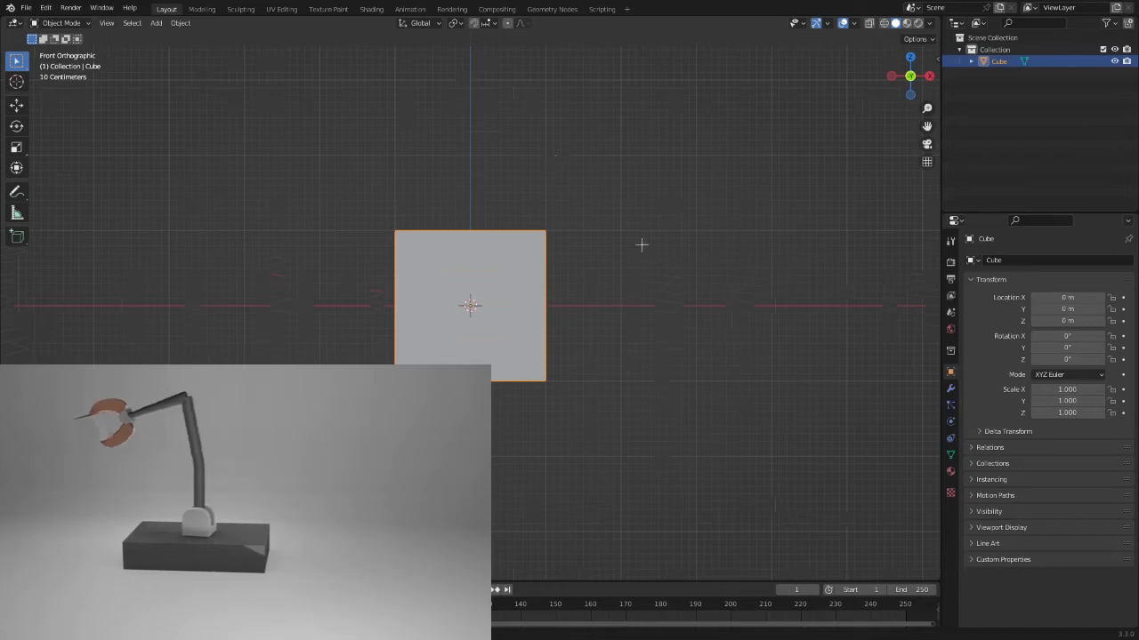
Step: Move the cube up 1 m along the Z axis so it rests on the ground plane
{"action": "key", "text": "g"}
{"action": "key", "text": "z"}
{"action": "key", "text": "1"}
{"action": "key", "text": "Return"}
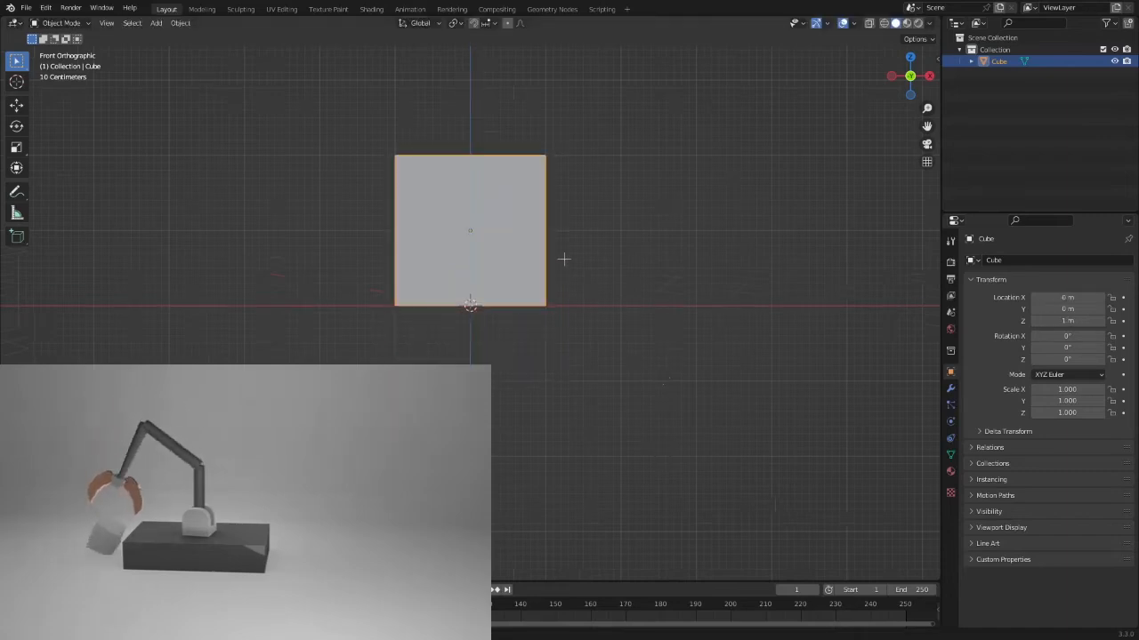
{"action": "scroll", "coordinate": [564, 259], "scroll_direction": "down", "scroll_amount": 2}
{"action": "middle_click_drag", "start_coordinate": [594, 250], "coordinate": [602, 371], "text": "shift"}
{"action": "key", "text": "Tab"}
{"action": "middle_click_drag", "start_coordinate": [717, 356], "coordinate": [565, 395]}
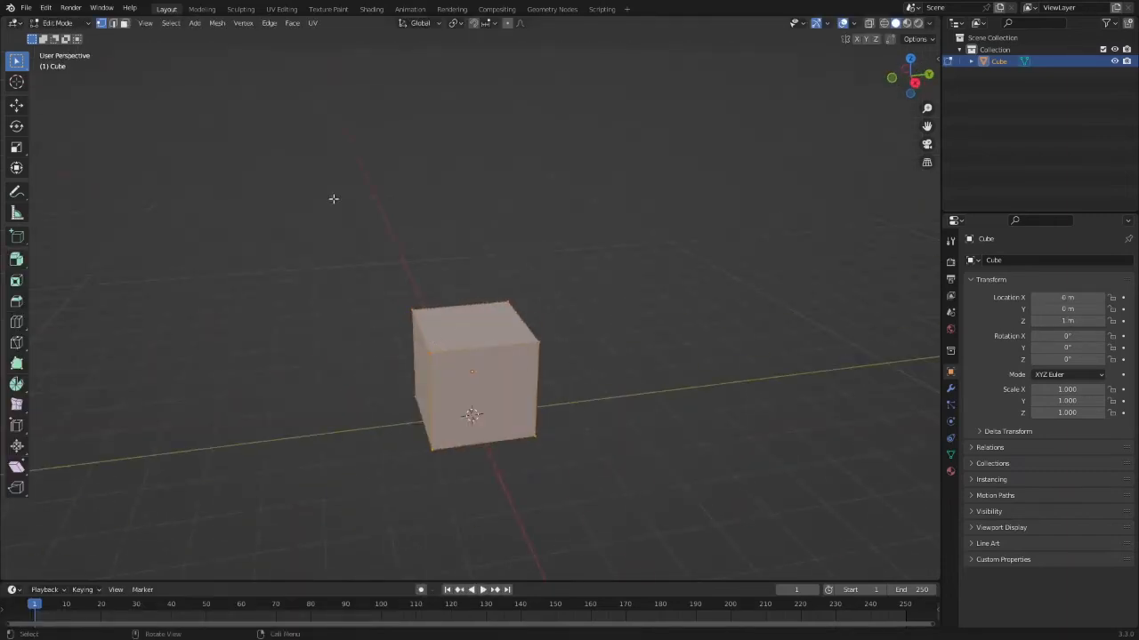
{"action": "scroll", "coordinate": [424, 355], "scroll_direction": "up", "scroll_amount": 4}
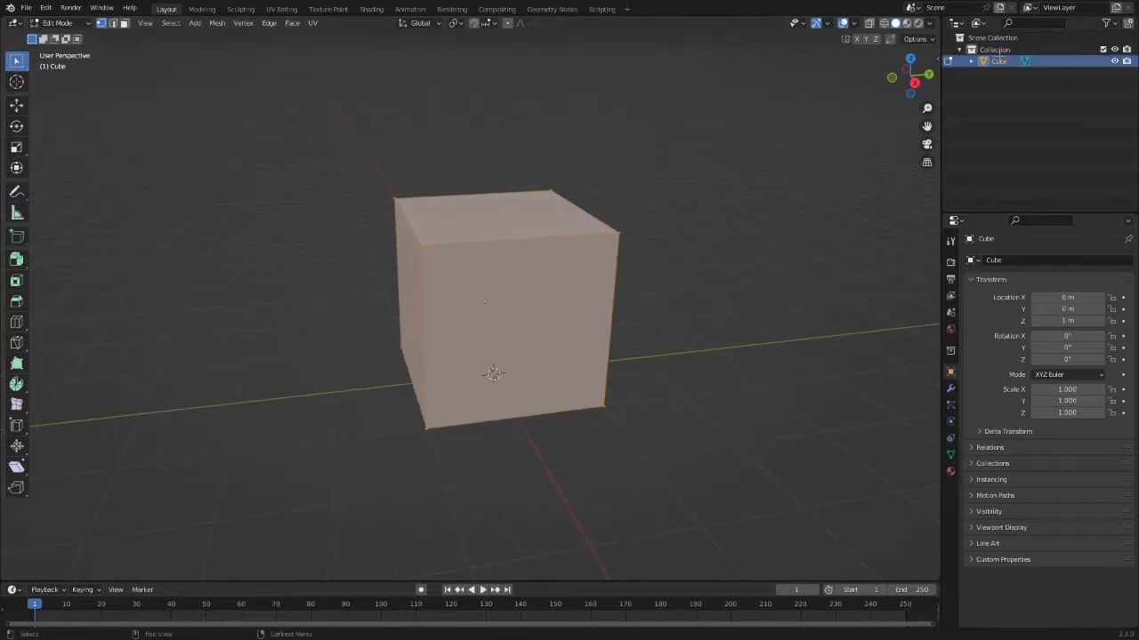
{"action": "key", "text": "ctrl+Tab"}
{"action": "left_click", "coordinate": [275, 138]}
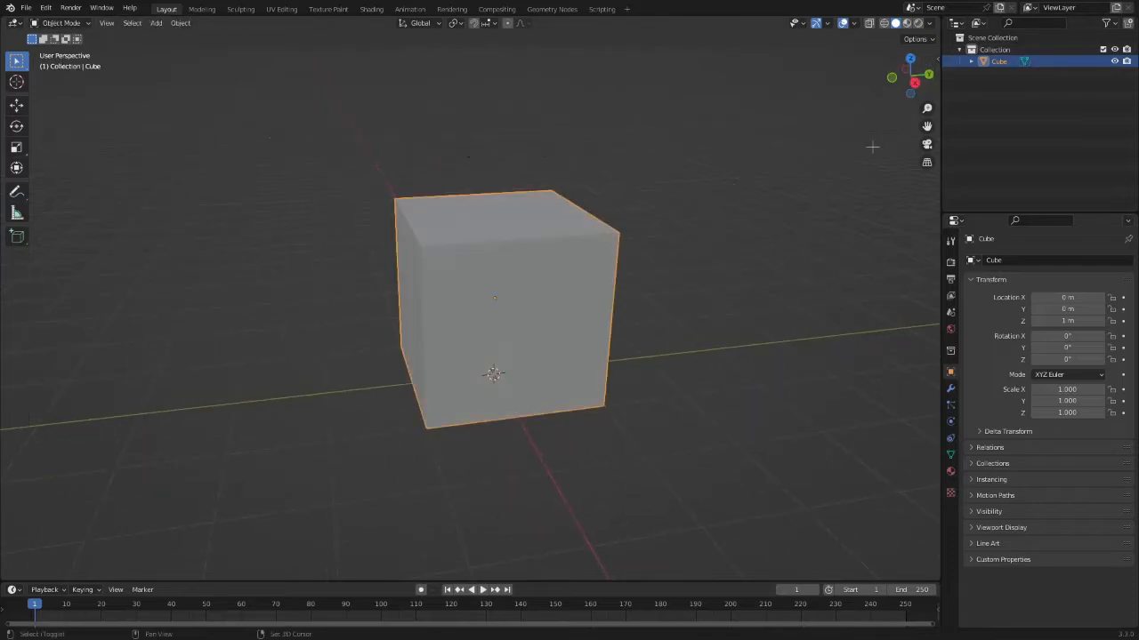
Step: Duplicate the cube and move the copy vertically to a Z location of 2 m
{"action": "key", "text": "shift+d"}
{"action": "right_click", "coordinate": [873, 147]}
{"action": "left_click", "coordinate": [914, 83]}
{"action": "key", "text": "g"}
{"action": "key", "text": "z"}
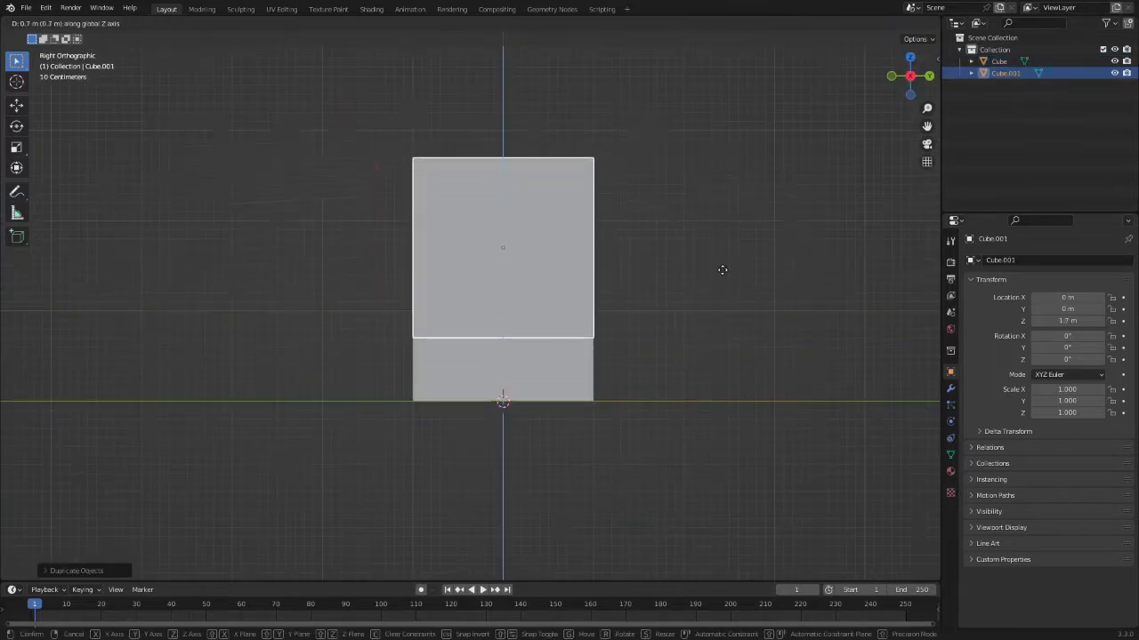
{"action": "left_click", "coordinate": [728, 245]}
Step: Scale the duplicated cube to 0.5 along the Y axis
{"action": "key", "text": "s"}
{"action": "key", "text": "y"}
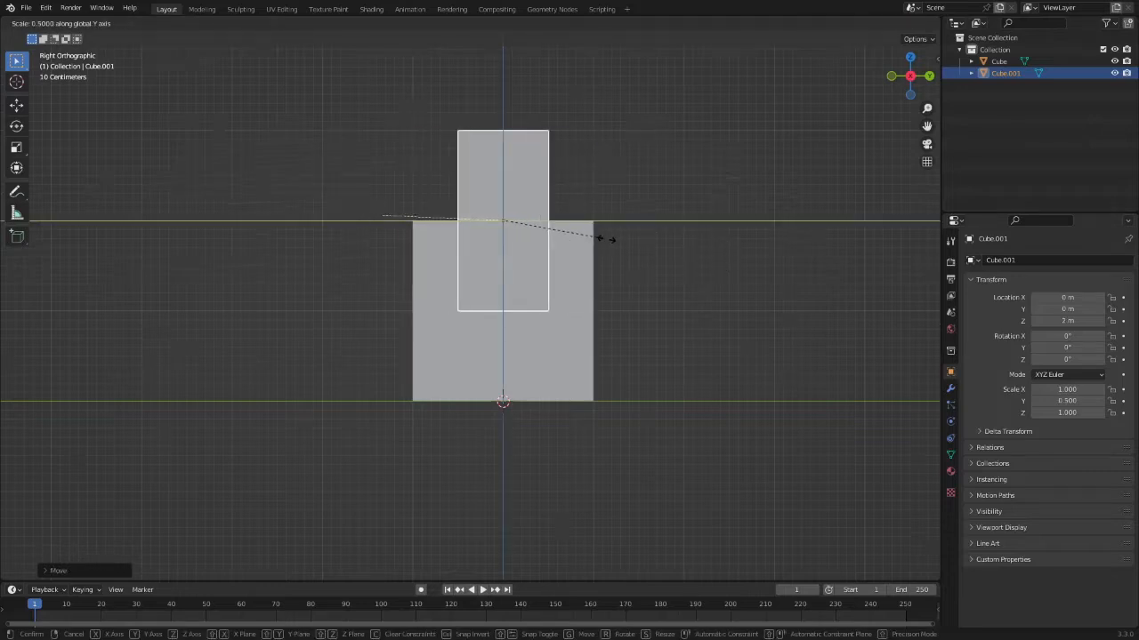
{"action": "left_click", "coordinate": [598, 239]}
{"action": "middle_click_drag", "start_coordinate": [598, 239], "coordinate": [654, 243]}
{"action": "key", "text": "s"}
{"action": "key", "text": "y"}
{"action": "right_click", "coordinate": [605, 236]}
{"action": "left_click", "coordinate": [915, 84]}
{"action": "key", "text": "s"}
{"action": "key", "text": "y"}
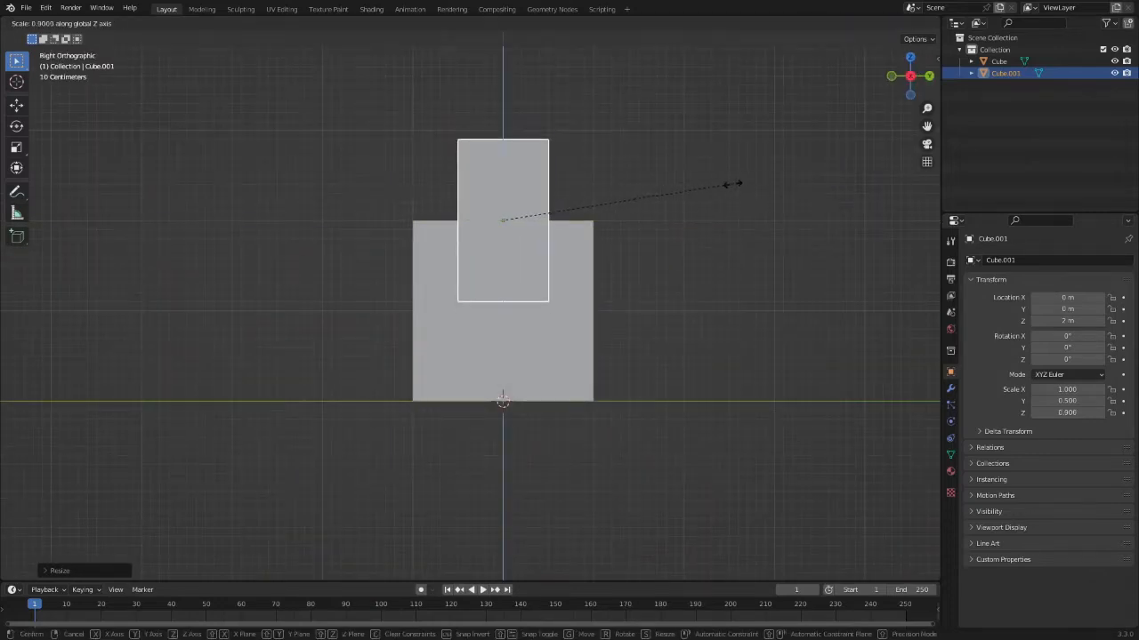
{"action": "right_click", "coordinate": [741, 175]}
Step: Narrow the duplicate further along the Y axis to a Y scale of 0.4
{"action": "key", "text": "s"}
{"action": "key", "text": "y"}
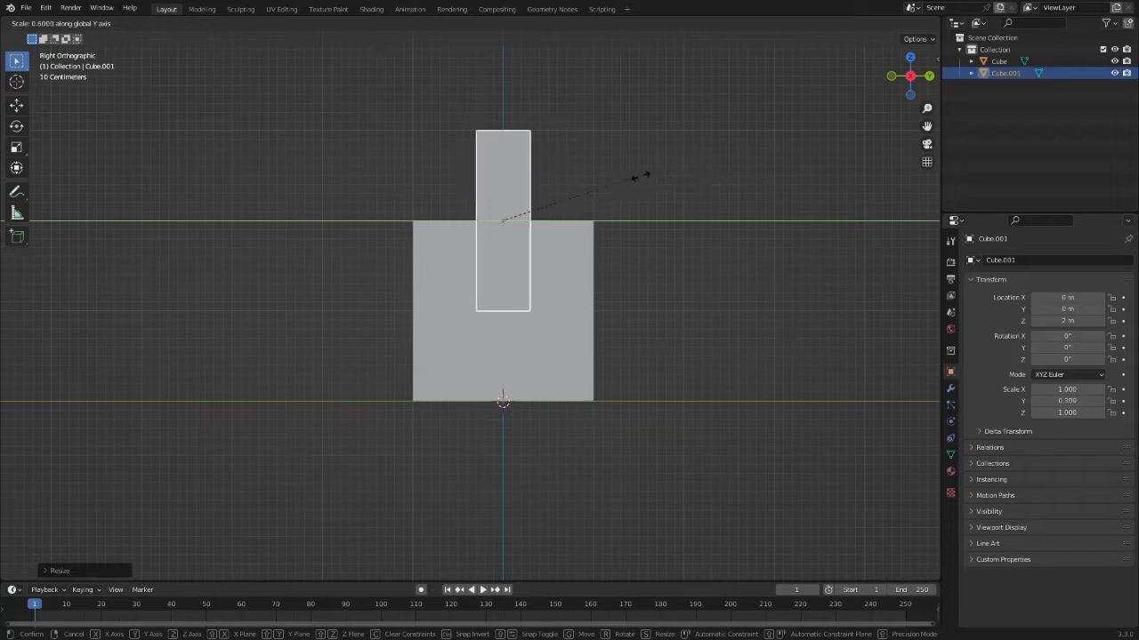
{"action": "left_click", "coordinate": [688, 175]}
{"action": "middle_click_drag", "start_coordinate": [686, 181], "coordinate": [890, 267]}
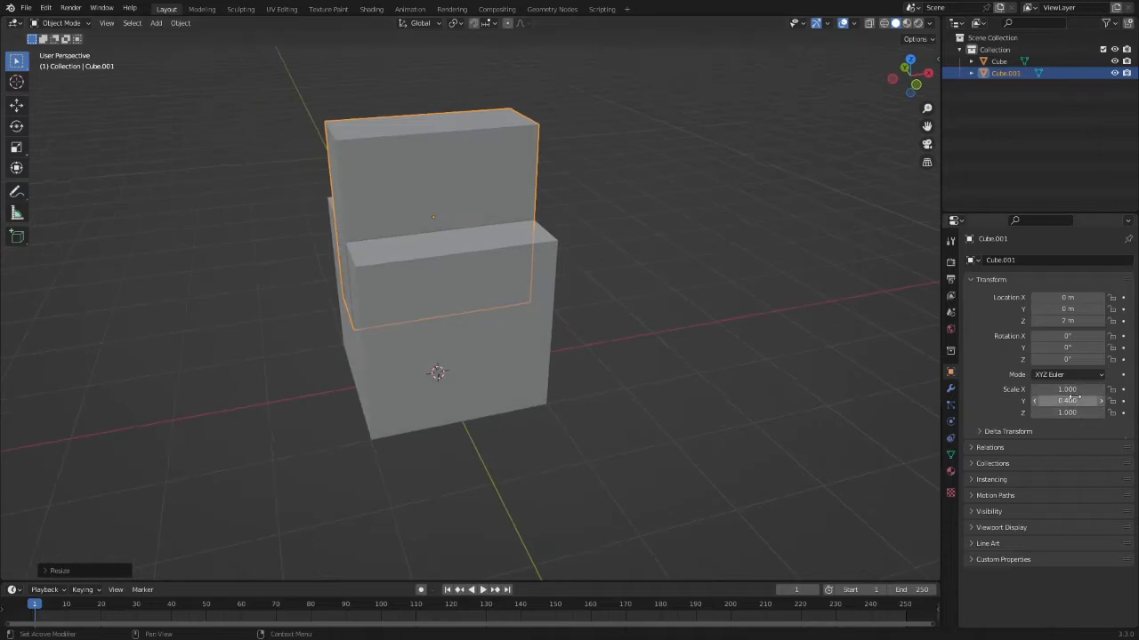
Step: Widen the duplicate along the X axis to a scale of 1.65 so it extends past both sides of the original cube
{"action": "middle_click_drag", "start_coordinate": [579, 237], "coordinate": [881, 196]}
{"action": "key", "text": "s"}
{"action": "key", "text": "x"}
{"action": "left_click", "coordinate": [617, 246]}
{"action": "key", "text": "s"}
{"action": "key", "text": "x"}
{"action": "left_click", "coordinate": [769, 210]}
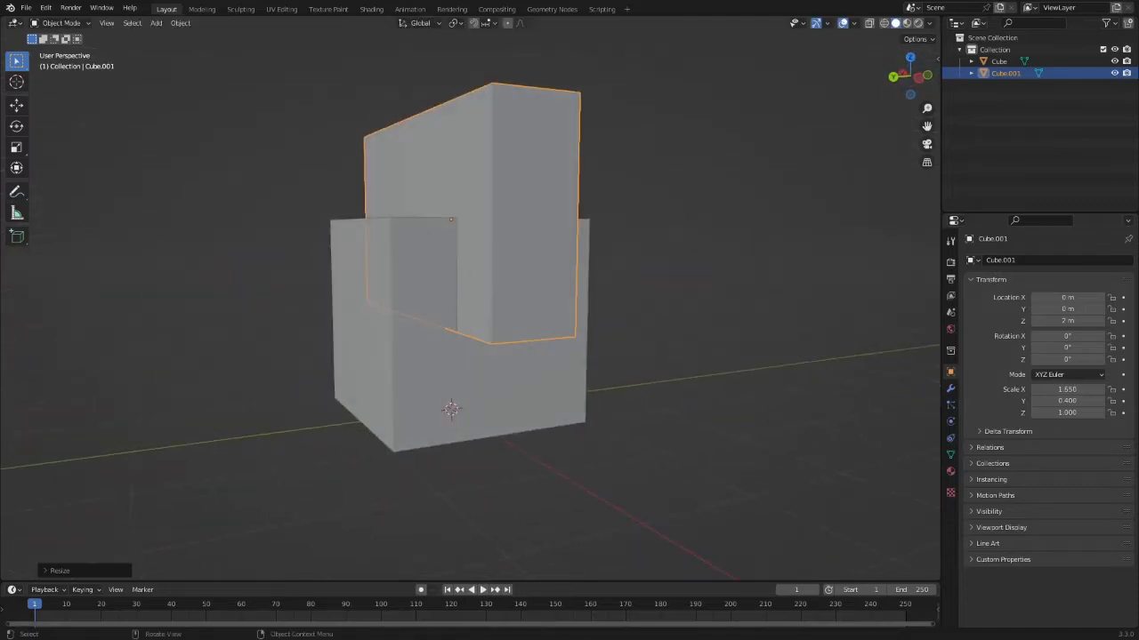
Step: Stretch the duplicate along the Z axis to a scale of 1.5, reaching deeper into the original cube
{"action": "left_click", "coordinate": [914, 77]}
{"action": "key", "text": "s"}
{"action": "key", "text": "z"}
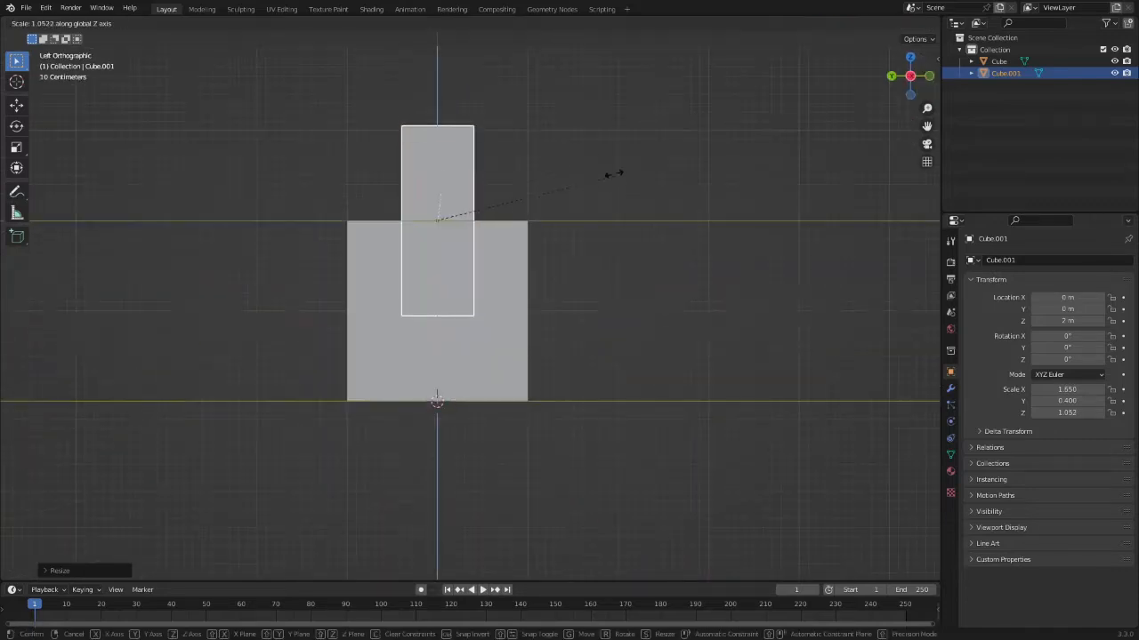
{"action": "left_click", "coordinate": [613, 49], "text": "ctrl"}
{"action": "middle_click_drag", "start_coordinate": [457, 230], "coordinate": [649, 292]}
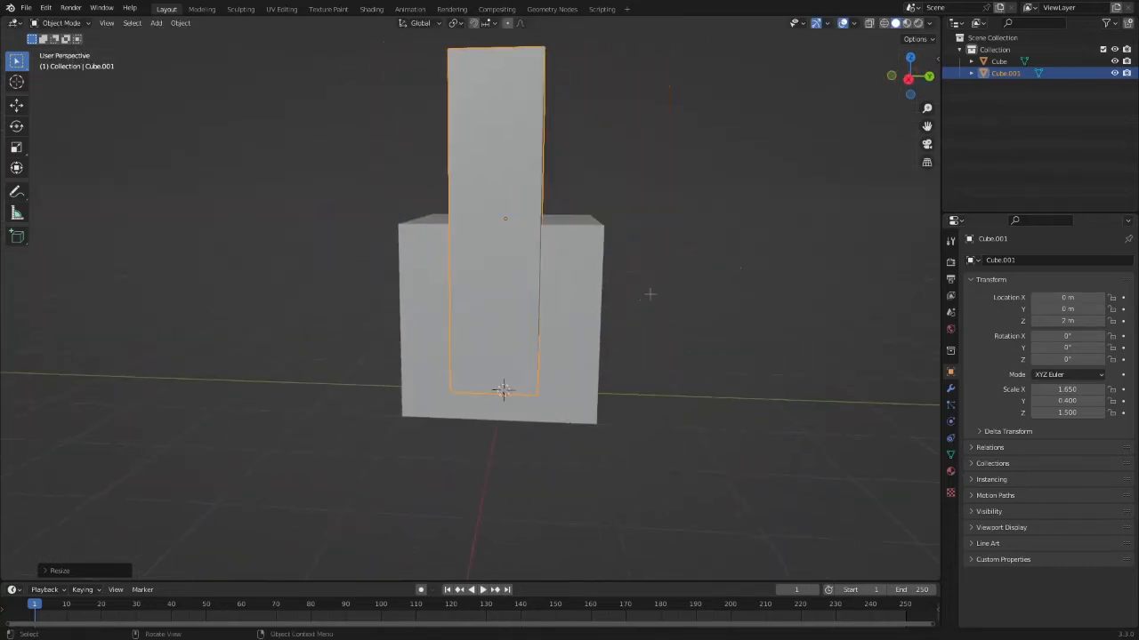
Step: Annotate the U-shaped outline of the intended slotted part over the two blocks in the right side view
{"action": "key", "text": "KP_3"}
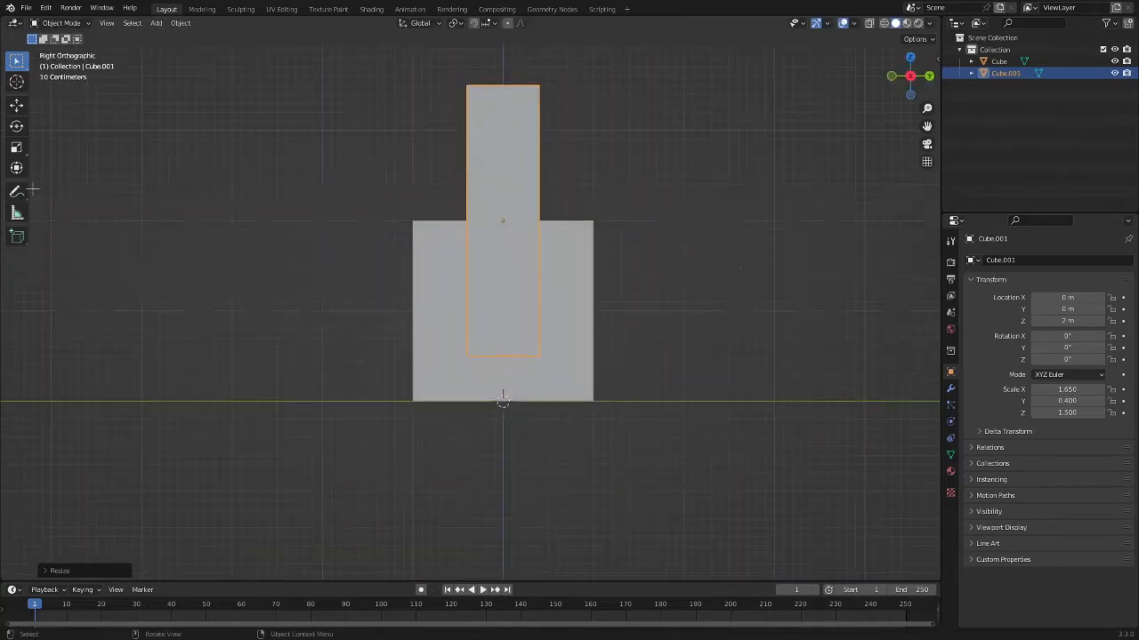
{"action": "left_click", "coordinate": [25, 191]}
{"action": "left_click_drag", "start_coordinate": [399, 216], "coordinate": [465, 267]}
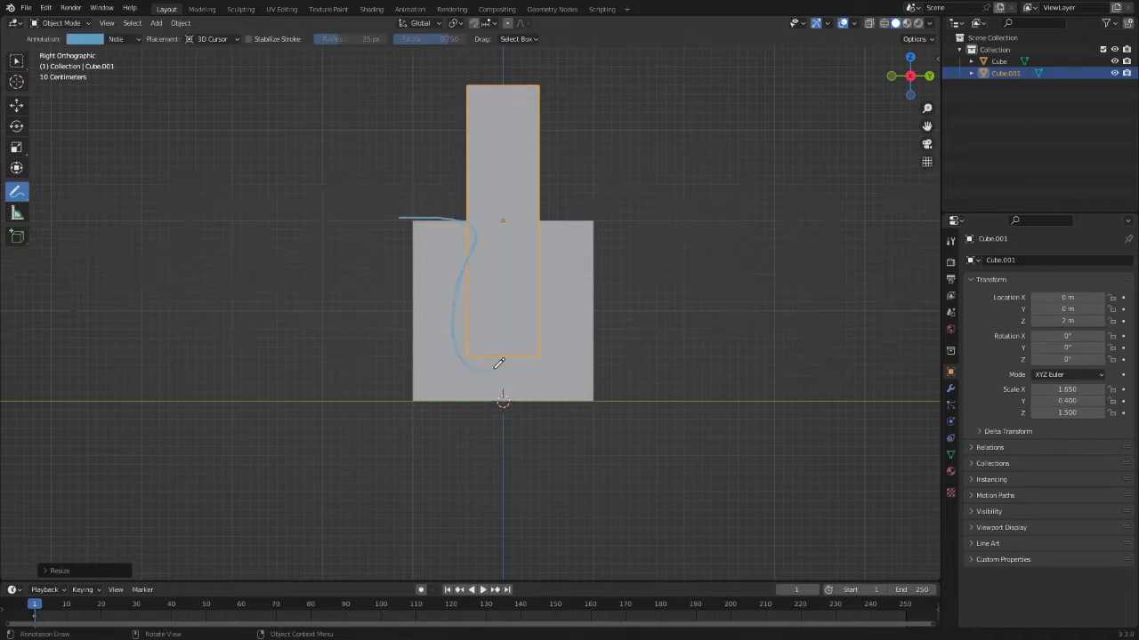
{"action": "left_click_drag", "start_coordinate": [435, 344], "coordinate": [417, 231]}
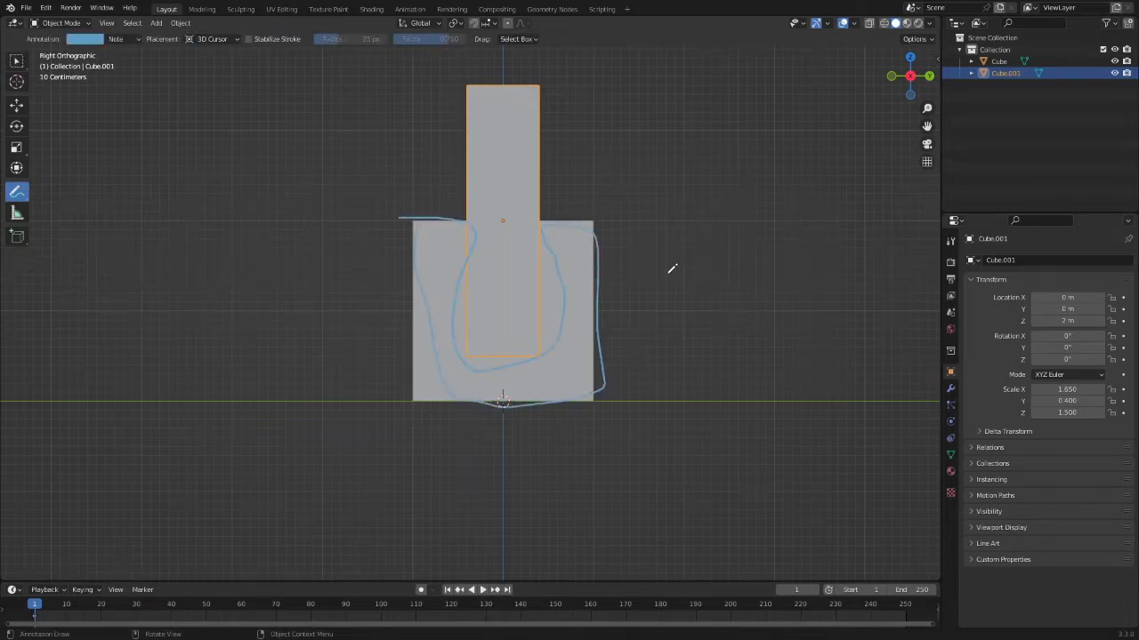
Step: Remove the annotation layer from the view and return to Object Mode with the Select Box tool
{"action": "key", "text": "ctrl+Tab"}
{"action": "left_click", "coordinate": [537, 270]}
{"action": "middle_click_drag", "start_coordinate": [537, 270], "coordinate": [641, 305]}
{"action": "key", "text": "Tab"}
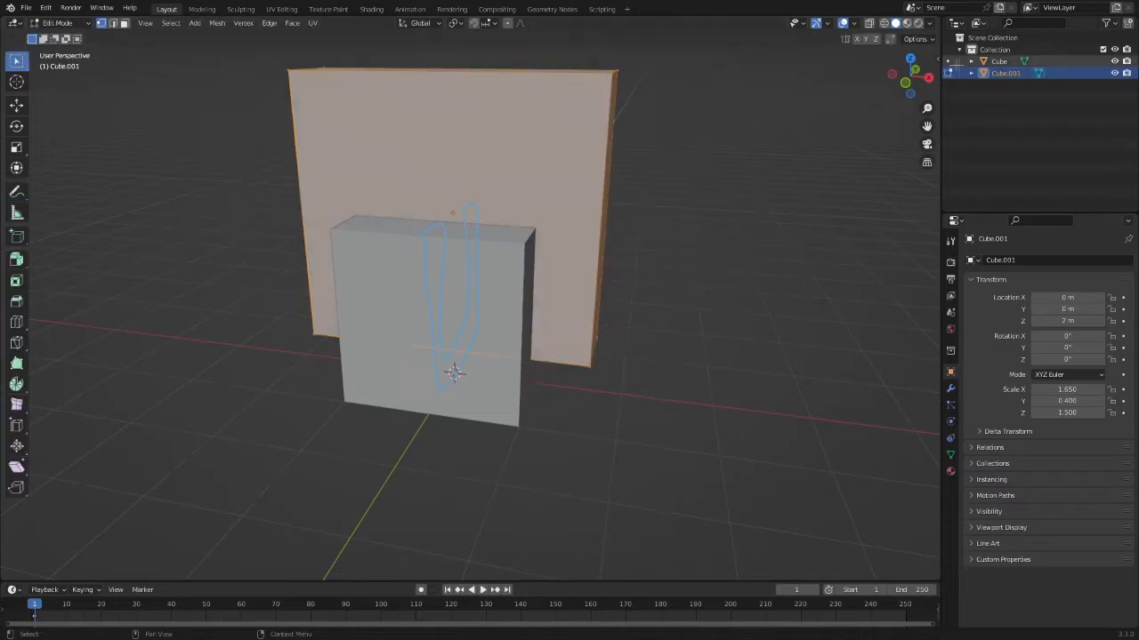
{"action": "key", "text": "n"}
{"action": "left_click", "coordinate": [932, 86]}
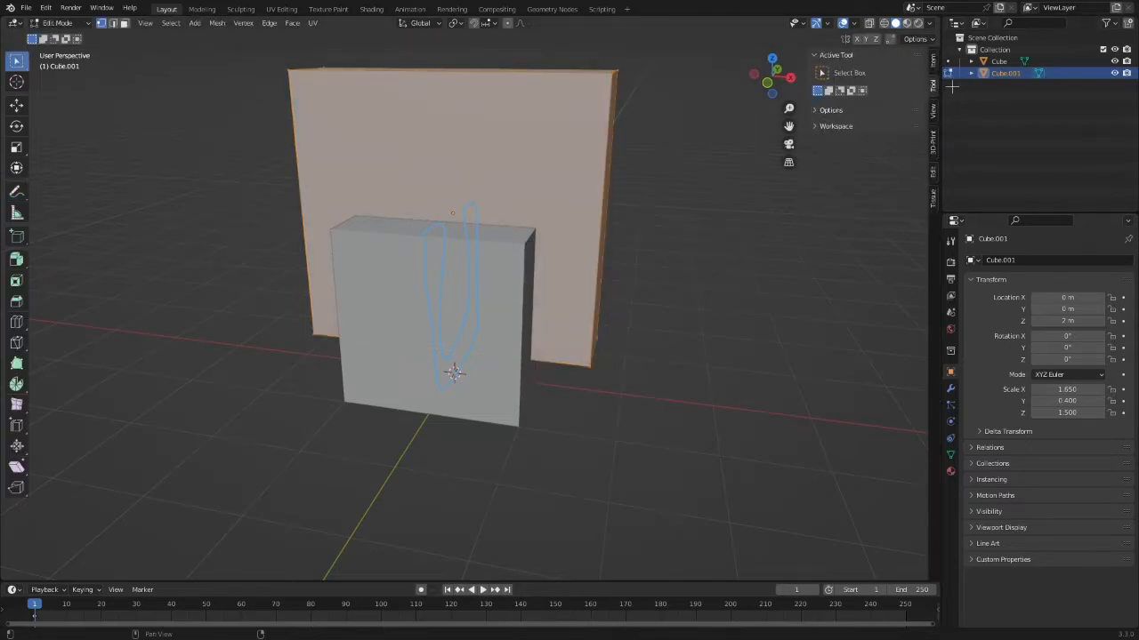
{"action": "left_click", "coordinate": [931, 112]}
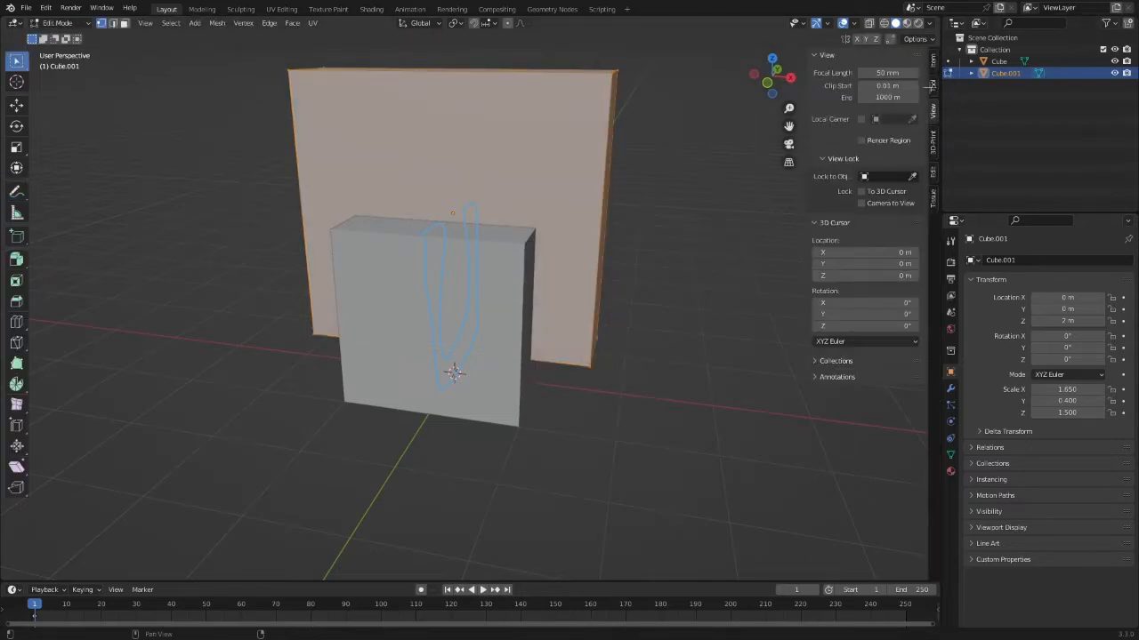
{"action": "left_click", "coordinate": [829, 376]}
{"action": "left_click", "coordinate": [912, 419]}
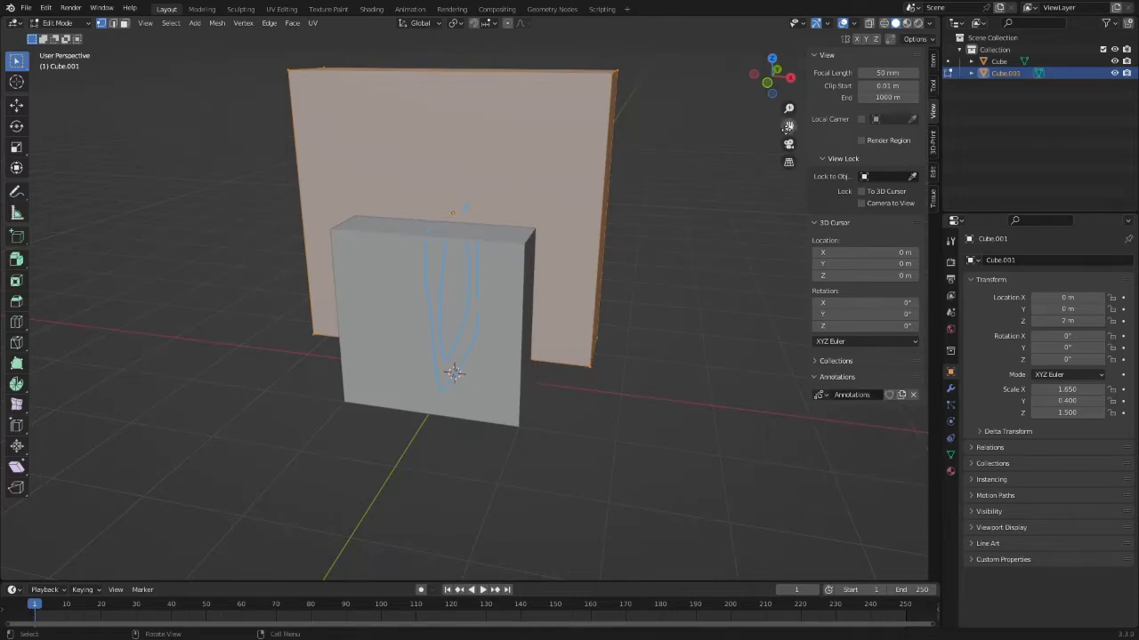
{"action": "key", "text": "n"}
{"action": "key", "text": "Tab"}
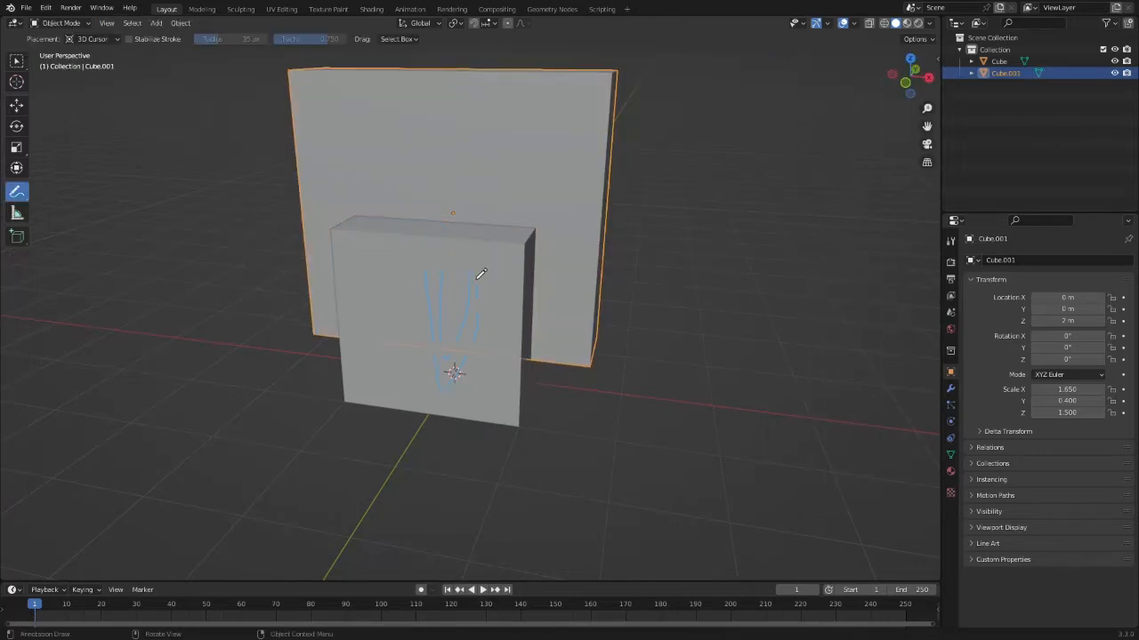
{"action": "key", "text": "ctrl+Tab"}
{"action": "left_click", "coordinate": [293, 237]}
{"action": "left_click", "coordinate": [18, 62]}
Step: Add a Boolean modifier to the original cube with the tall duplicate, Cube.001, as its operand object
{"action": "left_click", "coordinate": [470, 319]}
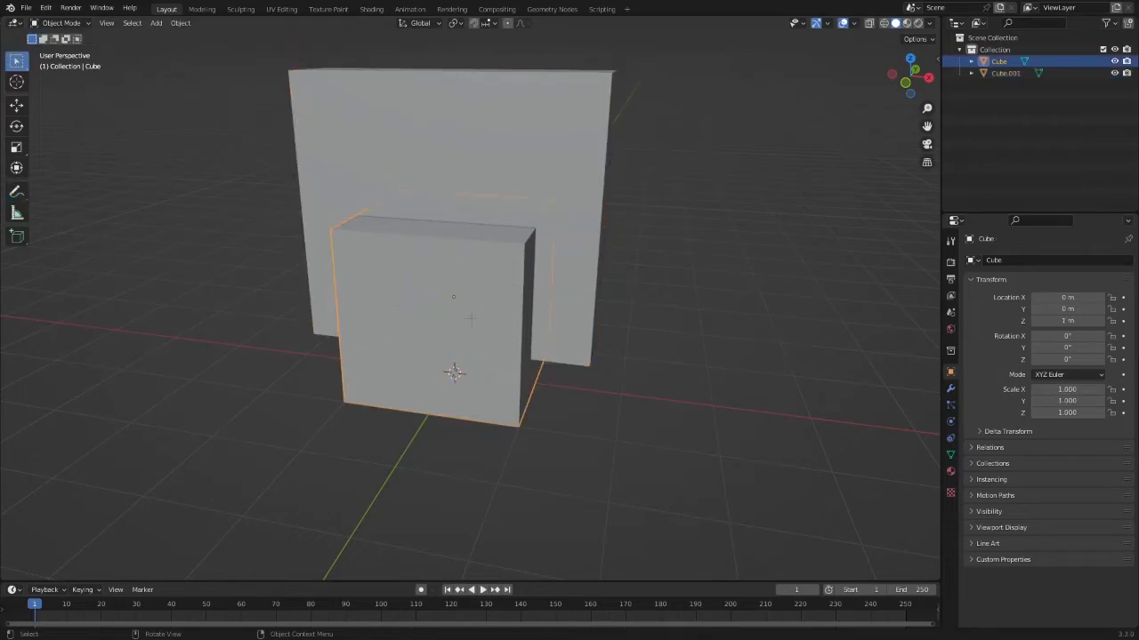
{"action": "left_click", "coordinate": [950, 389]}
{"action": "left_click", "coordinate": [1016, 260]}
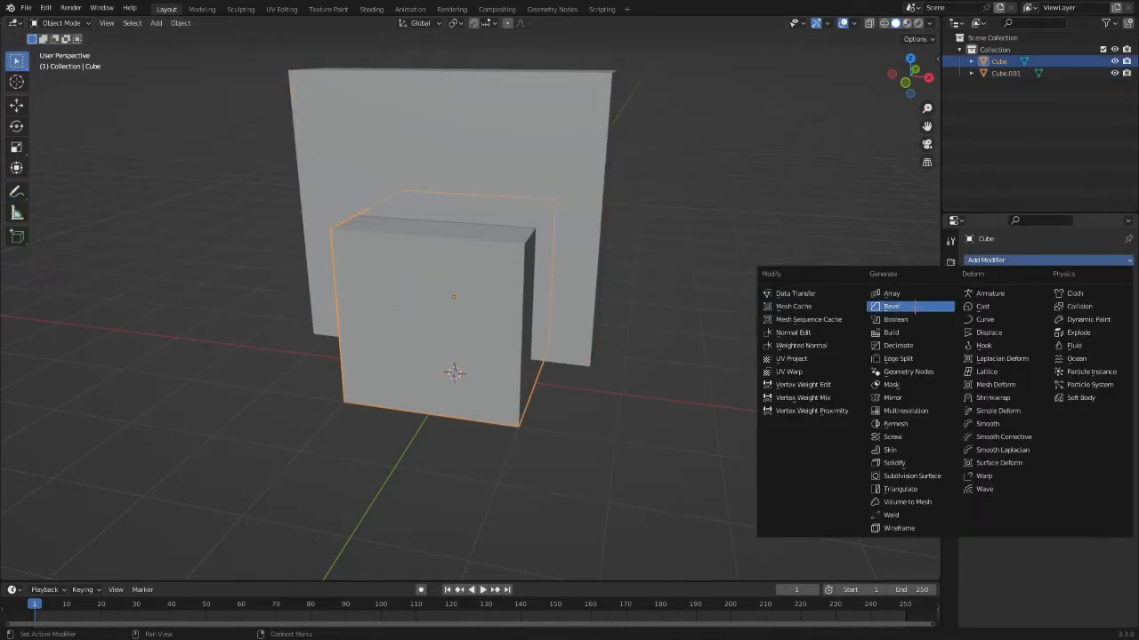
{"action": "left_click", "coordinate": [898, 320]}
{"action": "middle_click_drag", "start_coordinate": [804, 300], "coordinate": [931, 299]}
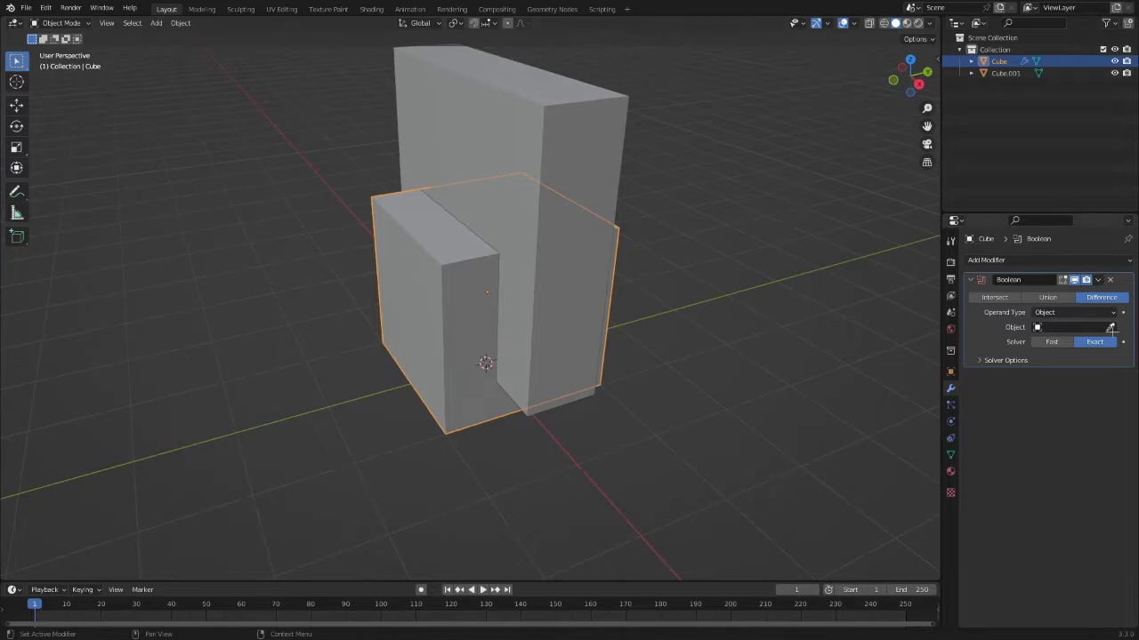
{"action": "left_click", "coordinate": [1110, 328]}
{"action": "left_click", "coordinate": [528, 149]}
Step: Hide the tall duplicate used as the cutter and reselect the slotted cube
{"action": "left_click", "coordinate": [582, 159]}
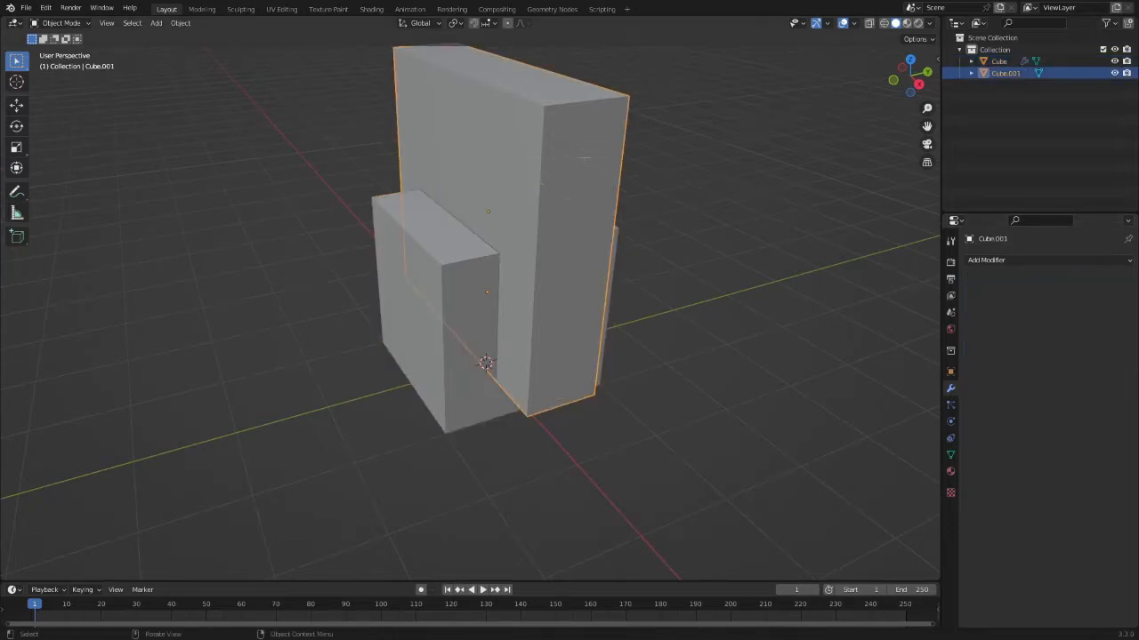
{"action": "key", "text": "h"}
{"action": "left_click", "coordinate": [576, 218]}
{"action": "middle_click_drag", "start_coordinate": [749, 210], "coordinate": [796, 213]}
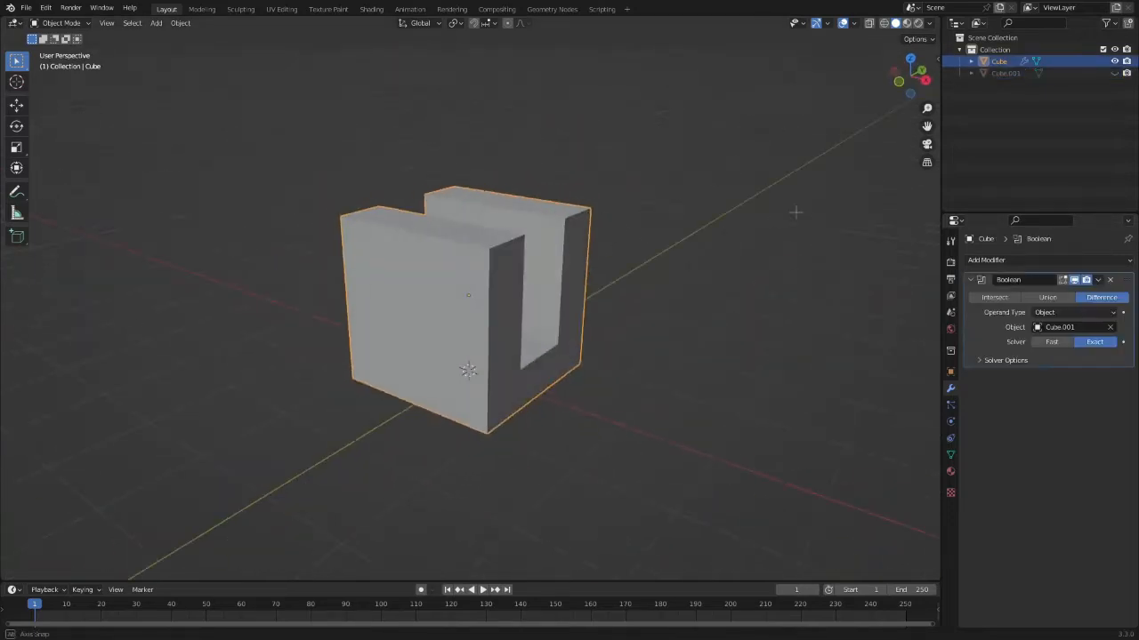
Step: Try the Union and Intersect operations on the Boolean modifier and set it back to Difference
{"action": "left_click", "coordinate": [1031, 299]}
{"action": "left_click", "coordinate": [995, 297]}
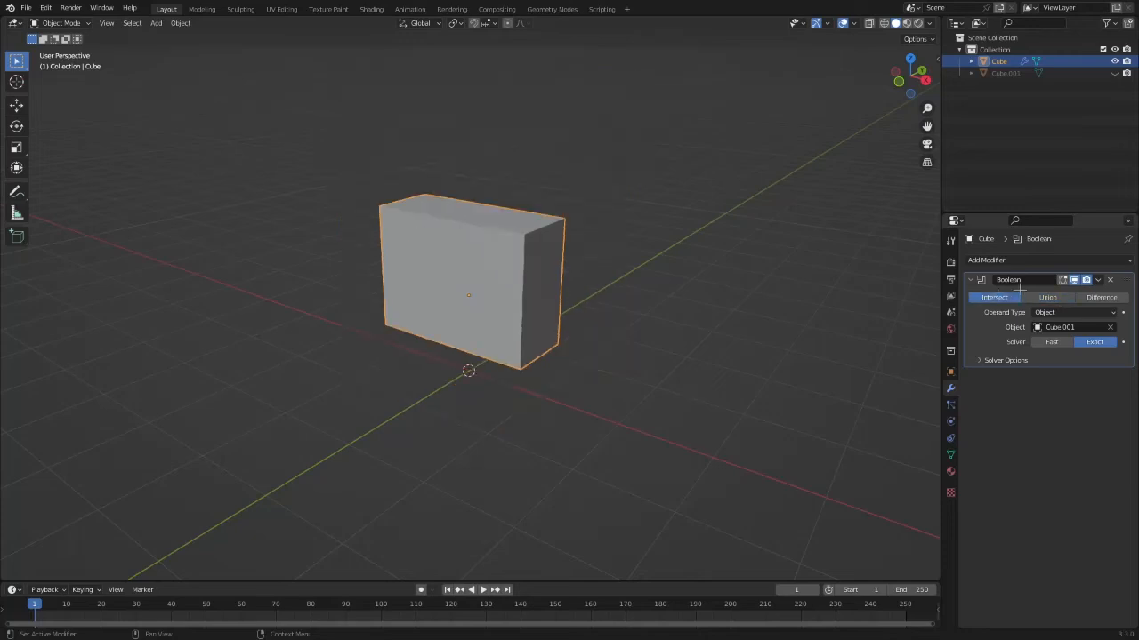
{"action": "left_click", "coordinate": [1105, 297]}
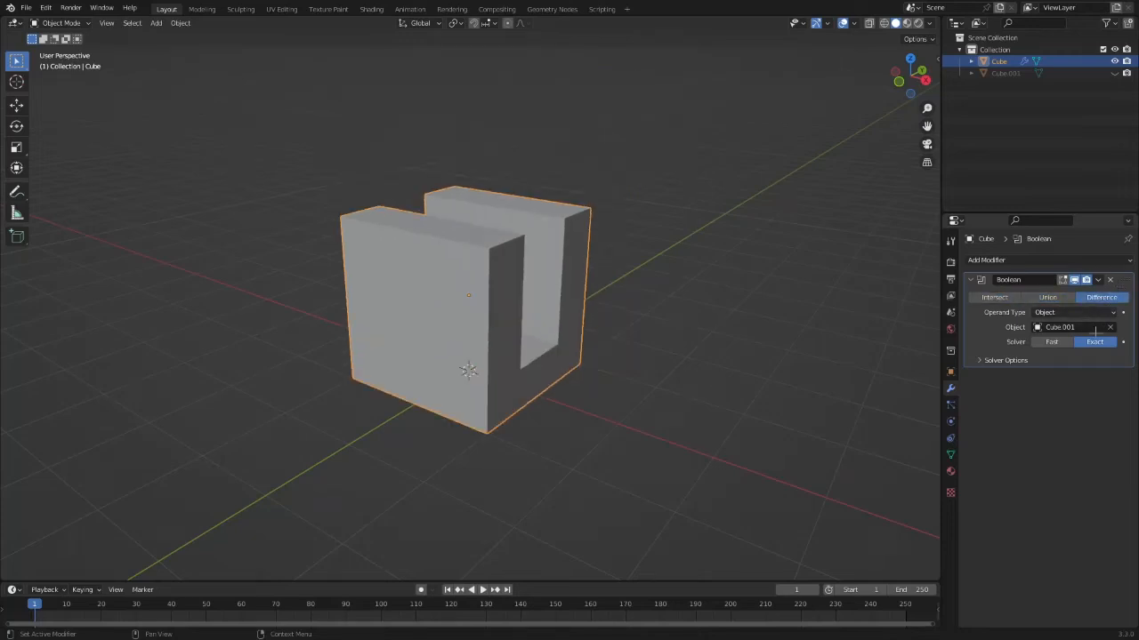
Step: Apply the Boolean modifier to the cube so the slot becomes part of its mesh
{"action": "left_click", "coordinate": [1096, 280]}
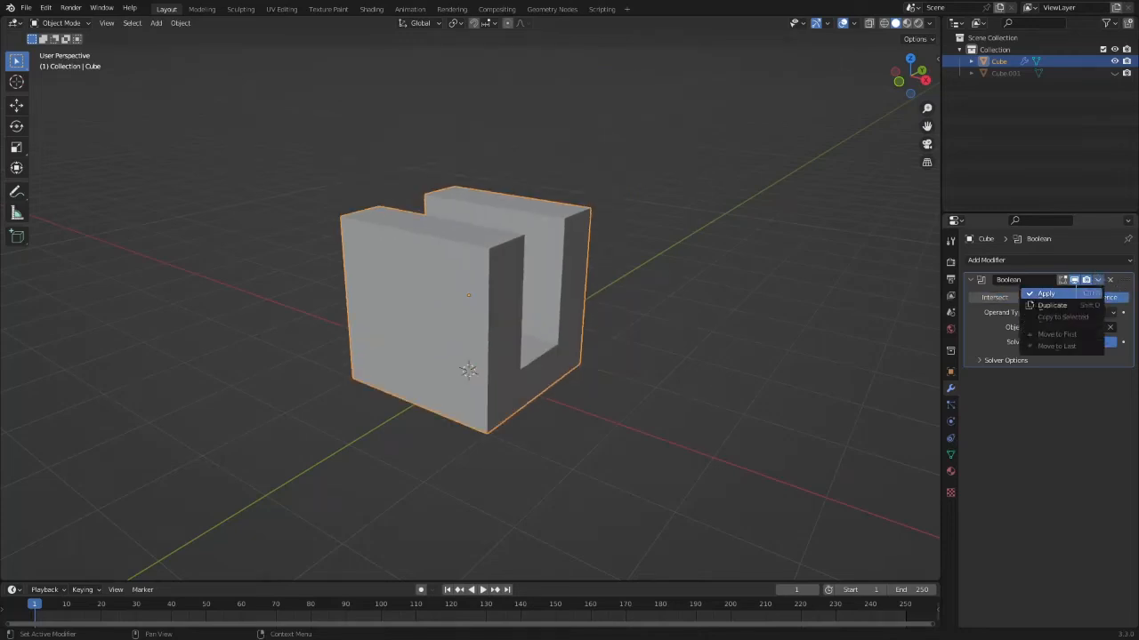
{"action": "left_click", "coordinate": [1059, 292]}
{"action": "key", "text": "Tab"}
{"action": "middle_click_drag", "start_coordinate": [782, 293], "coordinate": [721, 286]}
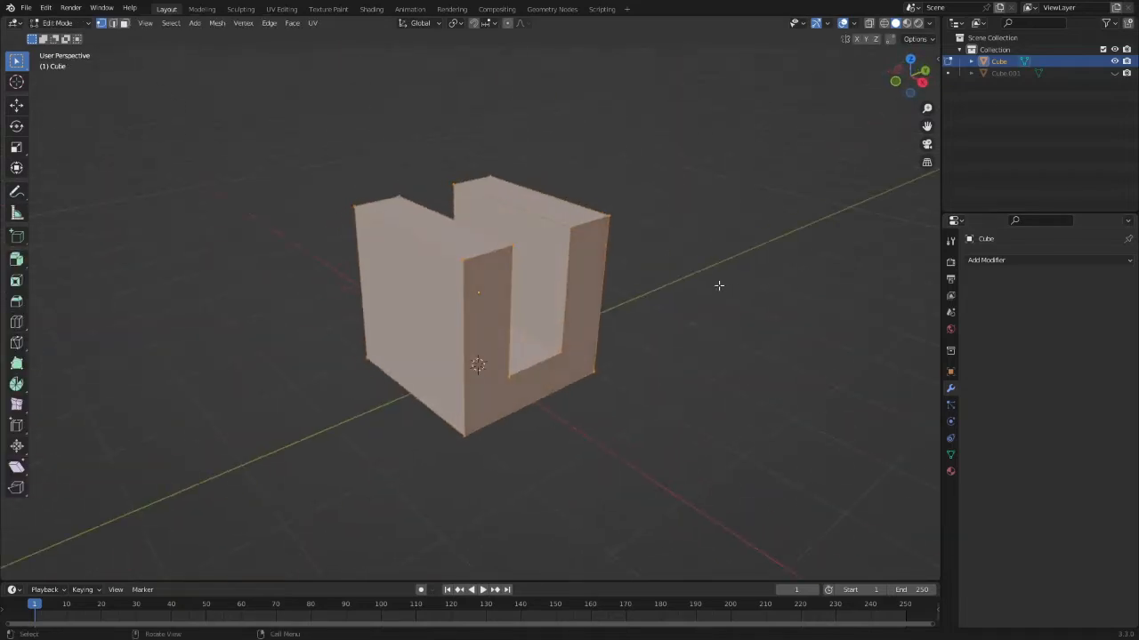
{"action": "key", "text": "ctrl+Tab"}
{"action": "left_click", "coordinate": [603, 289]}
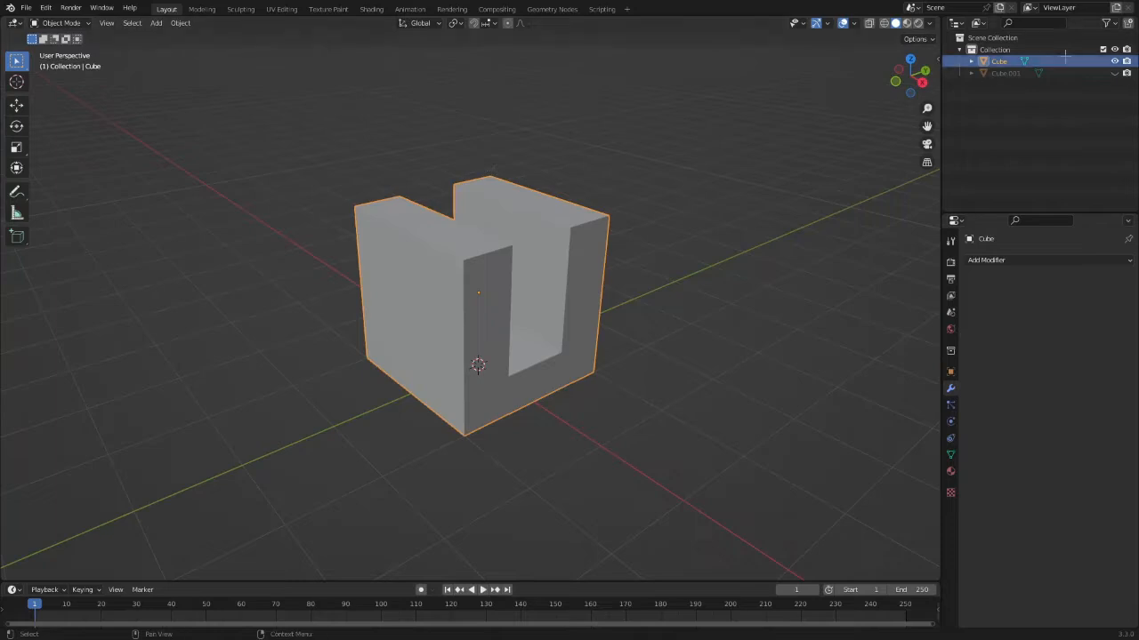
Step: Unhide the cutter block Cube.001 and delete it
{"action": "left_click", "coordinate": [1114, 73]}
{"action": "left_click", "coordinate": [593, 144]}
{"action": "key", "text": "x"}
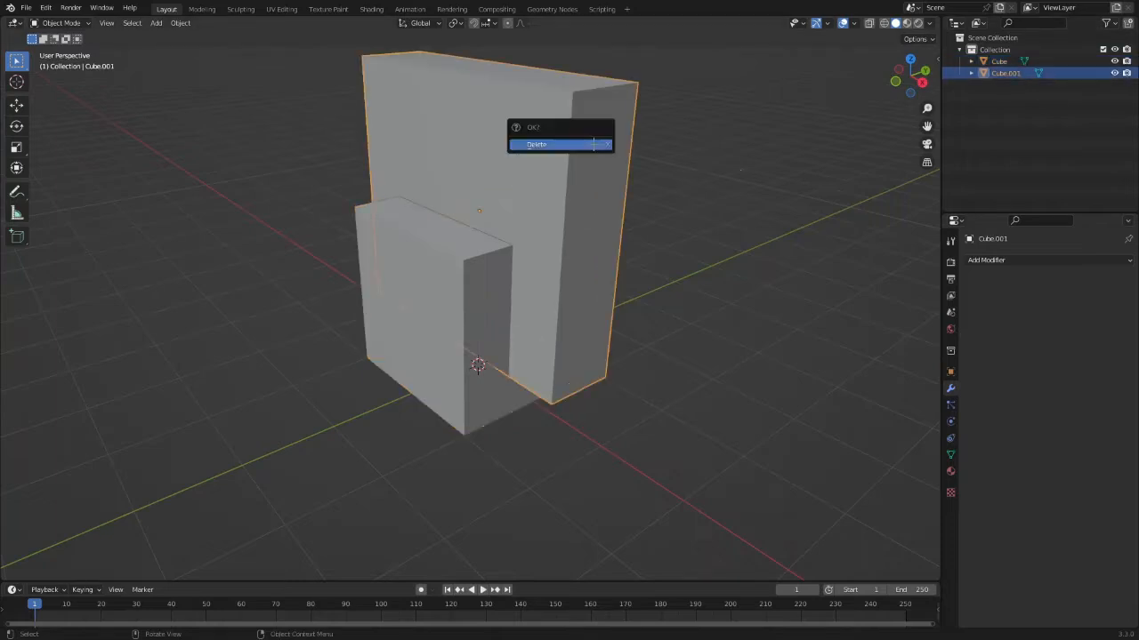
{"action": "left_click", "coordinate": [591, 145]}
Step: In Edit Mode, bevel the short outer top edges of both slot walls about 0.81 m wide with 3 segments
{"action": "left_click", "coordinate": [580, 247]}
{"action": "middle_click_drag", "start_coordinate": [709, 231], "coordinate": [857, 233]}
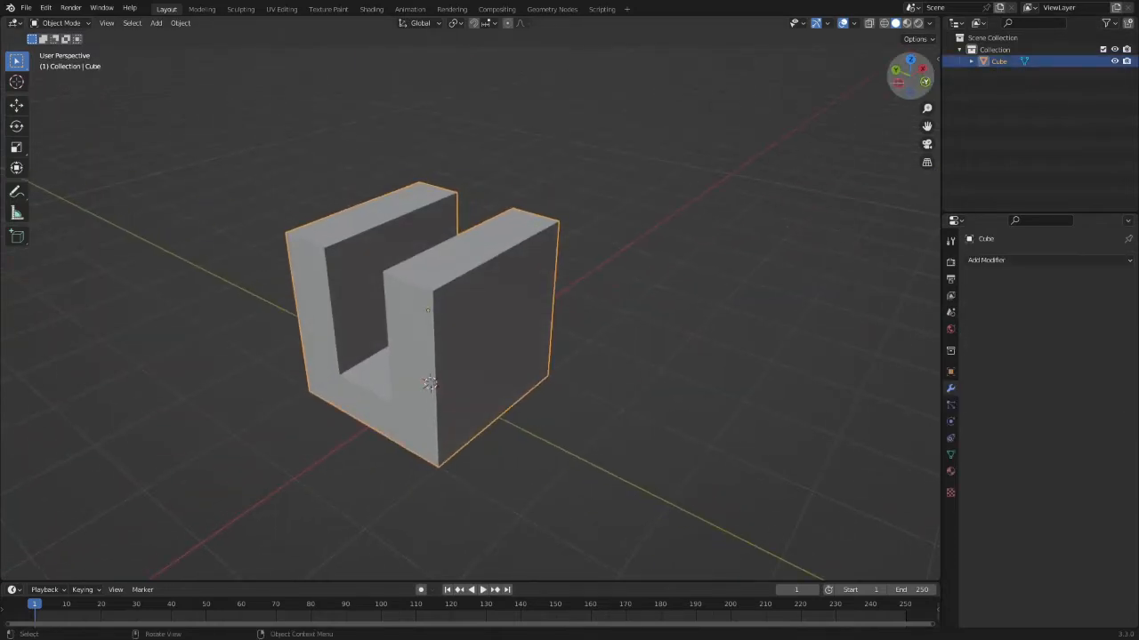
{"action": "key", "text": "Tab"}
{"action": "middle_click_drag", "start_coordinate": [615, 183], "coordinate": [94, 73]}
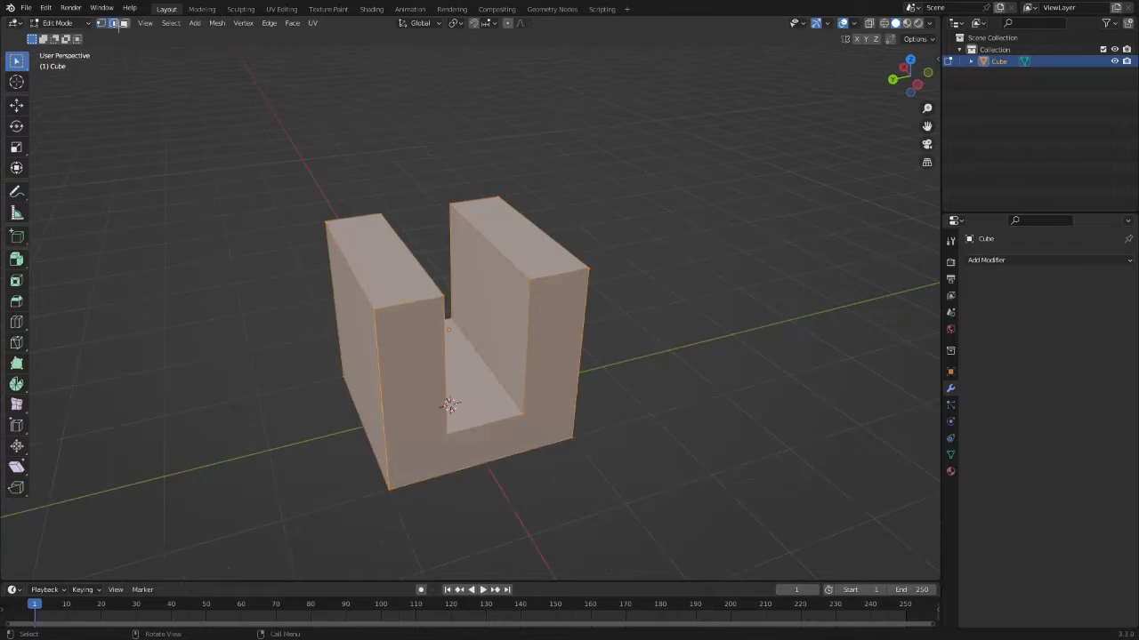
{"action": "left_click", "coordinate": [384, 303]}
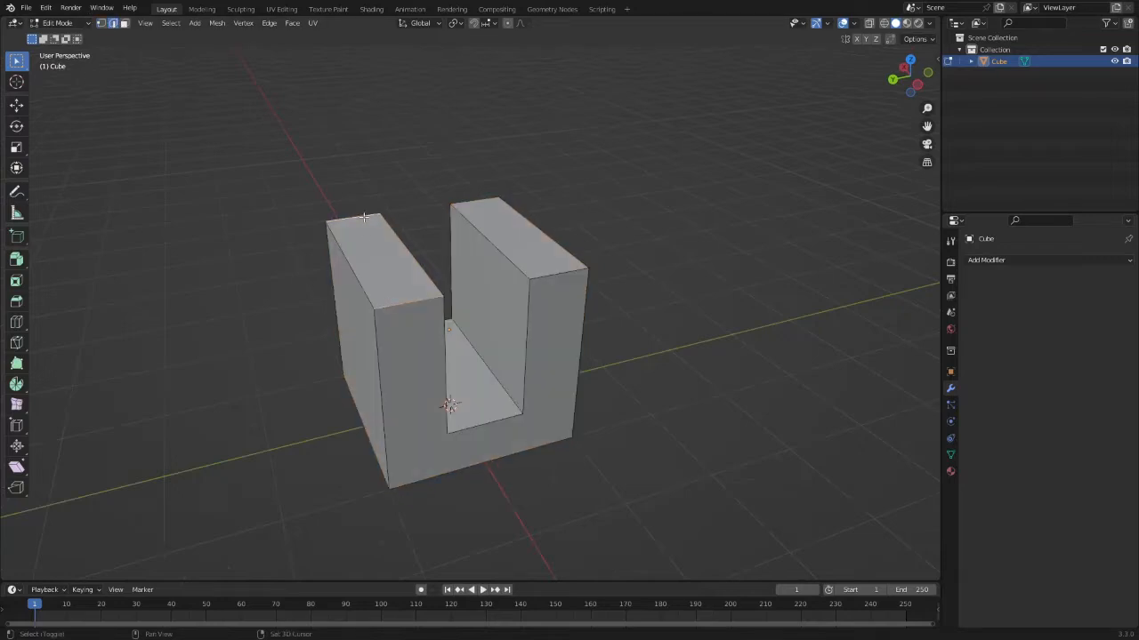
{"action": "key", "text": "ctrl+b"}
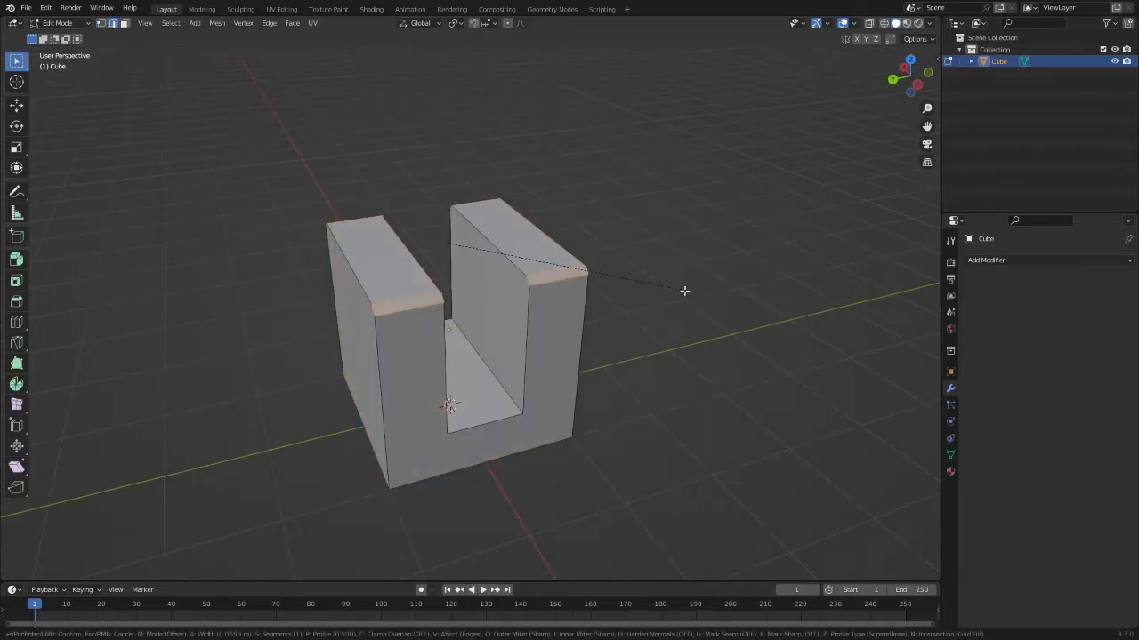
{"action": "scroll", "coordinate": [729, 309], "scroll_direction": "up", "scroll_amount": 3}
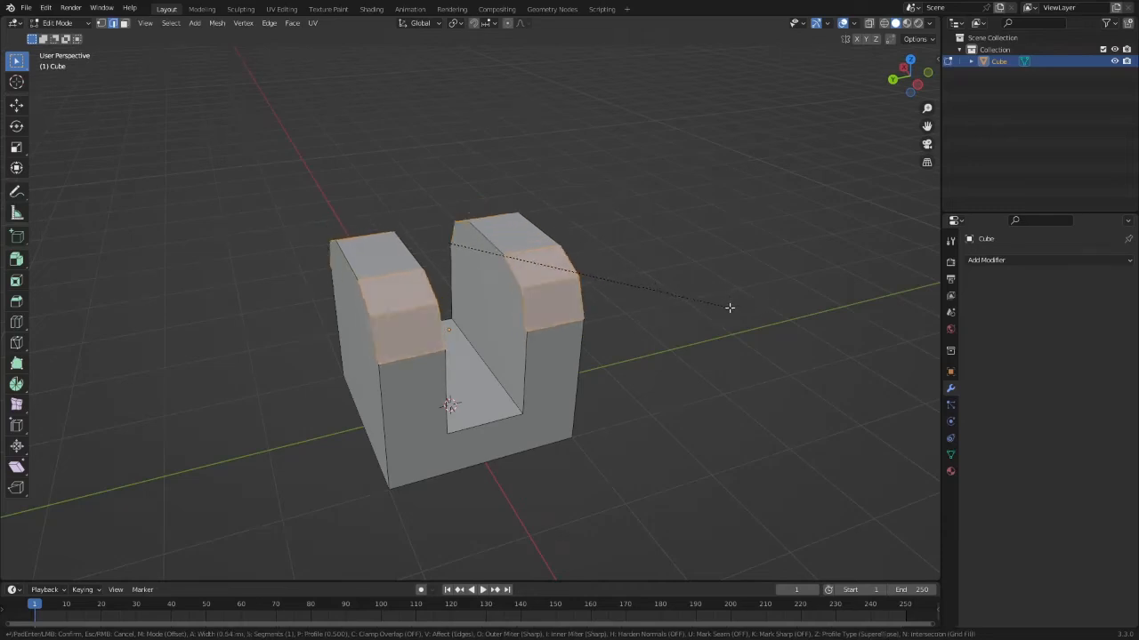
{"action": "scroll", "coordinate": [746, 309], "scroll_direction": "up", "scroll_amount": 1}
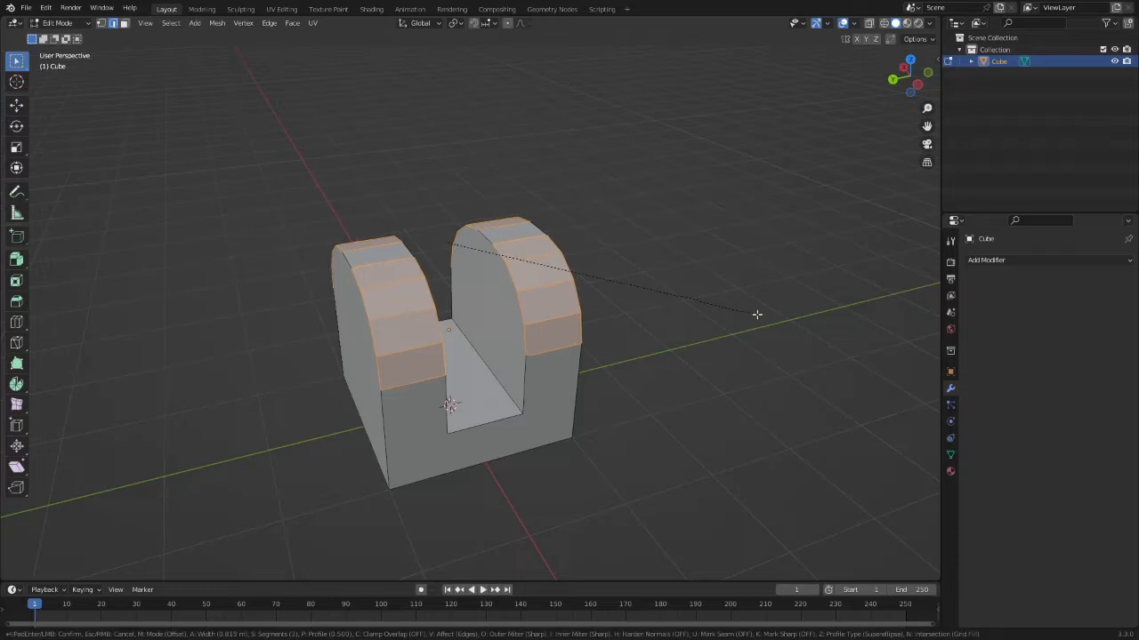
{"action": "left_click", "coordinate": [753, 314]}
Step: Return to Object Mode and apply smooth shading to the bevelled slotted block
{"action": "key", "text": "ctrl+Tab"}
{"action": "left_click", "coordinate": [628, 310]}
{"action": "mouse_move", "coordinate": [628, 311]}
{"action": "middle_mouse_down"}
{"action": "mouse_move", "coordinate": [490, 407]}
{"action": "mouse_move", "coordinate": [558, 270]}
{"action": "mouse_move", "coordinate": [666, 204]}
{"action": "mouse_move", "coordinate": [635, 292]}
{"action": "mouse_move", "coordinate": [661, 321]}
{"action": "mouse_move", "coordinate": [557, 292]}
{"action": "middle_mouse_up"}
{"action": "right_click", "coordinate": [558, 269]}
{"action": "left_click", "coordinate": [558, 270]}
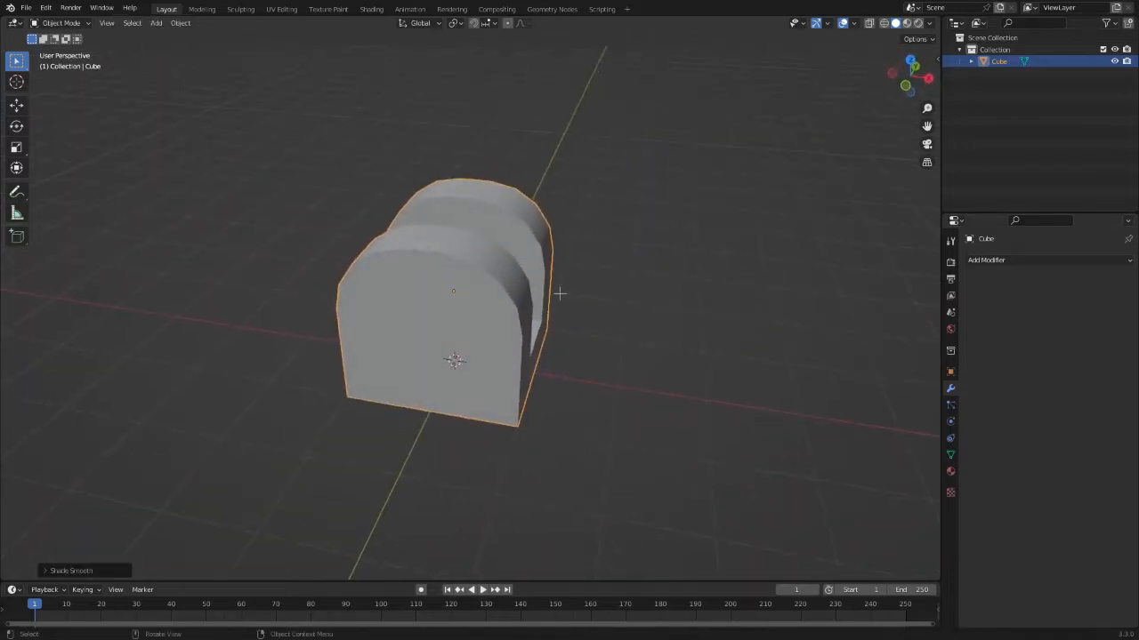
{"action": "right_click", "coordinate": [445, 265]}
{"action": "left_click", "coordinate": [445, 265]}
{"action": "right_click", "coordinate": [467, 269]}
{"action": "left_click", "coordinate": [471, 291]}
Step: Add a mesh cylinder at the world origin and view it from the front
{"action": "key", "text": "shift+a"}
{"action": "mouse_move", "coordinate": [436, 246]}
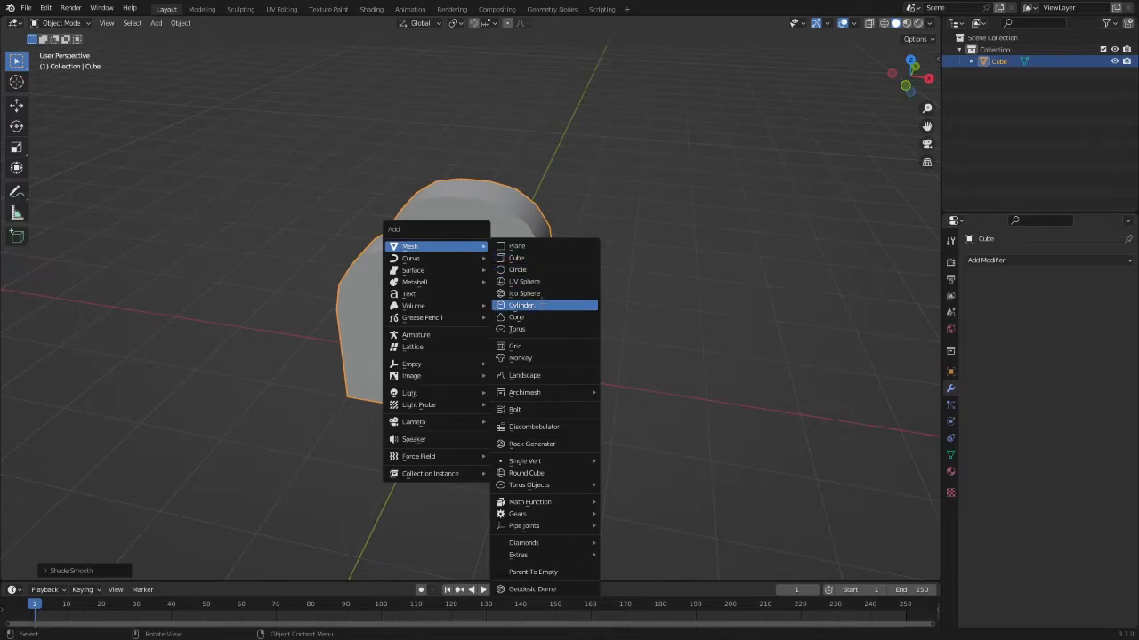
{"action": "left_click", "coordinate": [542, 304]}
{"action": "left_click", "coordinate": [906, 85]}
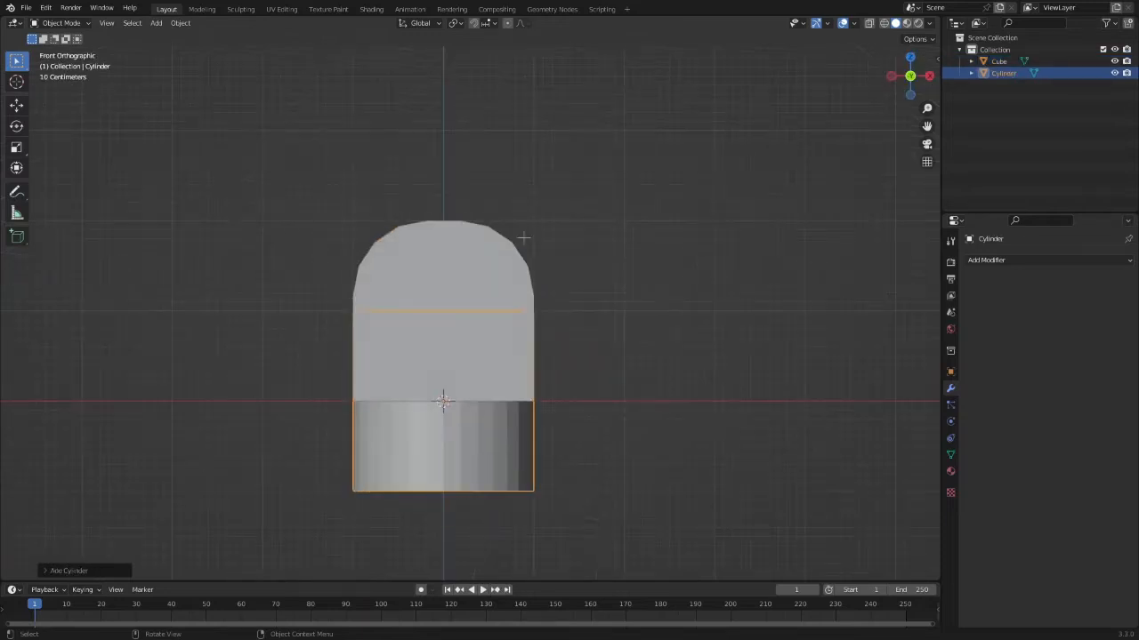
{"action": "scroll", "coordinate": [525, 237], "scroll_direction": "down", "scroll_amount": 3}
{"action": "scroll", "coordinate": [525, 238], "scroll_direction": "up", "scroll_amount": 1}
{"action": "key", "text": "ctrl+Tab"}
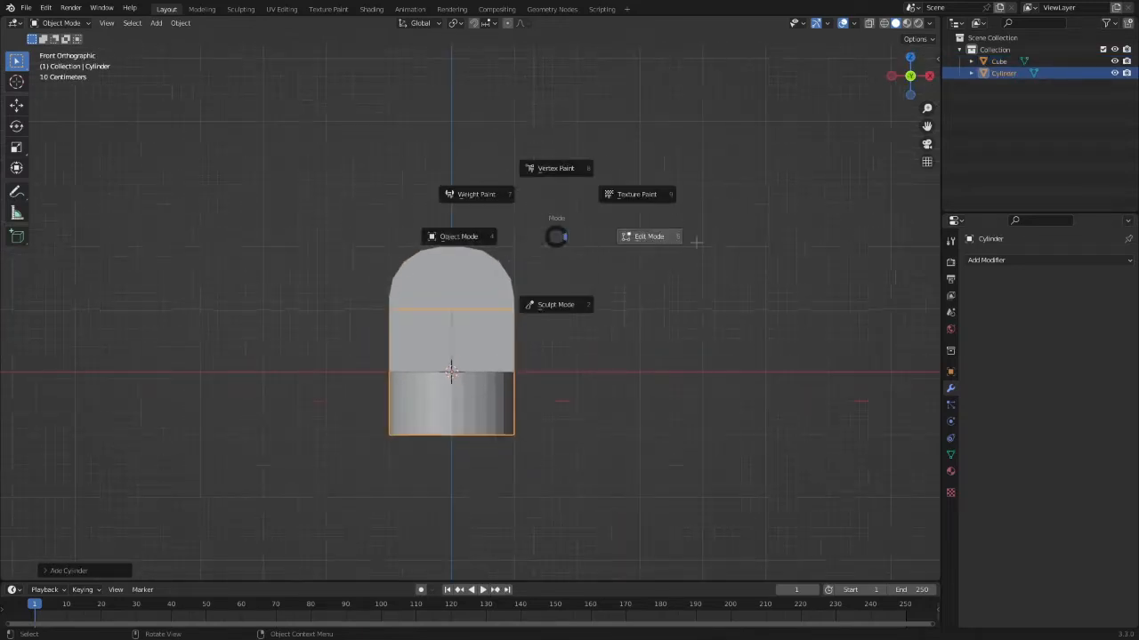
{"action": "left_click", "coordinate": [696, 242]}
{"action": "key", "text": "ctrl+Tab"}
{"action": "left_click", "coordinate": [539, 362]}
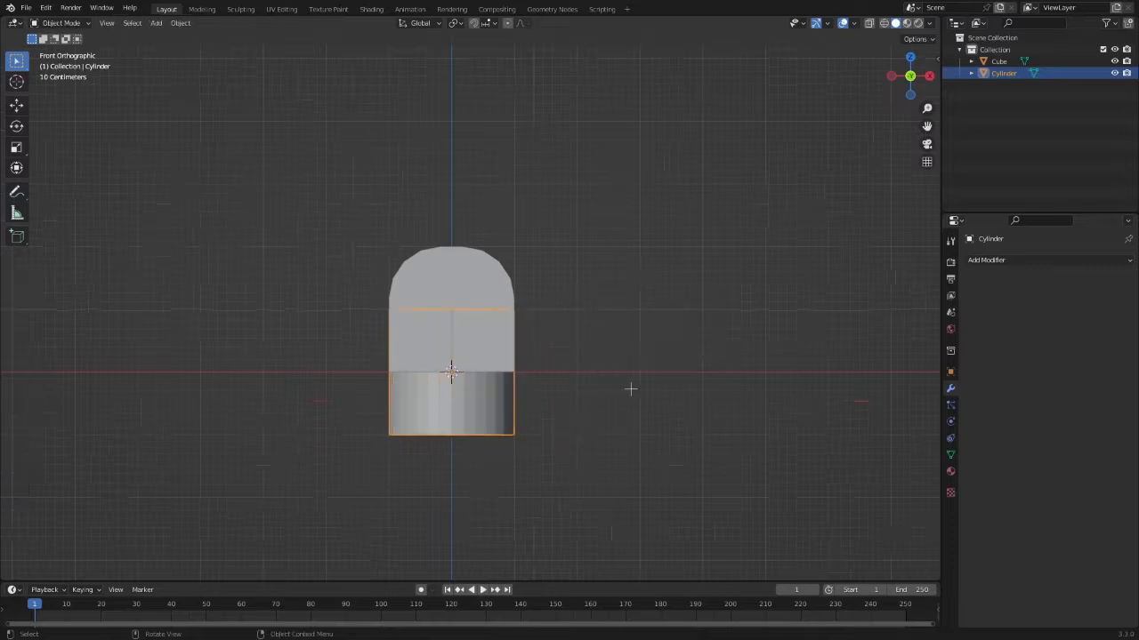
{"action": "key", "text": "g"}
{"action": "key", "text": "z"}
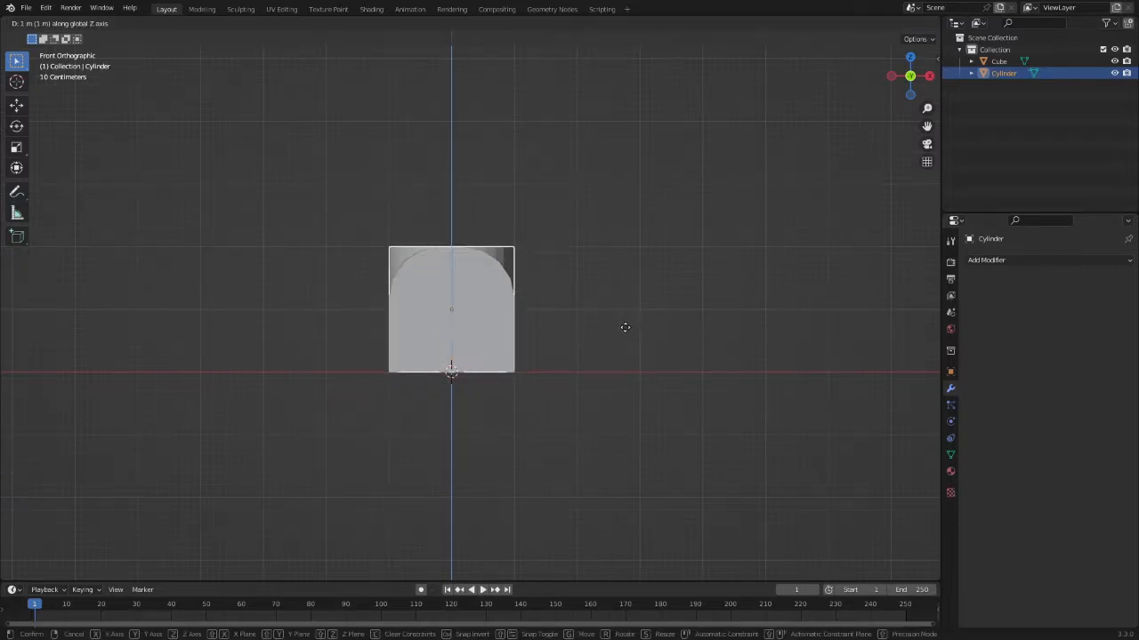
{"action": "scroll", "coordinate": [622, 323], "scroll_direction": "down", "scroll_amount": 3}
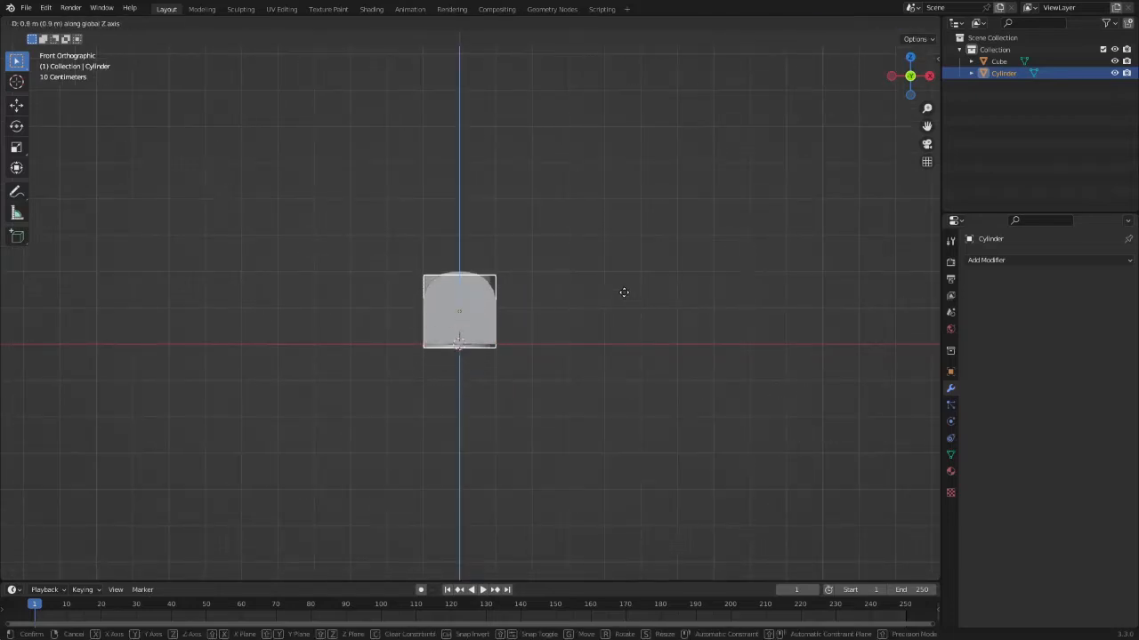
{"action": "left_click", "coordinate": [628, 321]}
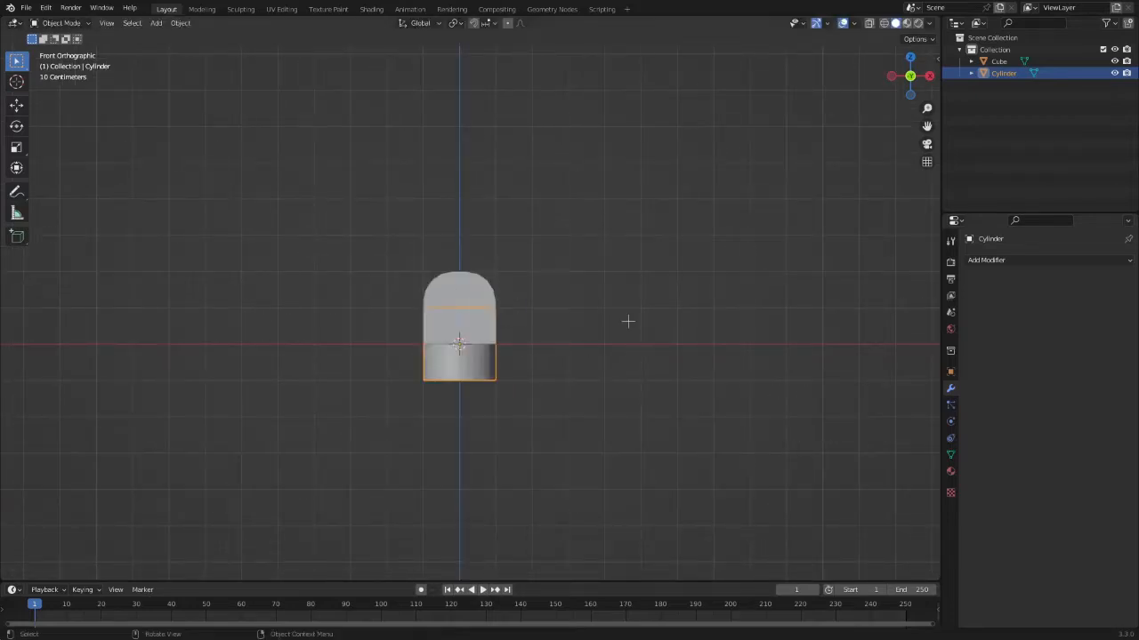
Step: Move the cylinder up 1 m along the global Z axis and display its object transform properties
{"action": "scroll", "coordinate": [595, 356], "scroll_direction": "down", "scroll_amount": 2}
{"action": "middle_click_drag", "start_coordinate": [596, 356], "coordinate": [560, 382]}
{"action": "key", "text": "g"}
{"action": "key", "text": "z"}
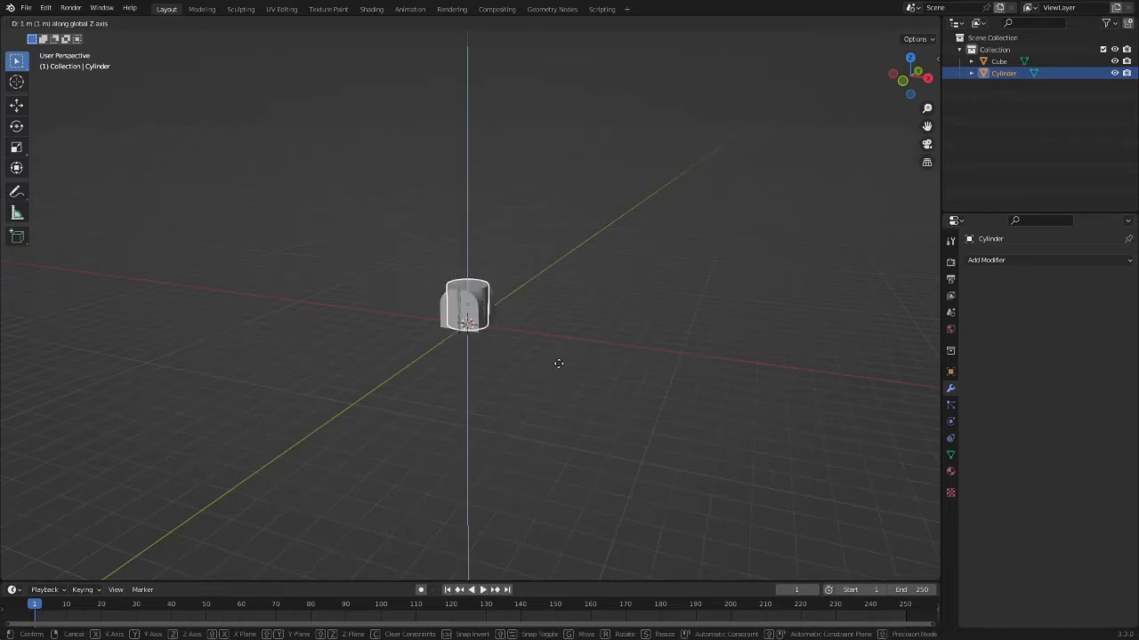
{"action": "left_click", "coordinate": [559, 363]}
{"action": "scroll", "coordinate": [558, 363], "scroll_direction": "up", "scroll_amount": 6}
{"action": "middle_click_drag", "start_coordinate": [554, 344], "coordinate": [704, 188]}
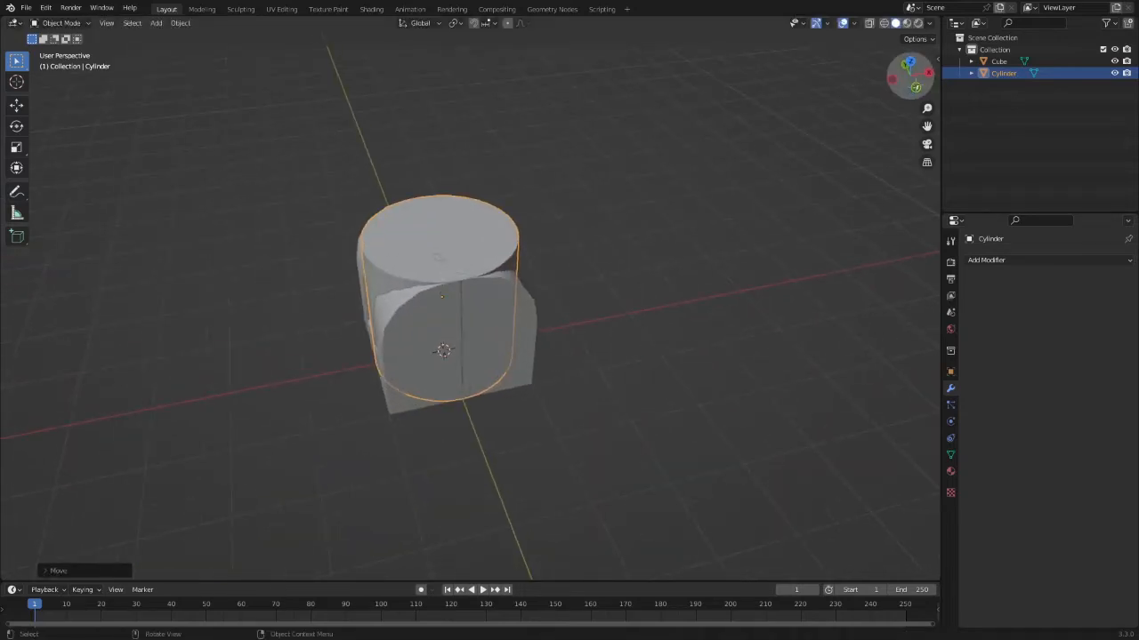
{"action": "key", "text": "KP_1"}
{"action": "scroll", "coordinate": [519, 274], "scroll_direction": "up", "scroll_amount": 3}
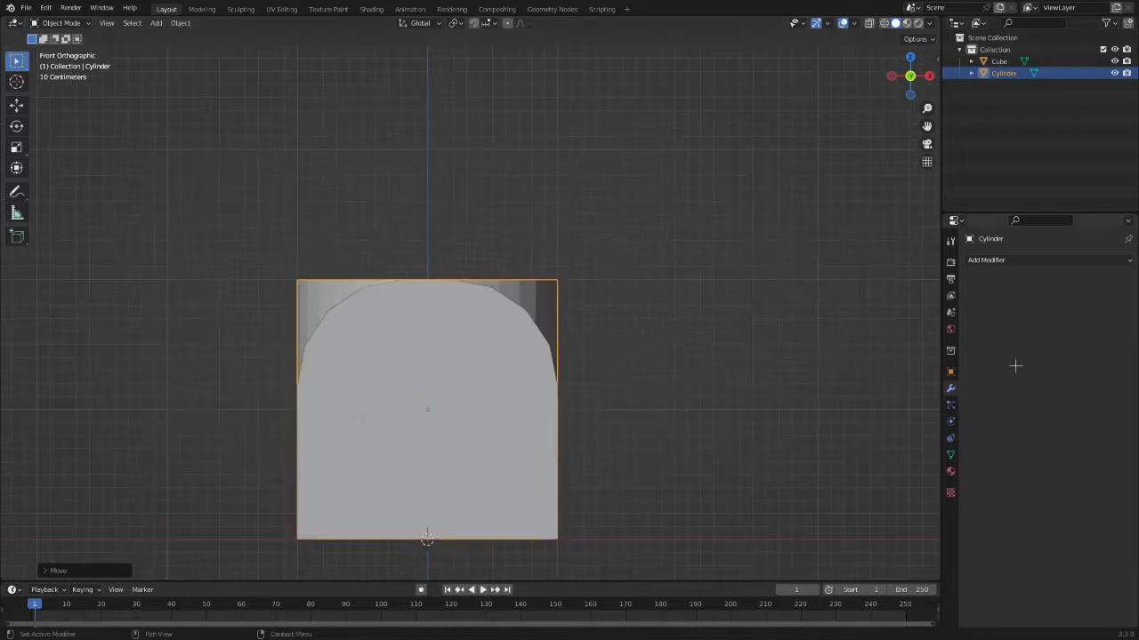
{"action": "left_click", "coordinate": [949, 369]}
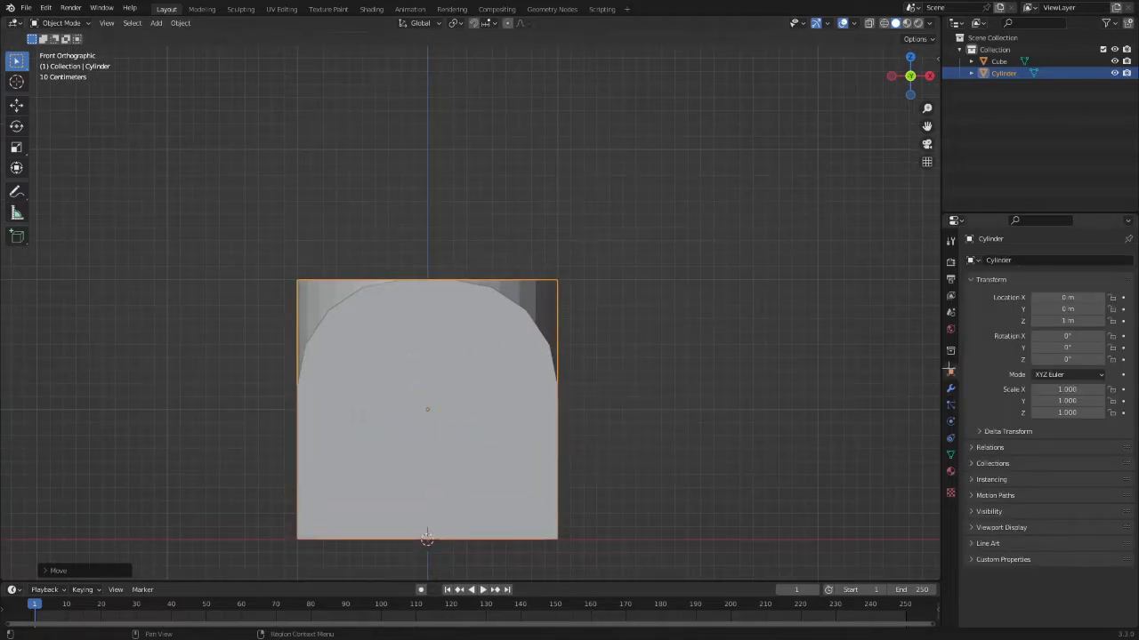
Step: In Edit Mode, scale the cylinder's mesh to 0.3 in X and Y while keeping its height
{"action": "key", "text": "Tab"}
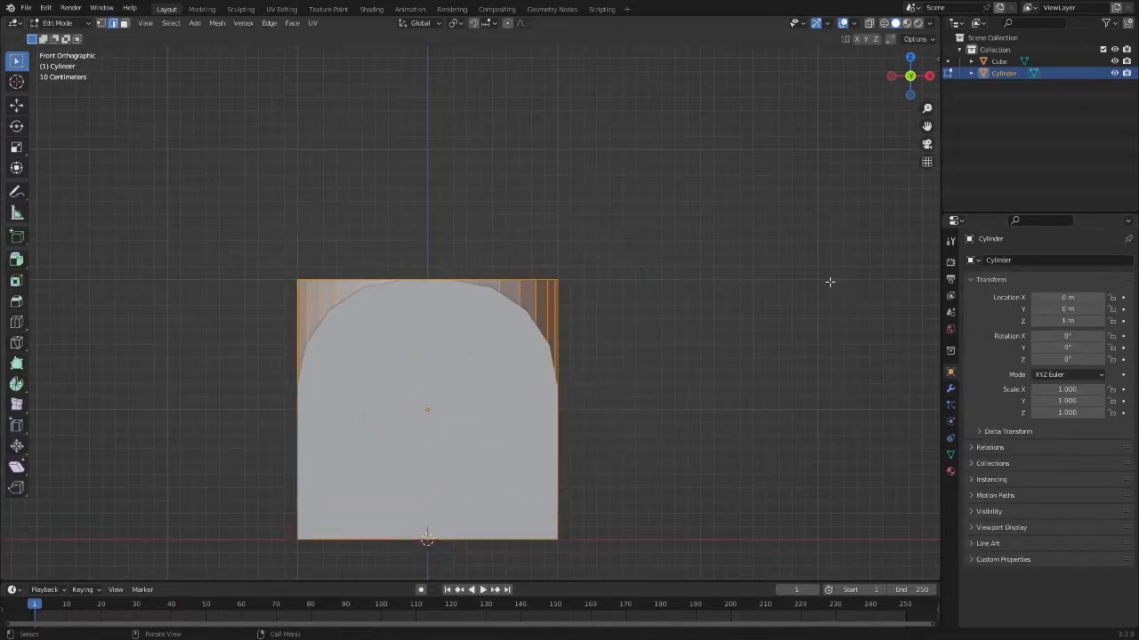
{"action": "scroll", "coordinate": [779, 305], "scroll_direction": "down", "scroll_amount": 4}
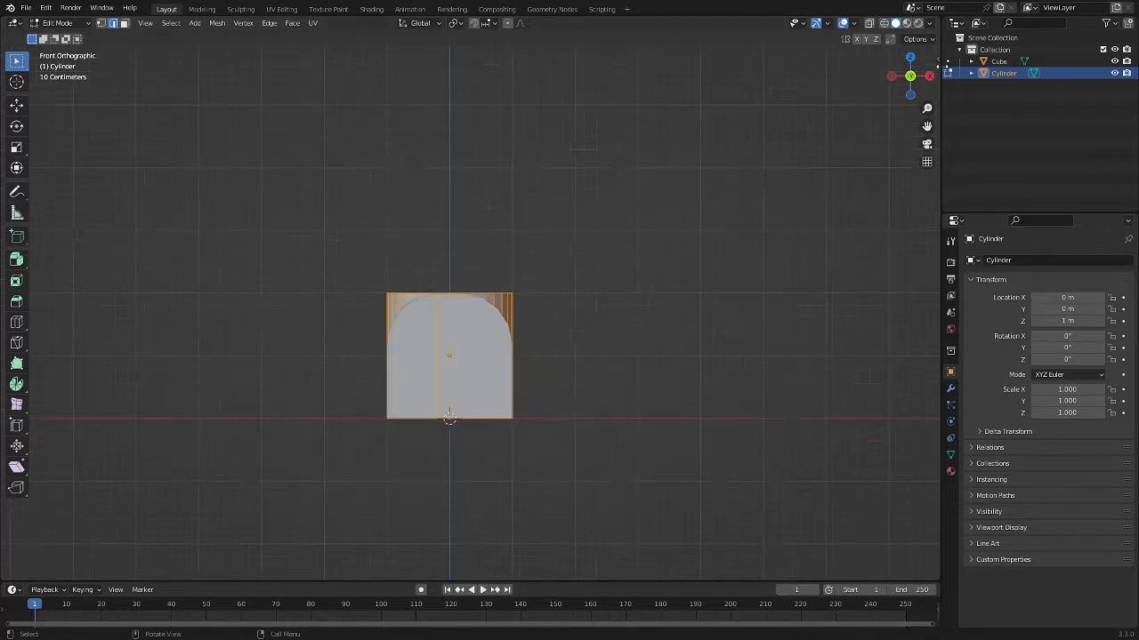
{"action": "left_click", "coordinate": [891, 76]}
{"action": "key", "text": "s"}
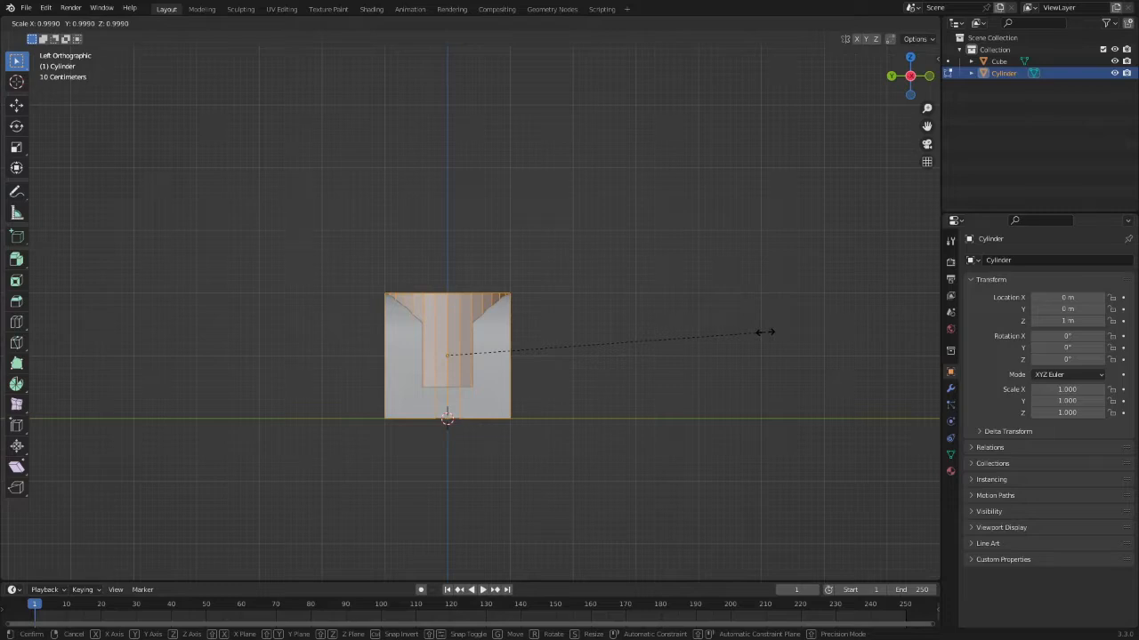
{"action": "key", "text": "shift+z"}
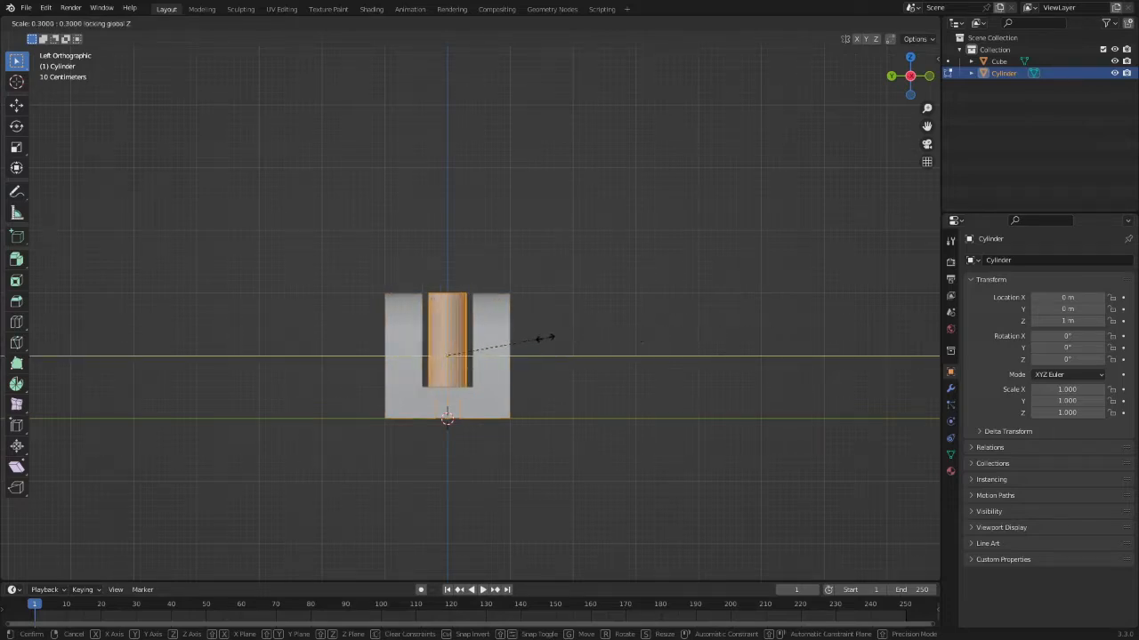
{"action": "key", "text": "Return"}
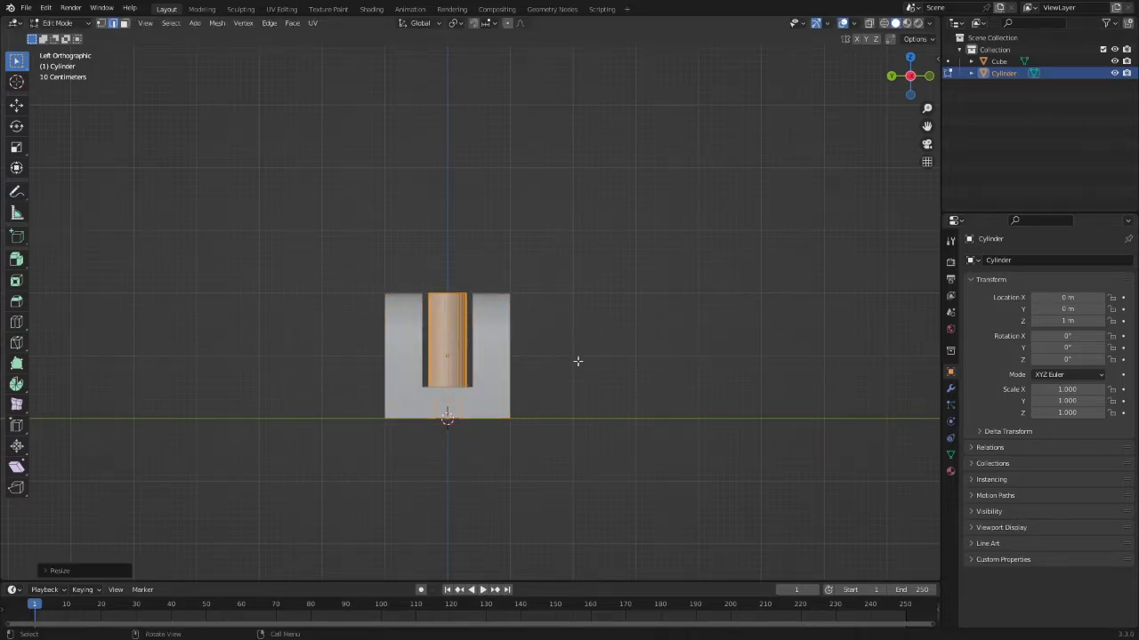
Step: Move the narrowed cylinder's mesh up along Z until its base rests on the slot floor and return to Object Mode
{"action": "key", "text": "g"}
{"action": "key", "text": "z"}
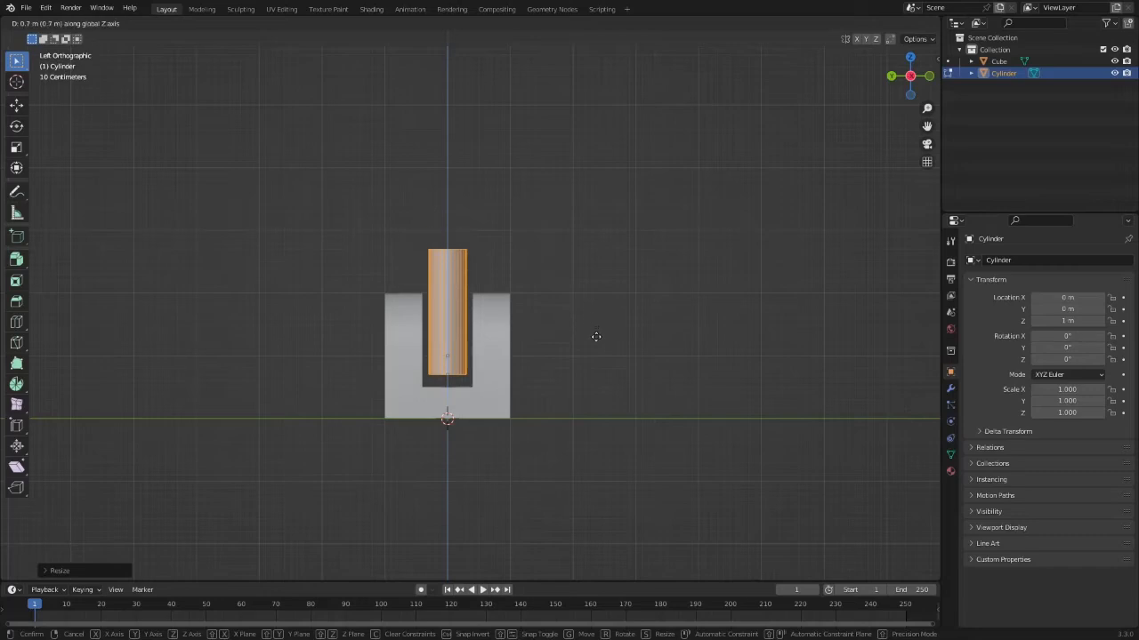
{"action": "left_click", "coordinate": [597, 347]}
{"action": "key", "text": "Tab"}
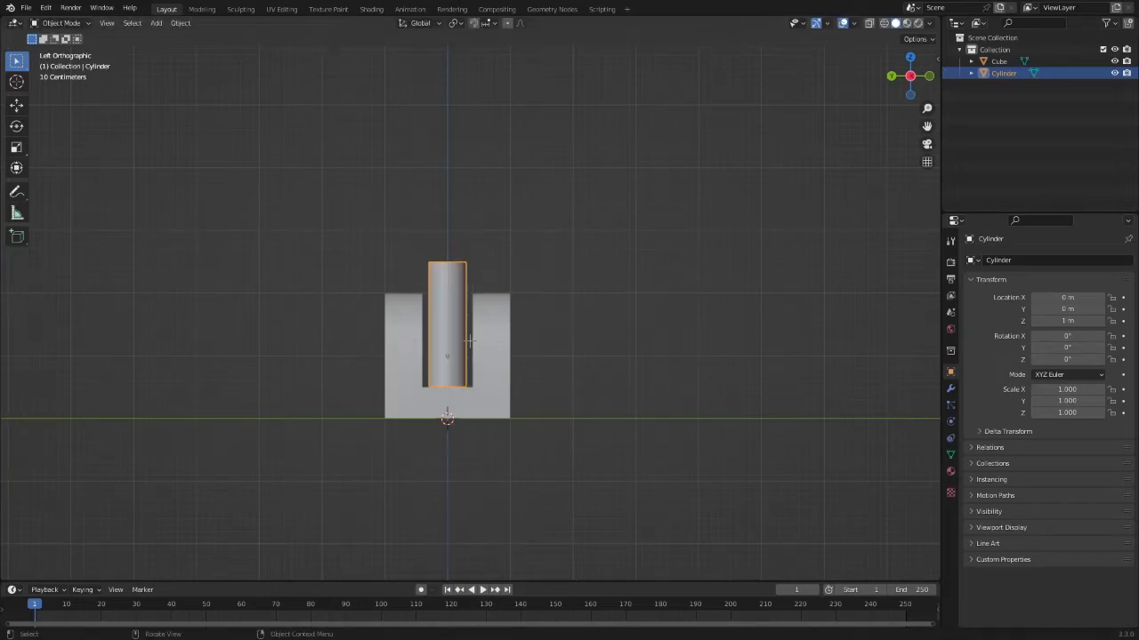
{"action": "middle_click_drag", "start_coordinate": [612, 344], "coordinate": [623, 344]}
{"action": "key", "text": "r"}
{"action": "right_click", "coordinate": [754, 293]}
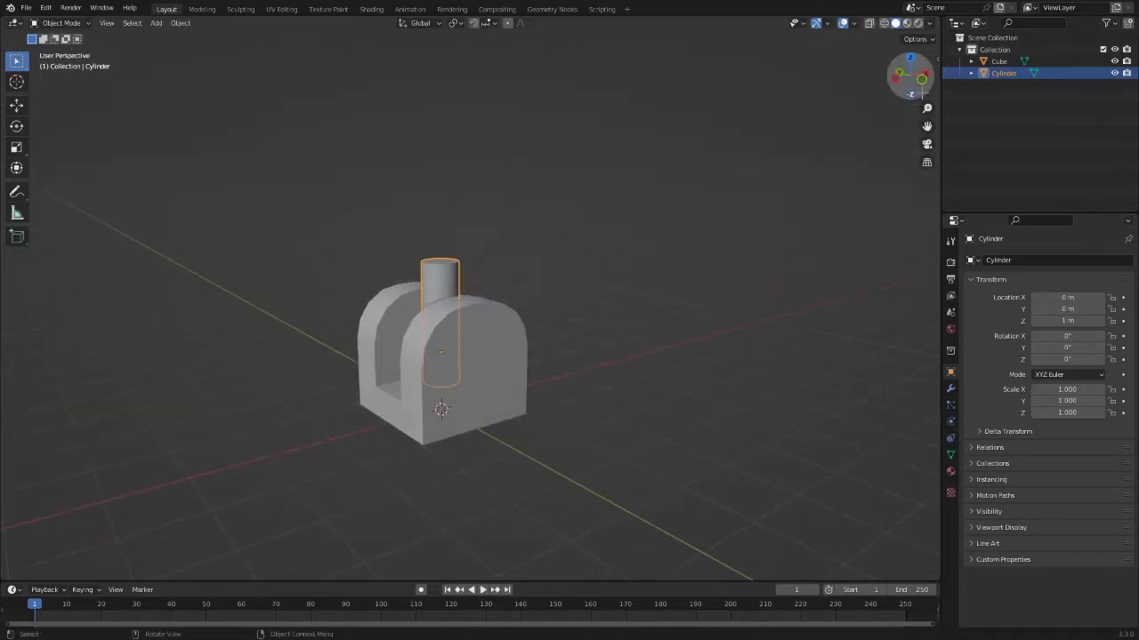
Step: Undo the cylinder's mesh move and scaling, back to the full-width cylinder in Edit Mode
{"action": "key", "text": "ctrl+Tab"}
{"action": "left_click", "coordinate": [755, 249]}
{"action": "middle_click_drag", "start_coordinate": [615, 260], "coordinate": [688, 252]}
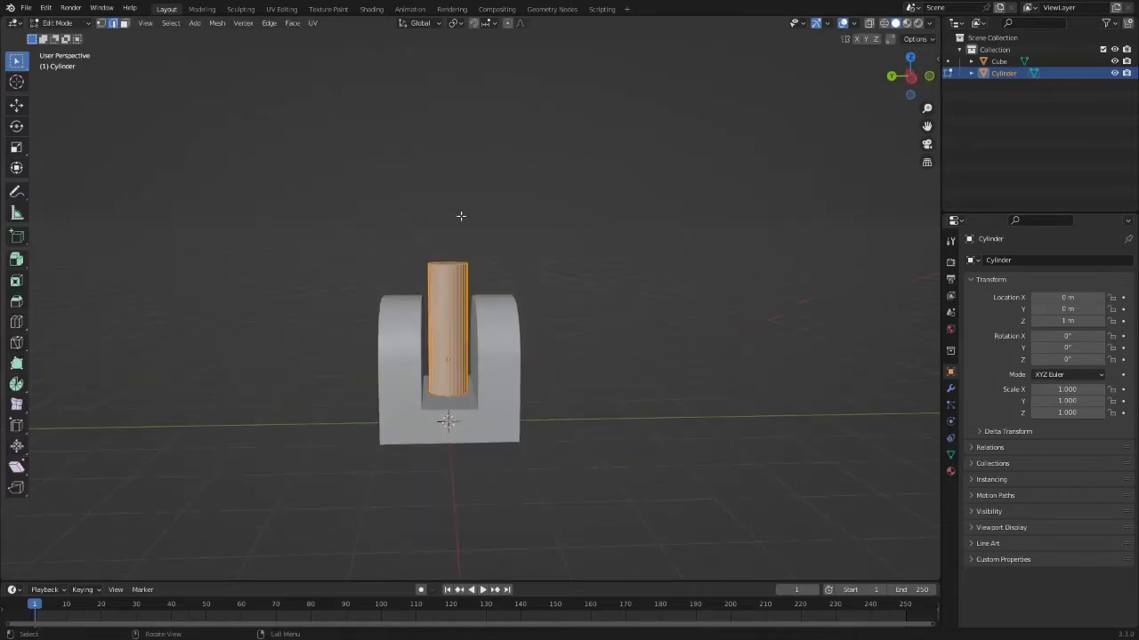
{"action": "middle_click_drag", "start_coordinate": [461, 257], "coordinate": [514, 235]}
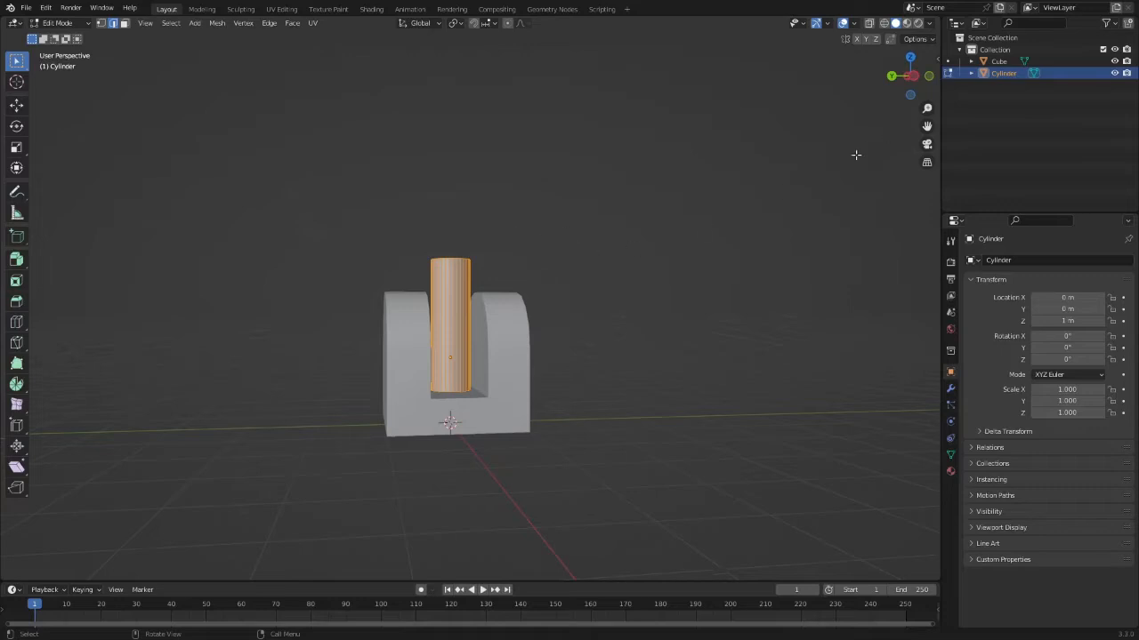
{"action": "key", "text": "ctrl+z"}
Step: In Edit Mode, move the cylinder's whole mesh up 1 m along global Z without moving its origin
{"action": "left_click", "coordinate": [929, 75]}
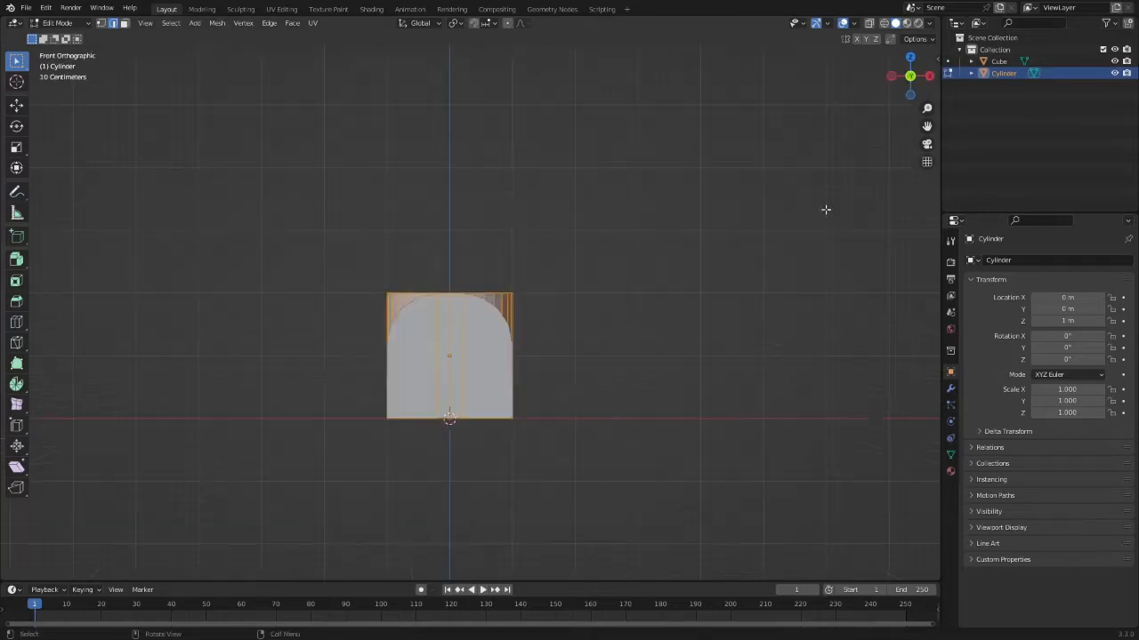
{"action": "key", "text": "g"}
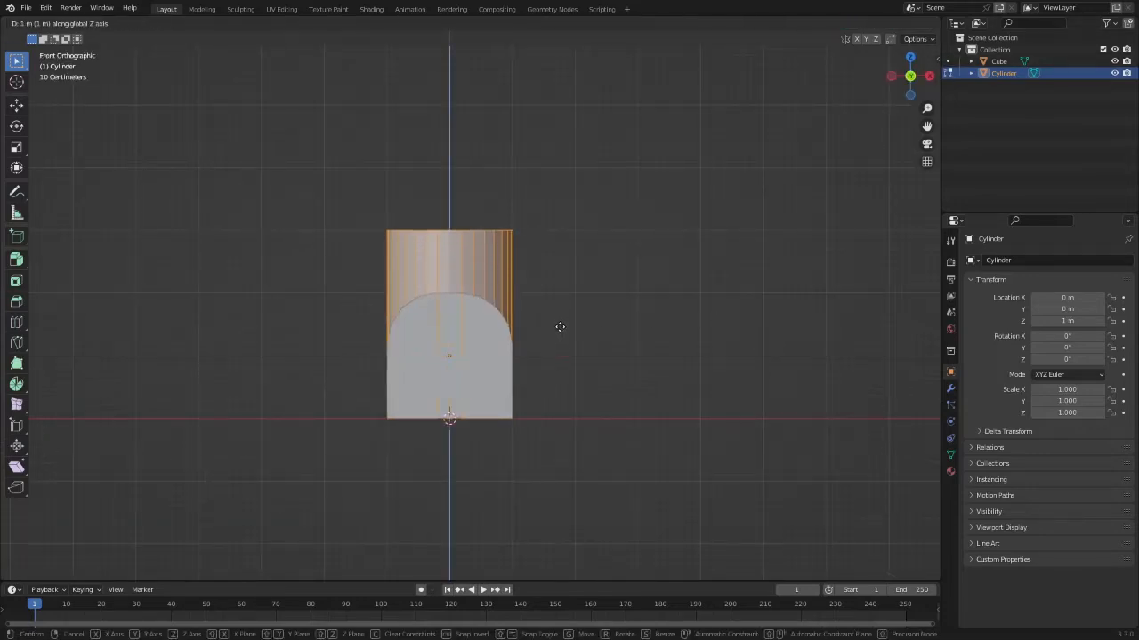
{"action": "left_click", "coordinate": [561, 325]}
{"action": "key", "text": "z"}
Step: Try scaling the cylinder's mesh to 0.2 in X and Y with the height locked, and undo it
{"action": "key", "text": "s"}
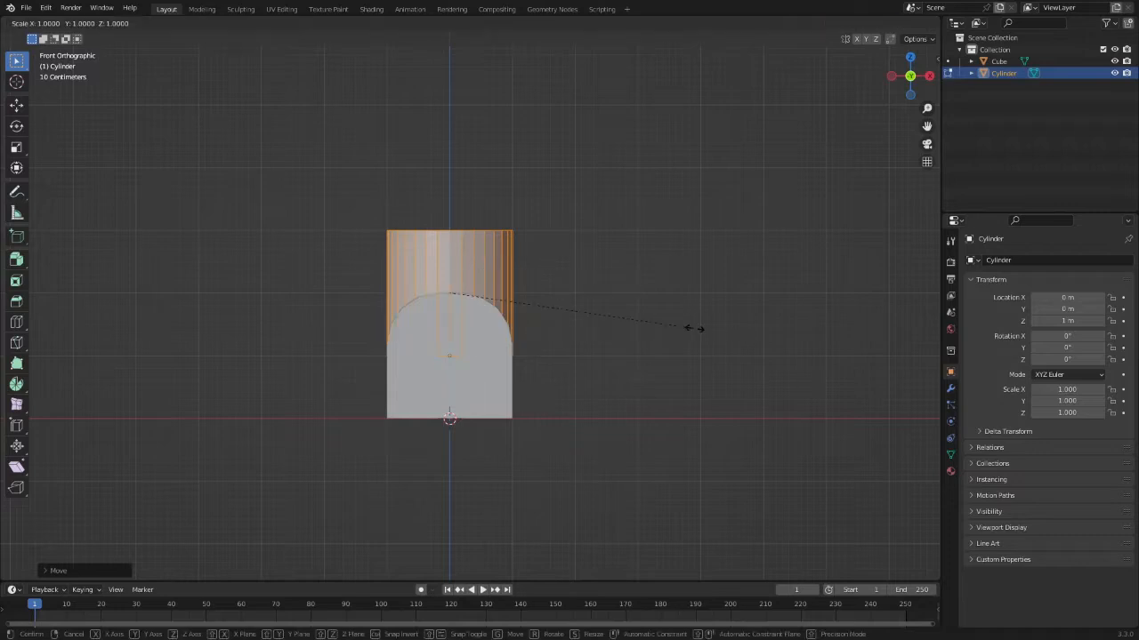
{"action": "key", "text": "shift+z"}
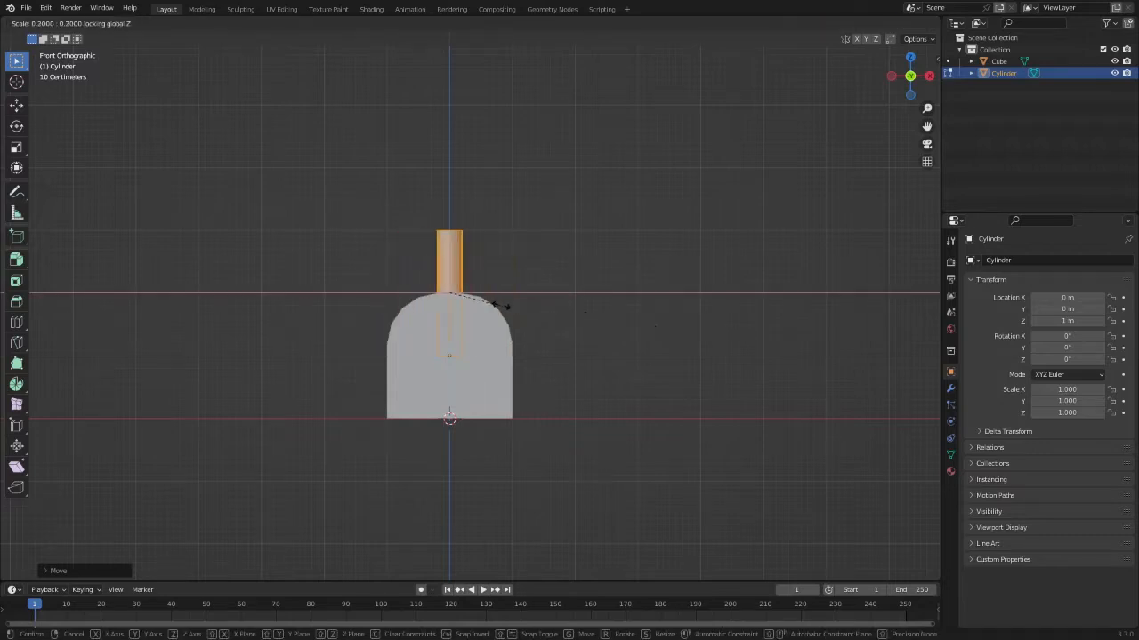
{"action": "left_click", "coordinate": [504, 307]}
{"action": "middle_click_drag", "start_coordinate": [505, 307], "coordinate": [641, 351]}
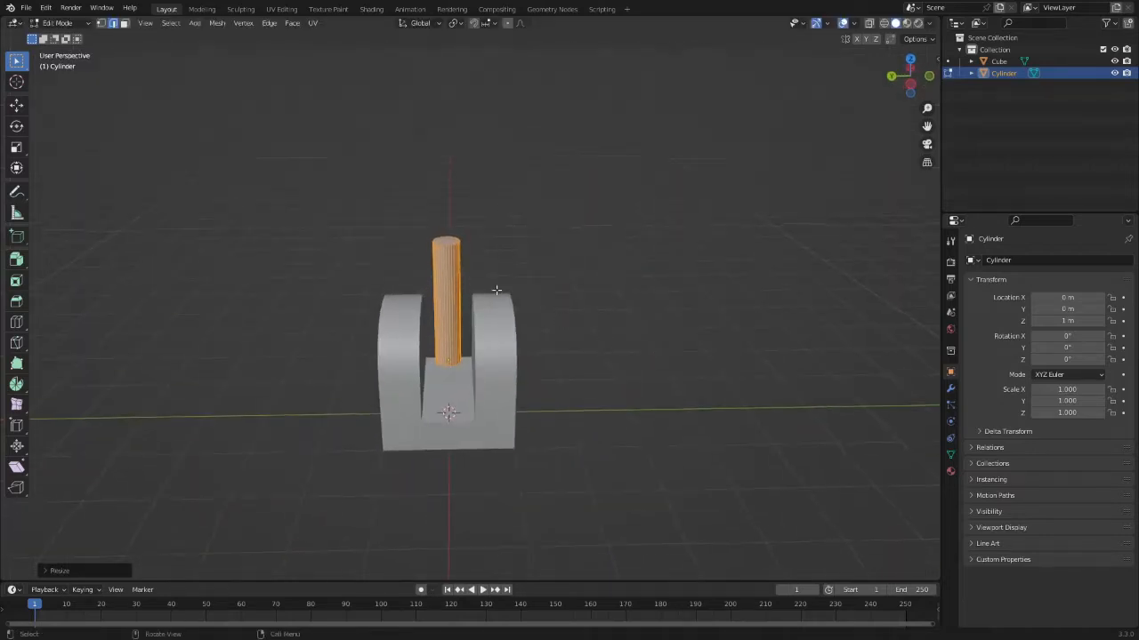
{"action": "key", "text": "ctrl+z"}
Step: Scale the cylinder's mesh in X and Y only to nearly fill the slot's width, and select its top rim edges
{"action": "key", "text": "s"}
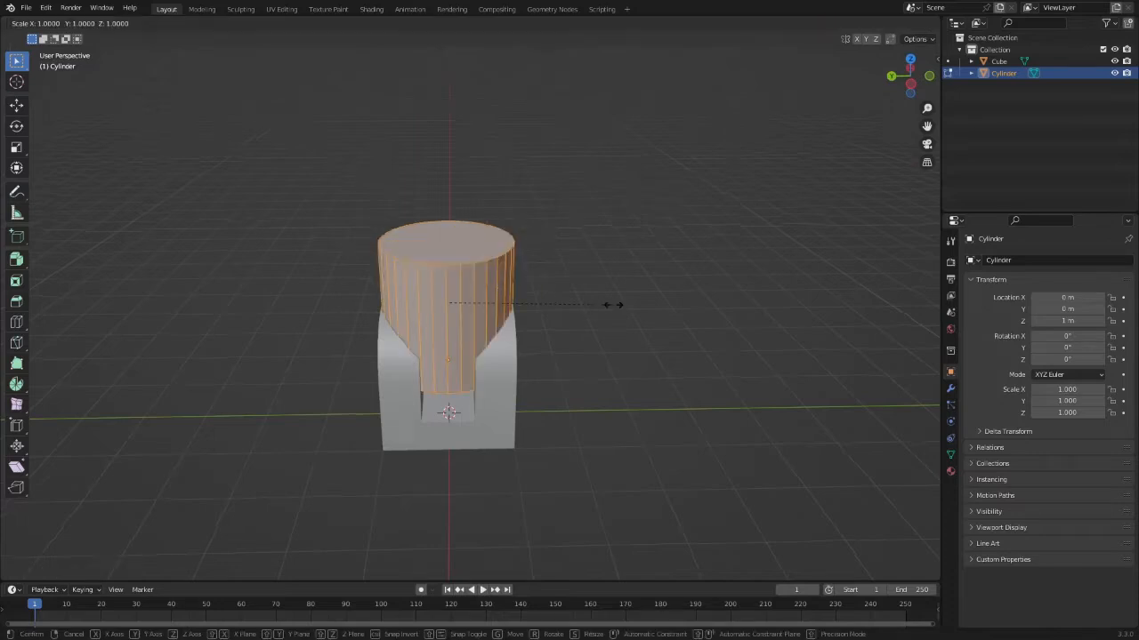
{"action": "key", "text": "shift+z"}
{"action": "left_click", "coordinate": [496, 295]}
{"action": "left_click", "coordinate": [435, 235], "text": "alt"}
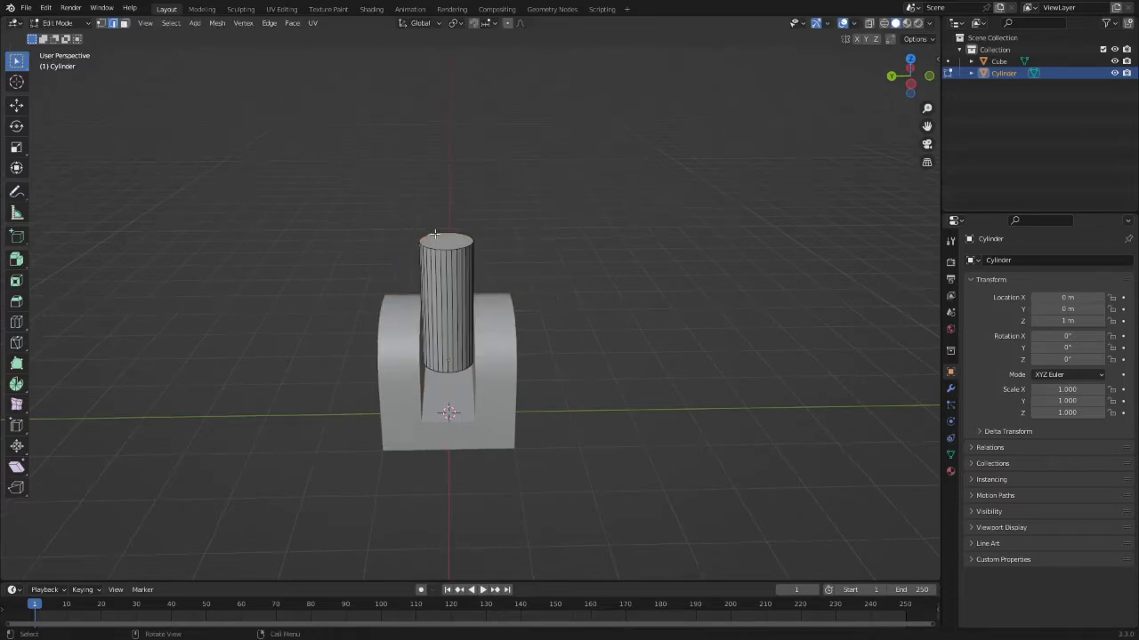
Step: Select the cylinder's top face and raise it along global Z to make the cylinder 4 m tall
{"action": "left_click", "coordinate": [124, 23]}
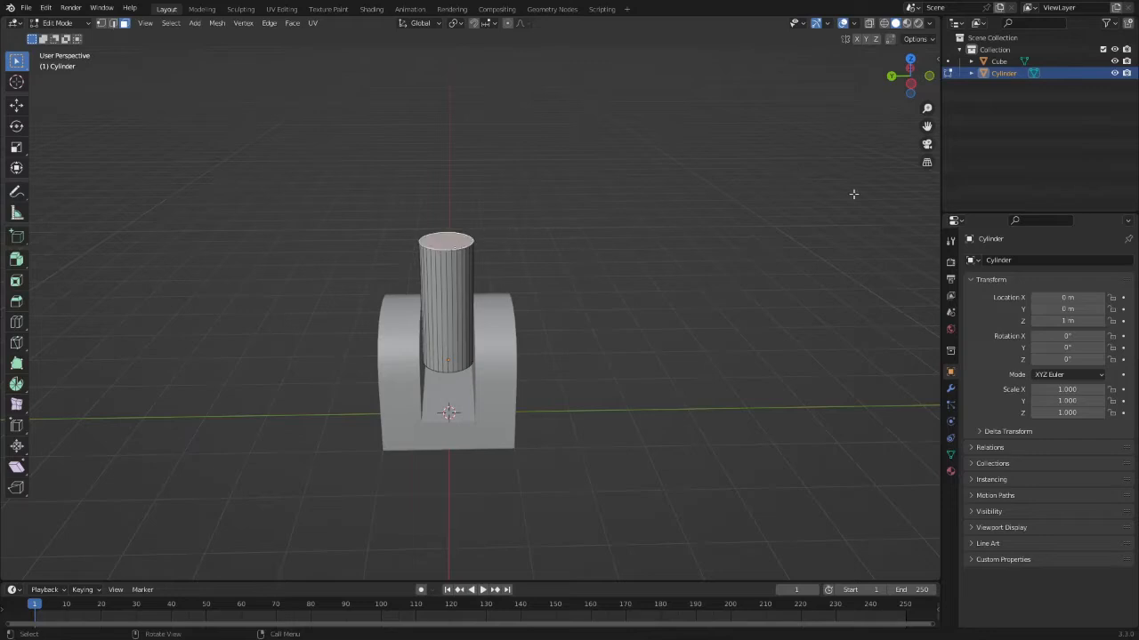
{"action": "left_click", "coordinate": [910, 78]}
{"action": "scroll", "coordinate": [663, 344], "scroll_direction": "down", "scroll_amount": 7}
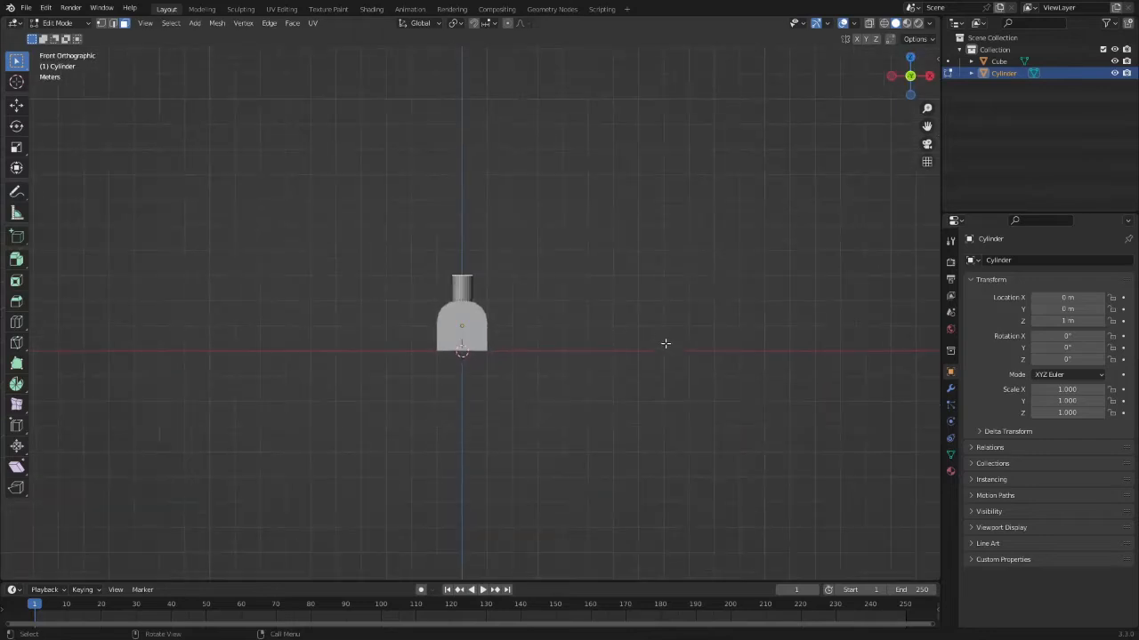
{"action": "key", "text": "g"}
{"action": "key", "text": "z"}
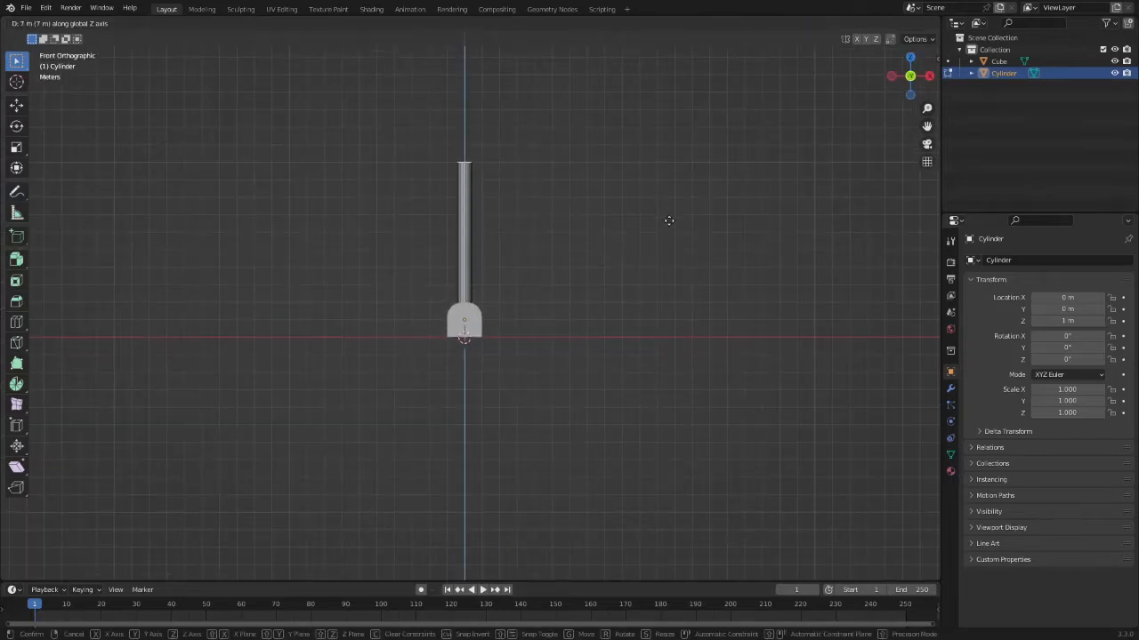
{"action": "left_click", "coordinate": [652, 310]}
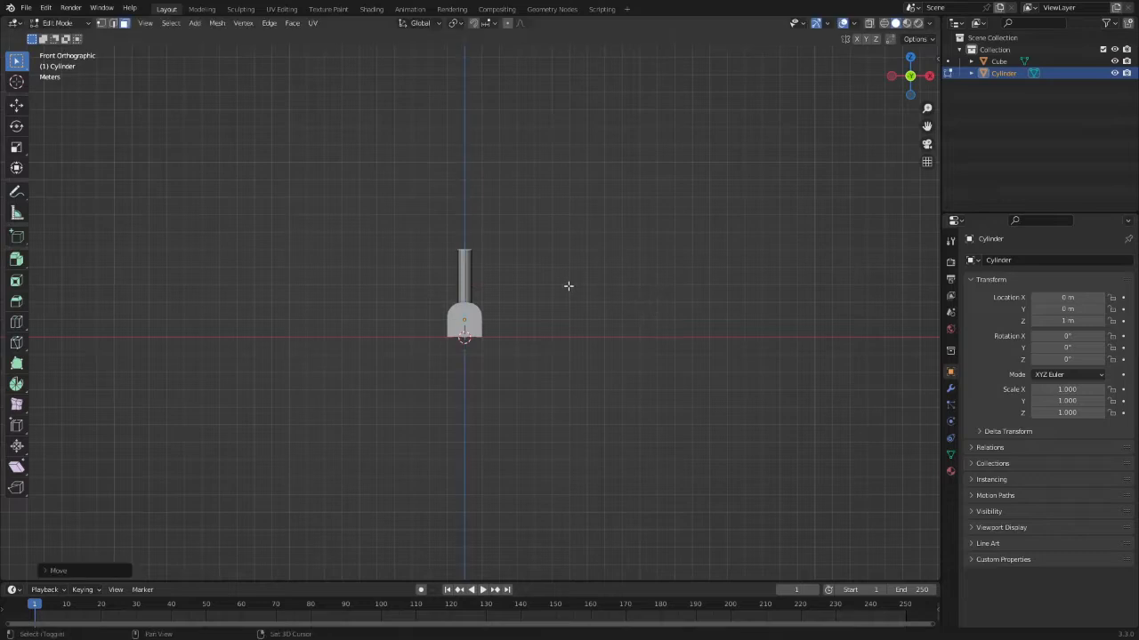
Step: Return to Object Mode and apply smooth shading to the arm cylinder
{"action": "middle_click_drag", "start_coordinate": [566, 285], "coordinate": [695, 346]}
{"action": "scroll", "coordinate": [620, 295], "scroll_direction": "up", "scroll_amount": 6}
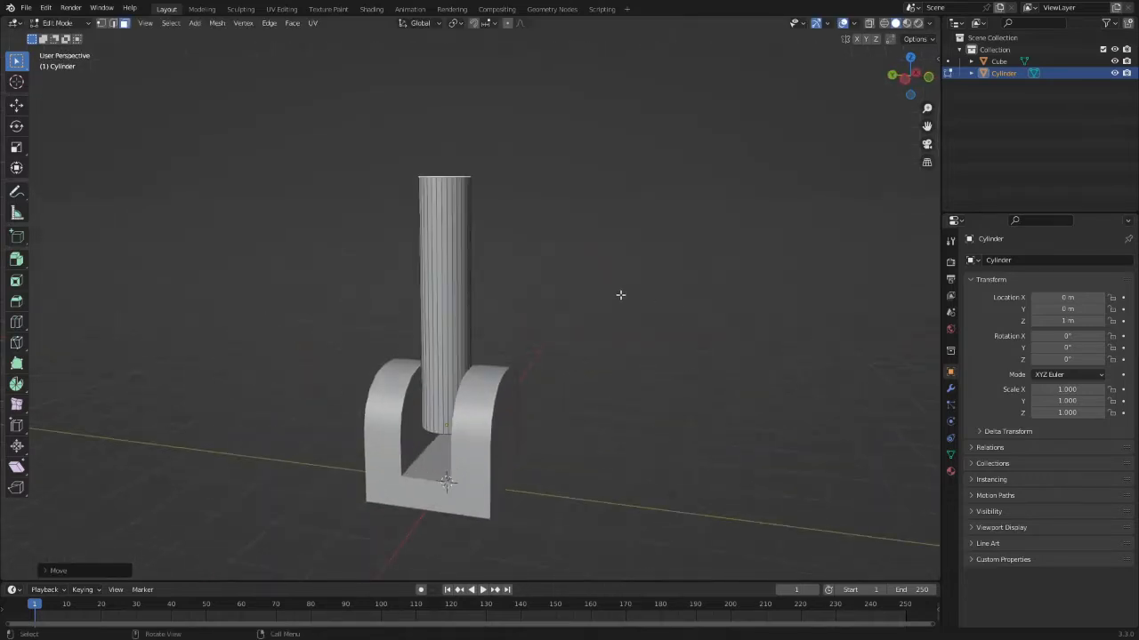
{"action": "middle_click_drag", "start_coordinate": [620, 294], "coordinate": [605, 285]}
{"action": "scroll", "coordinate": [605, 285], "scroll_direction": "up", "scroll_amount": 1}
{"action": "key", "text": "a"}
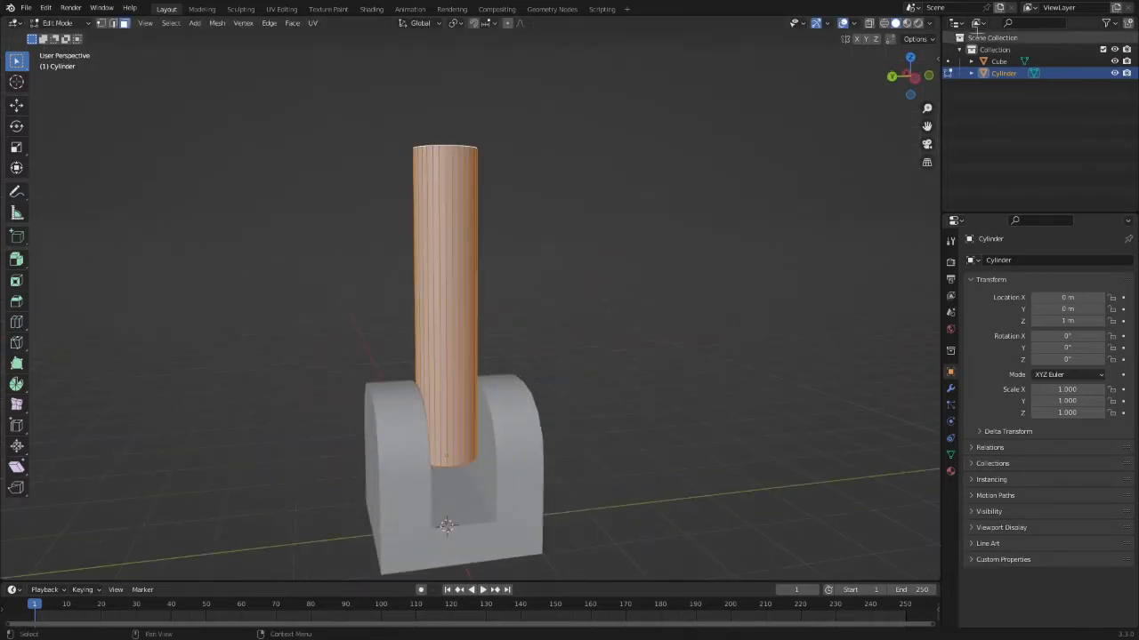
{"action": "right_click", "coordinate": [503, 169]}
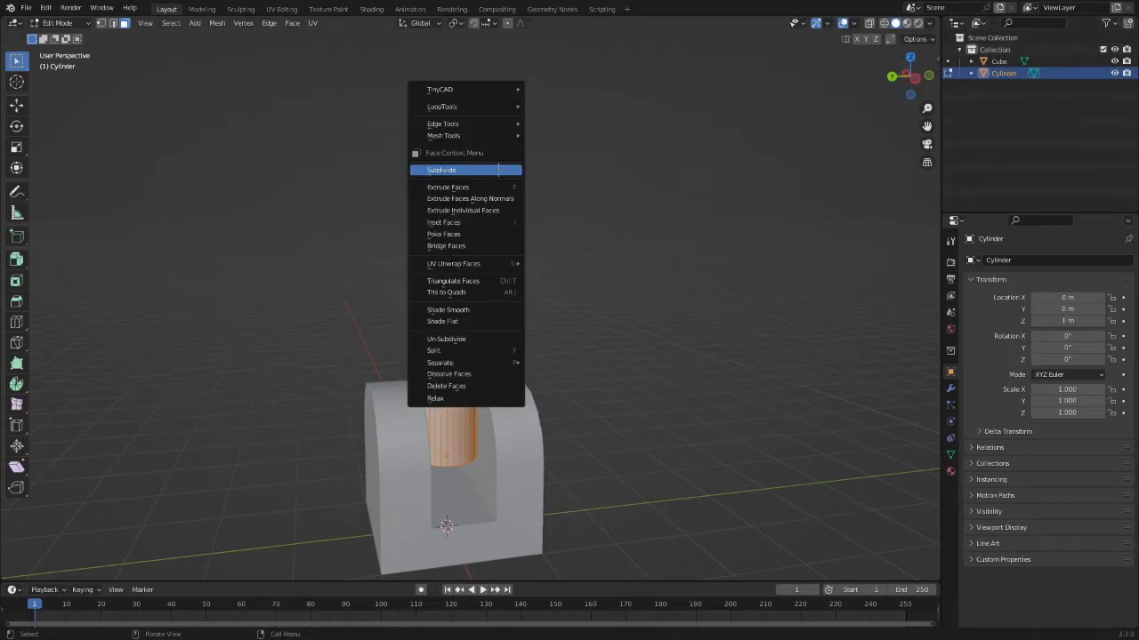
{"action": "key", "text": "Tab"}
{"action": "right_click", "coordinate": [423, 219]}
{"action": "left_click", "coordinate": [424, 218]}
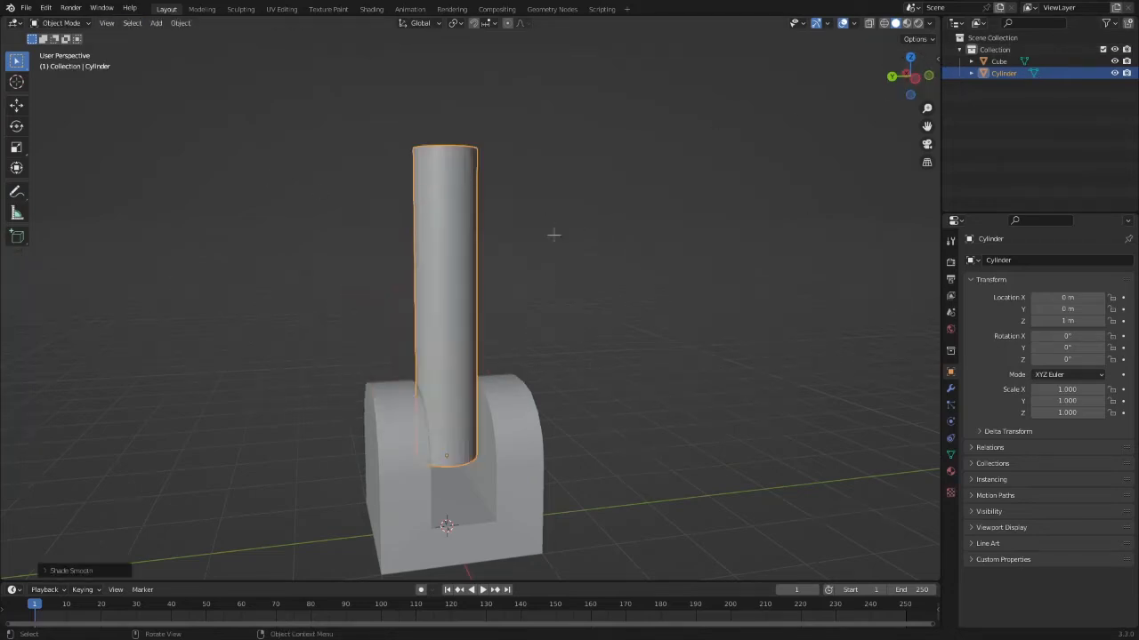
Step: Add a second mesh cylinder and scale its mesh in X and Y only to a 0.8 m diameter
{"action": "middle_click_drag", "start_coordinate": [554, 234], "coordinate": [488, 265]}
{"action": "left_click", "coordinate": [921, 82]}
{"action": "scroll", "coordinate": [533, 228], "scroll_direction": "down", "scroll_amount": 6}
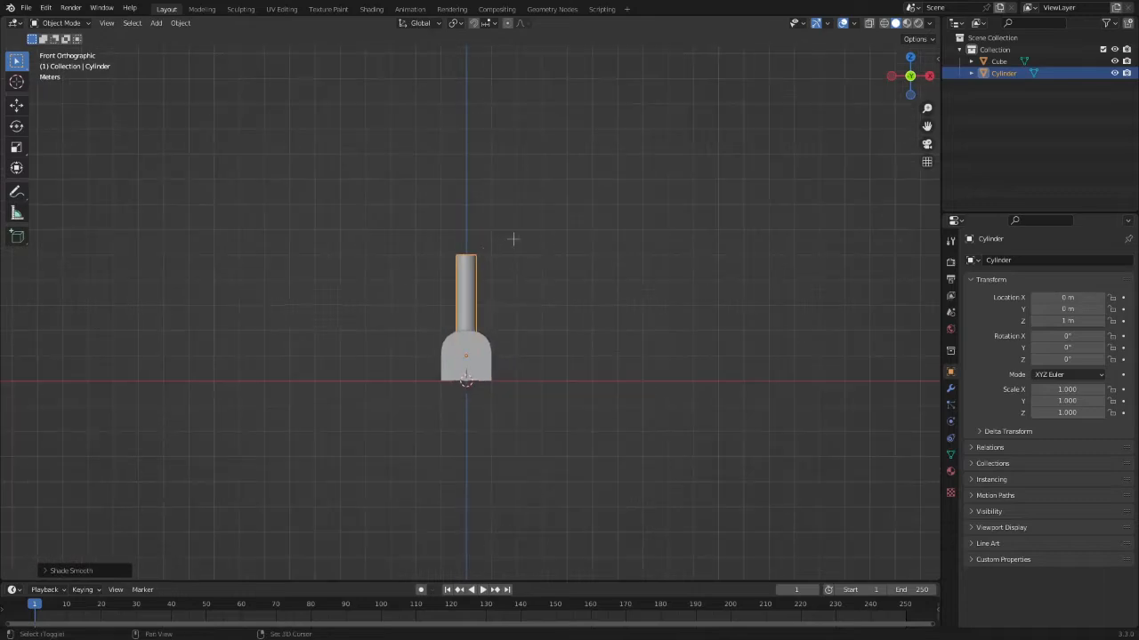
{"action": "key", "text": "shift+a"}
{"action": "mouse_move", "coordinate": [498, 239]}
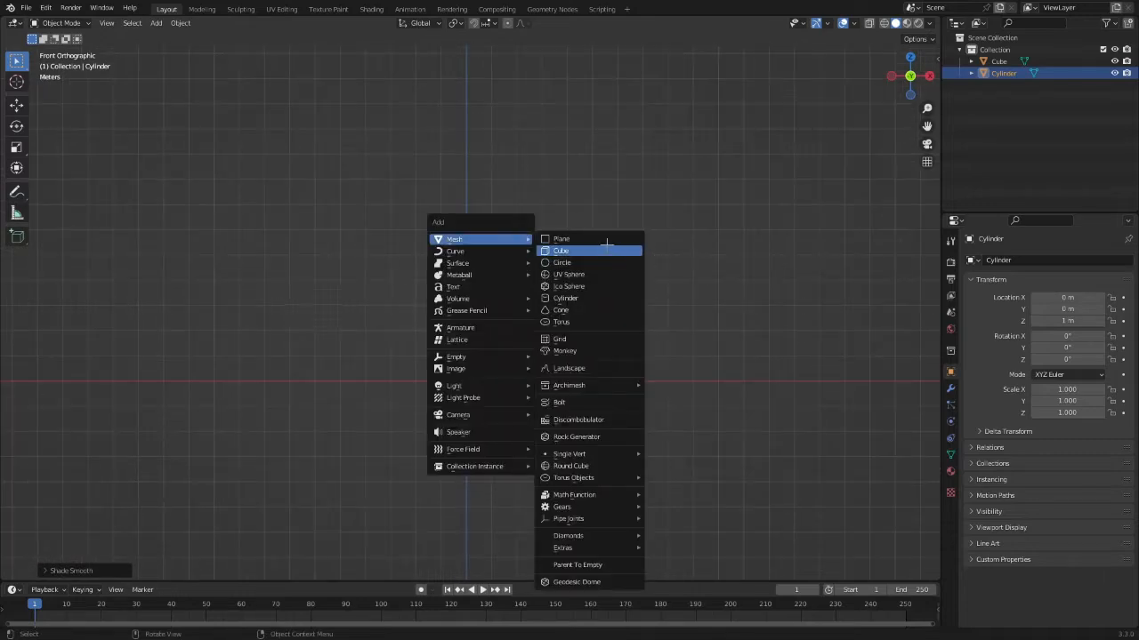
{"action": "left_click", "coordinate": [569, 298]}
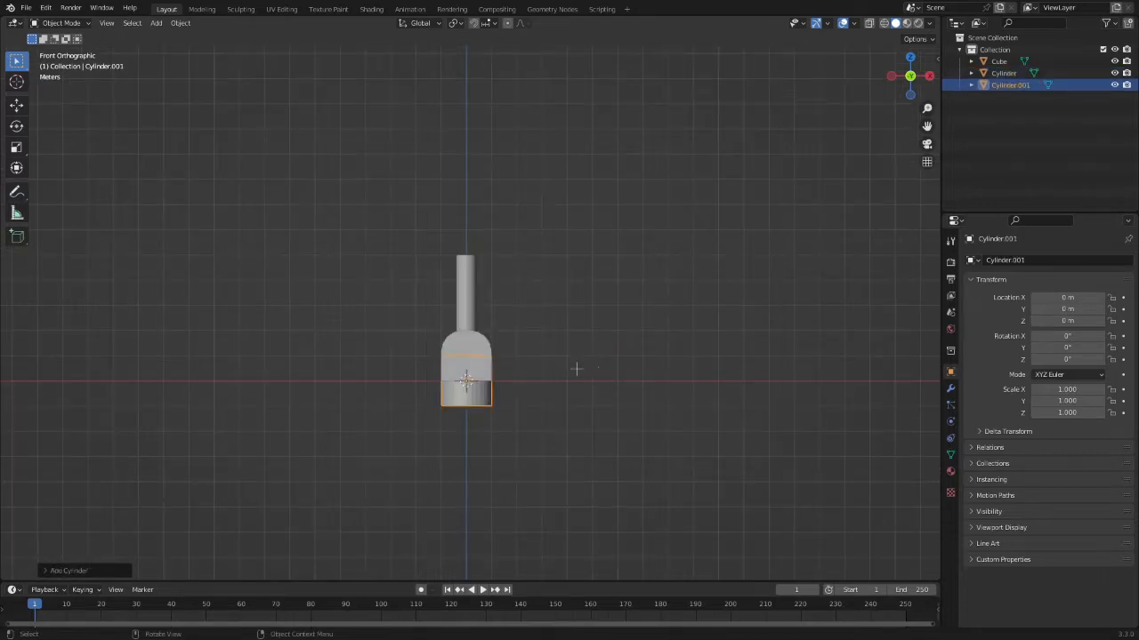
{"action": "key", "text": "Tab"}
{"action": "key", "text": "s"}
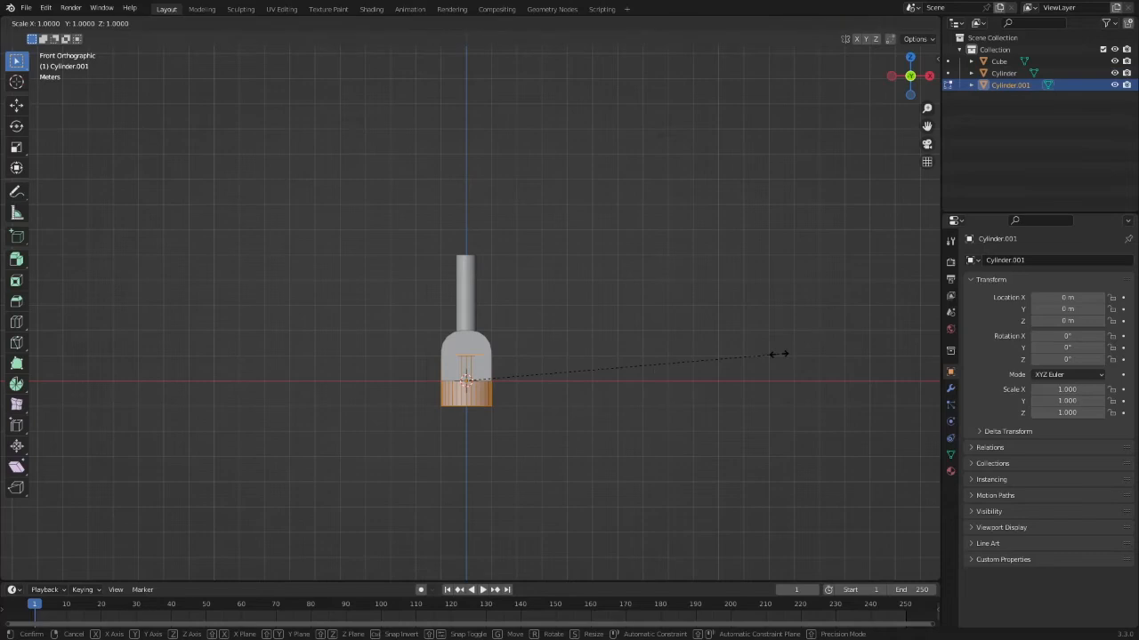
{"action": "key", "text": "shift+z"}
{"action": "left_click", "coordinate": [596, 363]}
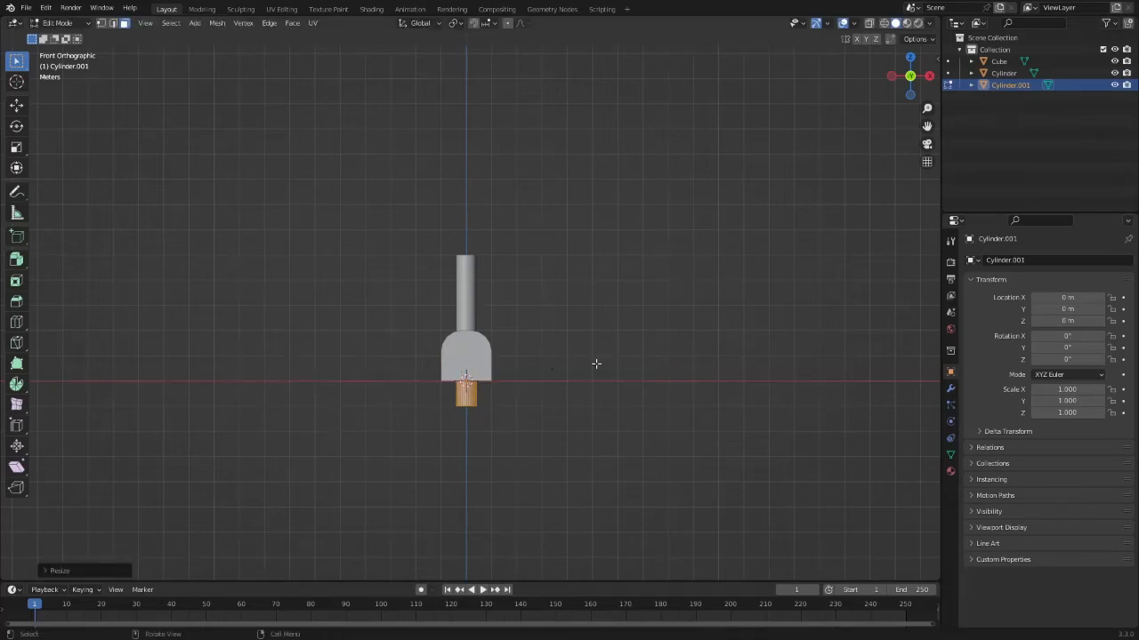
Step: In Object Mode, move the second cylinder up 6 m along global Z onto the top of the lower arm segment
{"action": "key", "text": "Tab"}
{"action": "key", "text": "g"}
{"action": "key", "text": "z"}
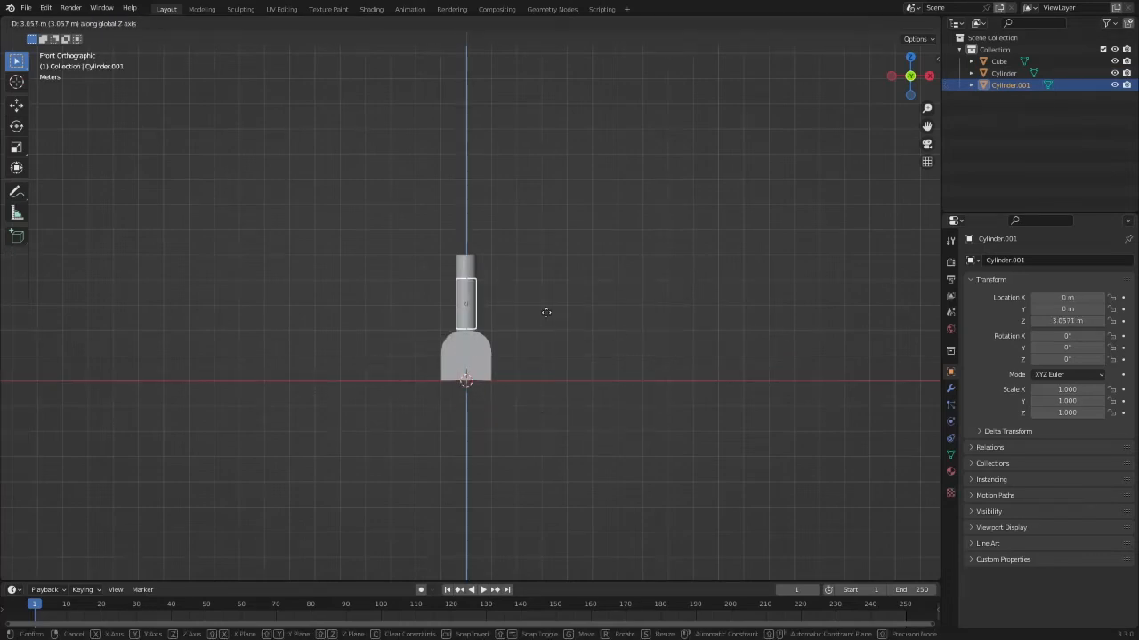
{"action": "left_click", "coordinate": [517, 230]}
Step: In Edit Mode, raise the second cylinder's top face 3 m along global Z
{"action": "key", "text": "Tab"}
{"action": "middle_click_drag", "start_coordinate": [517, 229], "coordinate": [815, 388]}
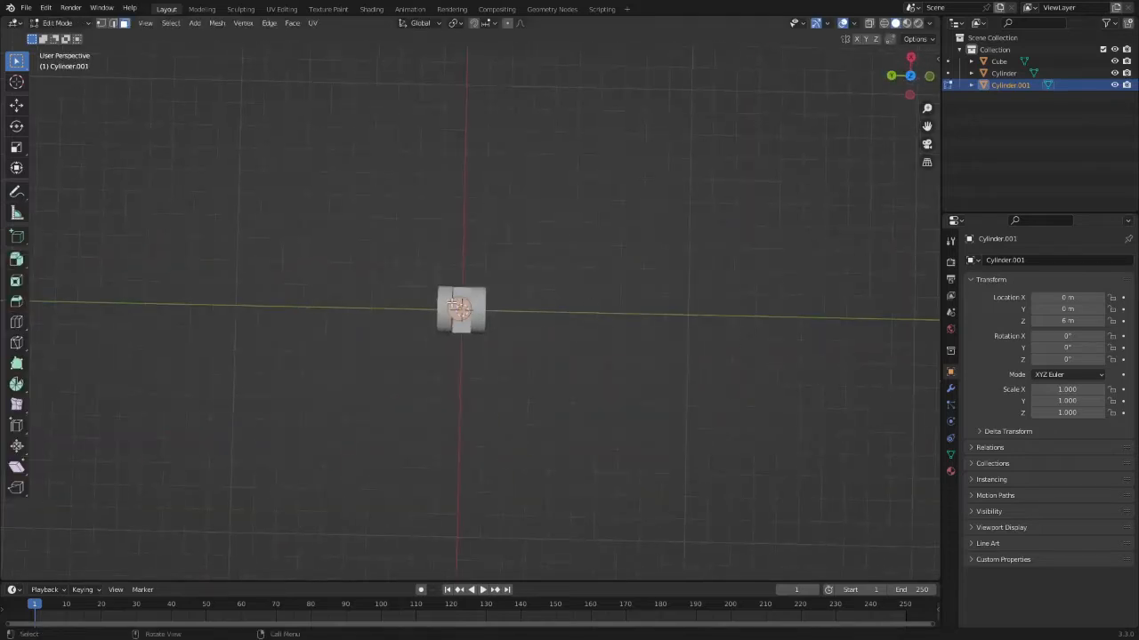
{"action": "left_click_drag", "start_coordinate": [929, 82], "coordinate": [923, 82]}
{"action": "key", "text": "g"}
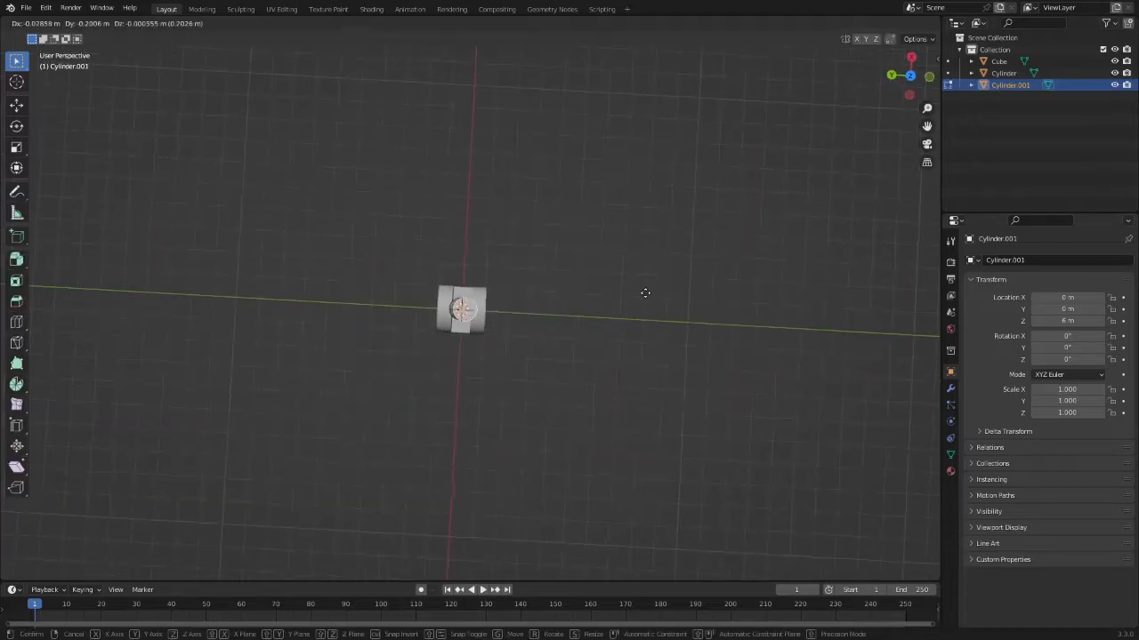
{"action": "right_click", "coordinate": [890, 89]}
{"action": "key", "text": "KP_1"}
{"action": "key", "text": "g"}
{"action": "key", "text": "z"}
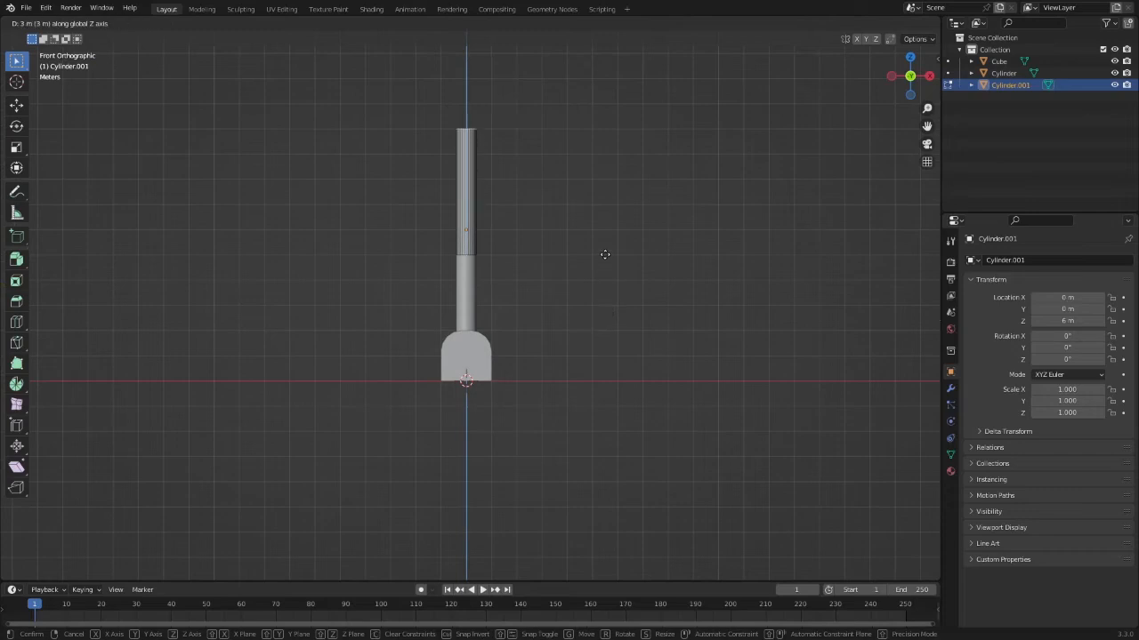
{"action": "left_click", "coordinate": [602, 259]}
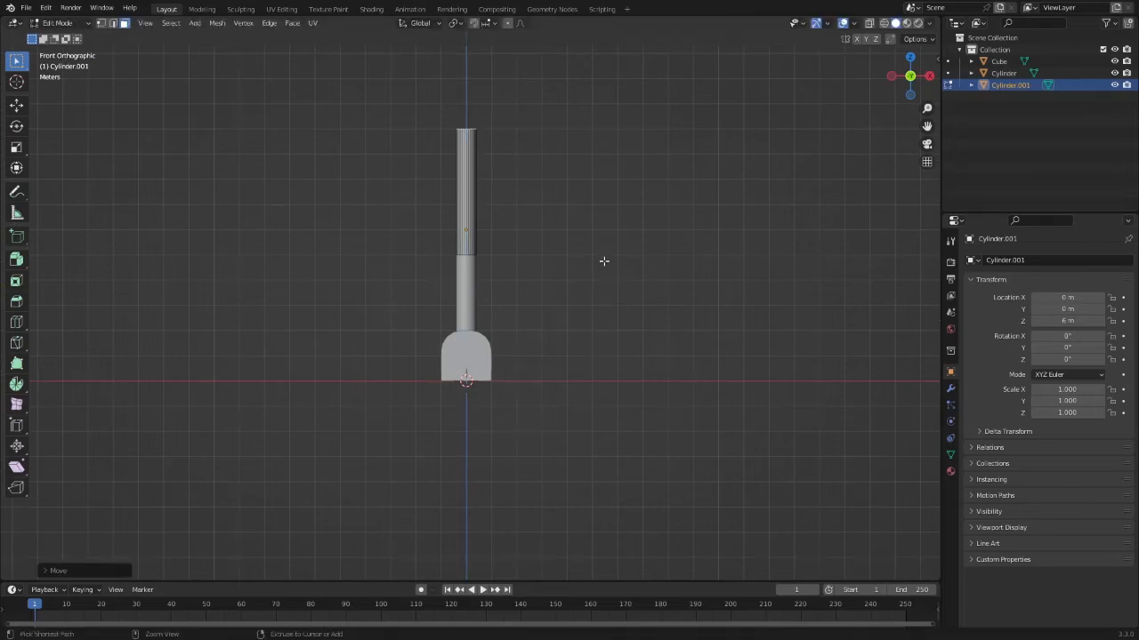
Step: In Object Mode, try rotating the lower arm cylinder in perspective and in front view, cancelling each rotation
{"action": "key", "text": "Tab"}
{"action": "middle_click_drag", "start_coordinate": [406, 279], "coordinate": [539, 292]}
{"action": "left_click", "coordinate": [516, 295]}
{"action": "left_click", "coordinate": [461, 235]}
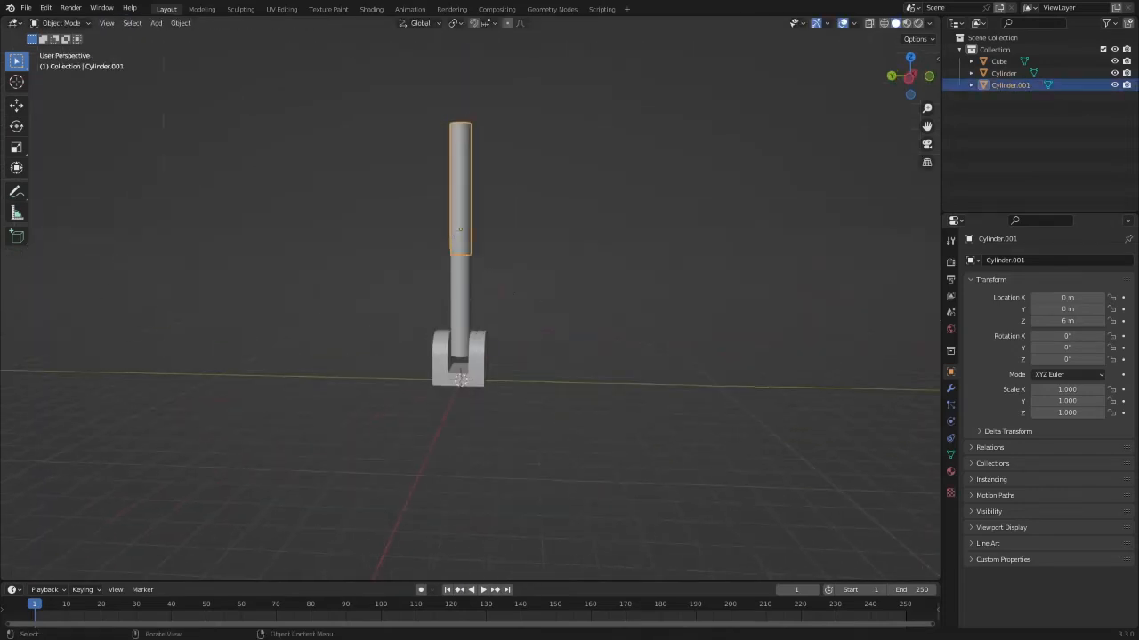
{"action": "left_click", "coordinate": [460, 294]}
{"action": "key", "text": "r"}
{"action": "right_click", "coordinate": [426, 273]}
{"action": "left_click", "coordinate": [928, 76]}
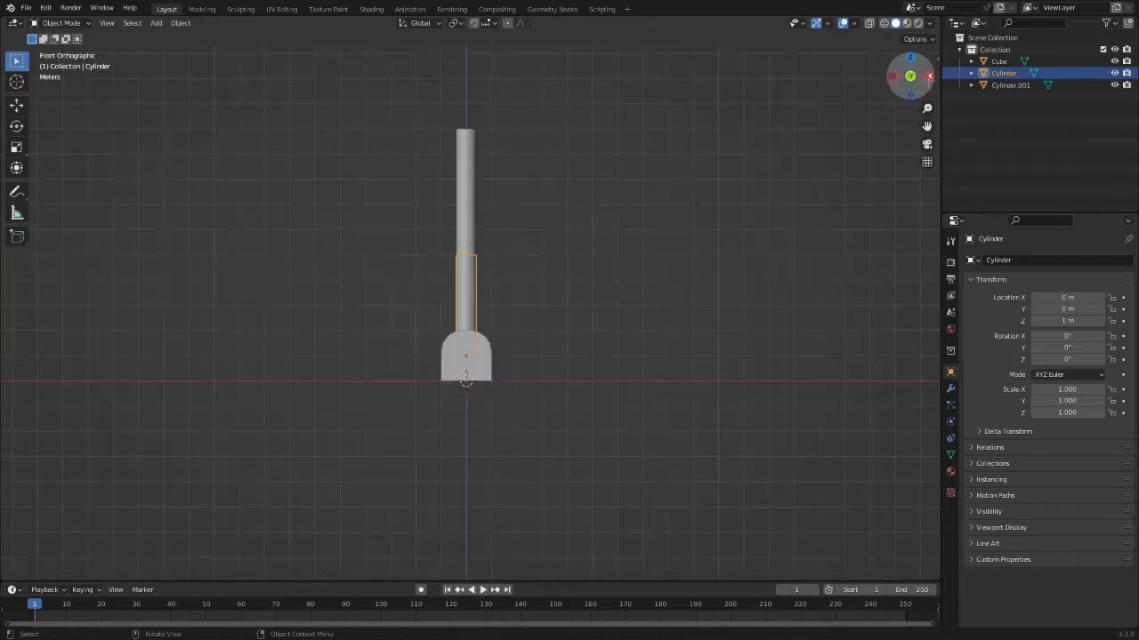
{"action": "key", "text": "r"}
{"action": "right_click", "coordinate": [450, 182]}
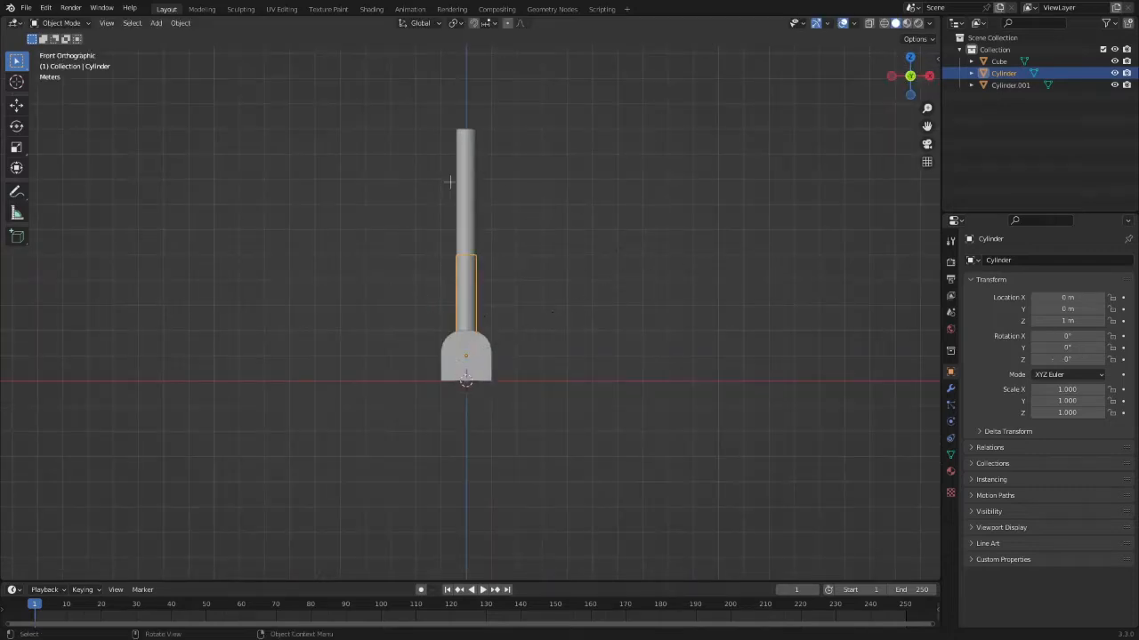
Step: Try moving the slotted base along global Z, cancel the move, and deselect the base
{"action": "left_click", "coordinate": [488, 362]}
{"action": "key", "text": "g"}
{"action": "key", "text": "z"}
{"action": "right_click", "coordinate": [489, 374]}
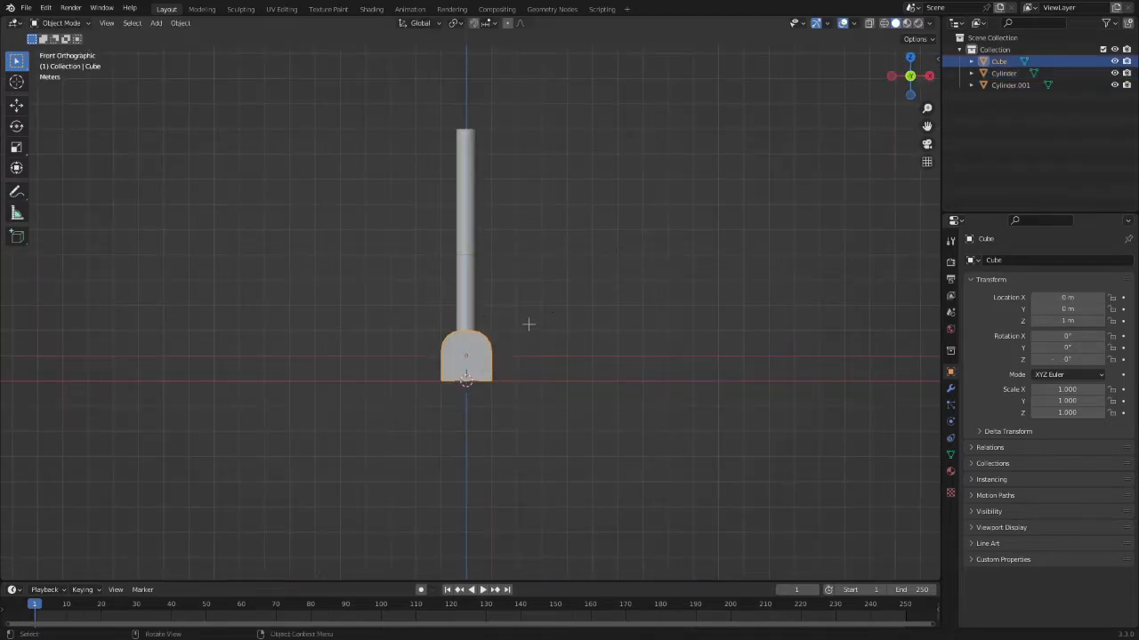
{"action": "left_click", "coordinate": [529, 324]}
Step: Duplicate the upper arm cylinder in place and delete the duplicate
{"action": "middle_click_drag", "start_coordinate": [528, 324], "coordinate": [756, 247]}
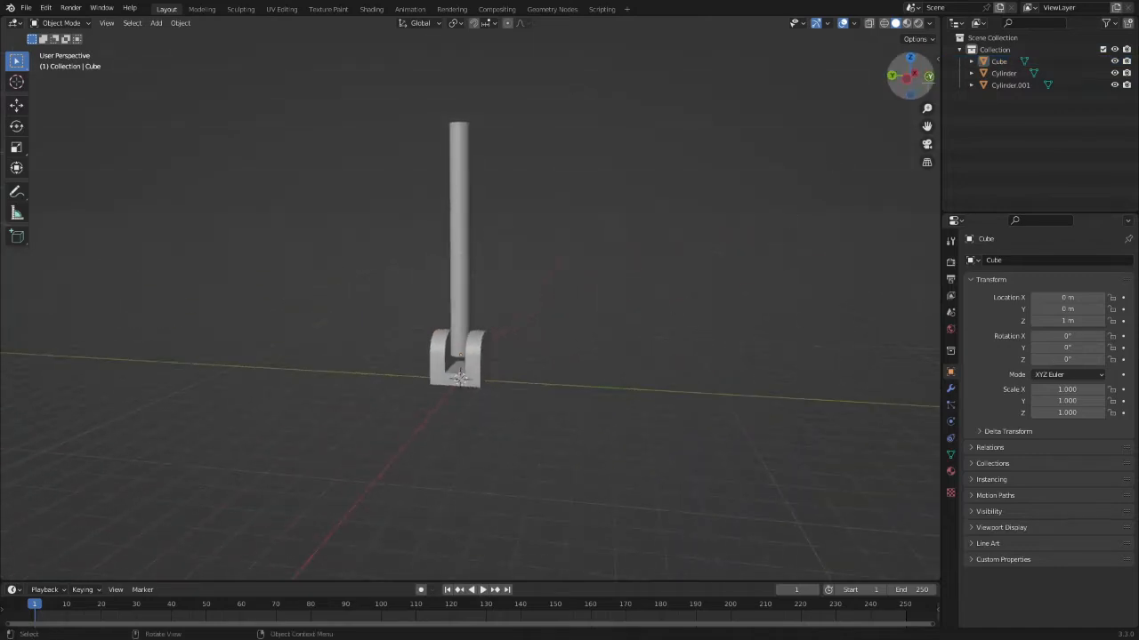
{"action": "left_click", "coordinate": [909, 79]}
{"action": "middle_click_drag", "start_coordinate": [536, 208], "coordinate": [554, 260], "text": "shift"}
{"action": "left_click", "coordinate": [495, 229]}
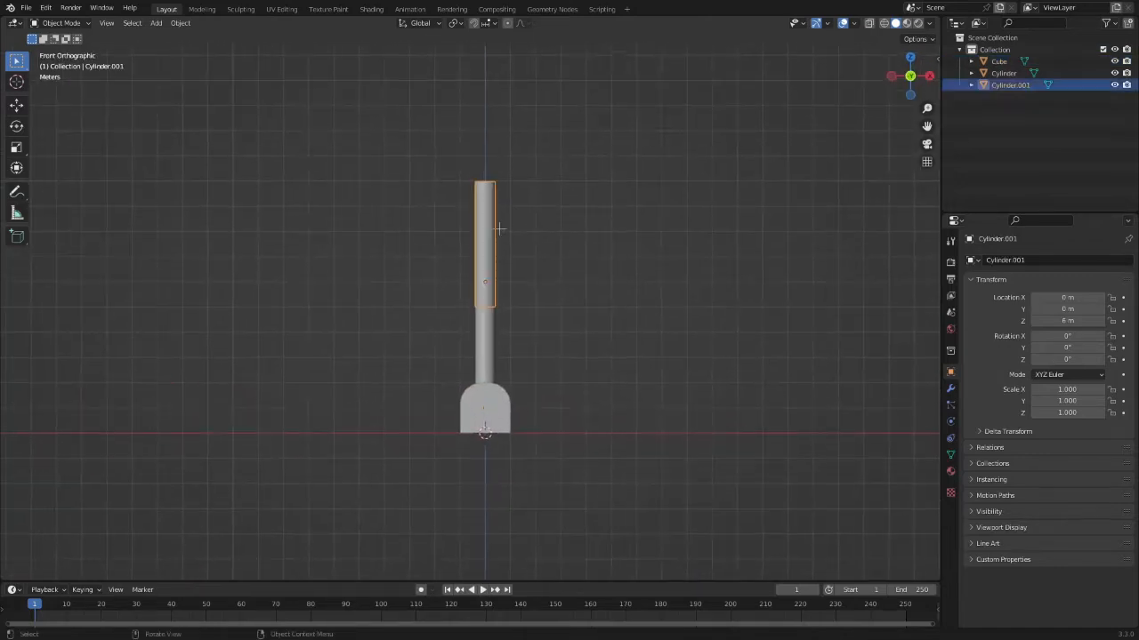
{"action": "key", "text": "ctrl+Tab"}
{"action": "left_click", "coordinate": [370, 217]}
{"action": "key", "text": "ctrl+Tab"}
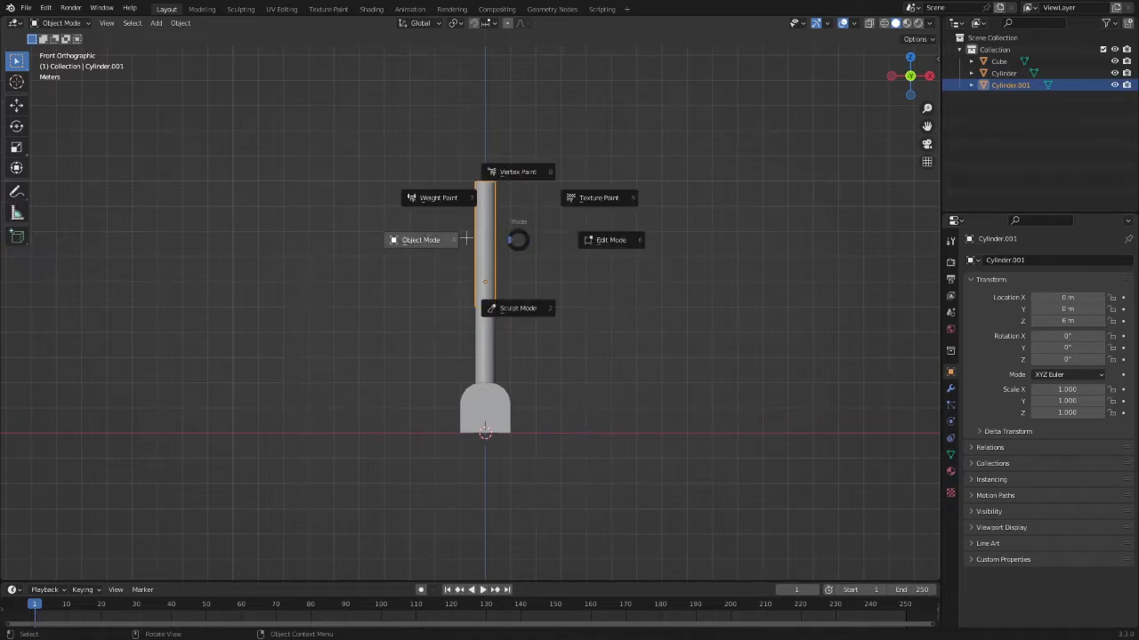
{"action": "left_click", "coordinate": [470, 238]}
{"action": "key", "text": "shift+d"}
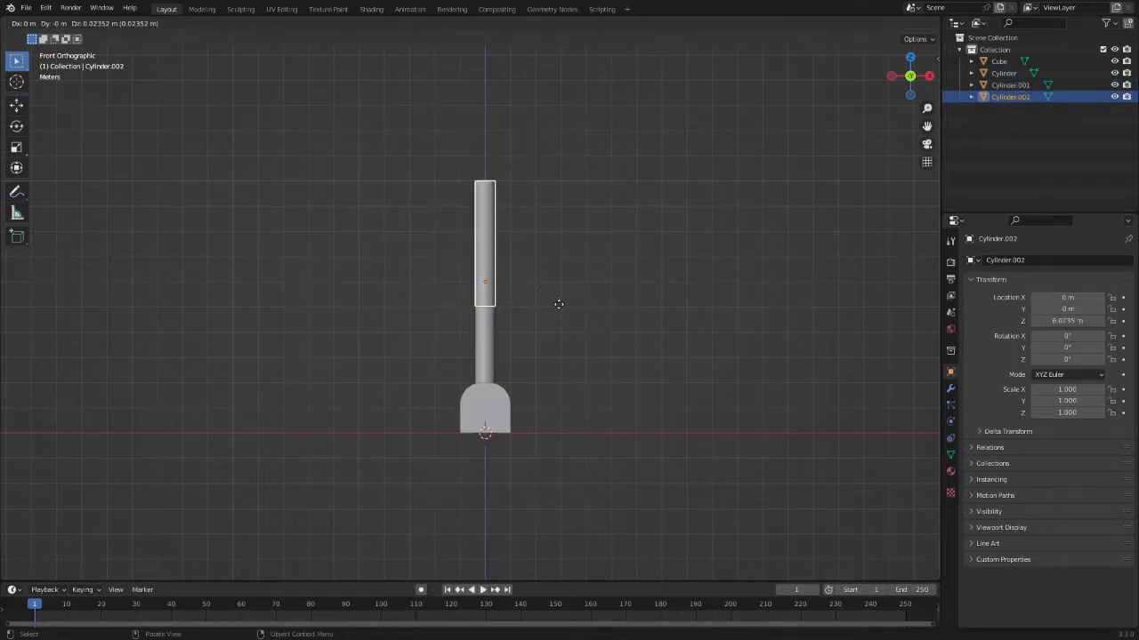
{"action": "right_click", "coordinate": [558, 304]}
{"action": "key", "text": "x"}
{"action": "left_click", "coordinate": [553, 299]}
Step: Stay in Object Mode and apply smooth shading to the upper arm cylinder
{"action": "left_click", "coordinate": [489, 339]}
{"action": "key", "text": "ctrl+Tab"}
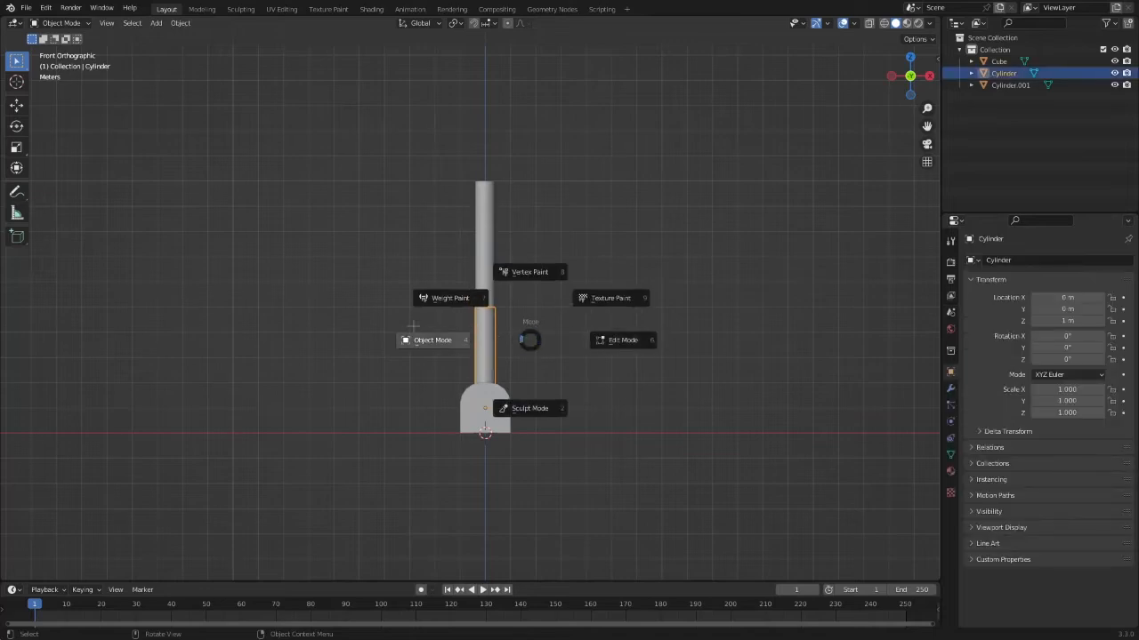
{"action": "left_click", "coordinate": [416, 328]}
{"action": "left_click", "coordinate": [478, 245]}
{"action": "right_click", "coordinate": [479, 245]}
{"action": "left_click", "coordinate": [478, 254]}
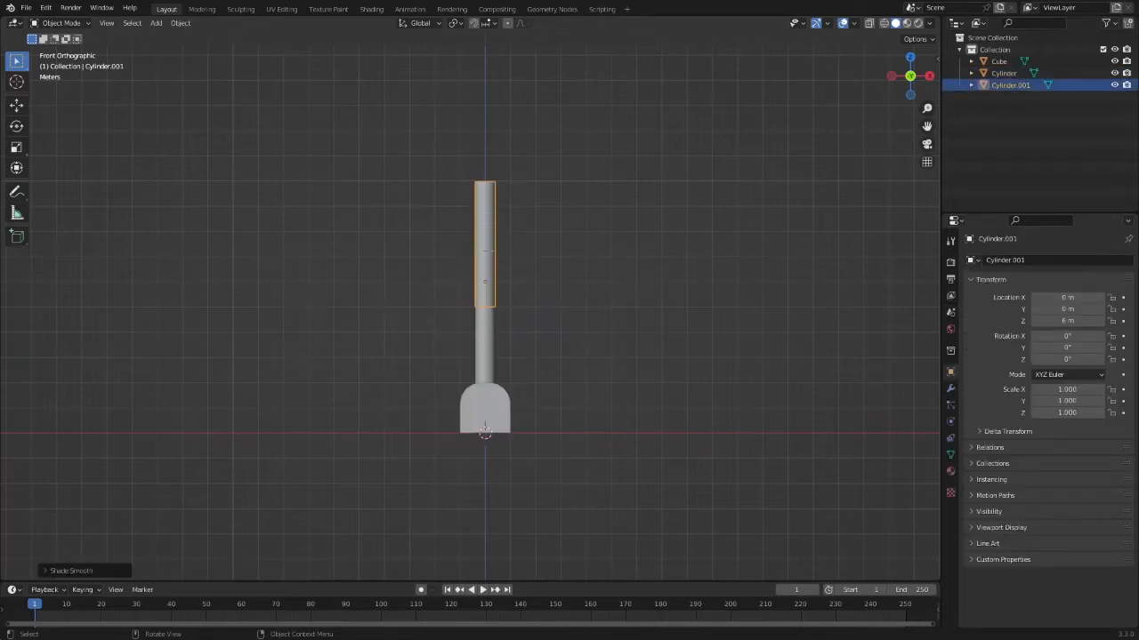
Step: Show the transform properties in the viewport and look through those of the base, the lower cylinder and the upper cylinder
{"action": "middle_click_drag", "start_coordinate": [509, 255], "coordinate": [624, 284]}
{"action": "left_click", "coordinate": [928, 62]}
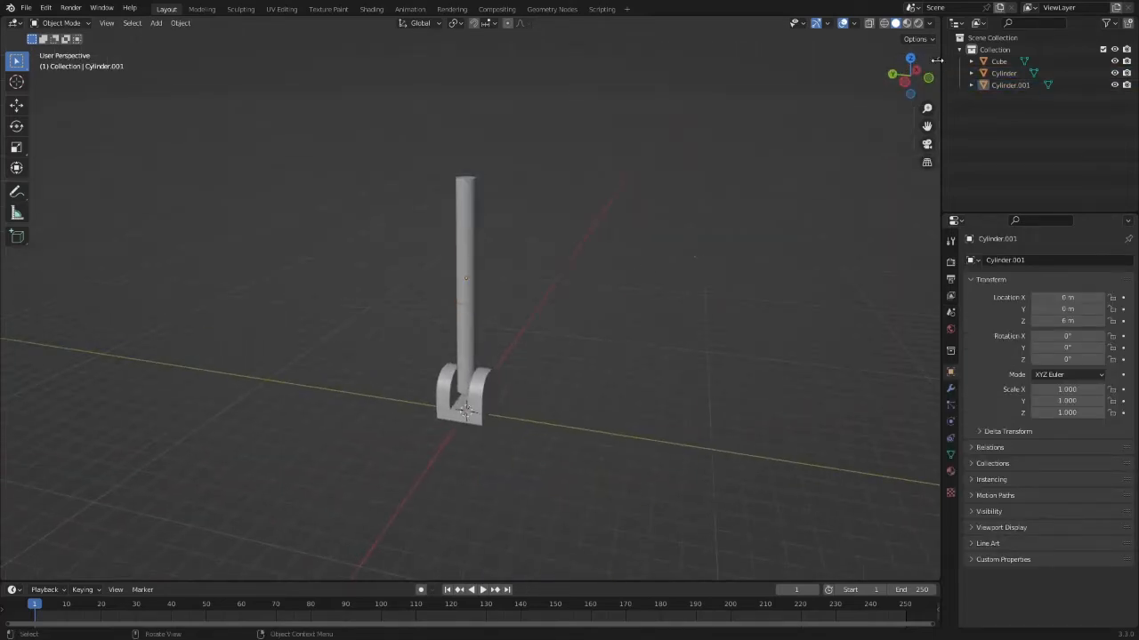
{"action": "left_click", "coordinate": [930, 62]}
{"action": "left_click", "coordinate": [932, 85]}
{"action": "left_click", "coordinate": [932, 62]}
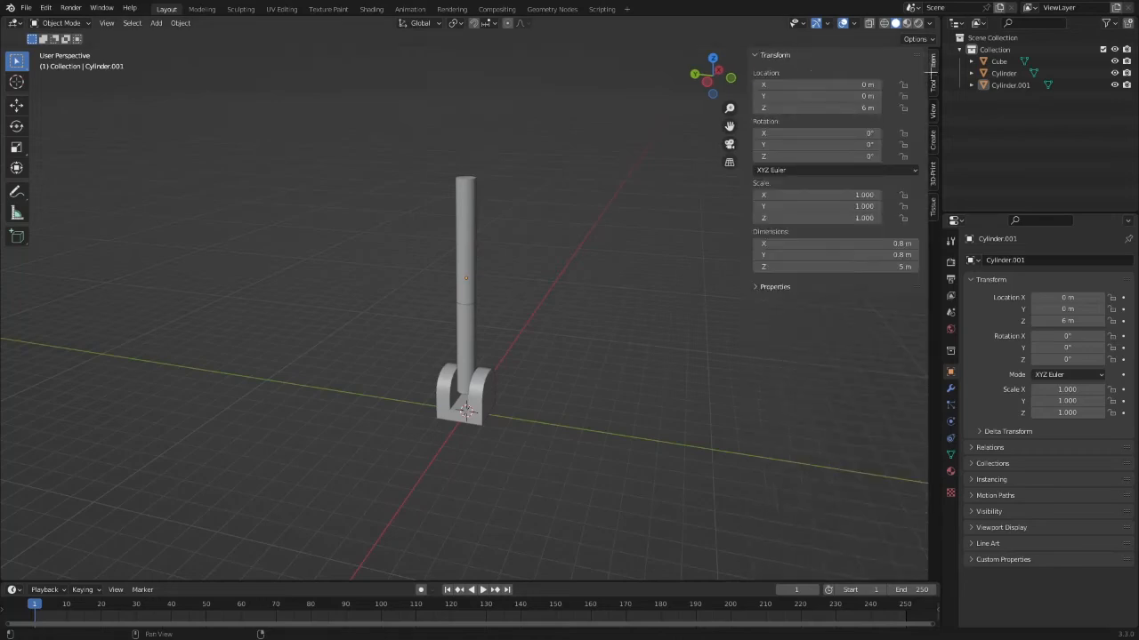
{"action": "left_click", "coordinate": [478, 416]}
{"action": "left_click", "coordinate": [466, 347]}
{"action": "left_click", "coordinate": [466, 267]}
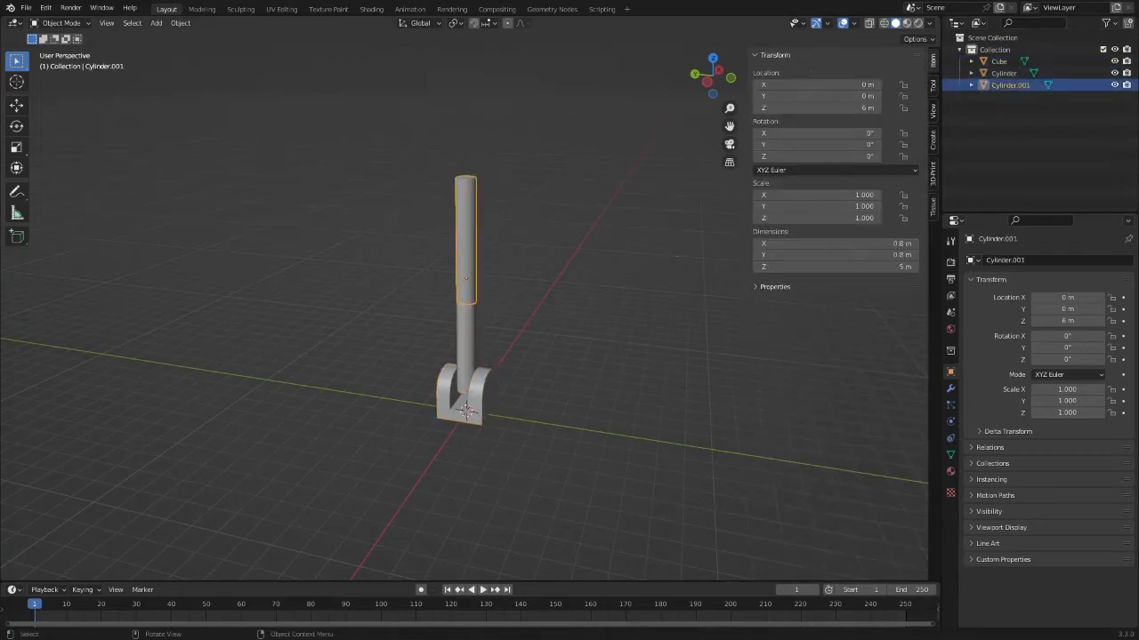
Step: Lock the base's X and Y rotation, leaving Z free, and test-rotate the base before cancelling the rotation
{"action": "left_click", "coordinate": [483, 411]}
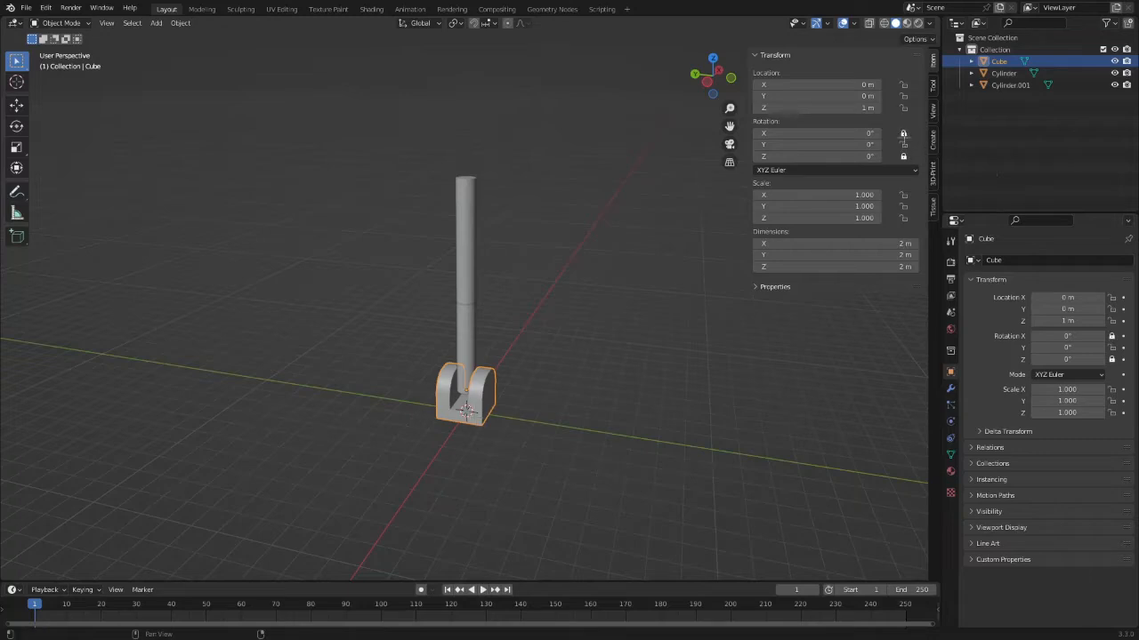
{"action": "left_click", "coordinate": [903, 133]}
{"action": "key", "text": "r"}
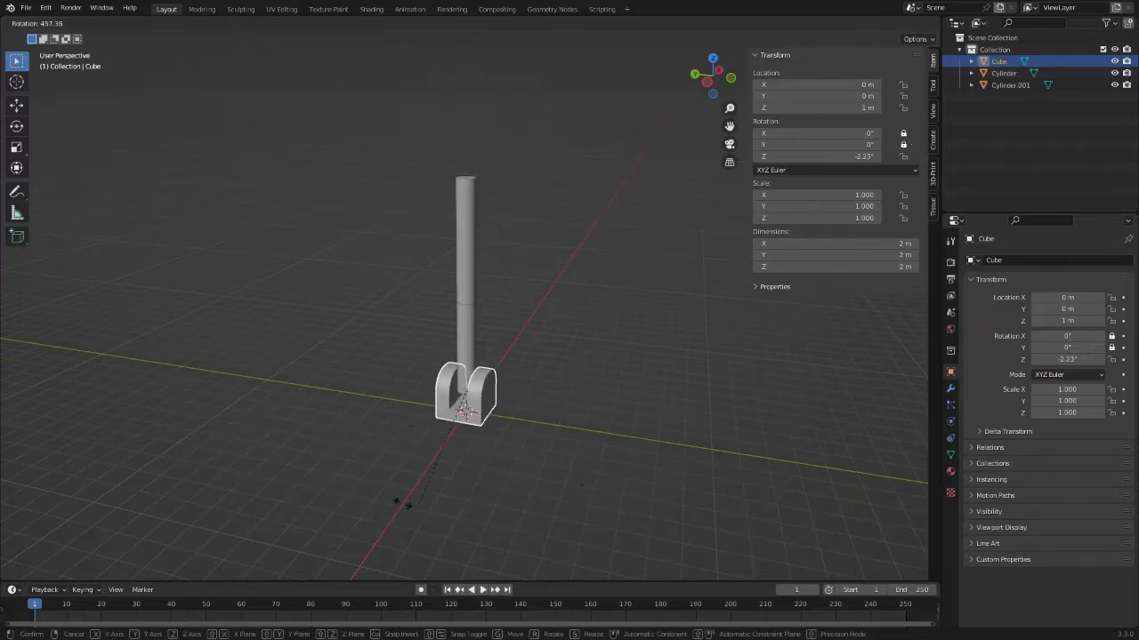
{"action": "key", "text": "Escape"}
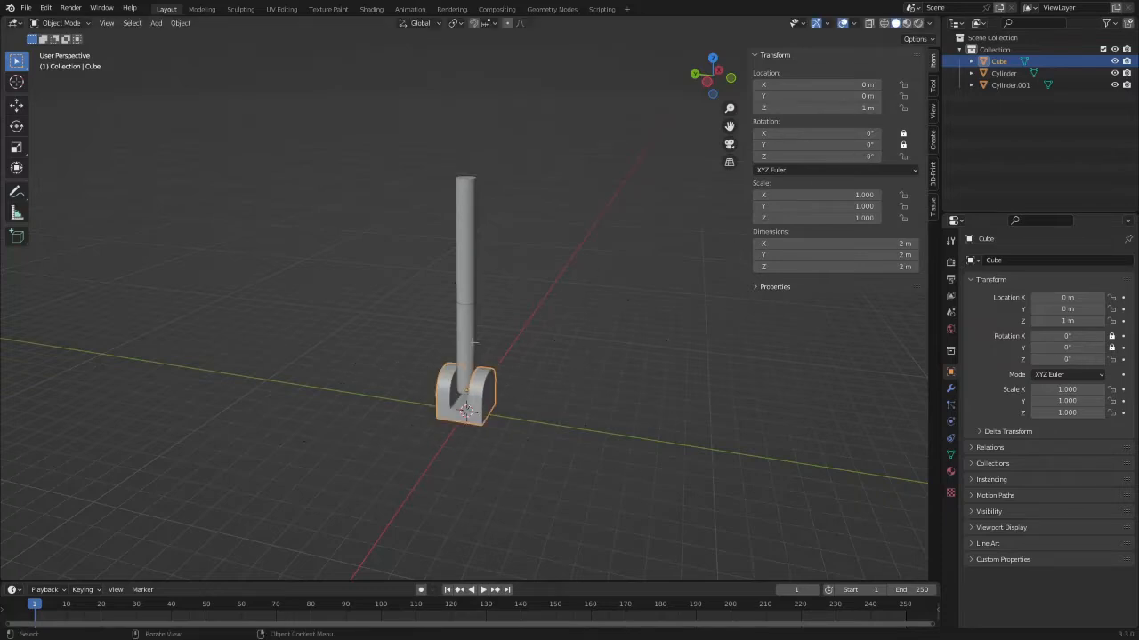
Step: Lock the lower cylinder's X and Z rotation, leaving Y free, and test-rotate it before cancelling the rotation
{"action": "left_click", "coordinate": [472, 342]}
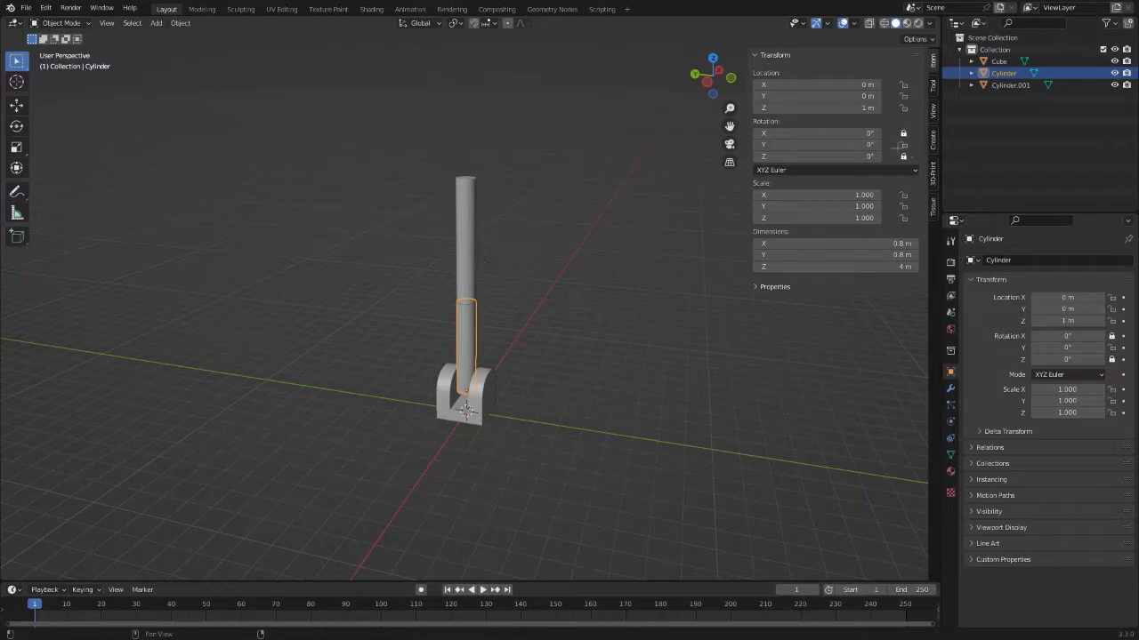
{"action": "left_click", "coordinate": [523, 349]}
{"action": "left_click", "coordinate": [470, 345]}
{"action": "key", "text": "r"}
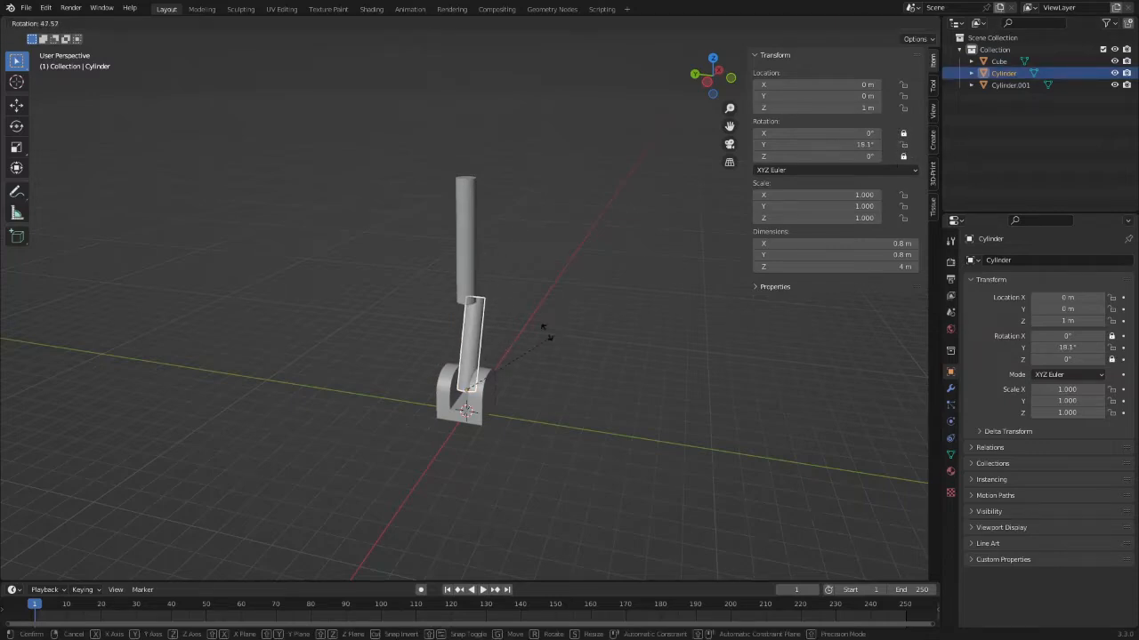
{"action": "right_click", "coordinate": [544, 331]}
Step: Lock the upper cylinder's X and Z rotation, hide the viewport transform properties, and test-rotate the cylinder before cancelling the rotation
{"action": "left_click", "coordinate": [449, 268]}
{"action": "left_click", "coordinate": [471, 267]}
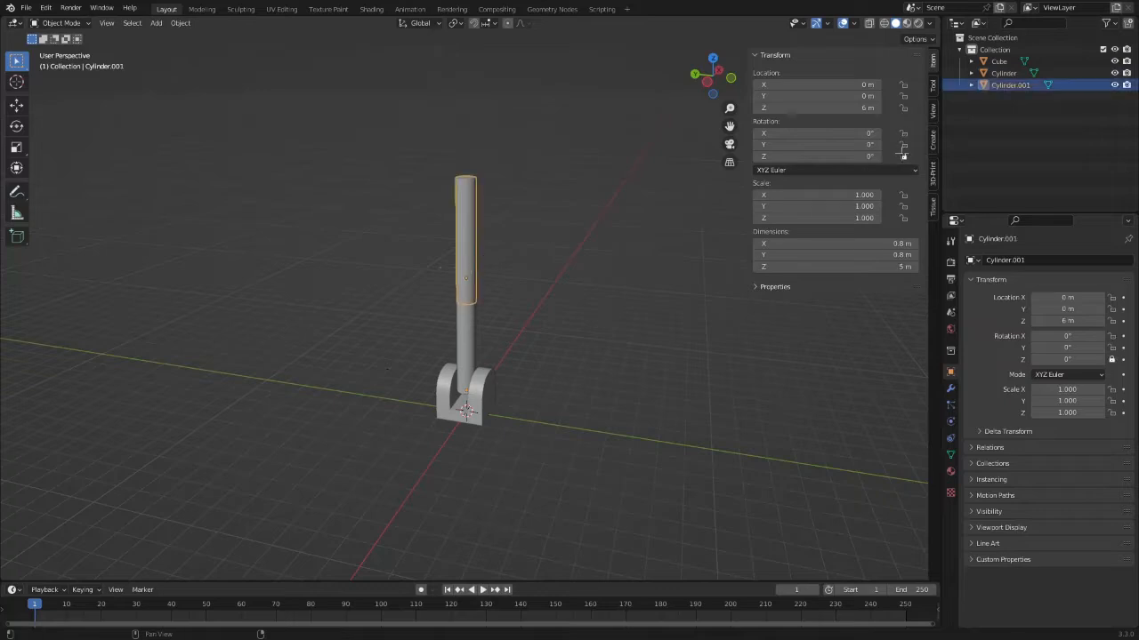
{"action": "left_click", "coordinate": [594, 226]}
{"action": "key", "text": "n"}
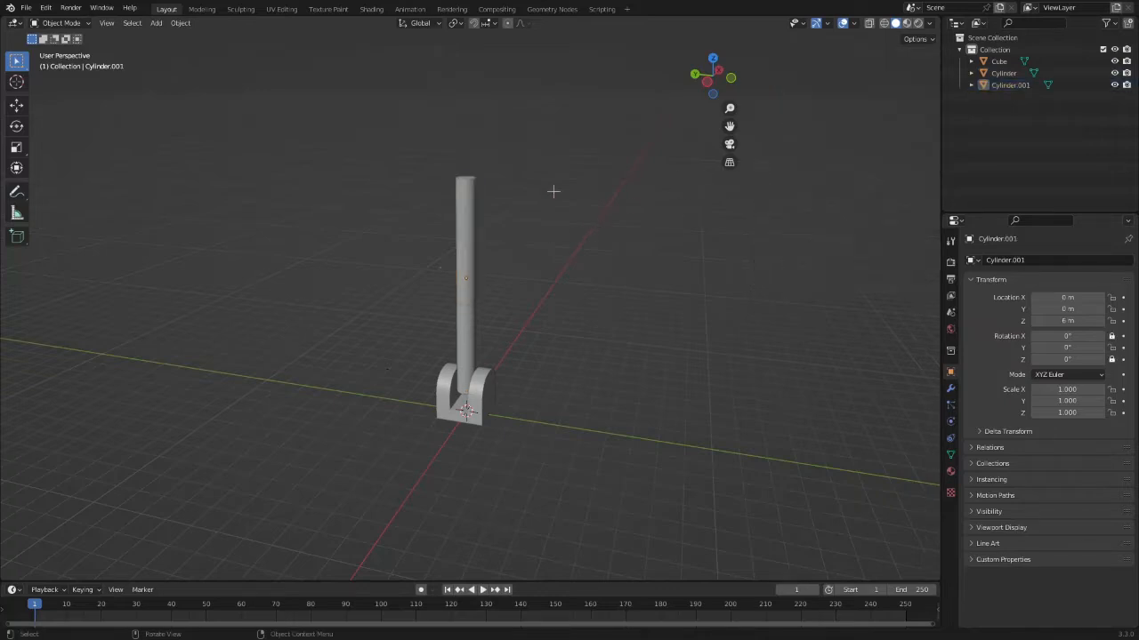
{"action": "middle_click_drag", "start_coordinate": [553, 191], "coordinate": [455, 195]}
{"action": "left_click", "coordinate": [486, 233]}
{"action": "key", "text": "r"}
{"action": "right_click", "coordinate": [455, 220]}
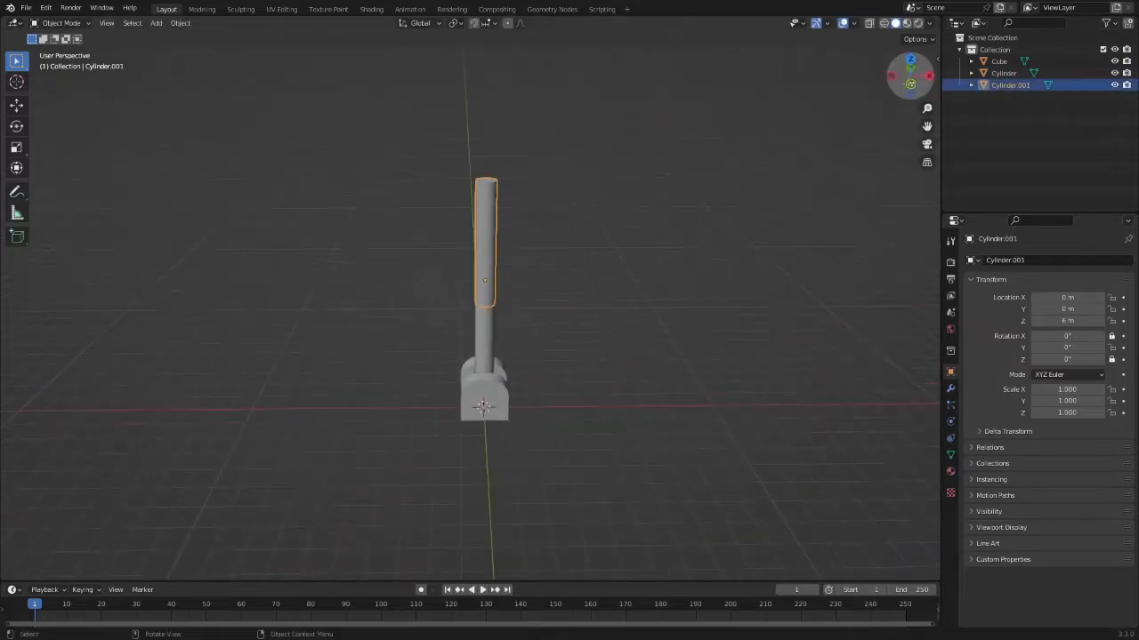
Step: In front view and Object Mode, move the upper cylinder down 1 m along Z to bring its origin to the joint height
{"action": "left_click", "coordinate": [910, 83]}
{"action": "key", "text": "ctrl+Tab"}
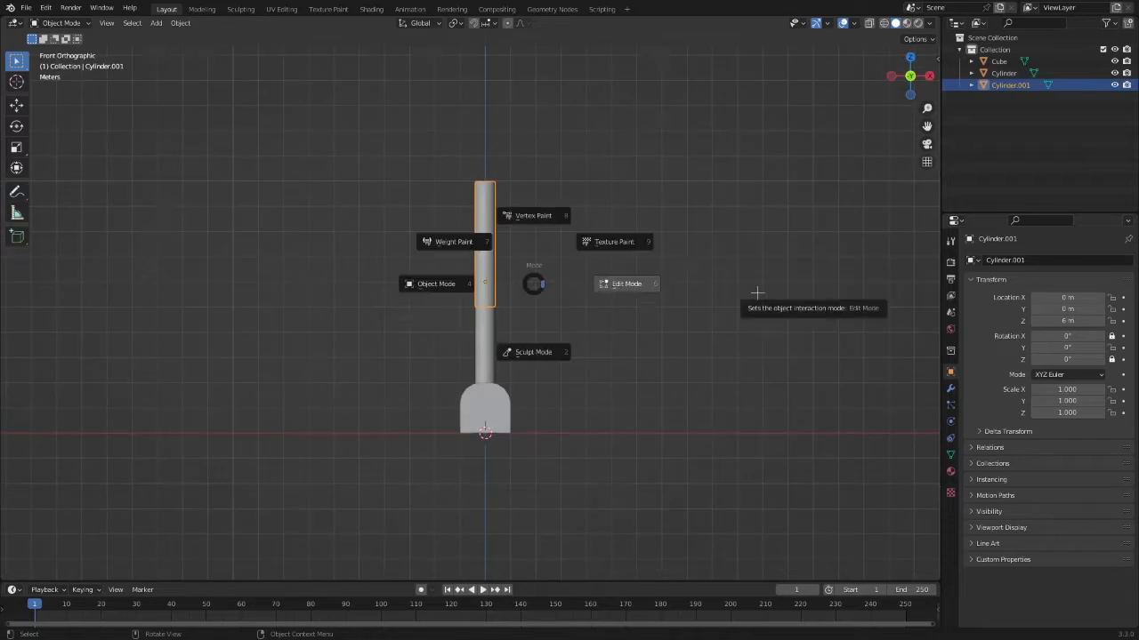
{"action": "left_click", "coordinate": [756, 292]}
{"action": "key", "text": "Tab"}
{"action": "scroll", "coordinate": [394, 270], "scroll_direction": "up", "scroll_amount": 3}
{"action": "key", "text": "g"}
{"action": "key", "text": "z"}
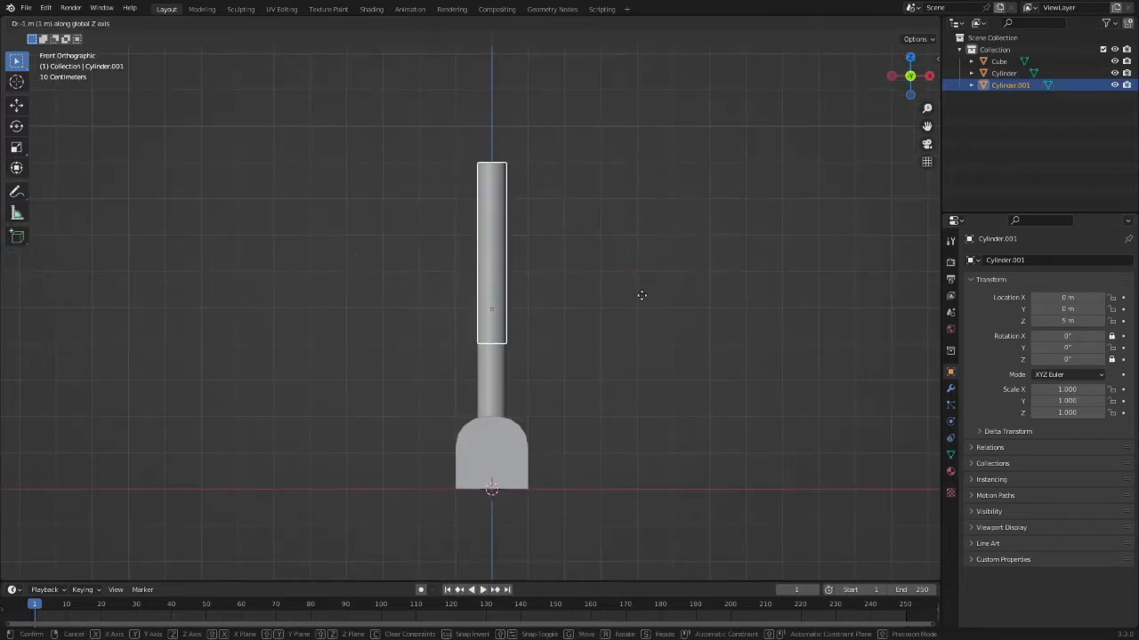
{"action": "left_click", "coordinate": [638, 293]}
{"action": "scroll", "coordinate": [654, 258], "scroll_direction": "down", "scroll_amount": 3}
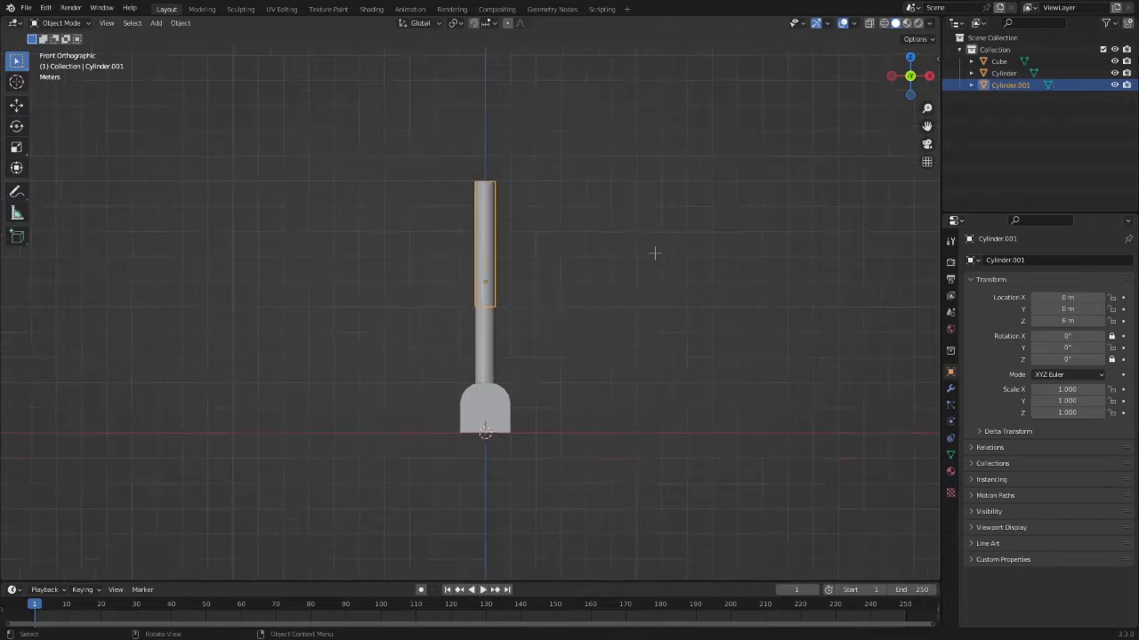
Step: In Edit Mode, move the upper cylinder's whole mesh up 1 m along Z, leaving the origin at its lower end
{"action": "scroll", "coordinate": [541, 287], "scroll_direction": "up", "scroll_amount": 5}
{"action": "key", "text": "Tab"}
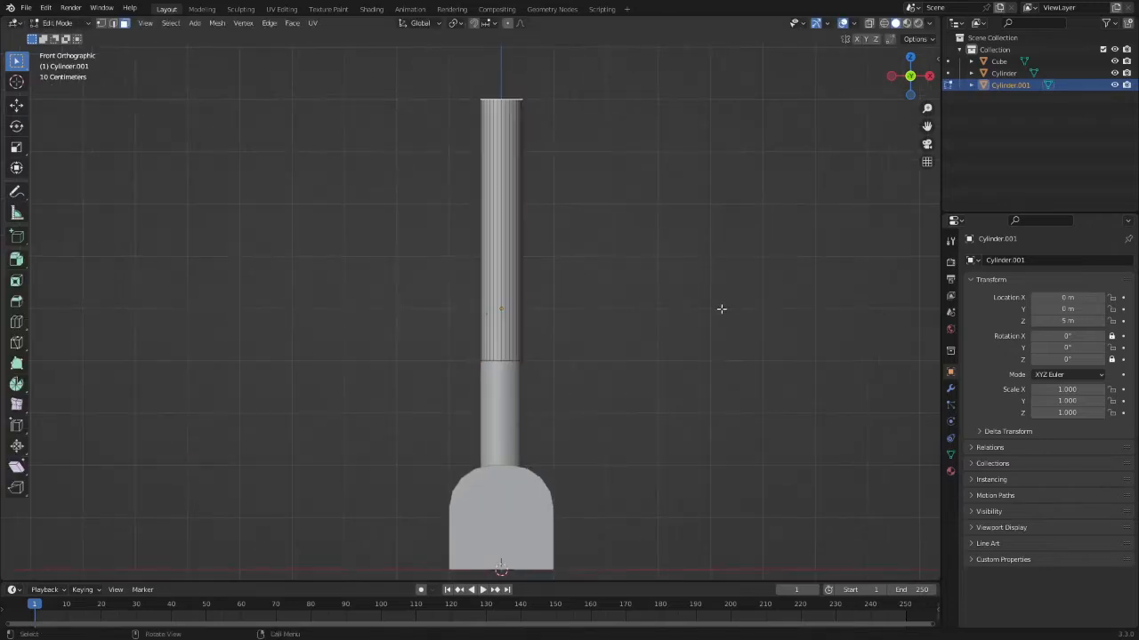
{"action": "key", "text": "a"}
{"action": "key", "text": "g"}
{"action": "key", "text": "z"}
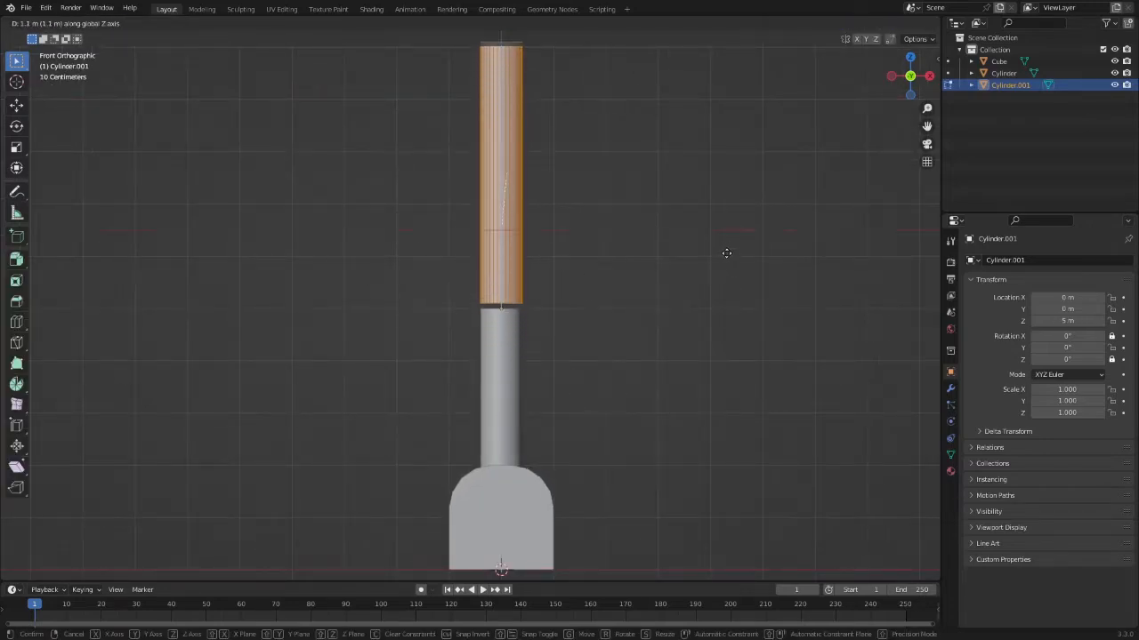
{"action": "left_click", "coordinate": [726, 256]}
Step: Return to Object Mode, apply Shade Auto Smooth to the upper cylinder, and test its free rotation before cancelling it
{"action": "key", "text": "ctrl+Tab"}
{"action": "left_click", "coordinate": [559, 264]}
{"action": "middle_click_drag", "start_coordinate": [467, 253], "coordinate": [513, 269]}
{"action": "scroll", "coordinate": [513, 269], "scroll_direction": "down", "scroll_amount": 3}
{"action": "right_click", "coordinate": [470, 259]}
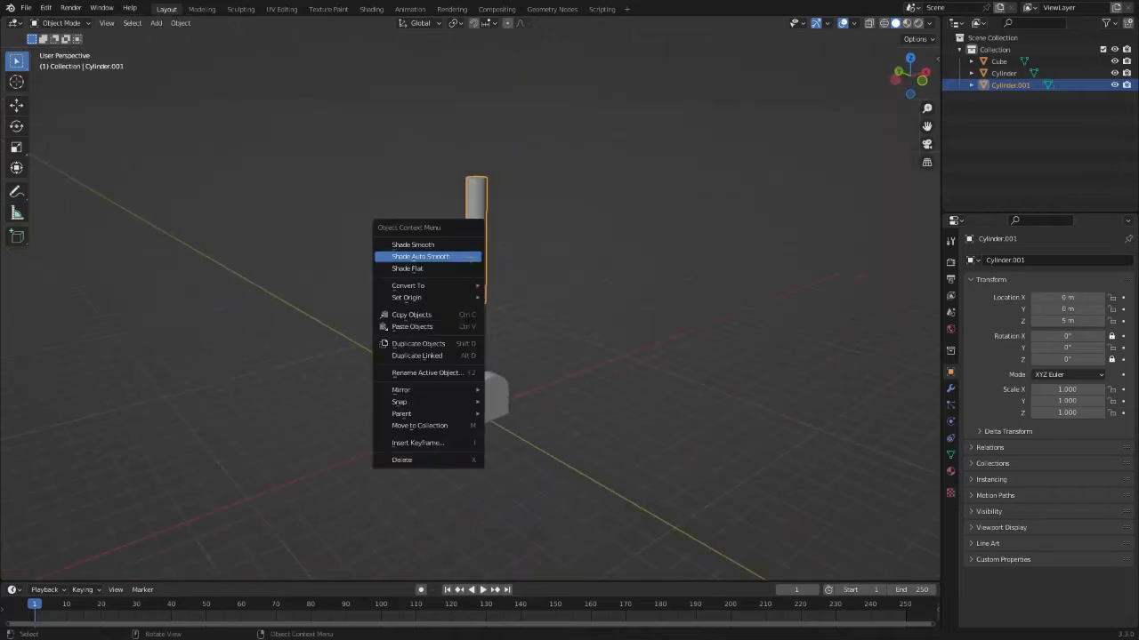
{"action": "left_click", "coordinate": [471, 257]}
{"action": "key", "text": "r"}
{"action": "key", "text": "r"}
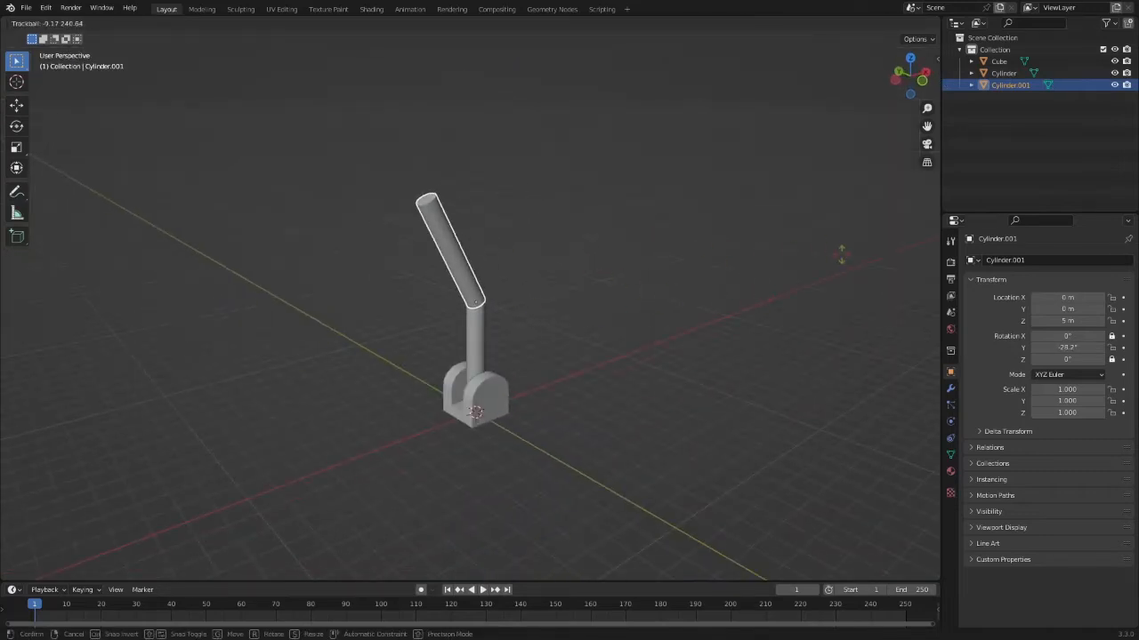
{"action": "right_click", "coordinate": [612, 175]}
Step: Test-rotate the base about the Z axis in front view and cancel the rotation
{"action": "left_click", "coordinate": [921, 80]}
{"action": "left_click", "coordinate": [508, 392]}
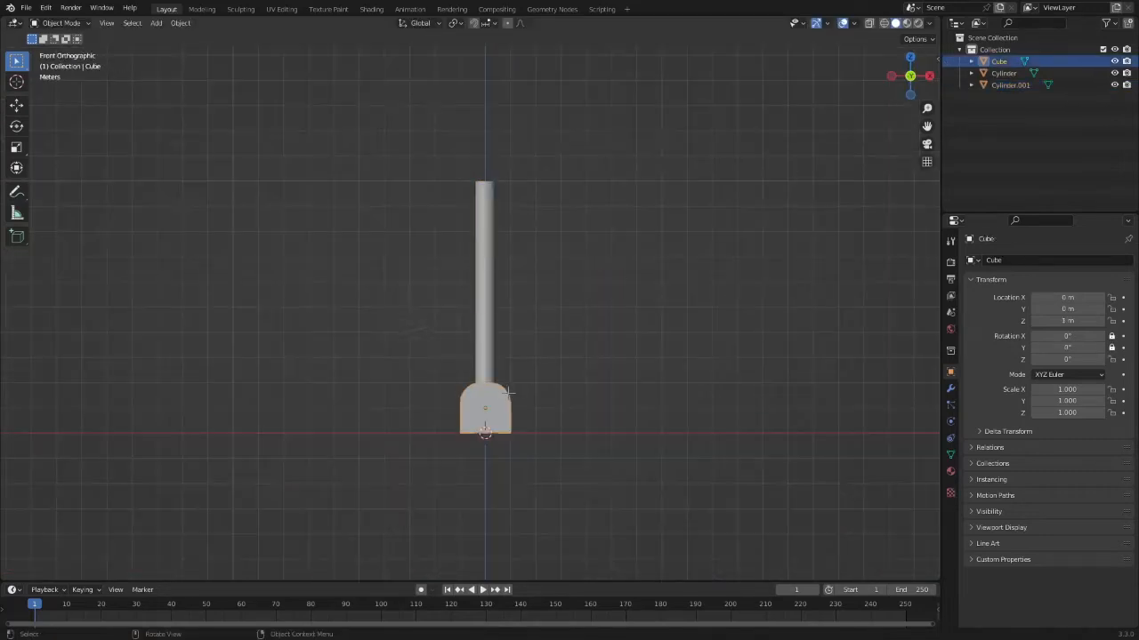
{"action": "key", "text": "r"}
{"action": "key", "text": "z"}
{"action": "right_click", "coordinate": [504, 322]}
Step: Test-rotate the upper cylinder about Z and then without an axis constraint, cancelling both rotations
{"action": "left_click", "coordinate": [490, 284]}
{"action": "key", "text": "r"}
{"action": "key", "text": "z"}
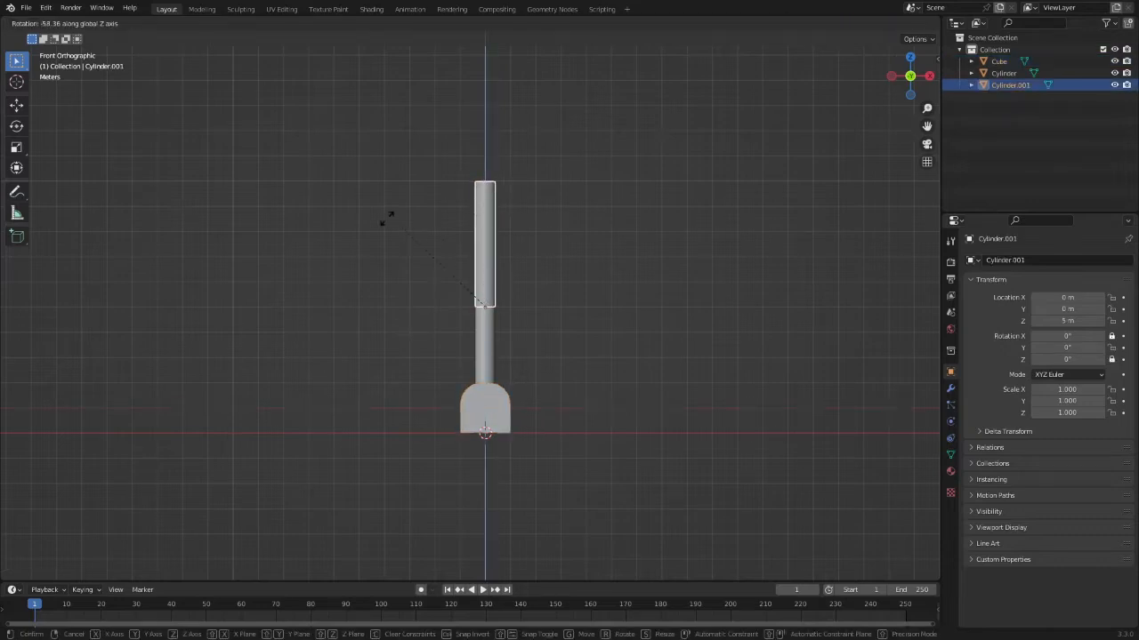
{"action": "right_click", "coordinate": [577, 244]}
{"action": "middle_click_drag", "start_coordinate": [577, 244], "coordinate": [697, 292]}
{"action": "key", "text": "r"}
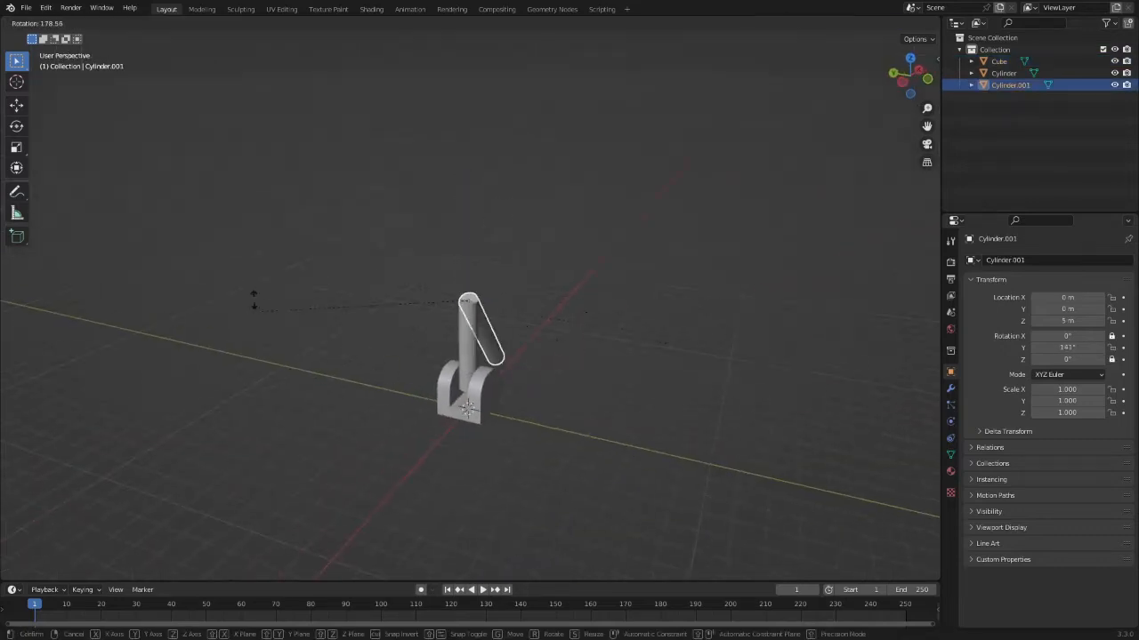
{"action": "key", "text": "Escape"}
Step: Try changing the upper cylinder's delta rotation, undo the change, deselect the cylinder, and collapse the Delta Transform settings
{"action": "left_click", "coordinate": [1008, 431]}
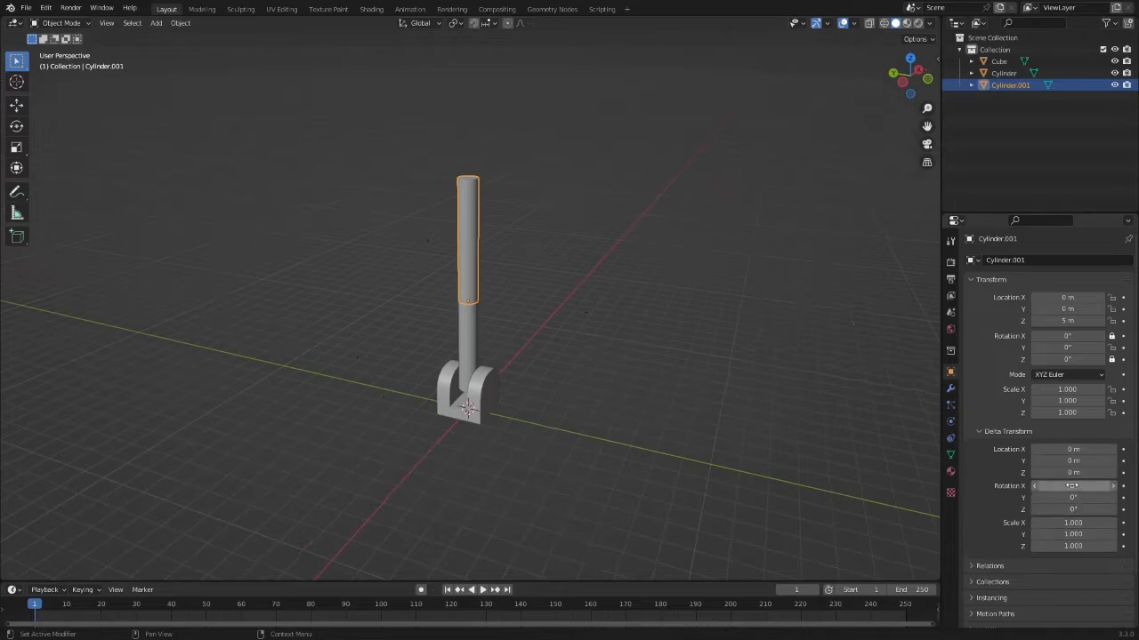
{"action": "left_click_drag", "start_coordinate": [1071, 486], "coordinate": [1075, 509]}
{"action": "key", "text": "ctrl+z"}
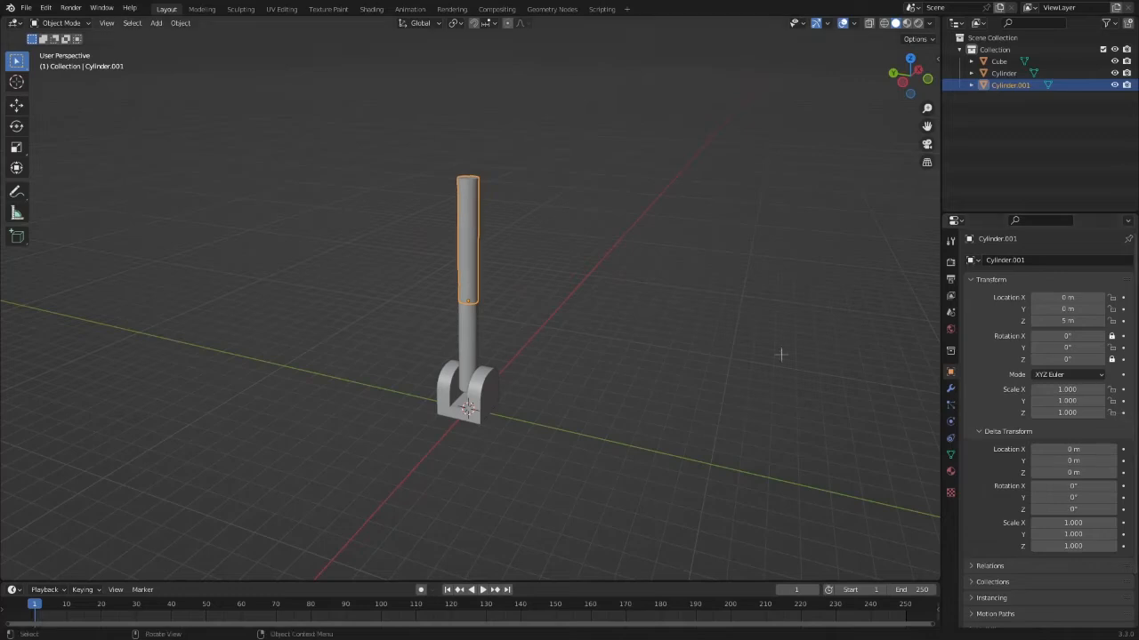
{"action": "middle_click_drag", "start_coordinate": [780, 354], "coordinate": [648, 257]}
{"action": "left_click", "coordinate": [647, 257]}
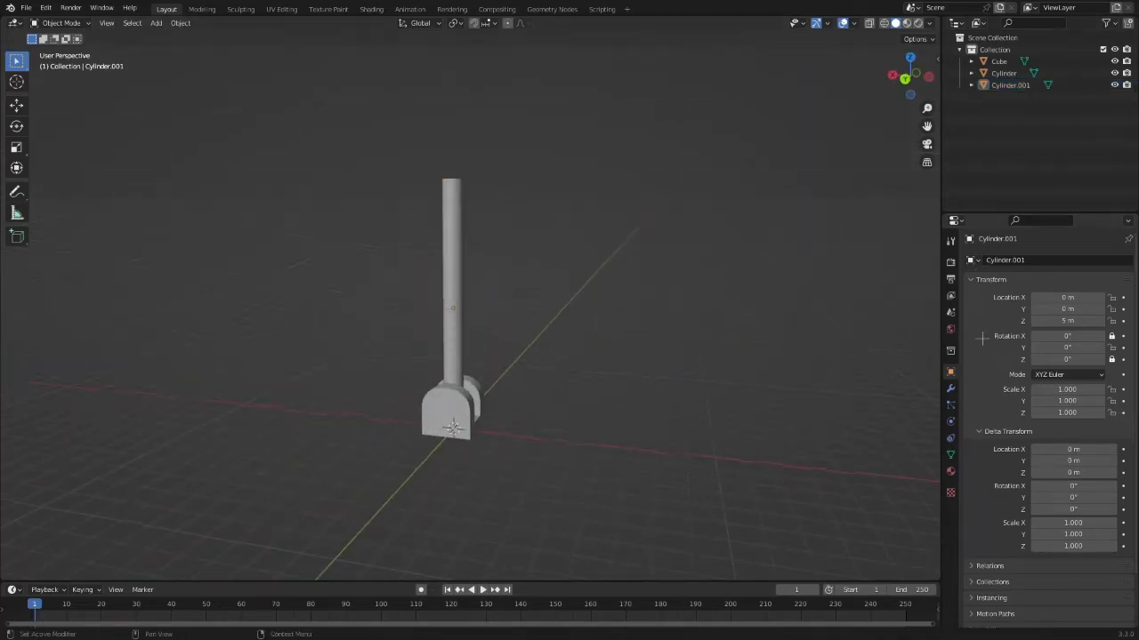
{"action": "left_click", "coordinate": [1005, 431]}
Step: Add a cube mesh at the base of the arm and open it in Edit Mode in front view
{"action": "left_click", "coordinate": [921, 82]}
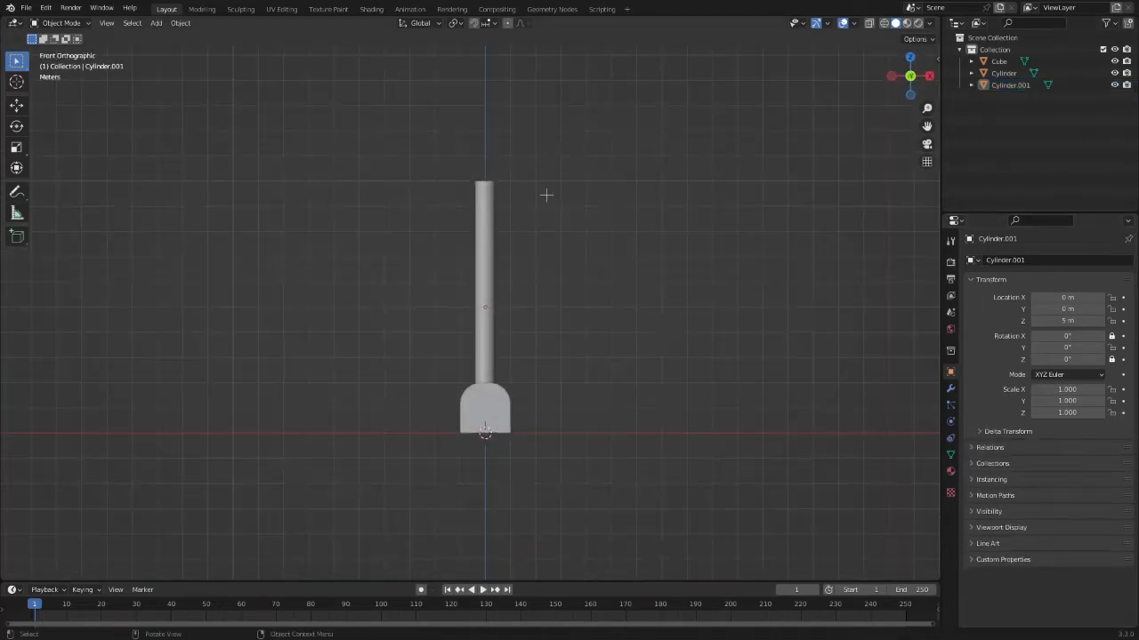
{"action": "middle_click_drag", "start_coordinate": [468, 240], "coordinate": [586, 179]}
{"action": "key", "text": "shift+a"}
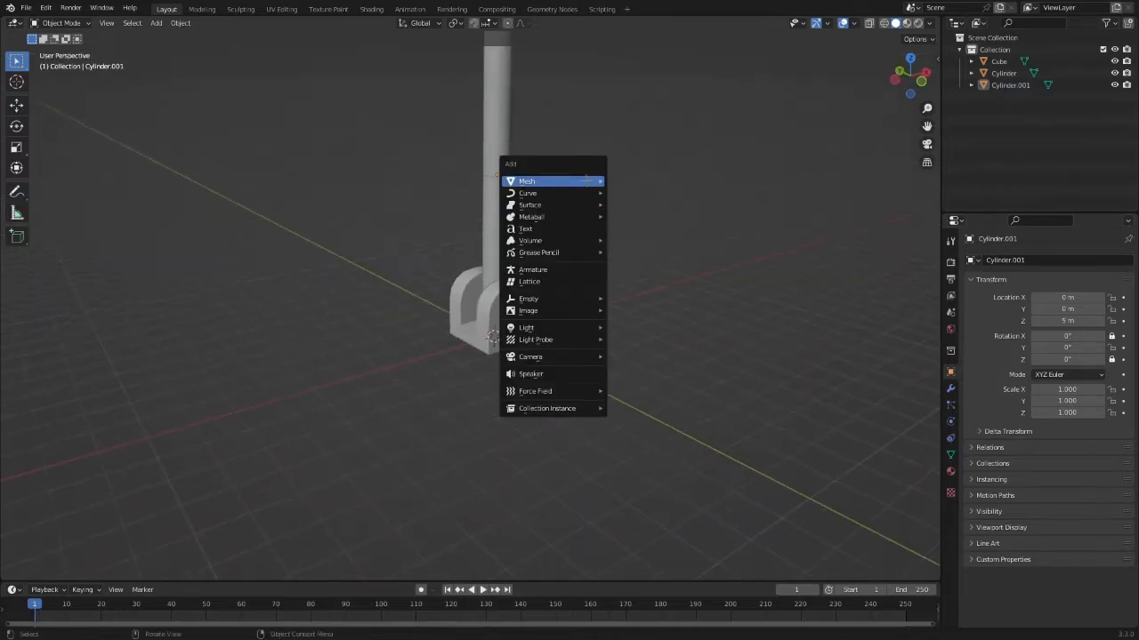
{"action": "mouse_move", "coordinate": [586, 180]}
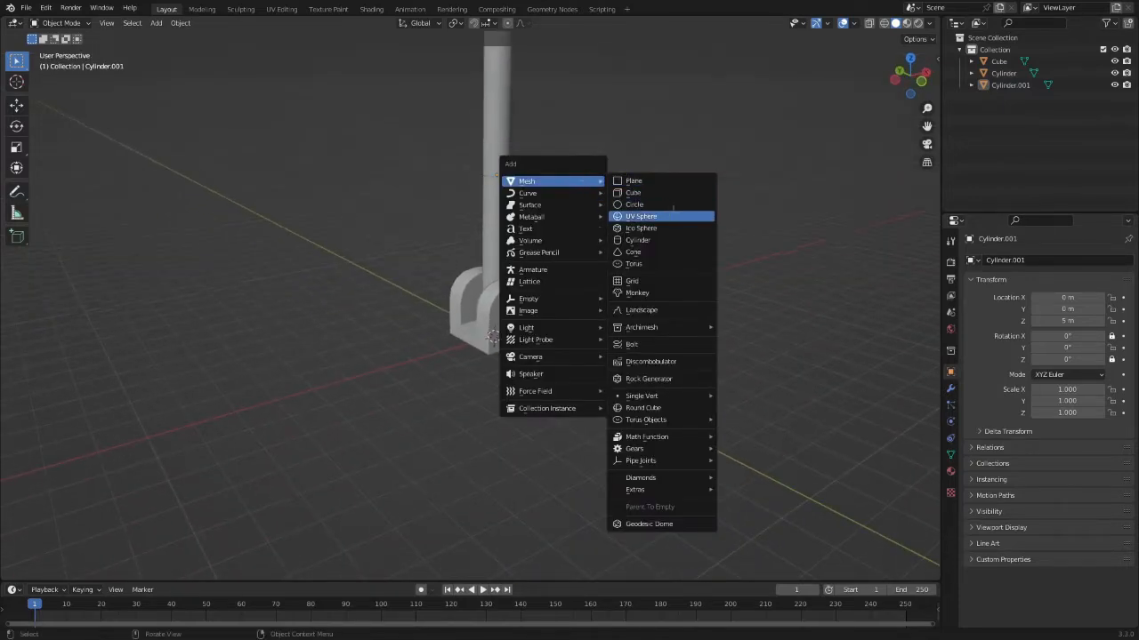
{"action": "left_click", "coordinate": [654, 191]}
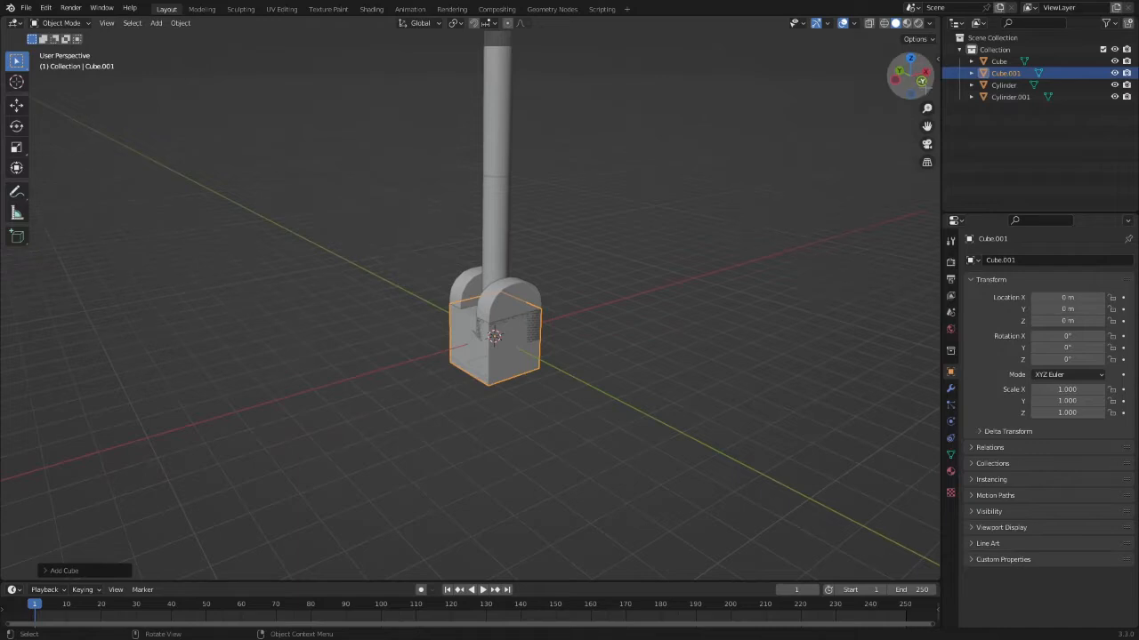
{"action": "left_click", "coordinate": [925, 91]}
{"action": "key", "text": "Tab"}
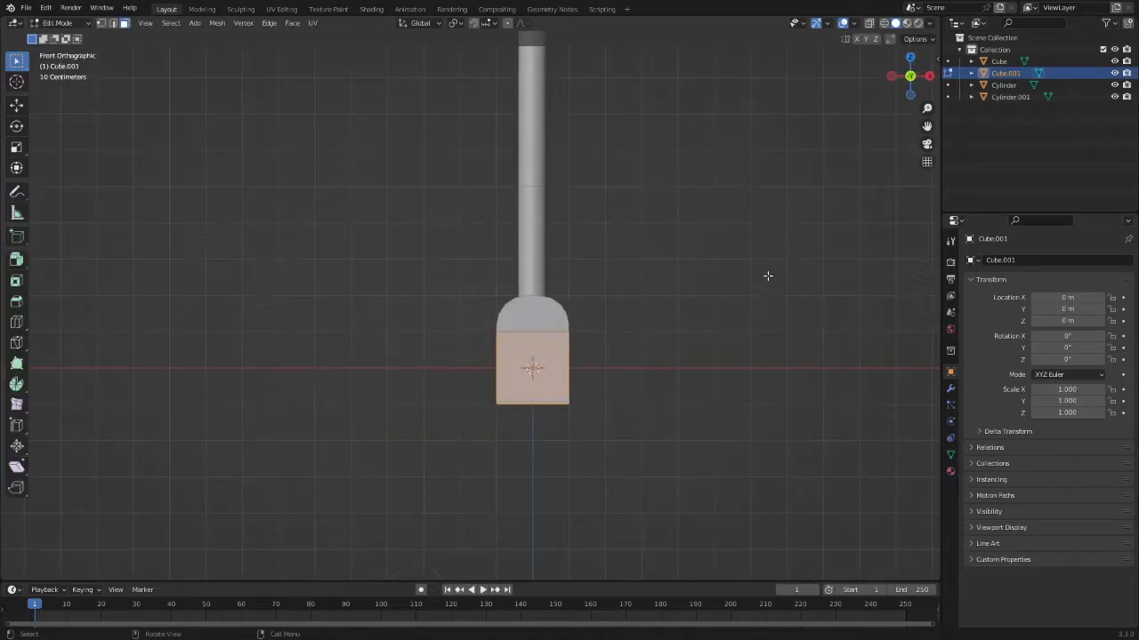
{"action": "key", "text": "s"}
{"action": "key", "text": "z"}
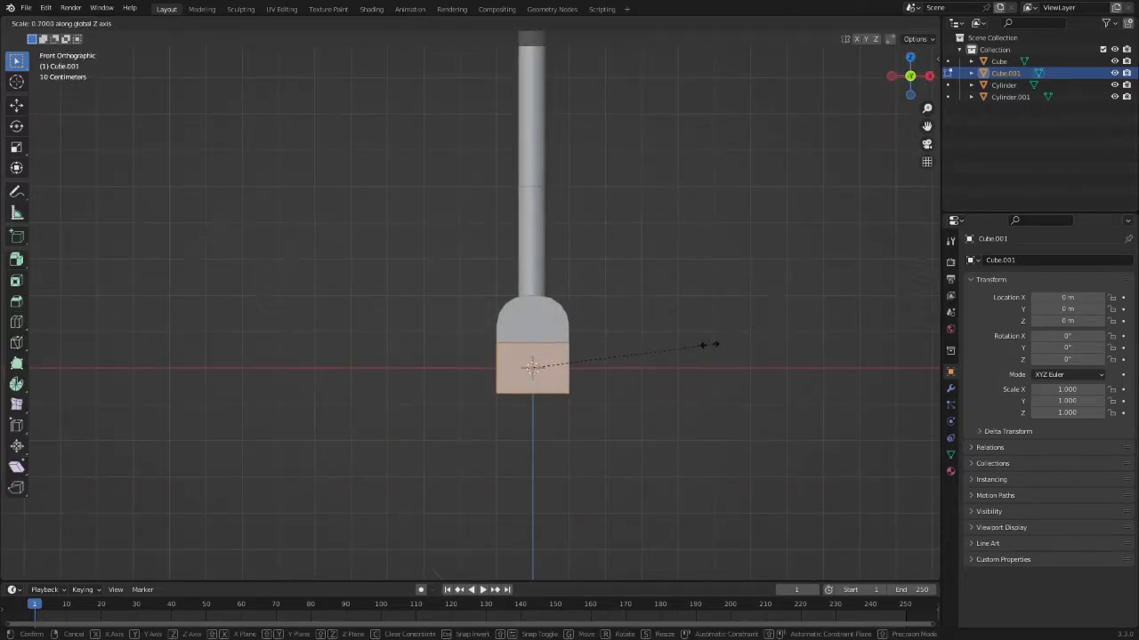
{"action": "right_click", "coordinate": [671, 346]}
Step: Move the new cube's mesh down along Z until its top meets the base's underside, and stretch it to 10 m along X
{"action": "key", "text": "g"}
{"action": "key", "text": "z"}
{"action": "left_click", "coordinate": [666, 383]}
{"action": "key", "text": "s"}
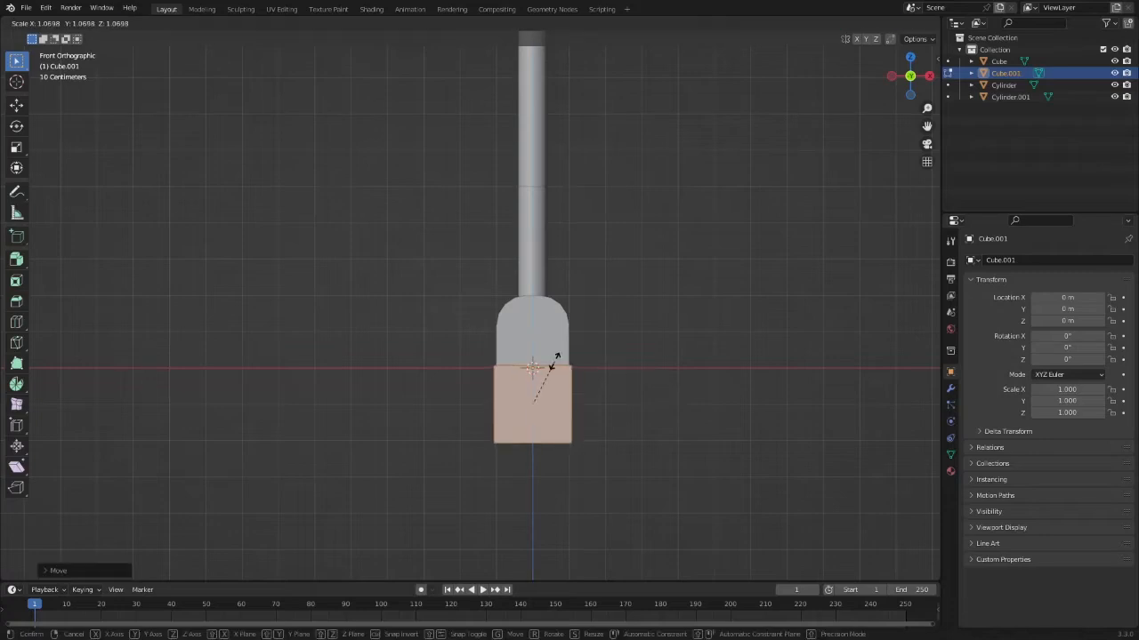
{"action": "scroll", "coordinate": [547, 366], "scroll_direction": "down", "scroll_amount": 5}
{"action": "key", "text": "x"}
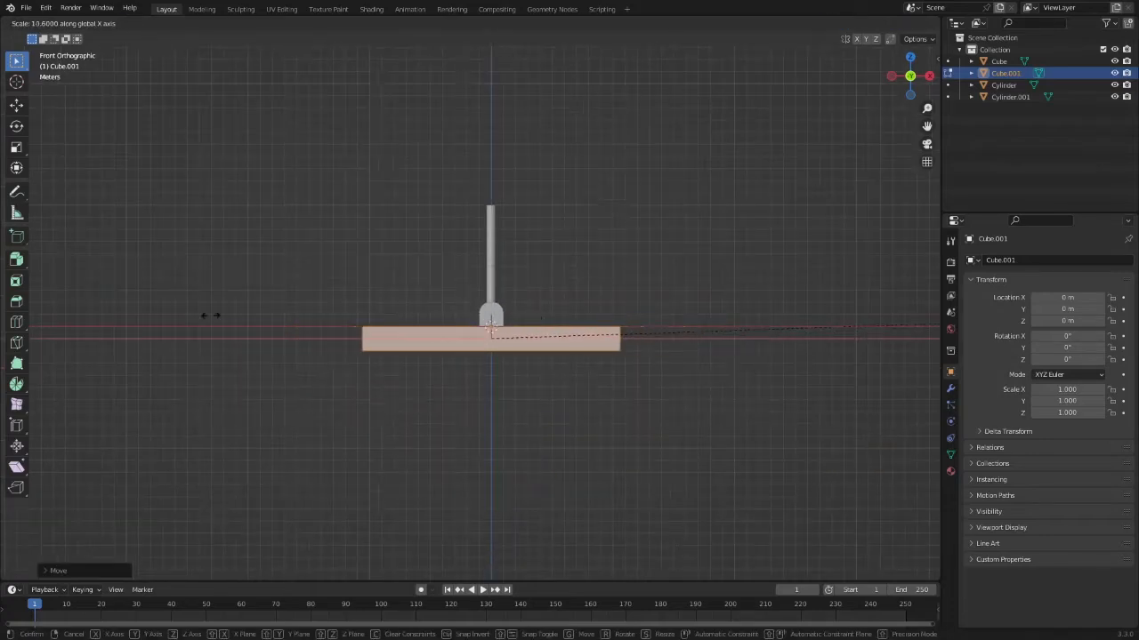
{"action": "left_click", "coordinate": [809, 309]}
Step: Scale the slab's mesh by 3 along Y to 6 m wide and return to Object Mode
{"action": "middle_click_drag", "start_coordinate": [685, 311], "coordinate": [840, 337]}
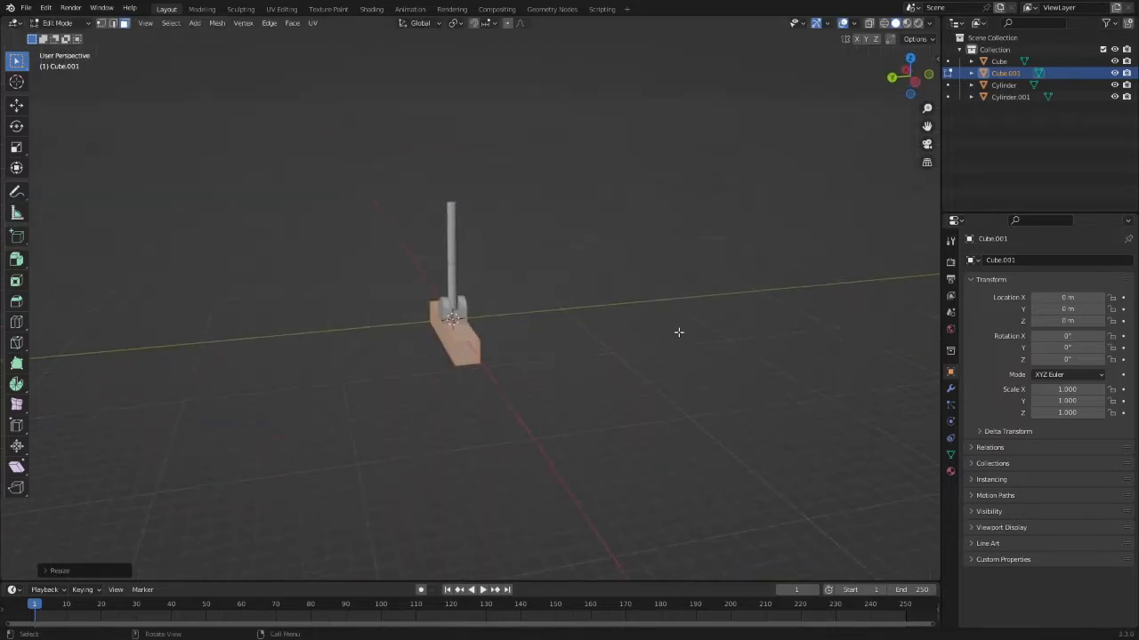
{"action": "key", "text": "s"}
{"action": "key", "text": "y"}
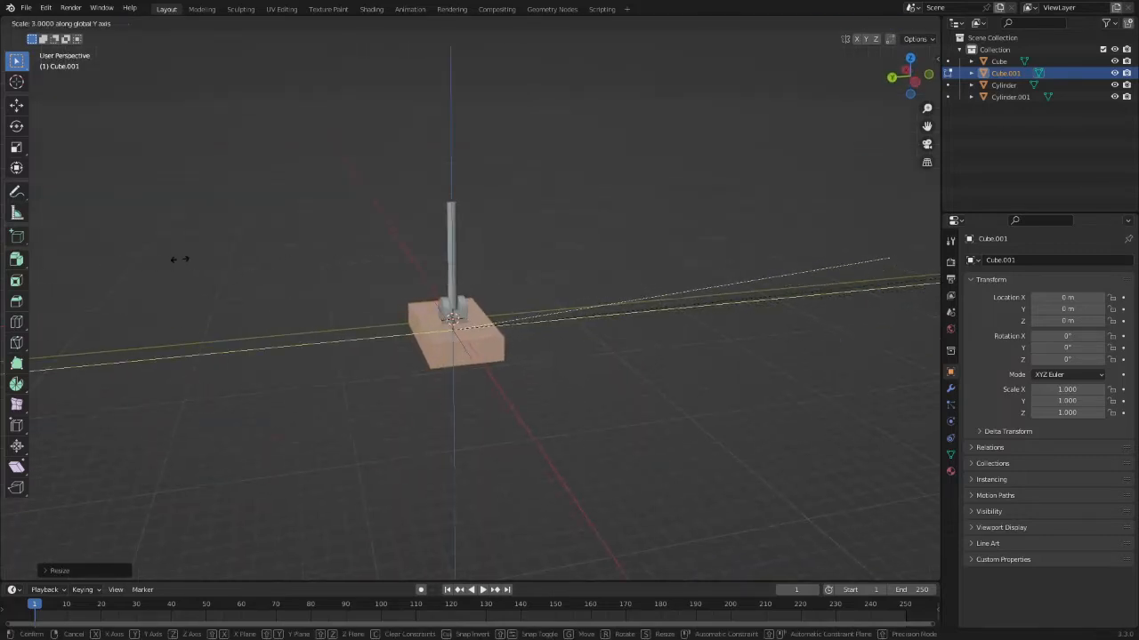
{"action": "left_click", "coordinate": [187, 258]}
{"action": "key", "text": "ctrl+Tab"}
{"action": "left_click", "coordinate": [522, 286]}
{"action": "middle_click_drag", "start_coordinate": [522, 288], "coordinate": [378, 300]}
{"action": "scroll", "coordinate": [378, 300], "scroll_direction": "up", "scroll_amount": 3}
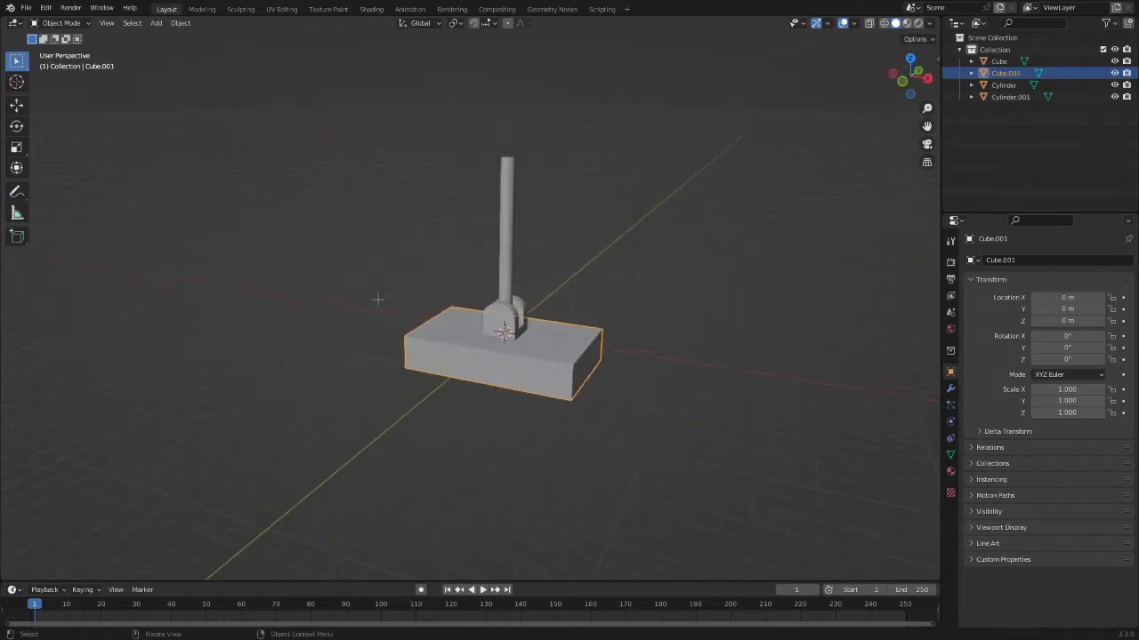
{"action": "middle_click_drag", "start_coordinate": [663, 349], "coordinate": [373, 323]}
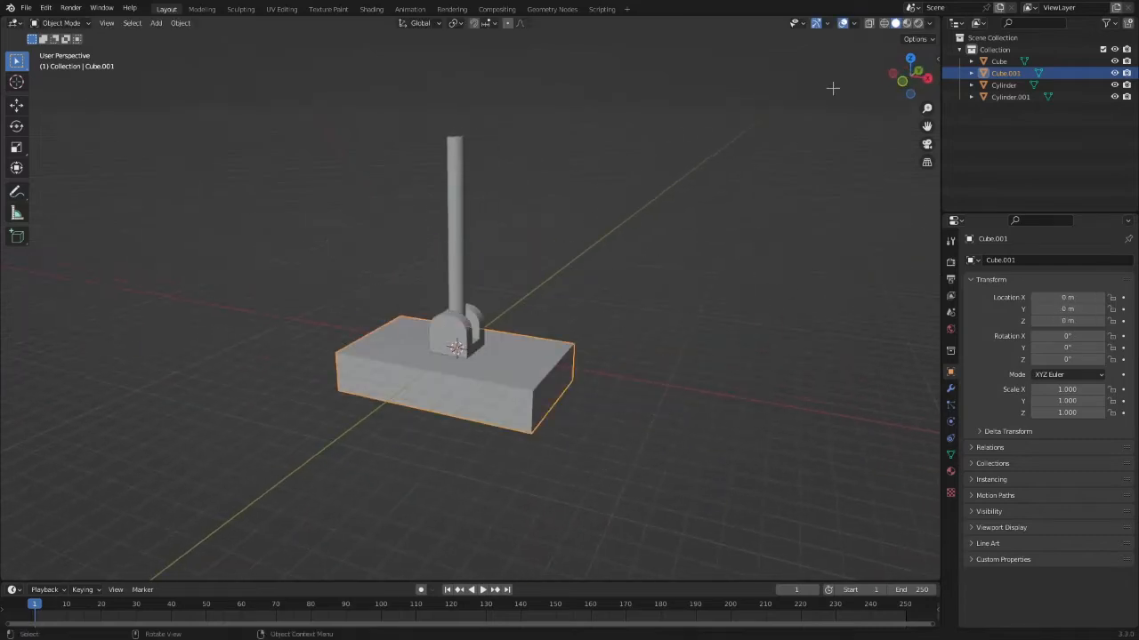
Step: Lock the slab's X, Y and Z scale in the transform properties, and test-scale it before cancelling
{"action": "left_click", "coordinate": [936, 54]}
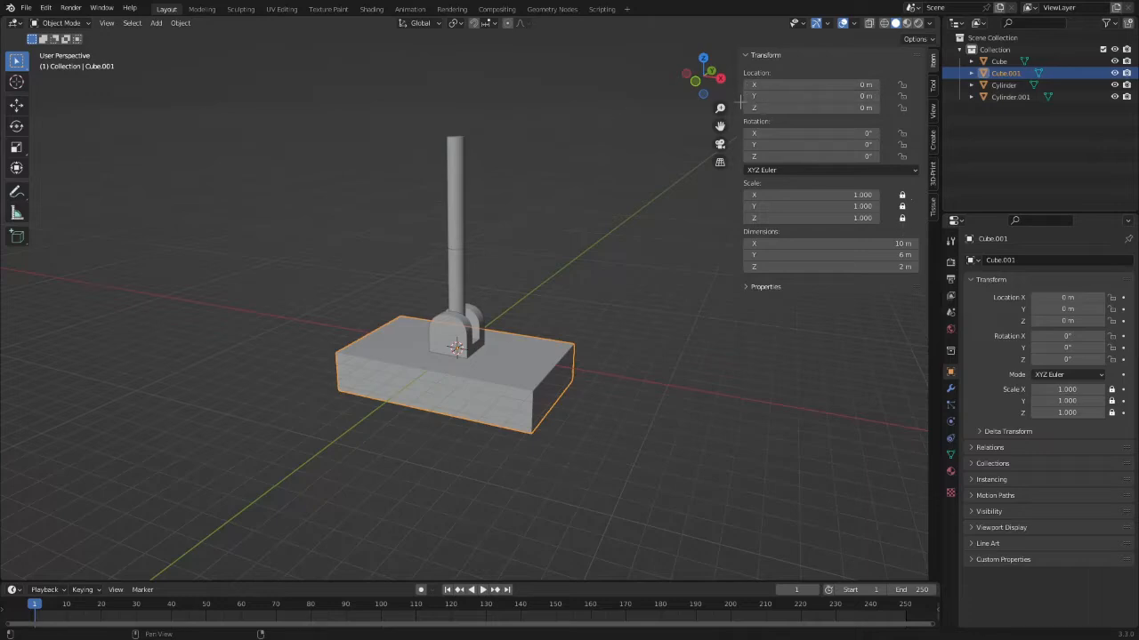
{"action": "left_click_drag", "start_coordinate": [738, 105], "coordinate": [1067, 119]}
{"action": "key", "text": "s"}
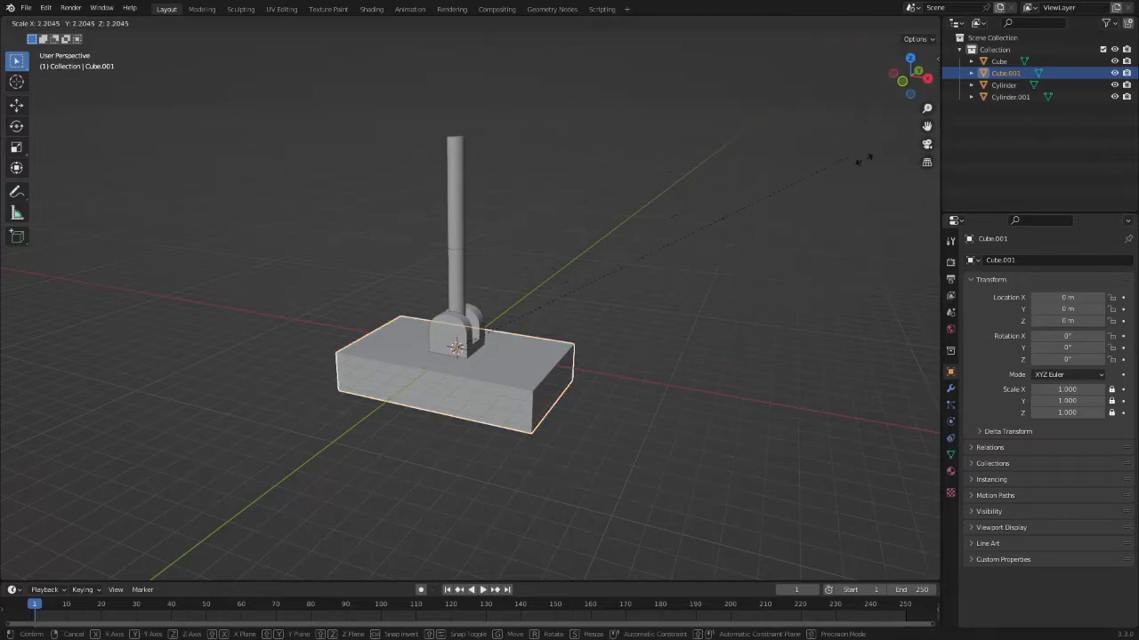
{"action": "right_click", "coordinate": [723, 177]}
Step: Open the slotted base's mesh in Edit Mode, deselect all its geometry and add a circle mesh to it
{"action": "left_click", "coordinate": [902, 81]}
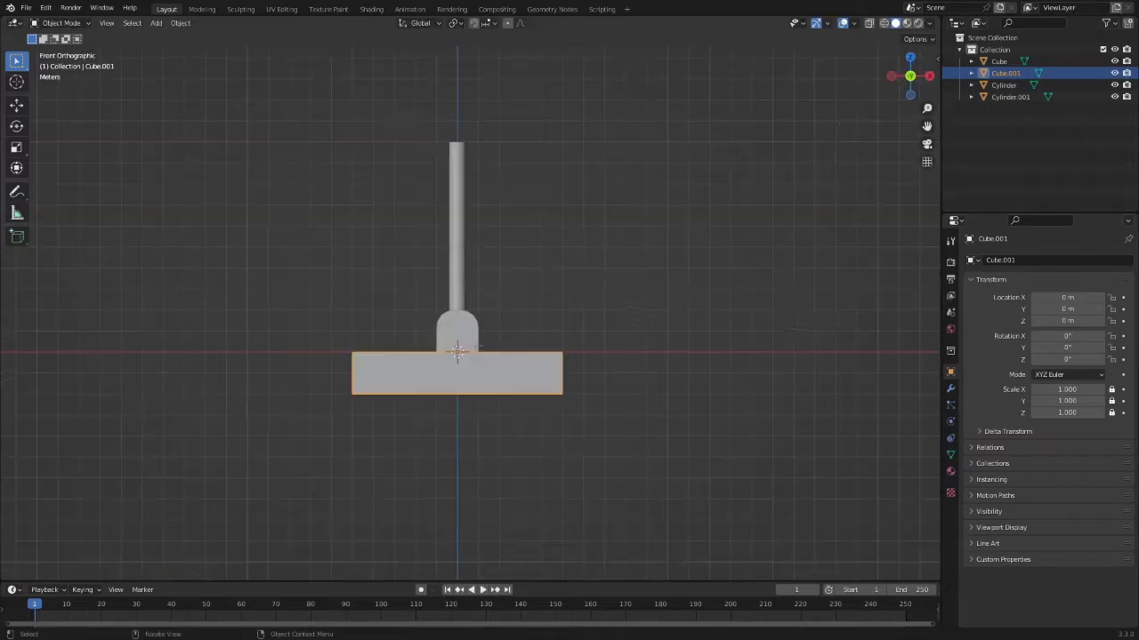
{"action": "left_click", "coordinate": [467, 336]}
{"action": "scroll", "coordinate": [472, 343], "scroll_direction": "up", "scroll_amount": 5}
{"action": "key", "text": "ctrl+Tab"}
{"action": "left_click", "coordinate": [410, 341]}
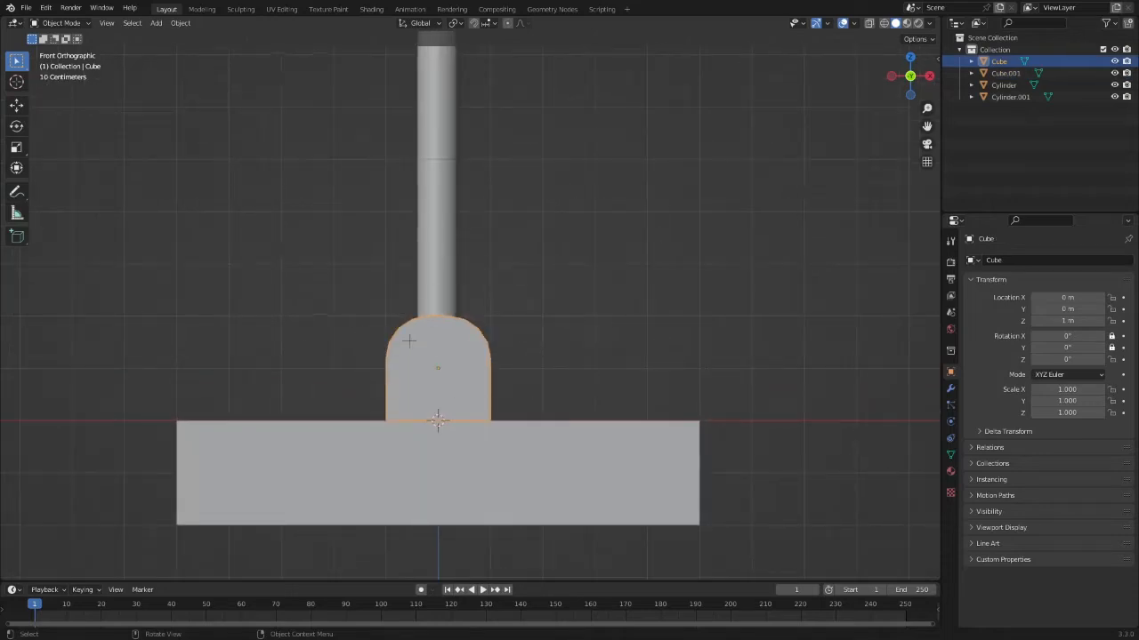
{"action": "middle_click_drag", "start_coordinate": [409, 341], "coordinate": [450, 363]}
{"action": "key", "text": "Tab"}
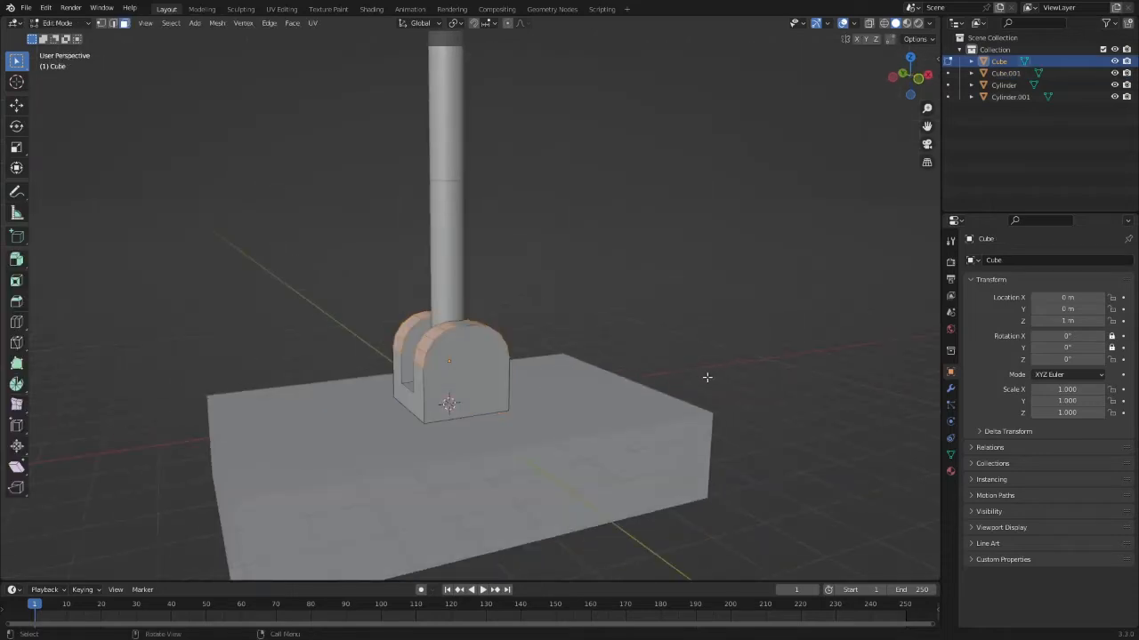
{"action": "key", "text": "a"}
{"action": "key", "text": "alt+a"}
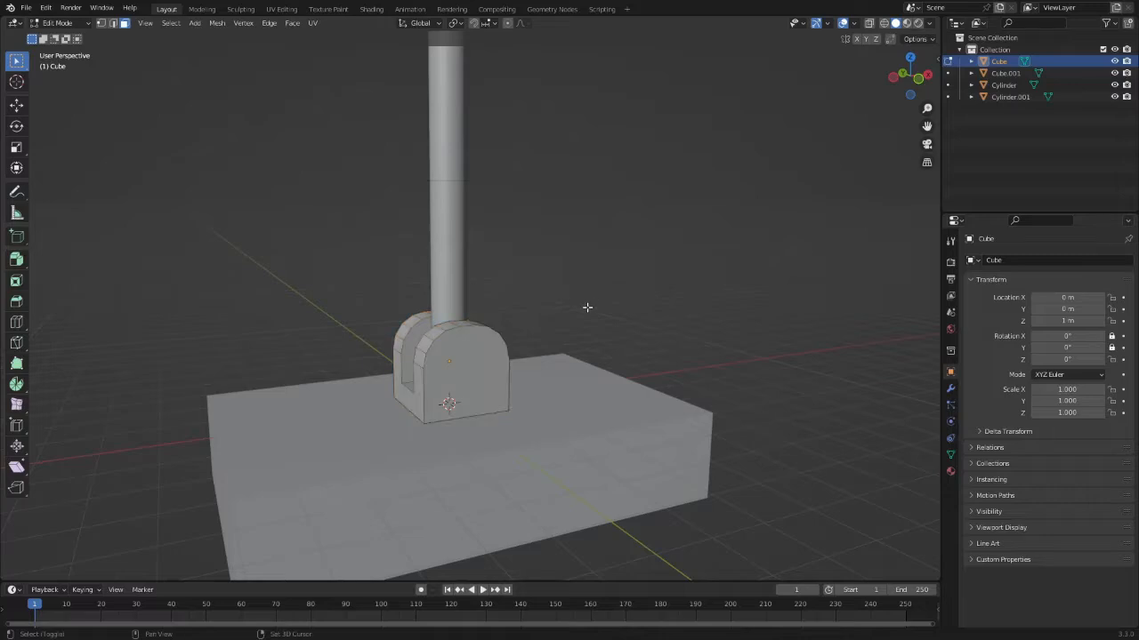
{"action": "key", "text": "shift+a"}
{"action": "left_click", "coordinate": [587, 307]}
Step: Raise the circle along Z to the base's origin, scale it up around the base and return to Object Mode
{"action": "key", "text": "KP_1"}
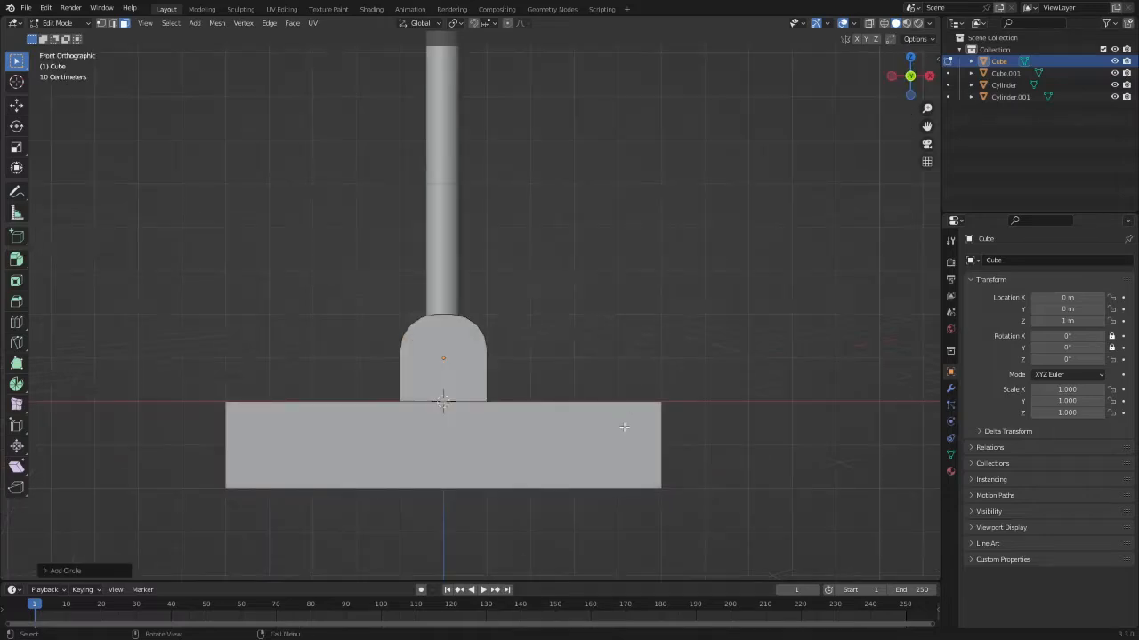
{"action": "key", "text": "g"}
{"action": "key", "text": "z"}
{"action": "key", "text": "Return"}
{"action": "key", "text": "s"}
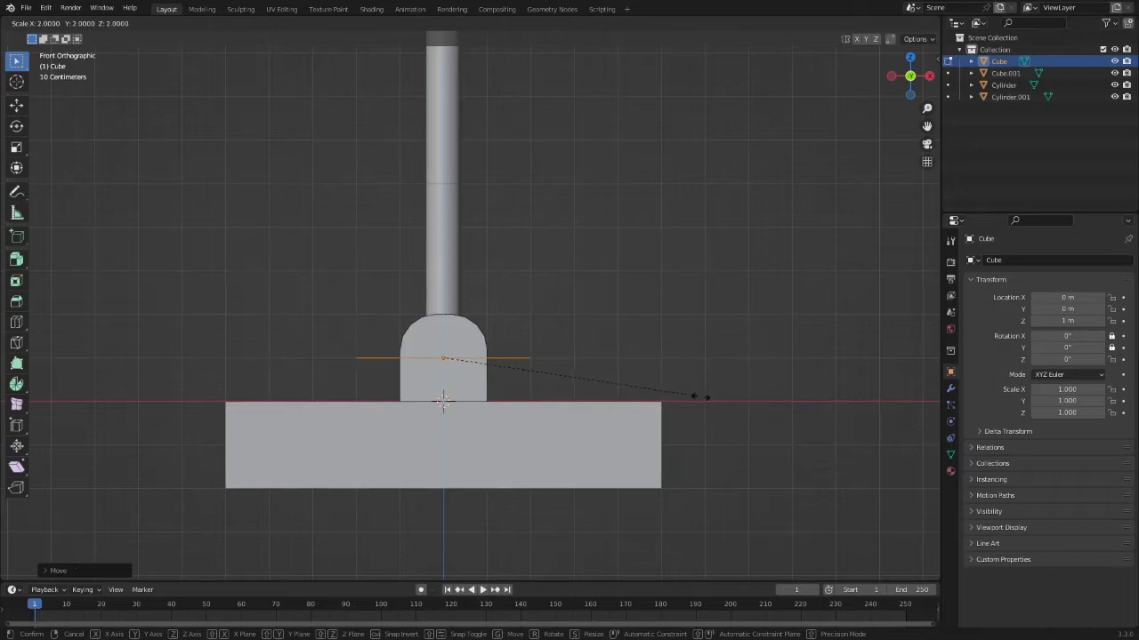
{"action": "left_click", "coordinate": [805, 404]}
{"action": "key", "text": "Tab"}
Step: Test-rotate the slotted base with its circle about the global Z axis, then cancel the rotation
{"action": "middle_click_drag", "start_coordinate": [805, 405], "coordinate": [900, 445]}
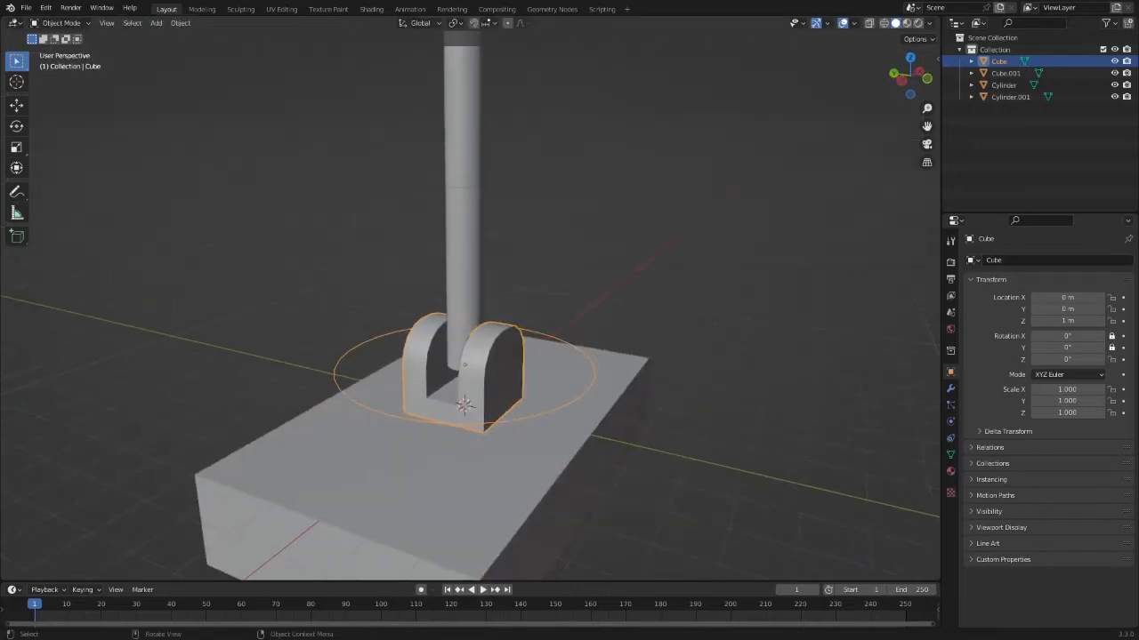
{"action": "key", "text": "ctrl+Tab"}
{"action": "left_click", "coordinate": [682, 363]}
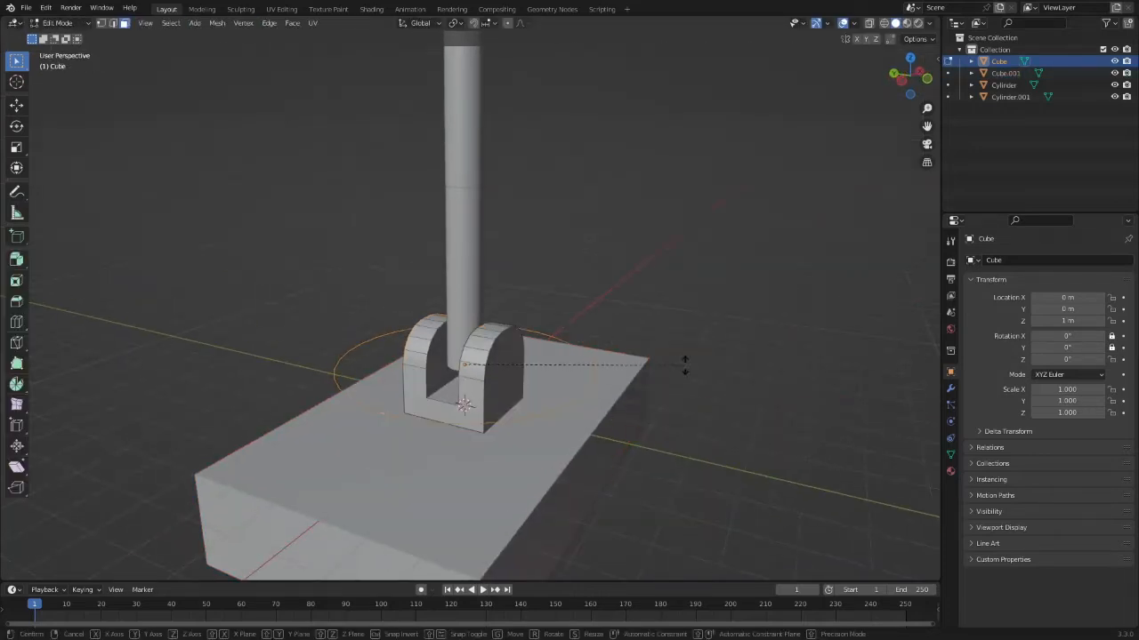
{"action": "key", "text": "ctrl+Tab"}
{"action": "left_click", "coordinate": [210, 423]}
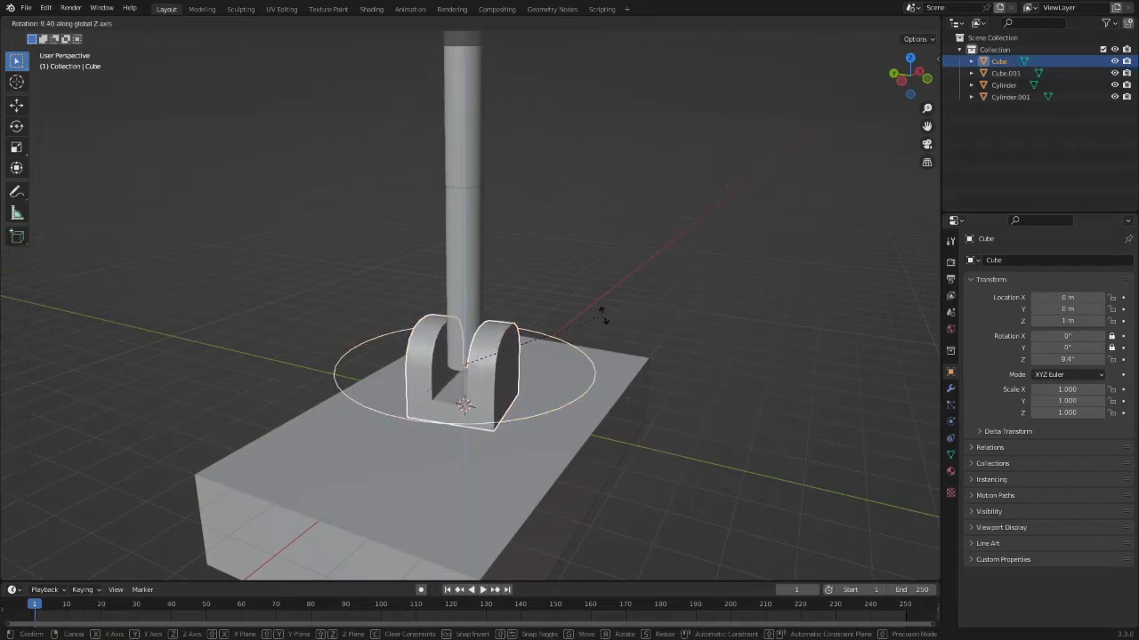
{"action": "left_click", "coordinate": [649, 333]}
{"action": "scroll", "coordinate": [633, 325], "scroll_direction": "down", "scroll_amount": 3}
{"action": "middle_click_drag", "start_coordinate": [649, 333], "coordinate": [567, 337]}
{"action": "left_click", "coordinate": [530, 328]}
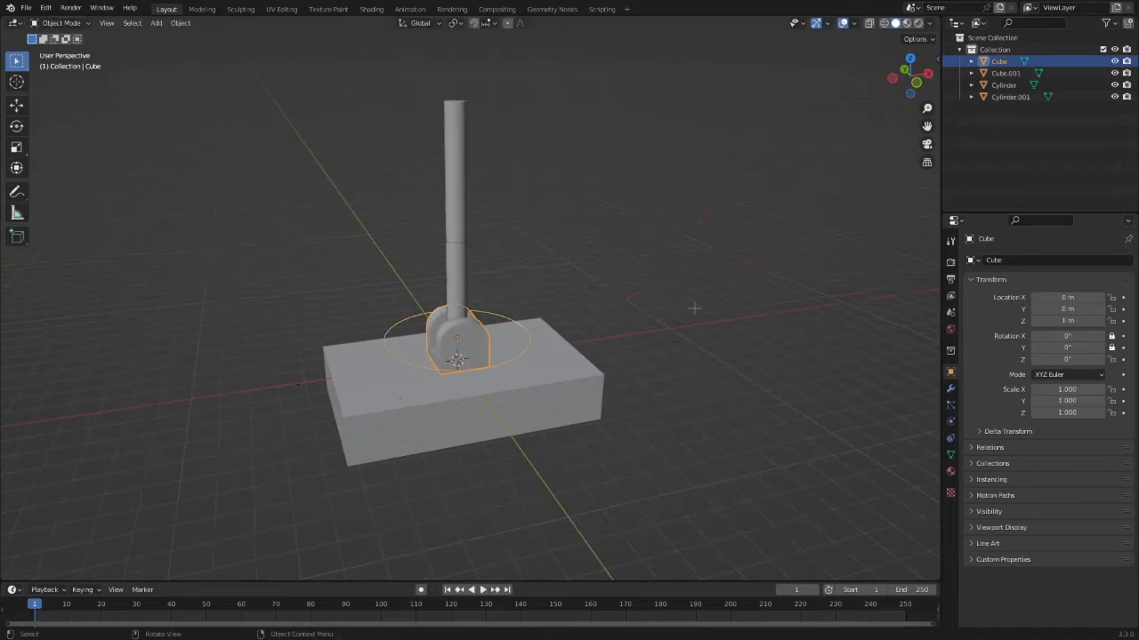
Step: Enlarge the base's circle in Edit Mode until it reaches just past the slab's ends, and return to Object Mode
{"action": "key", "text": "ctrl+Tab"}
{"action": "left_click", "coordinate": [558, 352]}
{"action": "key", "text": "s"}
{"action": "scroll", "coordinate": [877, 338], "scroll_direction": "down", "scroll_amount": 3}
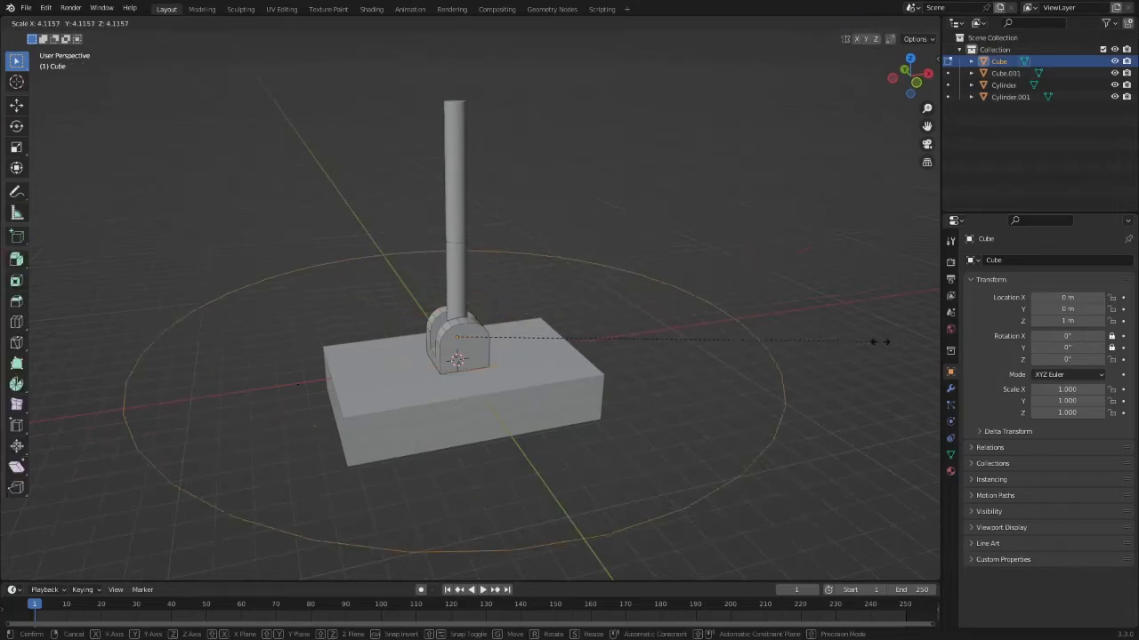
{"action": "scroll", "coordinate": [673, 335], "scroll_direction": "up", "scroll_amount": 1}
{"action": "scroll", "coordinate": [706, 333], "scroll_direction": "up", "scroll_amount": 4}
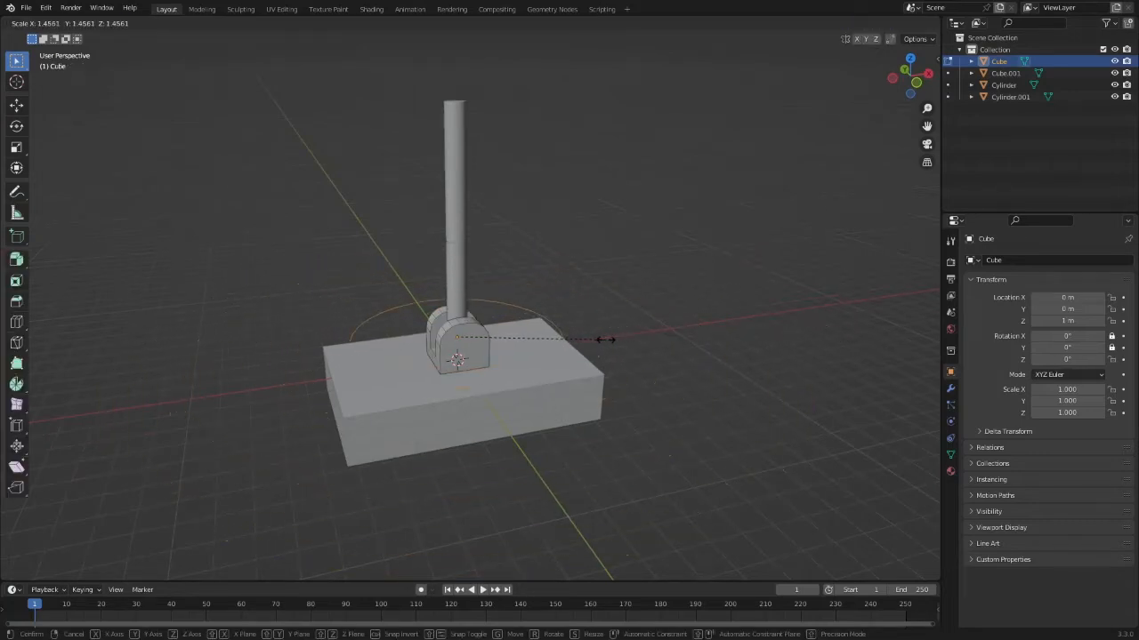
{"action": "left_click", "coordinate": [741, 341]}
{"action": "key", "text": "ctrl+Tab"}
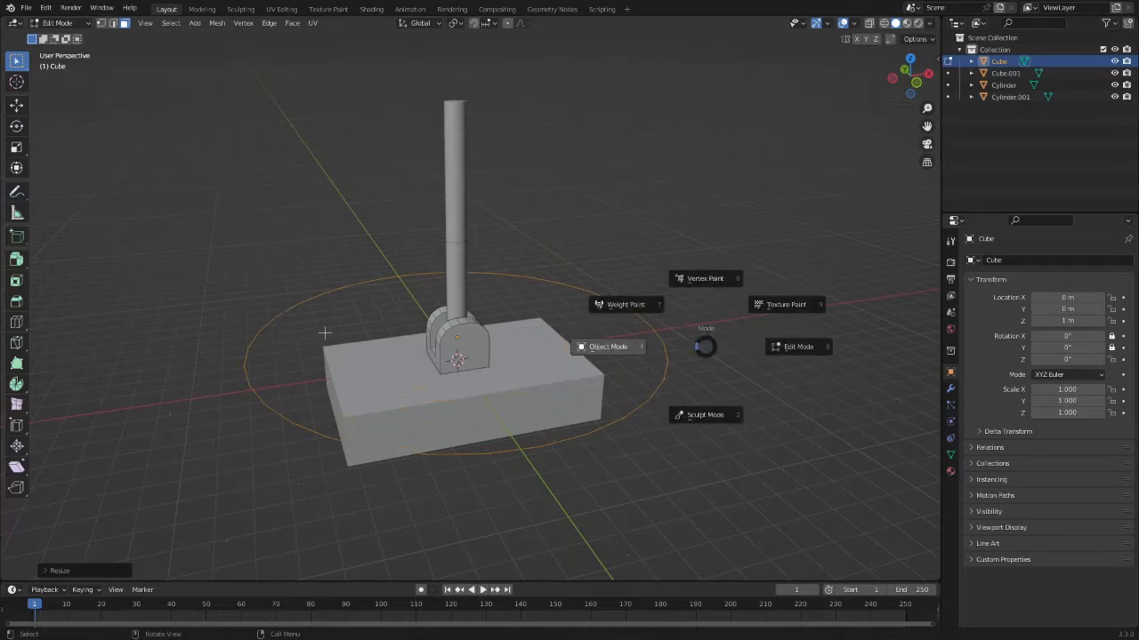
{"action": "left_click", "coordinate": [813, 341]}
{"action": "key", "text": "s"}
{"action": "left_click", "coordinate": [698, 358]}
{"action": "key", "text": "Tab"}
Step: Select the slab, then the slotted base by its circle, and test-rotate the base before cancelling
{"action": "left_click", "coordinate": [552, 400]}
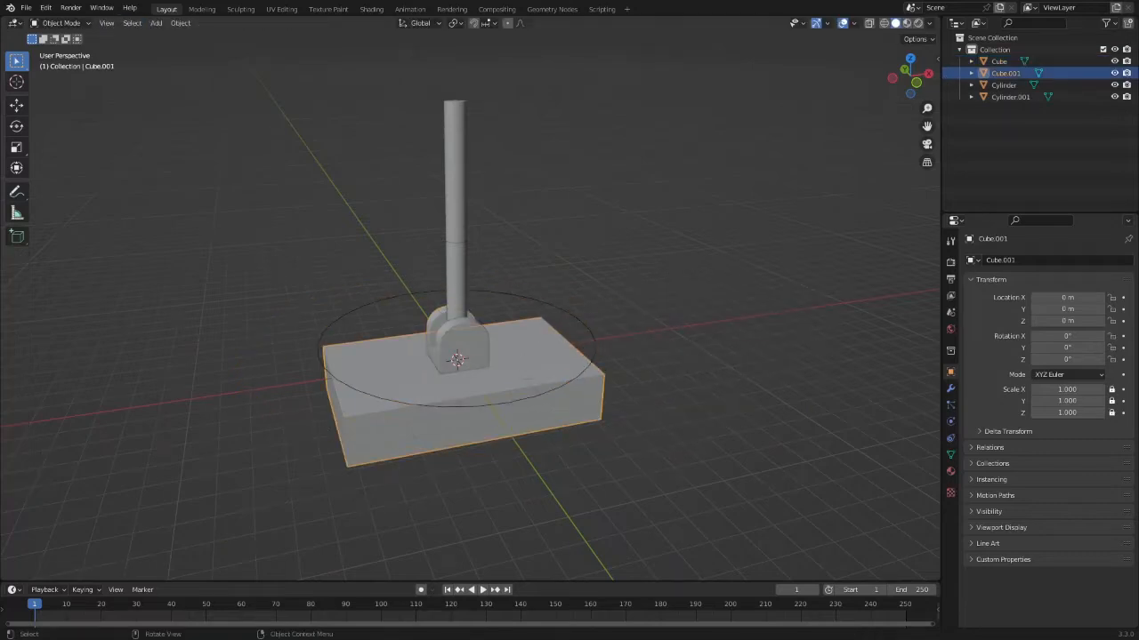
{"action": "key", "text": "shift+a"}
{"action": "key", "text": "ctrl+z"}
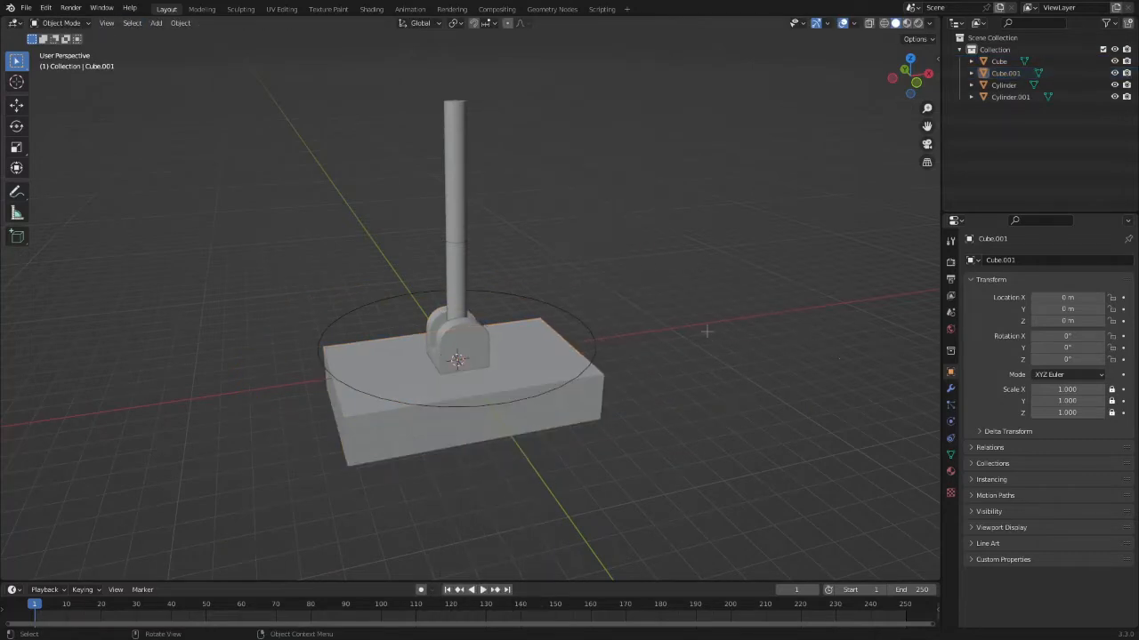
{"action": "key", "text": "r"}
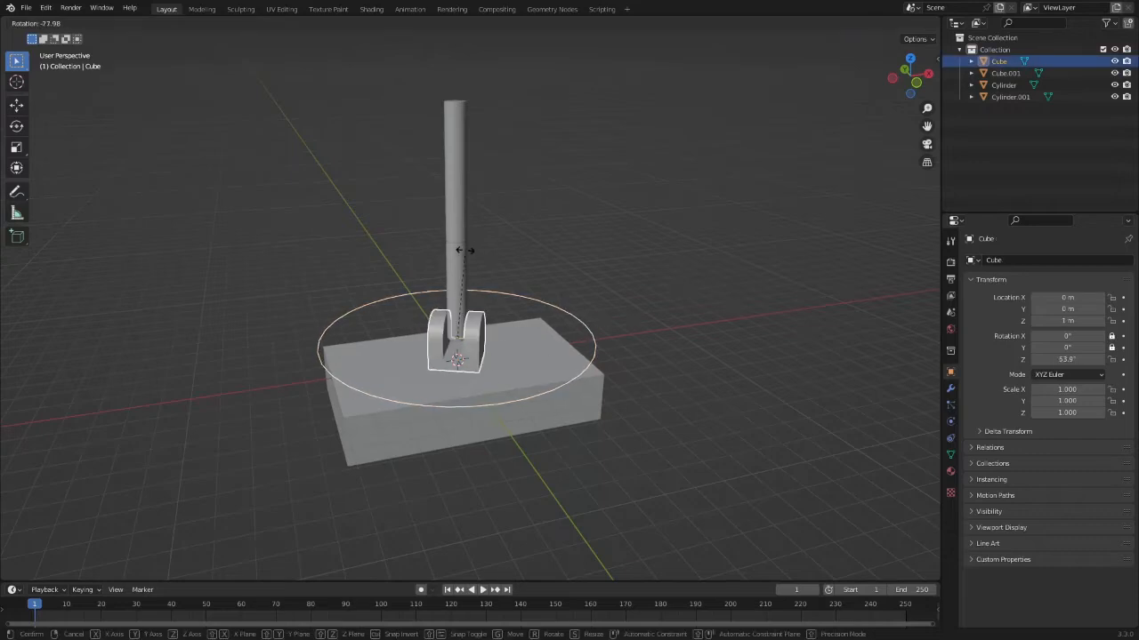
{"action": "key", "text": "Escape"}
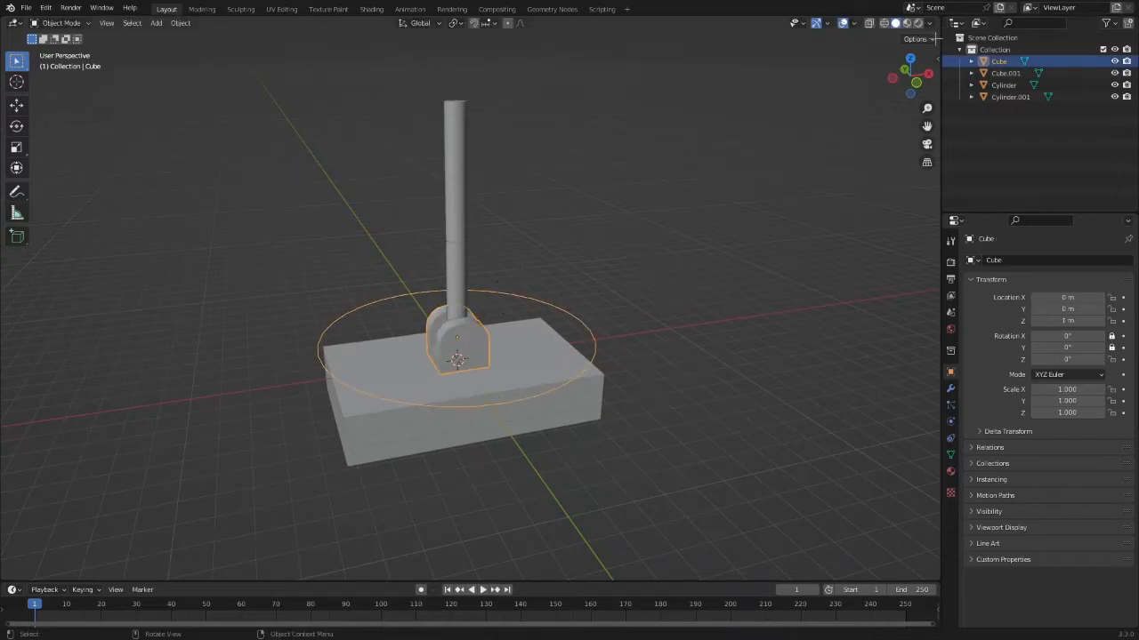
Step: View the model with the viewport overlays hidden, and show them again
{"action": "mouse_move", "coordinate": [937, 60]}
{"action": "left_mouse_down"}
{"action": "mouse_move", "coordinate": [877, 70]}
{"action": "mouse_move", "coordinate": [939, 66]}
{"action": "left_mouse_up"}
{"action": "left_click", "coordinate": [842, 23]}
{"action": "left_click", "coordinate": [717, 123]}
{"action": "middle_click_drag", "start_coordinate": [717, 123], "coordinate": [639, 155]}
{"action": "left_click", "coordinate": [842, 24]}
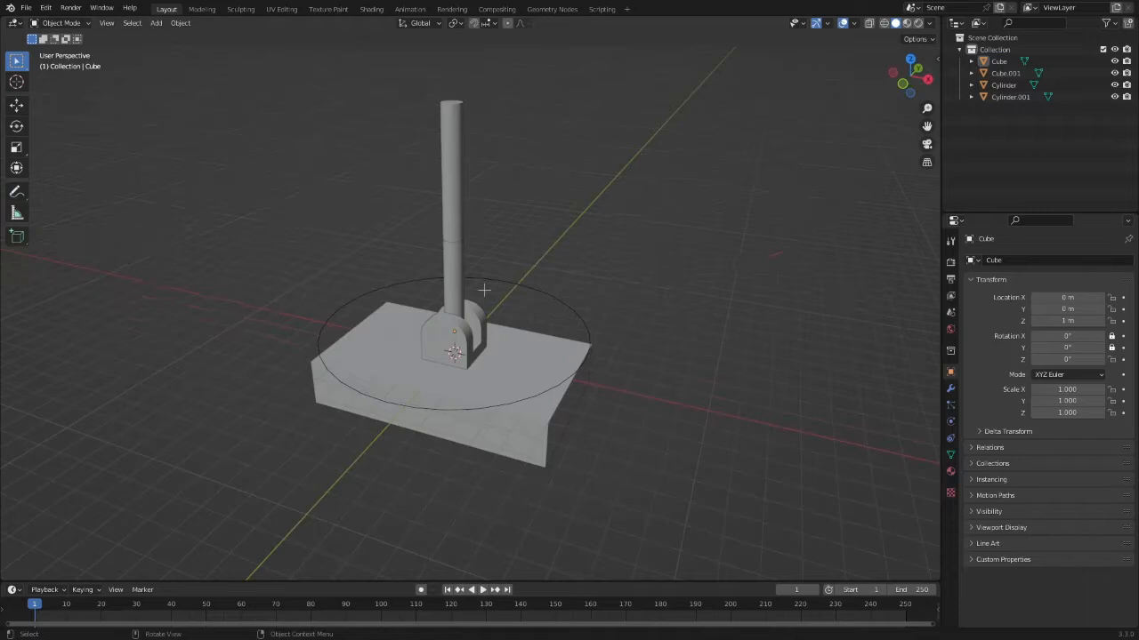
Step: Add a circle mesh as a separate object for the lower cylinder and view it from the side
{"action": "left_click", "coordinate": [459, 290]}
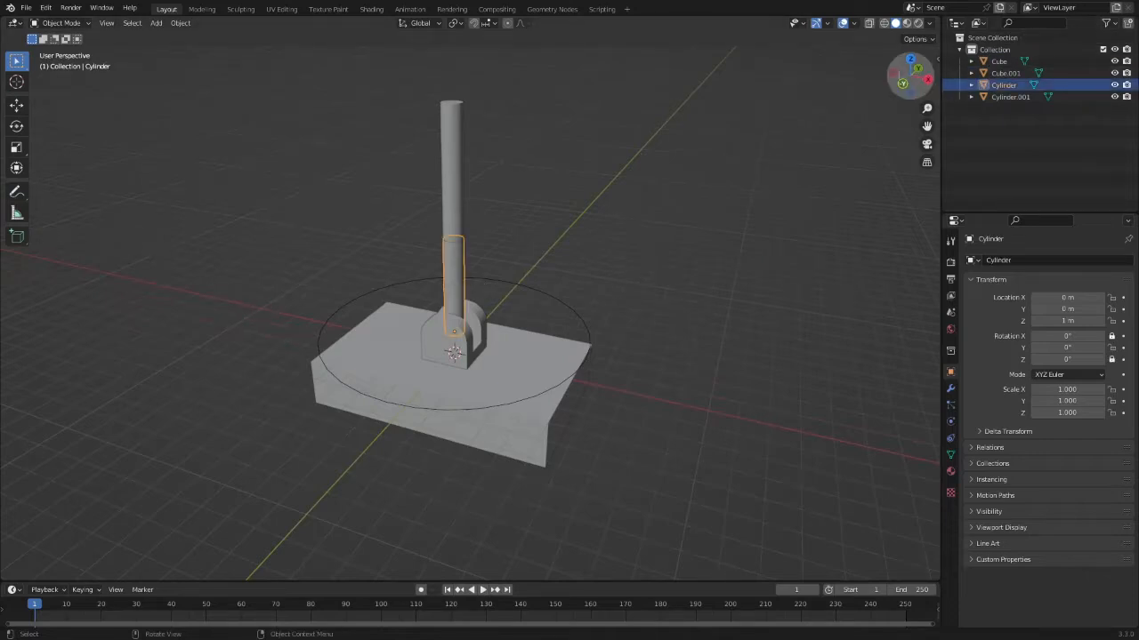
{"action": "left_click", "coordinate": [901, 84]}
{"action": "scroll", "coordinate": [676, 181], "scroll_direction": "up", "scroll_amount": 3}
{"action": "key", "text": "shift+a"}
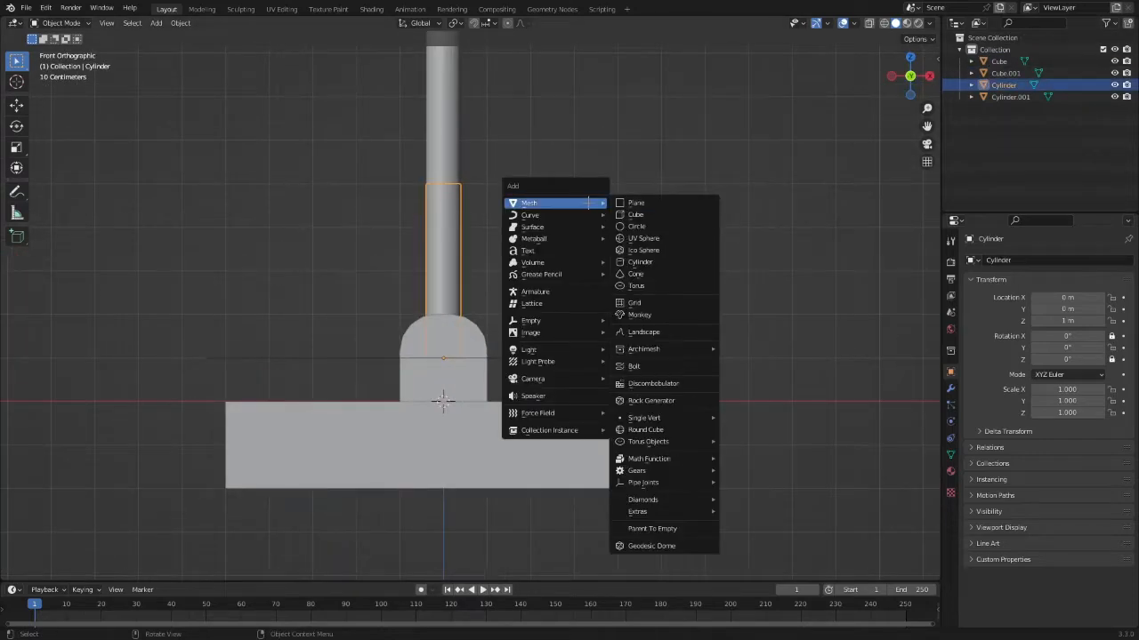
{"action": "left_click", "coordinate": [640, 227]}
{"action": "left_click", "coordinate": [890, 75]}
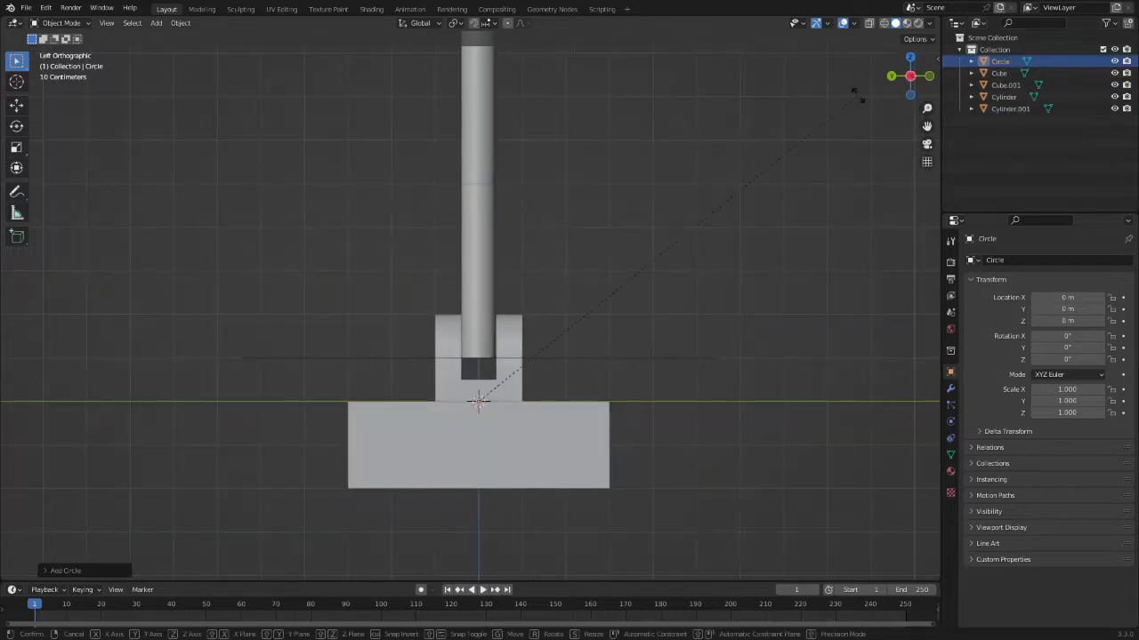
{"action": "key", "text": "r"}
{"action": "right_click", "coordinate": [624, 432]}
Step: Rotate the separate circle 90° about X to stand upright and place it at 1 m along Z
{"action": "key", "text": "g"}
{"action": "key", "text": "z"}
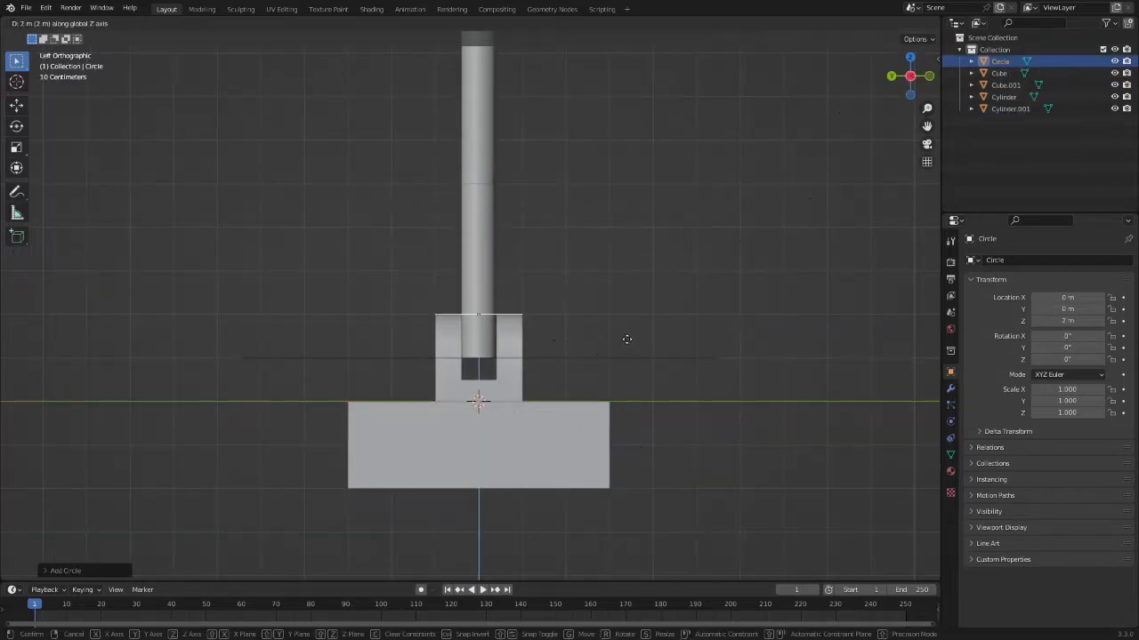
{"action": "left_click", "coordinate": [628, 338]}
{"action": "type", "text": "r90"}
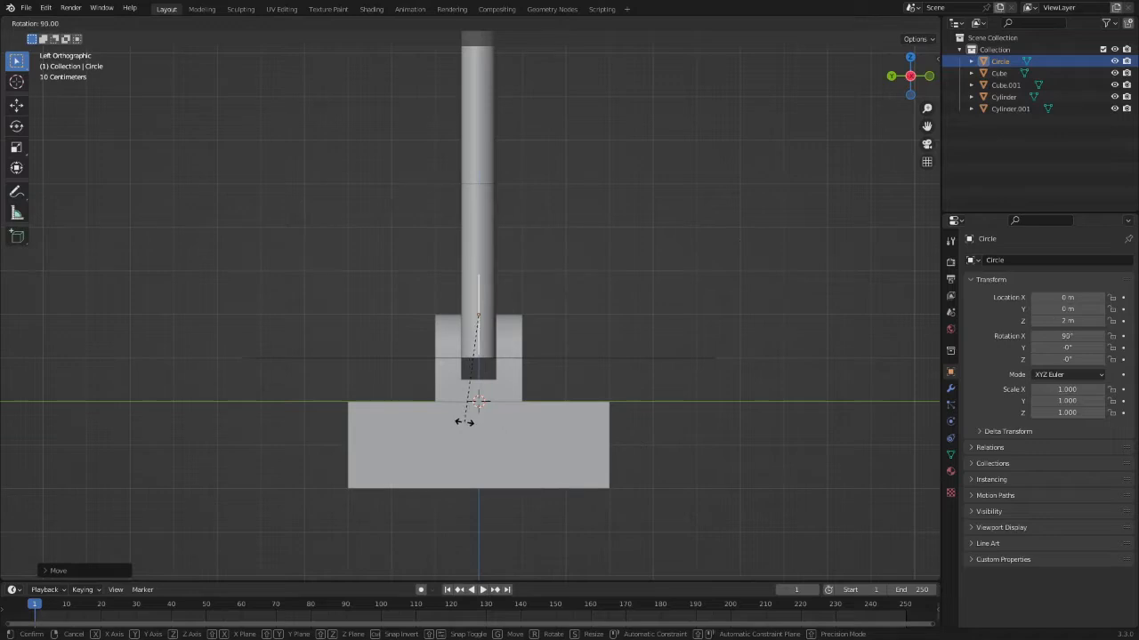
{"action": "key", "text": "Return"}
{"action": "key", "text": "g"}
{"action": "key", "text": "z"}
{"action": "left_click", "coordinate": [575, 434]}
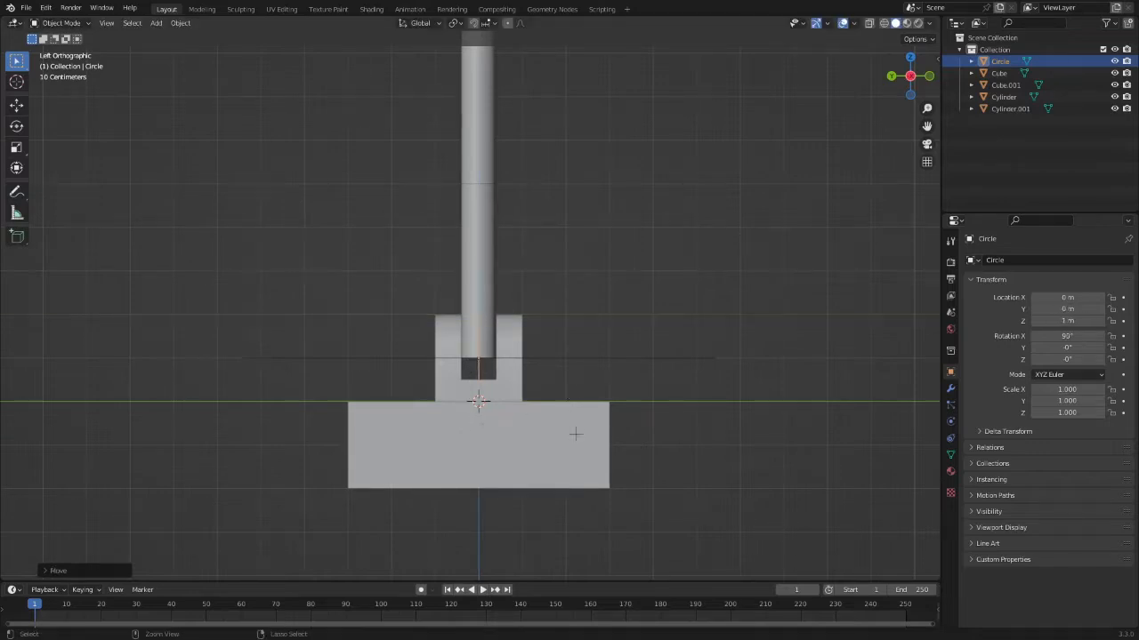
Step: Scale the upright circle object to 2.6 in front view
{"action": "key", "text": "KP_1"}
{"action": "key", "text": "s"}
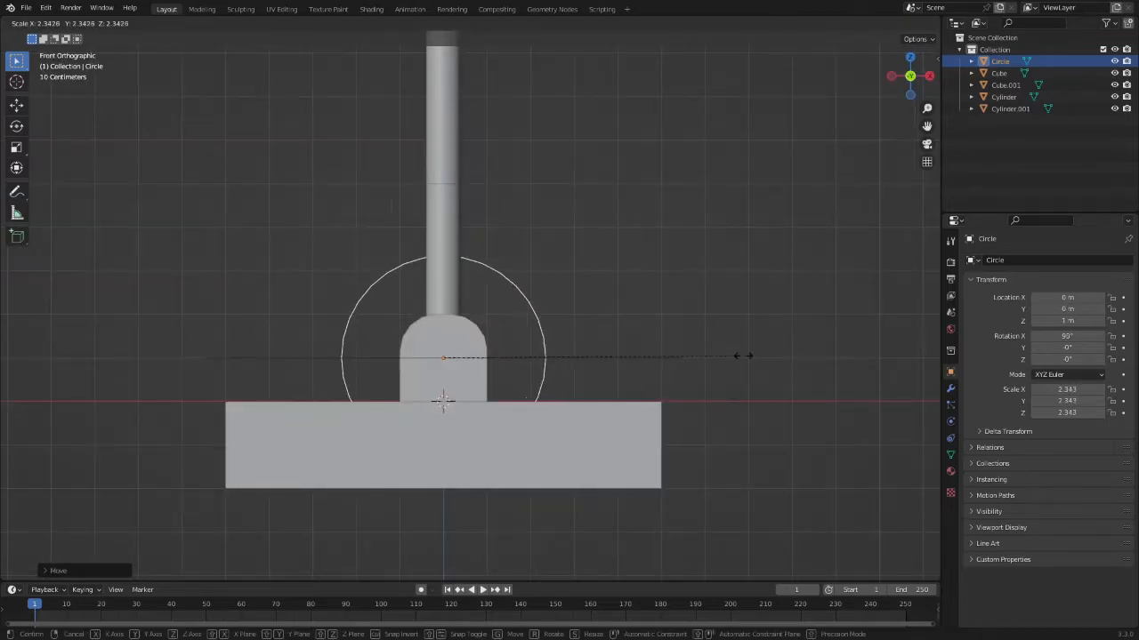
{"action": "left_click", "coordinate": [768, 363]}
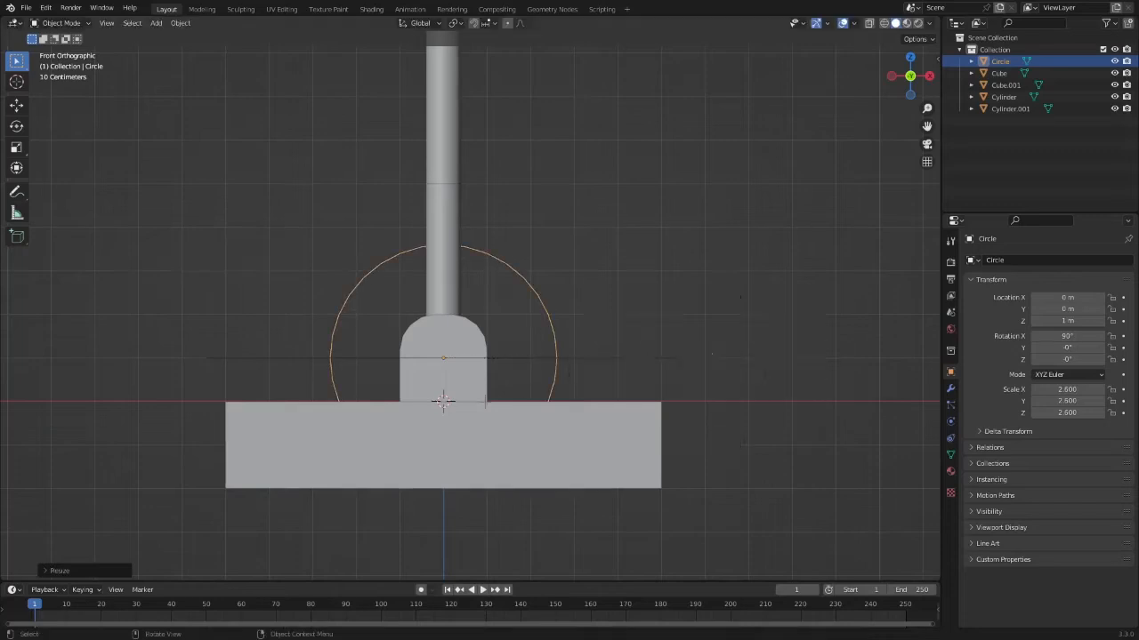
Step: Select the circle object, the slotted base and the lower cylinder in turn to check which parts belong together
{"action": "middle_click_drag", "start_coordinate": [768, 363], "coordinate": [557, 287]}
{"action": "left_click", "coordinate": [514, 264]}
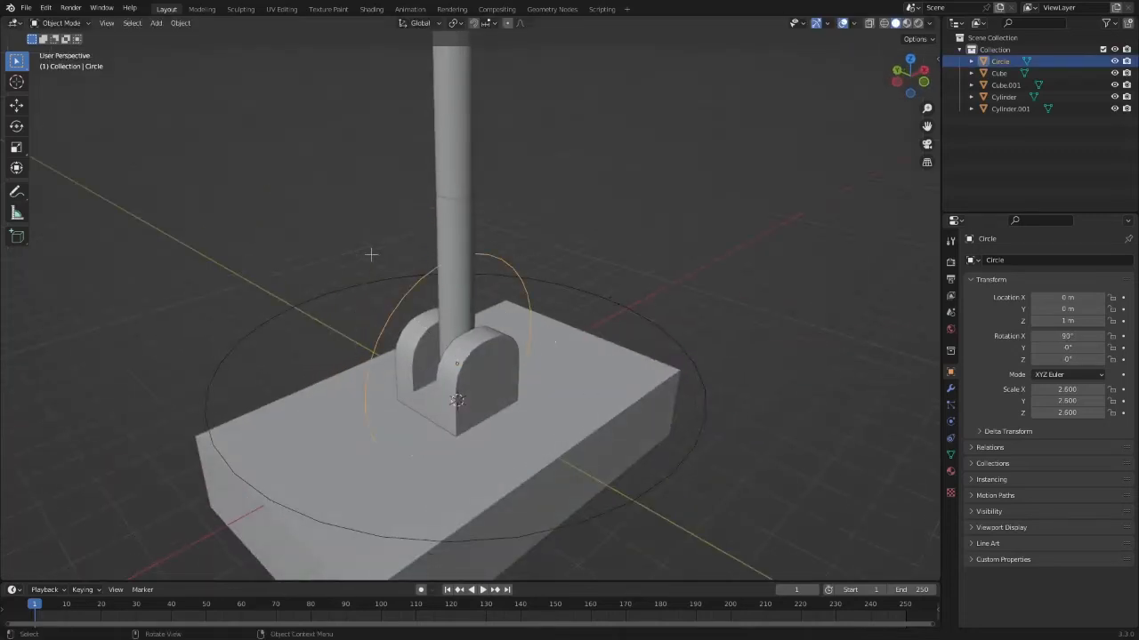
{"action": "left_click", "coordinate": [497, 364]}
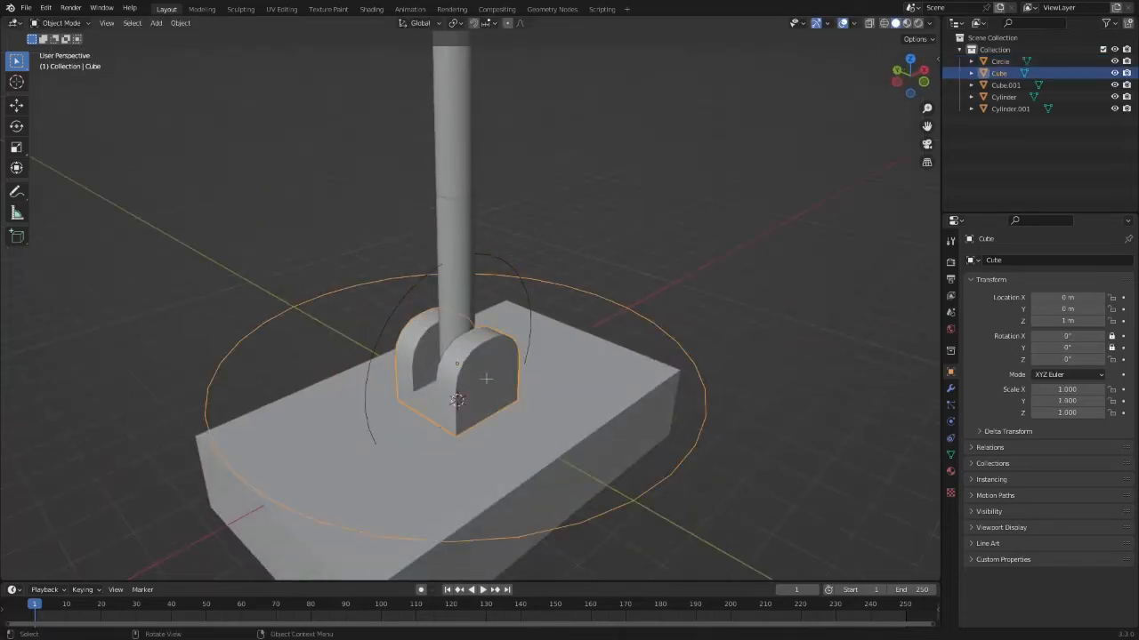
{"action": "key", "text": "ctrl+Tab"}
{"action": "key", "text": "Escape"}
{"action": "left_click", "coordinate": [456, 284]}
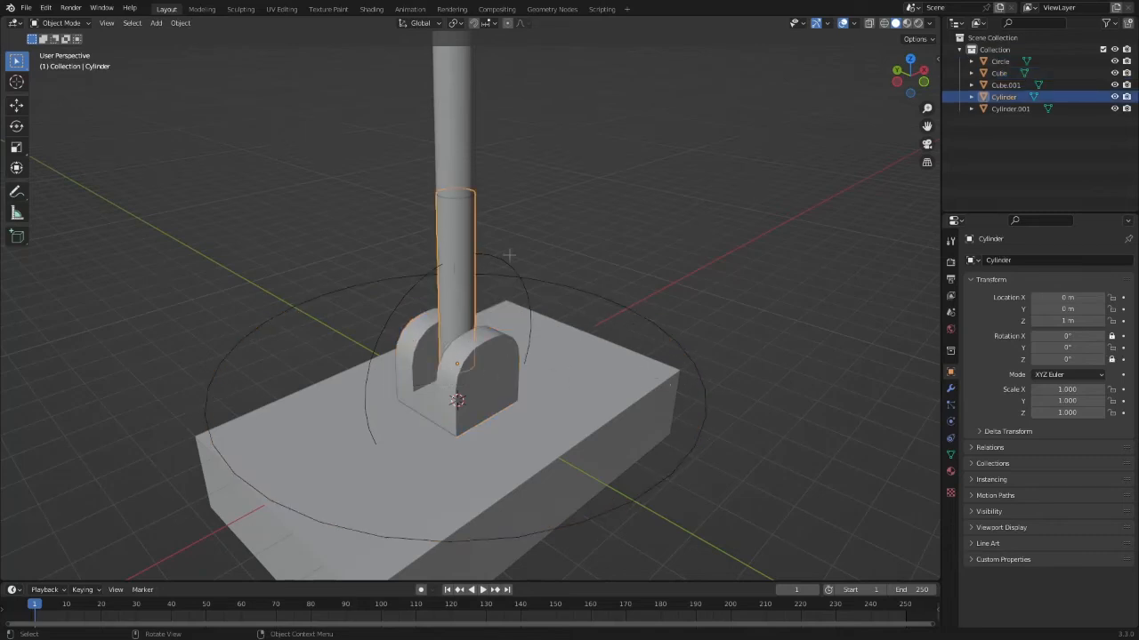
Step: Delete the separate upright circle object
{"action": "left_click", "coordinate": [503, 257]}
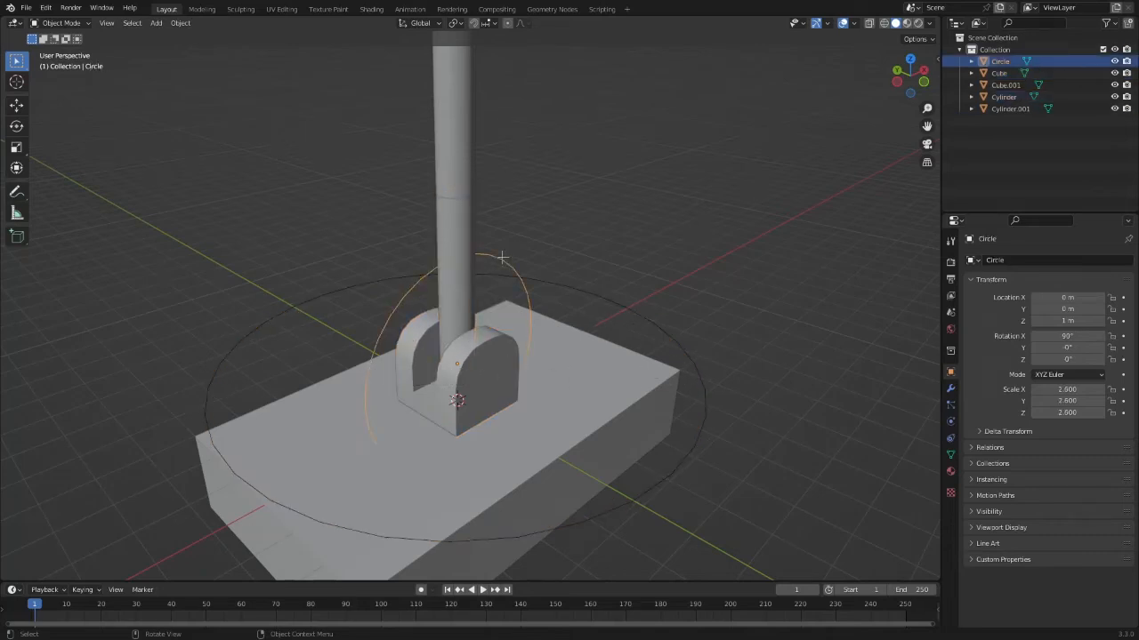
{"action": "key", "text": "x"}
{"action": "left_click", "coordinate": [679, 264]}
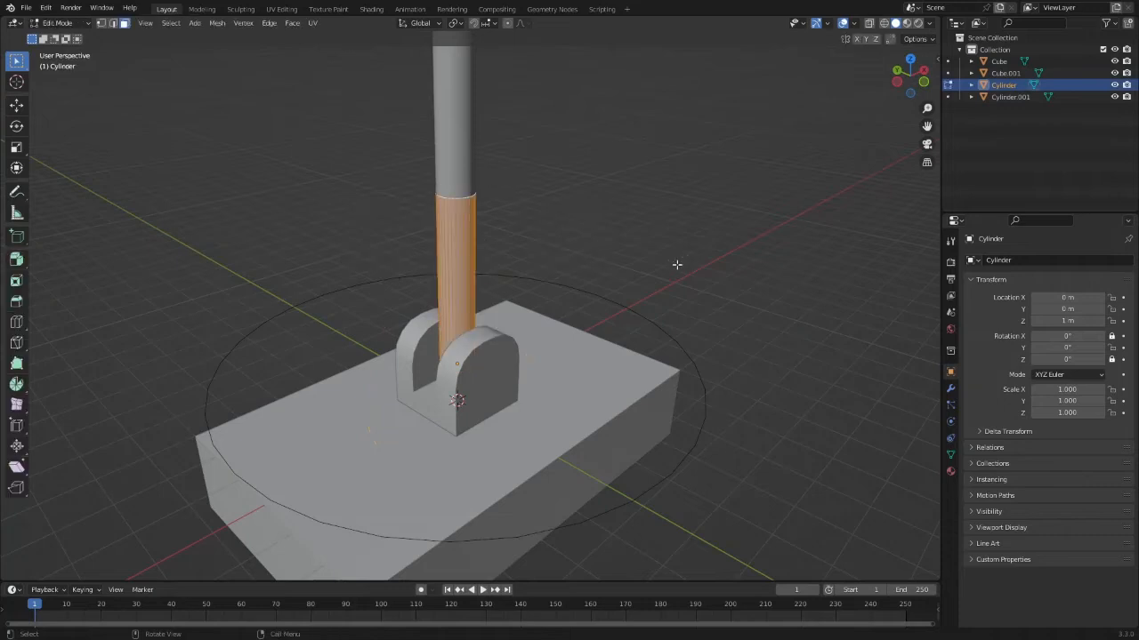
Step: Add a circle to the lower cylinder's mesh in Edit Mode and raise it along Z to the cylinder's origin
{"action": "key", "text": "shift+a"}
{"action": "left_click", "coordinate": [674, 264]}
{"action": "left_click", "coordinate": [923, 69]}
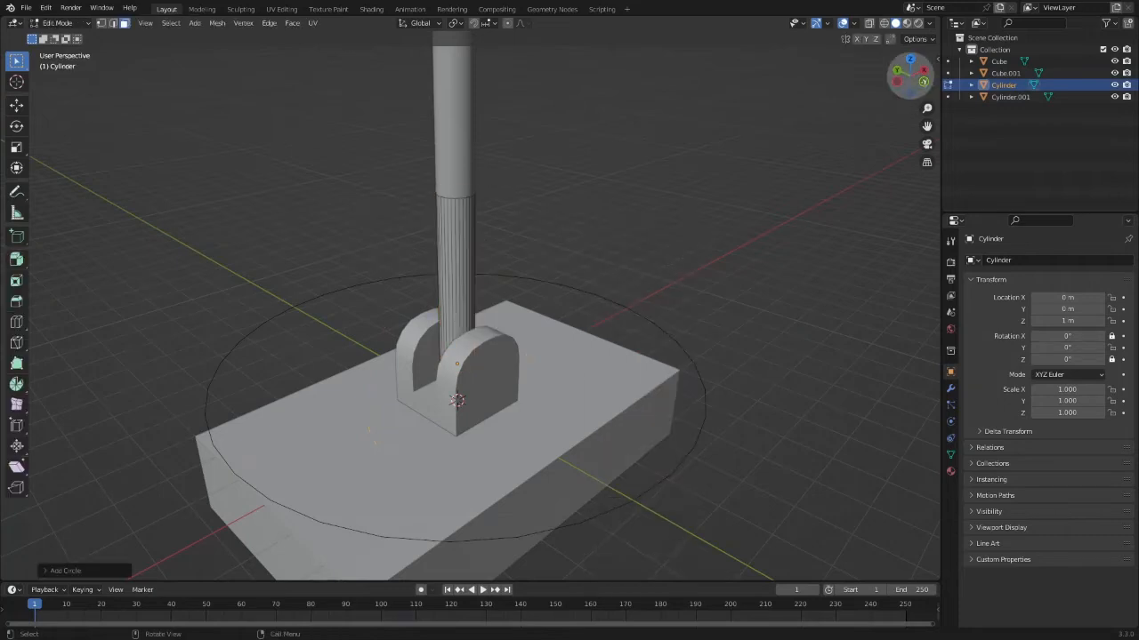
{"action": "key", "text": "r"}
{"action": "key", "text": "g"}
{"action": "key", "text": "z"}
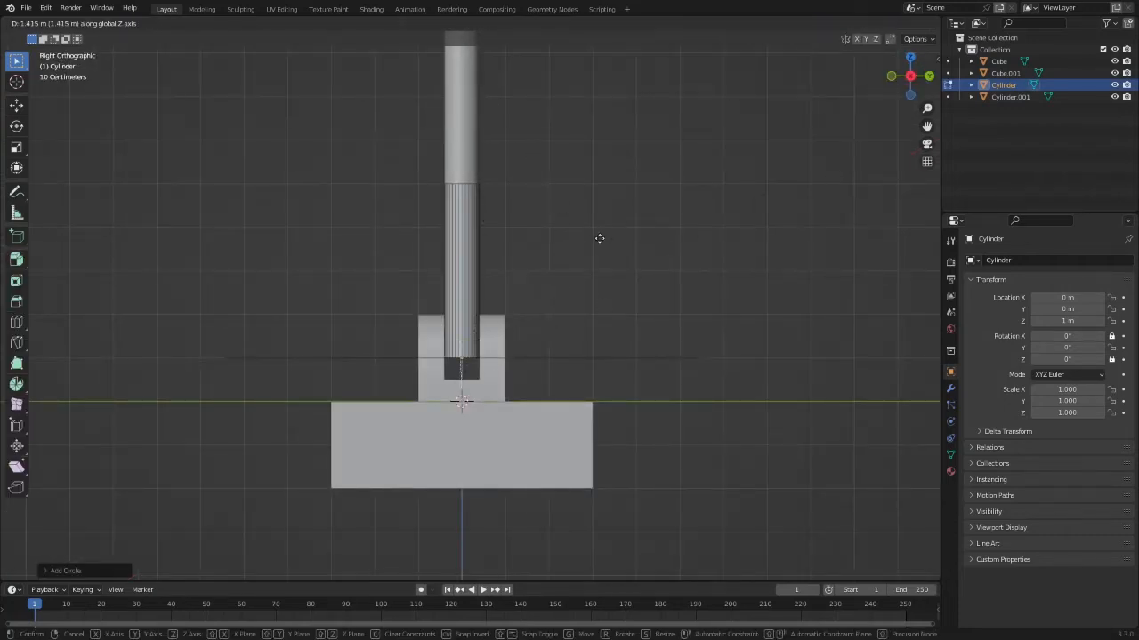
{"action": "left_click", "coordinate": [605, 260]}
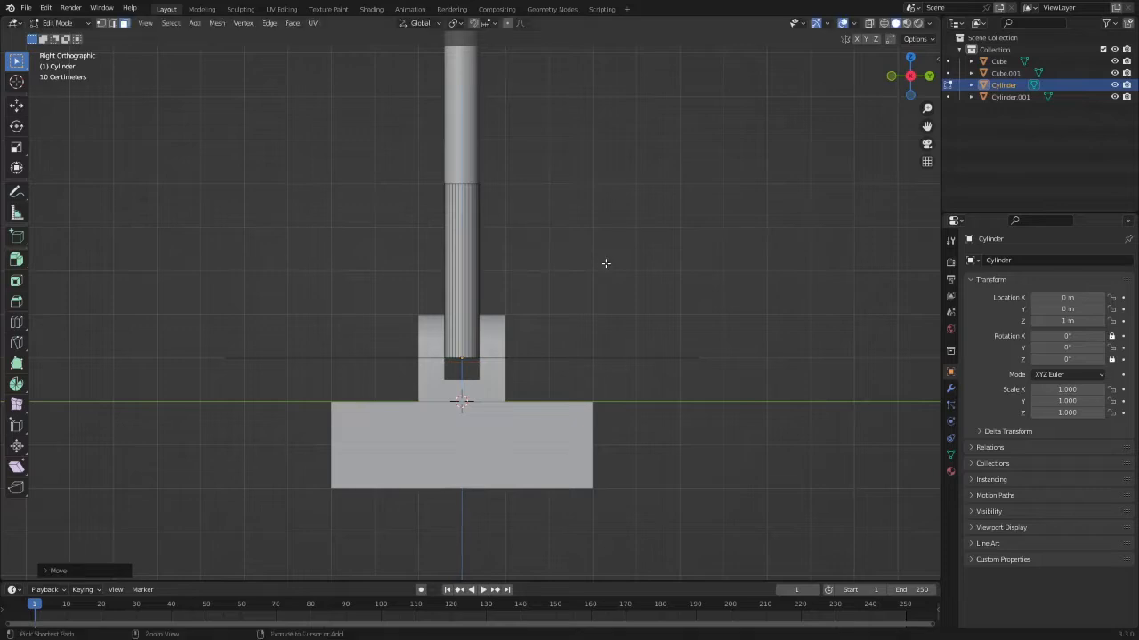
Step: Rotate the cylinder's circle upright in side view and scale it up in front view so it arcs around the slotted base
{"action": "key", "text": "r"}
{"action": "left_click", "coordinate": [349, 187]}
{"action": "key", "text": "KP_1"}
{"action": "key", "text": "s"}
{"action": "left_click", "coordinate": [908, 245]}
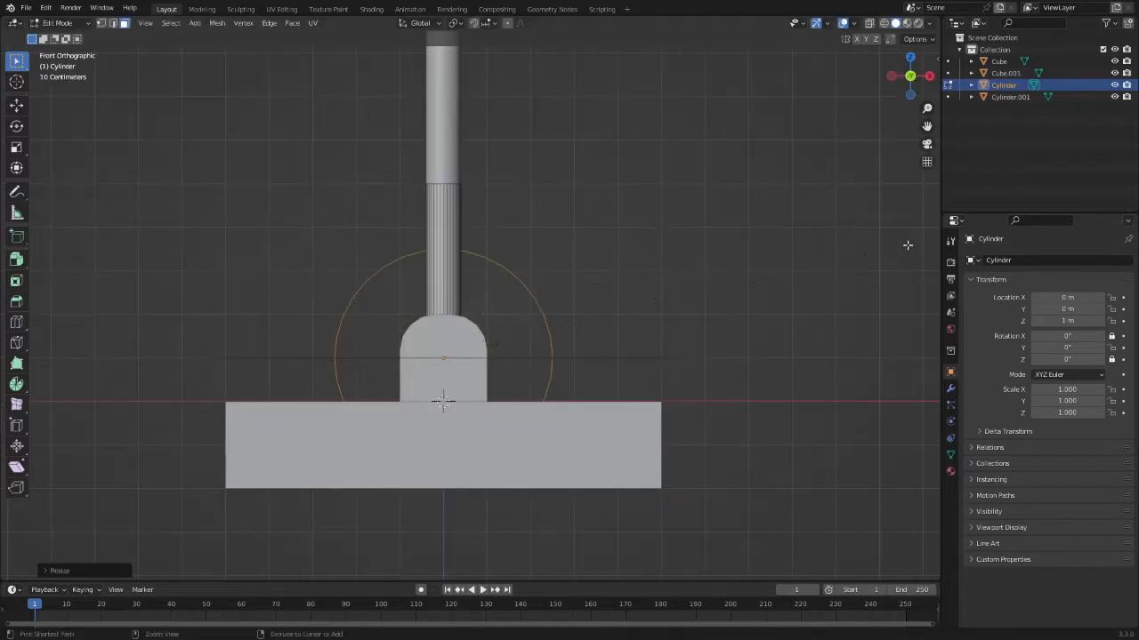
Step: Leave Edit Mode and test the lower cylinder's rotation around its joint, cancelling the rotation
{"action": "key", "text": "Tab"}
{"action": "middle_click_drag", "start_coordinate": [489, 274], "coordinate": [536, 297]}
{"action": "key", "text": "r"}
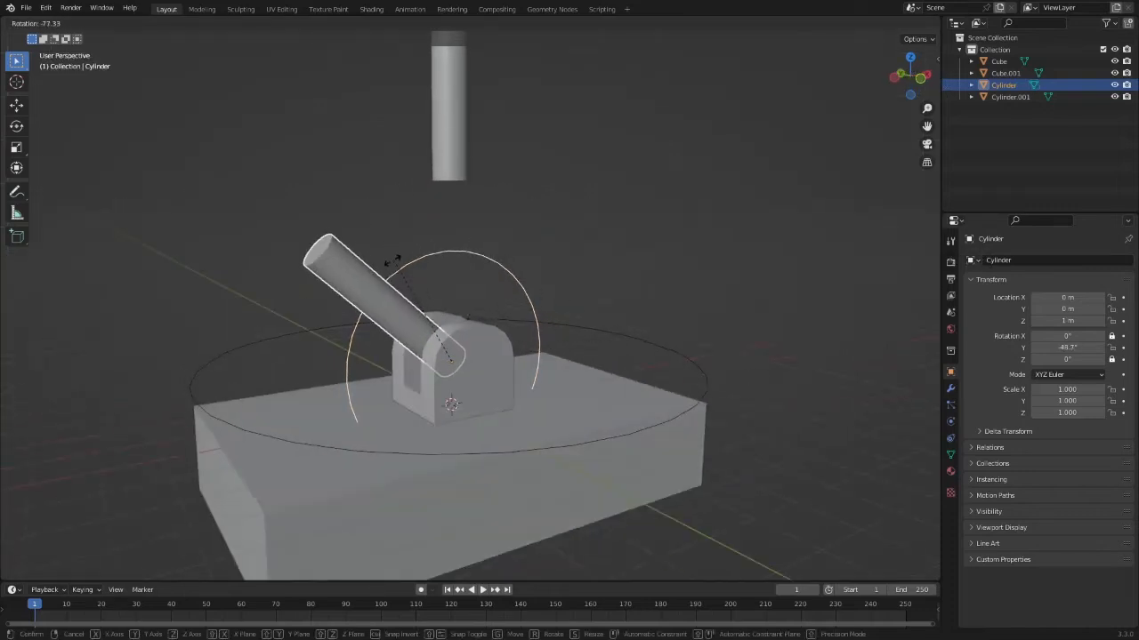
{"action": "key", "text": "Escape"}
{"action": "scroll", "coordinate": [646, 265], "scroll_direction": "down", "scroll_amount": 4}
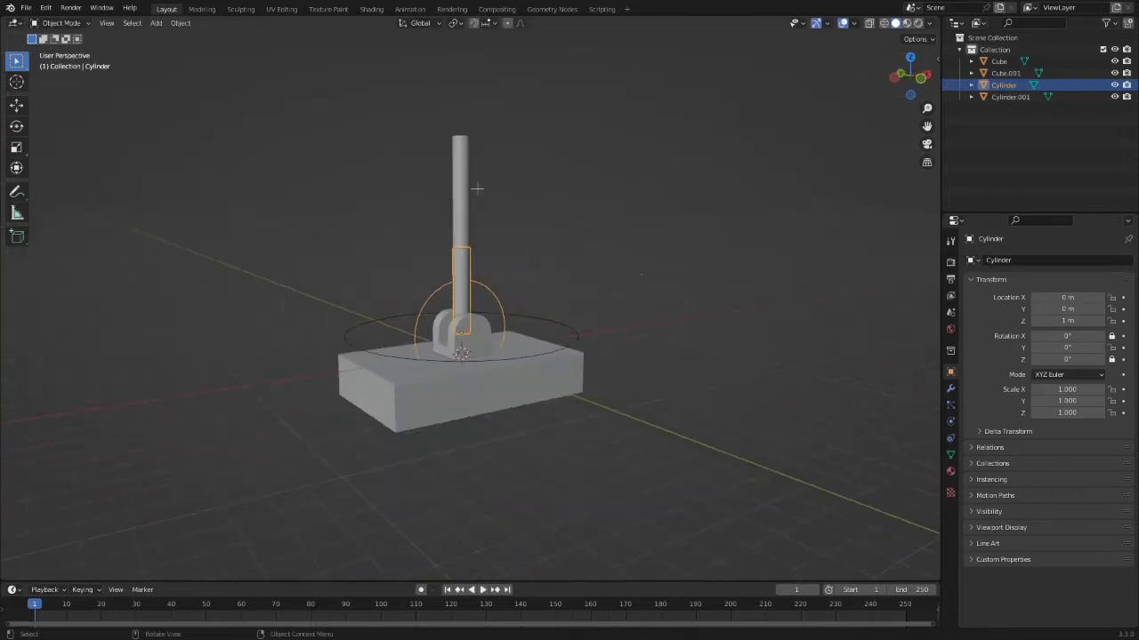
Step: Add a circle to the upper cylinder's mesh in Edit Mode and raise it 5 m along Z to the cylinder's origin
{"action": "left_click", "coordinate": [456, 188]}
{"action": "left_click", "coordinate": [922, 80]}
{"action": "key", "text": "ctrl+Tab"}
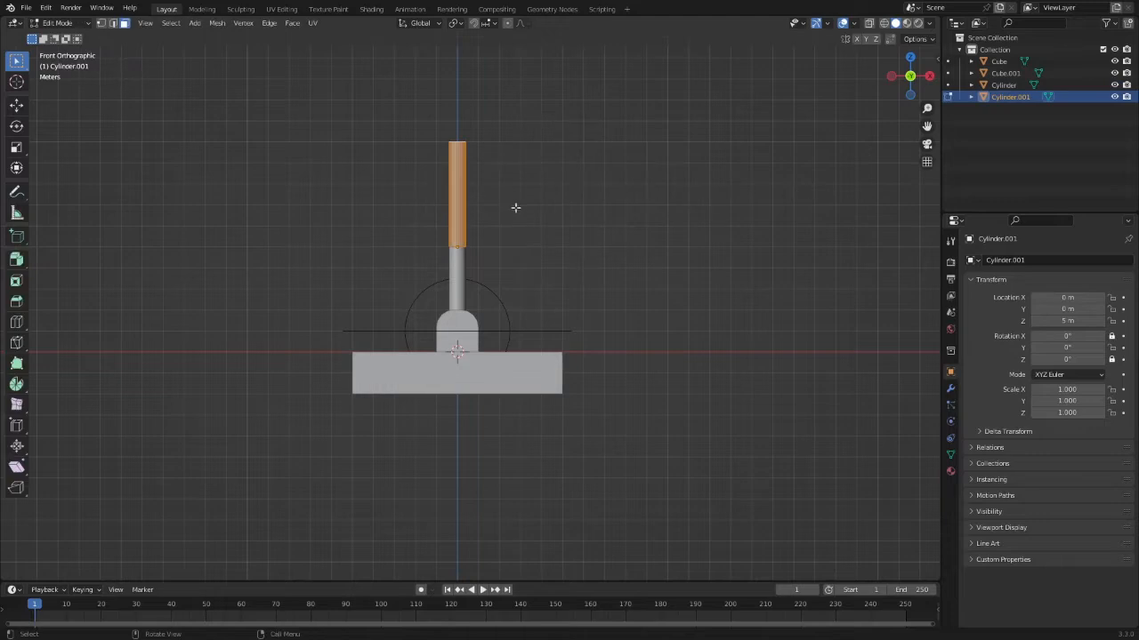
{"action": "key", "text": "shift+a"}
{"action": "left_click", "coordinate": [599, 217]}
{"action": "key", "text": "g"}
{"action": "key", "text": "z"}
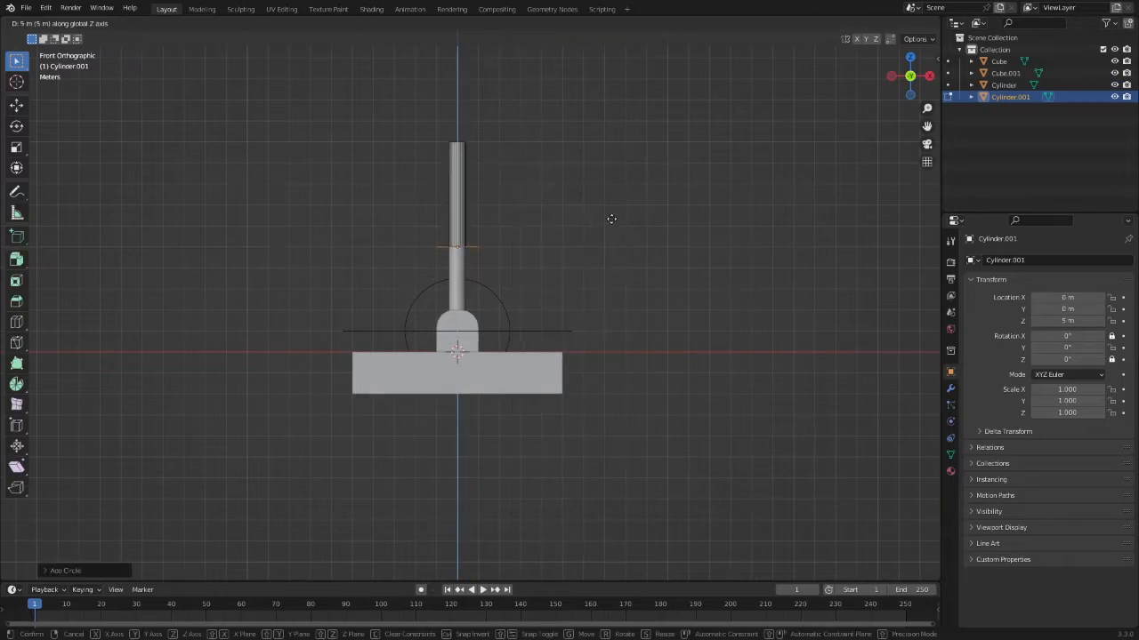
{"action": "key", "text": "Return"}
Step: Rotate the upper cylinder's circle upright in side view and return to Object Mode
{"action": "key", "text": "KP_3"}
{"action": "key", "text": "r"}
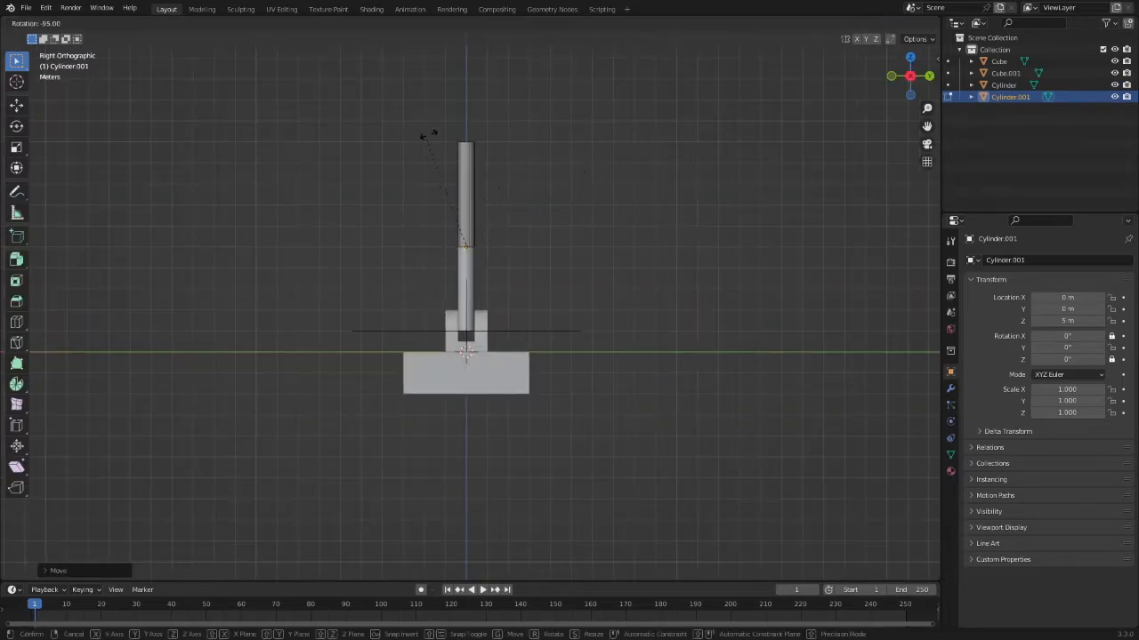
{"action": "left_click", "coordinate": [438, 135]}
{"action": "left_click", "coordinate": [891, 76]}
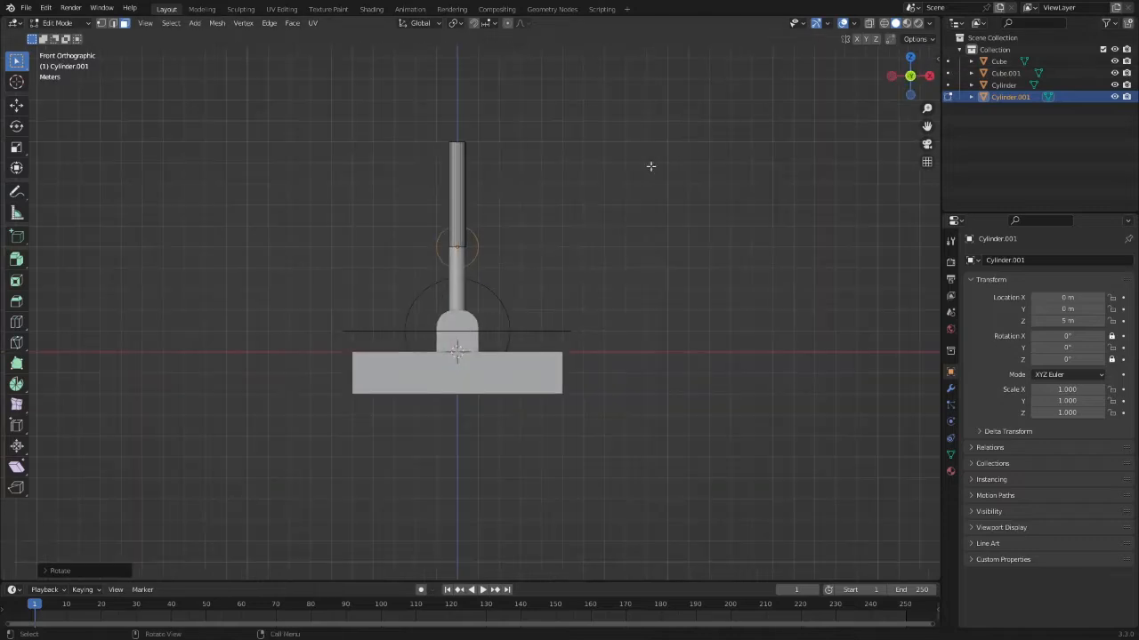
{"action": "key", "text": "Tab"}
Step: Duplicate the upper cylinder with its circle handle along Z, placing the copy on top of the arm at Z 10 m
{"action": "middle_click_drag", "start_coordinate": [500, 208], "coordinate": [515, 319], "text": "shift"}
{"action": "scroll", "coordinate": [536, 365], "scroll_direction": "up", "scroll_amount": 3}
{"action": "key", "text": "shift+d"}
{"action": "key", "text": "z"}
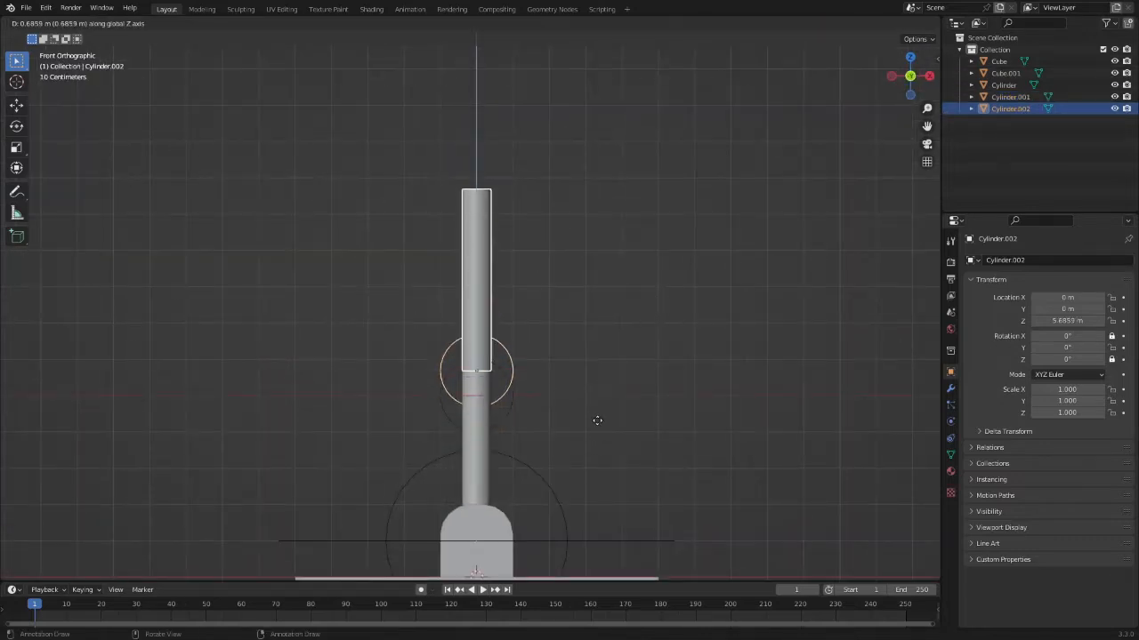
{"action": "key", "text": "Return"}
{"action": "scroll", "coordinate": [600, 267], "scroll_direction": "down", "scroll_amount": 4}
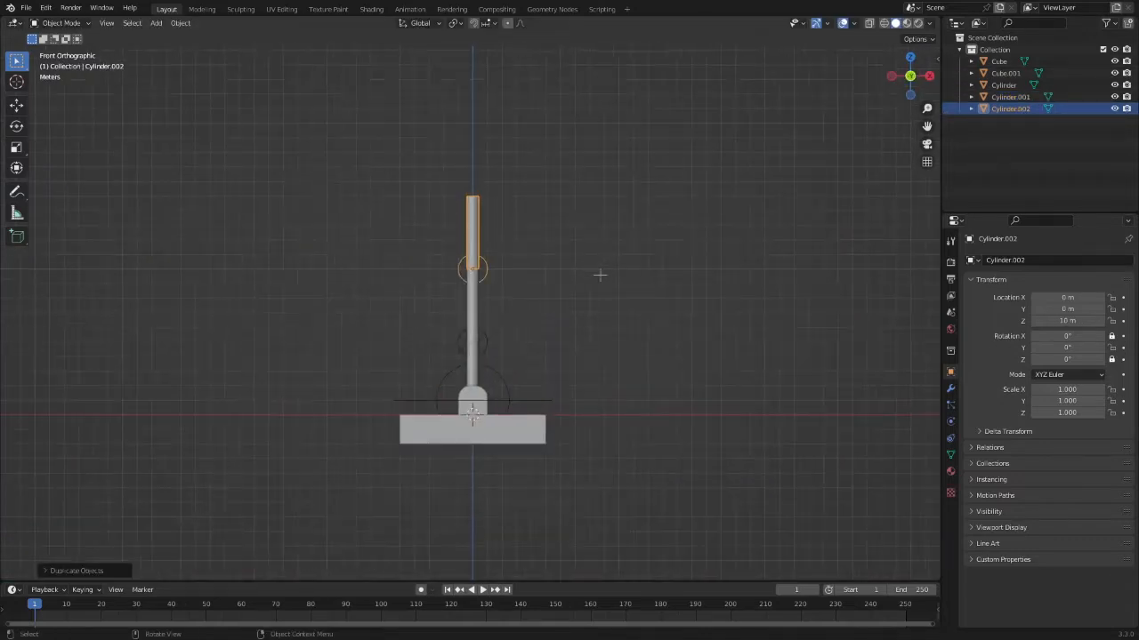
Step: Test the rotation of the middle and topmost arm cylinders in turn, cancelling each rotation
{"action": "middle_click_drag", "start_coordinate": [599, 267], "coordinate": [589, 320]}
{"action": "left_click", "coordinate": [573, 305]}
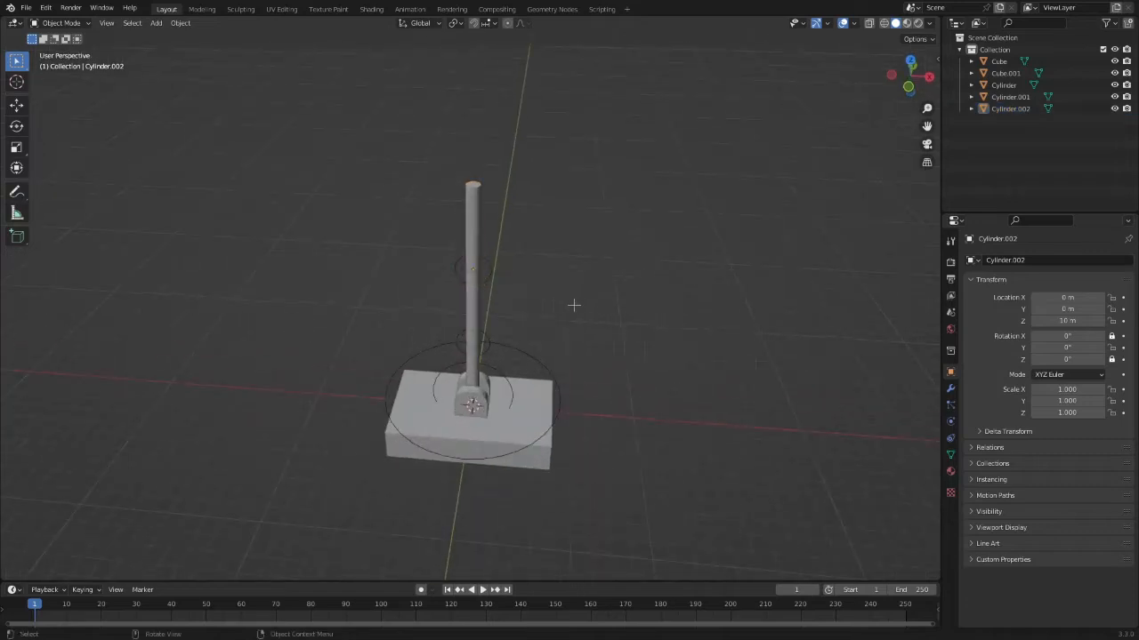
{"action": "left_click", "coordinate": [481, 325]}
{"action": "key", "text": "r"}
{"action": "right_click", "coordinate": [486, 270]}
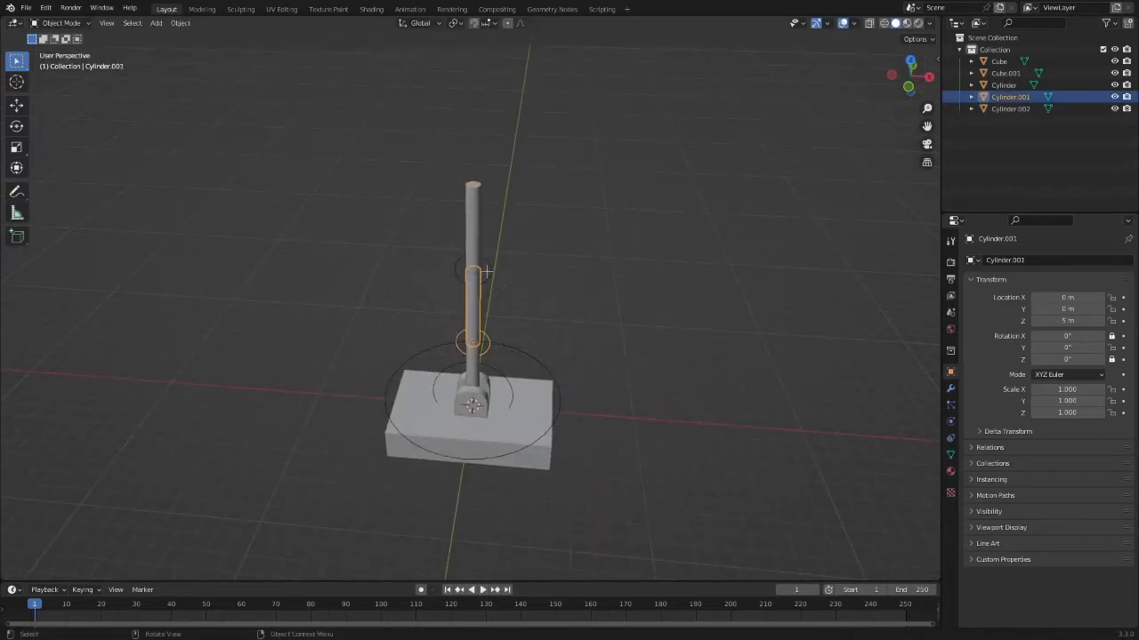
{"action": "left_click", "coordinate": [472, 227]}
{"action": "key", "text": "r"}
{"action": "right_click", "coordinate": [583, 331]}
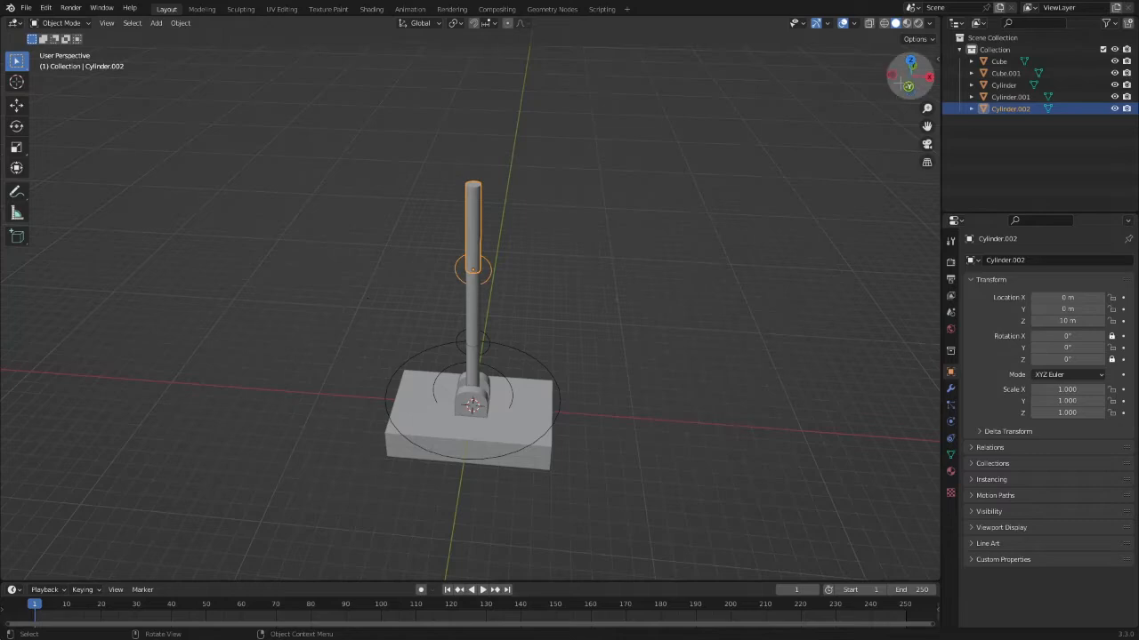
Step: Add a new cube at the world origin and isolate it in Local View
{"action": "left_click", "coordinate": [907, 85]}
{"action": "middle_click_drag", "start_coordinate": [534, 183], "coordinate": [517, 333], "text": "shift"}
{"action": "scroll", "coordinate": [511, 364], "scroll_direction": "up", "scroll_amount": 6}
{"action": "middle_click_drag", "start_coordinate": [510, 371], "coordinate": [514, 133], "text": "shift"}
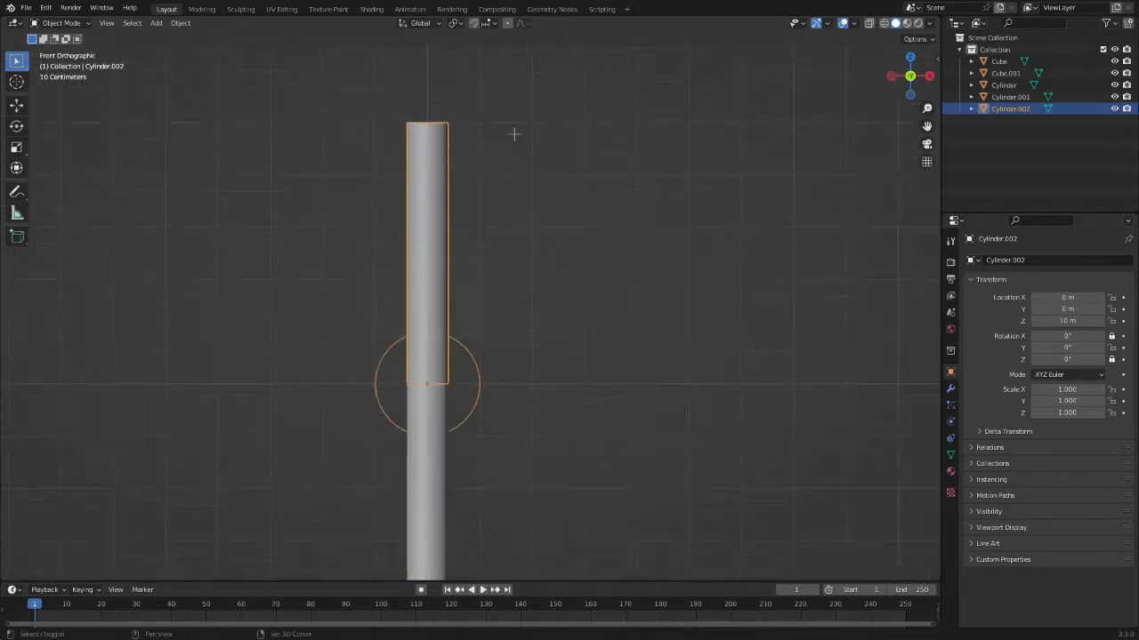
{"action": "scroll", "coordinate": [516, 151], "scroll_direction": "down", "scroll_amount": 5}
{"action": "left_click", "coordinate": [524, 172]}
{"action": "key", "text": "shift+a"}
{"action": "mouse_move", "coordinate": [525, 174]}
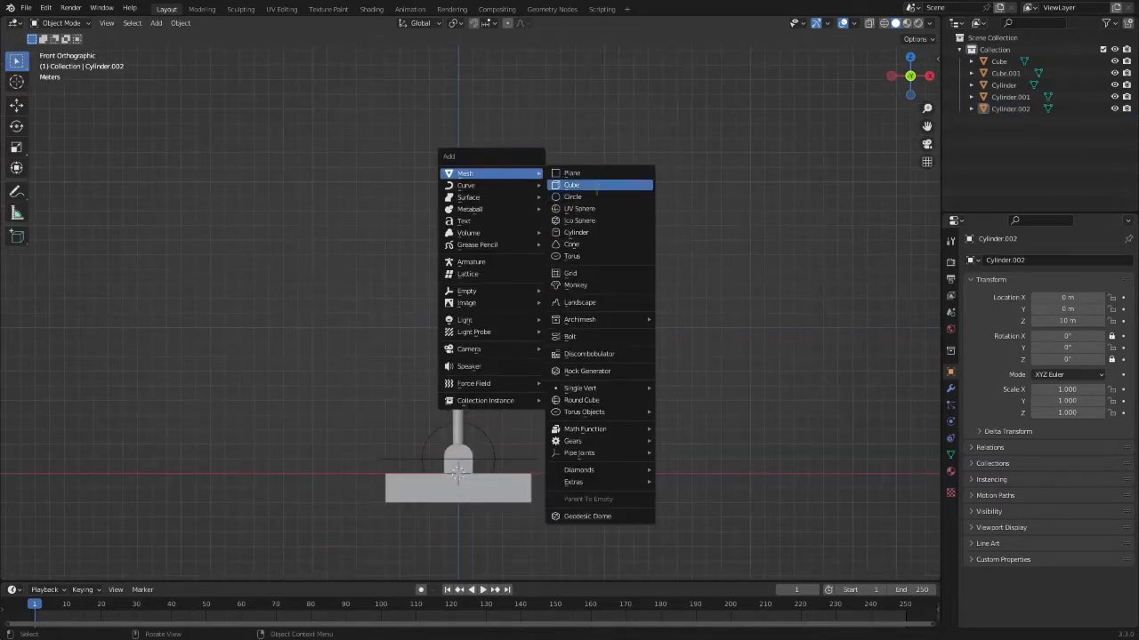
{"action": "left_click", "coordinate": [596, 186]}
{"action": "key", "text": "slash"}
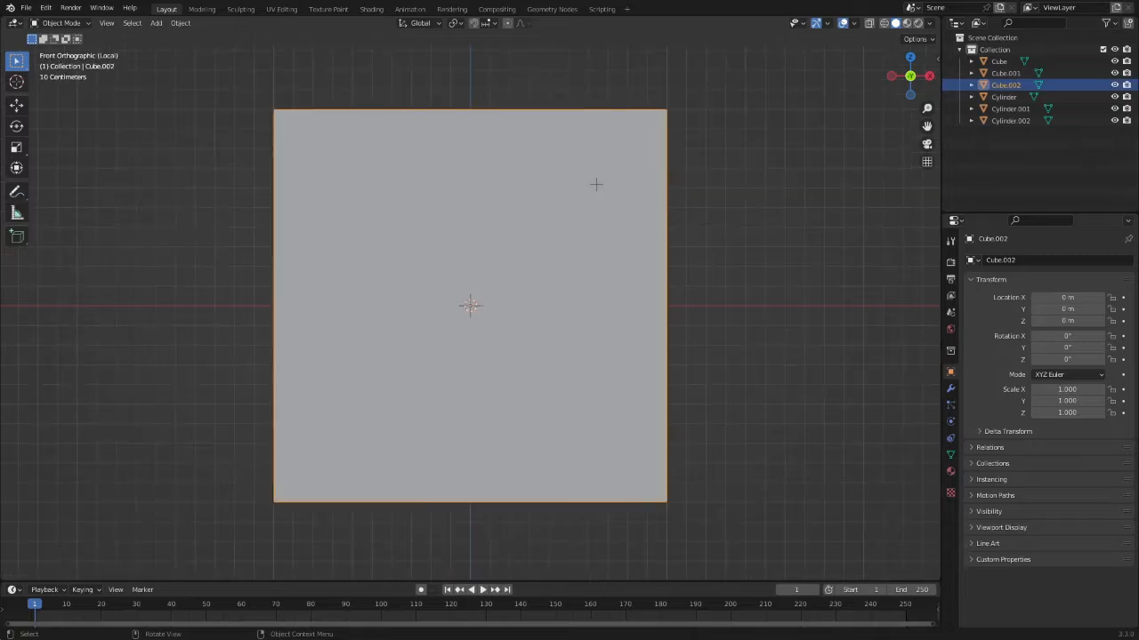
{"action": "middle_click_drag", "start_coordinate": [605, 153], "coordinate": [729, 190]}
{"action": "left_click", "coordinate": [905, 64]}
{"action": "scroll", "coordinate": [839, 106], "scroll_direction": "down", "scroll_amount": 6}
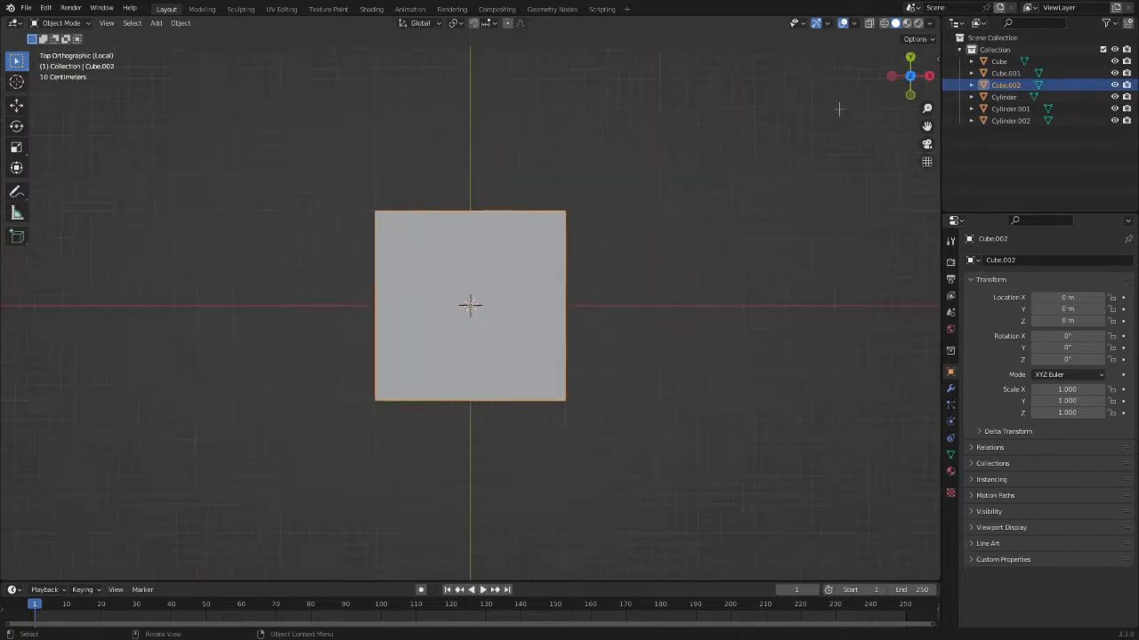
{"action": "key", "text": "ctrl+Tab"}
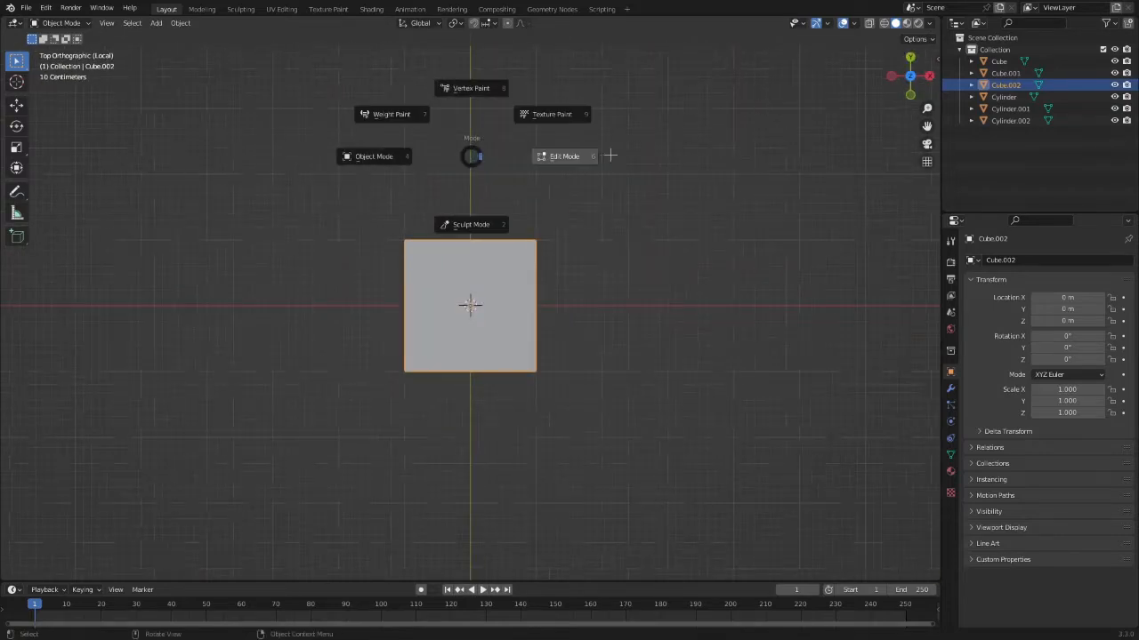
{"action": "left_click", "coordinate": [367, 155]}
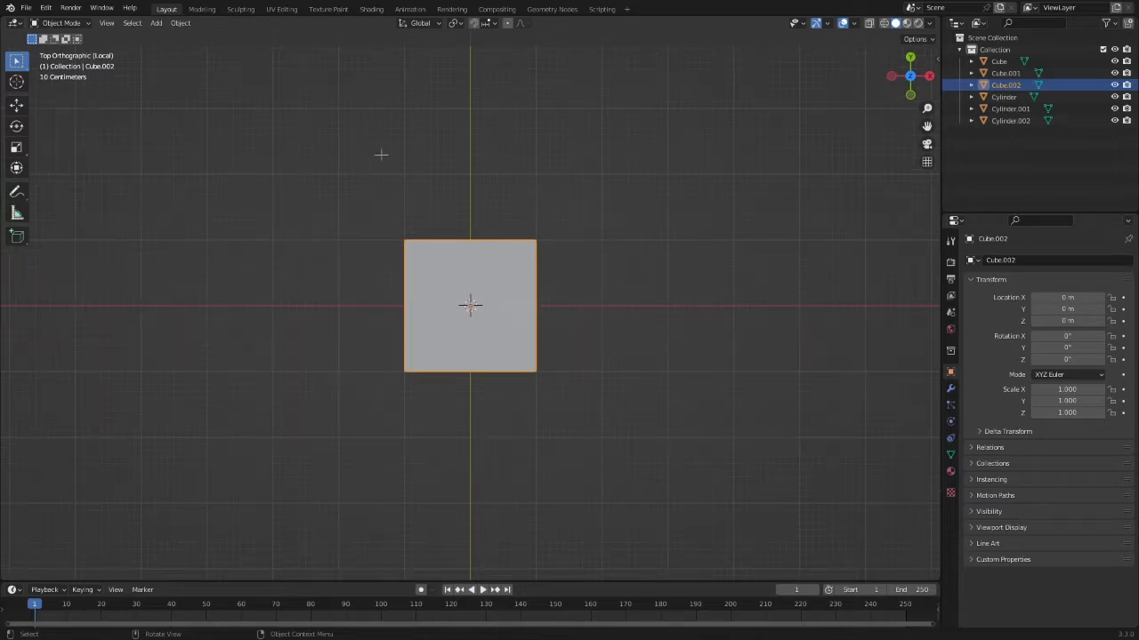
{"action": "middle_click_drag", "start_coordinate": [492, 158], "coordinate": [644, 123]}
{"action": "left_click", "coordinate": [909, 68]}
{"action": "key", "text": "g"}
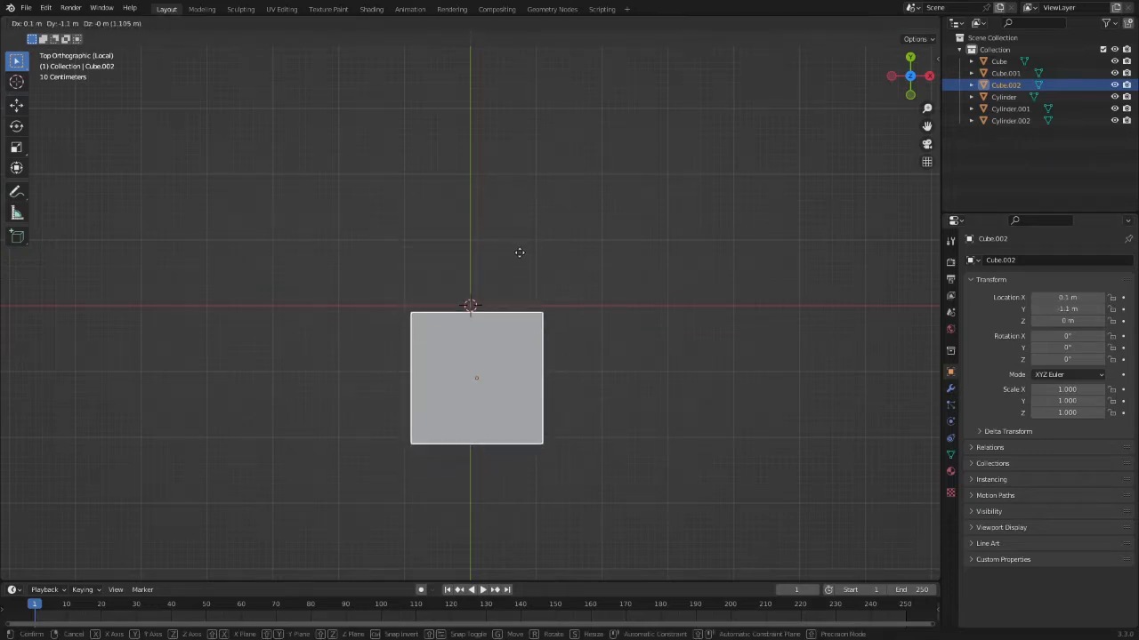
{"action": "right_click", "coordinate": [539, 218]}
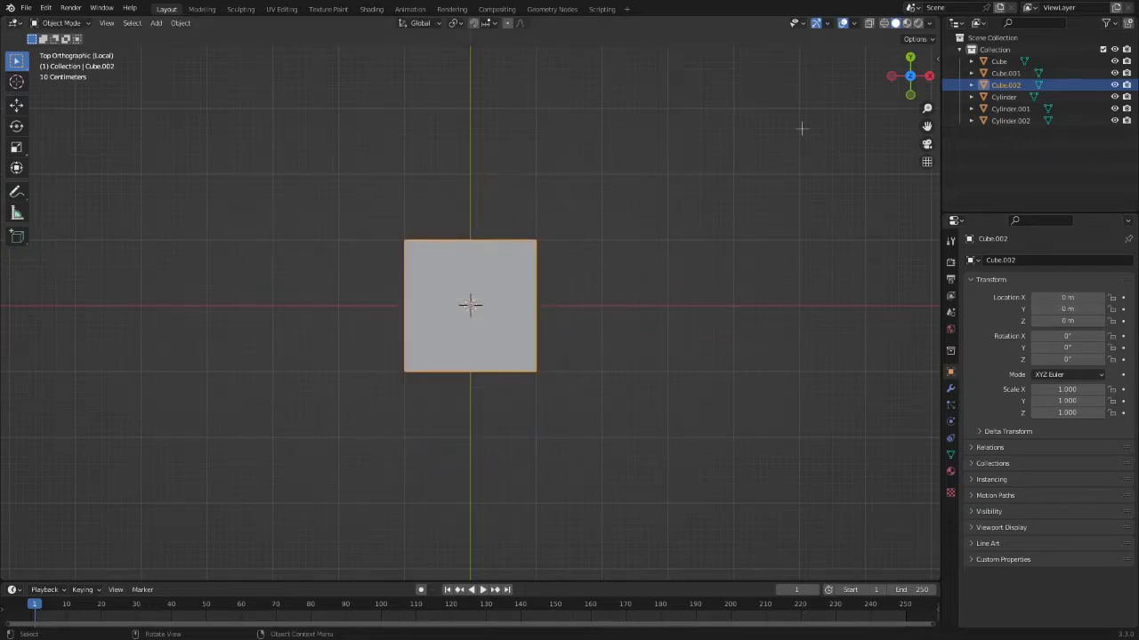
Step: Add a Mirror modifier to the isolated cube and switch the cube to Edit Mode
{"action": "left_click", "coordinate": [950, 387]}
{"action": "left_click", "coordinate": [1006, 261]}
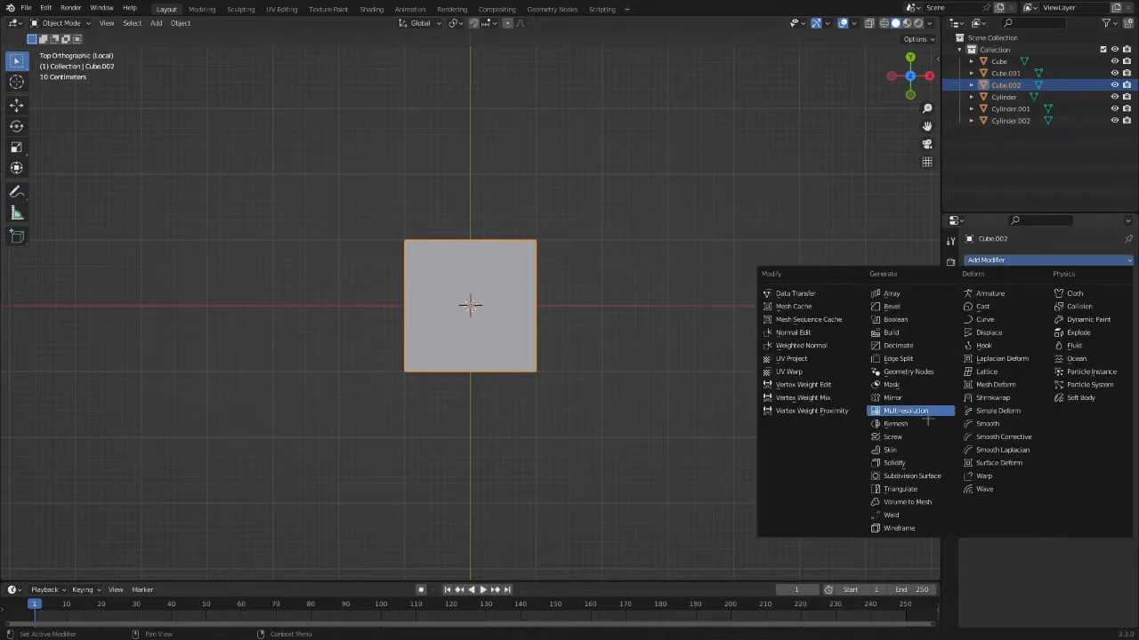
{"action": "left_click", "coordinate": [892, 398]}
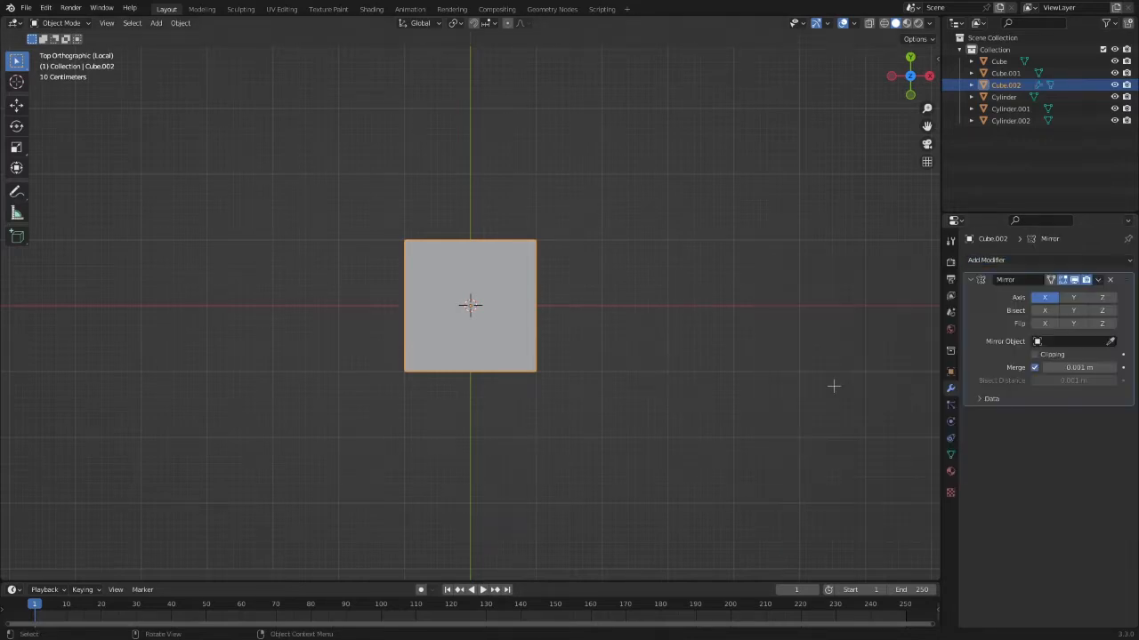
{"action": "middle_click_drag", "start_coordinate": [834, 386], "coordinate": [1079, 351]}
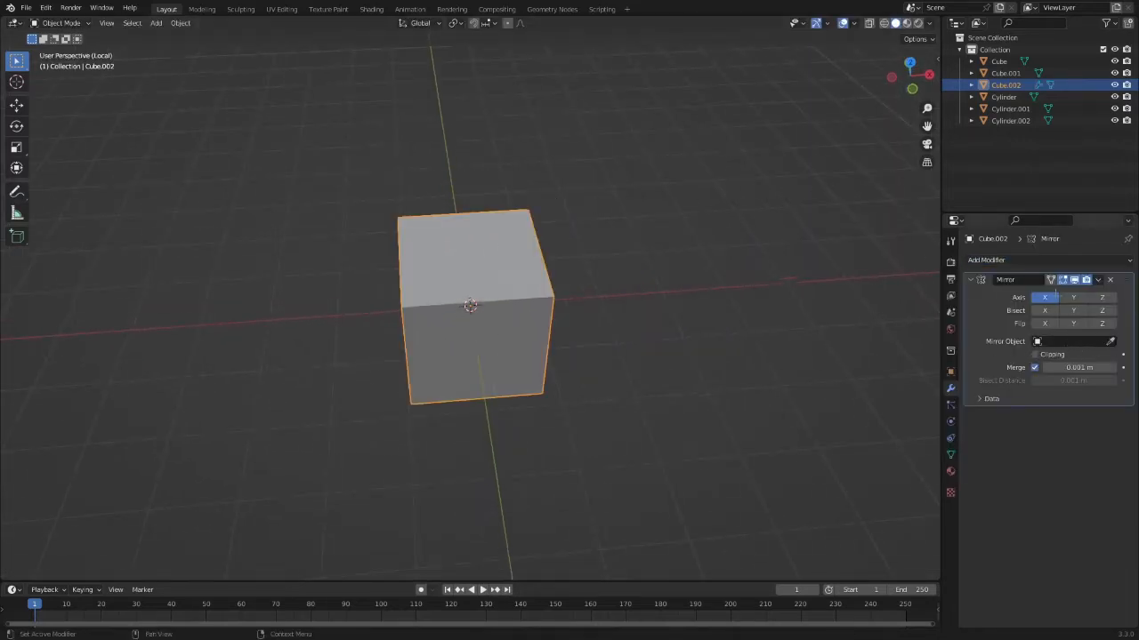
{"action": "key", "text": "ctrl+Tab"}
{"action": "left_click", "coordinate": [667, 170]}
{"action": "key", "text": "g"}
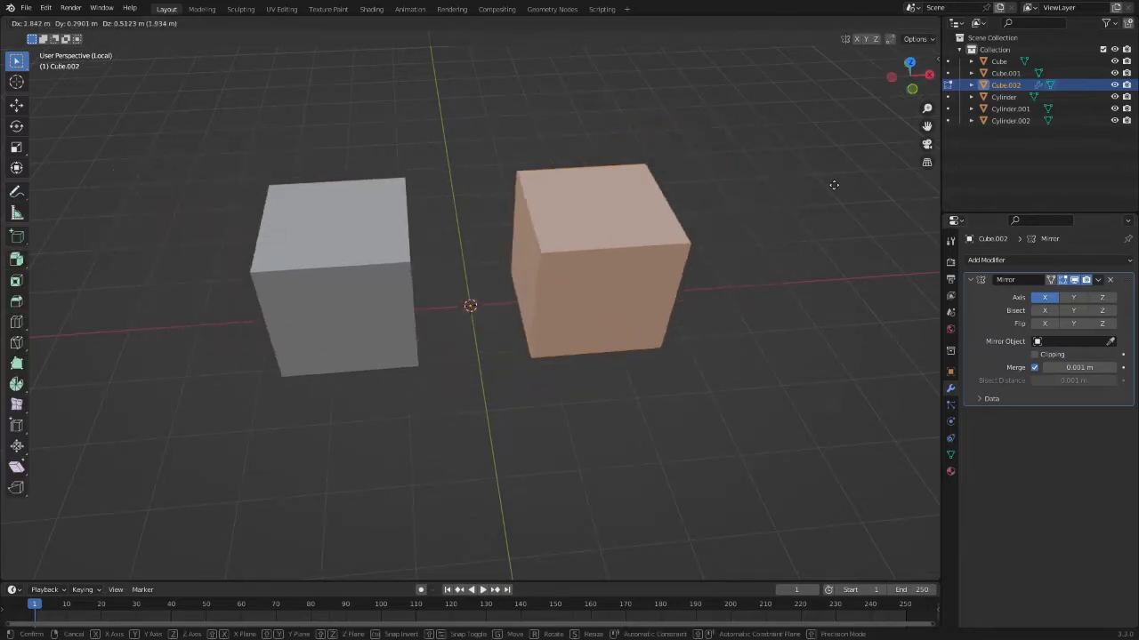
{"action": "right_click", "coordinate": [814, 210]}
{"action": "key", "text": "KP_1"}
{"action": "key", "text": "g"}
{"action": "key", "text": "x"}
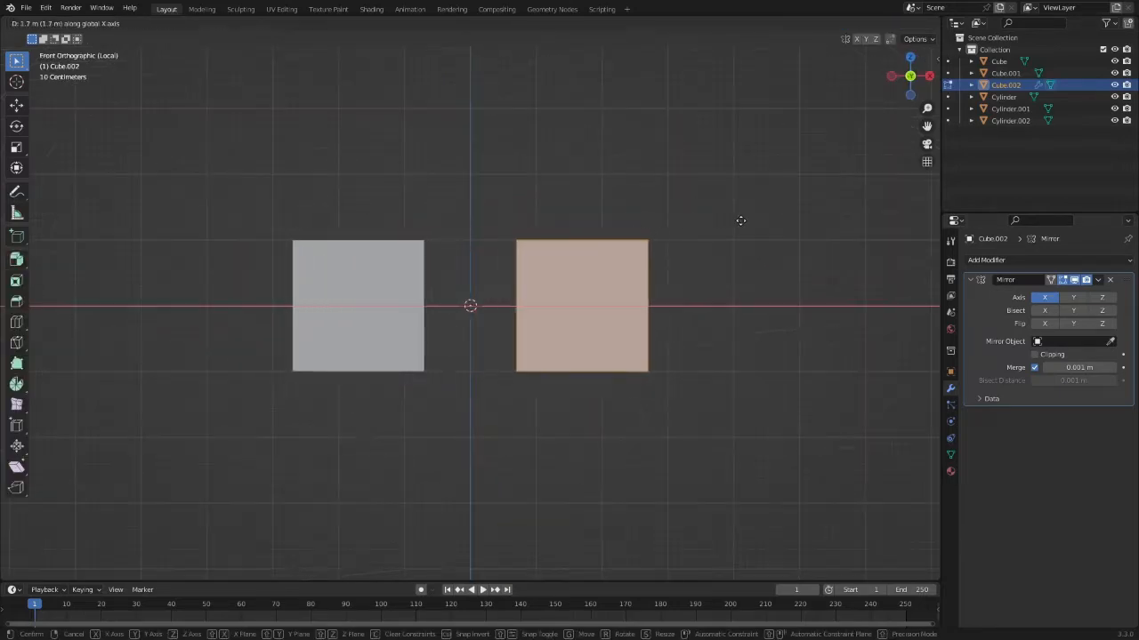
{"action": "right_click", "coordinate": [757, 229]}
Step: Move the cube's mesh about 2 m along X away from its origin and enable Clipping in the Mirror modifier
{"action": "scroll", "coordinate": [783, 231], "scroll_direction": "down", "scroll_amount": 4}
{"action": "key", "text": "g"}
{"action": "key", "text": "x"}
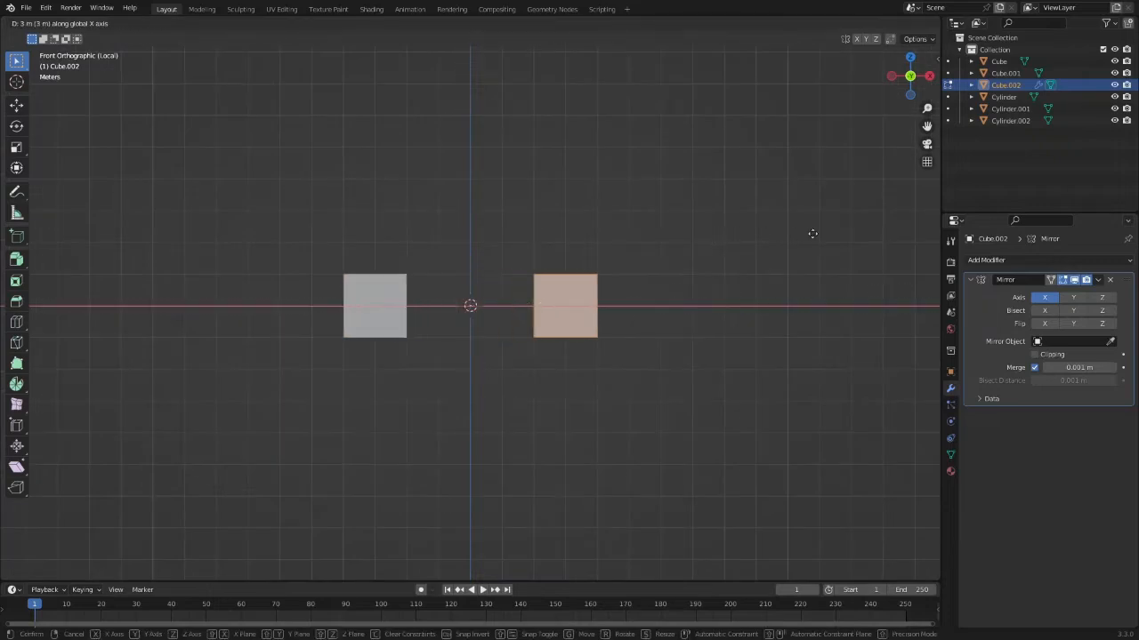
{"action": "left_click", "coordinate": [765, 237]}
{"action": "middle_click_drag", "start_coordinate": [757, 237], "coordinate": [839, 243]}
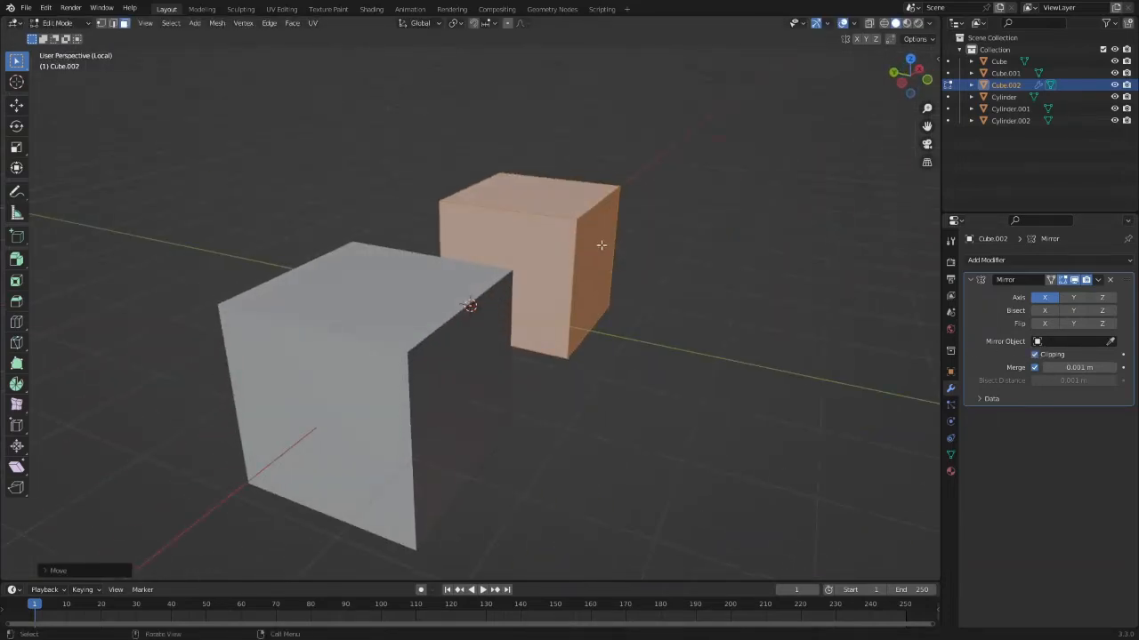
Step: Examine the cube and its mirrored copy from several angles
{"action": "middle_click_drag", "start_coordinate": [602, 245], "coordinate": [762, 253]}
{"action": "left_click", "coordinate": [915, 67]}
{"action": "middle_click_drag", "start_coordinate": [727, 171], "coordinate": [724, 210]}
{"action": "key", "text": "b"}
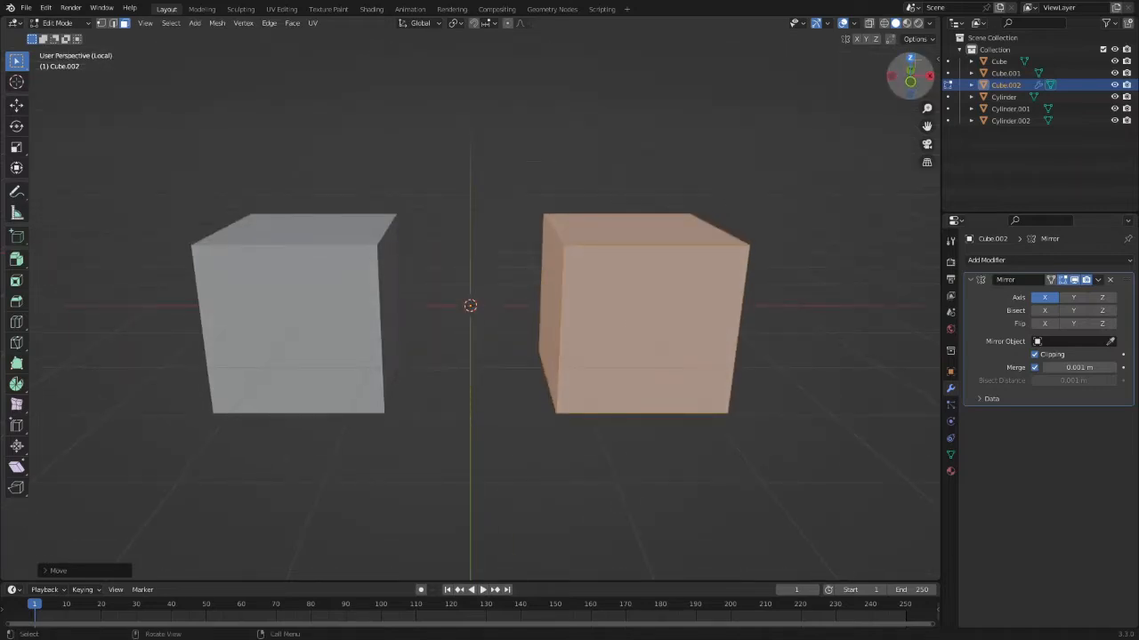
{"action": "left_click", "coordinate": [911, 60]}
{"action": "middle_click_drag", "start_coordinate": [816, 123], "coordinate": [574, 67]}
{"action": "scroll", "coordinate": [574, 67], "scroll_direction": "down", "scroll_amount": 3}
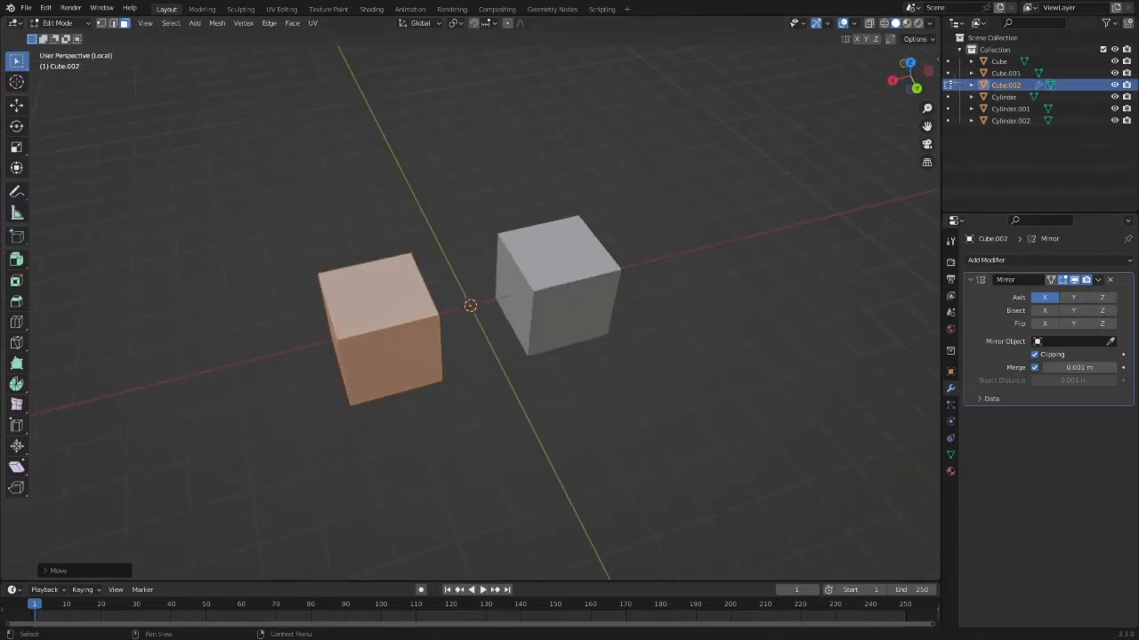
Step: Turn on X-ray in top view and box-select the original cube's +Y side face in face select mode
{"action": "left_click", "coordinate": [909, 62]}
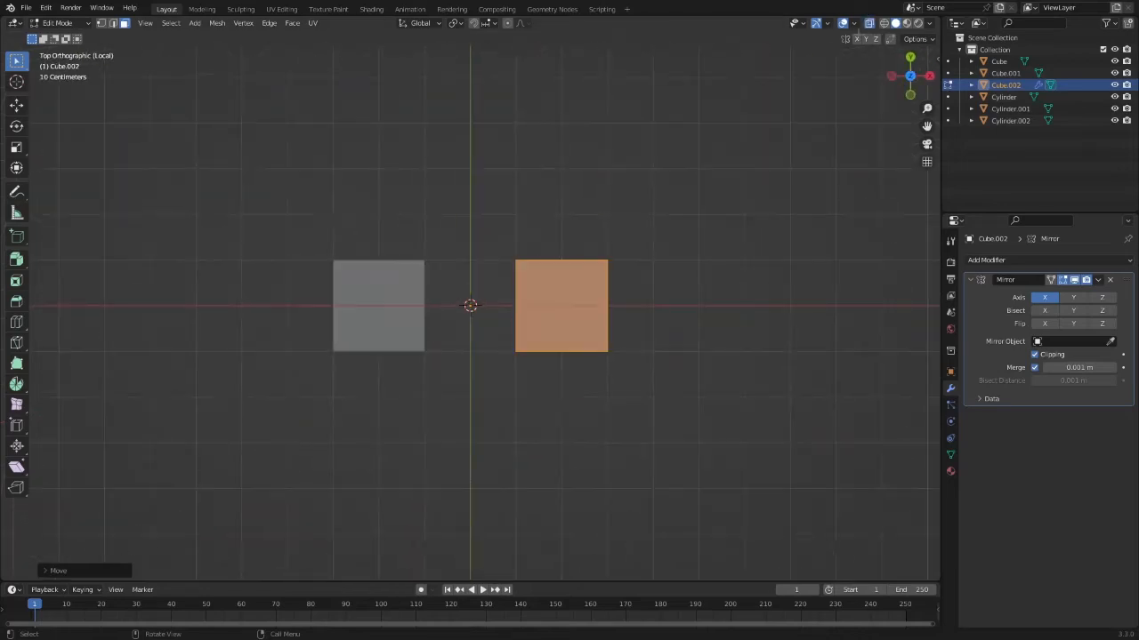
{"action": "scroll", "coordinate": [718, 204], "scroll_direction": "up", "scroll_amount": 3}
{"action": "left_click", "coordinate": [100, 22]}
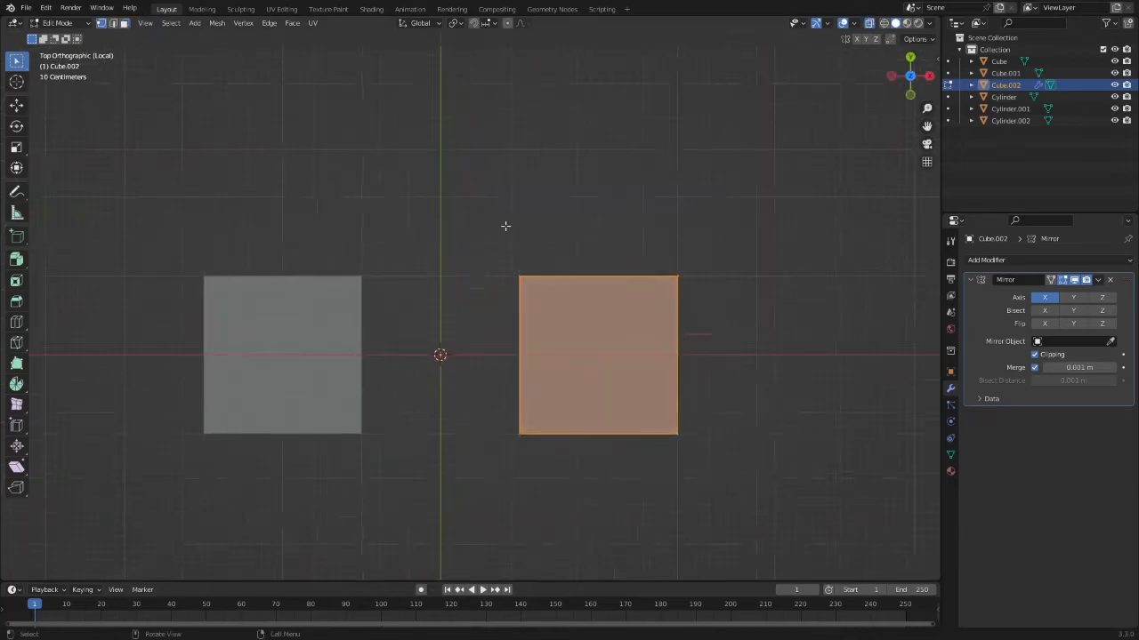
{"action": "left_click", "coordinate": [126, 23]}
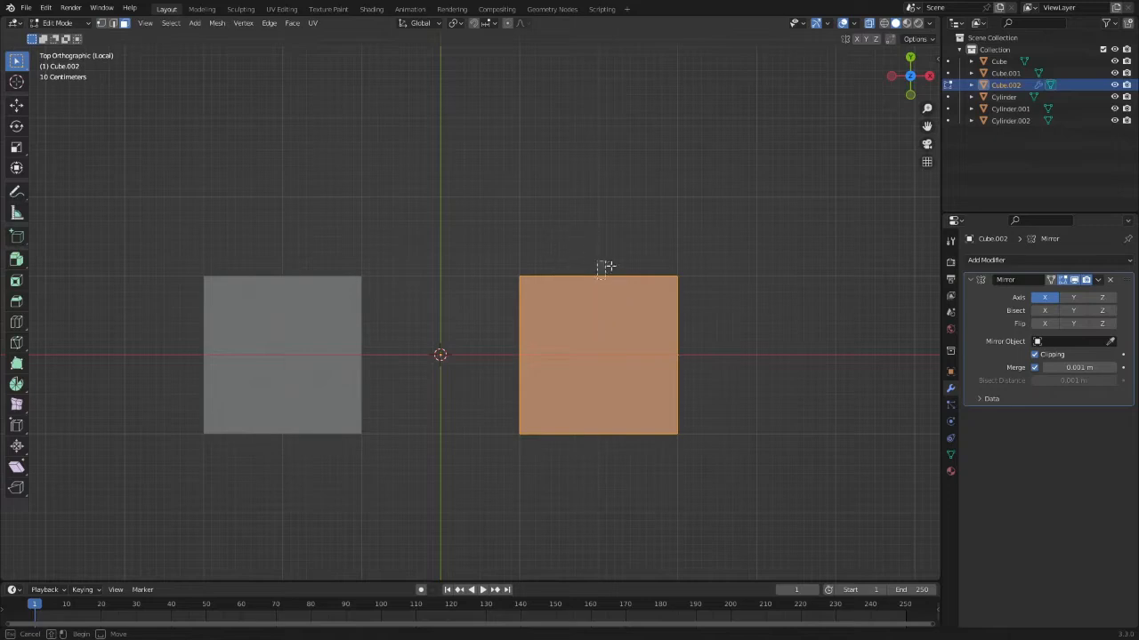
{"action": "left_click_drag", "start_coordinate": [612, 266], "coordinate": [624, 278]}
{"action": "left_click_drag", "start_coordinate": [557, 223], "coordinate": [624, 308]}
{"action": "key", "text": "g"}
{"action": "right_click", "coordinate": [605, 210]}
Step: Move the selected +Y face about 0.74 m along X and -1.01 m along Y to slant the cube
{"action": "middle_click_drag", "start_coordinate": [633, 240], "coordinate": [639, 314], "text": "shift"}
{"action": "scroll", "coordinate": [647, 325], "scroll_direction": "down", "scroll_amount": 2}
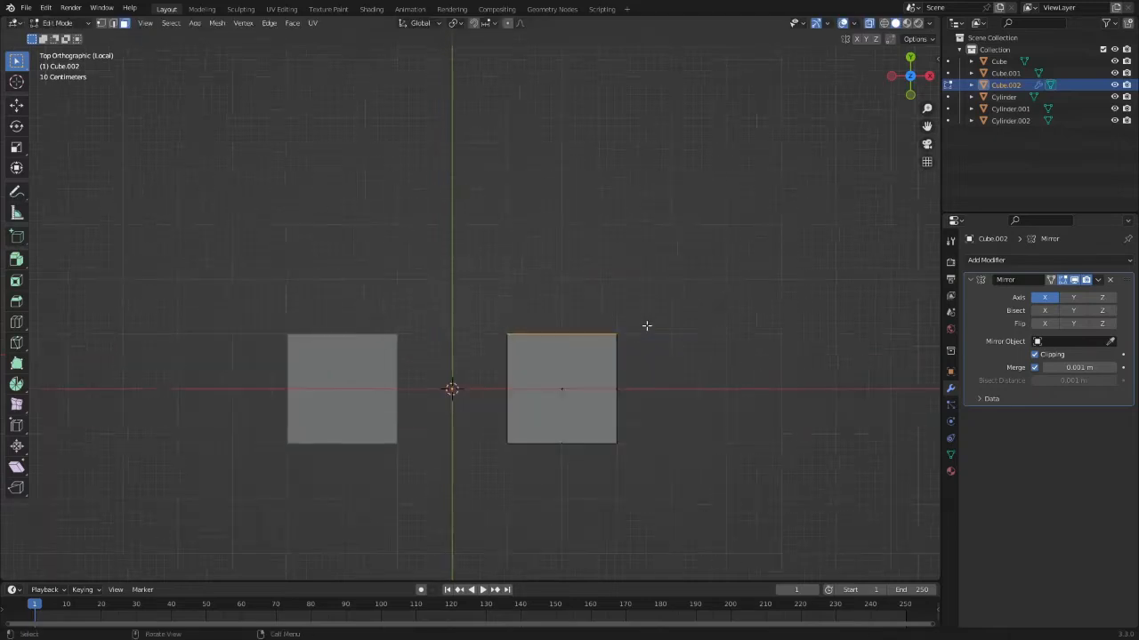
{"action": "scroll", "coordinate": [647, 325], "scroll_direction": "down", "scroll_amount": 1}
{"action": "key", "text": "g"}
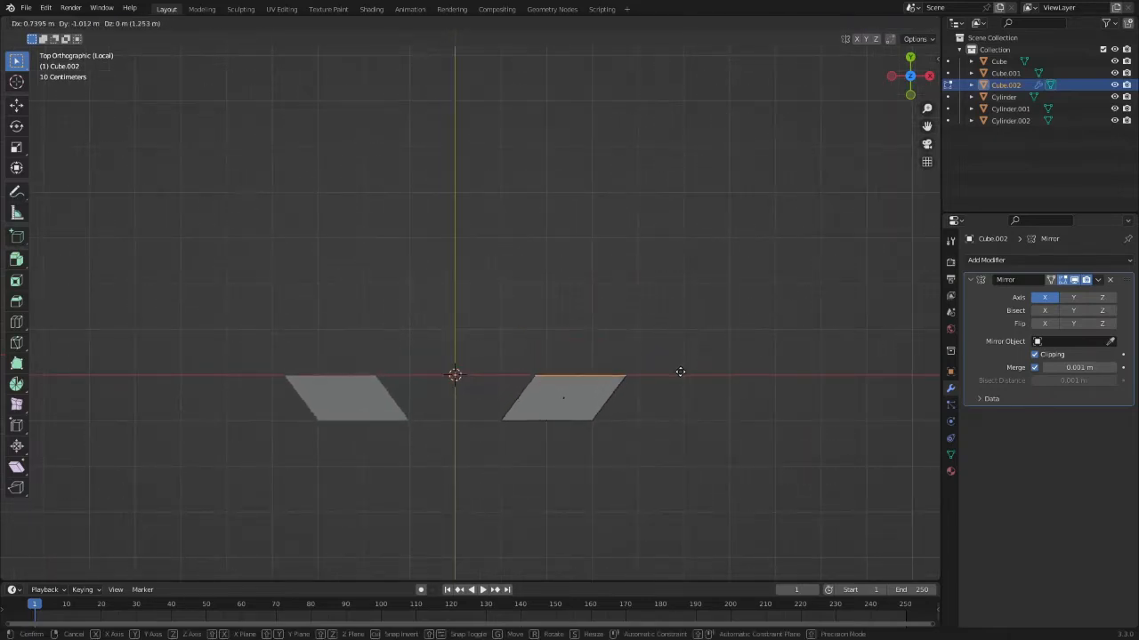
{"action": "left_click", "coordinate": [680, 371]}
Step: Extrude the slanted cube's +Y face into two more segments, bending the second toward the mirror axis with its end rotated about -33°
{"action": "key", "text": "e"}
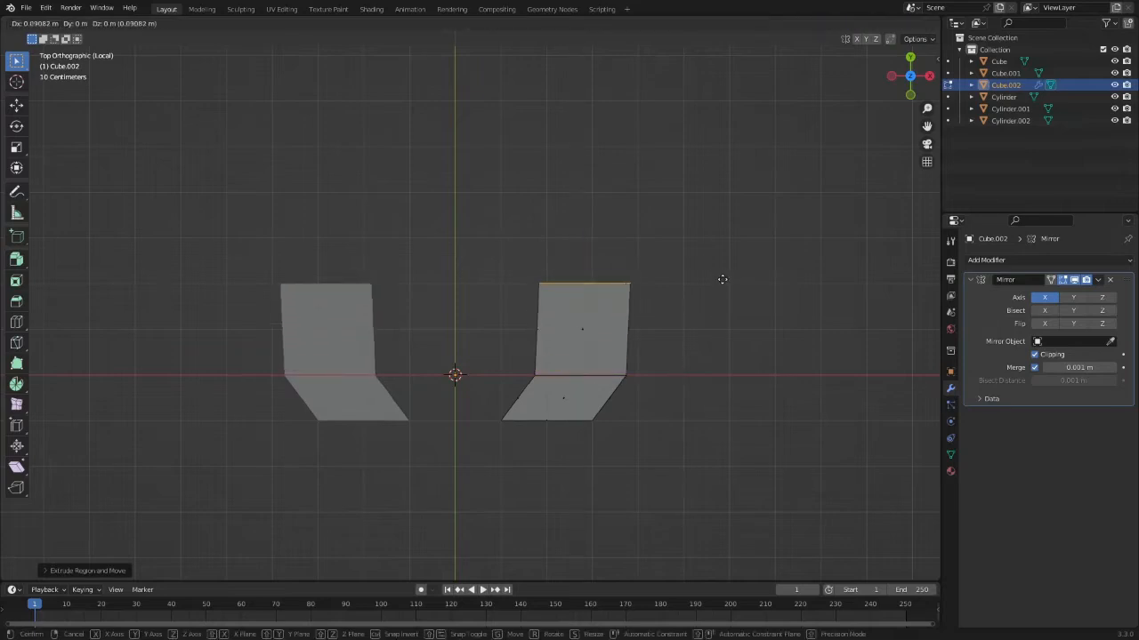
{"action": "left_click", "coordinate": [721, 287]}
{"action": "key", "text": "e"}
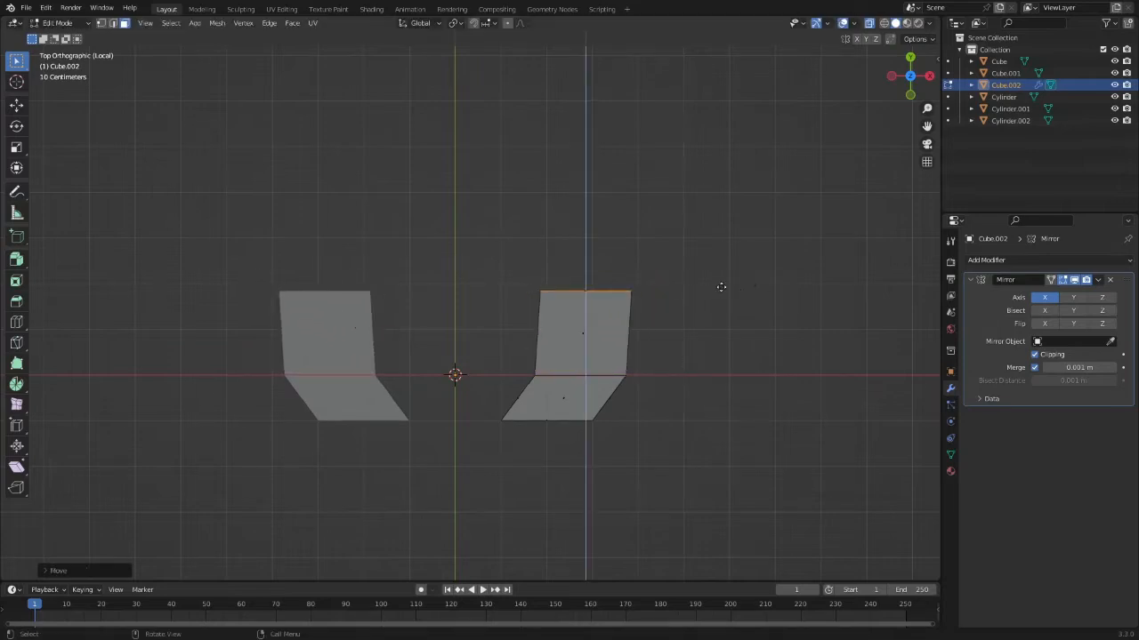
{"action": "left_click", "coordinate": [725, 198]}
{"action": "key", "text": "g"}
{"action": "left_click", "coordinate": [668, 172]}
{"action": "key", "text": "r"}
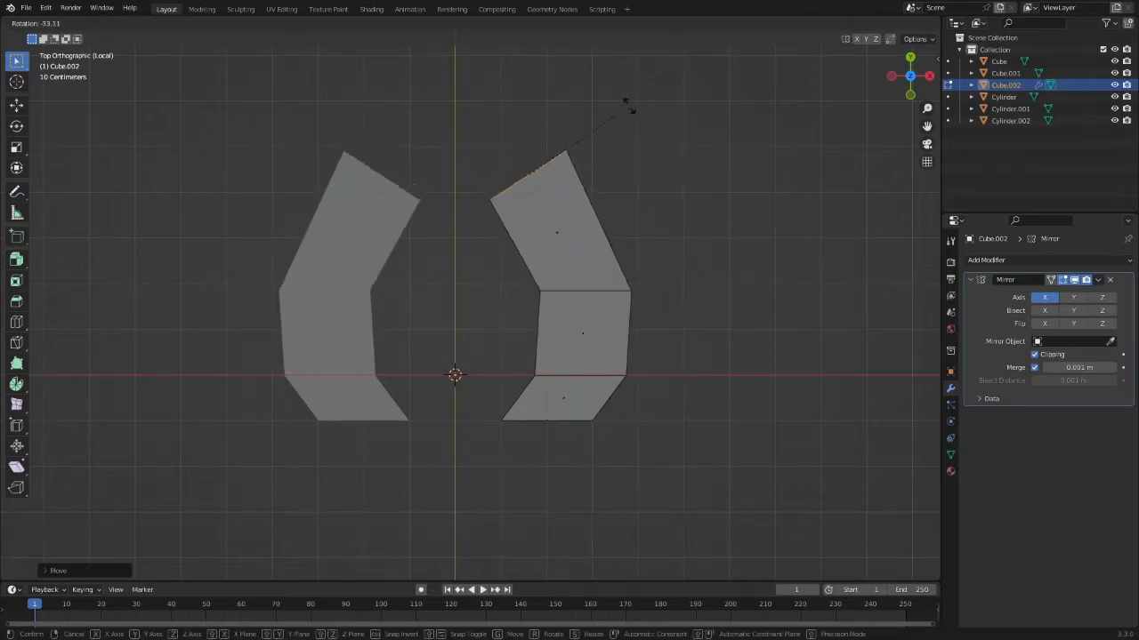
{"action": "left_click", "coordinate": [619, 97]}
Step: Extrude a tapered fingertip from the end face and add a short last segment with its end face turned toward the mirror axis
{"action": "key", "text": "e"}
{"action": "left_click", "coordinate": [591, 62]}
{"action": "key", "text": "s"}
{"action": "left_click", "coordinate": [544, 105]}
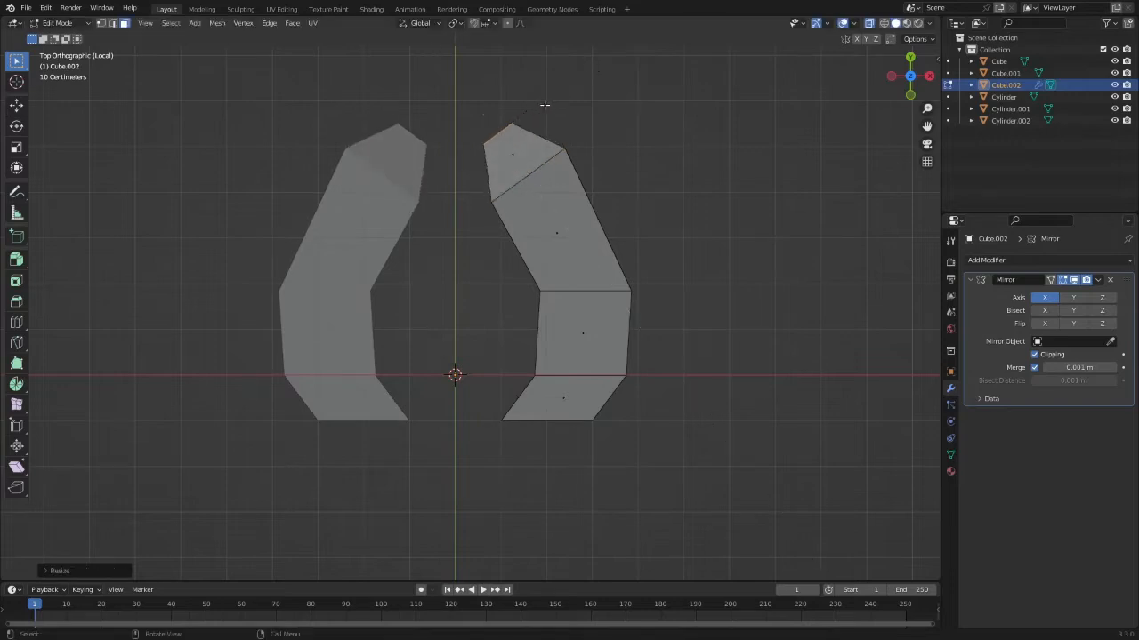
{"action": "key", "text": "r"}
{"action": "left_click", "coordinate": [534, 115]}
{"action": "key", "text": "e"}
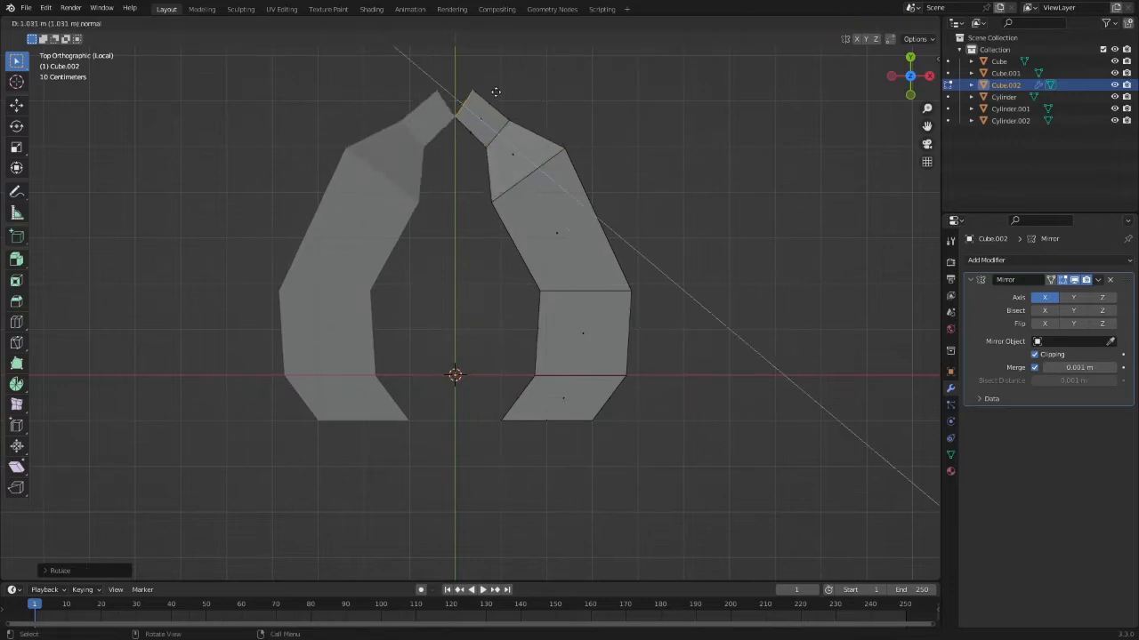
{"action": "left_click", "coordinate": [517, 108]}
{"action": "key", "text": "r"}
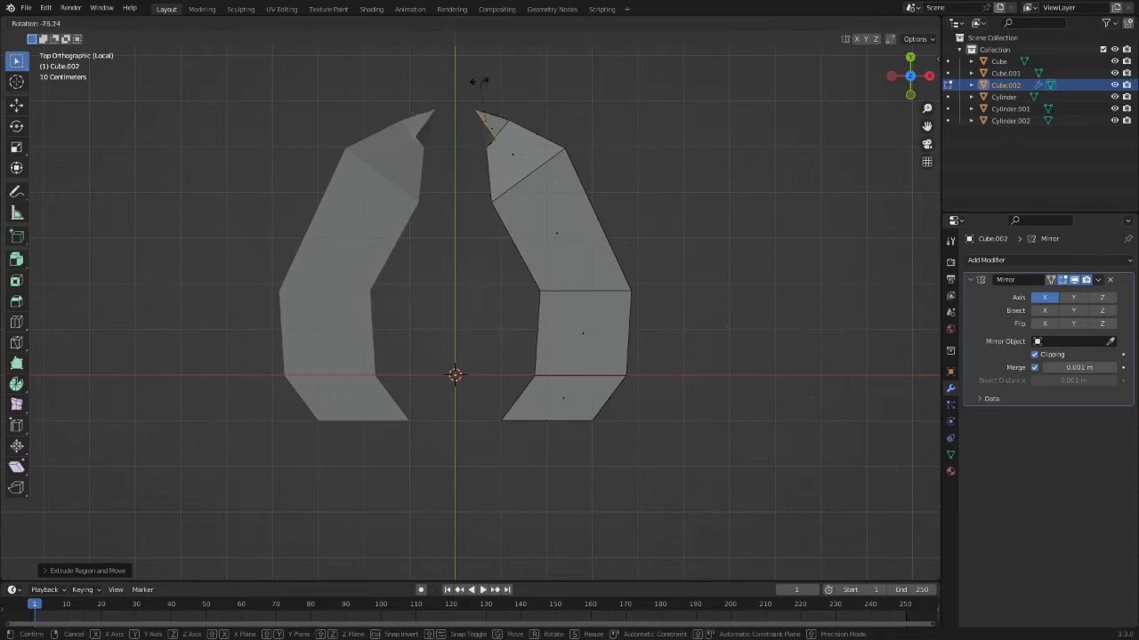
{"action": "left_click", "coordinate": [494, 105]}
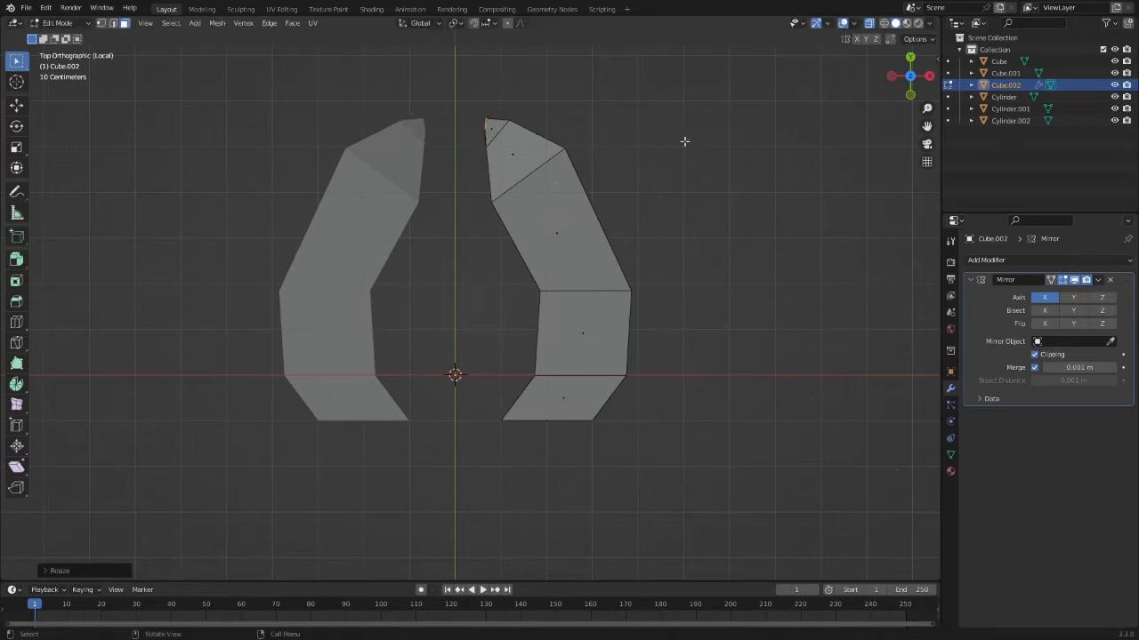
Step: Undo all the finger extrusions back to the slanted cube
{"action": "middle_click_drag", "start_coordinate": [681, 142], "coordinate": [704, 127]}
{"action": "key", "text": "ctrl+z"}
{"action": "key", "text": "ctrl+z"}
{"action": "key", "text": "ctrl+z"}
{"action": "key", "text": "ctrl+z"}
{"action": "key", "text": "ctrl+z"}
{"action": "key", "text": "ctrl+z"}
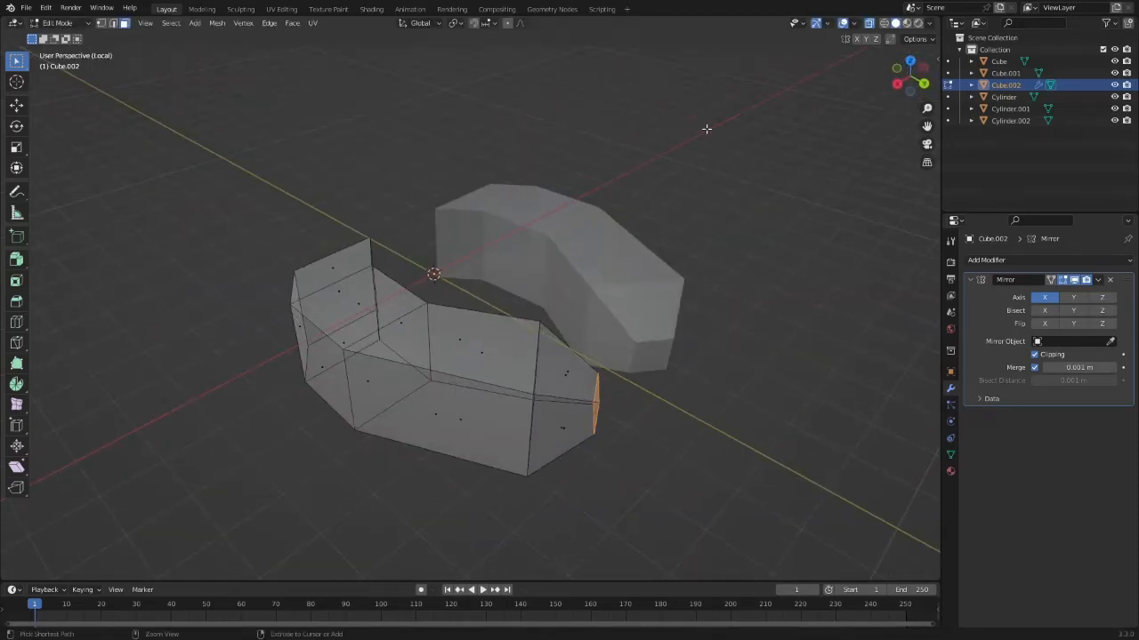
{"action": "key", "text": "ctrl+z"}
Step: Return to Object Mode and delete the slanted cube with its Mirror modifier
{"action": "key", "text": "ctrl+Tab"}
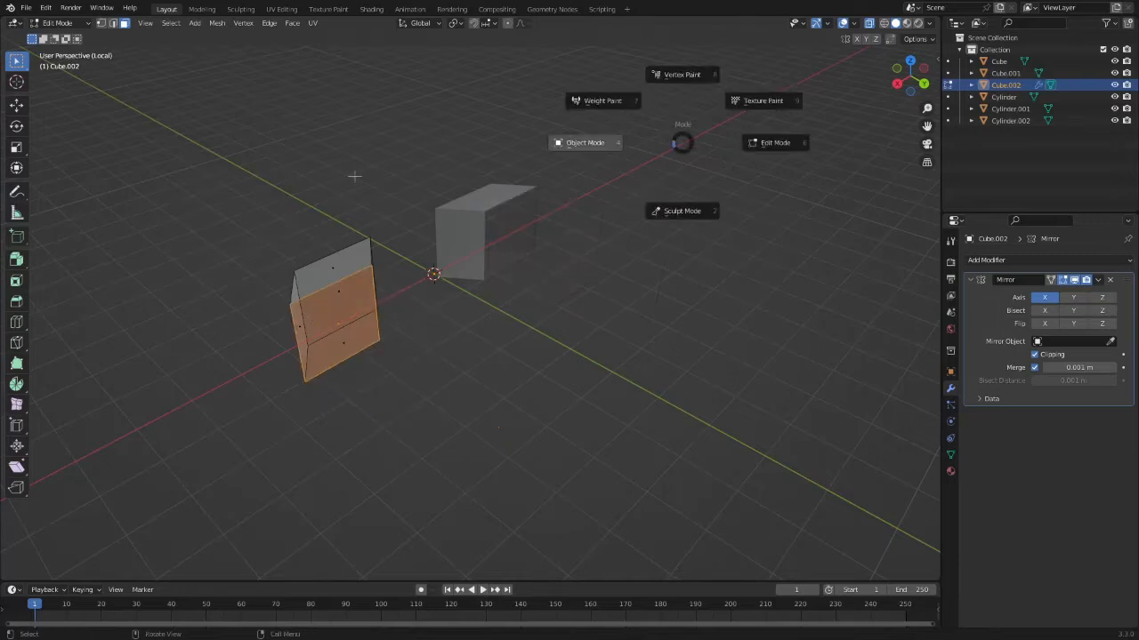
{"action": "left_click", "coordinate": [585, 142]}
{"action": "key", "text": "x"}
{"action": "key", "text": "x"}
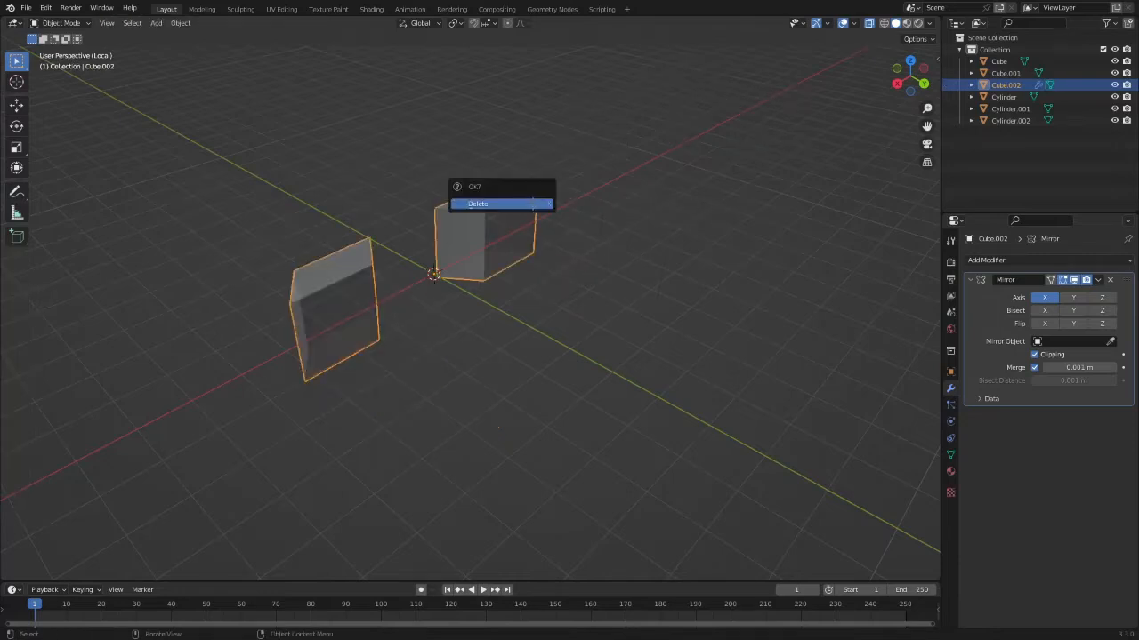
{"action": "left_click", "coordinate": [534, 204]}
Step: Add a new cube at the origin and select its +Y face in Edit Mode
{"action": "key", "text": "shift+a"}
{"action": "mouse_move", "coordinate": [538, 205]}
{"action": "left_click", "coordinate": [589, 215]}
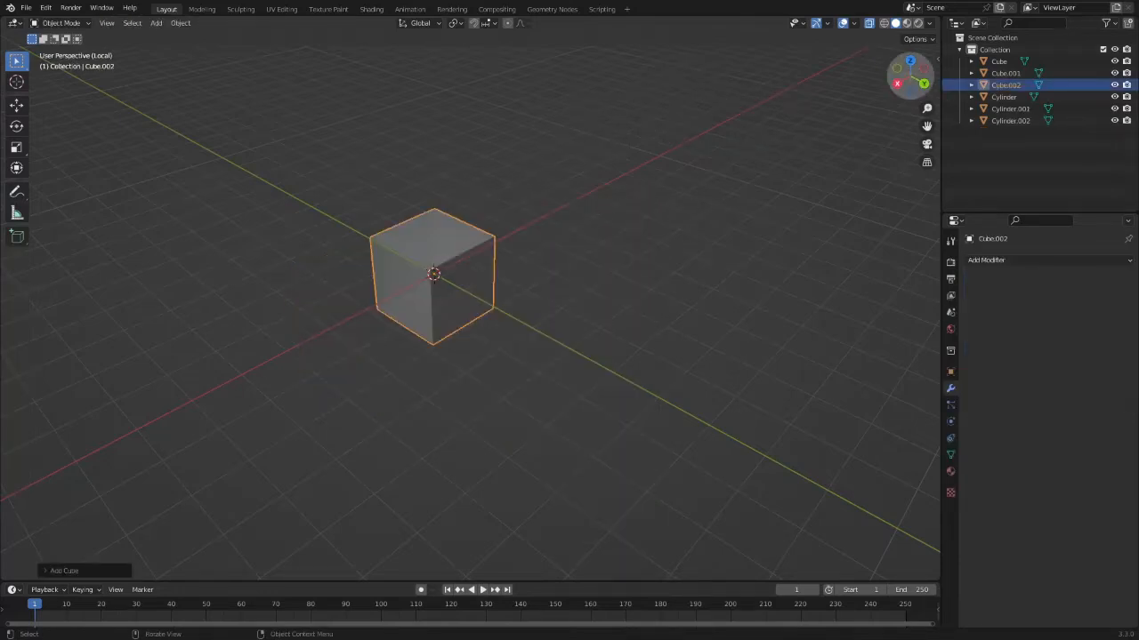
{"action": "left_click", "coordinate": [909, 61]}
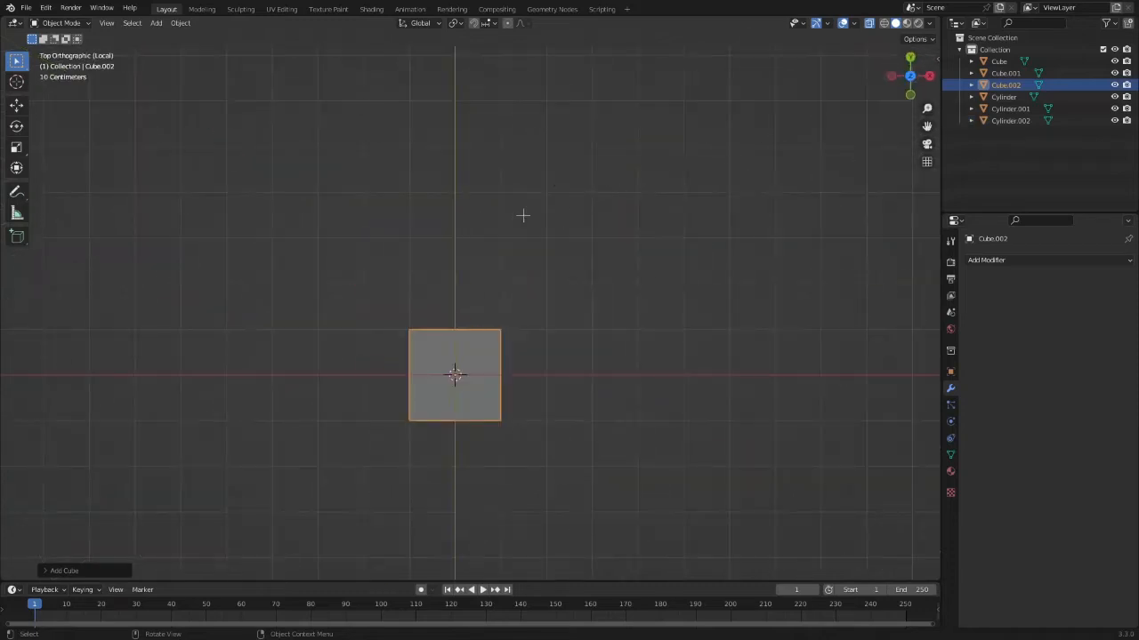
{"action": "key", "text": "Tab"}
{"action": "middle_click_drag", "start_coordinate": [549, 318], "coordinate": [788, 213]}
{"action": "left_click", "coordinate": [513, 303]}
{"action": "left_click", "coordinate": [502, 297]}
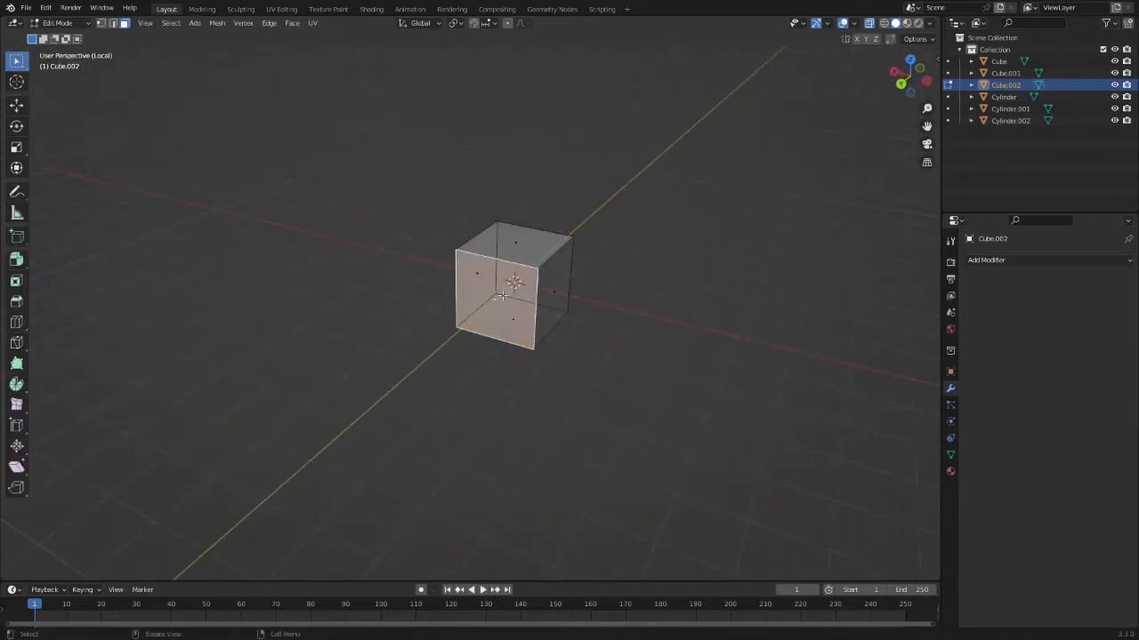
Step: Return to Object Mode, turn off X-ray and delete the new cube
{"action": "key", "text": "ctrl+Tab"}
{"action": "left_click", "coordinate": [552, 216]}
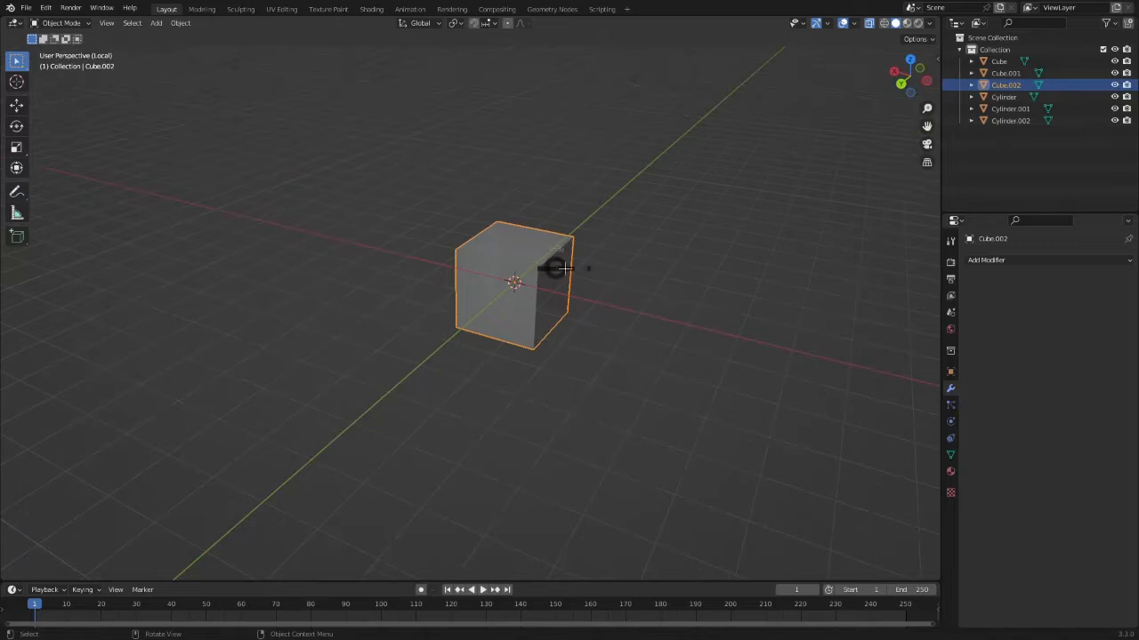
{"action": "key", "text": "Tab"}
{"action": "key", "text": "Tab"}
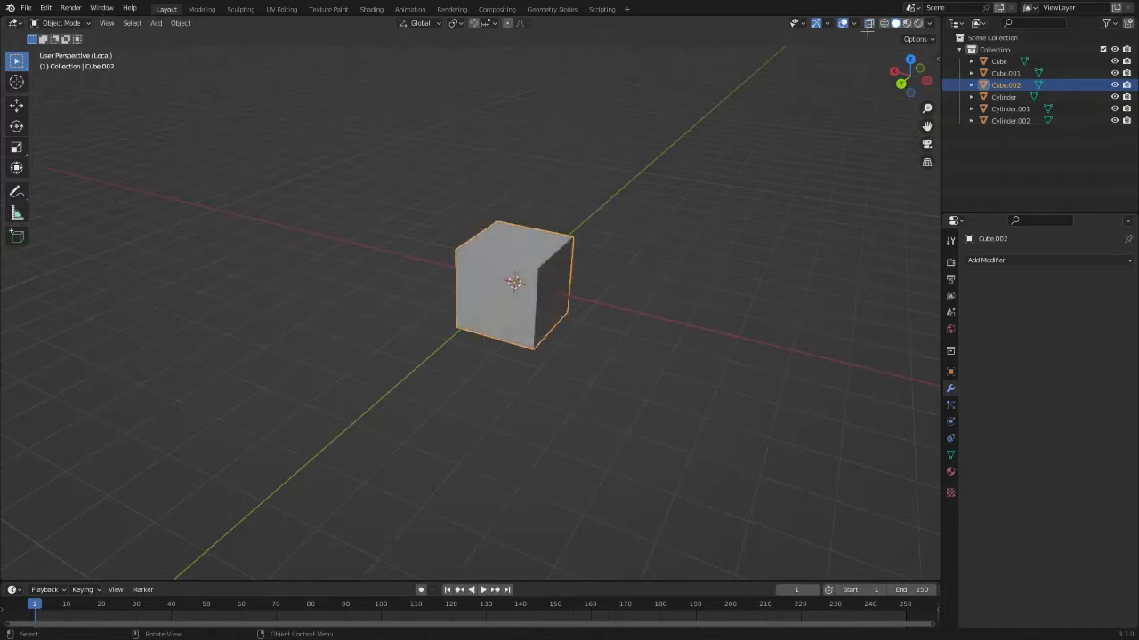
{"action": "key", "text": "x"}
{"action": "left_click", "coordinate": [671, 151]}
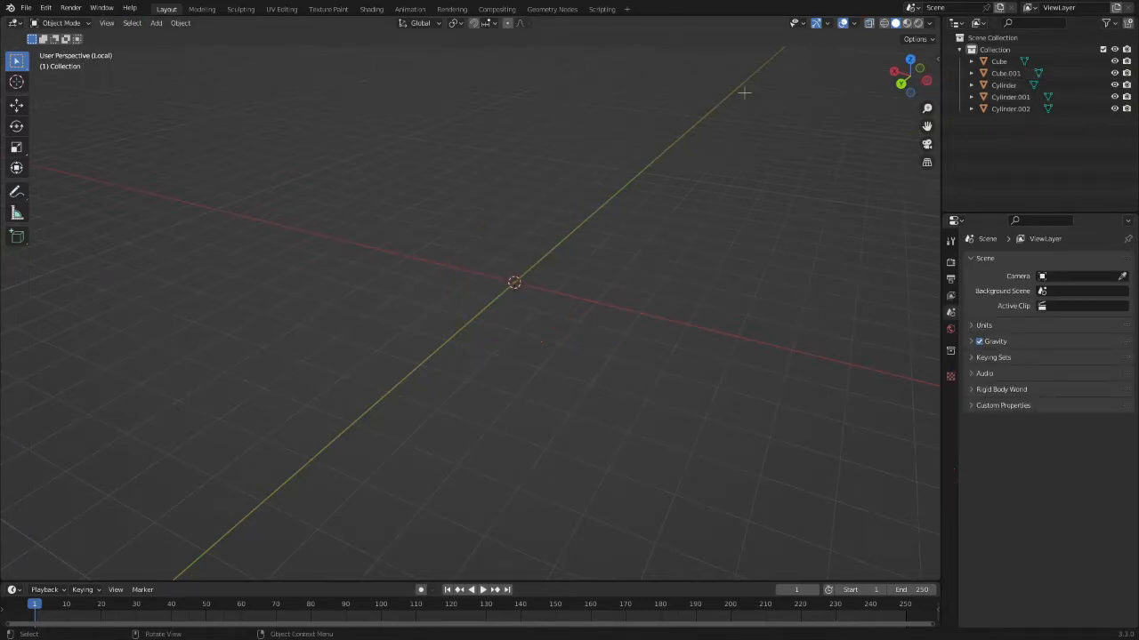
Step: Leave local view and frame the whole robotic arm from the front
{"action": "middle_click_drag", "start_coordinate": [743, 93], "coordinate": [722, 95]}
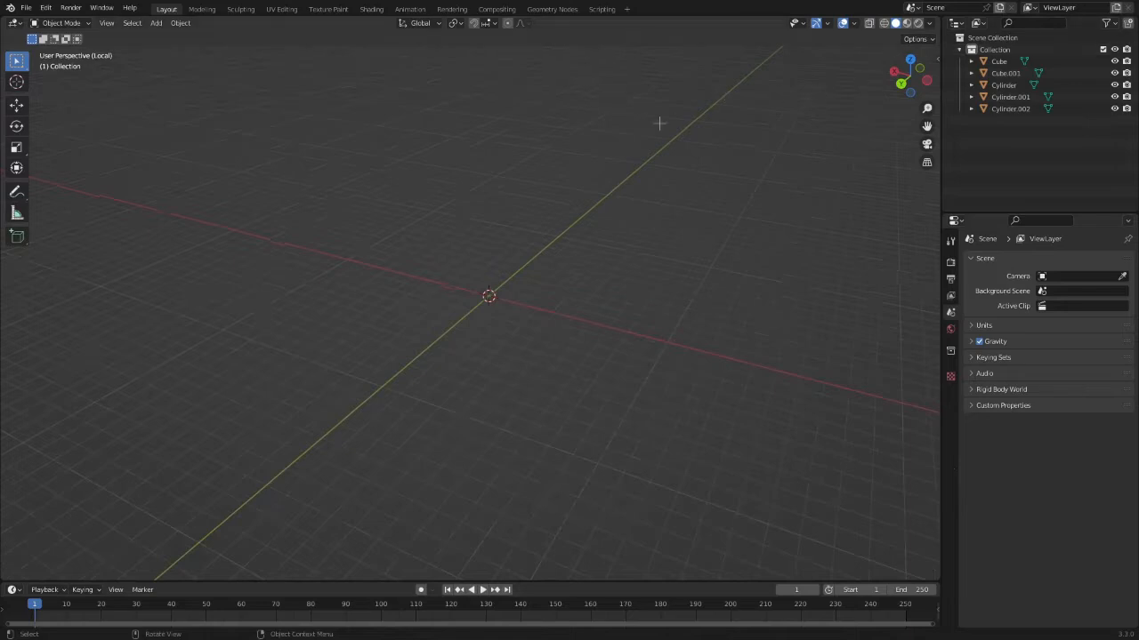
{"action": "key", "text": "KP_Divide"}
{"action": "key", "text": "KP_1"}
{"action": "middle_click_drag", "start_coordinate": [548, 306], "coordinate": [654, 388]}
{"action": "left_click", "coordinate": [929, 77]}
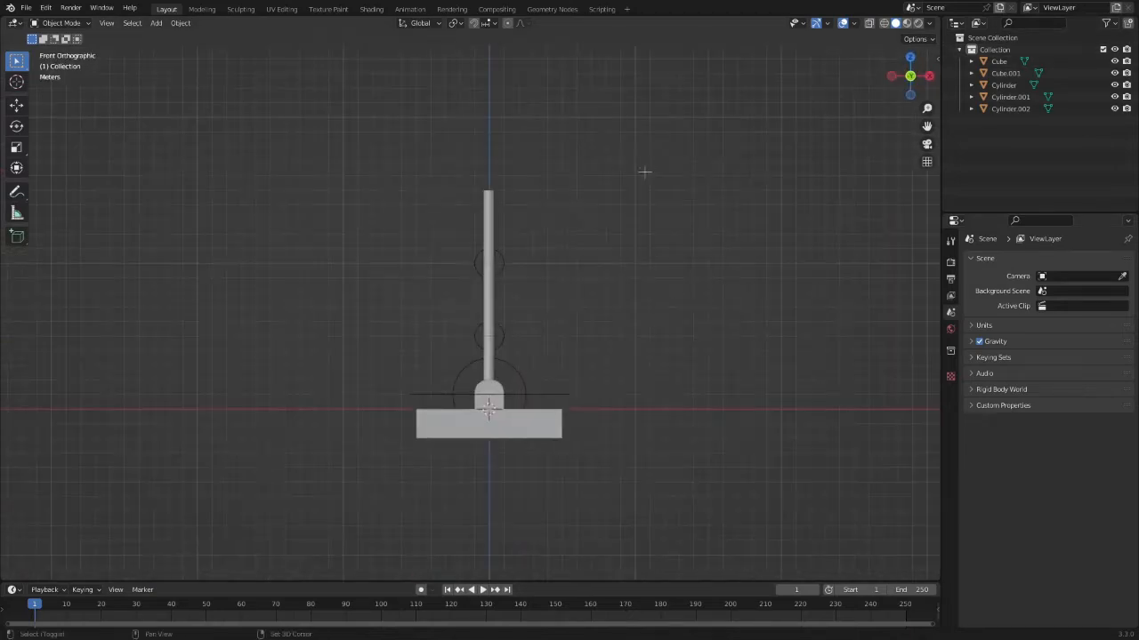
{"action": "mouse_move", "coordinate": [643, 173]}
{"action": "middle_mouse_down", "text": "shift"}
{"action": "mouse_move", "coordinate": [632, 132]}
{"action": "mouse_move", "coordinate": [635, 178]}
{"action": "middle_mouse_up", "text": "shift"}
{"action": "scroll", "coordinate": [643, 158], "scroll_direction": "up", "scroll_amount": 3}
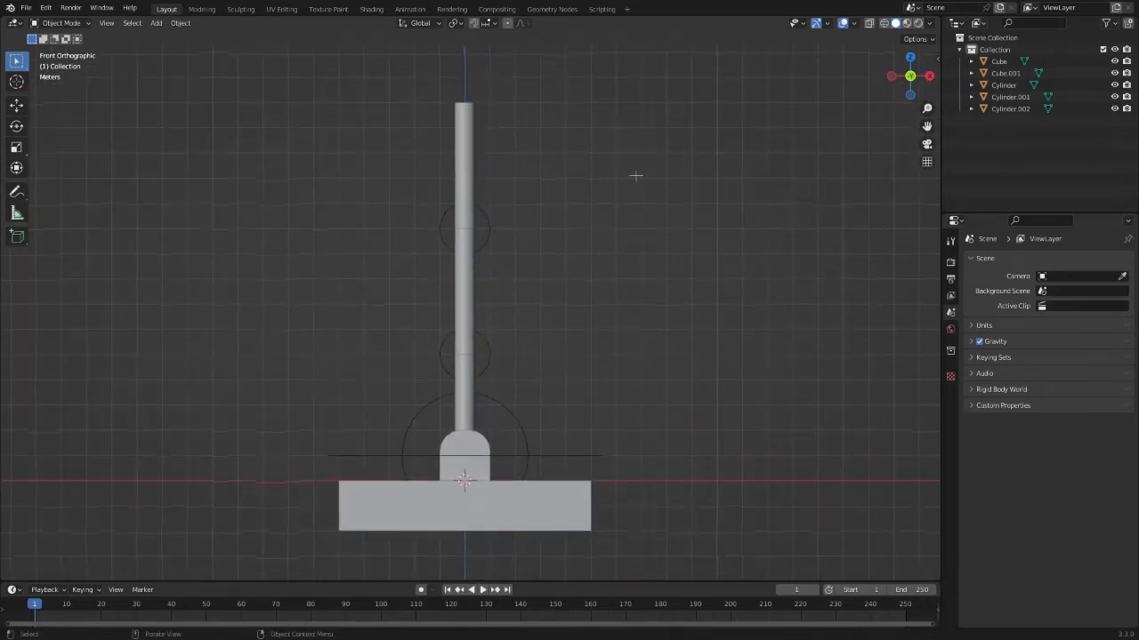
{"action": "left_click", "coordinate": [1103, 277]}
{"action": "left_click", "coordinate": [1053, 255]}
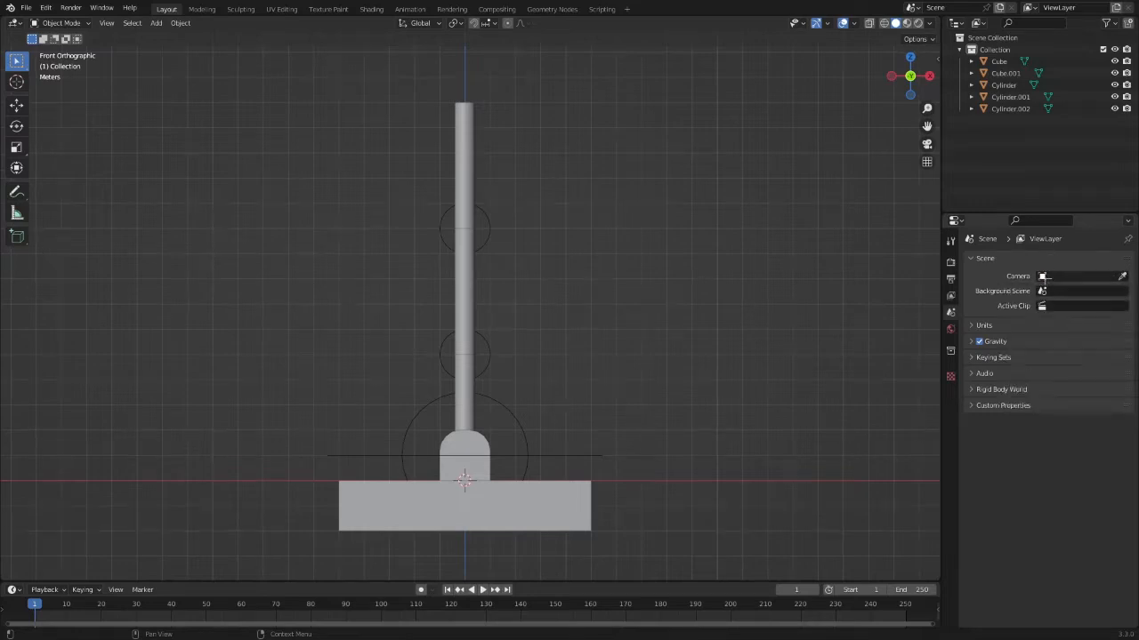
{"action": "left_click", "coordinate": [1063, 292]}
{"action": "left_click", "coordinate": [1046, 306]}
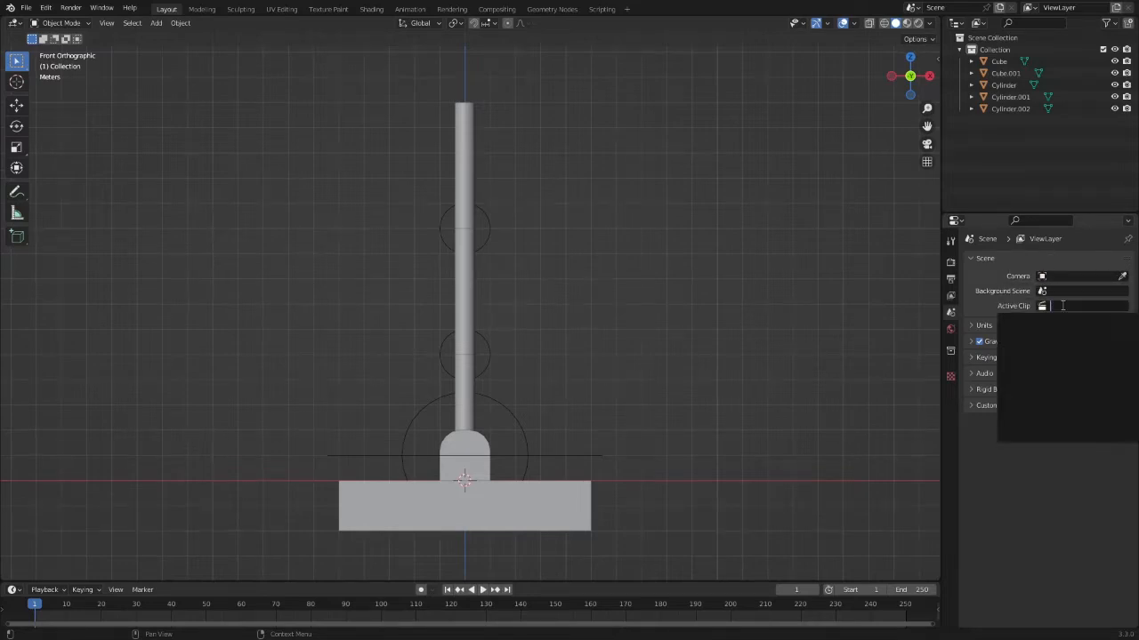
{"action": "left_click", "coordinate": [995, 328]}
{"action": "left_click", "coordinate": [996, 327]}
{"action": "left_click", "coordinate": [999, 358]}
{"action": "left_click", "coordinate": [1001, 359]}
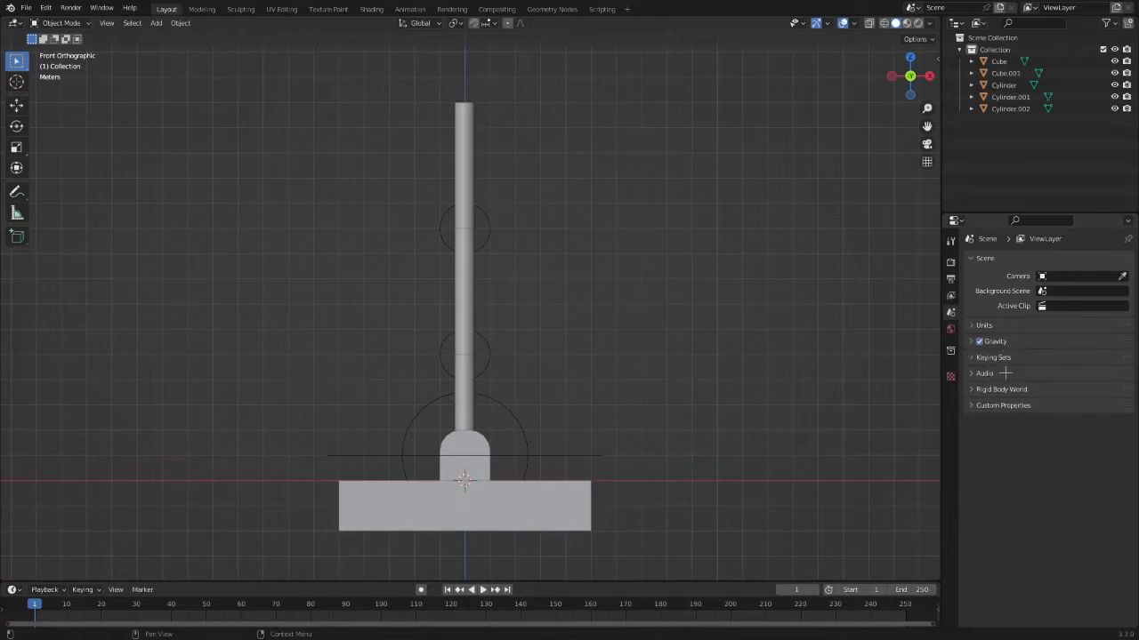
{"action": "left_click", "coordinate": [1003, 376]}
{"action": "left_click", "coordinate": [1004, 375]}
{"action": "left_click", "coordinate": [1006, 389]}
{"action": "left_click", "coordinate": [1003, 390]}
Step: Place a trial cube beside the arm and delete it
{"action": "key", "text": "shift+a"}
{"action": "mouse_move", "coordinate": [627, 75]}
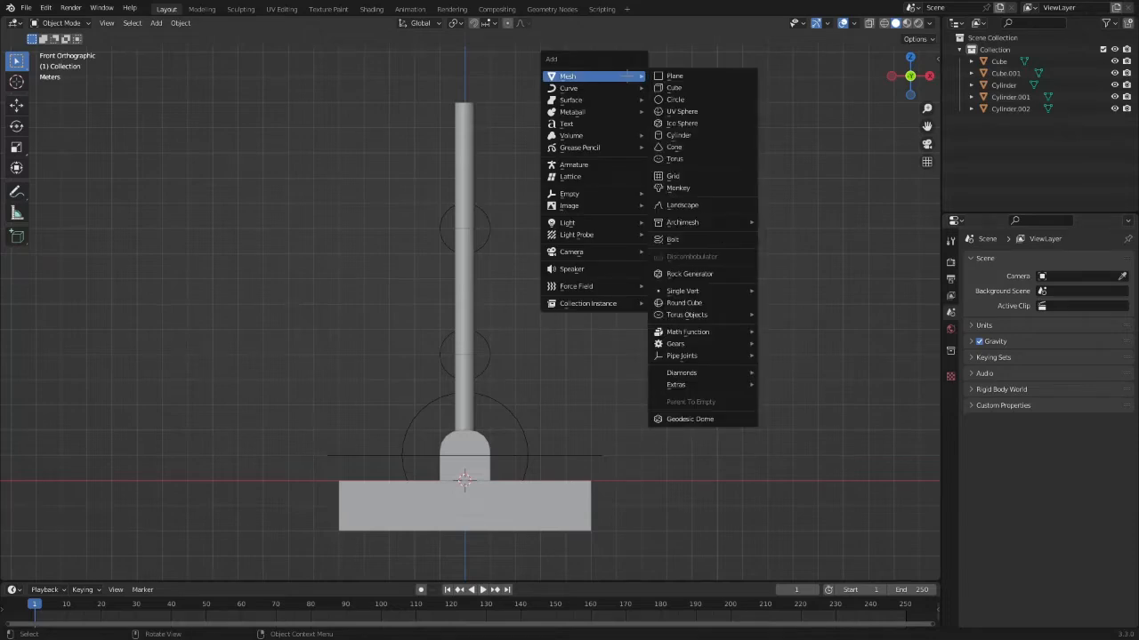
{"action": "key", "text": "c"}
{"action": "key", "text": "g"}
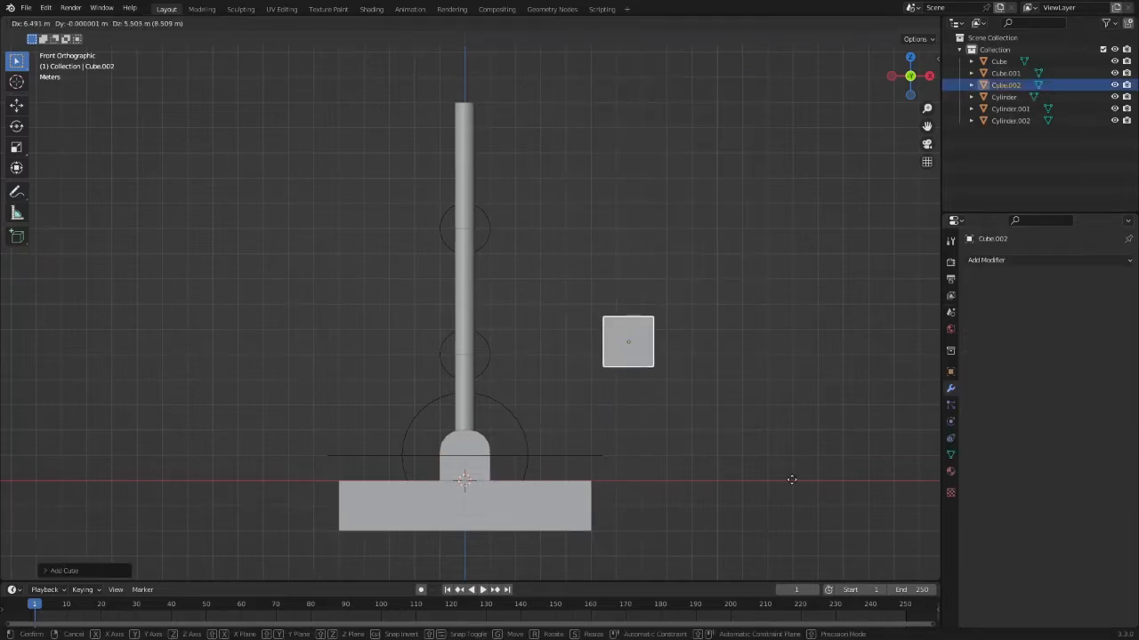
{"action": "left_click", "coordinate": [800, 416]}
{"action": "key", "text": "x"}
{"action": "left_click", "coordinate": [773, 403]}
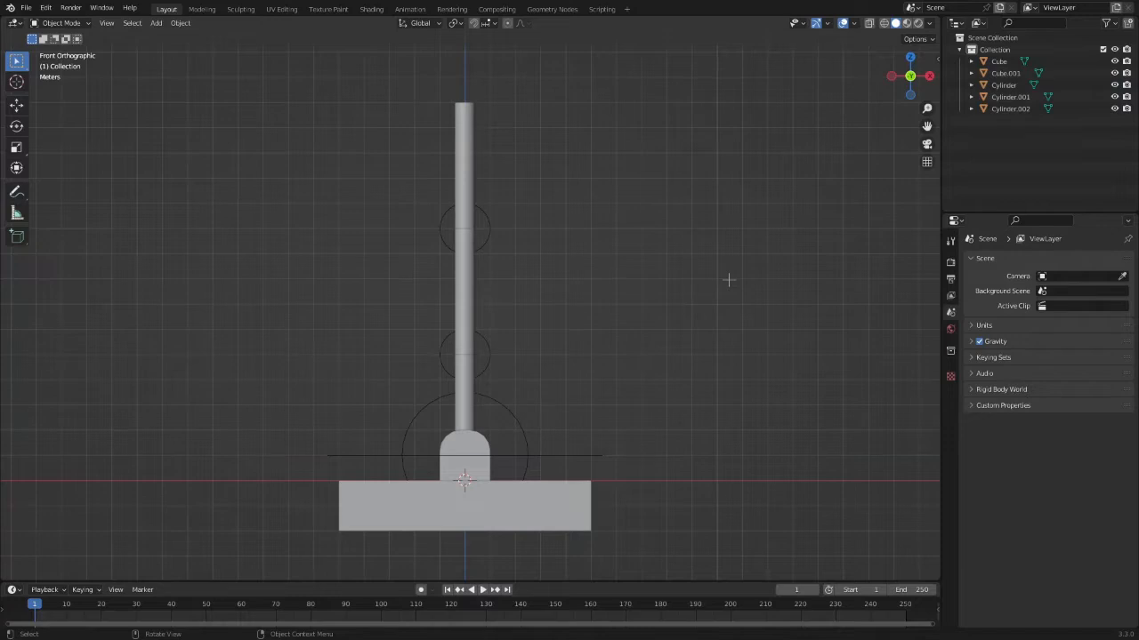
Step: Place a trial Bezier curve beside the arm and delete it
{"action": "key", "text": "shift+a"}
{"action": "key", "text": "c"}
{"action": "key", "text": "b"}
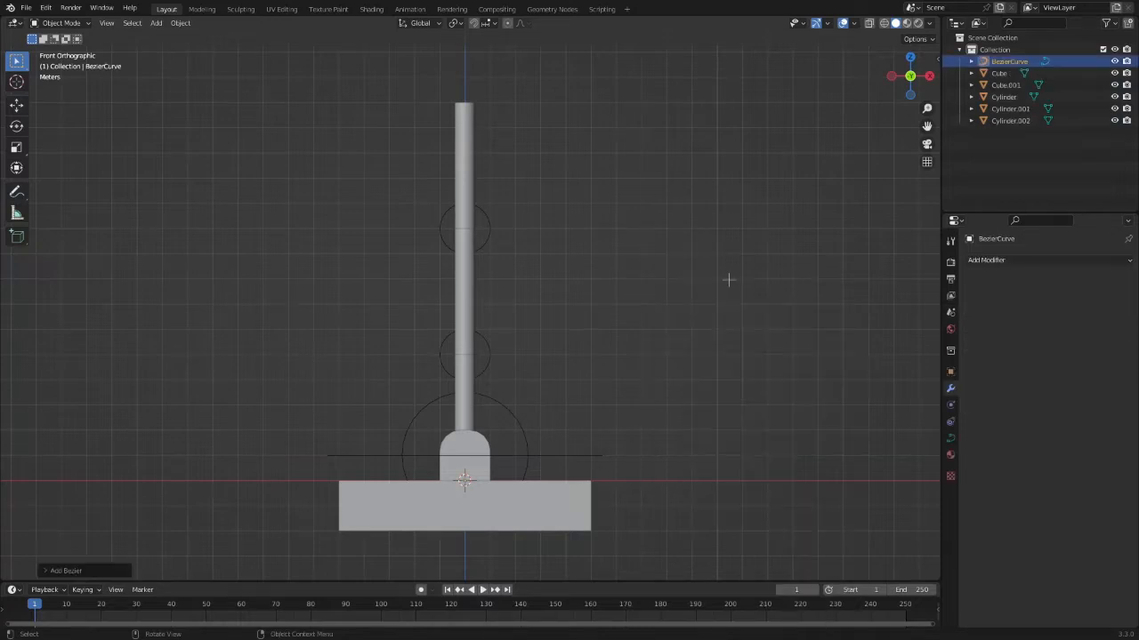
{"action": "key", "text": "g"}
{"action": "left_click", "coordinate": [880, 145]}
{"action": "key", "text": "x"}
{"action": "left_click", "coordinate": [876, 147]}
Step: Test-rotate the arm's upper and middle cylinder segments by selecting their circle handles, cancelling each rotation
{"action": "middle_click_drag", "start_coordinate": [810, 182], "coordinate": [669, 317]}
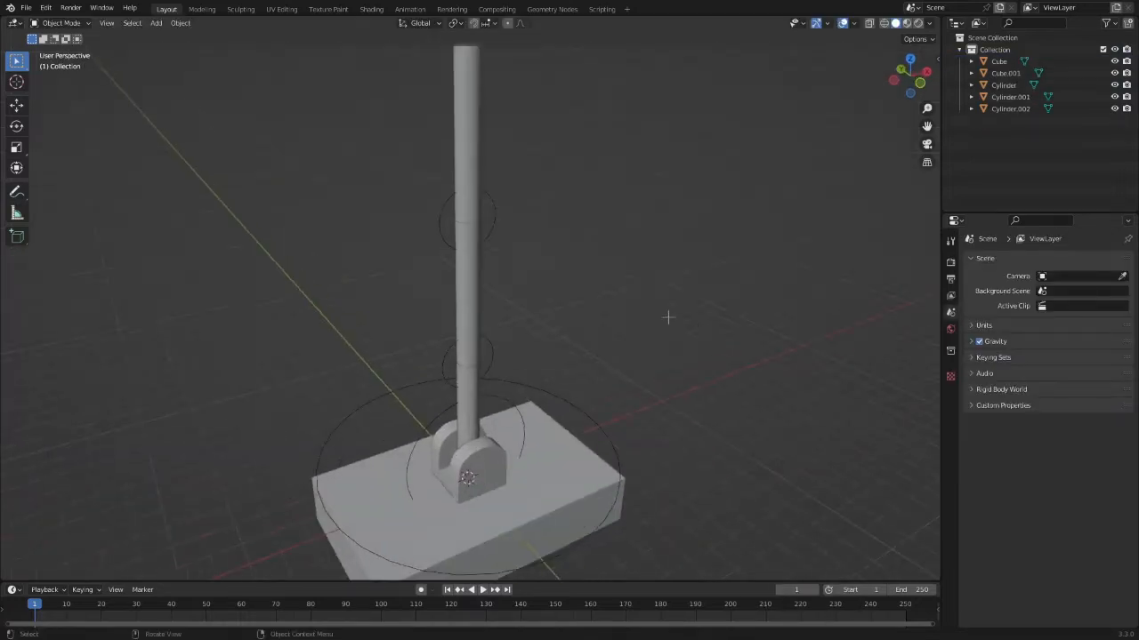
{"action": "left_click", "coordinate": [503, 225]}
{"action": "key", "text": "r"}
{"action": "right_click", "coordinate": [633, 306]}
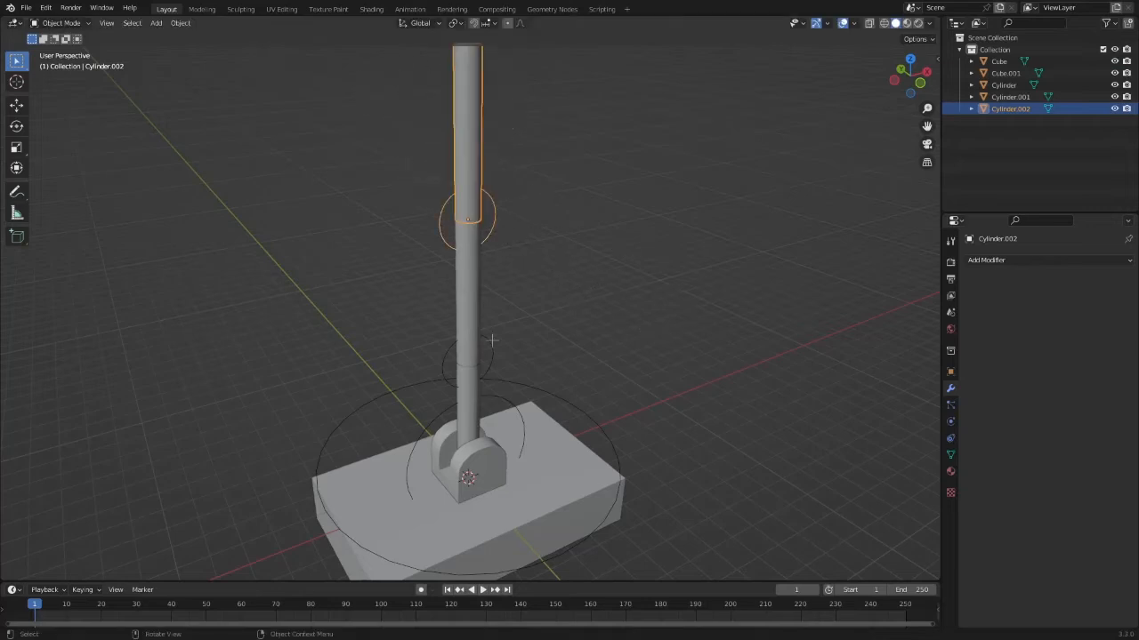
{"action": "left_click", "coordinate": [492, 341]}
{"action": "key", "text": "r"}
{"action": "right_click", "coordinate": [521, 317]}
Step: Test-rotate the lower cylinder segment and the bracket at the base by their circle handles, cancelling each rotation
{"action": "left_click", "coordinate": [507, 398]}
{"action": "key", "text": "r"}
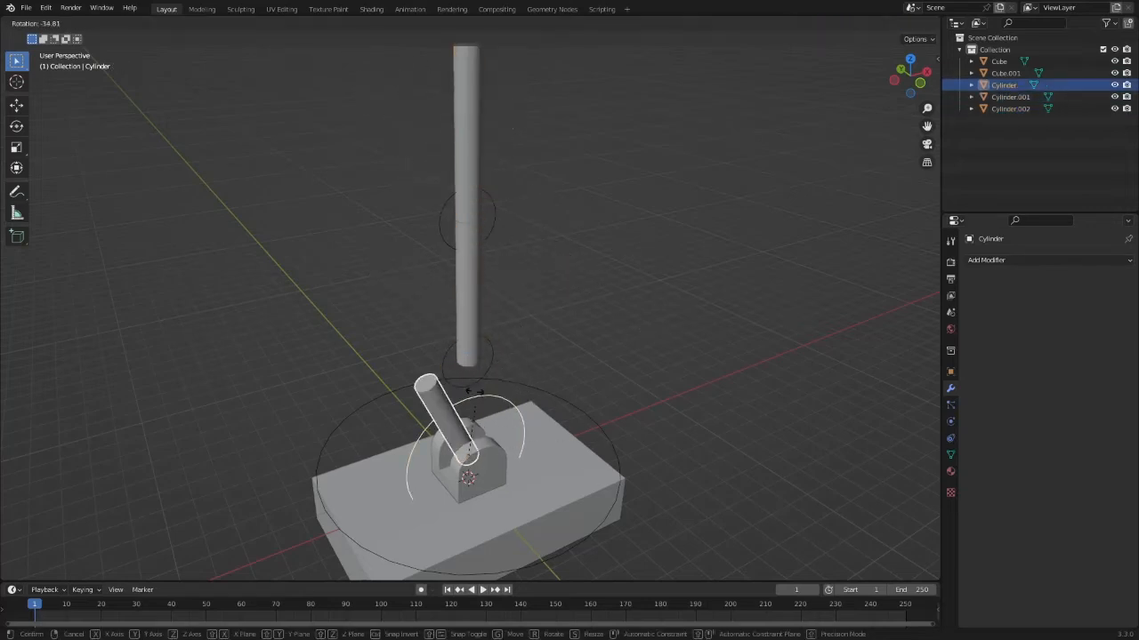
{"action": "right_click", "coordinate": [519, 400]}
{"action": "left_click", "coordinate": [554, 401]}
{"action": "key", "text": "r"}
{"action": "right_click", "coordinate": [739, 284]}
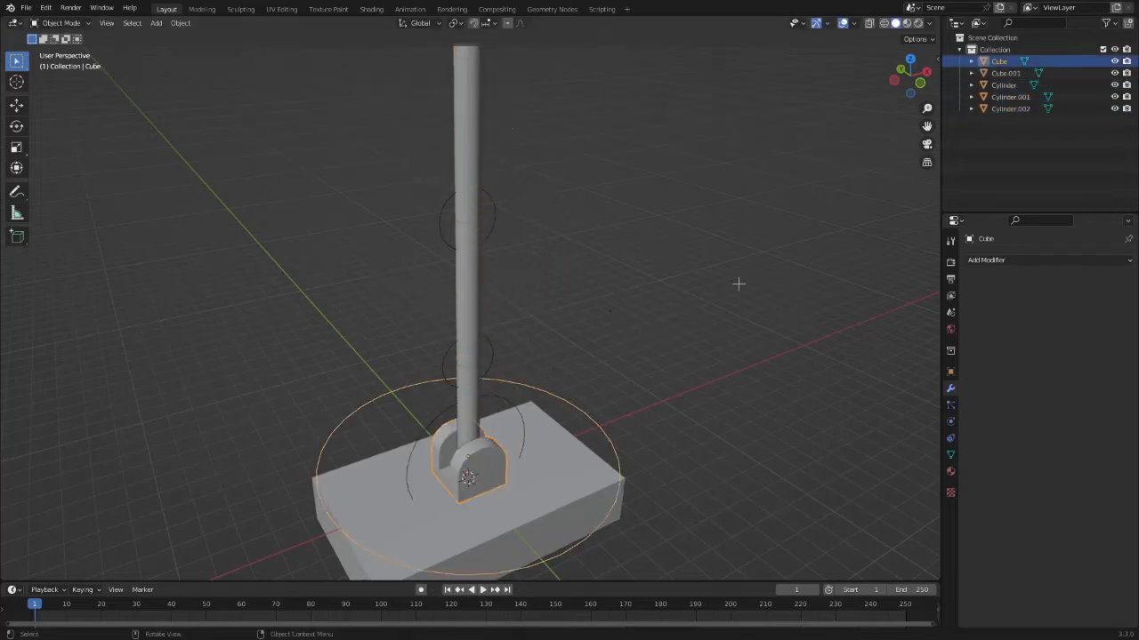
Step: Add a cube in front view and move it 16 m up along Z onto the top of the arm
{"action": "left_click", "coordinate": [922, 81]}
{"action": "middle_click_drag", "start_coordinate": [655, 204], "coordinate": [697, 395], "text": "shift"}
{"action": "scroll", "coordinate": [696, 395], "scroll_direction": "up", "scroll_amount": 2}
{"action": "left_click", "coordinate": [493, 269]}
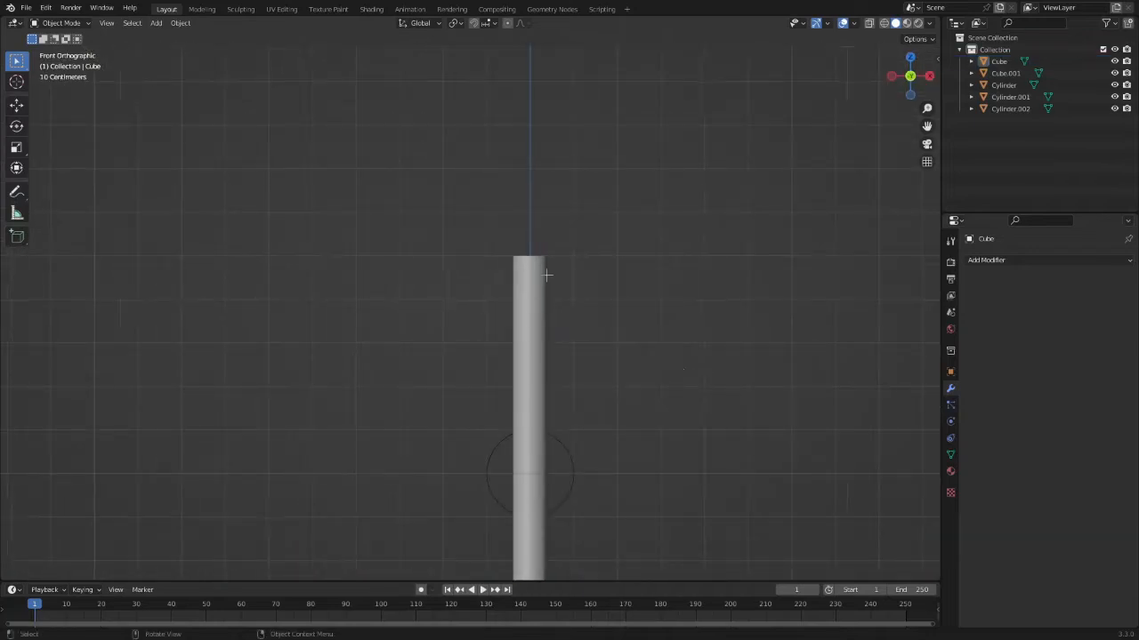
{"action": "left_click", "coordinate": [542, 276]}
{"action": "middle_click_drag", "start_coordinate": [618, 371], "coordinate": [577, 308], "text": "shift"}
{"action": "left_click", "coordinate": [575, 254]}
{"action": "key", "text": "shift+a"}
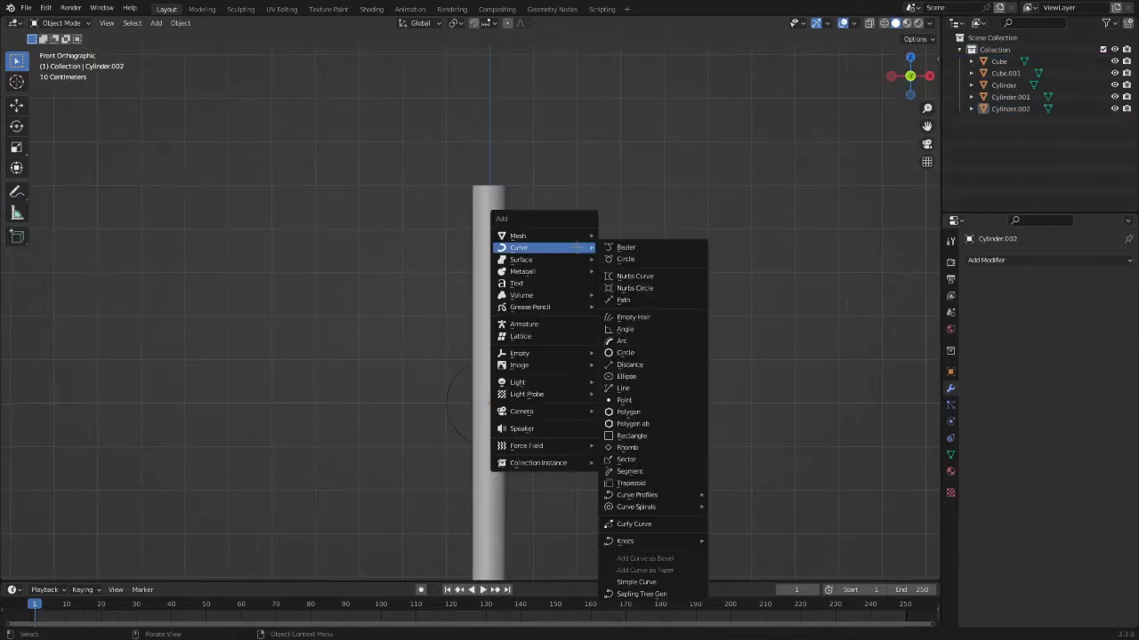
{"action": "mouse_move", "coordinate": [534, 235]}
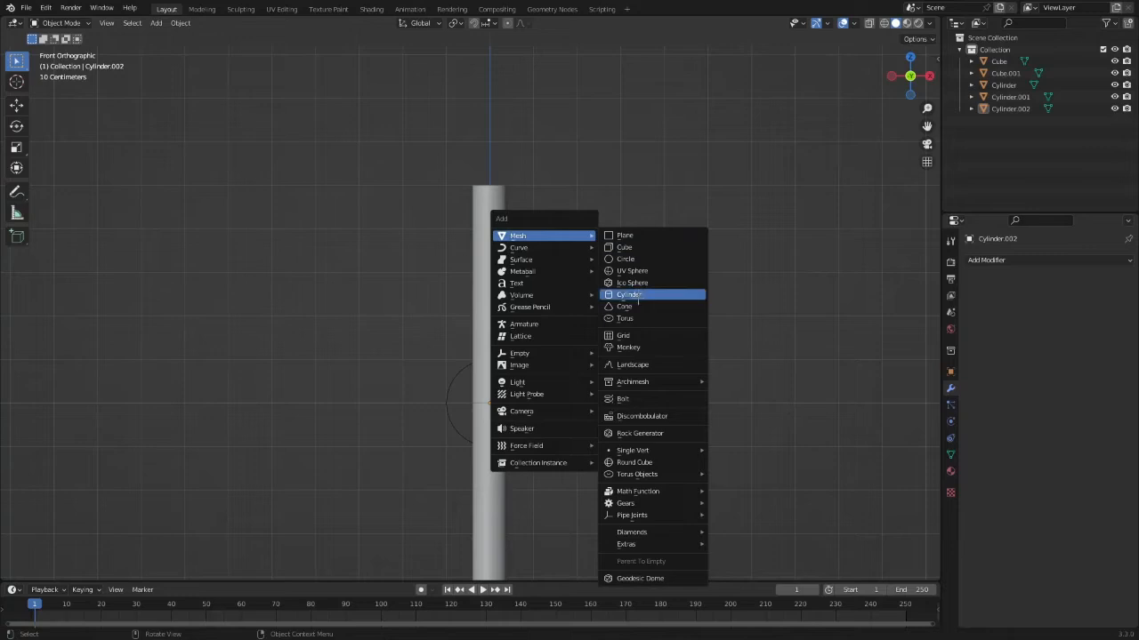
{"action": "left_click", "coordinate": [623, 247]}
{"action": "scroll", "coordinate": [625, 359], "scroll_direction": "down", "scroll_amount": 5}
{"action": "key", "text": "g"}
{"action": "key", "text": "z"}
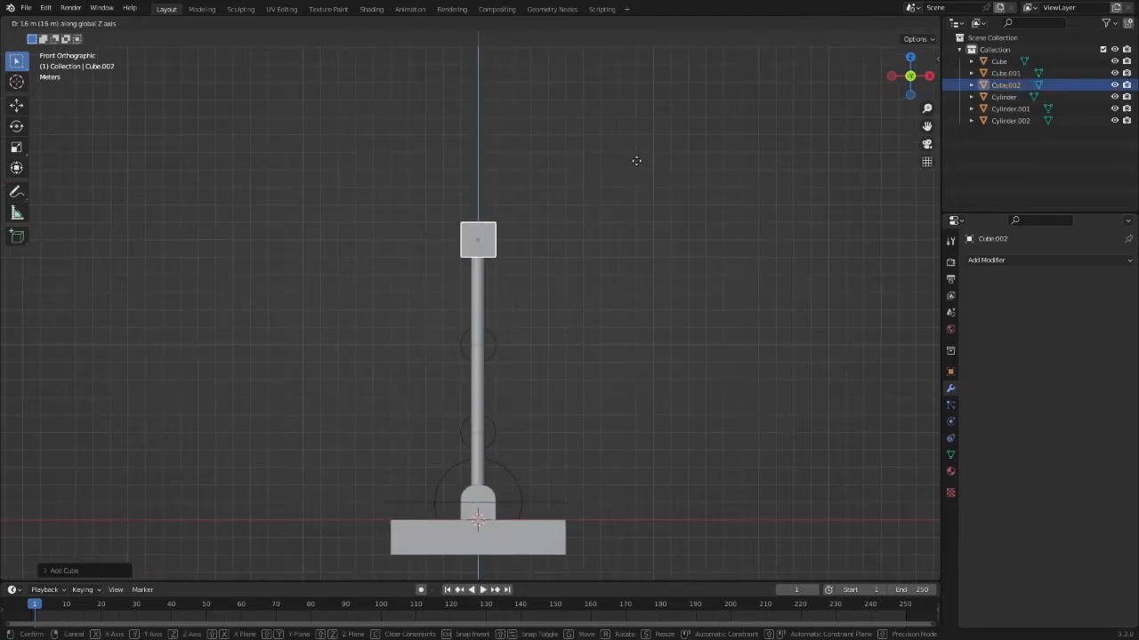
{"action": "left_click", "coordinate": [636, 161]}
Step: Move the cube about 1 m along X off the arm's axis and scale it to half size
{"action": "scroll", "coordinate": [638, 158], "scroll_direction": "up", "scroll_amount": 8}
{"action": "middle_click_drag", "start_coordinate": [637, 158], "coordinate": [581, 363], "text": "shift"}
{"action": "scroll", "coordinate": [641, 201], "scroll_direction": "up", "scroll_amount": 2}
{"action": "key", "text": "g"}
{"action": "key", "text": "x"}
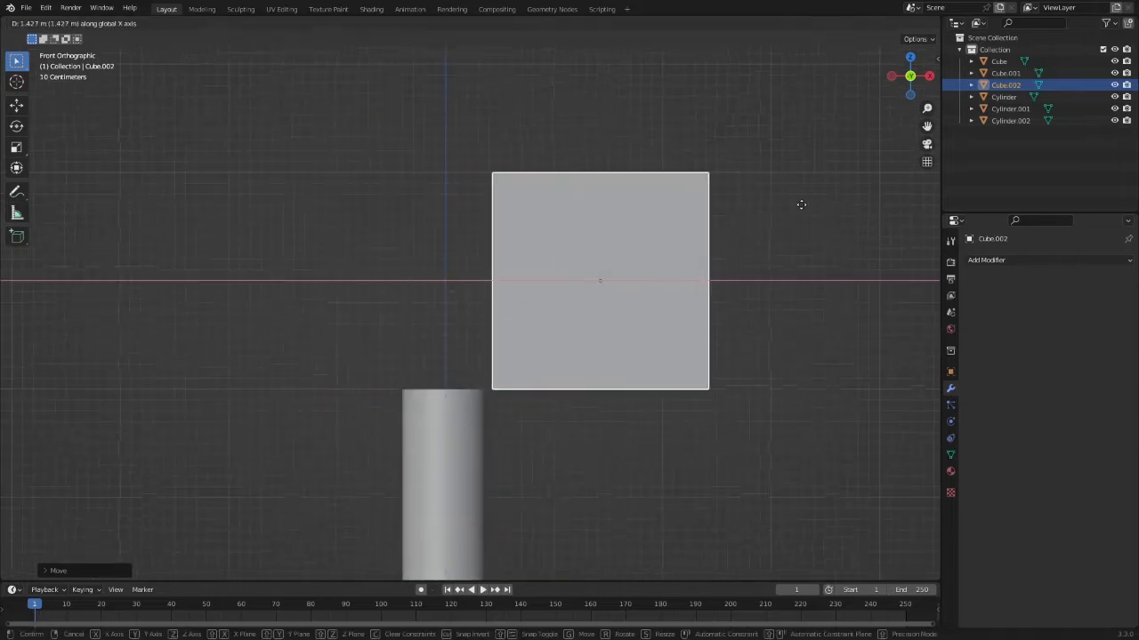
{"action": "left_click", "coordinate": [757, 205]}
{"action": "key", "text": "s"}
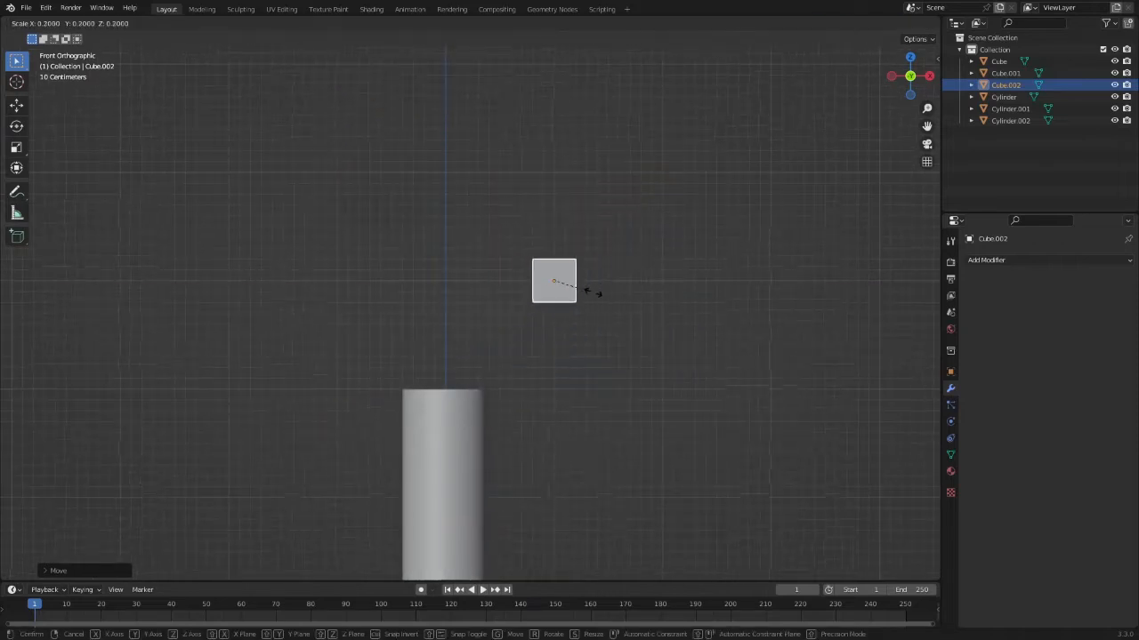
{"action": "left_click", "coordinate": [669, 287]}
Step: Centre the cube back over the arm along X and lower it about 0.5 m onto the upper cylinder's end
{"action": "key", "text": "g"}
{"action": "key", "text": "z"}
{"action": "key", "text": "Escape"}
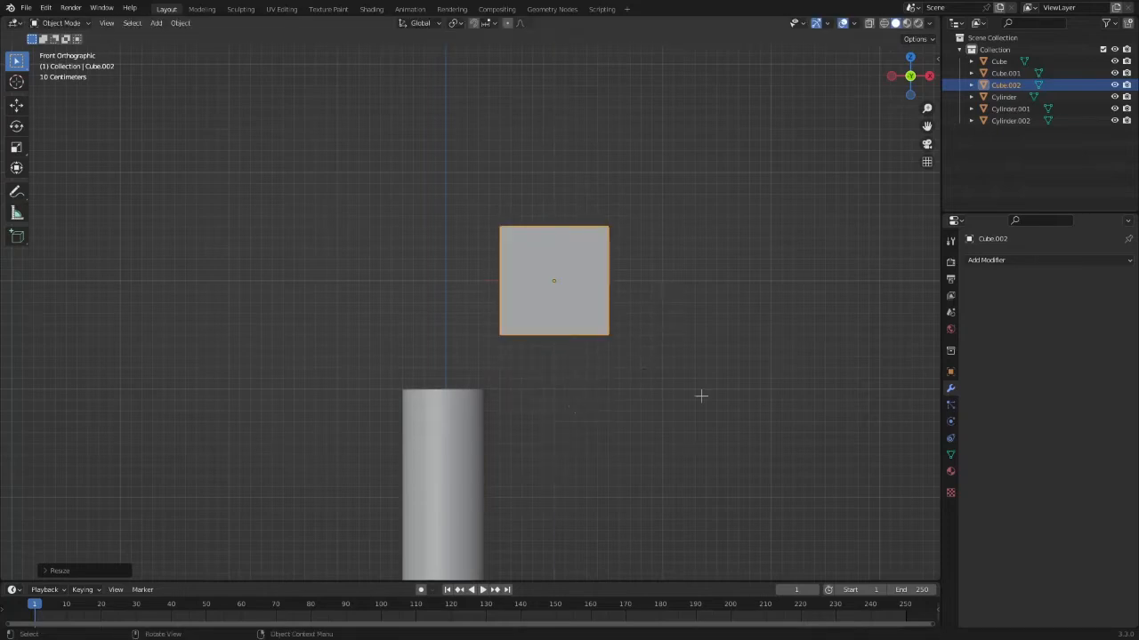
{"action": "key", "text": "g"}
{"action": "key", "text": "x"}
{"action": "key", "text": "Escape"}
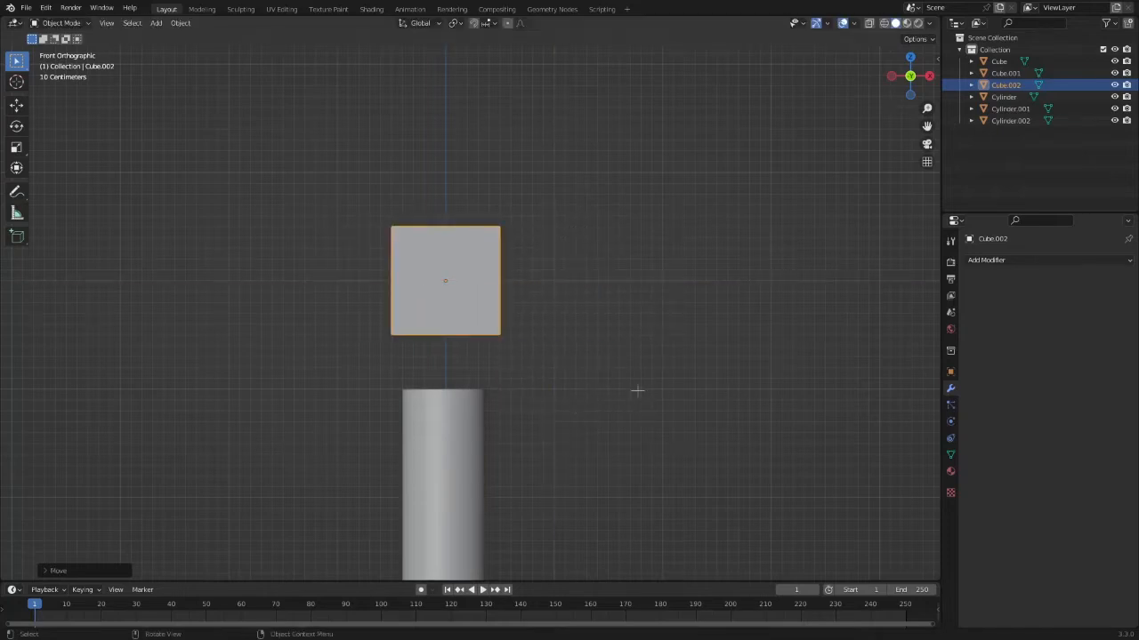
{"action": "key", "text": "g"}
{"action": "key", "text": "z"}
{"action": "left_click", "coordinate": [638, 486]}
Step: Add a second cube and move it about 16 m up along Z, just above the arm's end block
{"action": "scroll", "coordinate": [543, 264], "scroll_direction": "down", "scroll_amount": 2}
{"action": "key", "text": "alt+a"}
{"action": "key", "text": "shift+a"}
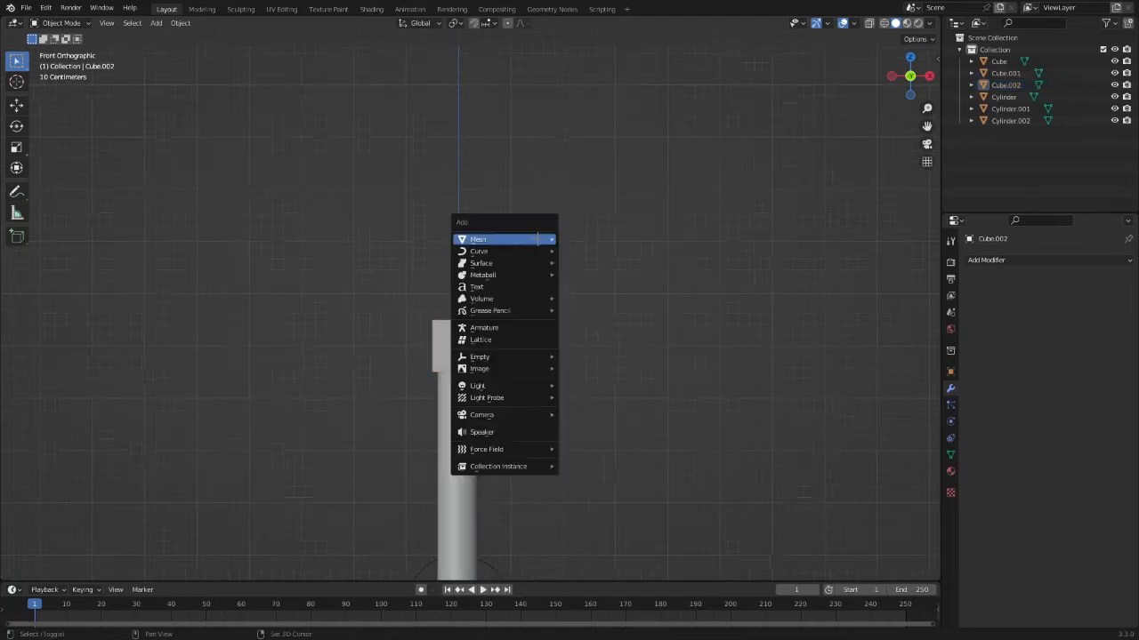
{"action": "mouse_move", "coordinate": [530, 239]}
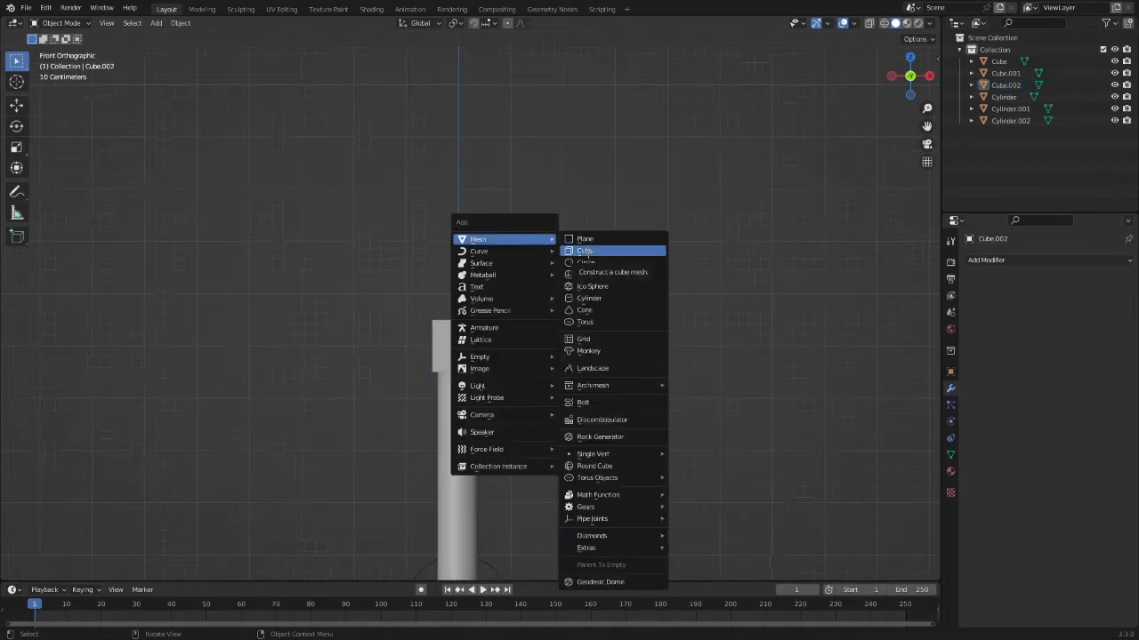
{"action": "left_click", "coordinate": [585, 251]}
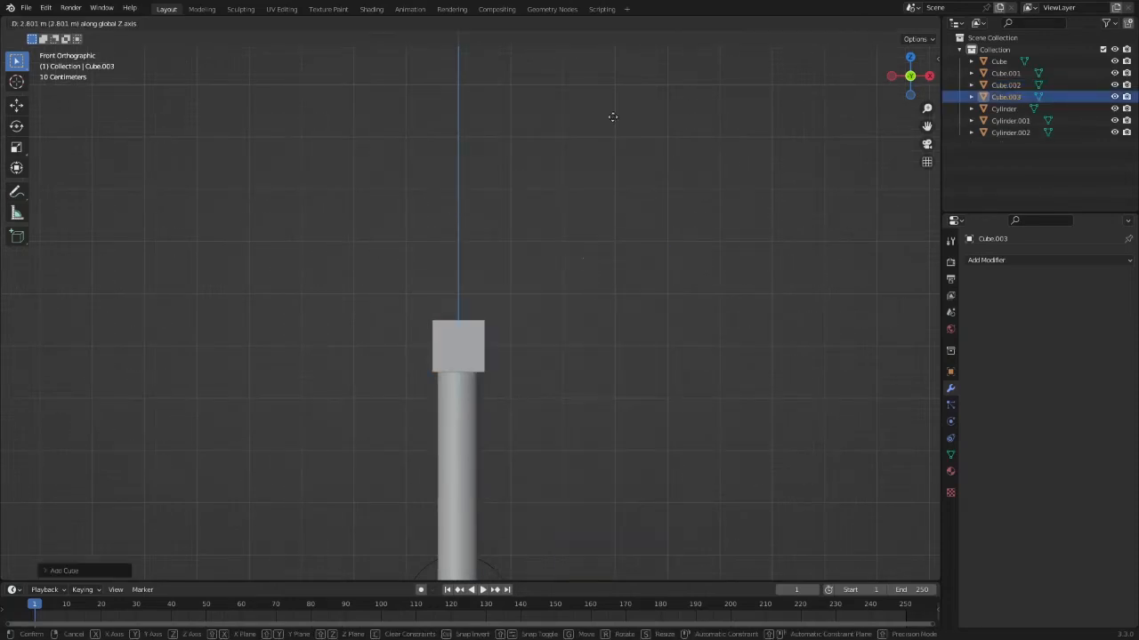
{"action": "key", "text": "g"}
{"action": "key", "text": "z"}
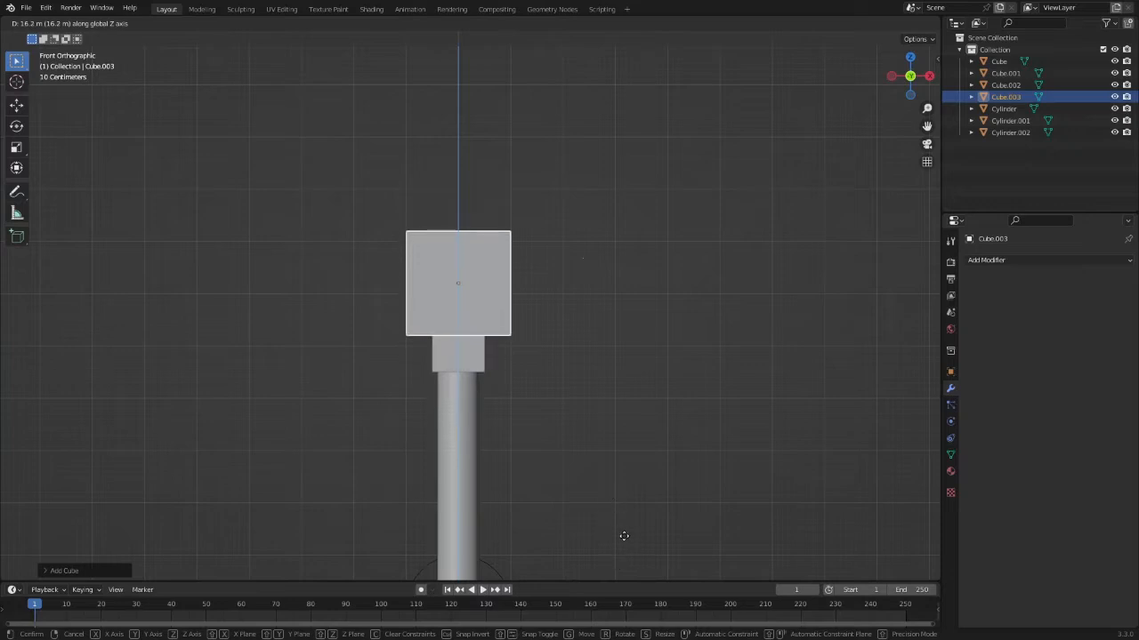
{"action": "left_click", "coordinate": [626, 551]}
Step: Scale the new cube down until it is slightly narrower than the end block below it
{"action": "key", "text": "s"}
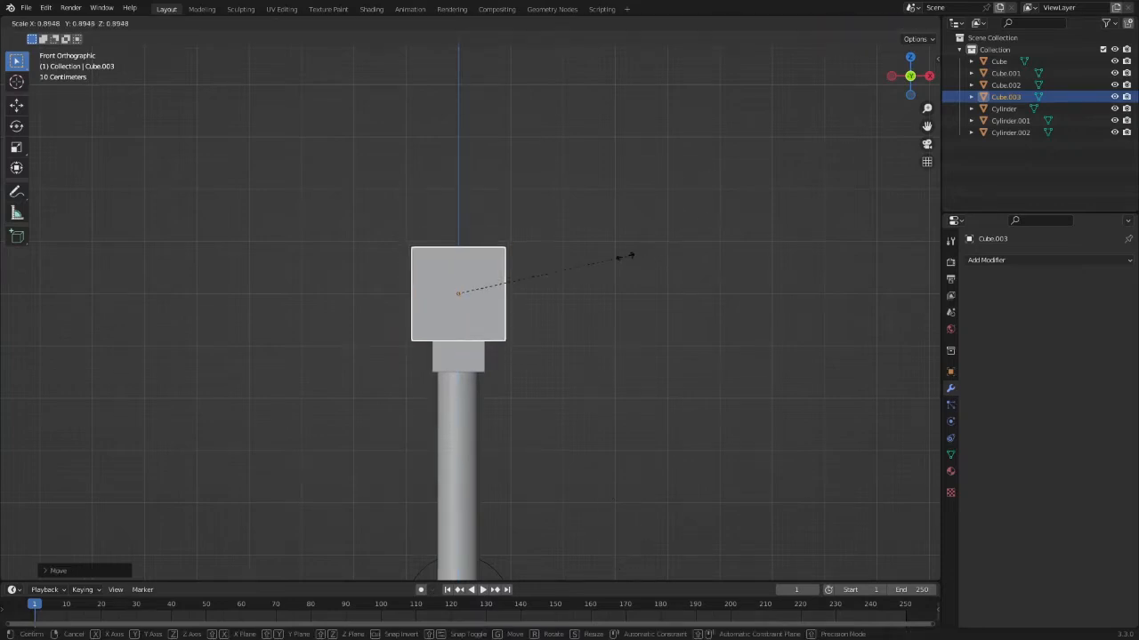
{"action": "left_click", "coordinate": [544, 271]}
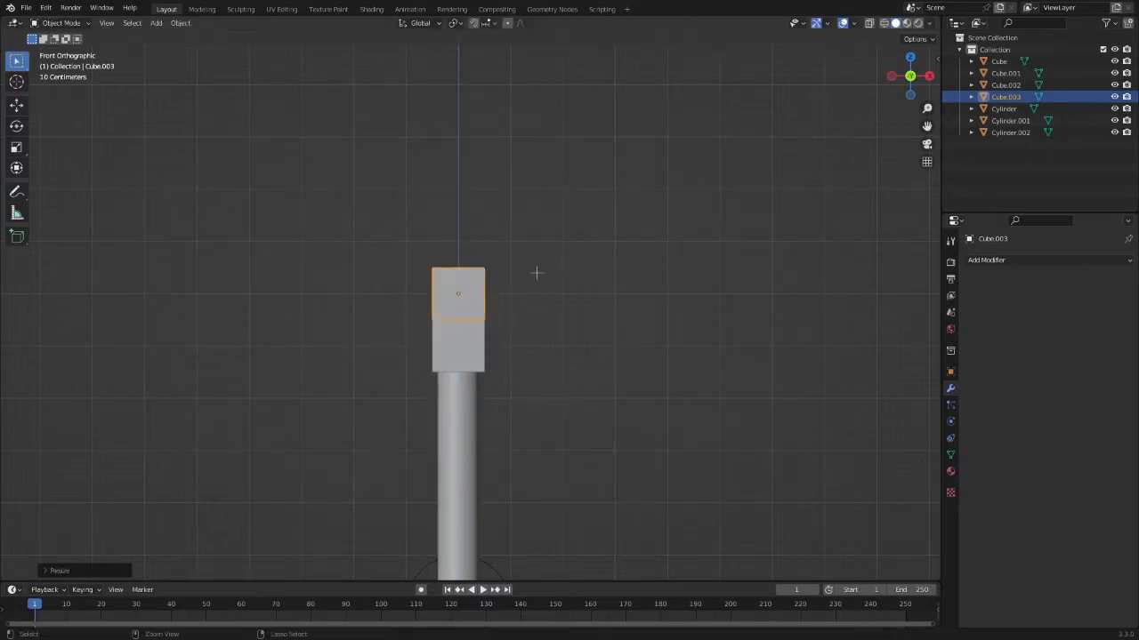
{"action": "key", "text": "s"}
{"action": "left_click", "coordinate": [551, 279]}
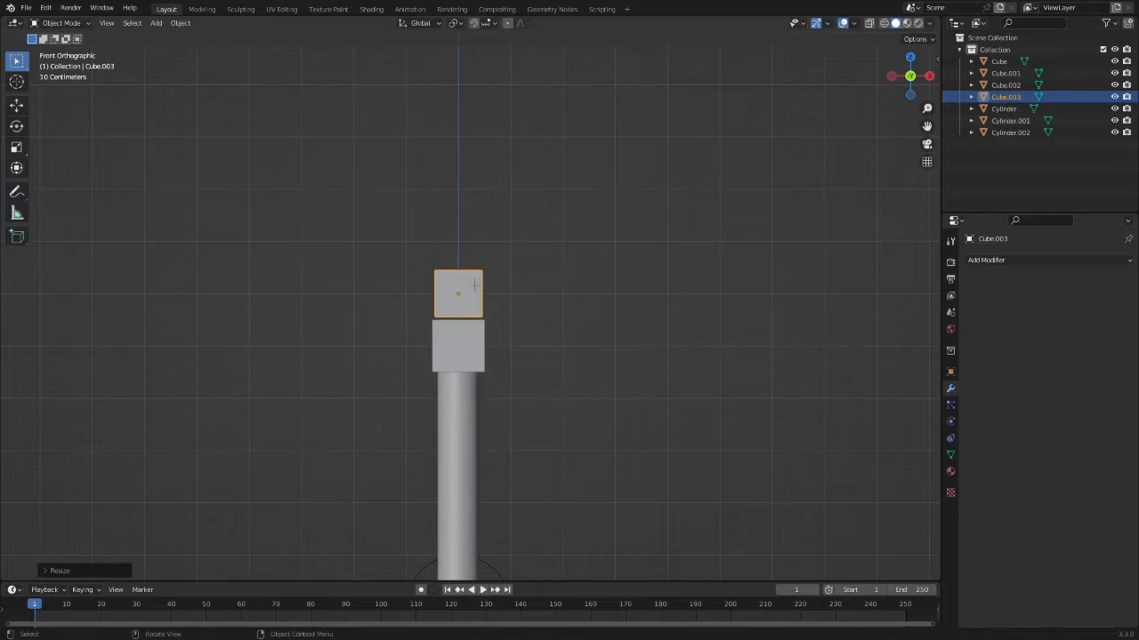
Step: Extrude the new cube's top face about 0.7 m upward and shift it about 0.25 m toward negative X
{"action": "key", "text": "Tab"}
{"action": "middle_click_drag", "start_coordinate": [595, 285], "coordinate": [659, 355]}
{"action": "left_click", "coordinate": [478, 310]}
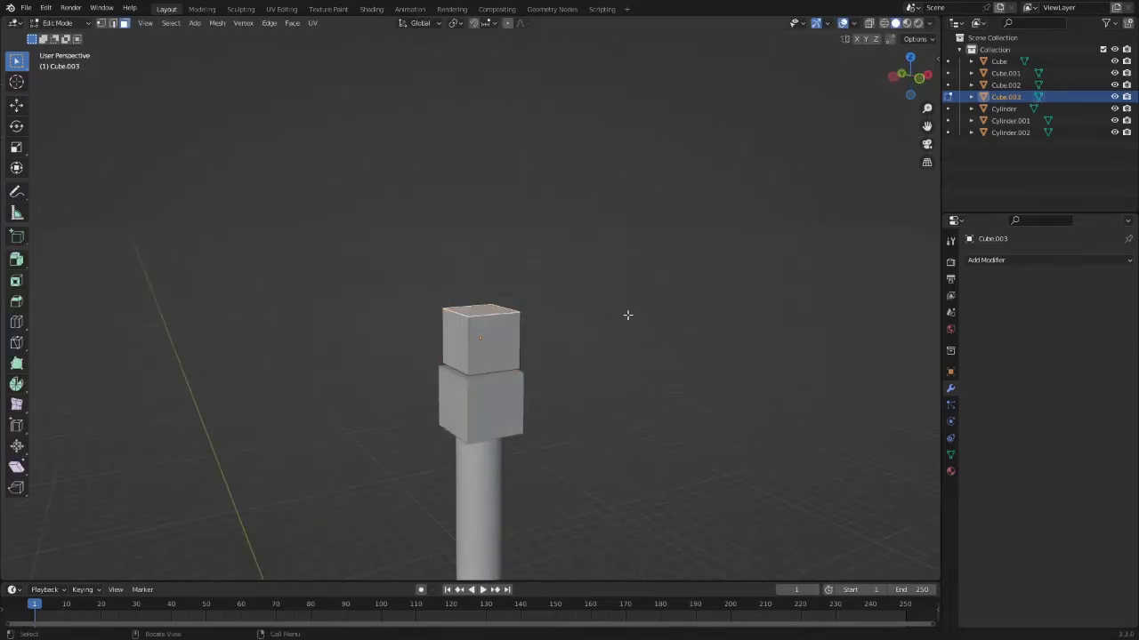
{"action": "middle_click_drag", "start_coordinate": [628, 315], "coordinate": [727, 282]}
{"action": "key", "text": "KP_1"}
{"action": "scroll", "coordinate": [640, 437], "scroll_direction": "up", "scroll_amount": 3}
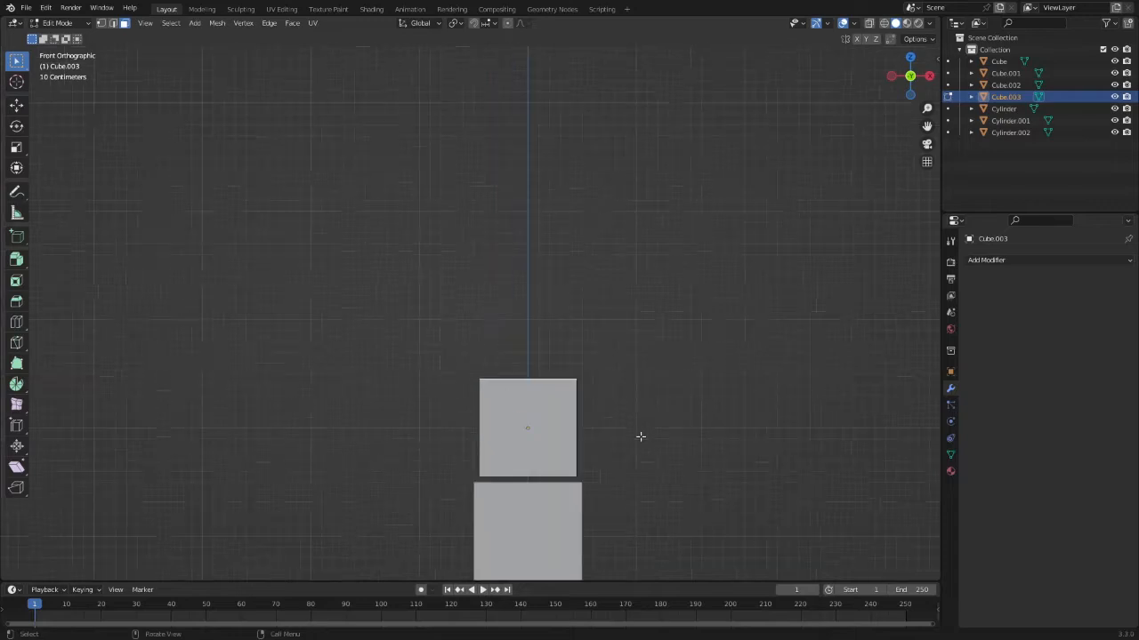
{"action": "key", "text": "g"}
{"action": "key", "text": "Escape"}
{"action": "key", "text": "e"}
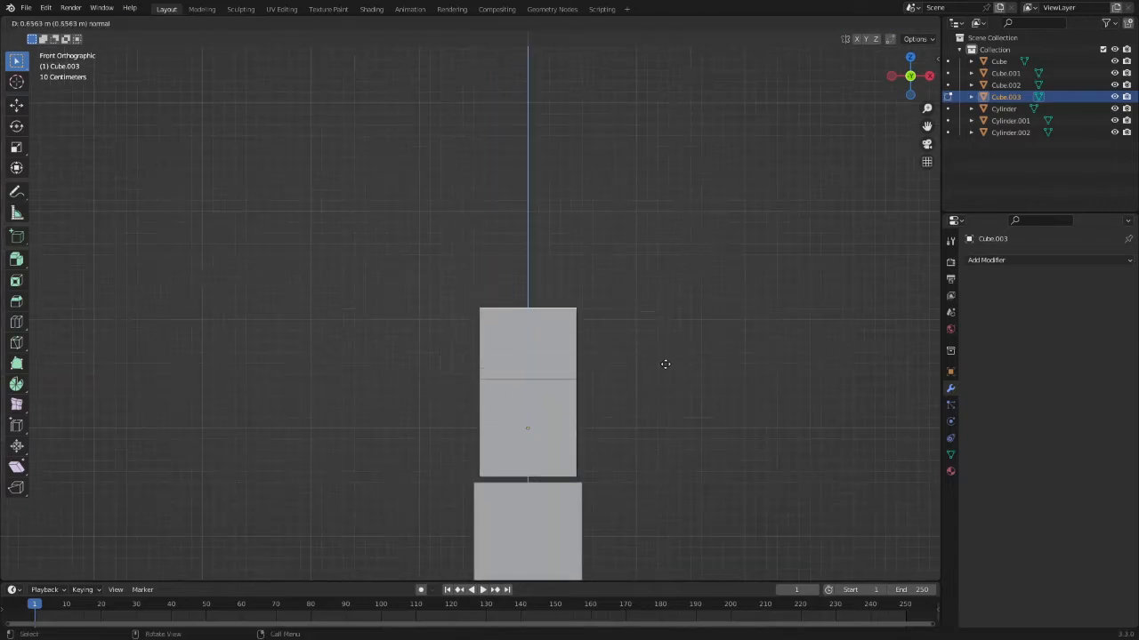
{"action": "left_click", "coordinate": [664, 363]}
{"action": "key", "text": "g"}
{"action": "left_click", "coordinate": [638, 358]}
Step: Extrude the top face again by about 0.9 m, shift it about 0.7 m toward negative X, and return to Object Mode
{"action": "key", "text": "e"}
{"action": "left_click", "coordinate": [620, 257]}
{"action": "key", "text": "g"}
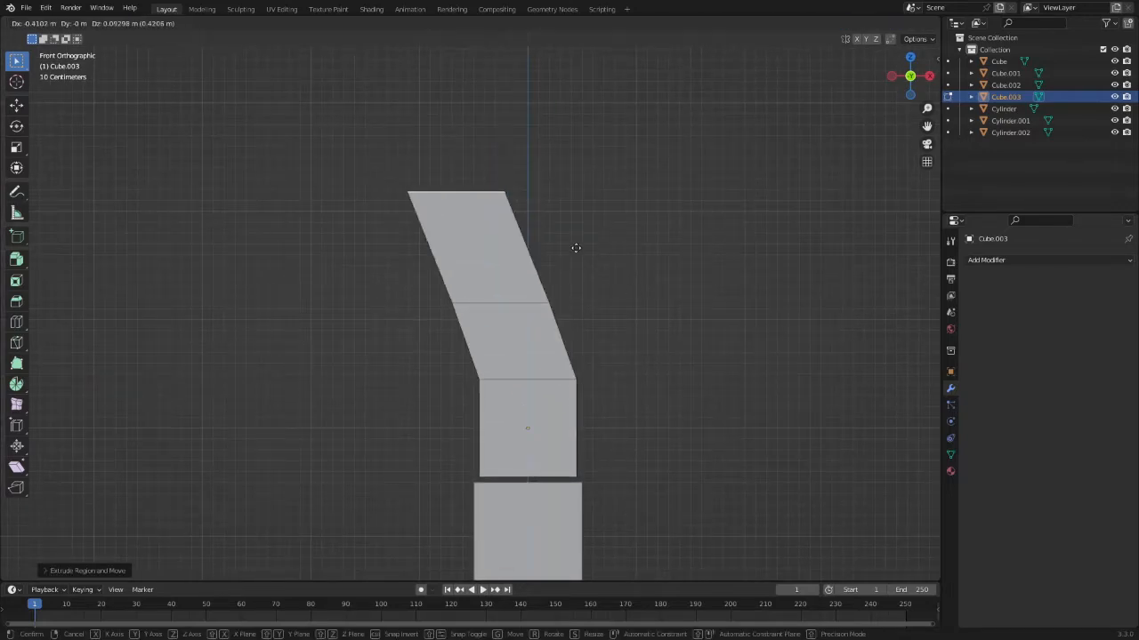
{"action": "left_click", "coordinate": [548, 264]}
{"action": "key", "text": "ctrl+Tab"}
{"action": "left_click", "coordinate": [488, 275]}
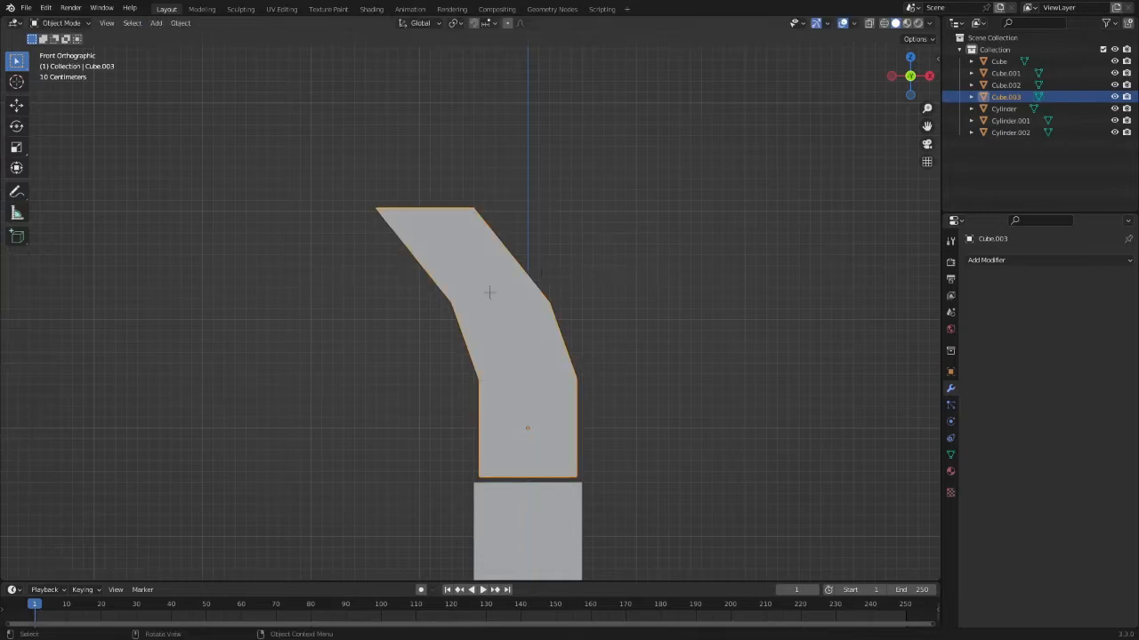
Step: Rotate the claw clockwise and place its origin on the end block's upper corner, with its tip on the arm's centre line
{"action": "scroll", "coordinate": [471, 305], "scroll_direction": "down", "scroll_amount": 3}
{"action": "key", "text": "r"}
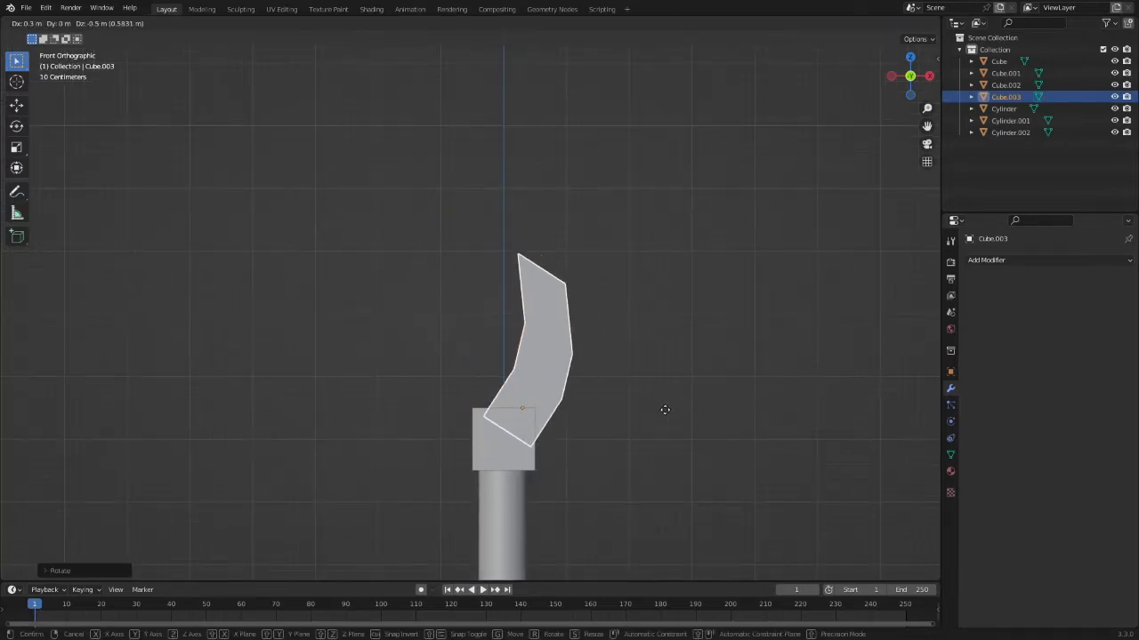
{"action": "left_click", "coordinate": [679, 409]}
{"action": "key", "text": "r"}
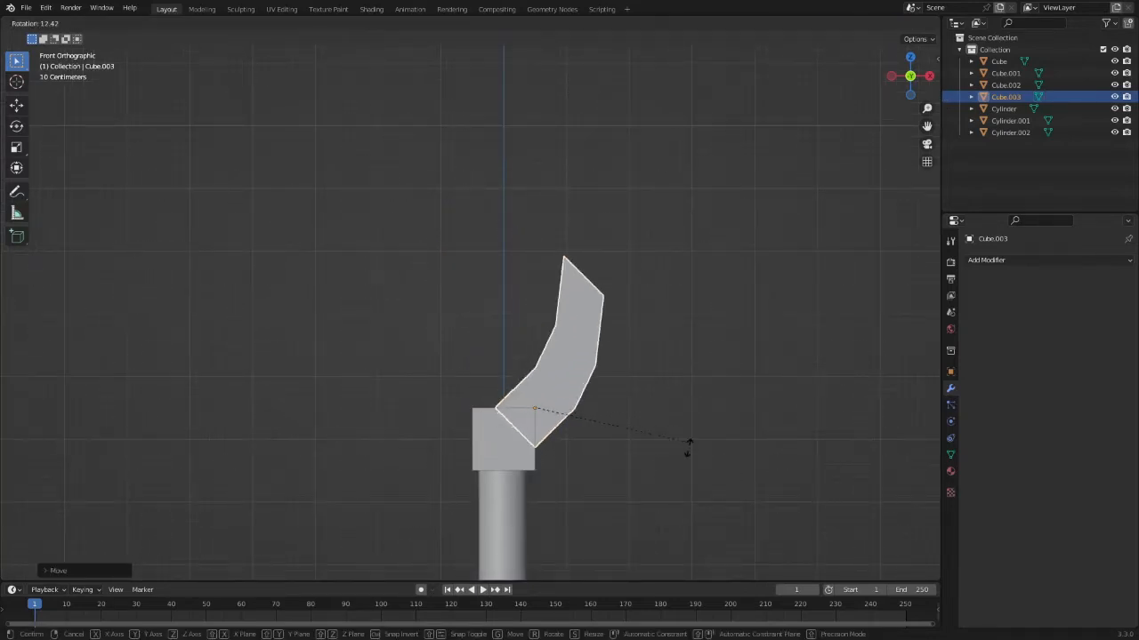
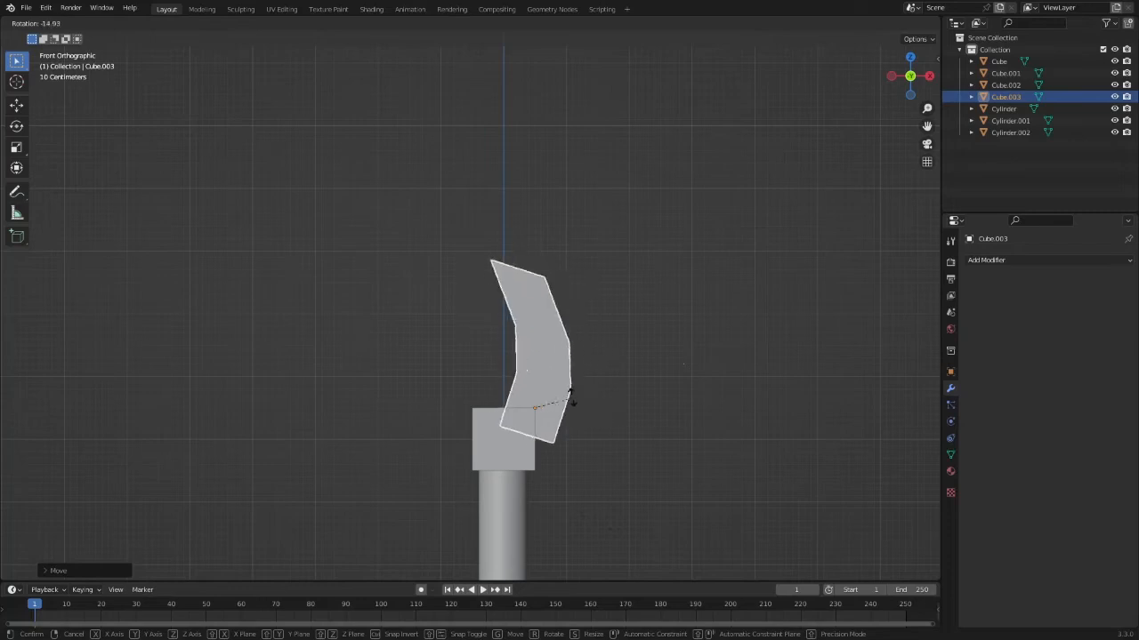
{"action": "left_click", "coordinate": [577, 399]}
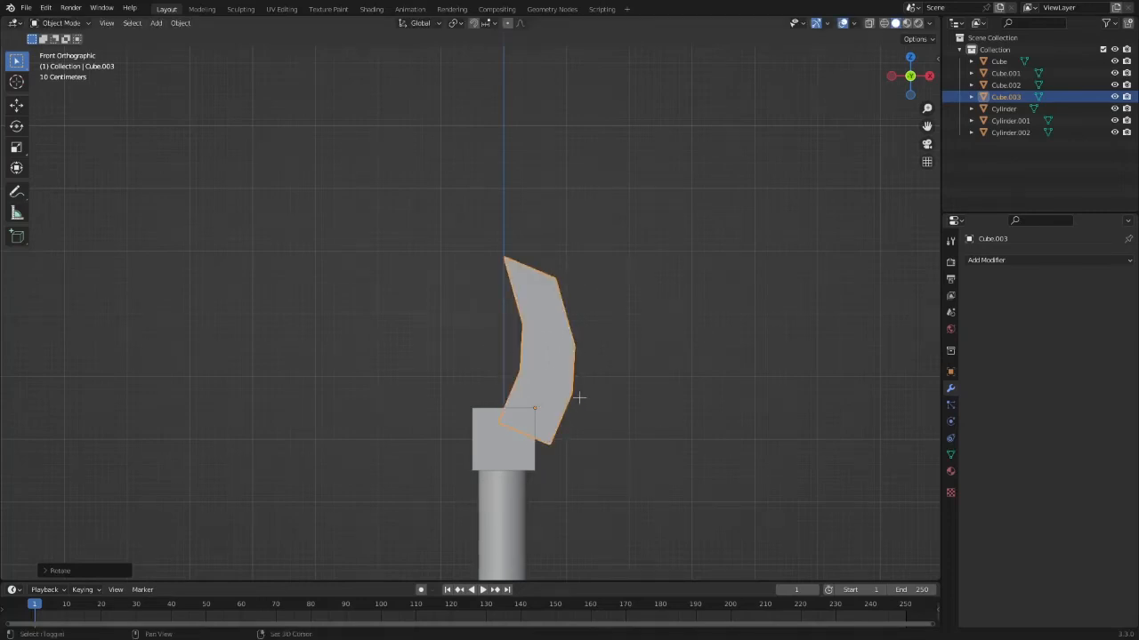
Step: Duplicate the claw and move the copy about 1 m along negative X to the block's opposite corner
{"action": "key", "text": "shift+d"}
{"action": "key", "text": "x"}
{"action": "key", "text": "Return"}
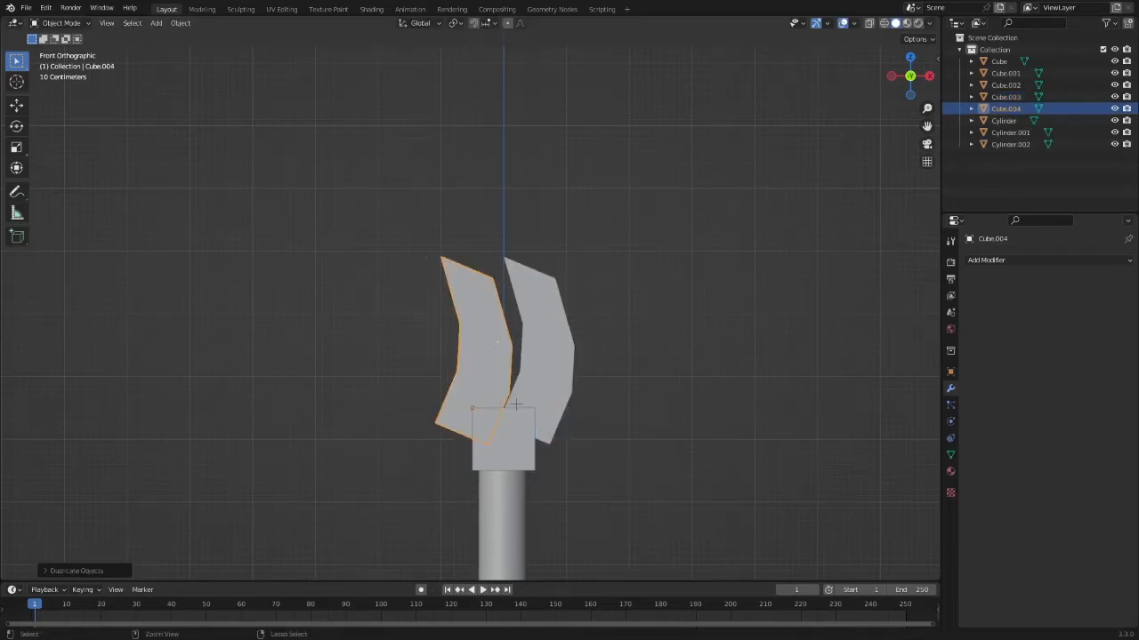
{"action": "key", "text": "r"}
{"action": "key", "text": "x"}
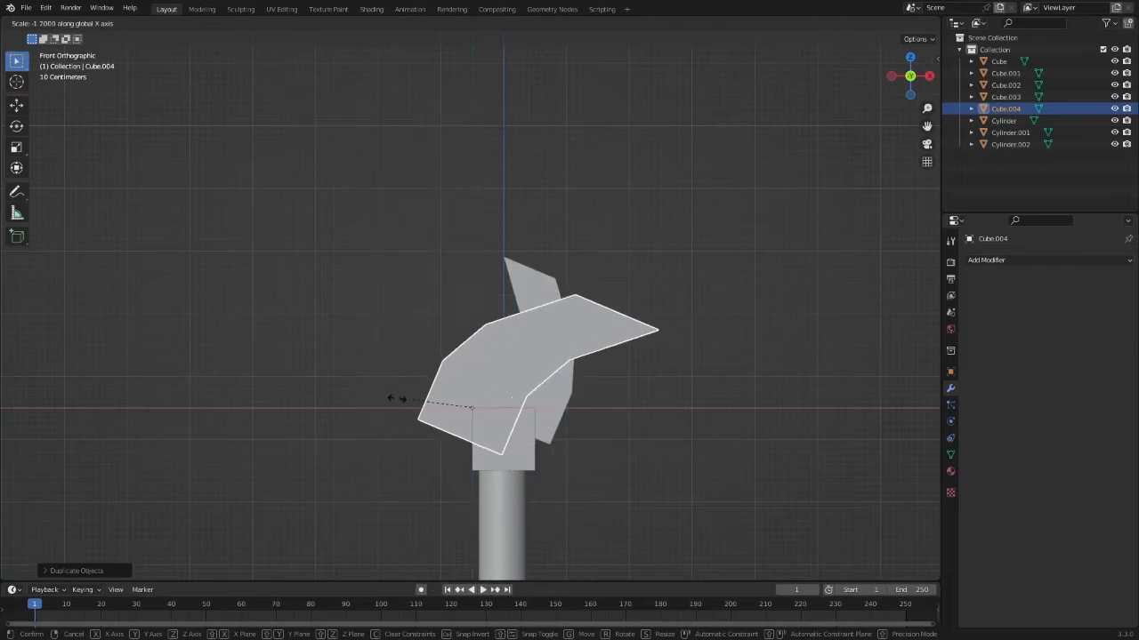
{"action": "key", "text": "Escape"}
{"action": "key", "text": "r"}
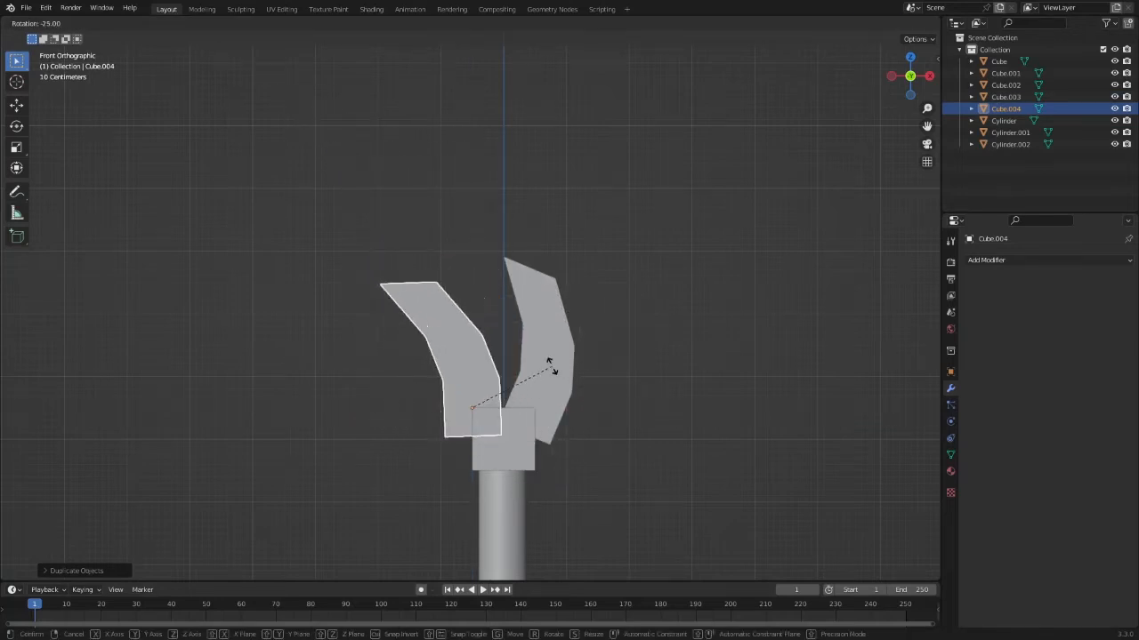
{"action": "right_click", "coordinate": [562, 372]}
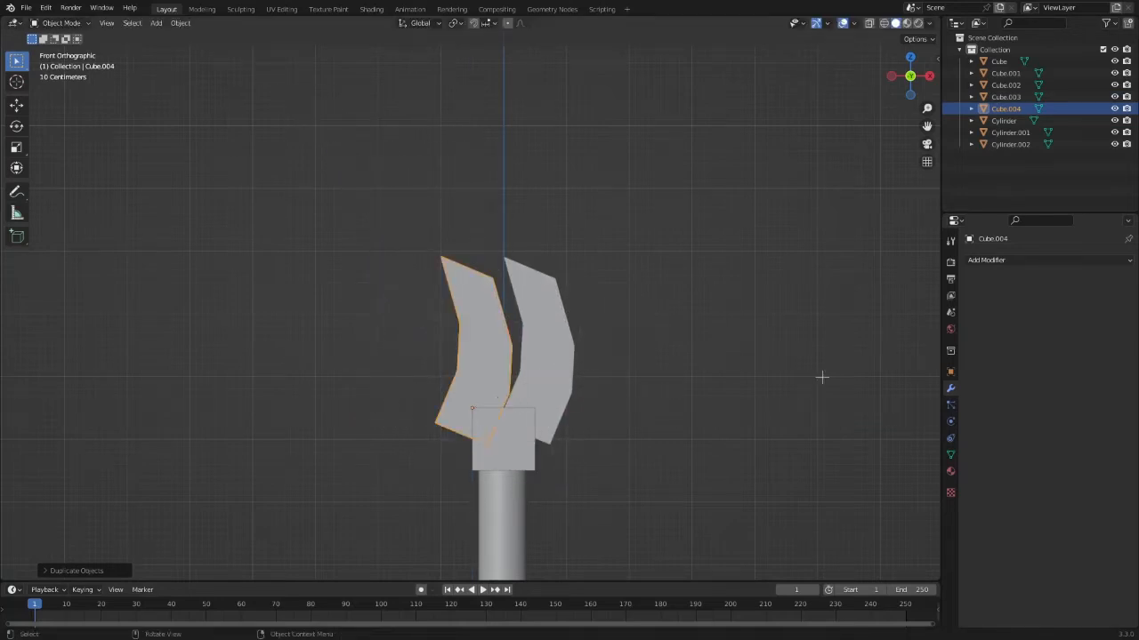
Step: Turn the copied claw half a turn about the Z axis to face the original, and return to front view
{"action": "middle_click_drag", "start_coordinate": [610, 361], "coordinate": [724, 368]}
{"action": "key", "text": "r"}
{"action": "key", "text": "z"}
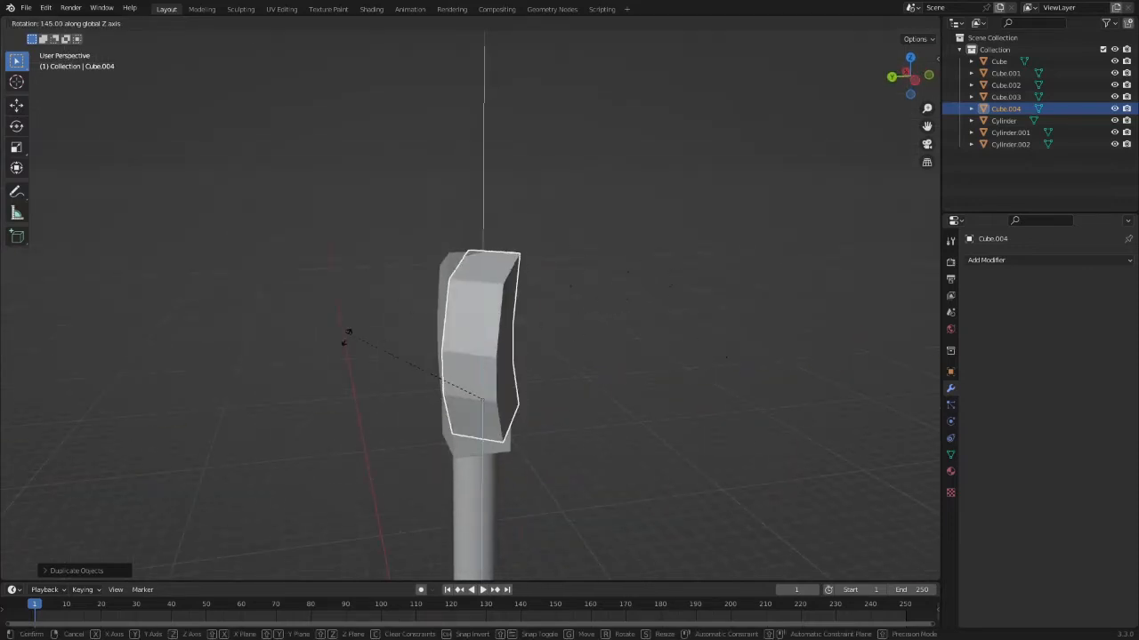
{"action": "left_click", "coordinate": [389, 415]}
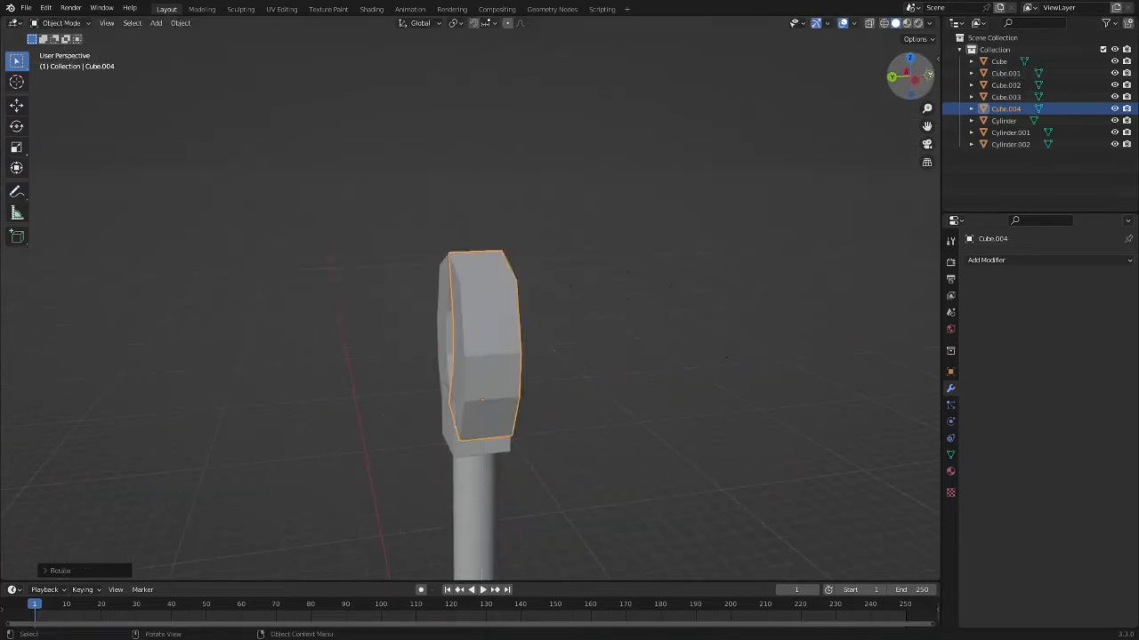
{"action": "left_click", "coordinate": [891, 77]}
Step: Select the original claw and shift its whole mesh about 0.6 m along X and 0.2 m up in Edit Mode, leaving its origin in place
{"action": "left_click", "coordinate": [547, 318]}
{"action": "key", "text": "r"}
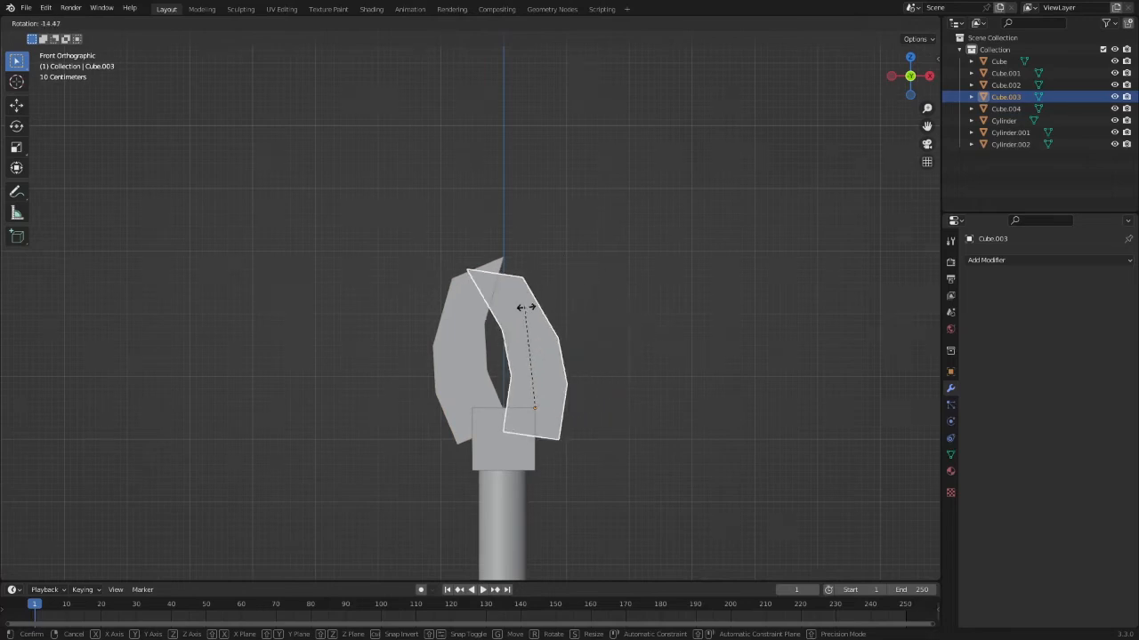
{"action": "right_click", "coordinate": [583, 332]}
{"action": "key", "text": "ctrl+Tab"}
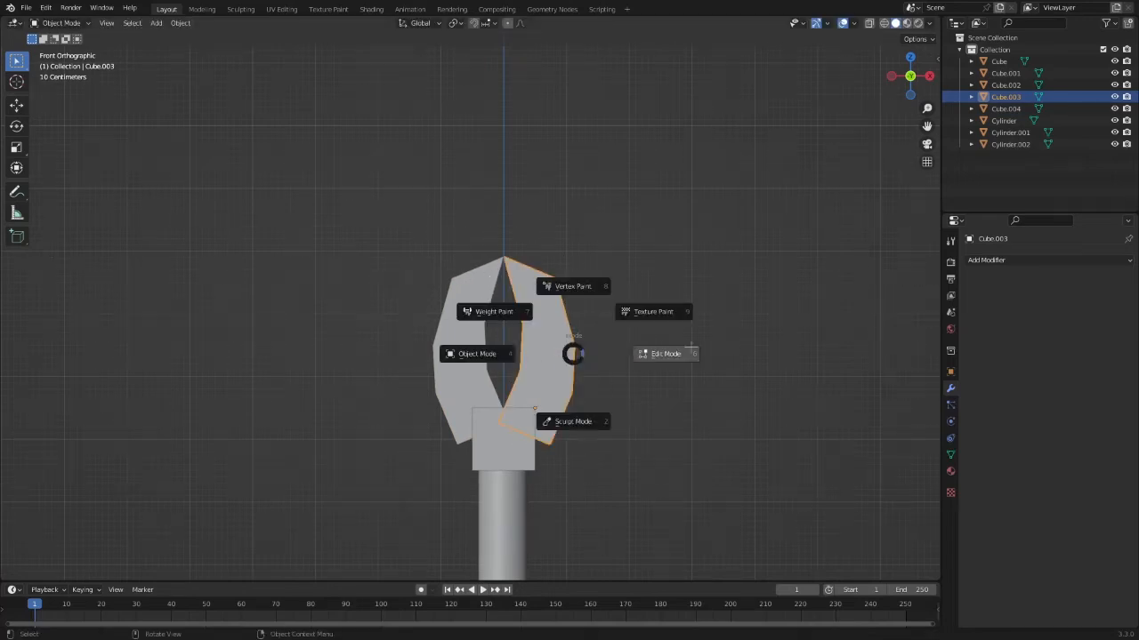
{"action": "left_click", "coordinate": [594, 352]}
{"action": "key", "text": "g"}
{"action": "right_click", "coordinate": [599, 344]}
{"action": "key", "text": "a"}
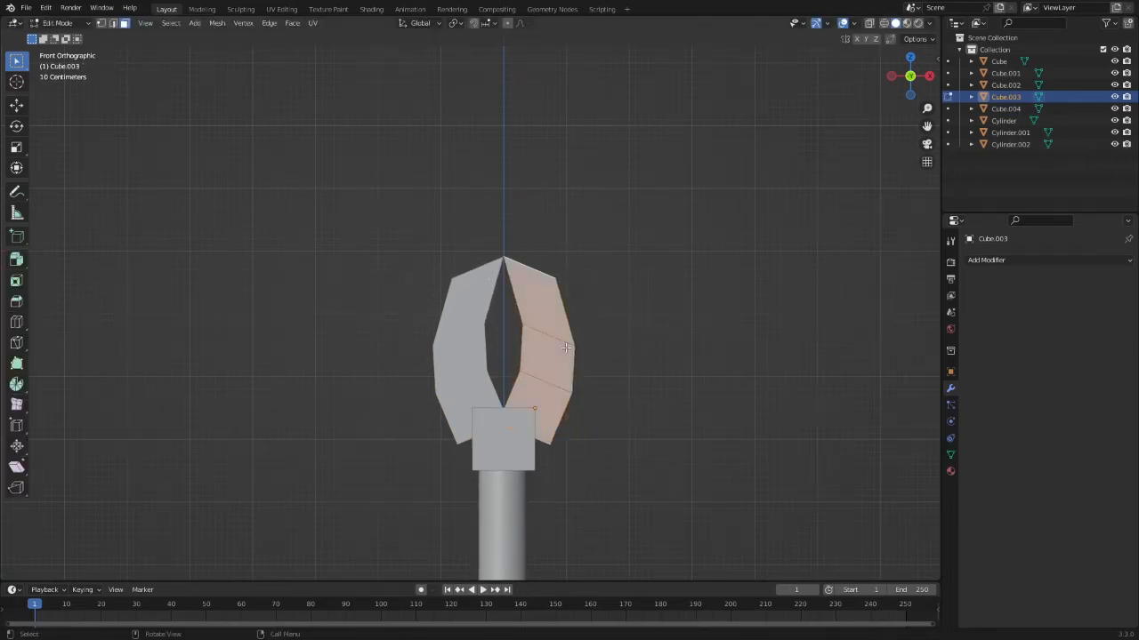
{"action": "key", "text": "g"}
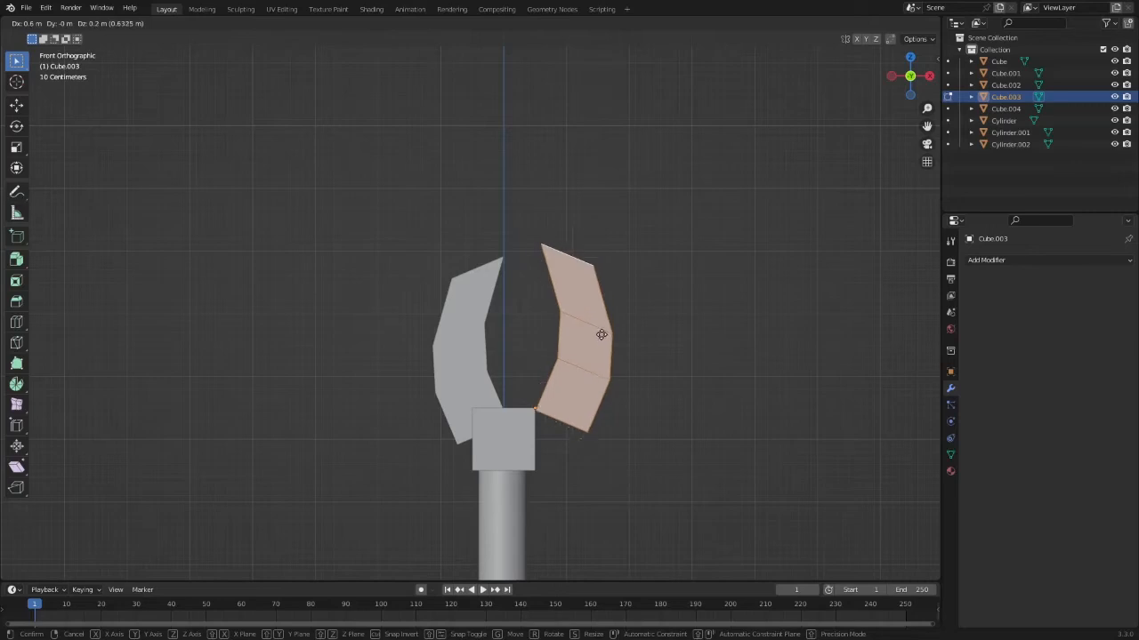
{"action": "left_click", "coordinate": [602, 335]}
Step: Fine-tune the mesh position so the claw's lower inner corner meets the block's upper corner, and return to Object Mode
{"action": "scroll", "coordinate": [655, 356], "scroll_direction": "up", "scroll_amount": 8}
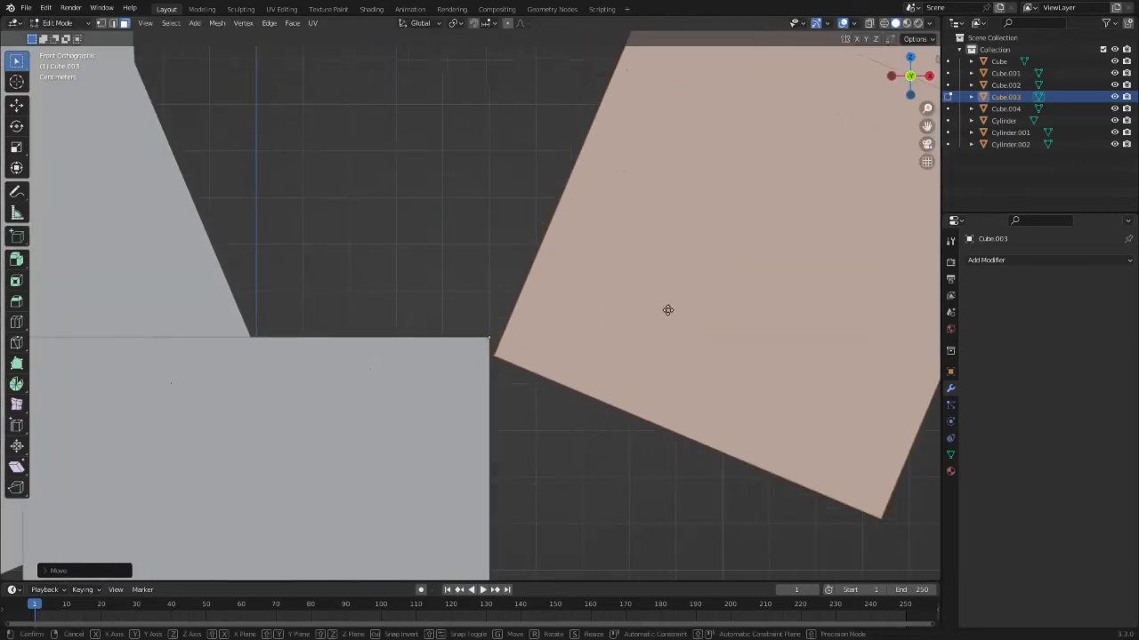
{"action": "left_click", "coordinate": [656, 299]}
{"action": "scroll", "coordinate": [655, 300], "scroll_direction": "down", "scroll_amount": 5}
{"action": "key", "text": "ctrl+Tab"}
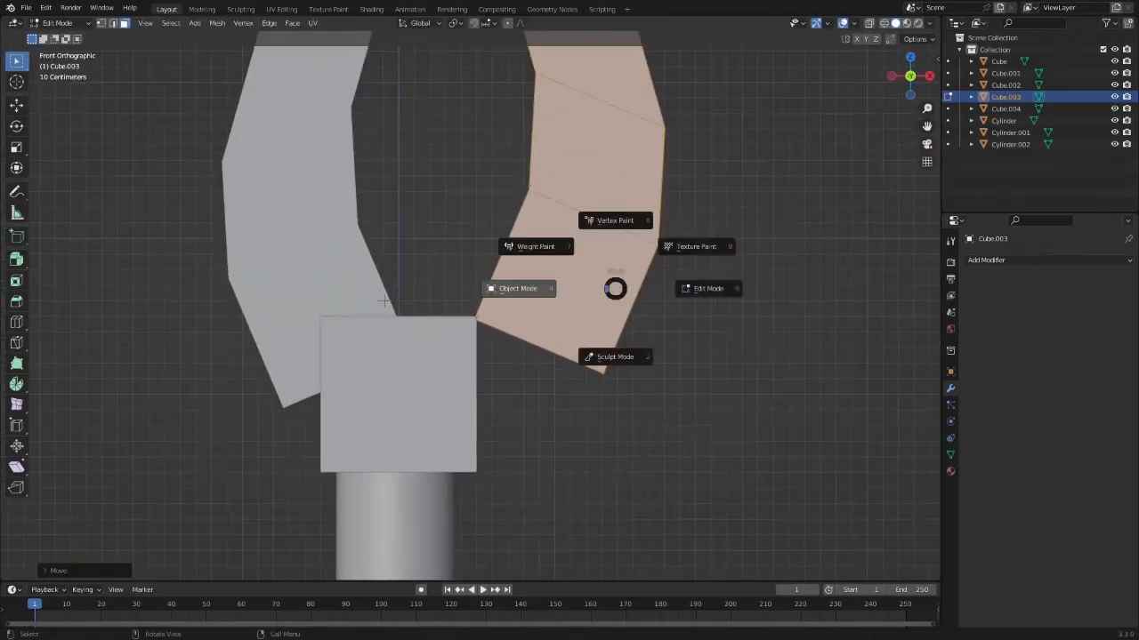
{"action": "left_click", "coordinate": [517, 288]}
Step: Test-rotate the original claw about its base corner, cancelling the rotation
{"action": "scroll", "coordinate": [599, 239], "scroll_direction": "down", "scroll_amount": 5}
{"action": "key", "text": "r"}
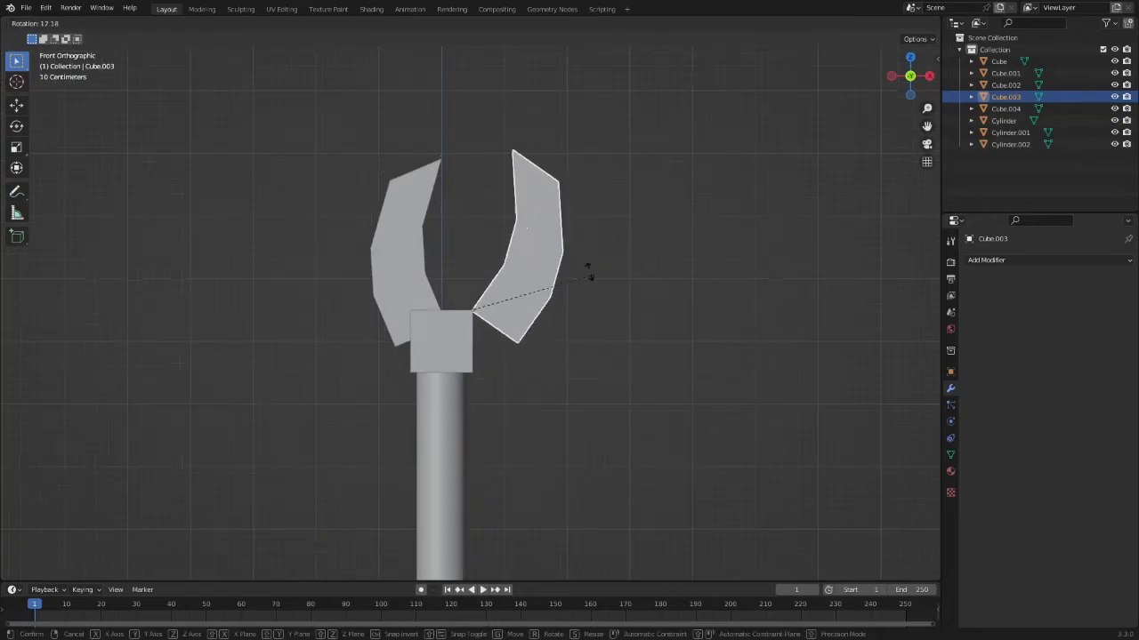
{"action": "left_click", "coordinate": [587, 271]}
{"action": "scroll", "coordinate": [551, 294], "scroll_direction": "up", "scroll_amount": 3}
Step: Test-rotate the copied claw about its origin, leaving its orientation as it was
{"action": "left_click", "coordinate": [394, 305]}
{"action": "key", "text": "r"}
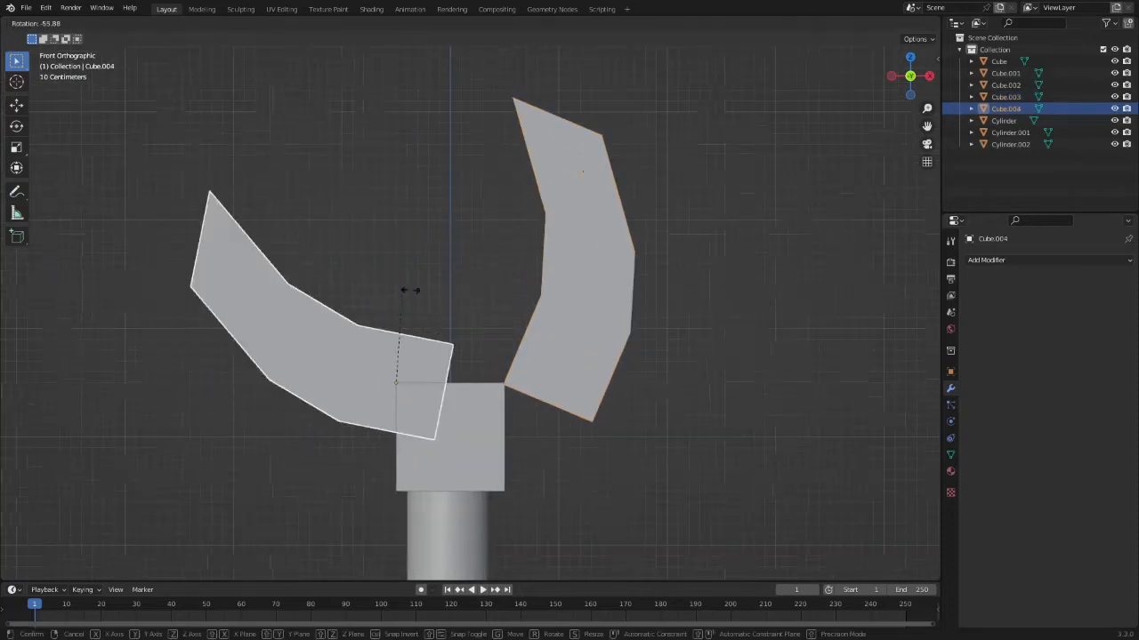
{"action": "left_click", "coordinate": [530, 322]}
Step: Try shifting the copied claw's whole mesh about -0.56 m along X and 0.23 m up in Edit Mode, cancelling the move
{"action": "key", "text": "ctrl+Tab"}
{"action": "left_click", "coordinate": [625, 346]}
{"action": "key", "text": "a"}
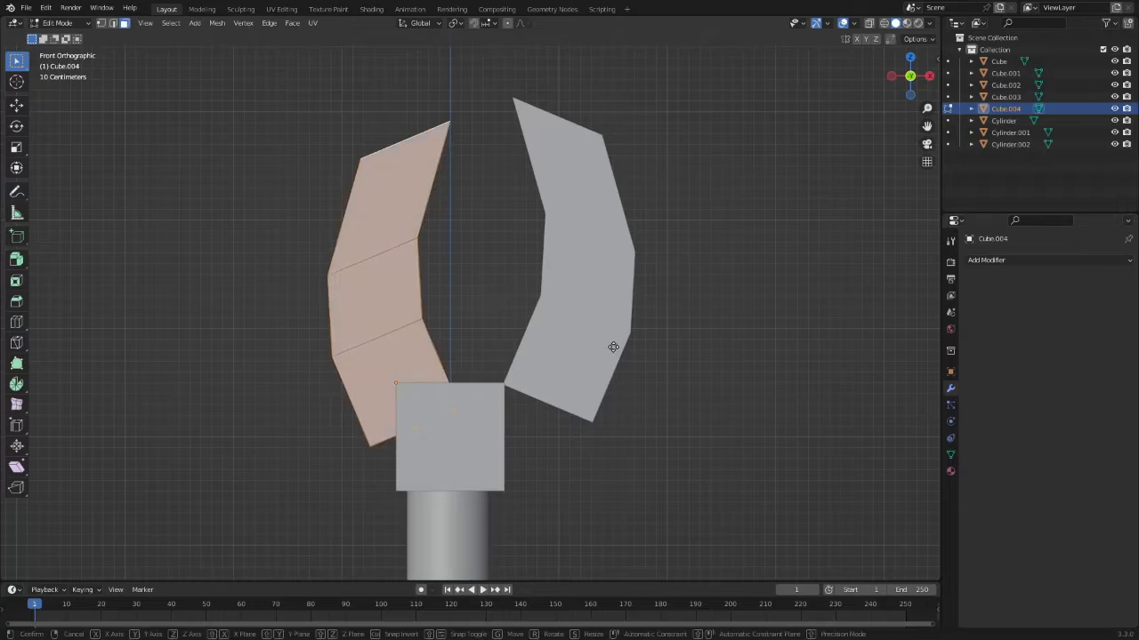
{"action": "key", "text": "g"}
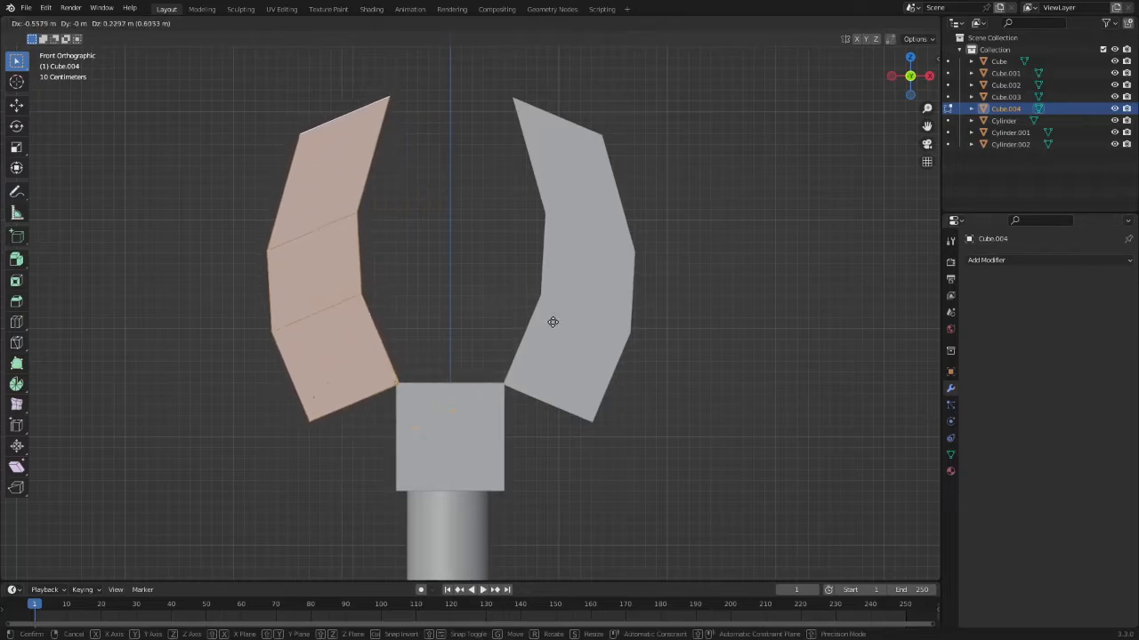
{"action": "right_click", "coordinate": [551, 320]}
{"action": "key", "text": "Tab"}
Step: Delete the copied claw and duplicate the original along X so its base corner meets the block's opposite upper corner
{"action": "key", "text": "Delete"}
{"action": "left_click", "coordinate": [615, 299]}
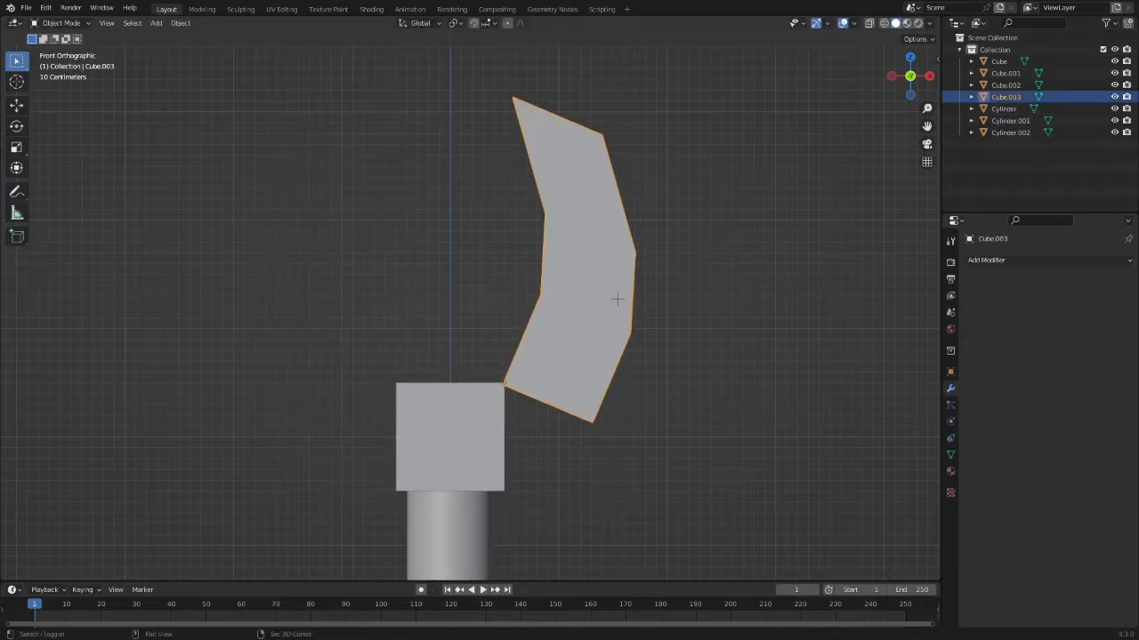
{"action": "key", "text": "shift+d"}
{"action": "key", "text": "x"}
{"action": "left_click", "coordinate": [512, 297]}
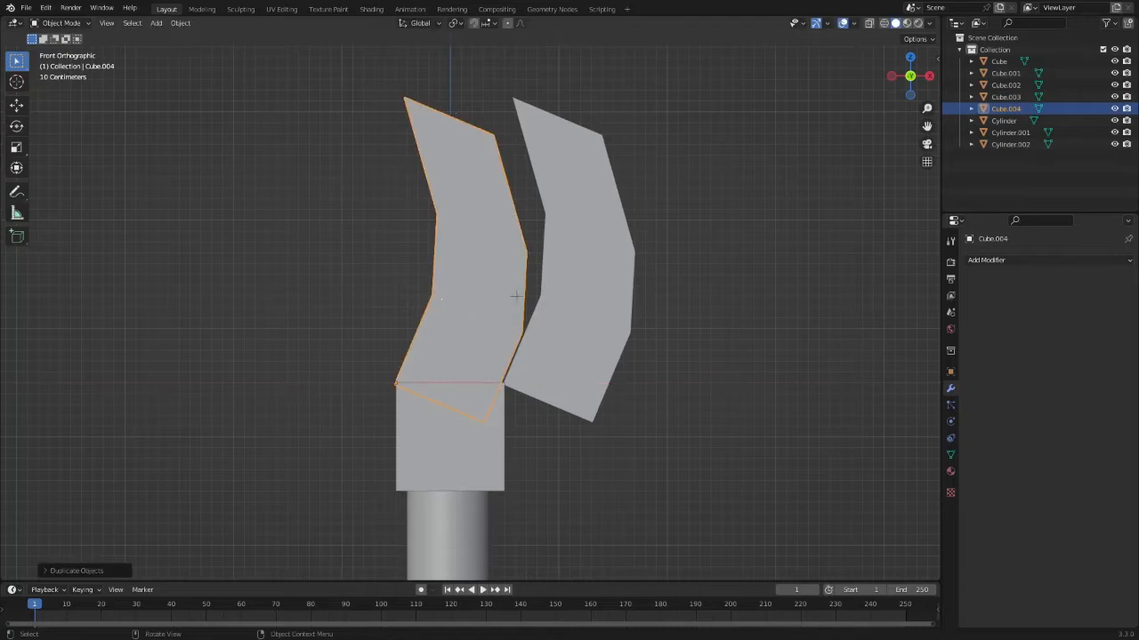
Step: Rotate the new duplicate claw half a turn about the Z axis to face the original
{"action": "key", "text": "r"}
{"action": "key", "text": "z"}
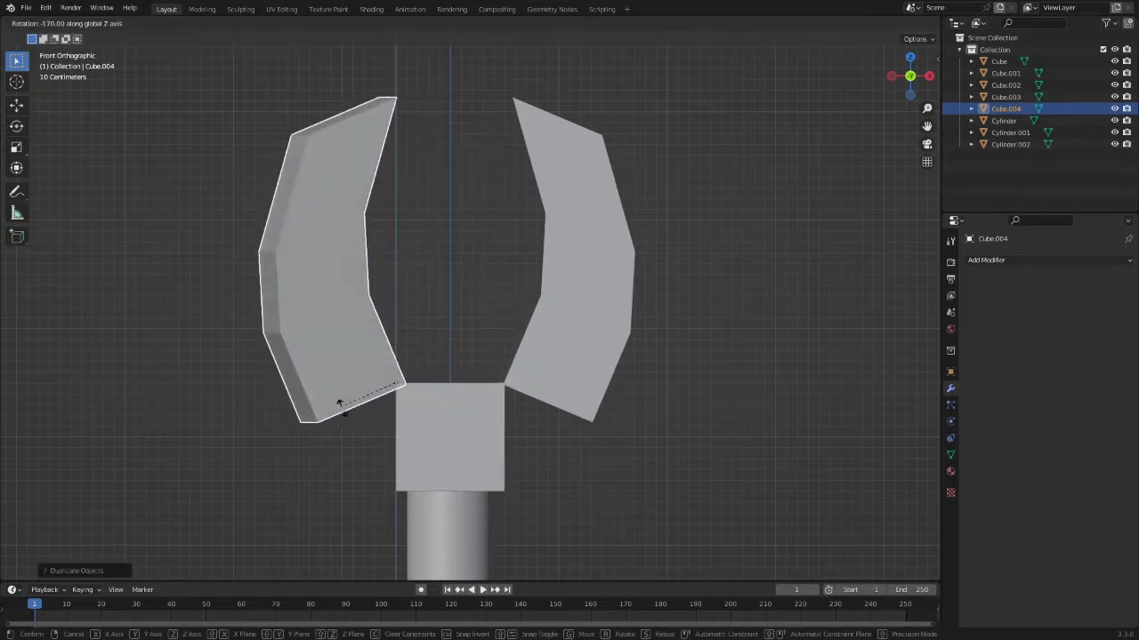
{"action": "left_click", "coordinate": [355, 402]}
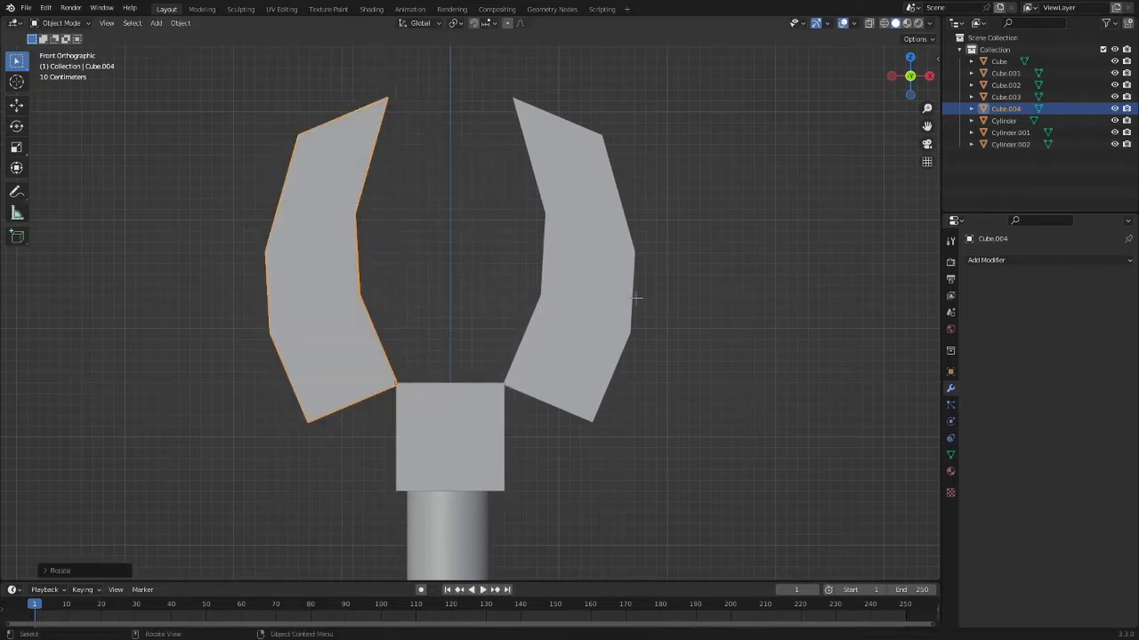
Step: Rotate both claws 10 degrees inward about their base corners so their tips nearly meet
{"action": "key", "text": "r"}
{"action": "right_click", "coordinate": [648, 340]}
{"action": "key", "text": "r"}
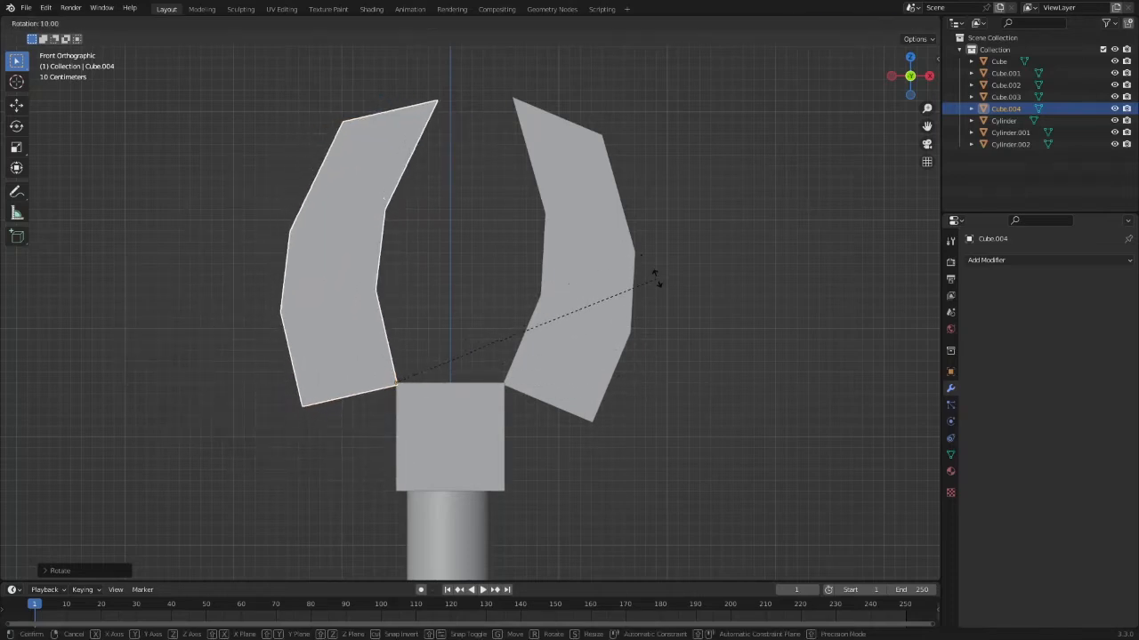
{"action": "left_click", "coordinate": [648, 275]}
{"action": "left_click", "coordinate": [620, 258], "text": "shift"}
{"action": "key", "text": "r"}
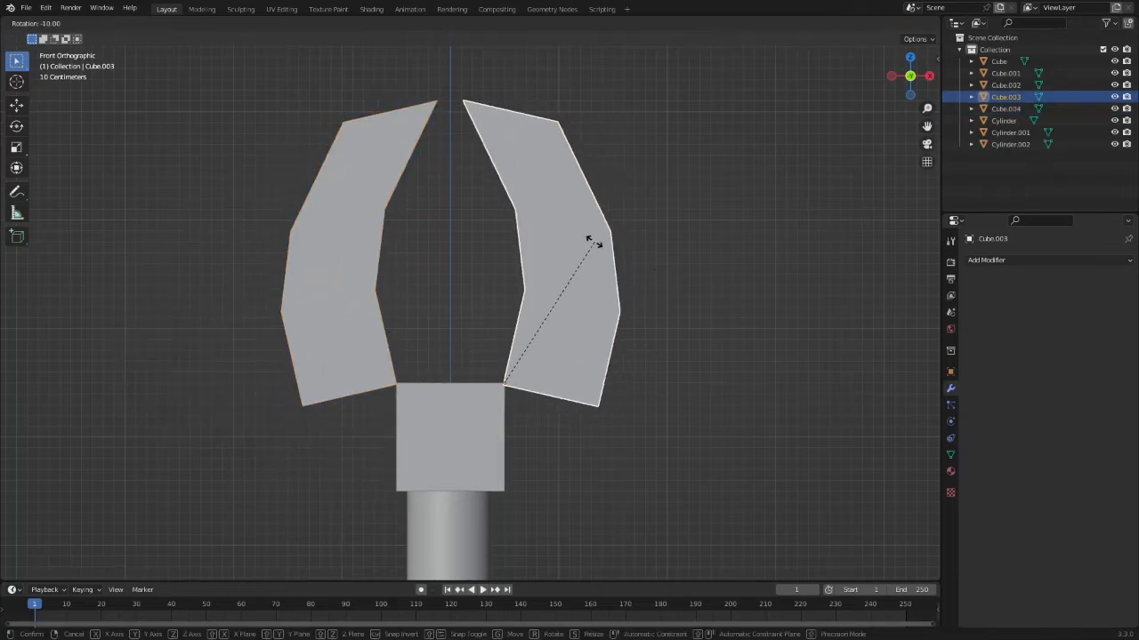
{"action": "left_click", "coordinate": [592, 241]}
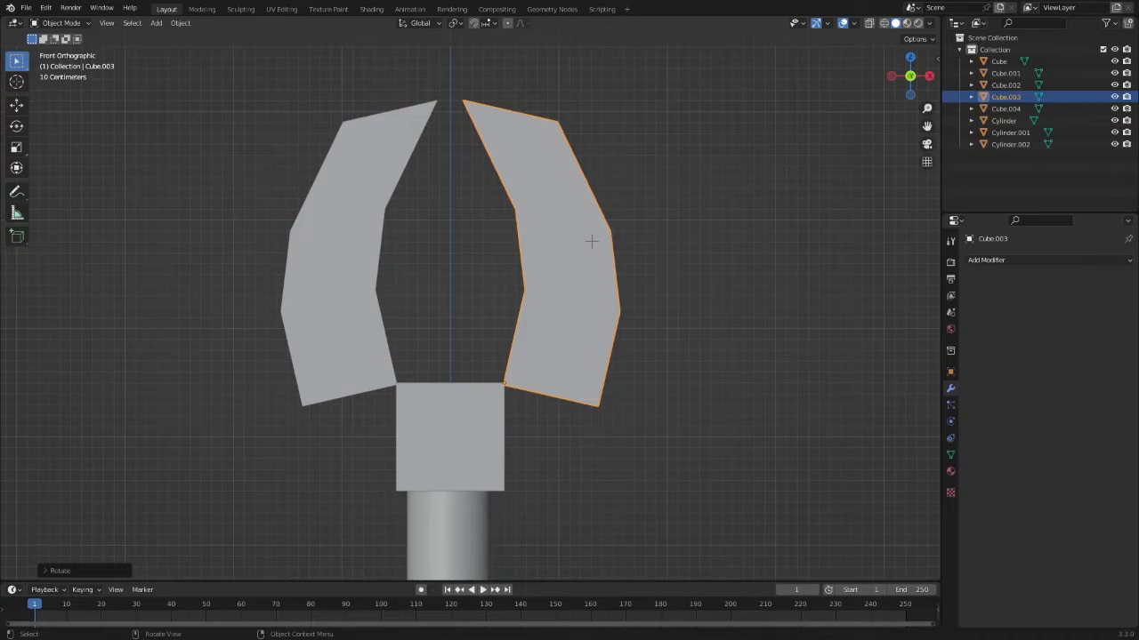
{"action": "middle_click_drag", "start_coordinate": [591, 241], "coordinate": [703, 280]}
{"action": "key", "text": "s"}
{"action": "key", "text": "y"}
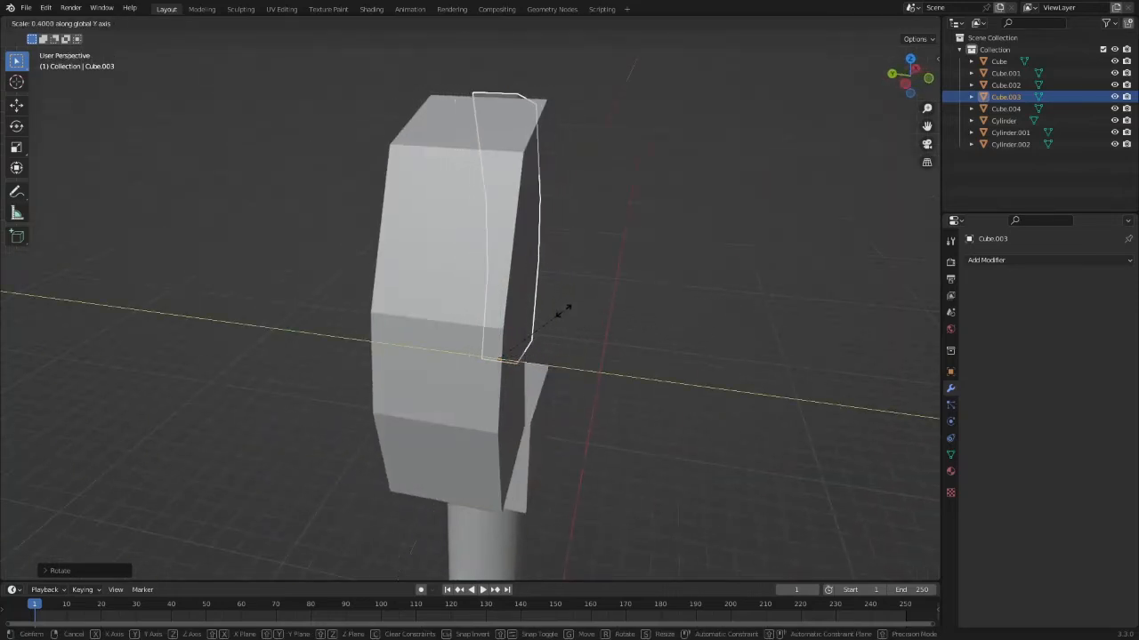
{"action": "right_click", "coordinate": [612, 322]}
Step: Scale the original claw down along the Y axis so it is narrower than the block
{"action": "middle_click_drag", "start_coordinate": [612, 323], "coordinate": [788, 344]}
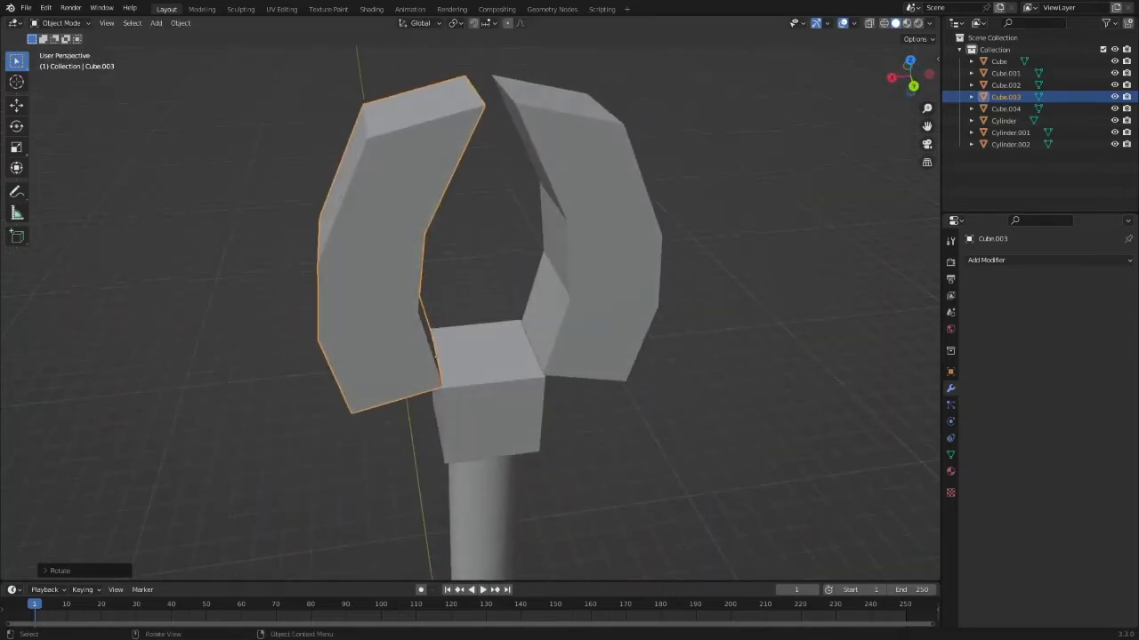
{"action": "middle_click_drag", "start_coordinate": [435, 356], "coordinate": [718, 318]}
{"action": "key", "text": "s"}
{"action": "key", "text": "y"}
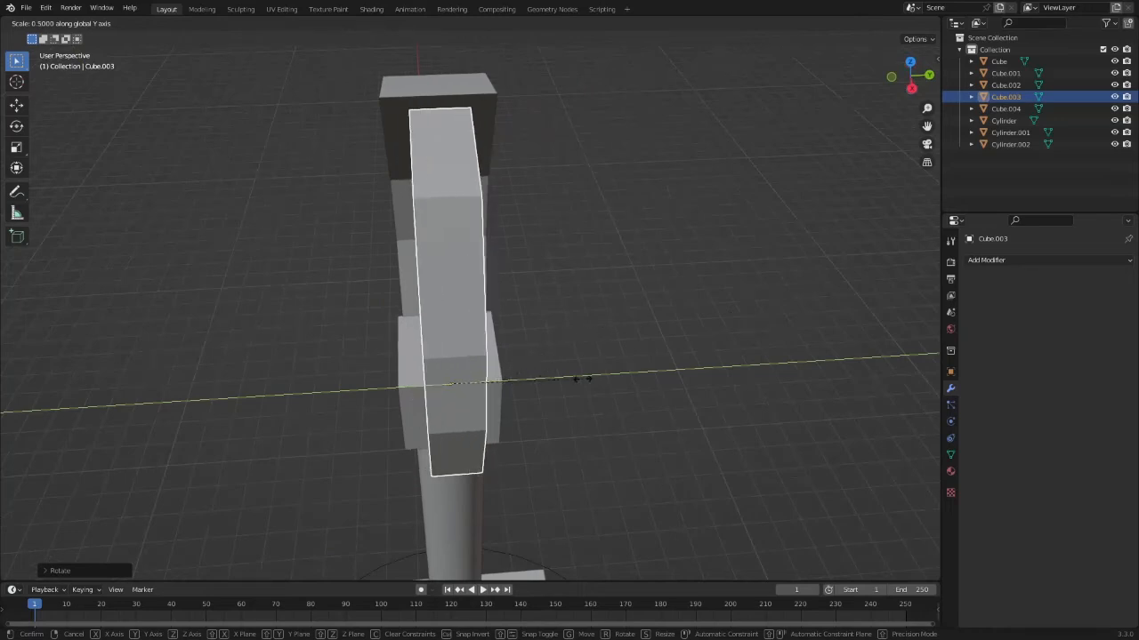
{"action": "left_click", "coordinate": [545, 379]}
Step: Select the duplicate claw and scale it down along the Y axis to match the original
{"action": "middle_click_drag", "start_coordinate": [545, 379], "coordinate": [716, 334]}
{"action": "left_click", "coordinate": [369, 313]}
{"action": "middle_click_drag", "start_coordinate": [578, 298], "coordinate": [577, 269]}
{"action": "key", "text": "s"}
{"action": "key", "text": "y"}
{"action": "left_click", "coordinate": [444, 316]}
Step: Check how the duplicate claw swings about its base corner in front view, cancelling each rotation
{"action": "key", "text": "r"}
{"action": "right_click", "coordinate": [566, 290]}
{"action": "left_click", "coordinate": [916, 82]}
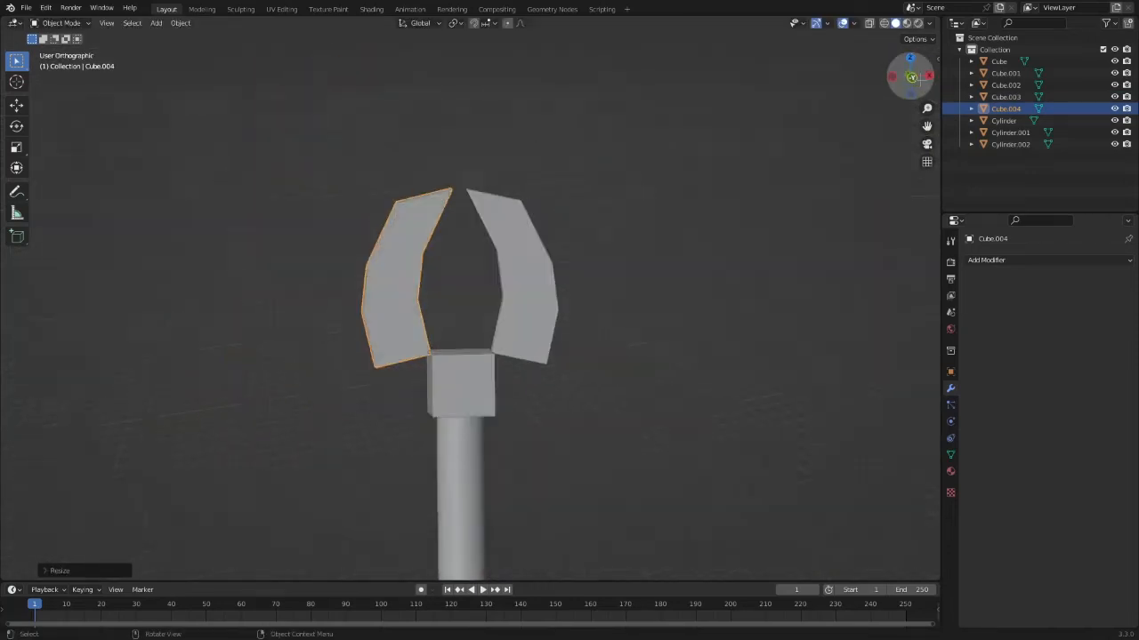
{"action": "key", "text": "r"}
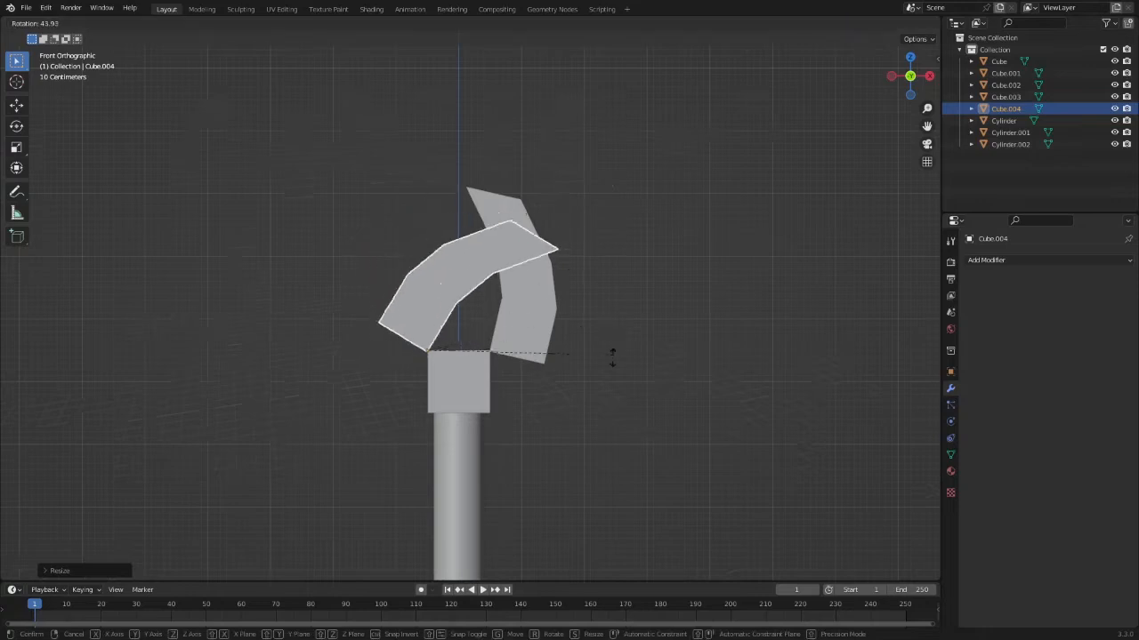
{"action": "right_click", "coordinate": [400, 266]}
Step: Add a cylinder and raise it about 15 m along Z to the block at the arm's top
{"action": "key", "text": "shift+a"}
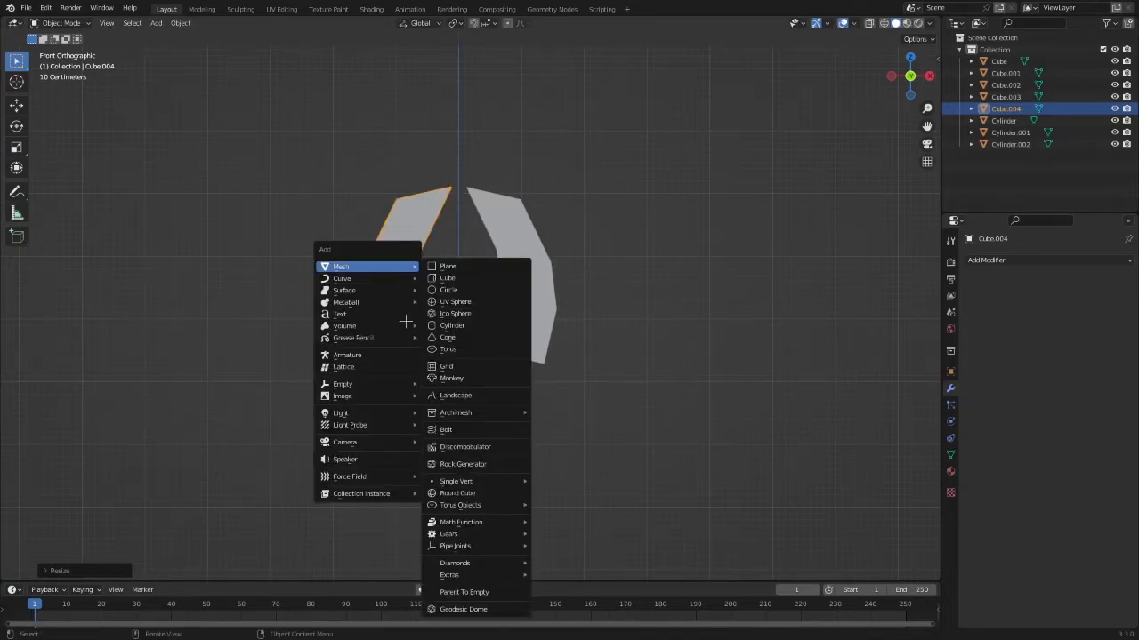
{"action": "left_click", "coordinate": [464, 313]}
{"action": "middle_click_drag", "start_coordinate": [539, 330], "coordinate": [549, 288], "text": "shift"}
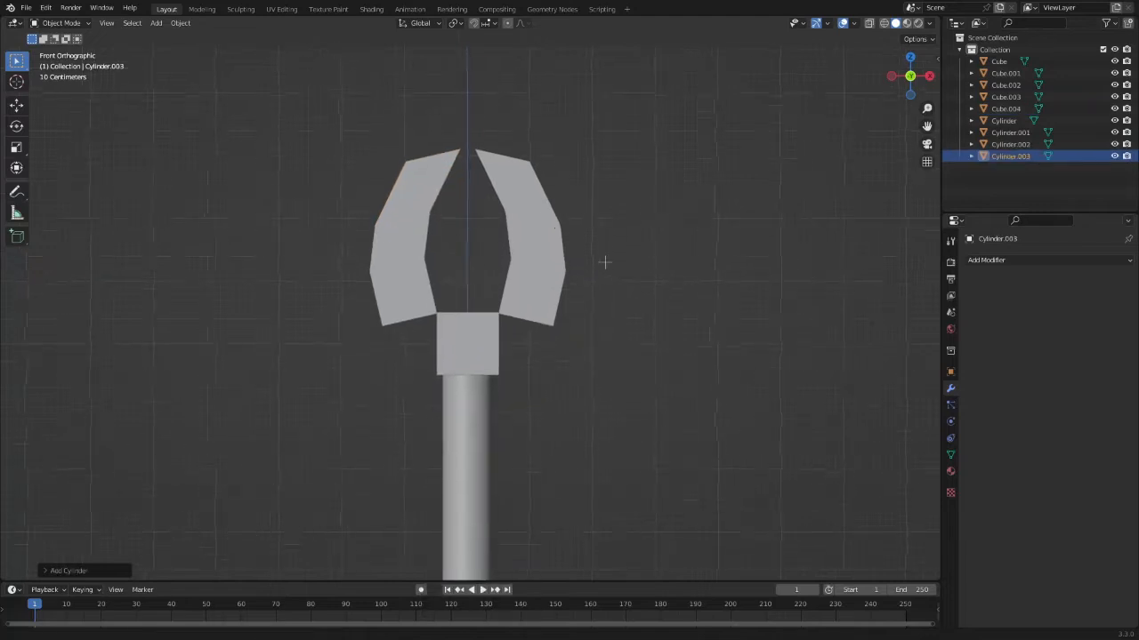
{"action": "key", "text": "g"}
{"action": "key", "text": "z"}
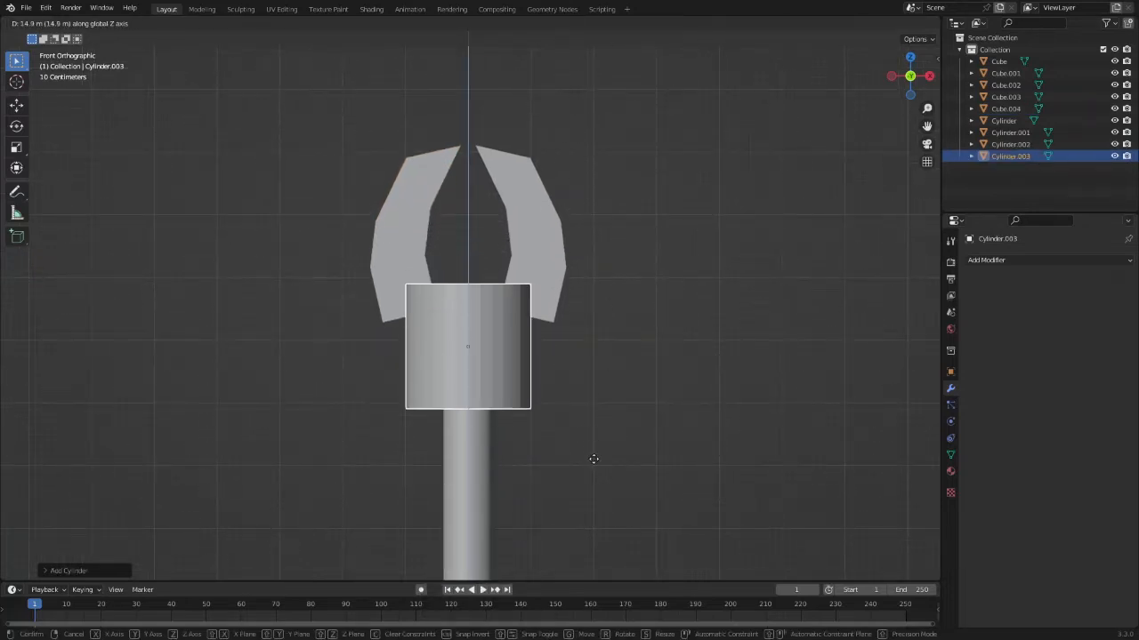
{"action": "left_click", "coordinate": [593, 455]}
Step: Scale the cylinder down on X and Y only, turning it into a thin rod
{"action": "key", "text": "s"}
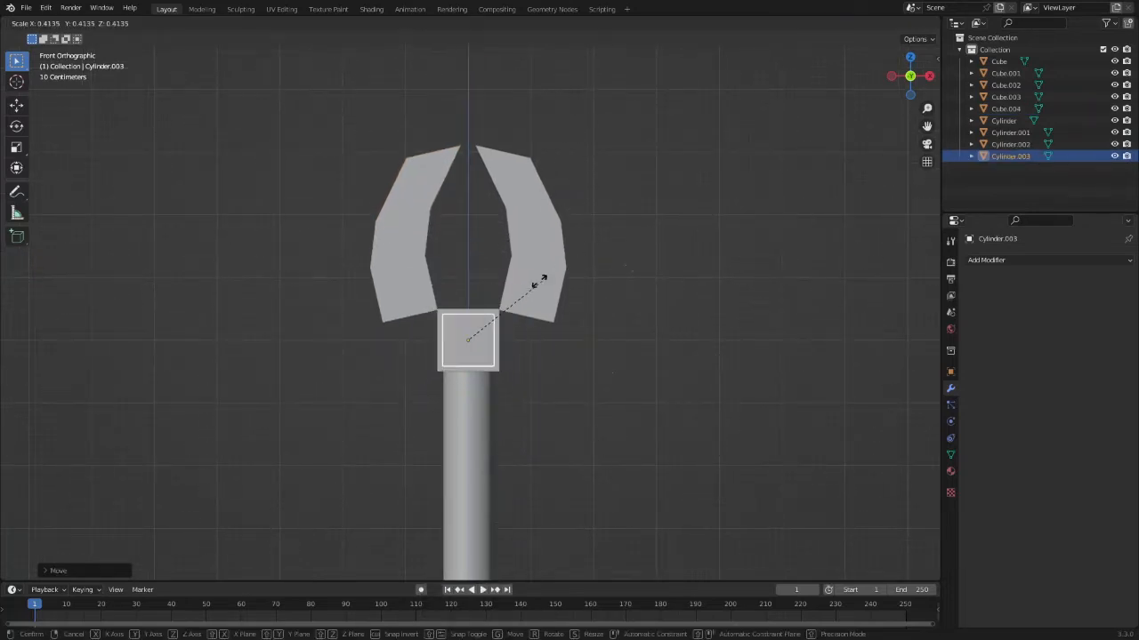
{"action": "key", "text": "shift+z"}
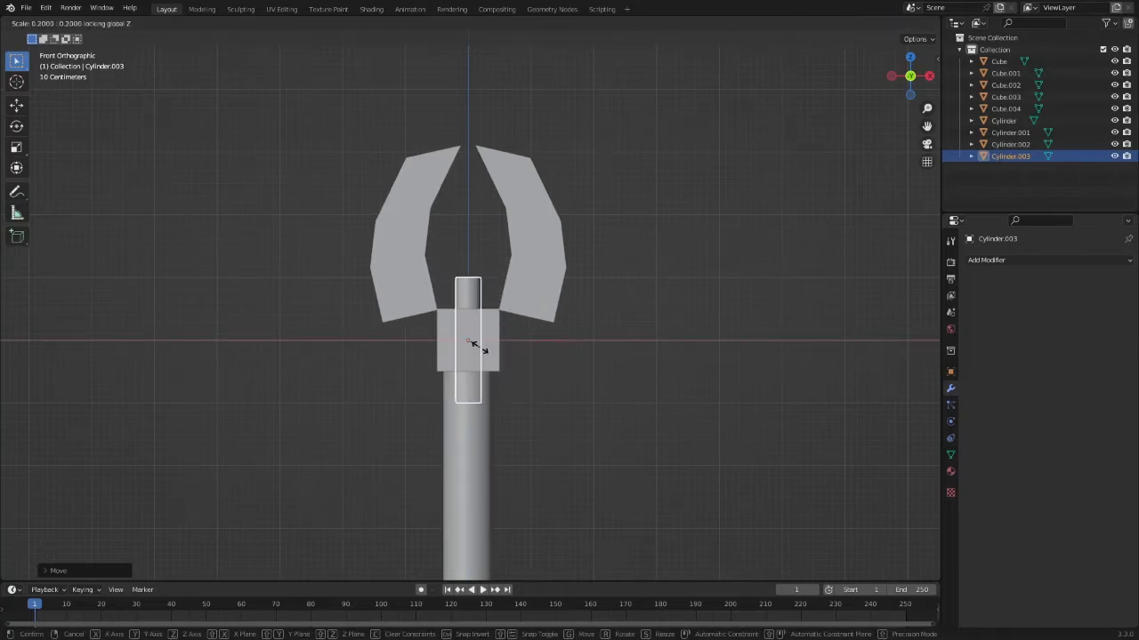
{"action": "left_click", "coordinate": [470, 343]}
Step: Tilt the rod diagonally and shrink it to bridge the block's side and the duplicate claw's base
{"action": "key", "text": "r"}
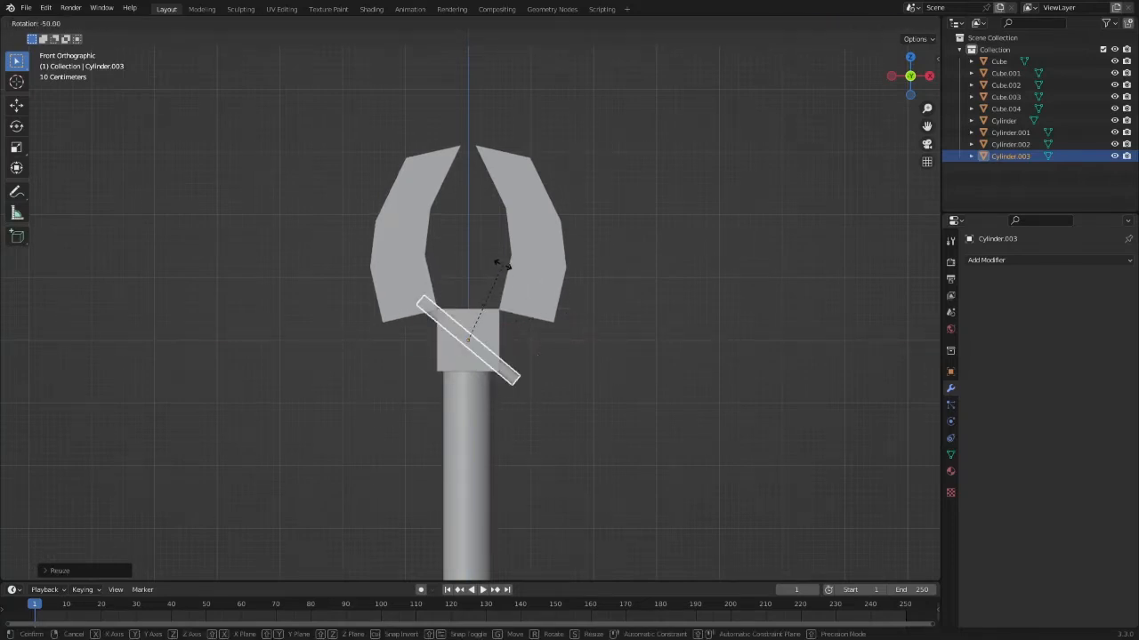
{"action": "left_click", "coordinate": [507, 266]}
{"action": "key", "text": "s"}
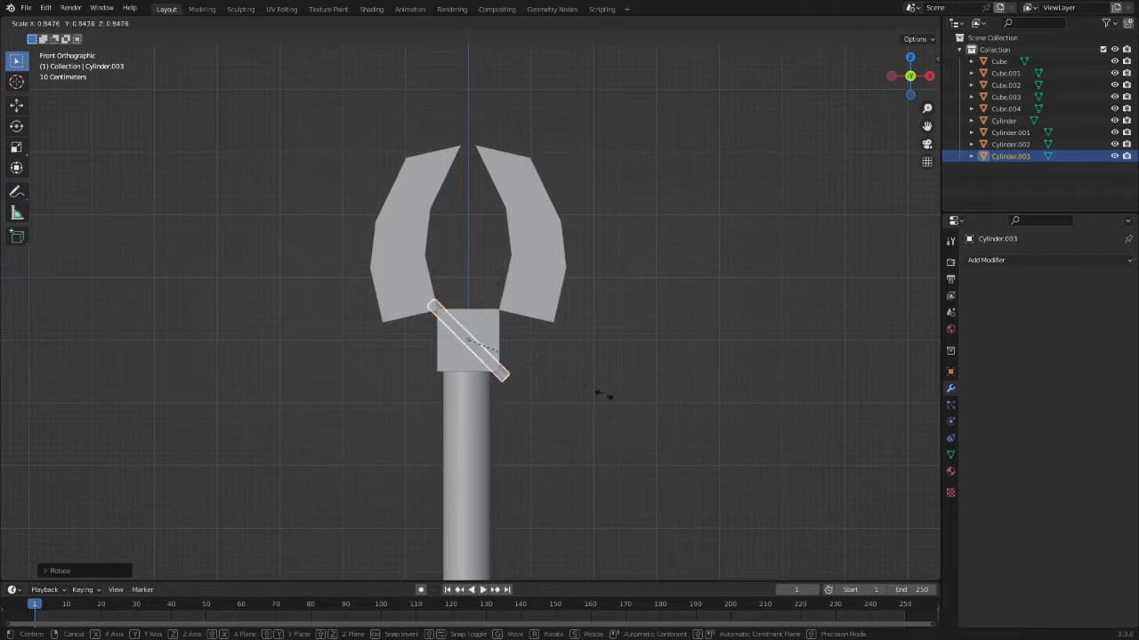
{"action": "left_click", "coordinate": [490, 367]}
Step: Test-rotate the duplicate claw outward past the rod, restoring its position
{"action": "left_click", "coordinate": [414, 263]}
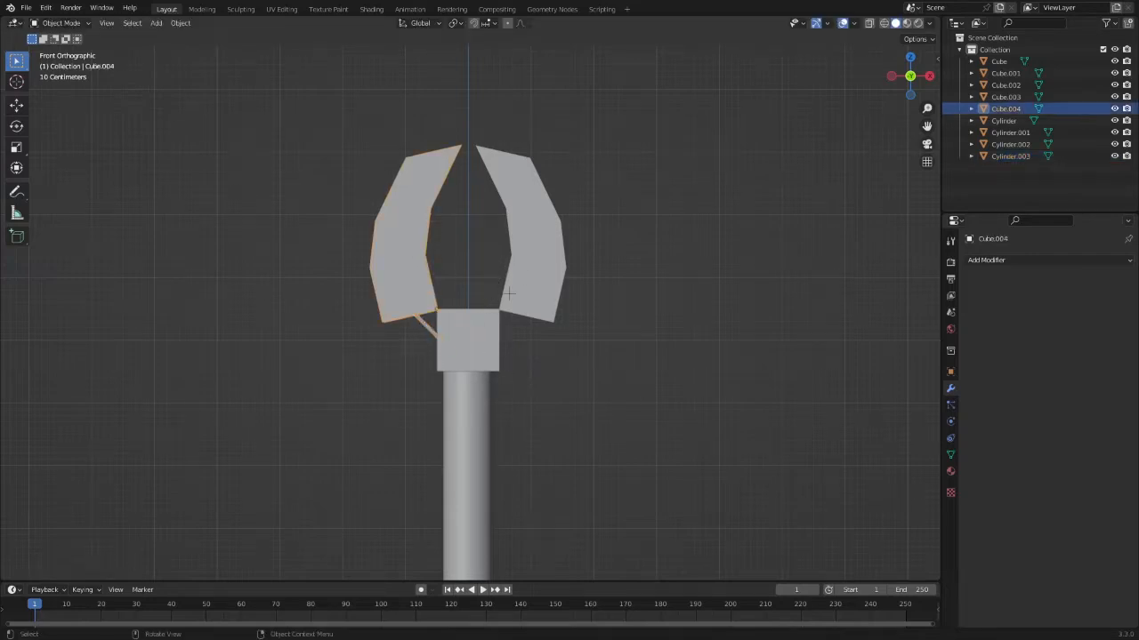
{"action": "key", "text": "r"}
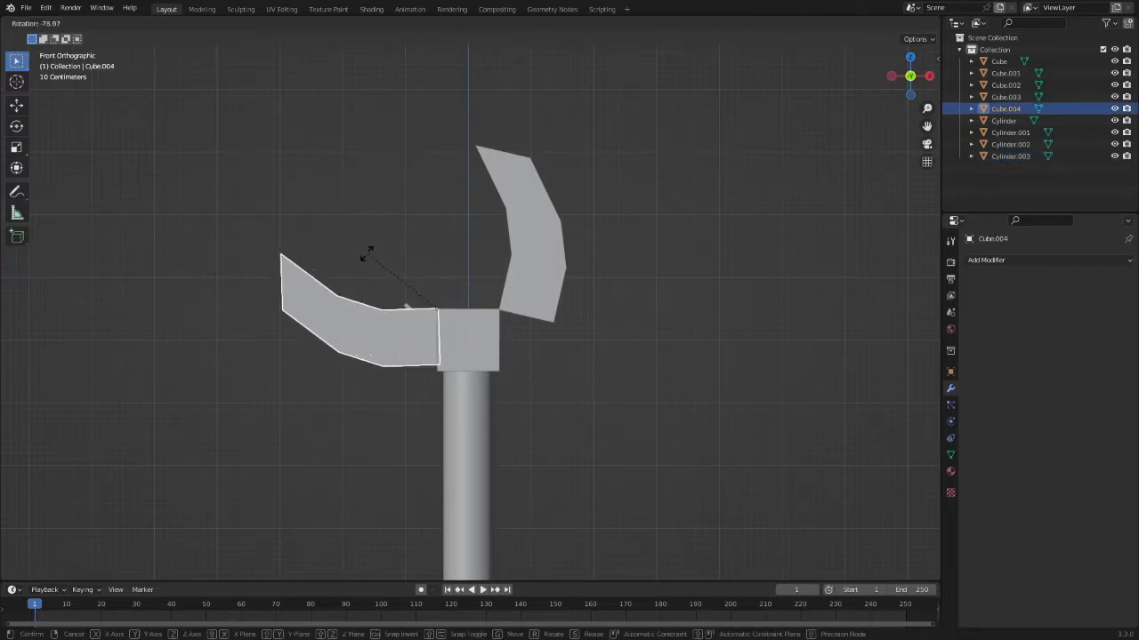
{"action": "left_click", "coordinate": [365, 262]}
Step: Nudge the rod slightly down and outward between the duplicate claw's base and the block
{"action": "scroll", "coordinate": [373, 338], "scroll_direction": "up", "scroll_amount": 5}
{"action": "left_click", "coordinate": [358, 352]}
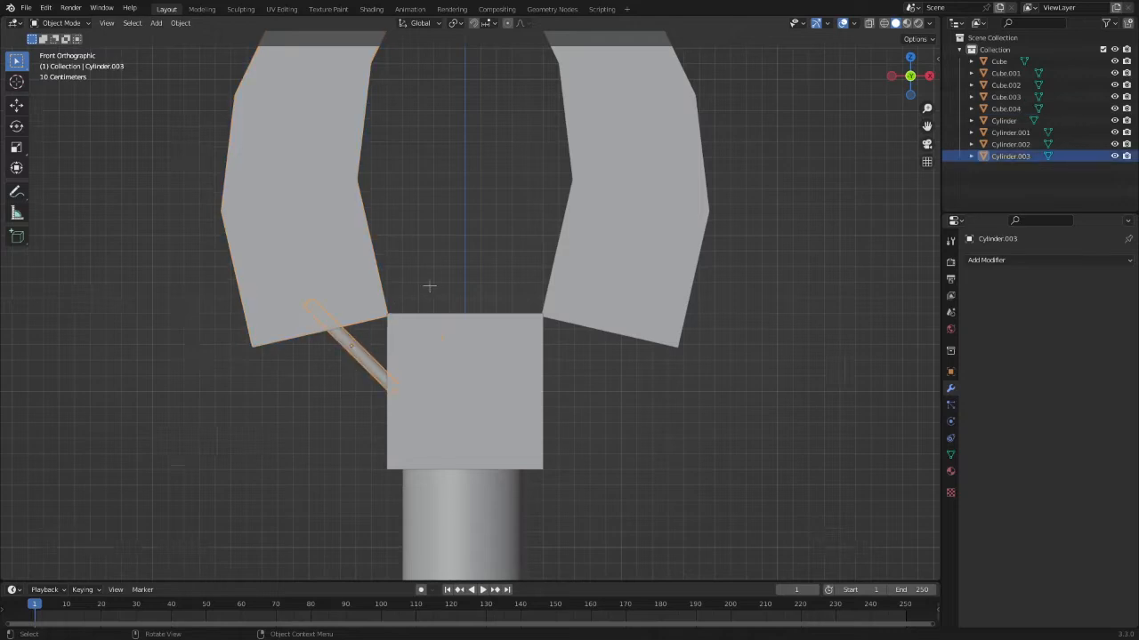
{"action": "key", "text": "g"}
{"action": "left_click", "coordinate": [441, 321]}
Step: Check the duplicate claw's swing against the repositioned rod without keeping the rotation
{"action": "left_click", "coordinate": [366, 278]}
{"action": "key", "text": "r"}
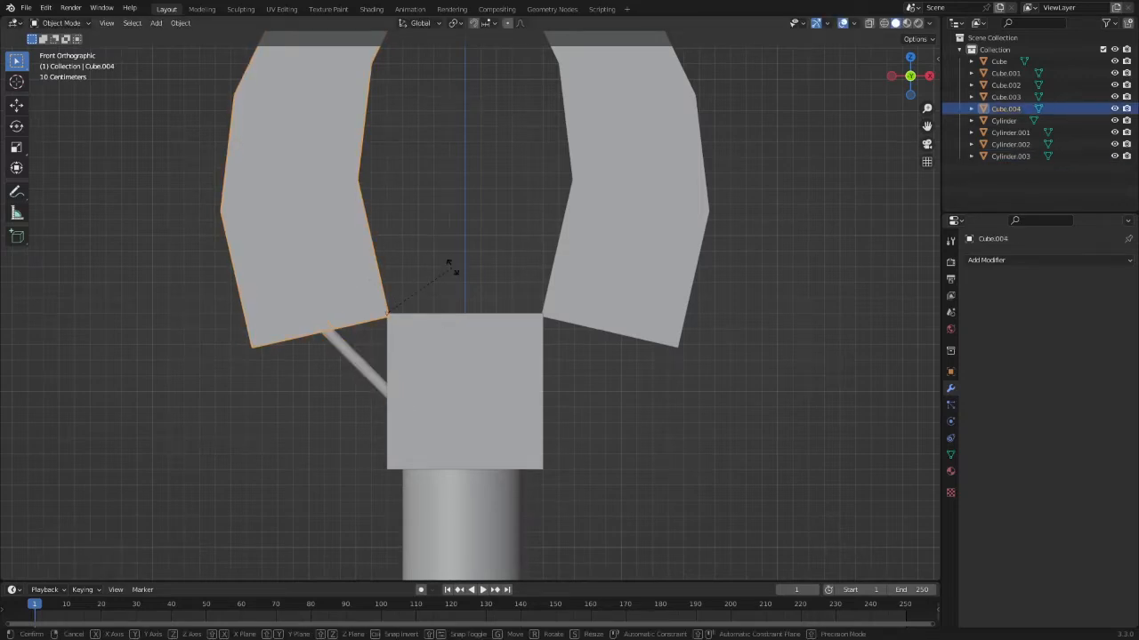
{"action": "left_click", "coordinate": [478, 278]}
{"action": "scroll", "coordinate": [481, 278], "scroll_direction": "down", "scroll_amount": 3}
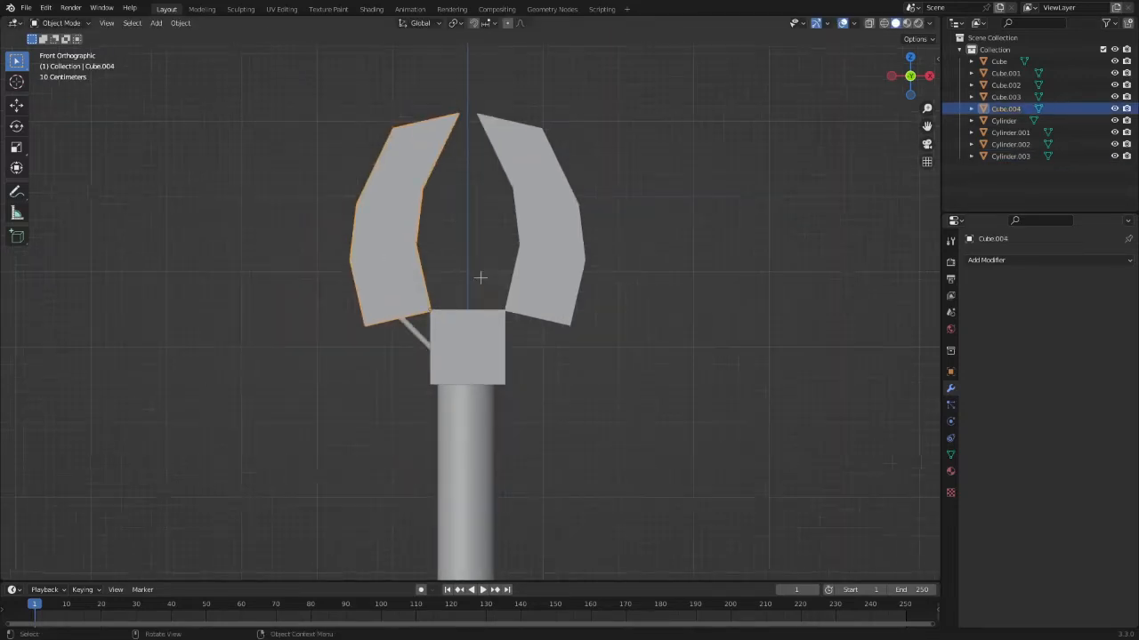
{"action": "key", "text": "r"}
{"action": "left_click", "coordinate": [436, 271]}
Step: Test-rotate the duplicate claw about the global X and Y axes from a side view, cancelling the rotation
{"action": "middle_click_drag", "start_coordinate": [436, 271], "coordinate": [598, 272]}
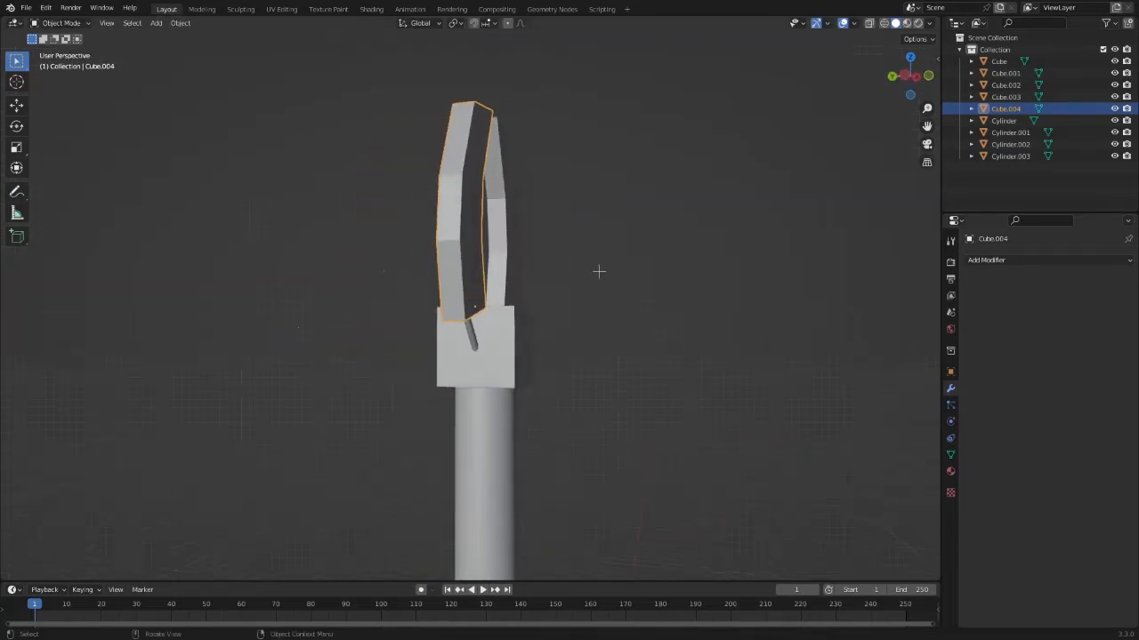
{"action": "key", "text": "r"}
{"action": "key", "text": "y"}
{"action": "key", "text": "z"}
{"action": "key", "text": "x"}
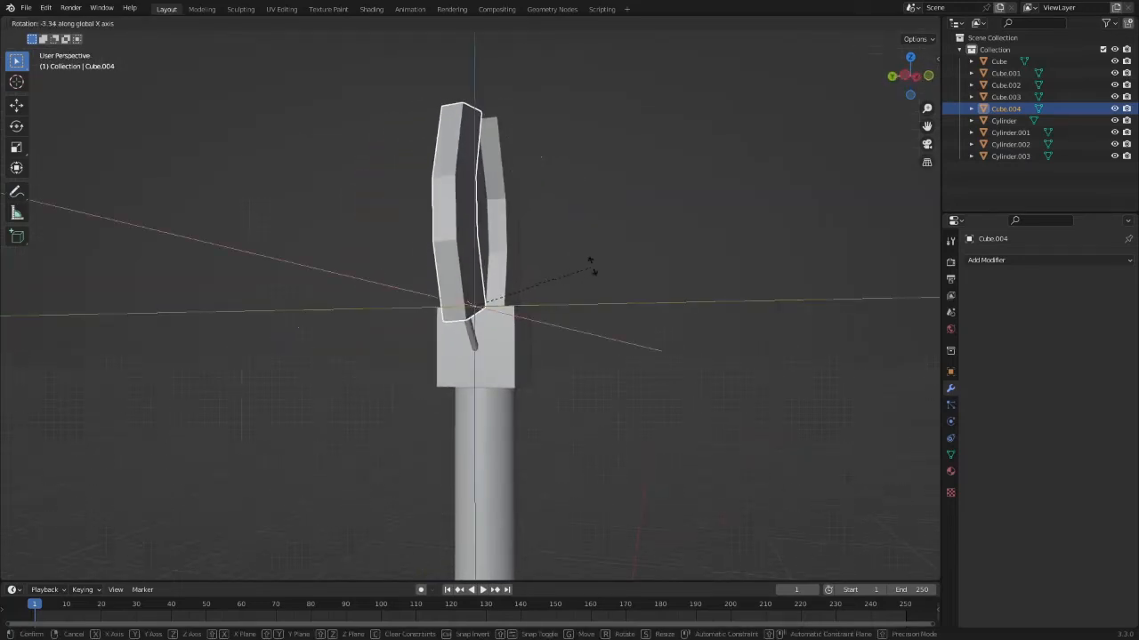
{"action": "key", "text": "y"}
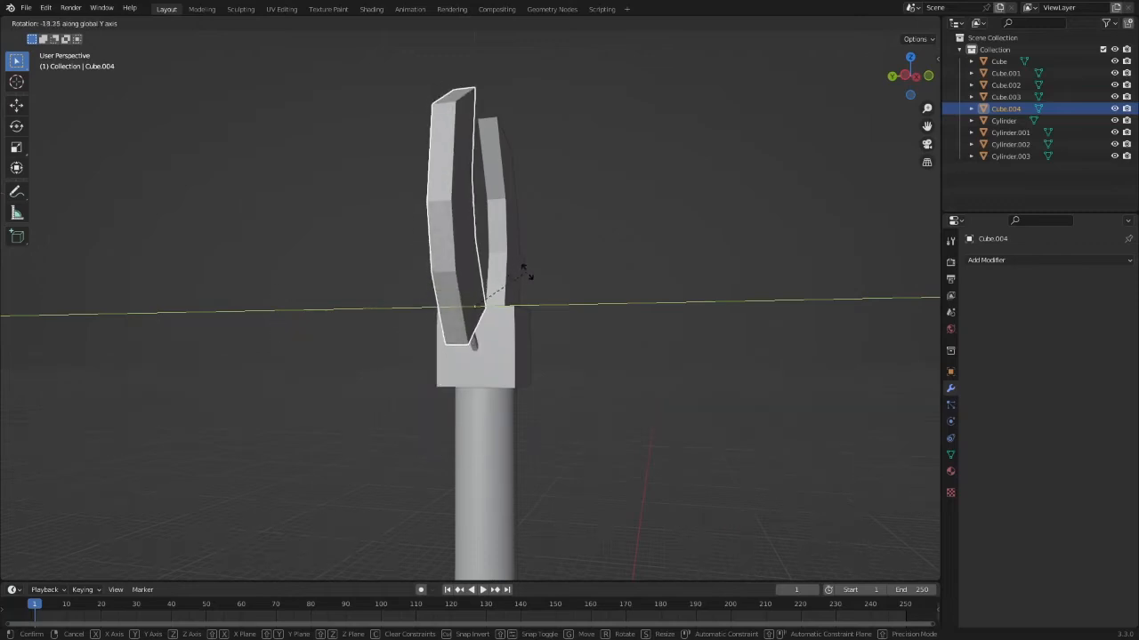
{"action": "left_click", "coordinate": [534, 275]}
Step: Delete the thin rod between the claw and the block
{"action": "left_click", "coordinate": [476, 329]}
{"action": "key", "text": "Delete"}
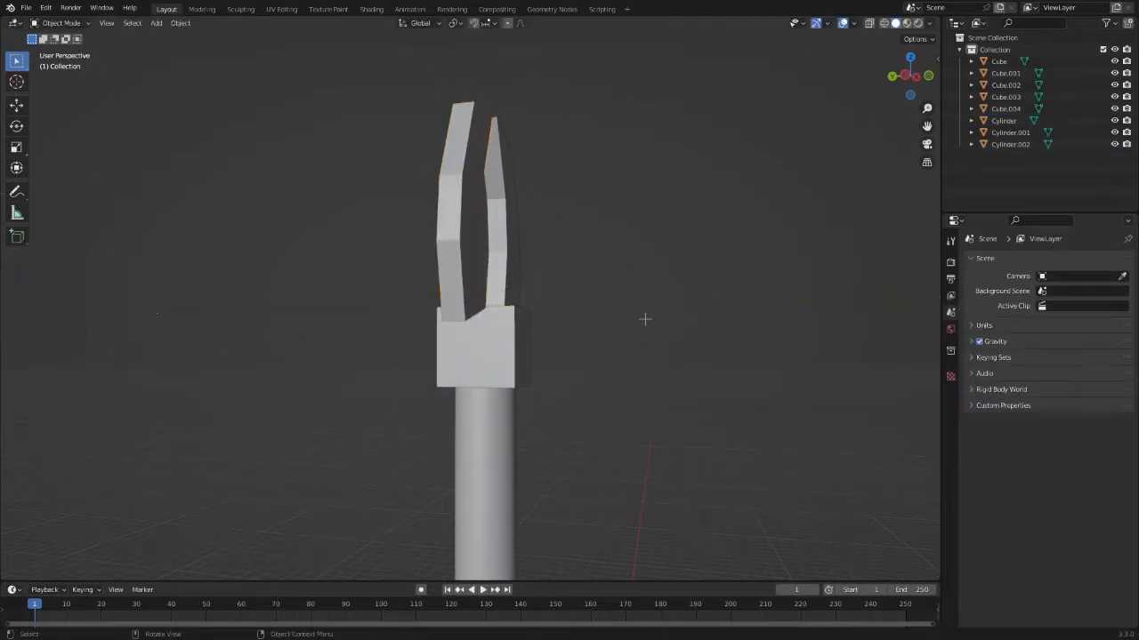
Step: Select the original claw and test-rotate it about its base corner, cancelling the rotation
{"action": "middle_click_drag", "start_coordinate": [645, 319], "coordinate": [554, 322]}
{"action": "left_click", "coordinate": [553, 267]}
{"action": "key", "text": "r"}
{"action": "right_click", "coordinate": [602, 313]}
Step: Select the block below the claws and scale it to 0.8 along the Y axis
{"action": "left_click", "coordinate": [485, 351]}
{"action": "middle_click_drag", "start_coordinate": [489, 351], "coordinate": [592, 355]}
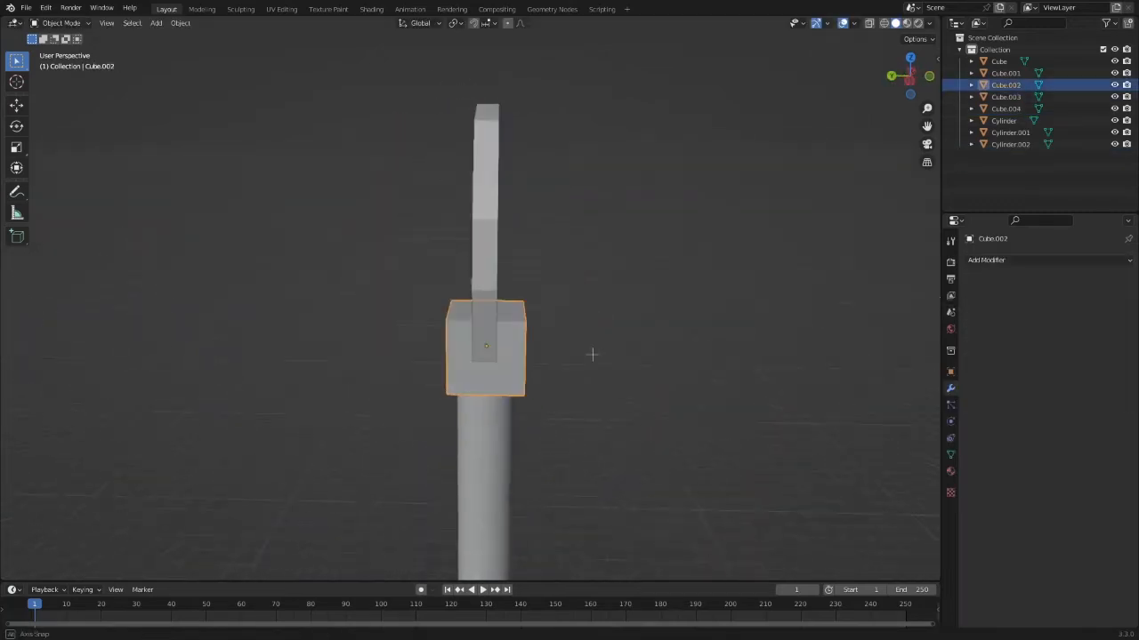
{"action": "key", "text": "s"}
{"action": "key", "text": "y"}
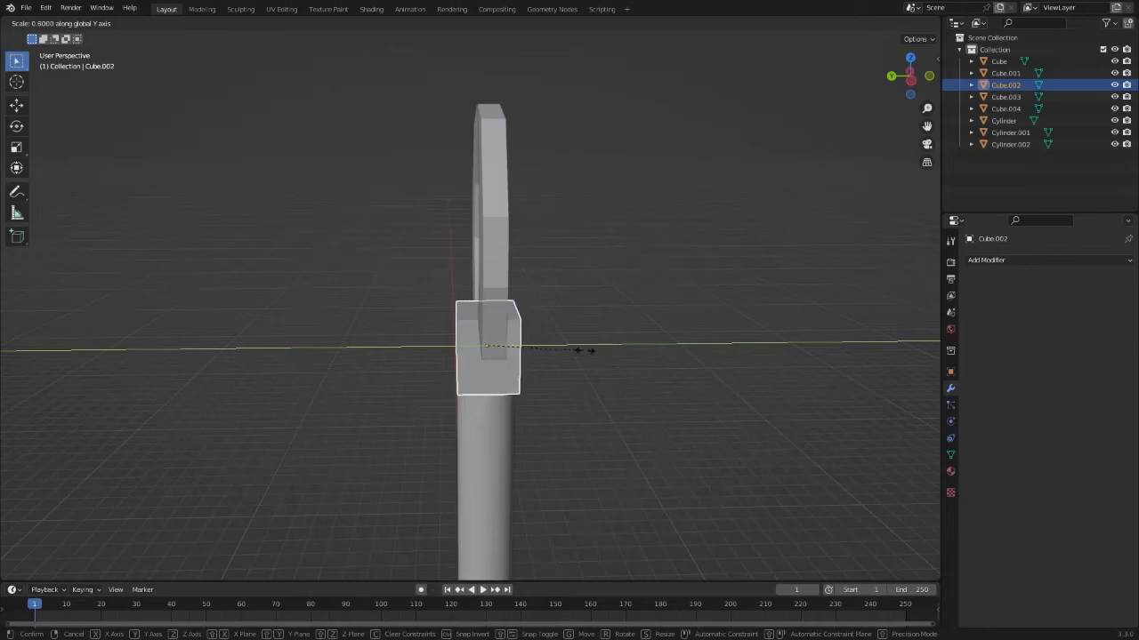
{"action": "left_click", "coordinate": [582, 350]}
Step: Bevel two opposite top edges of the block in Edit Mode with a single segment, forming sloped sides
{"action": "middle_click_drag", "start_coordinate": [584, 350], "coordinate": [407, 329]}
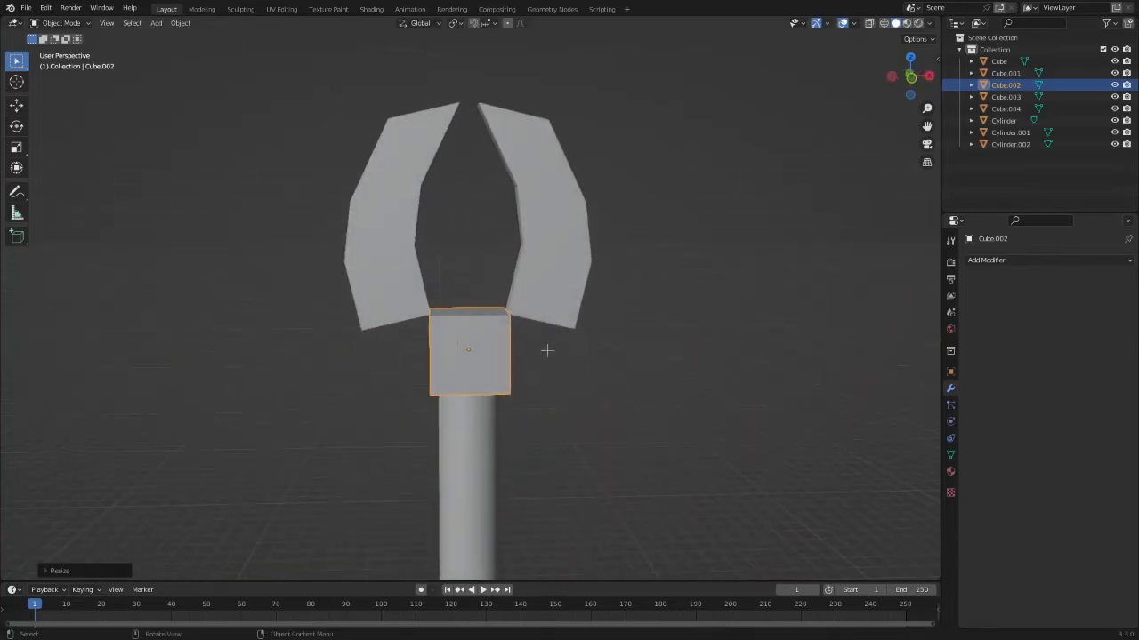
{"action": "mouse_move", "coordinate": [551, 351]}
{"action": "middle_mouse_down"}
{"action": "mouse_move", "coordinate": [631, 364]}
{"action": "mouse_move", "coordinate": [502, 328]}
{"action": "middle_mouse_up"}
{"action": "key", "text": "ctrl+Tab"}
{"action": "left_click", "coordinate": [675, 353]}
{"action": "key", "text": "ctrl+b"}
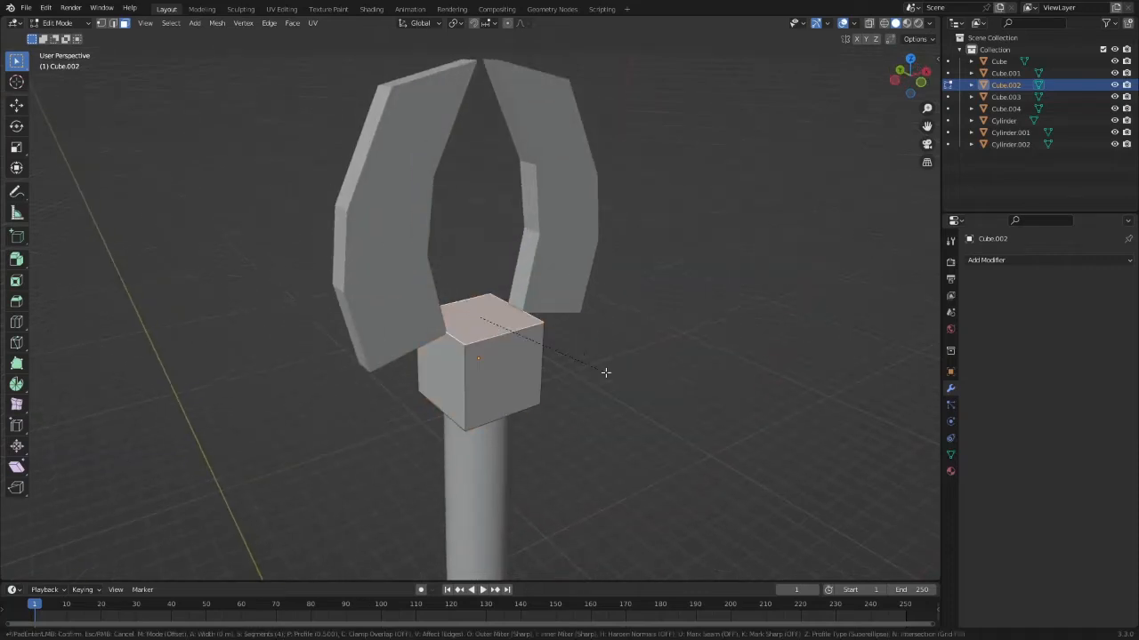
{"action": "right_click", "coordinate": [601, 367]}
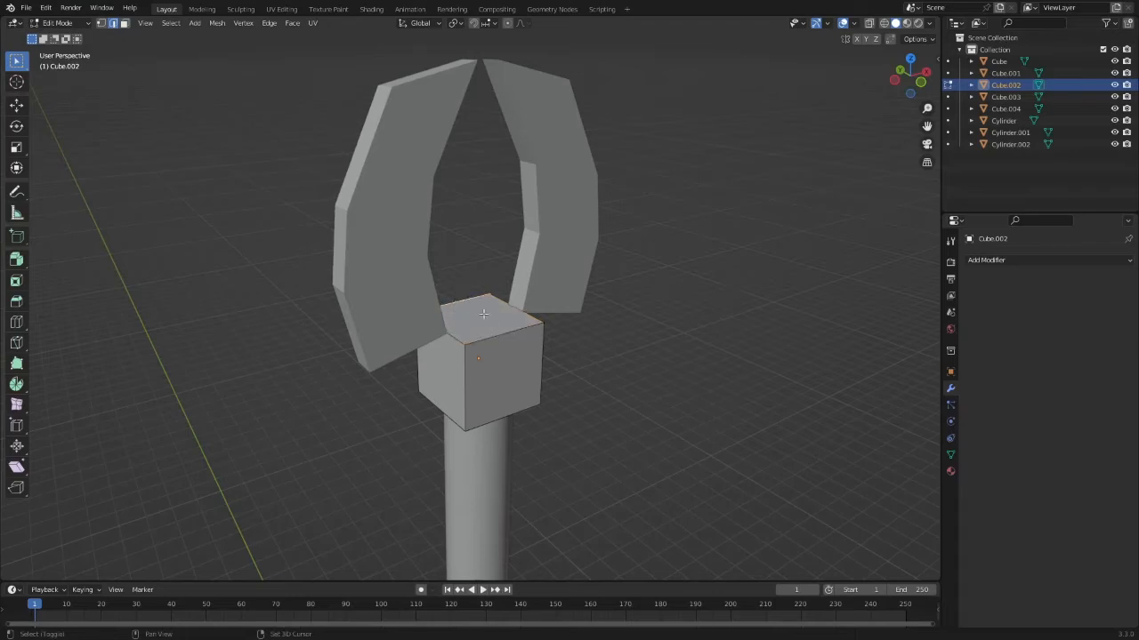
{"action": "key", "text": "ctrl+b"}
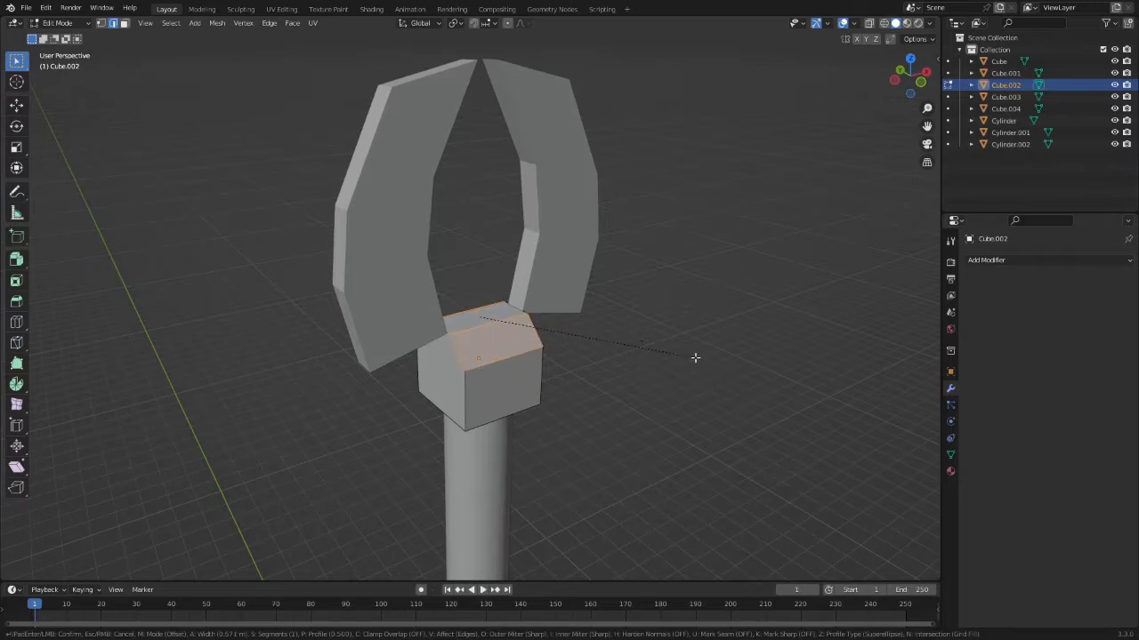
{"action": "left_click", "coordinate": [600, 358]}
Step: Move the lower edges of the block's bevelled slopes downward to make both slopes longer and steeper
{"action": "middle_click_drag", "start_coordinate": [503, 361], "coordinate": [443, 346]}
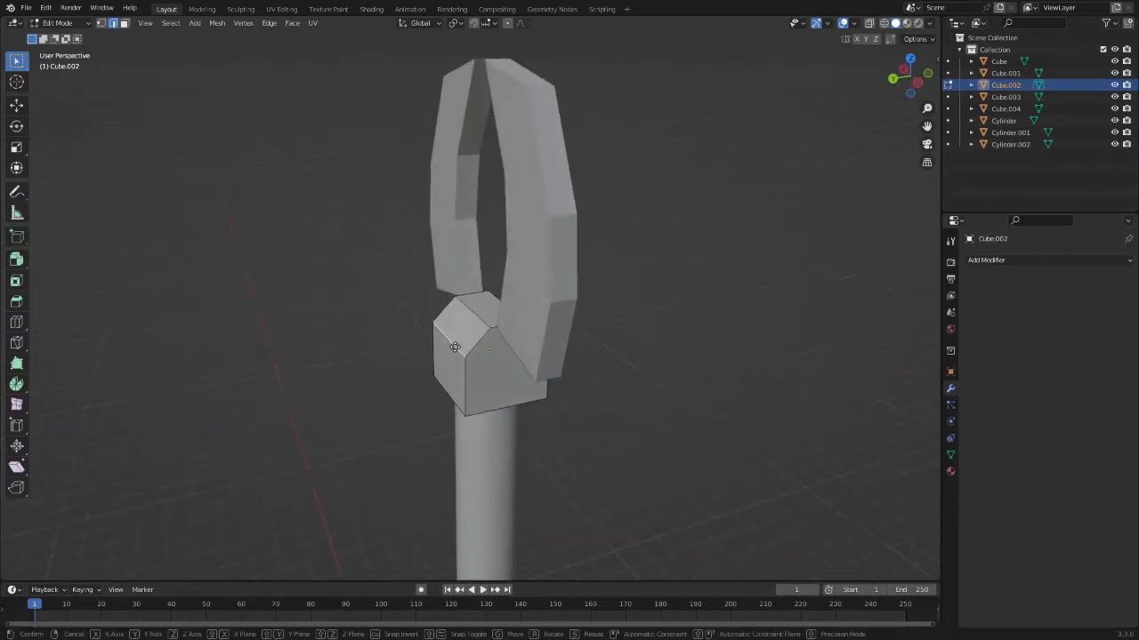
{"action": "key", "text": "g"}
{"action": "left_click", "coordinate": [452, 377]}
Step: Return to Object Mode and rotate the block 90 degrees about the global Z axis so its slopes face the claws in front view
{"action": "key", "text": "ctrl+Tab"}
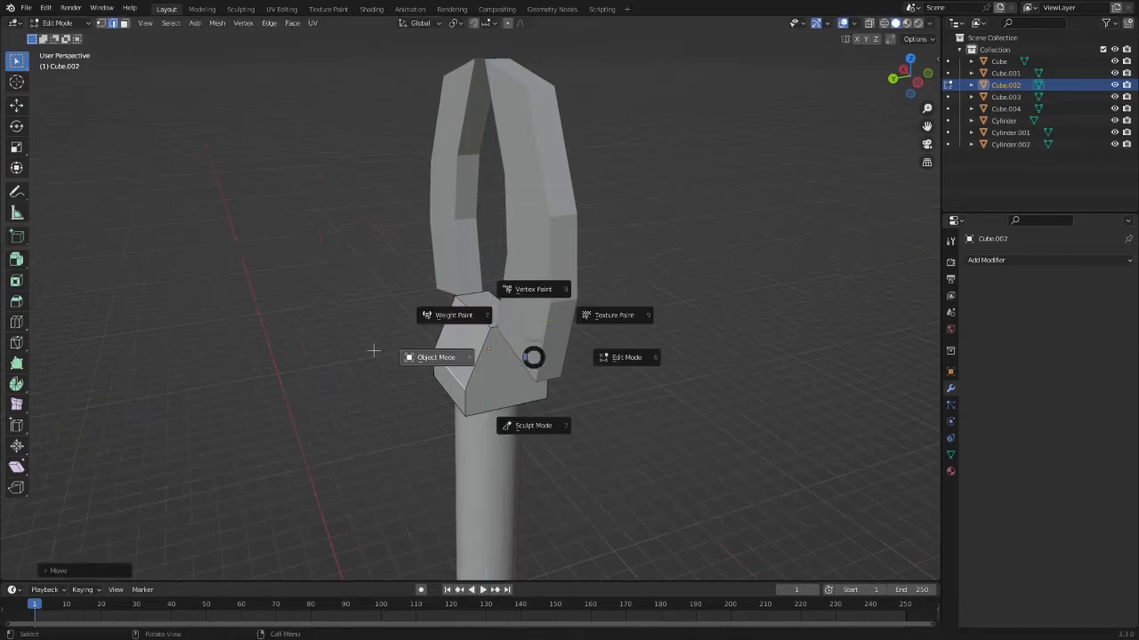
{"action": "left_click", "coordinate": [374, 352]}
{"action": "key", "text": "r"}
{"action": "key", "text": "z"}
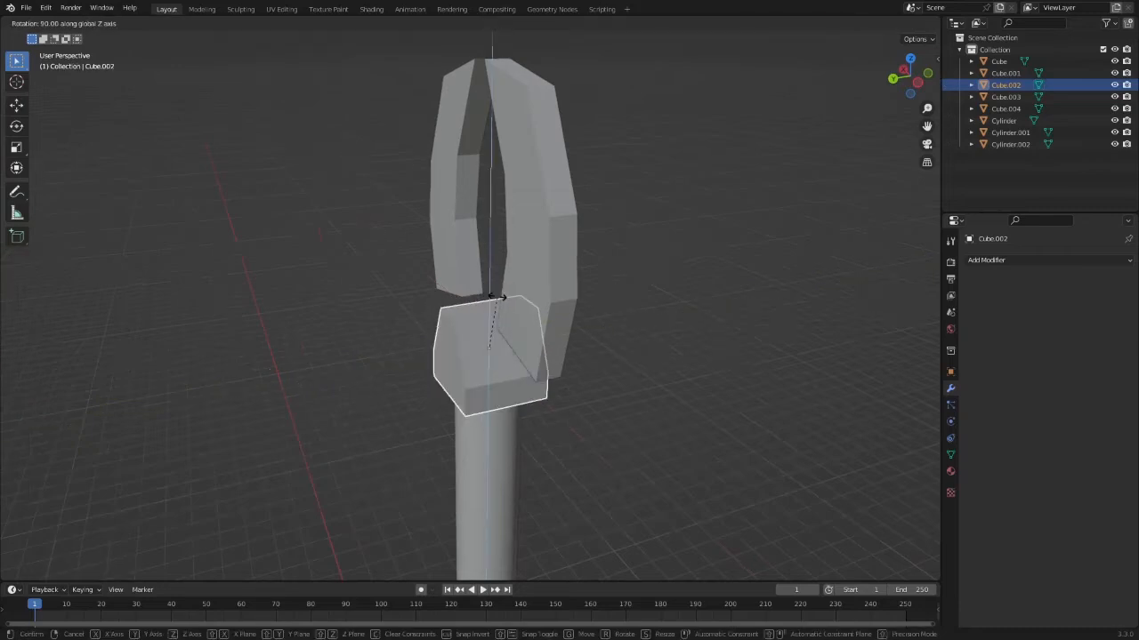
{"action": "left_click", "coordinate": [505, 299]}
{"action": "key", "text": "KP_1"}
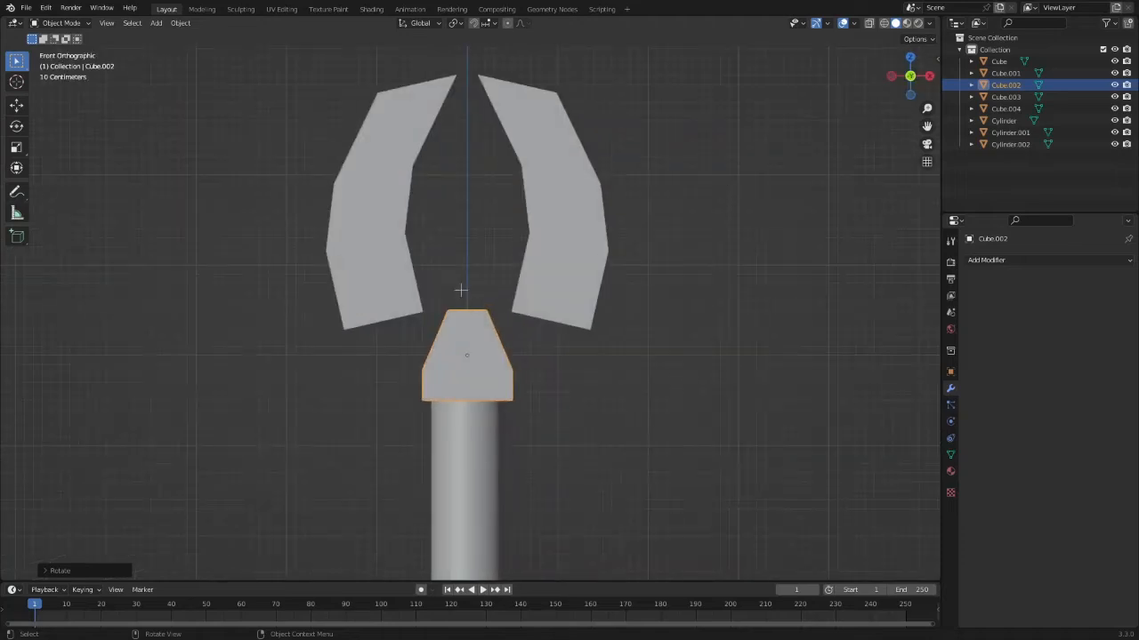
{"action": "left_click", "coordinate": [384, 272]}
{"action": "key", "text": "g"}
{"action": "left_click", "coordinate": [396, 301]}
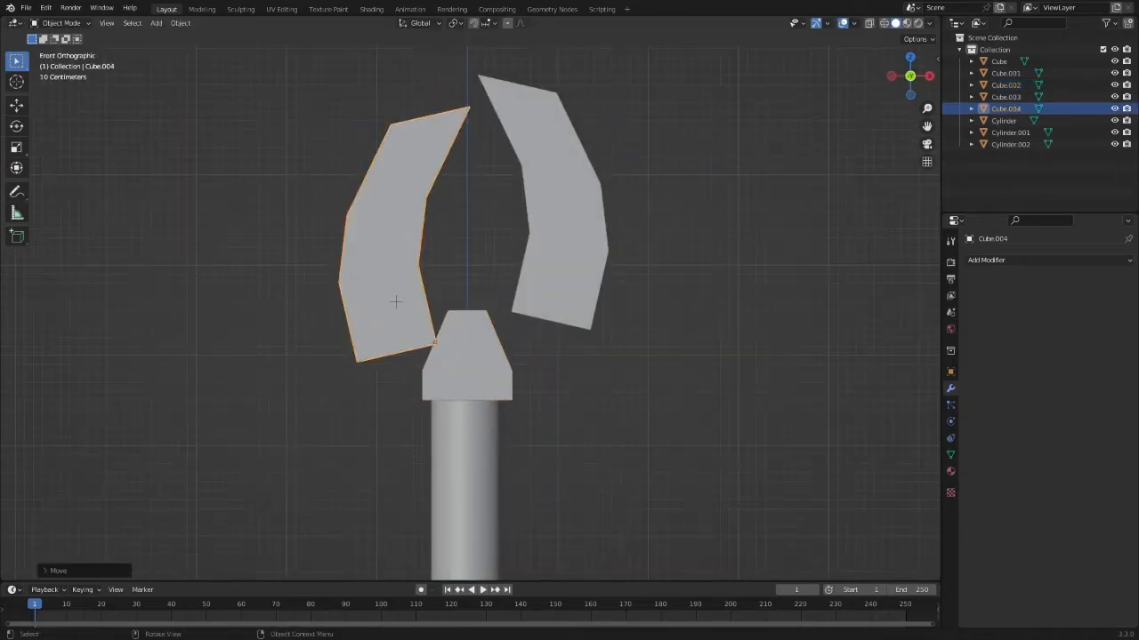
{"action": "left_click", "coordinate": [546, 285]}
{"action": "key", "text": "g"}
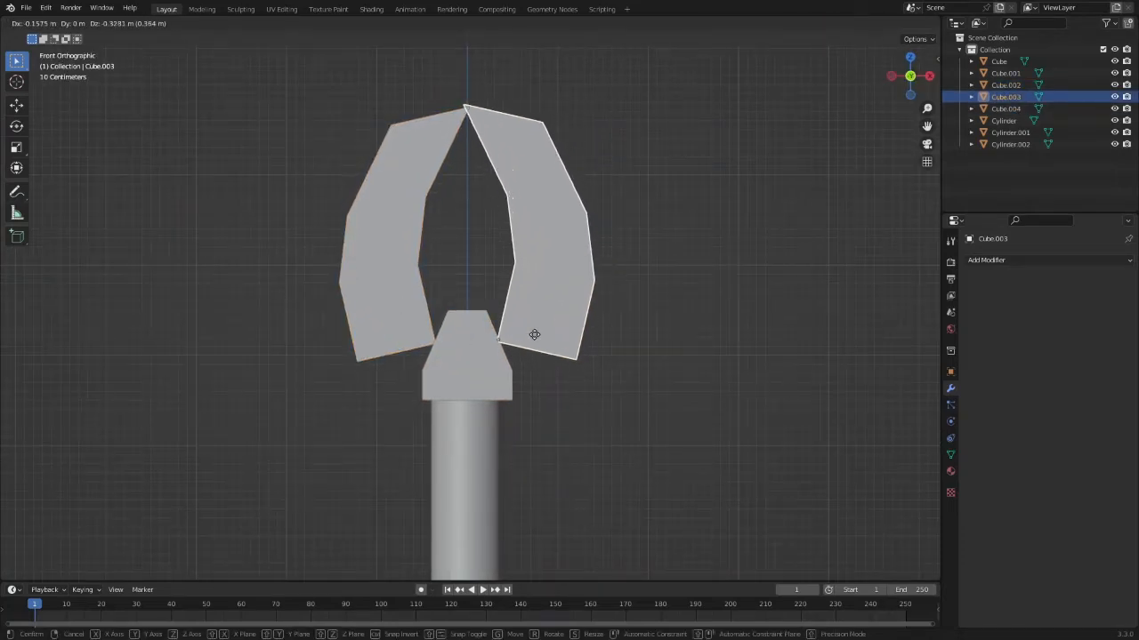
{"action": "right_click", "coordinate": [531, 335]}
{"action": "key", "text": "ctrl+z"}
{"action": "key", "text": "ctrl+z"}
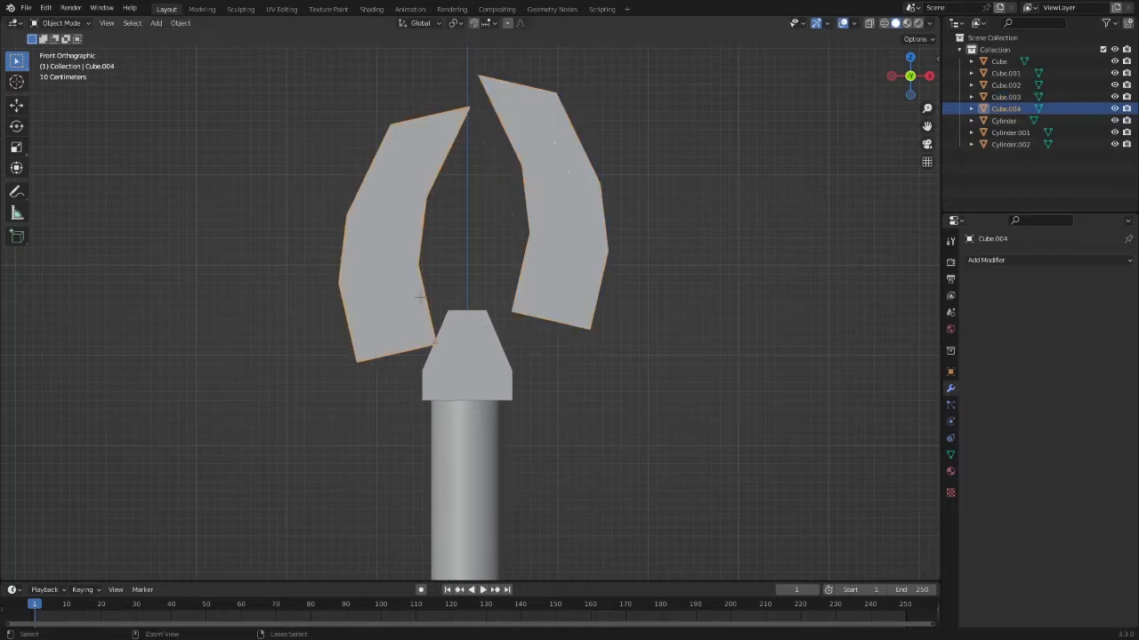
Step: Move each claw 0.1 m inward and 0.4 m down so its base corner meets the block's sloped side
{"action": "left_click", "coordinate": [561, 234]}
{"action": "key", "text": "g"}
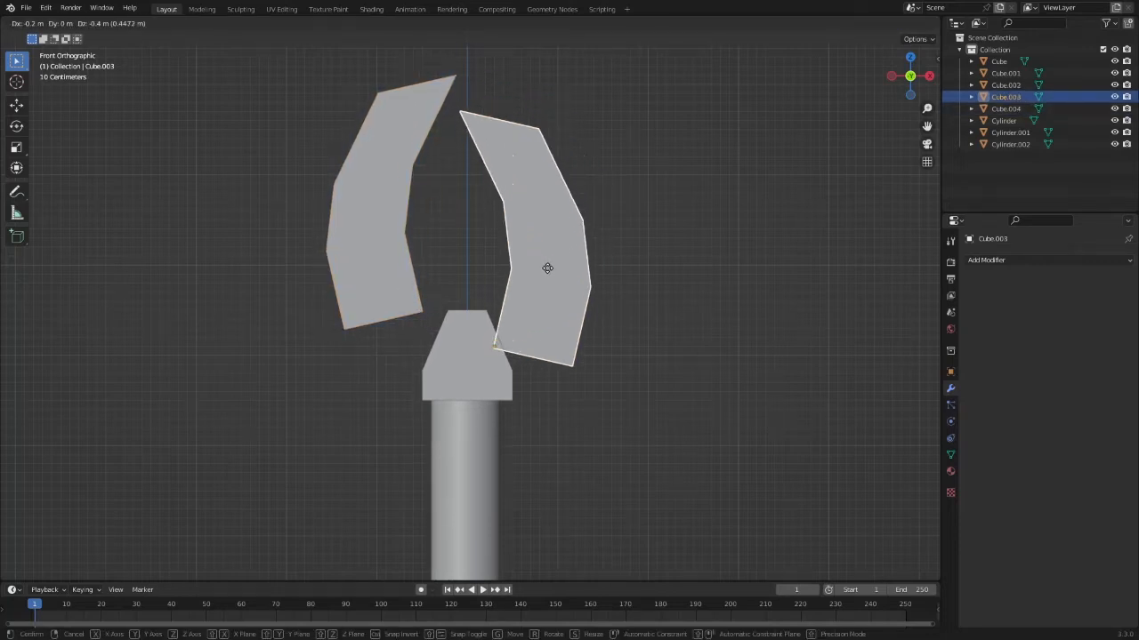
{"action": "left_click", "coordinate": [552, 269]}
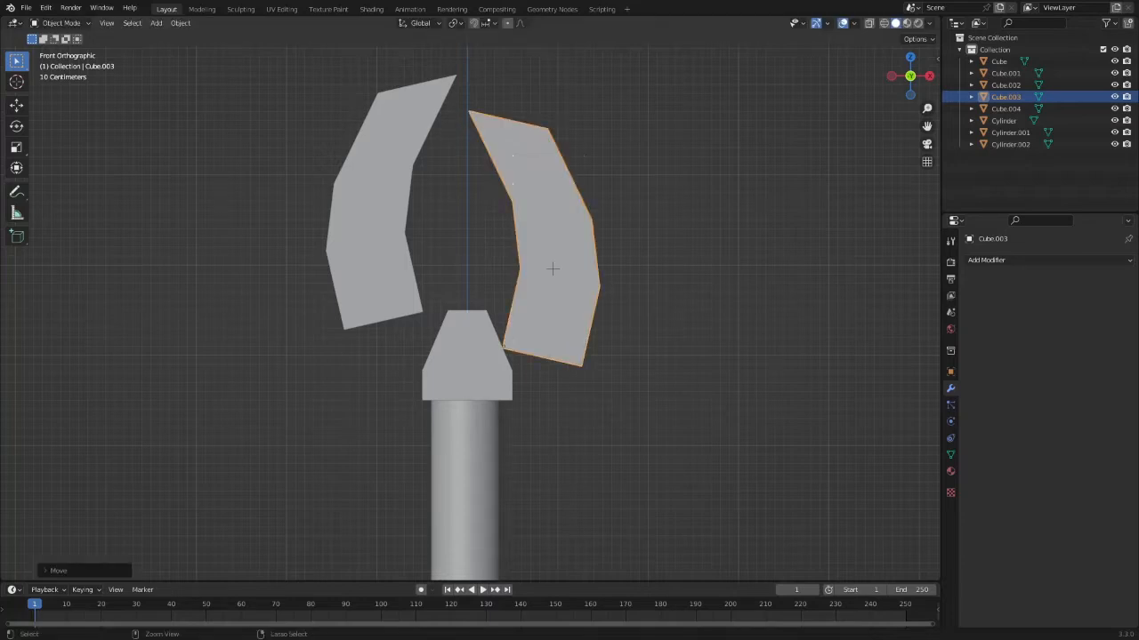
{"action": "left_click", "coordinate": [409, 191]}
{"action": "key", "text": "g"}
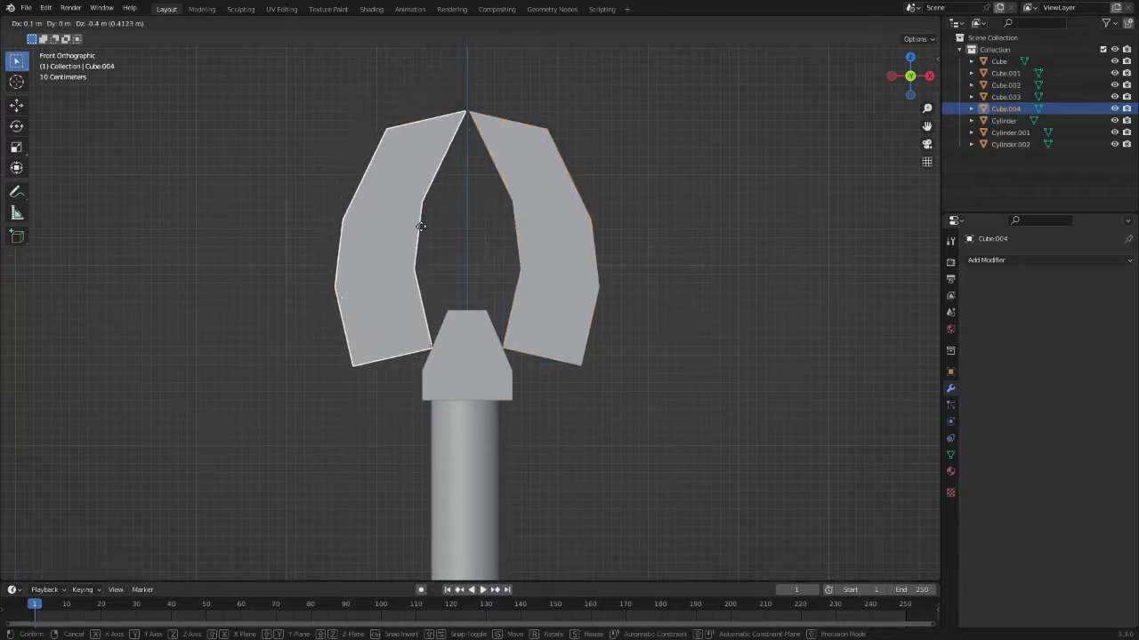
{"action": "left_click", "coordinate": [422, 225]}
Step: Rotate the left claw outward about its base corner on the block
{"action": "key", "text": "r"}
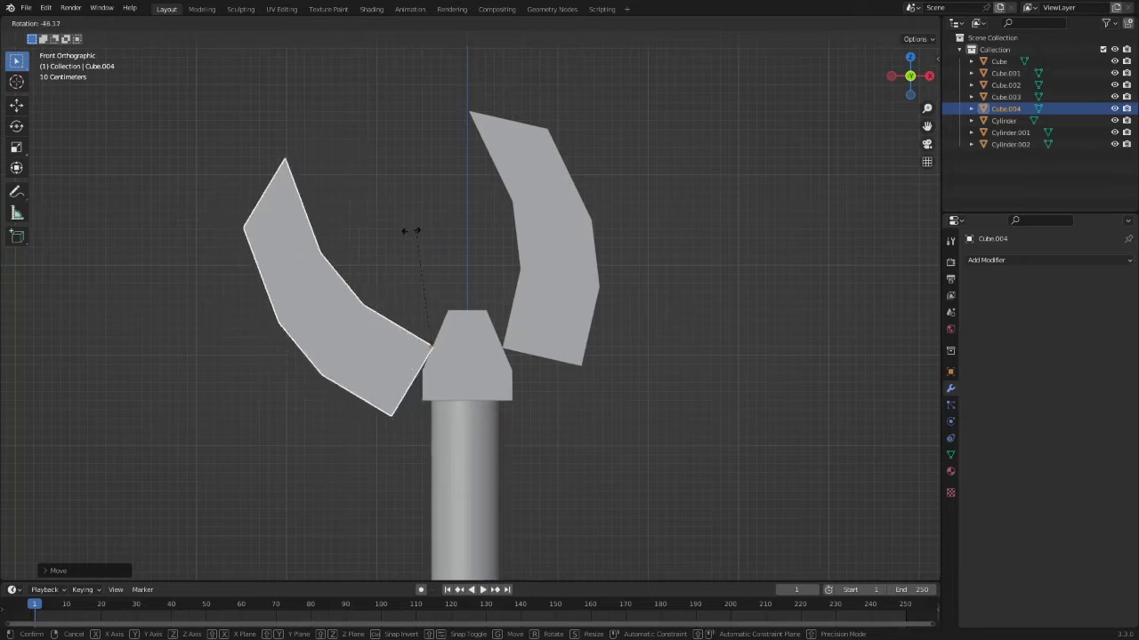
{"action": "left_click", "coordinate": [527, 241]}
{"action": "left_click", "coordinate": [540, 244]}
{"action": "middle_click_drag", "start_coordinate": [540, 243], "coordinate": [603, 270]}
{"action": "key", "text": "r"}
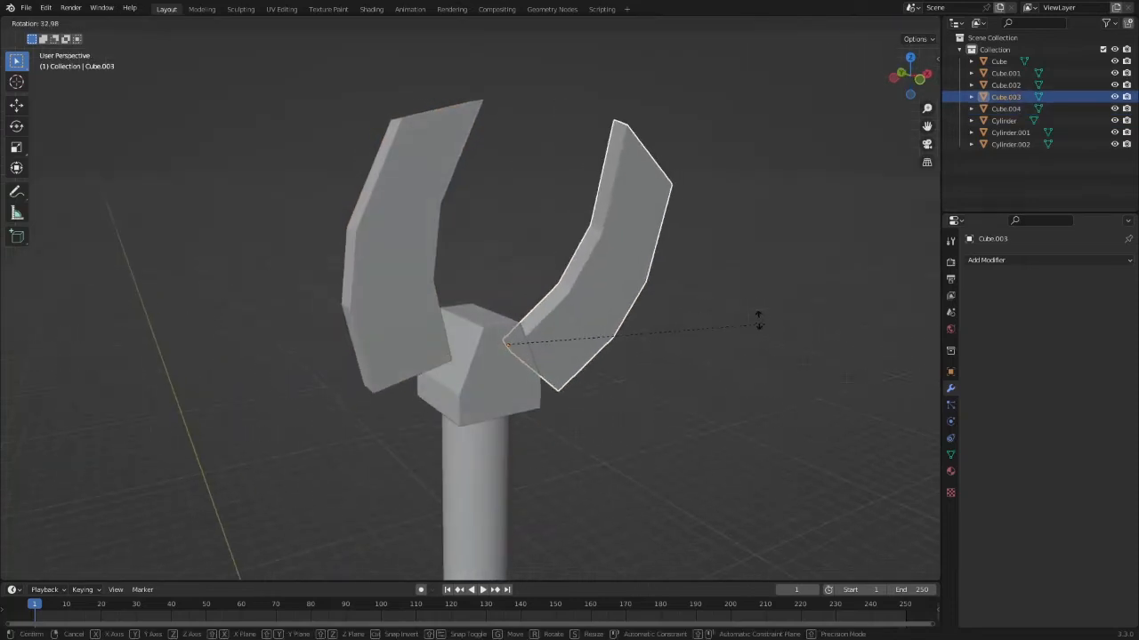
{"action": "key", "text": "Escape"}
{"action": "middle_click_drag", "start_coordinate": [507, 345], "coordinate": [658, 246]}
{"action": "left_click", "coordinate": [604, 203]}
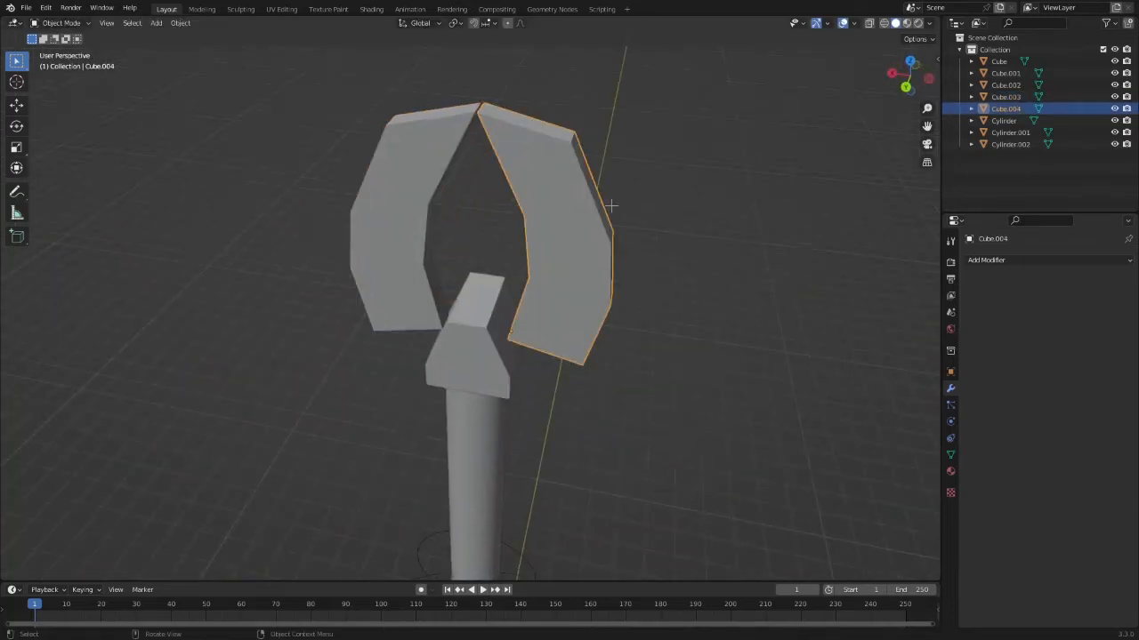
{"action": "middle_click_drag", "start_coordinate": [605, 203], "coordinate": [617, 222]}
Step: Bevel the crosswise edges along the outer curve of claw finger Cube.003 with two segments
{"action": "left_click", "coordinate": [400, 223]}
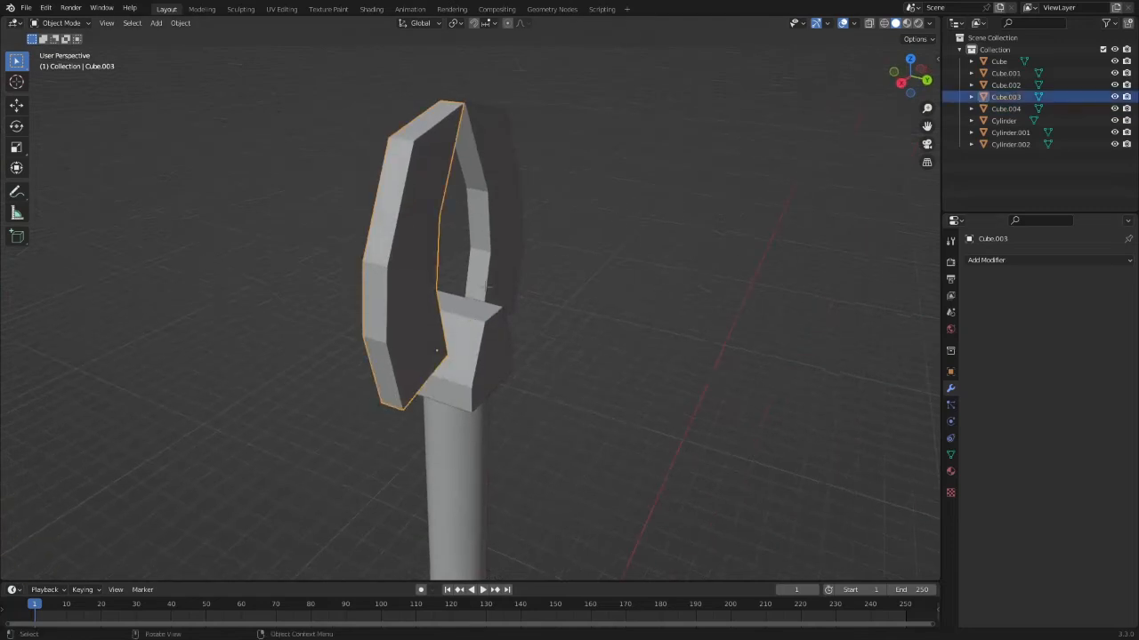
{"action": "key", "text": "Tab"}
{"action": "middle_click_drag", "start_coordinate": [496, 134], "coordinate": [528, 132]}
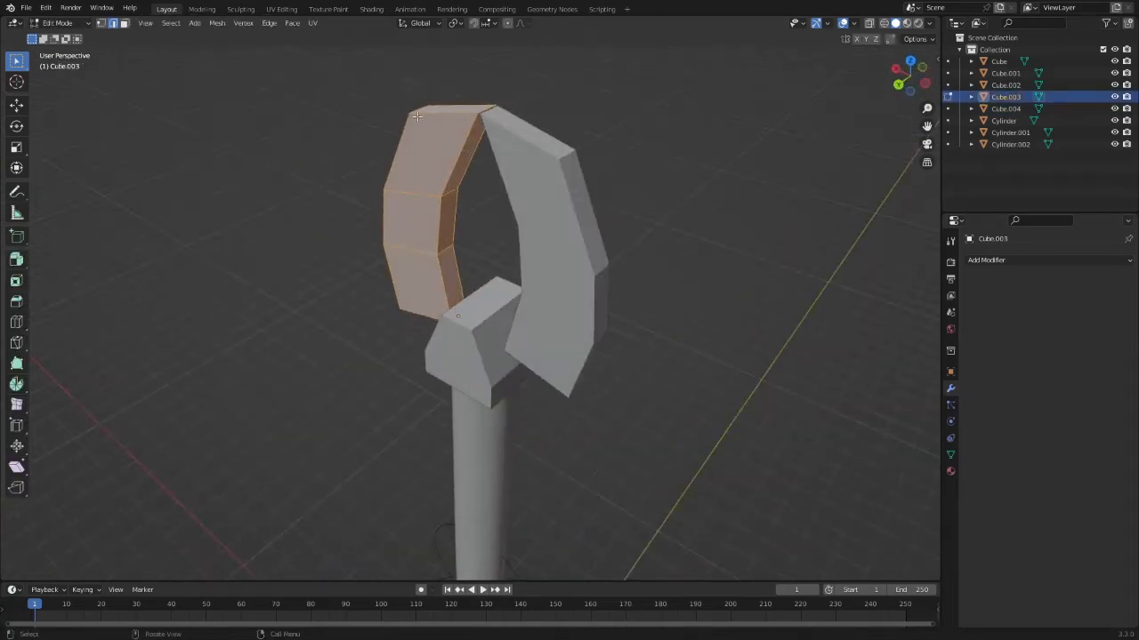
{"action": "key", "text": "alt+a"}
{"action": "middle_click_drag", "start_coordinate": [416, 116], "coordinate": [585, 132]}
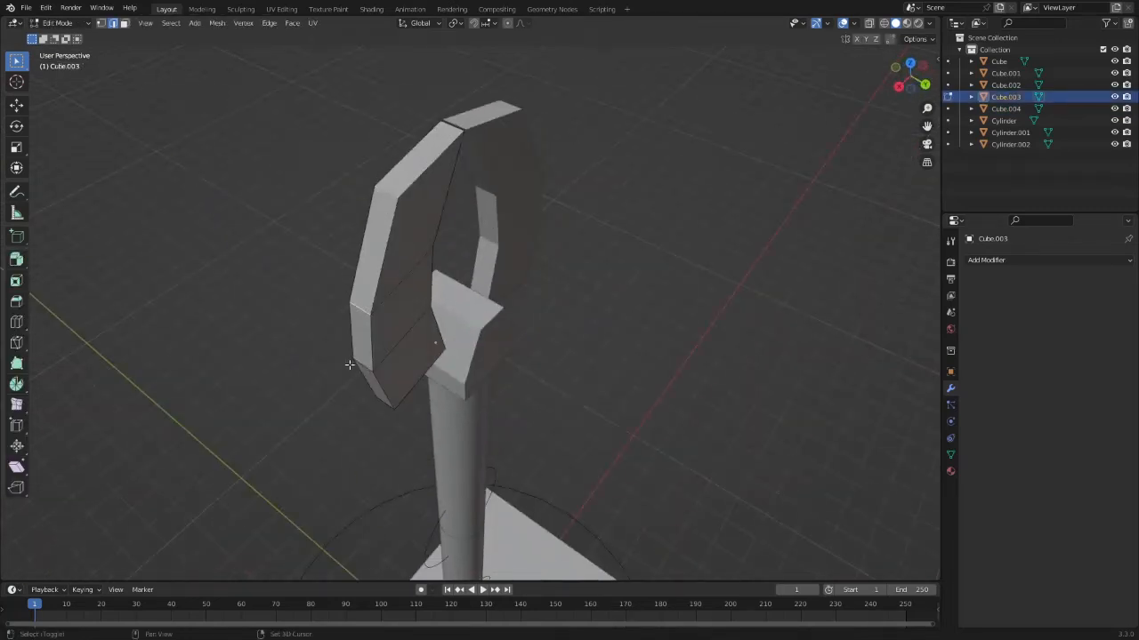
{"action": "middle_click_drag", "start_coordinate": [360, 365], "coordinate": [428, 296]}
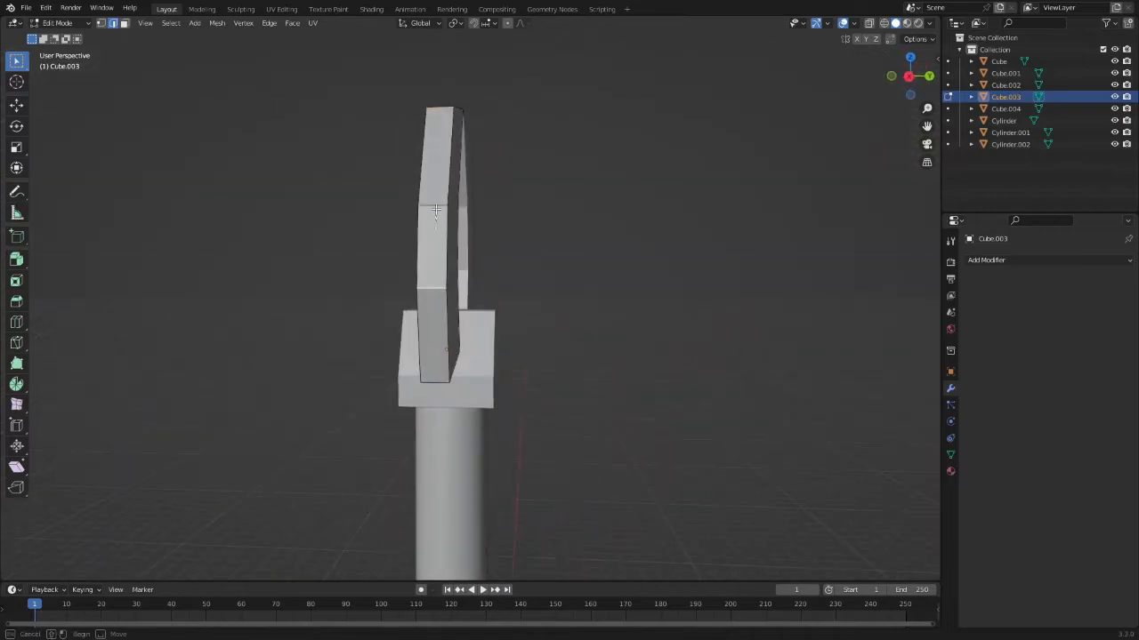
{"action": "middle_click_drag", "start_coordinate": [441, 204], "coordinate": [412, 318]}
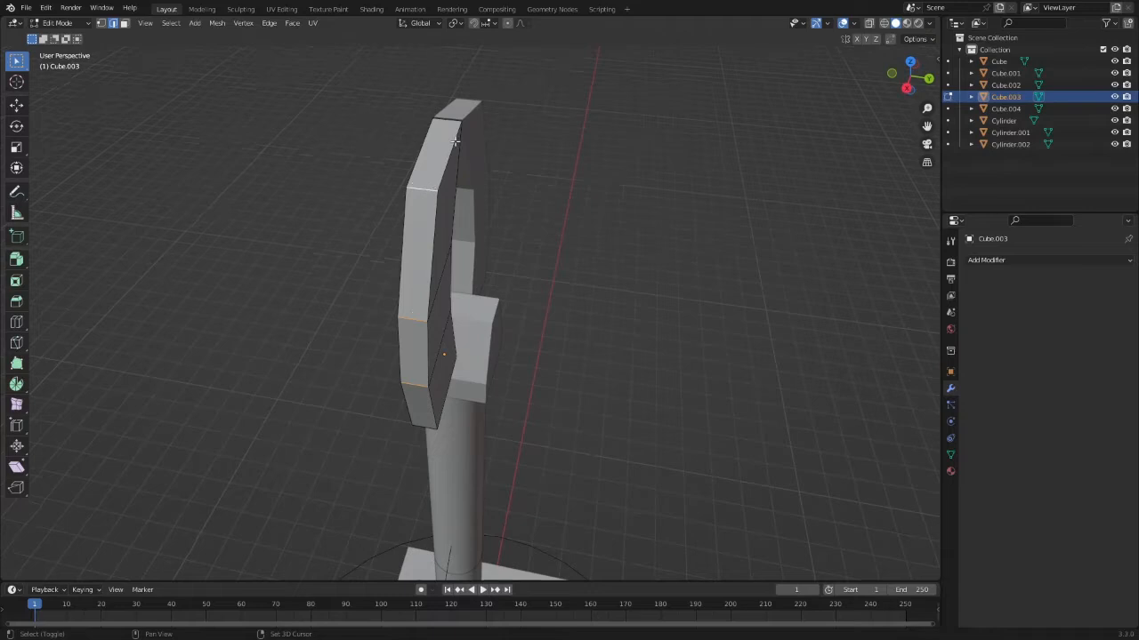
{"action": "middle_click_drag", "start_coordinate": [455, 141], "coordinate": [494, 324]}
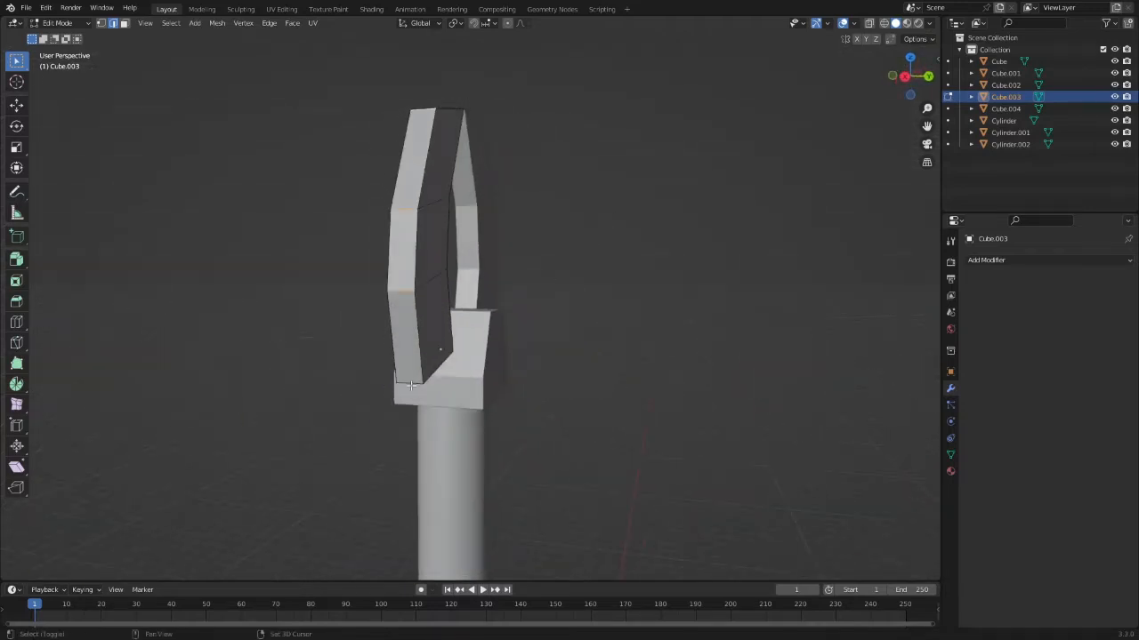
{"action": "middle_click_drag", "start_coordinate": [481, 366], "coordinate": [578, 302]}
{"action": "key", "text": "ctrl+b"}
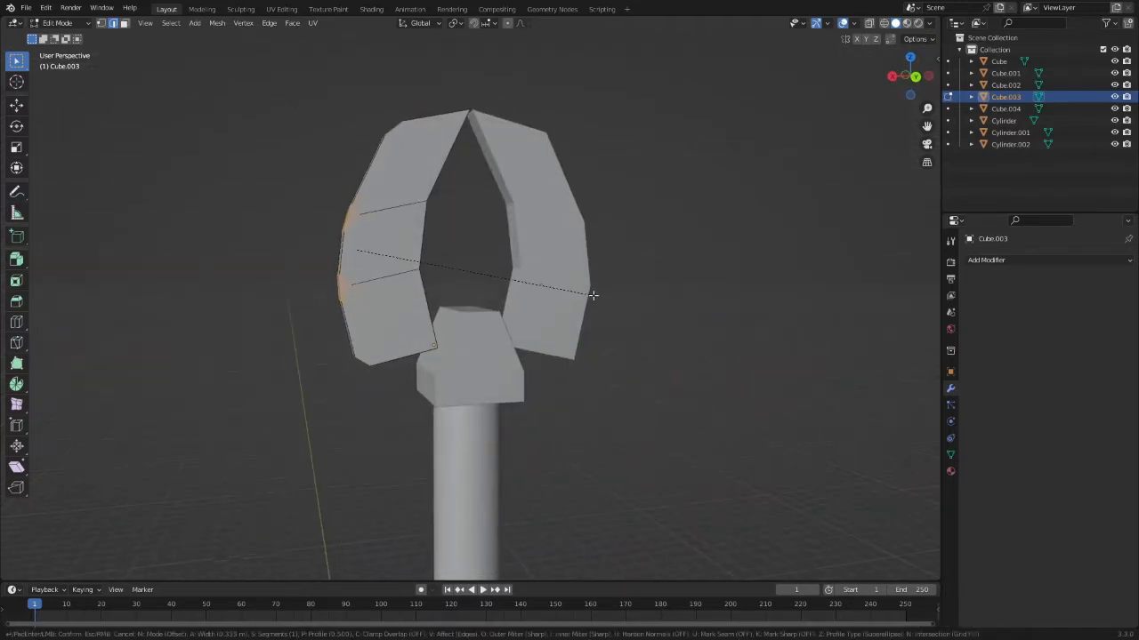
{"action": "scroll", "coordinate": [613, 292], "scroll_direction": "up", "scroll_amount": 1}
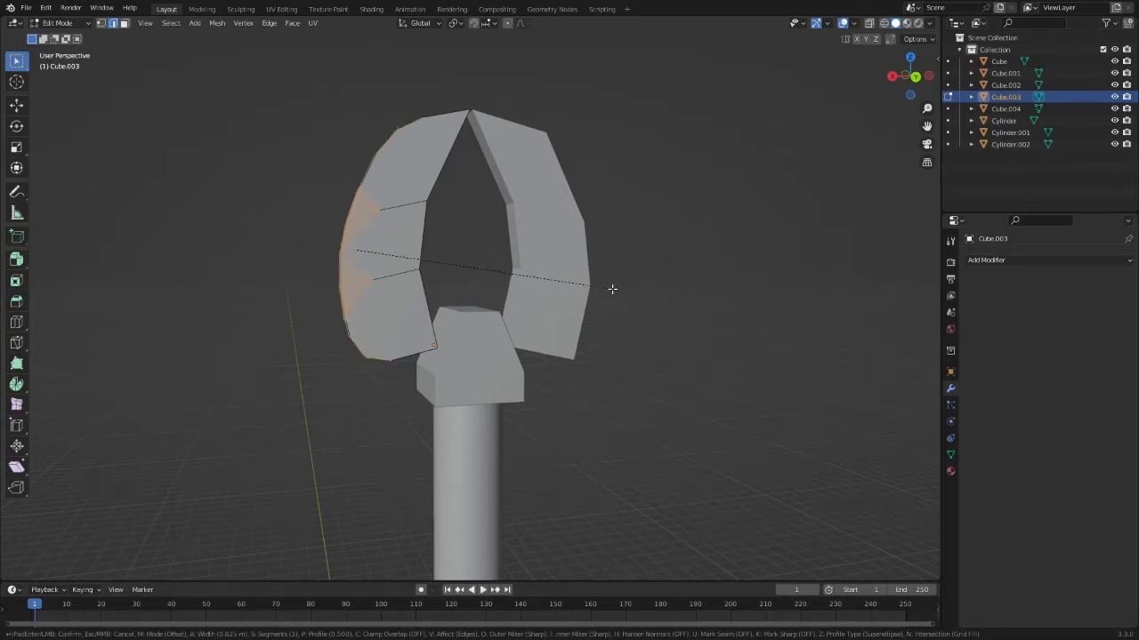
{"action": "left_click", "coordinate": [612, 289]}
{"action": "right_click", "coordinate": [612, 288]}
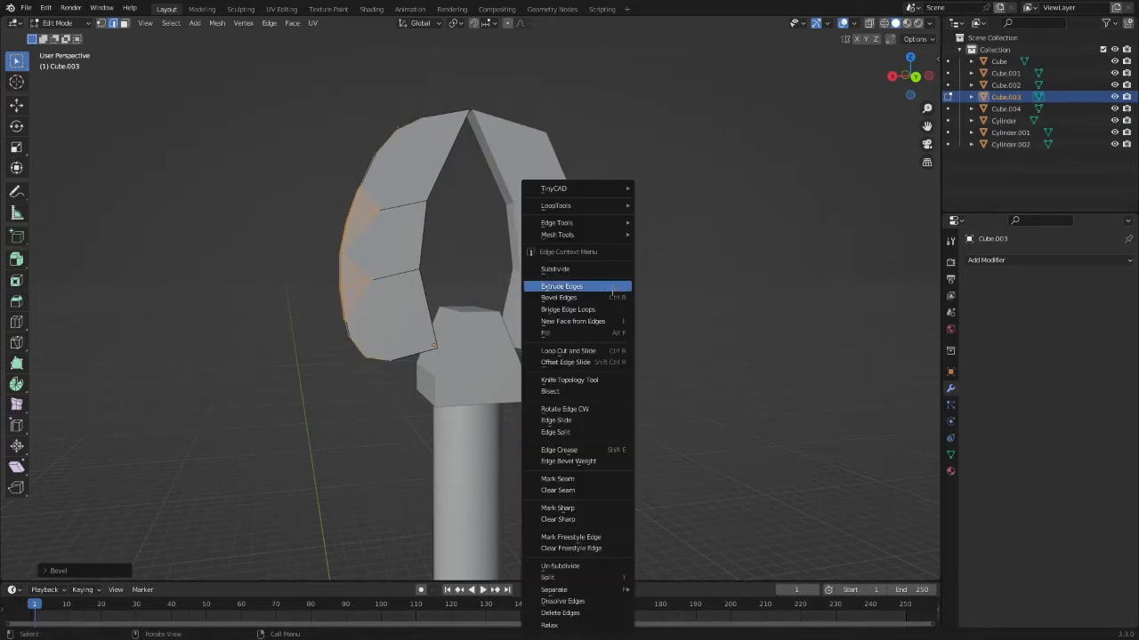
{"action": "key", "text": "Escape"}
Step: Return to Object Mode and delete the opposite, unbevelled claw finger
{"action": "key", "text": "Tab"}
{"action": "left_click", "coordinate": [565, 245]}
{"action": "key", "text": "Delete"}
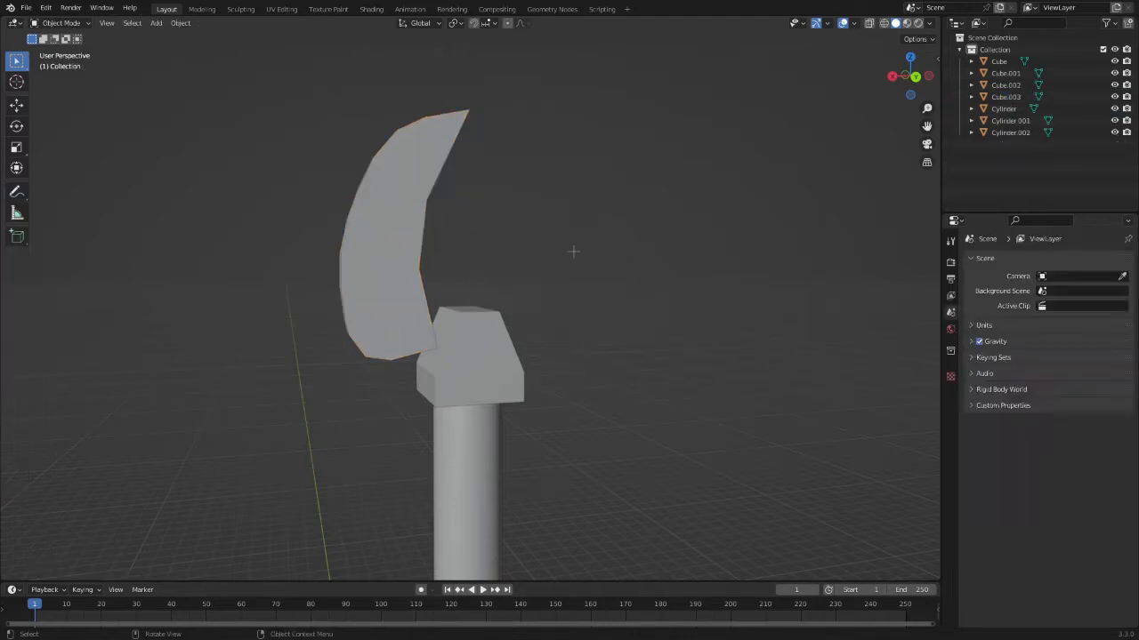
Step: Open the remaining claw finger's mesh in Edit Mode with face selection
{"action": "left_click", "coordinate": [402, 235]}
{"action": "key", "text": "Tab"}
{"action": "middle_click_drag", "start_coordinate": [615, 260], "coordinate": [480, 335]}
{"action": "key", "text": "3"}
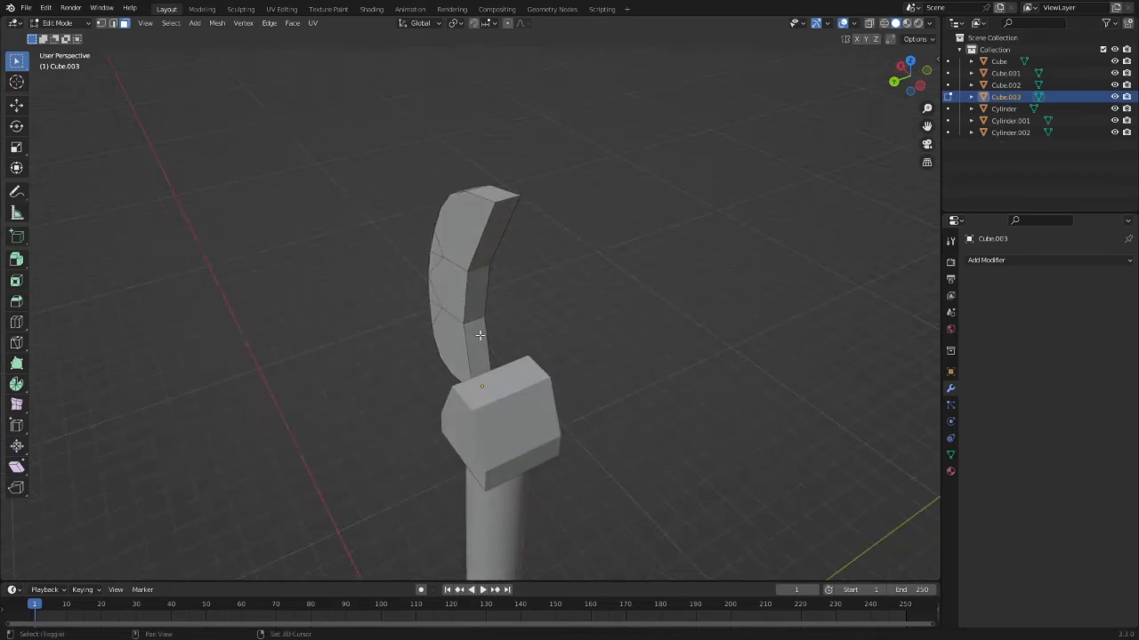
{"action": "middle_click_drag", "start_coordinate": [491, 244], "coordinate": [632, 308]}
{"action": "key", "text": "ctrl+b"}
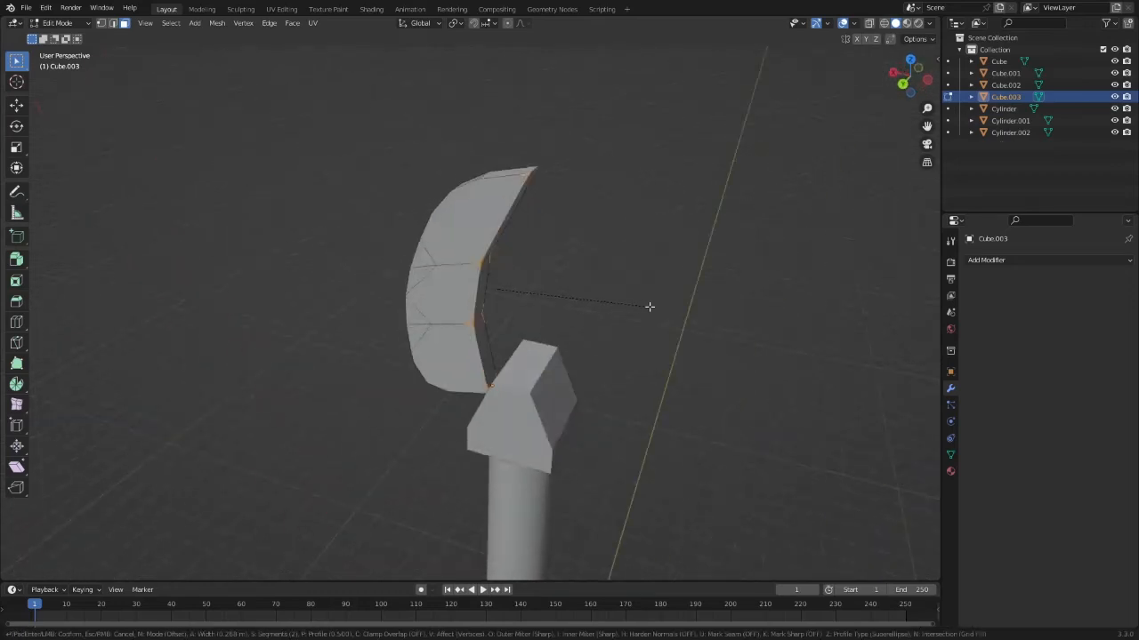
{"action": "key", "text": "Escape"}
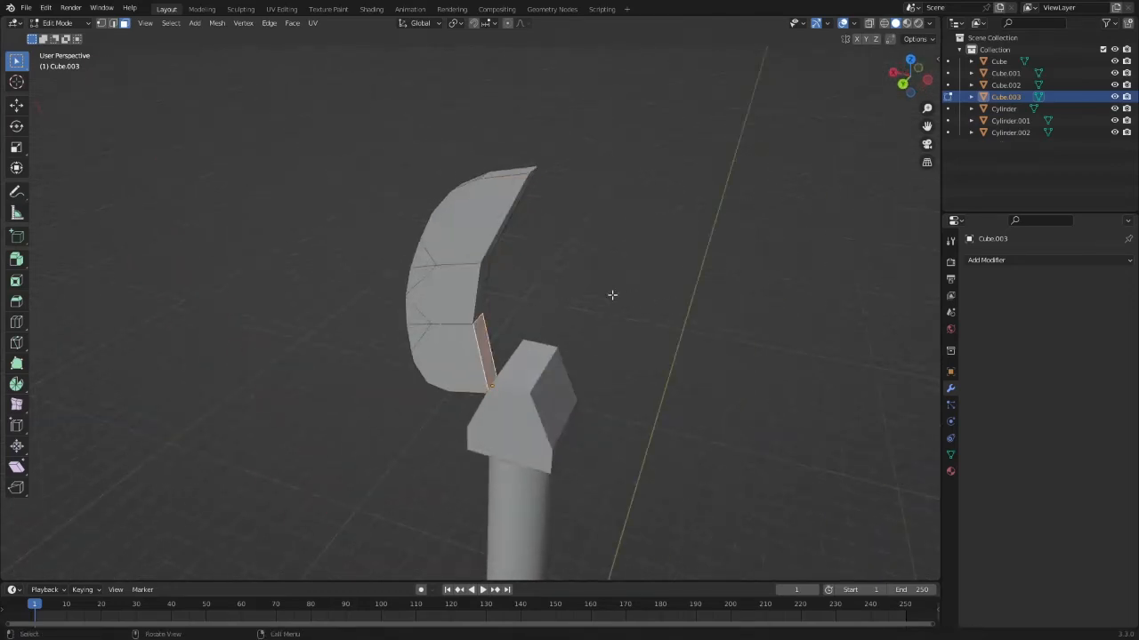
Step: Add a lengthwise loop cut through the middle of the claw finger's inner faces
{"action": "middle_click_drag", "start_coordinate": [612, 294], "coordinate": [484, 243]}
{"action": "key", "text": "ctrl+r"}
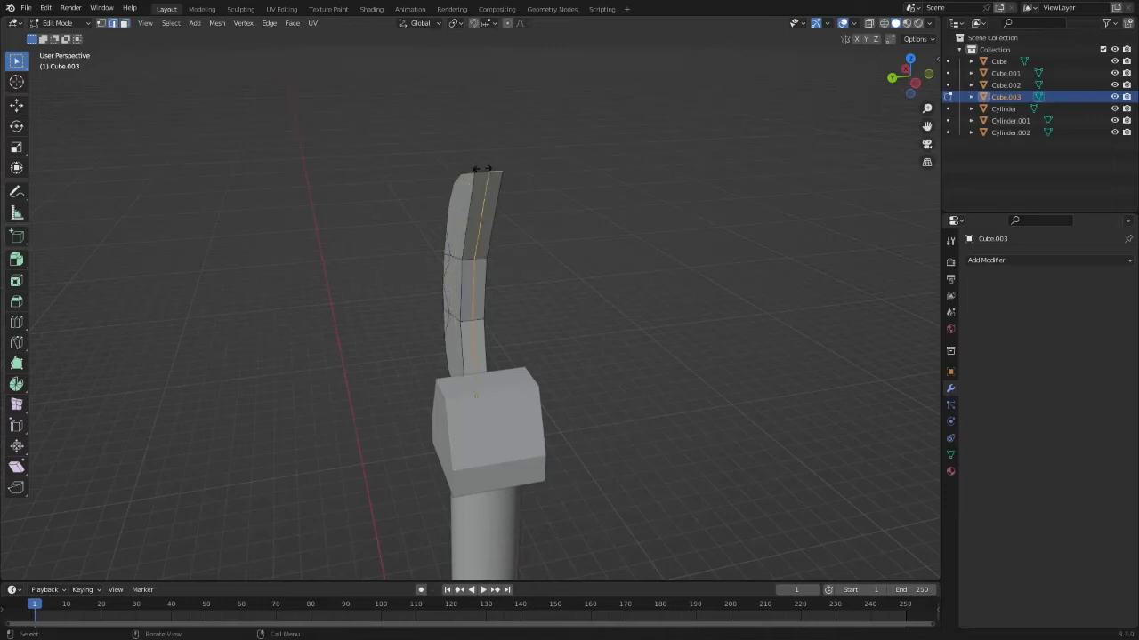
{"action": "left_click", "coordinate": [482, 169]}
Step: Move the new edge loop along the X axis, away from the finger, to form a pointed inner ridge
{"action": "middle_click_drag", "start_coordinate": [483, 170], "coordinate": [615, 213]}
{"action": "key", "text": "g"}
{"action": "key", "text": "x"}
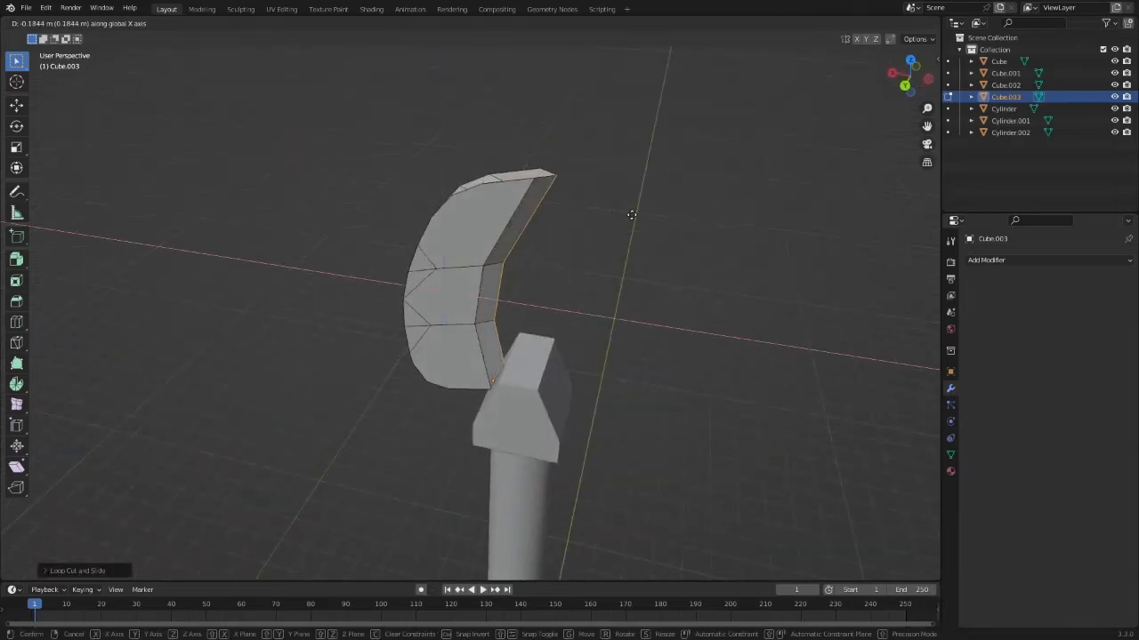
{"action": "key", "text": "s"}
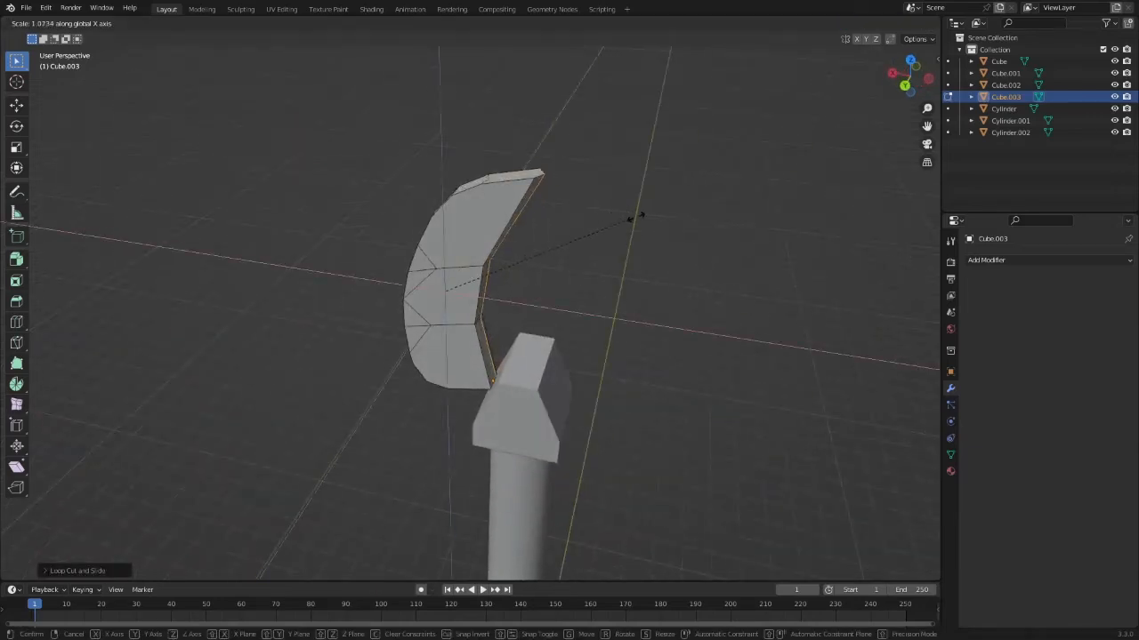
{"action": "key", "text": "g"}
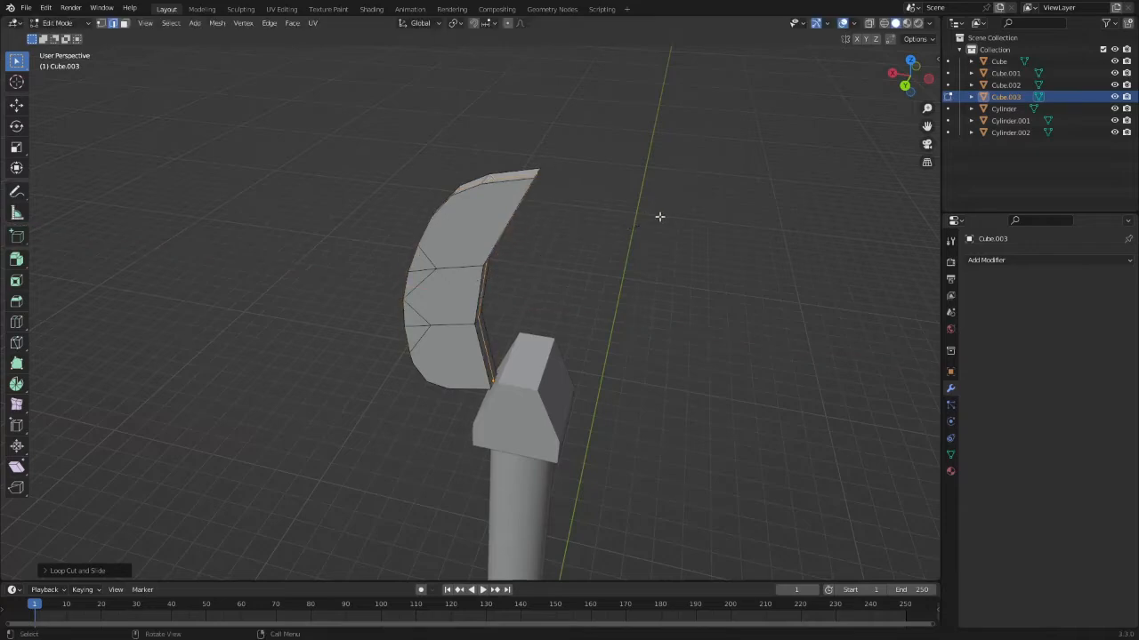
{"action": "left_click", "coordinate": [668, 216]}
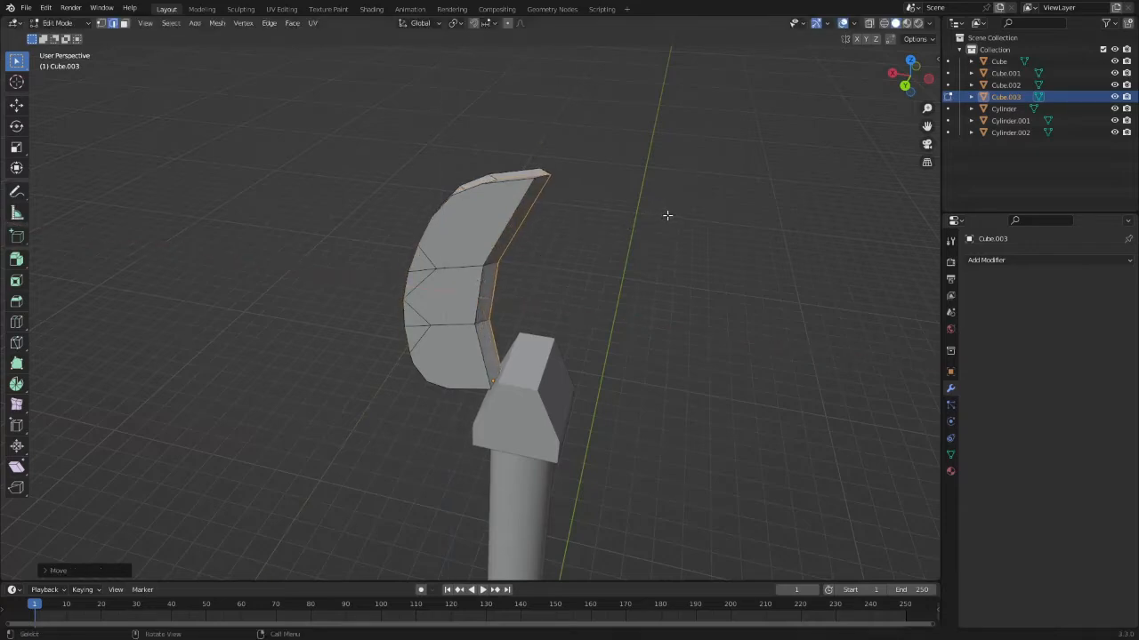
Step: Scale the inner ridge loop along the Z axis and return to Object Mode
{"action": "key", "text": "s"}
{"action": "key", "text": "z"}
{"action": "middle_click_drag", "start_coordinate": [667, 171], "coordinate": [756, 119]}
{"action": "key", "text": "ctrl+Tab"}
Step: Rotate the claw finger slightly clockwise in front view so its base overlaps the head block
{"action": "middle_click_drag", "start_coordinate": [480, 214], "coordinate": [732, 208]}
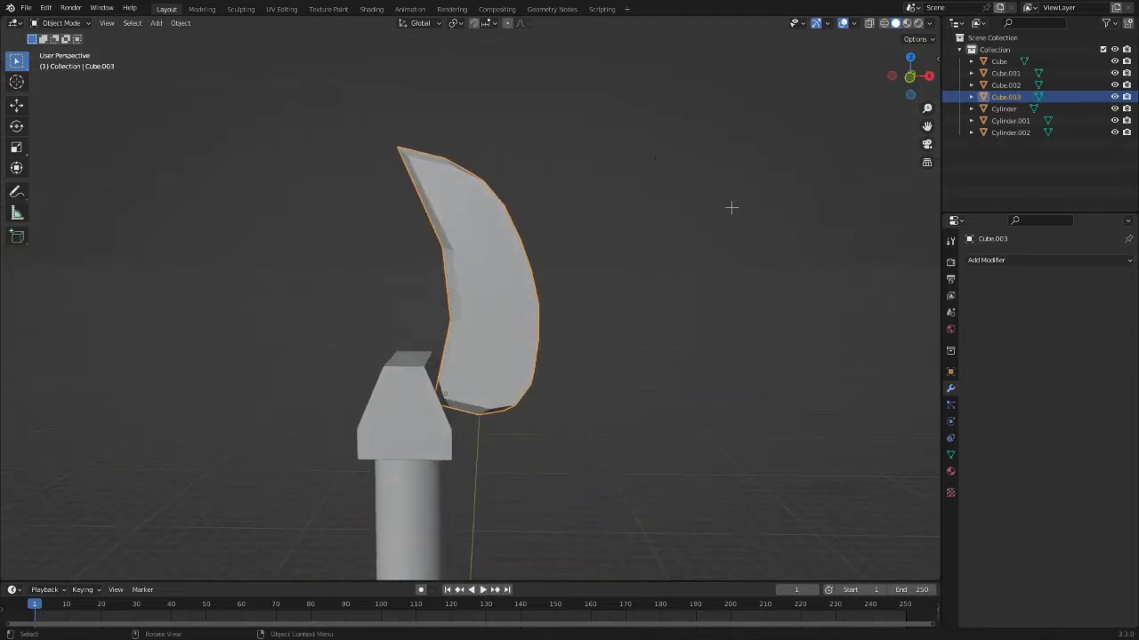
{"action": "key", "text": "KP_1"}
{"action": "key", "text": "r"}
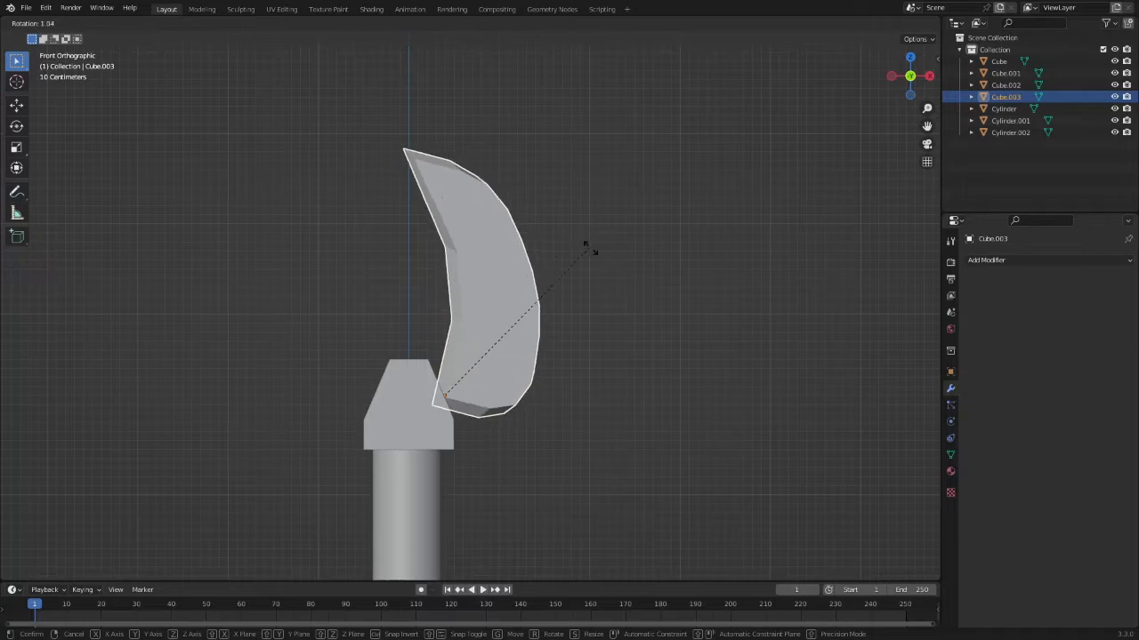
{"action": "left_click", "coordinate": [753, 436]}
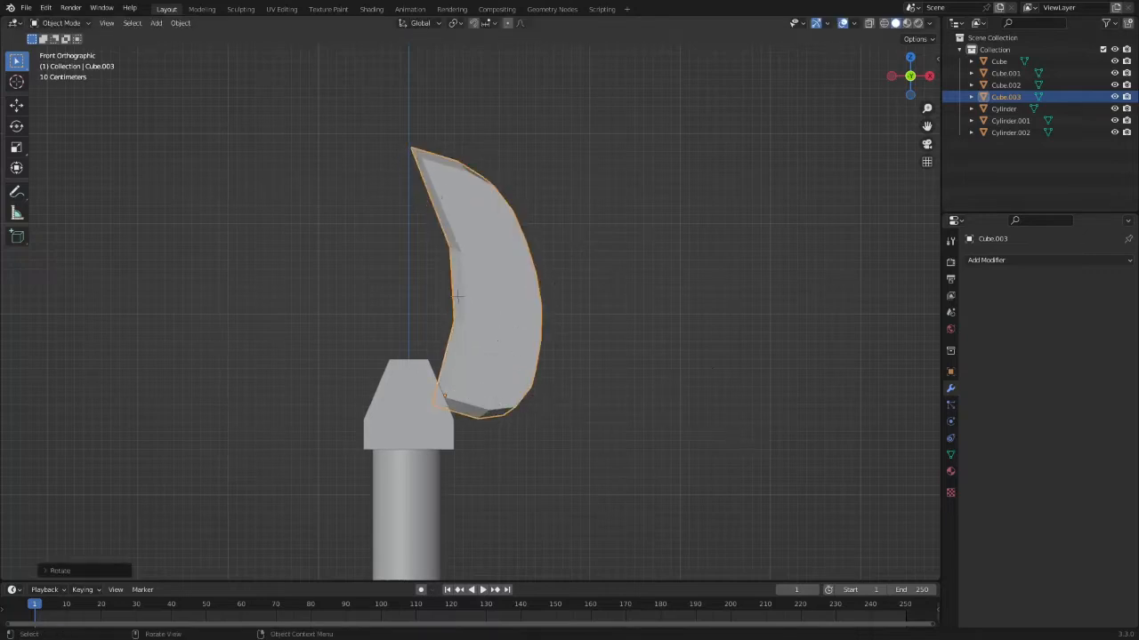
Step: Set the claw finger's origin to the 3D cursor
{"action": "right_click", "coordinate": [495, 311]}
{"action": "right_click", "coordinate": [502, 312]}
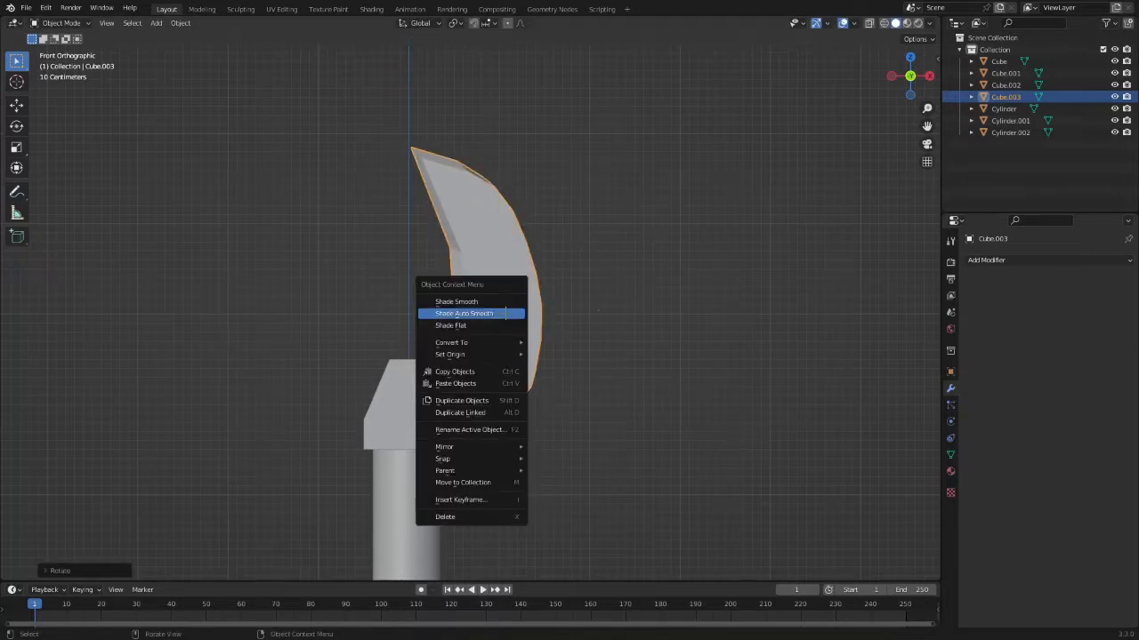
{"action": "mouse_move", "coordinate": [480, 354]}
{"action": "left_click", "coordinate": [587, 377]}
{"action": "scroll", "coordinate": [540, 399], "scroll_direction": "down", "scroll_amount": 8}
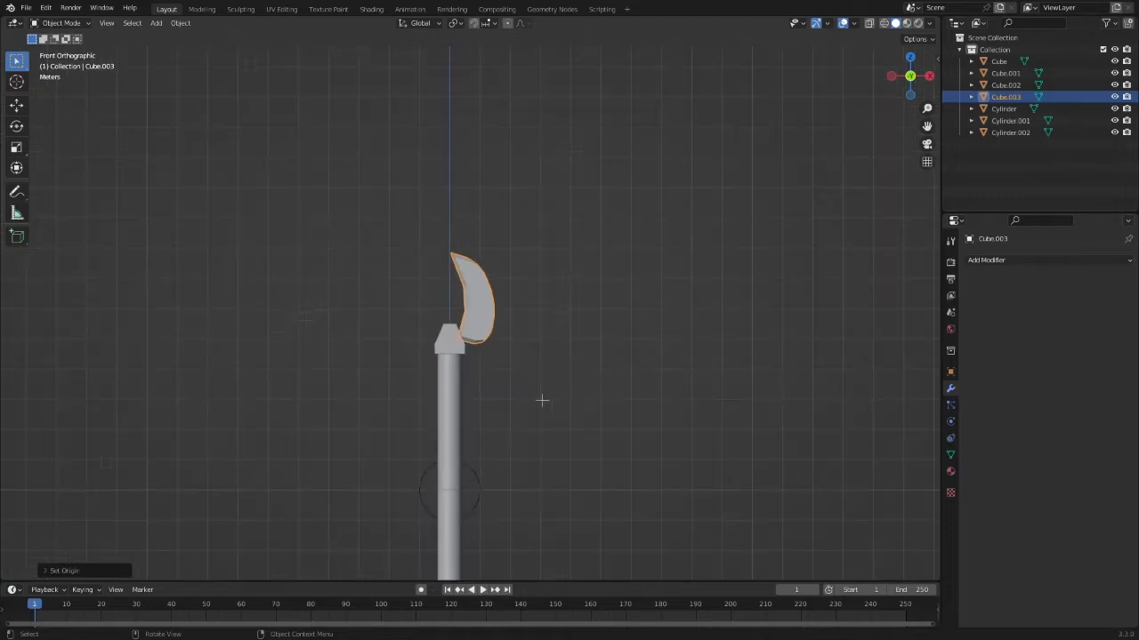
{"action": "middle_click_drag", "start_coordinate": [491, 411], "coordinate": [502, 338], "text": "shift"}
{"action": "key", "text": "r"}
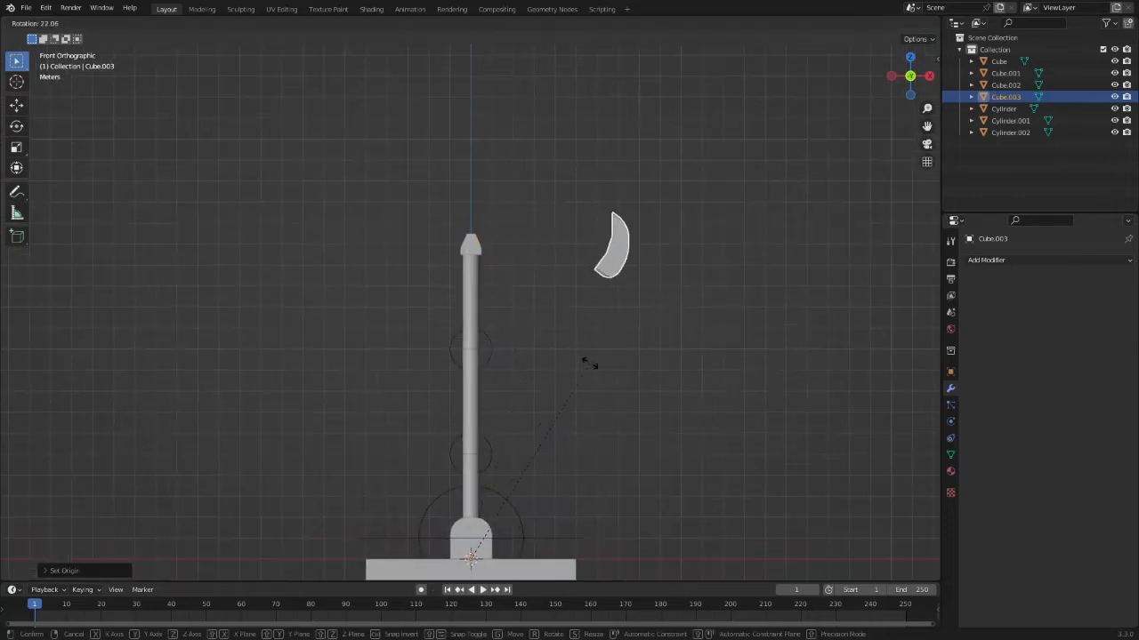
{"action": "key", "text": "Escape"}
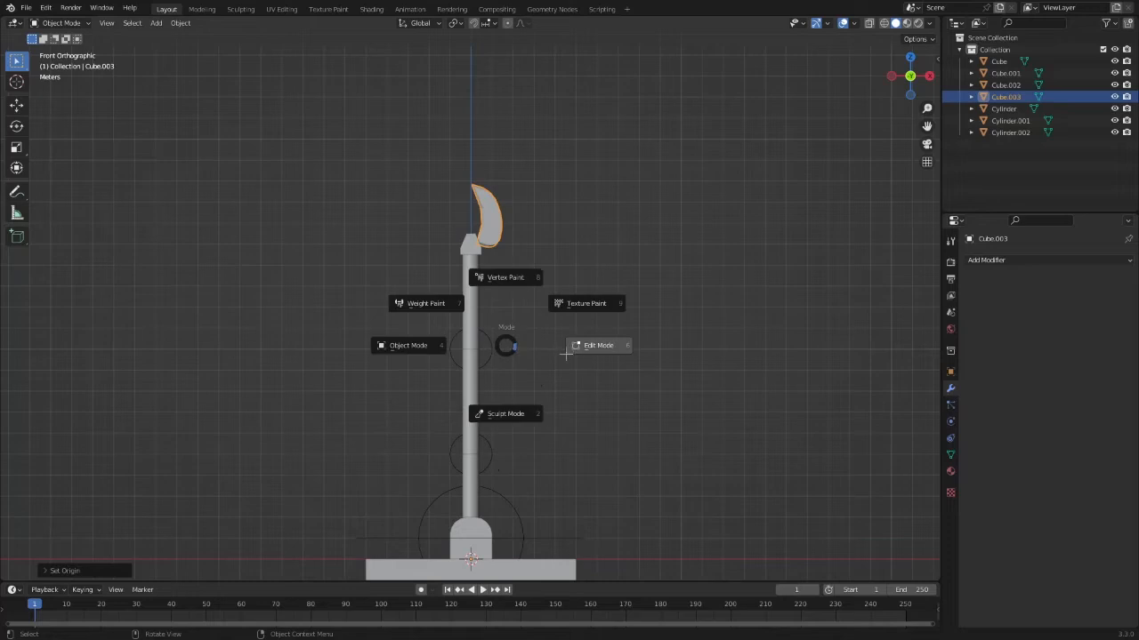
{"action": "key", "text": "Escape"}
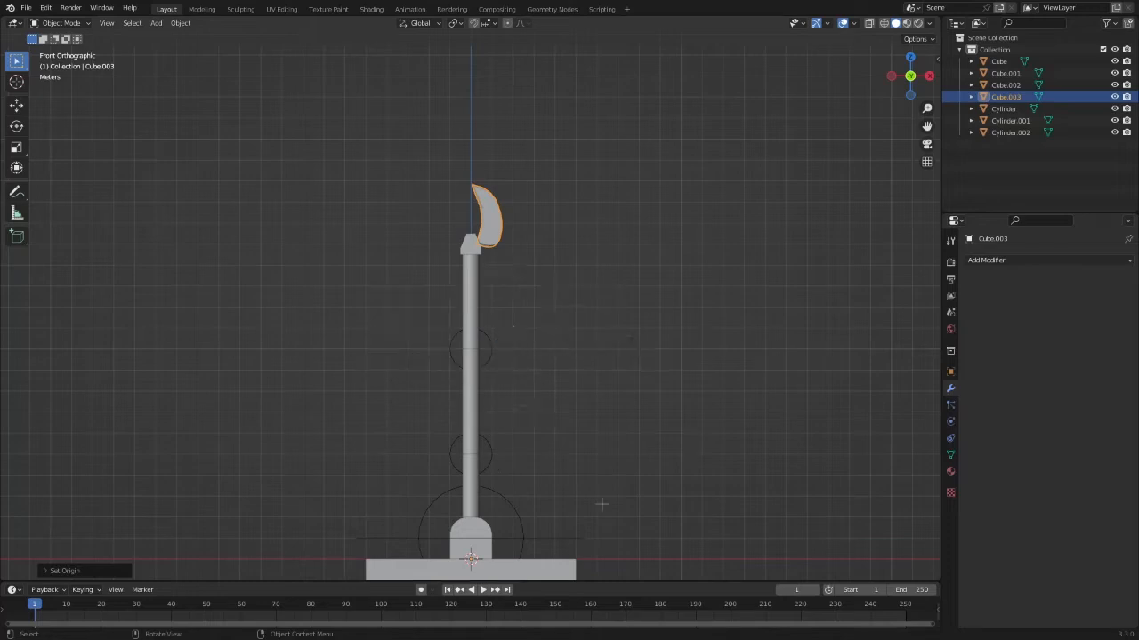
Step: Move the claw finger up 15 m along Z to put its origin on the head block, and enter Edit Mode
{"action": "key", "text": "g"}
{"action": "key", "text": "z"}
{"action": "left_click", "coordinate": [572, 170]}
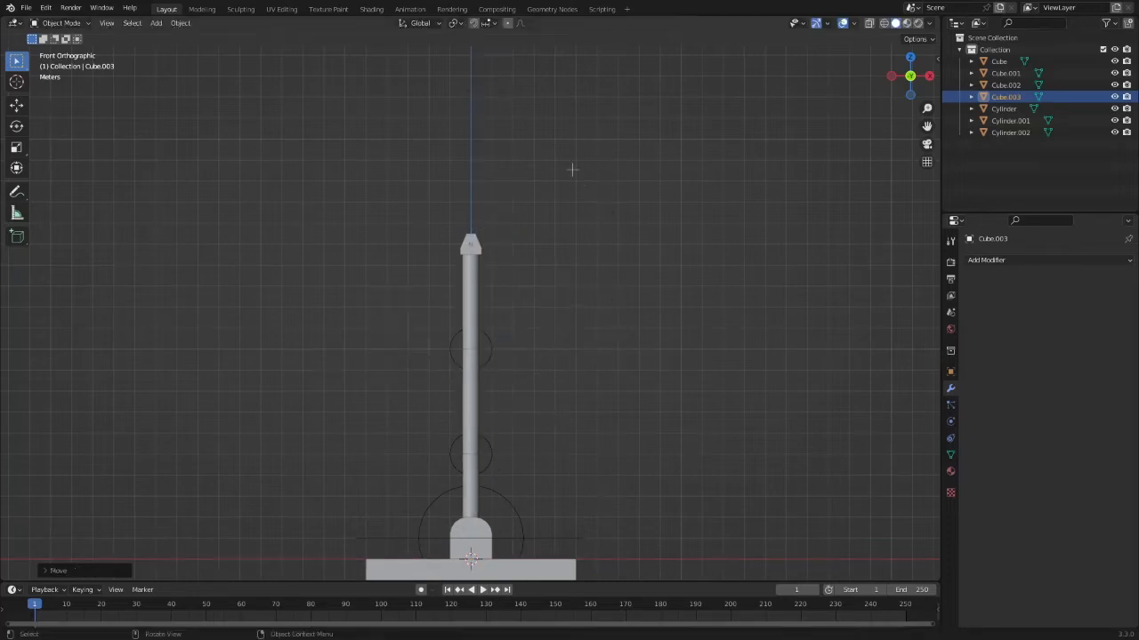
{"action": "key", "text": "ctrl+Tab"}
{"action": "left_click", "coordinate": [684, 165]}
{"action": "key", "text": "g"}
{"action": "key", "text": "z"}
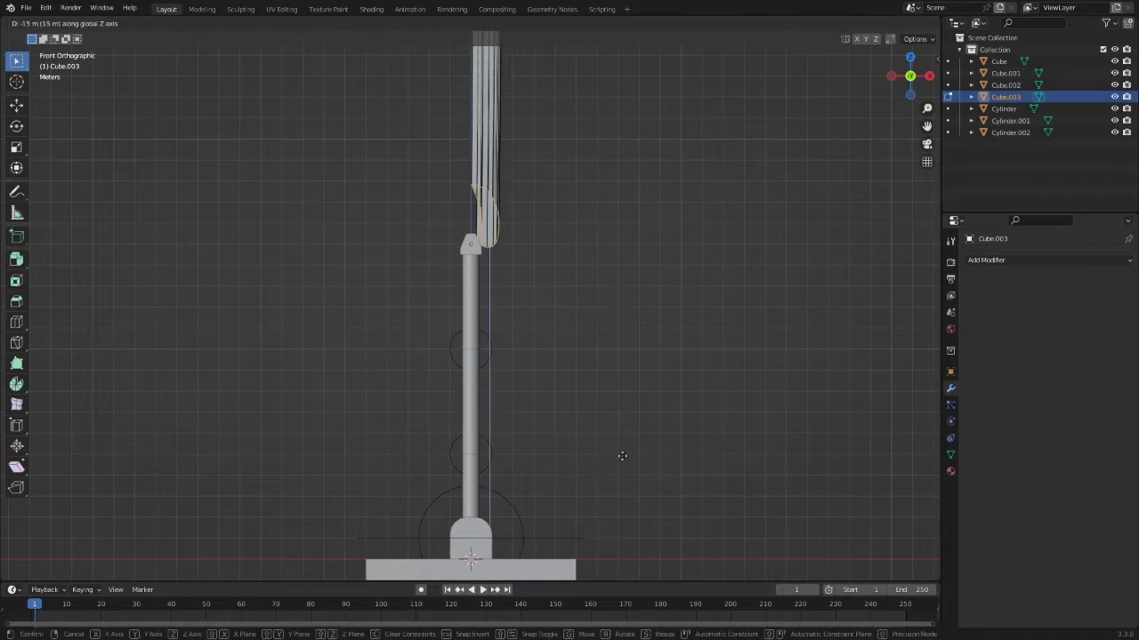
{"action": "right_click", "coordinate": [623, 457]}
Step: Select the finger's entire mesh, move it -15 m along Z back onto the head block, and return to Object Mode
{"action": "scroll", "coordinate": [613, 277], "scroll_direction": "down", "scroll_amount": 4}
{"action": "key", "text": "a"}
{"action": "key", "text": "g"}
{"action": "key", "text": "z"}
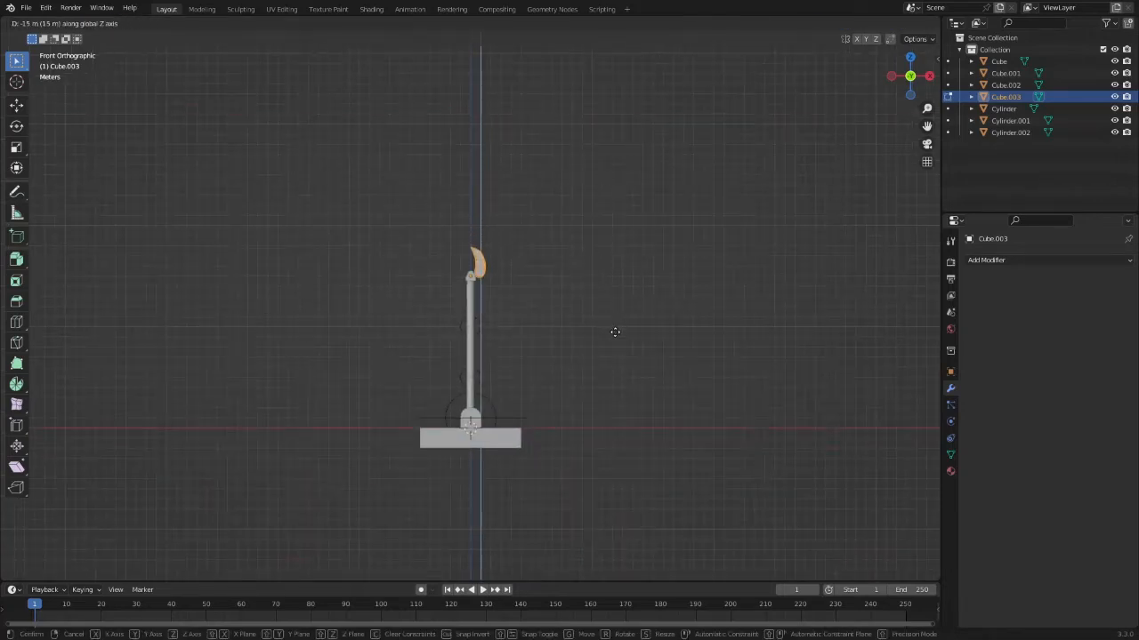
{"action": "left_click", "coordinate": [615, 331]}
{"action": "key", "text": "ctrl+Tab"}
{"action": "left_click", "coordinate": [452, 287]}
{"action": "scroll", "coordinate": [555, 186], "scroll_direction": "up", "scroll_amount": 12}
{"action": "middle_click_drag", "start_coordinate": [560, 208], "coordinate": [544, 401], "text": "shift"}
{"action": "middle_click_drag", "start_coordinate": [595, 299], "coordinate": [602, 341]}
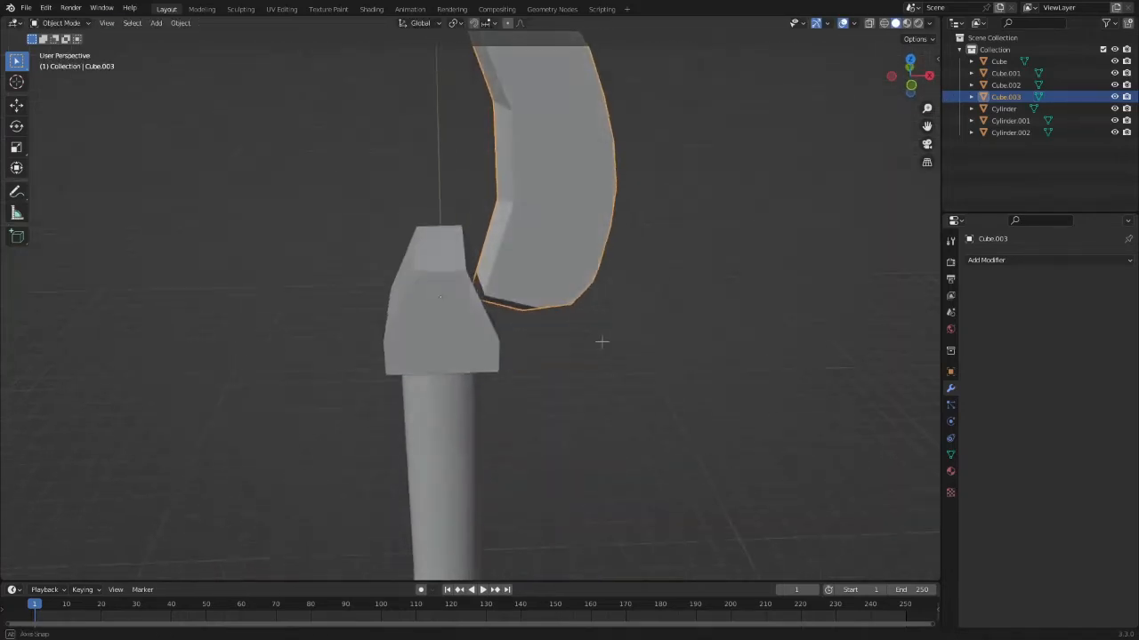
{"action": "scroll", "coordinate": [602, 341], "scroll_direction": "down", "scroll_amount": 4}
{"action": "key", "text": "r"}
{"action": "right_click", "coordinate": [723, 304]}
{"action": "left_click", "coordinate": [910, 84]}
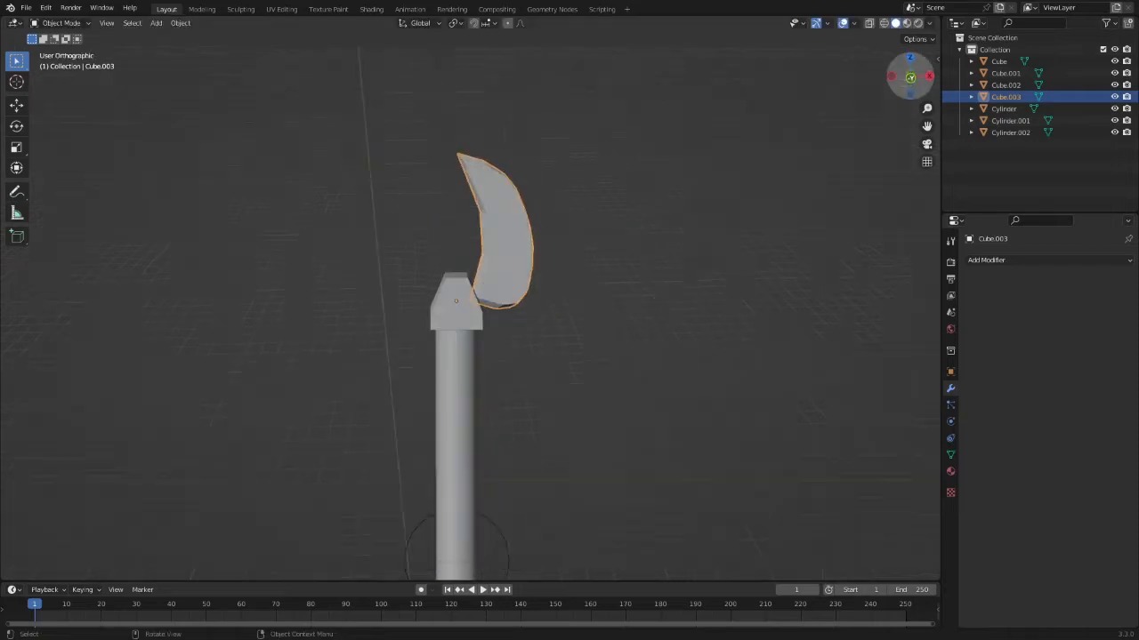
{"action": "key", "text": "r"}
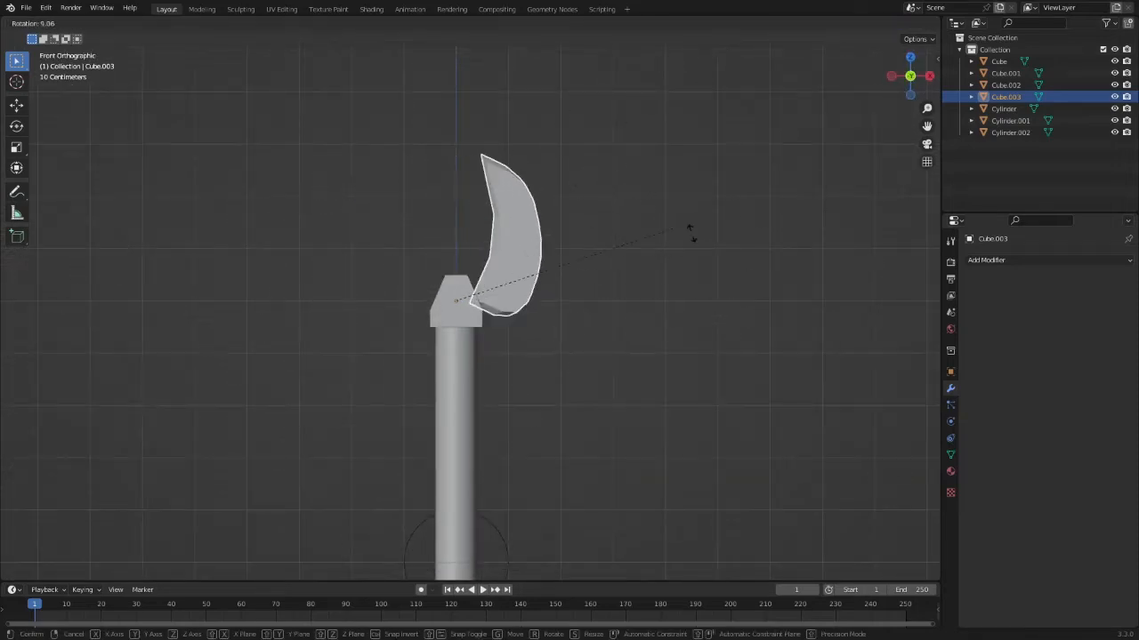
{"action": "right_click", "coordinate": [690, 231]}
{"action": "middle_click_drag", "start_coordinate": [765, 257], "coordinate": [611, 287]}
{"action": "key", "text": "r"}
{"action": "key", "text": "r"}
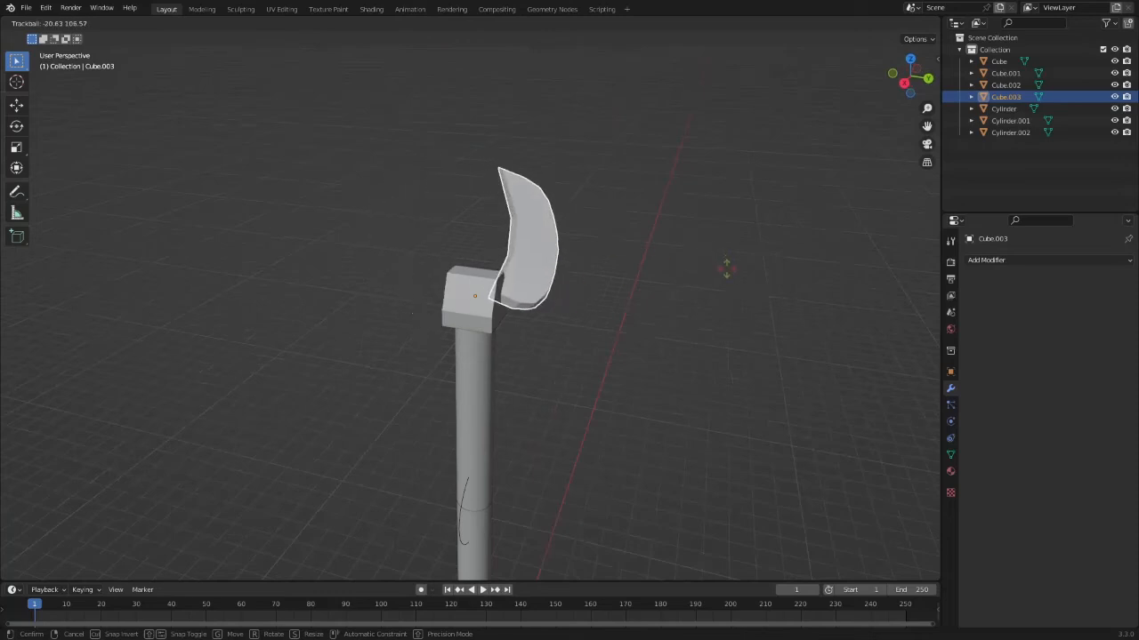
{"action": "right_click", "coordinate": [726, 269]}
Step: Set the claw finger's Z and Y rotation to 0°
{"action": "key", "text": "n"}
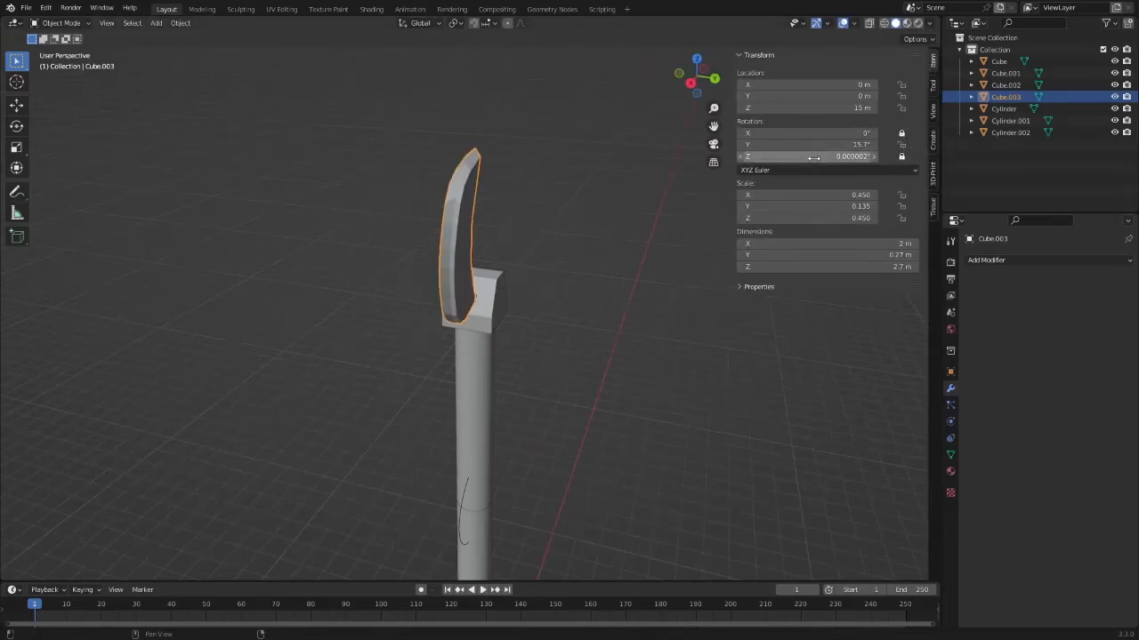
{"action": "type", "text": "0"}
{"action": "key", "text": "Return"}
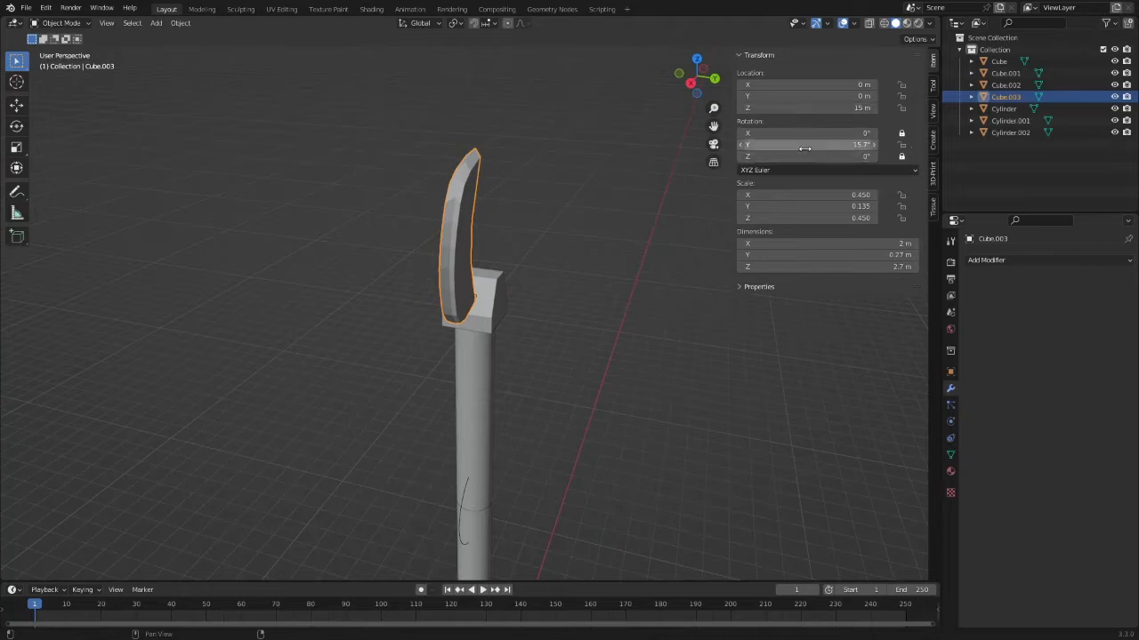
{"action": "type", "text": "0"}
{"action": "key", "text": "Return"}
Step: Try a Y rotation of 15° on the claw finger in front view and set it to 16°
{"action": "left_click", "coordinate": [679, 73]}
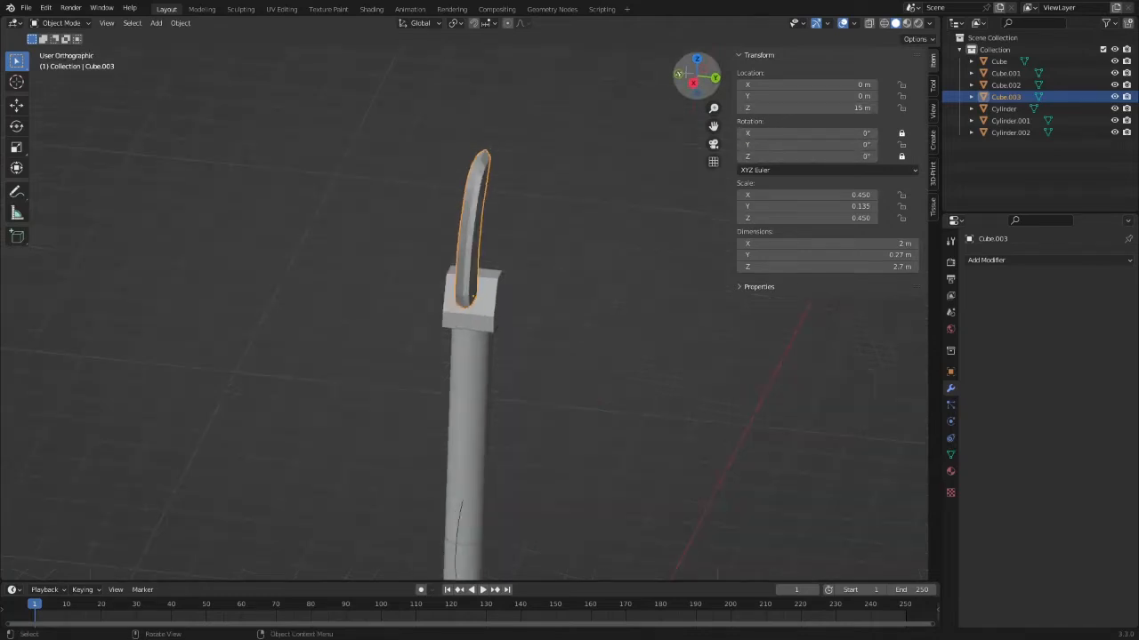
{"action": "type", "text": "1"}
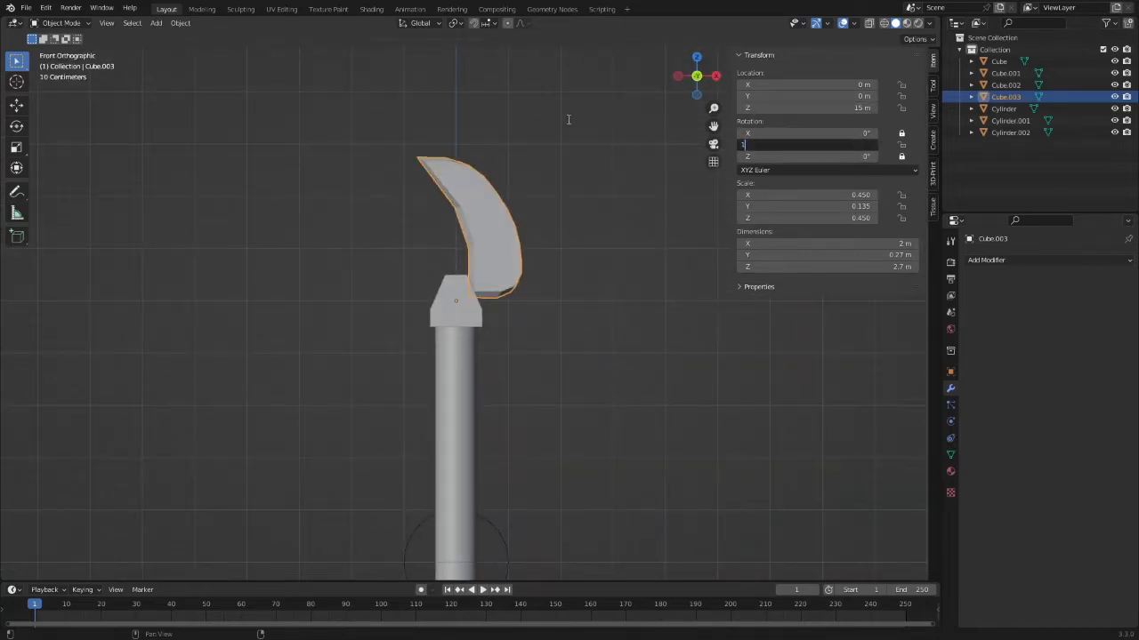
{"action": "type", "text": "5"}
{"action": "key", "text": "Return"}
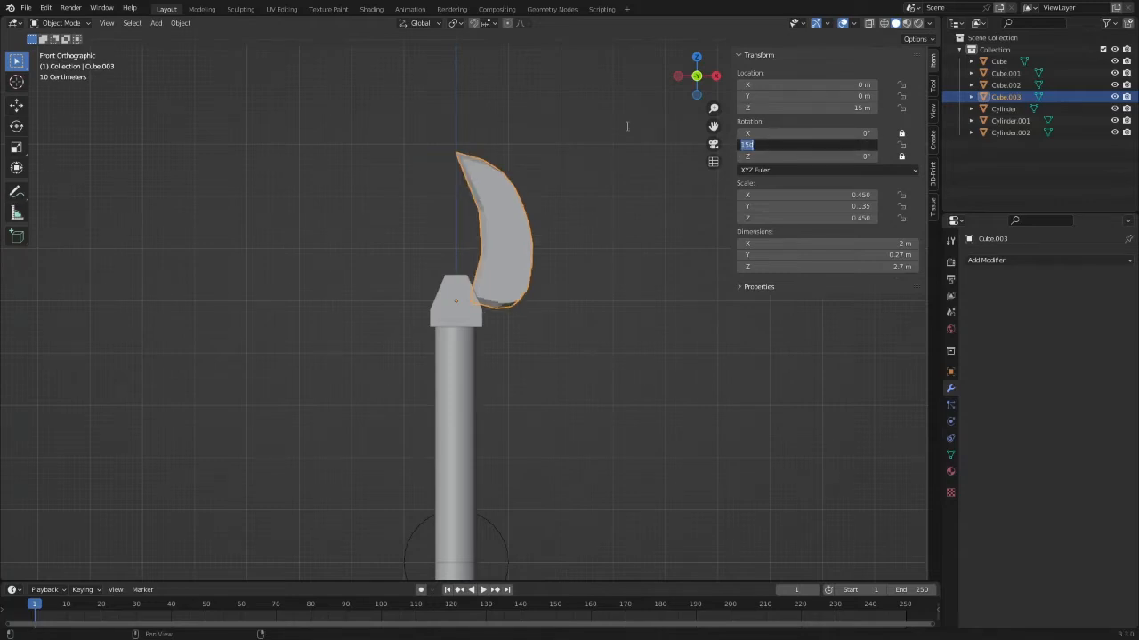
{"action": "type", "text": "16"}
{"action": "key", "text": "Return"}
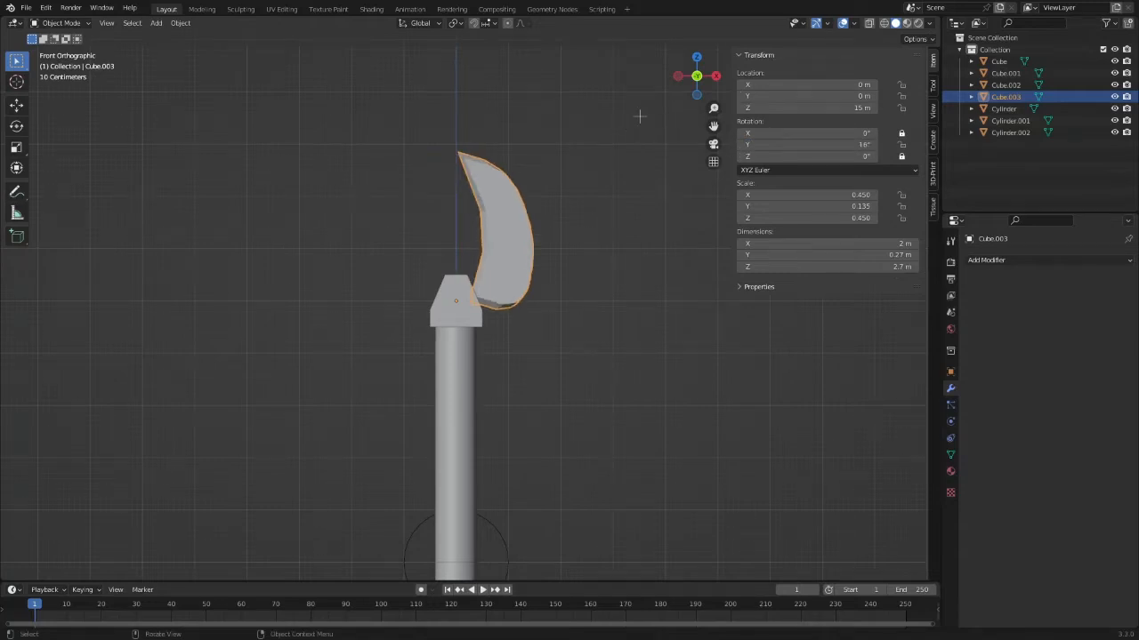
{"action": "key", "text": "n"}
{"action": "key", "text": "r"}
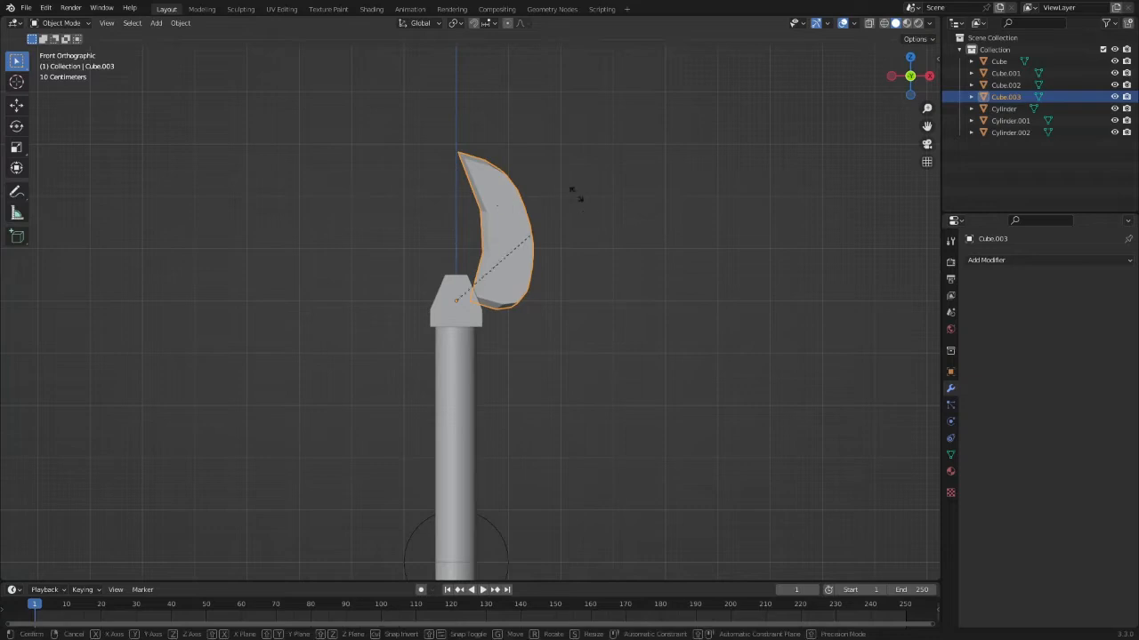
{"action": "right_click", "coordinate": [621, 206]}
{"action": "key", "text": "ctrl+Tab"}
{"action": "left_click", "coordinate": [526, 198]}
{"action": "left_click", "coordinate": [986, 260]}
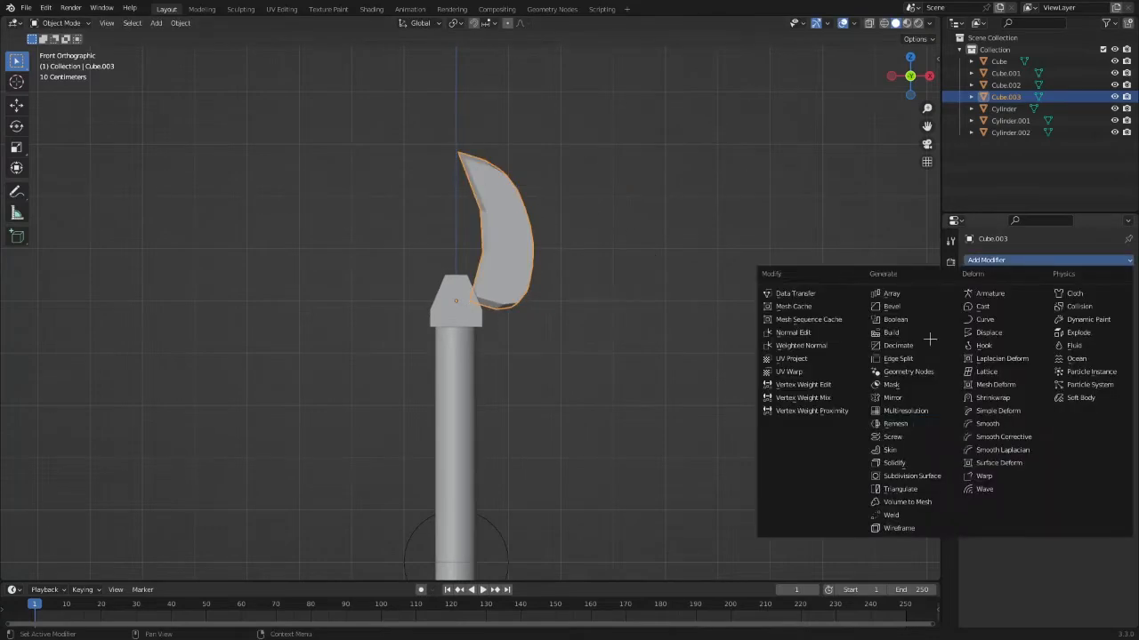
Step: Duplicate the claw finger in place and try scaling and rotating the copy in front view
{"action": "key", "text": "shift+d"}
{"action": "right_click", "coordinate": [640, 254]}
{"action": "key", "text": "s"}
{"action": "key", "text": "x"}
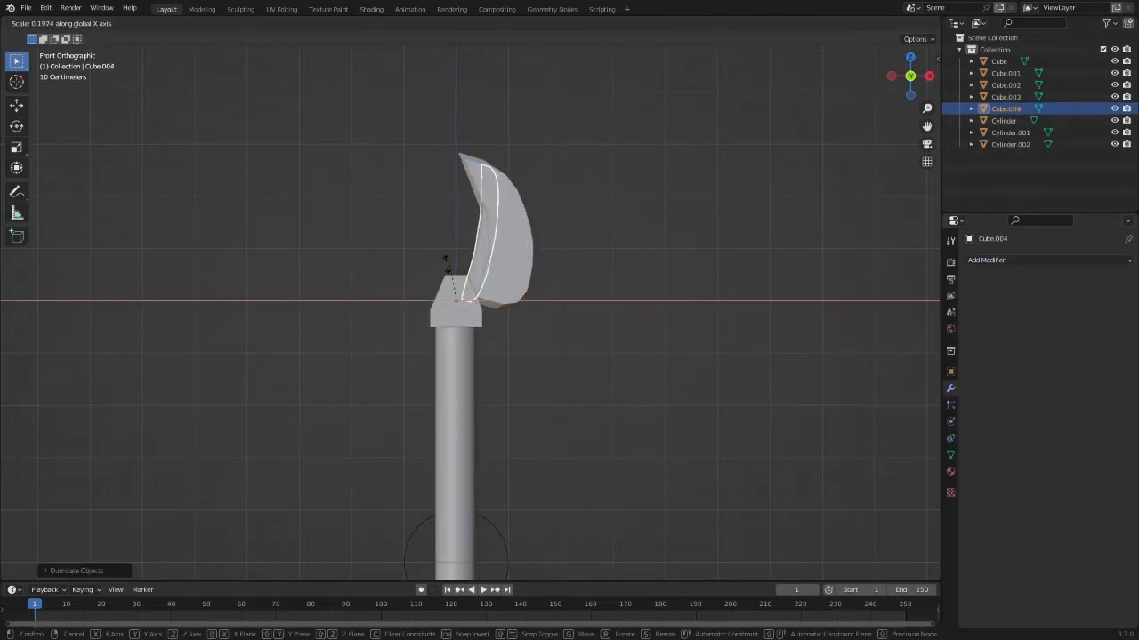
{"action": "right_click", "coordinate": [584, 244]}
{"action": "key", "text": "r"}
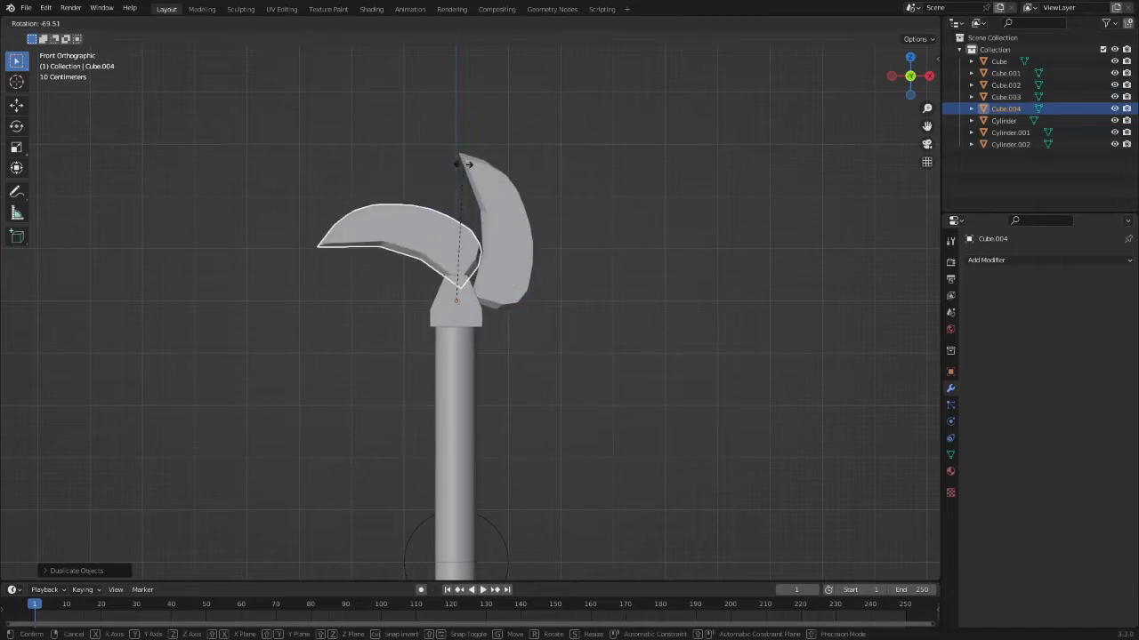
{"action": "right_click", "coordinate": [533, 189]}
{"action": "key", "text": "s"}
{"action": "right_click", "coordinate": [626, 199]}
Step: Try to rotate the duplicate finger about the global Z axis
{"action": "key", "text": "r"}
{"action": "key", "text": "z"}
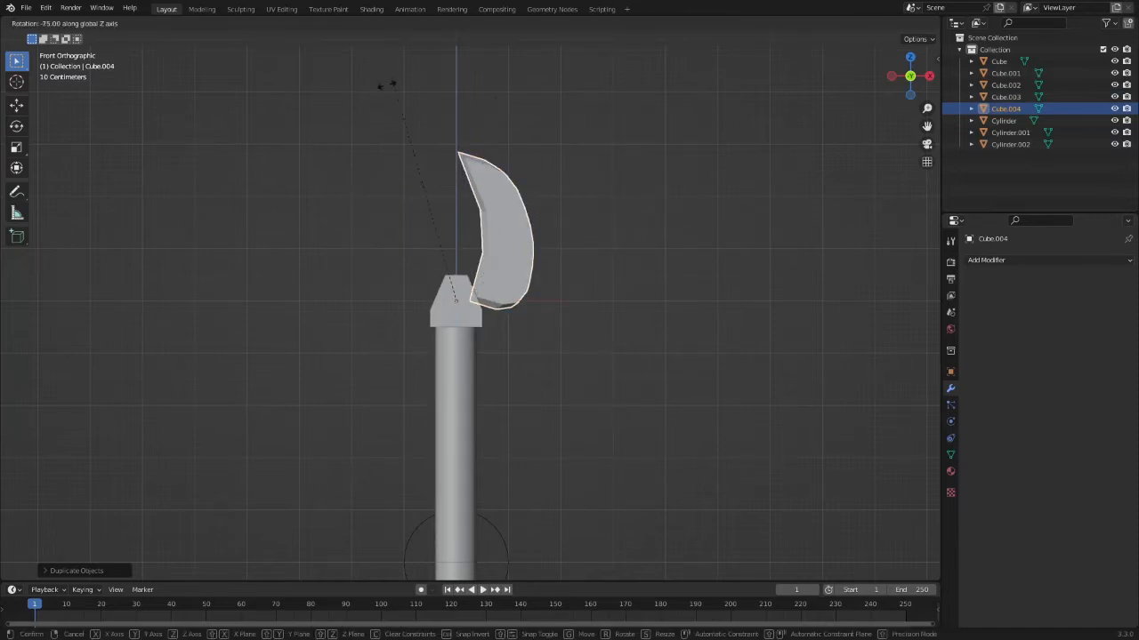
{"action": "right_click", "coordinate": [391, 127]}
{"action": "middle_click_drag", "start_coordinate": [523, 200], "coordinate": [592, 224]}
{"action": "key", "text": "r"}
{"action": "key", "text": "z"}
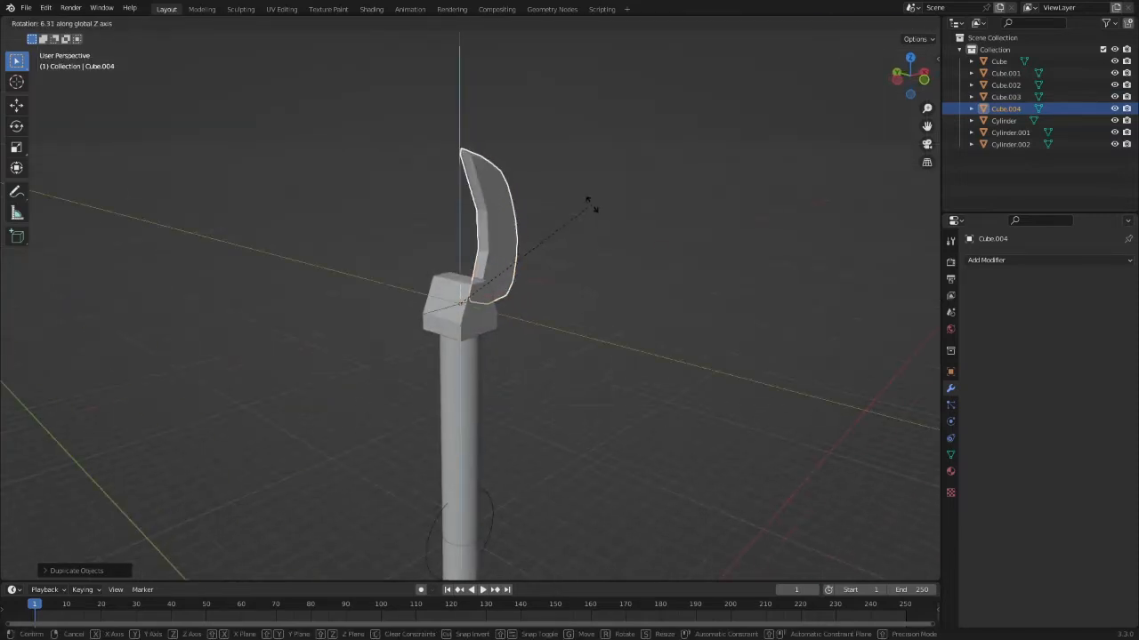
{"action": "right_click", "coordinate": [598, 330]}
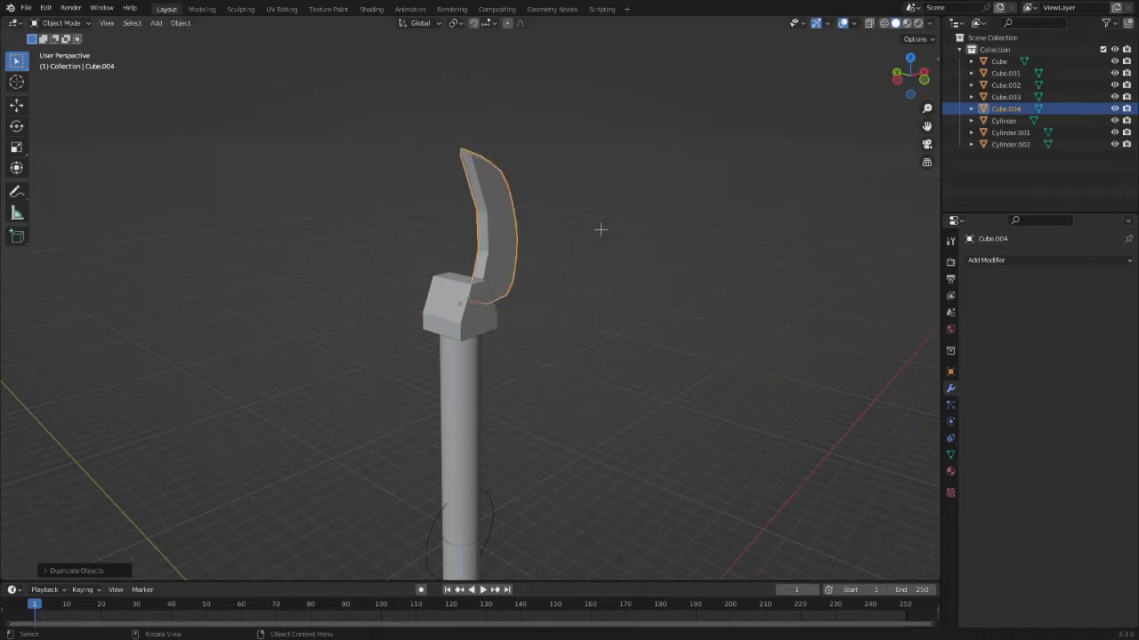
Step: Delete the duplicate finger and select the original claw finger
{"action": "middle_click_drag", "start_coordinate": [585, 227], "coordinate": [510, 238]}
{"action": "key", "text": "x"}
{"action": "left_click", "coordinate": [508, 239]}
{"action": "left_click", "coordinate": [510, 240]}
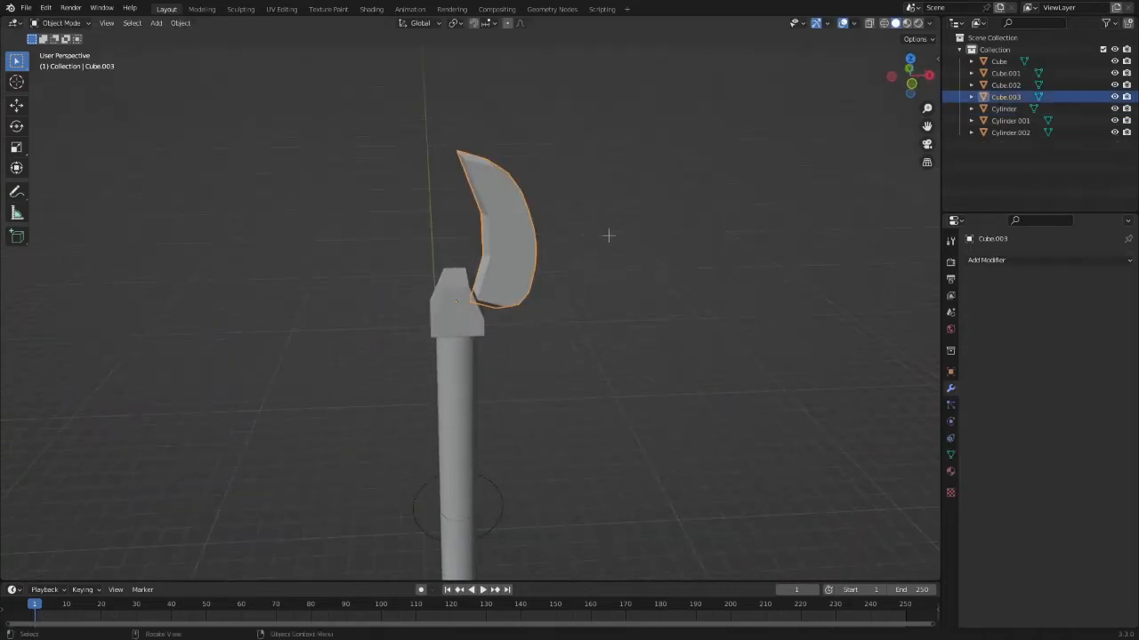
Step: Duplicate the claw finger in place again and rotate the copy in top view
{"action": "key", "text": "shift+d"}
{"action": "right_click", "coordinate": [489, 237]}
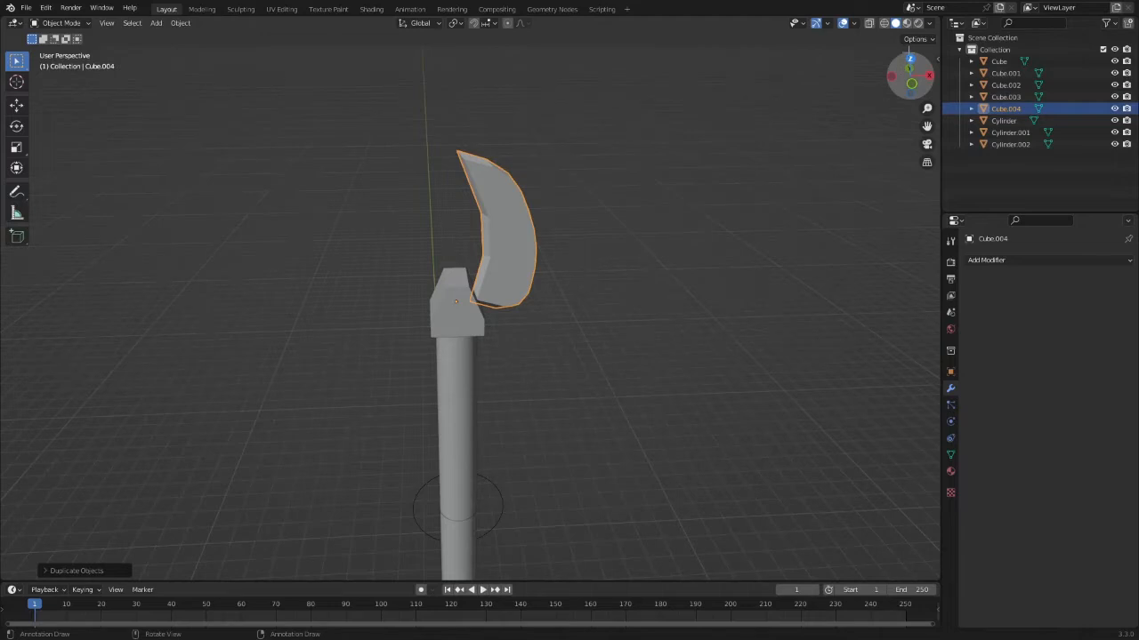
{"action": "key", "text": "KP_7"}
{"action": "key", "text": "r"}
{"action": "left_click", "coordinate": [661, 157]}
Step: Try to move the rotated duplicate away from the original finger
{"action": "middle_click_drag", "start_coordinate": [602, 224], "coordinate": [551, 64]}
{"action": "key", "text": "g"}
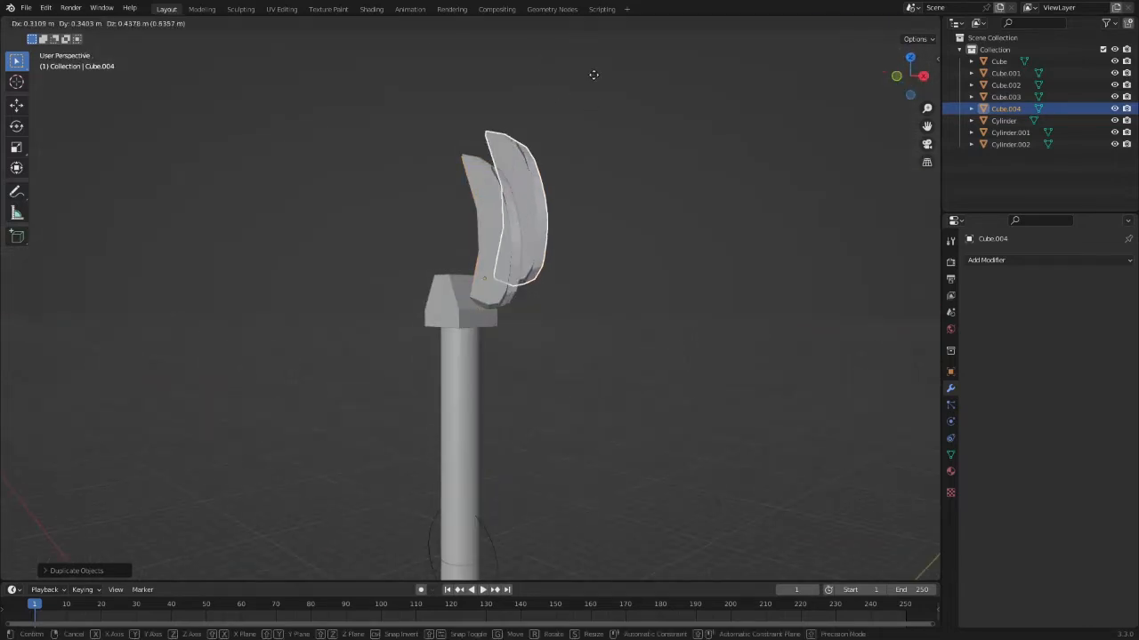
{"action": "right_click", "coordinate": [593, 75]}
{"action": "key", "text": "g"}
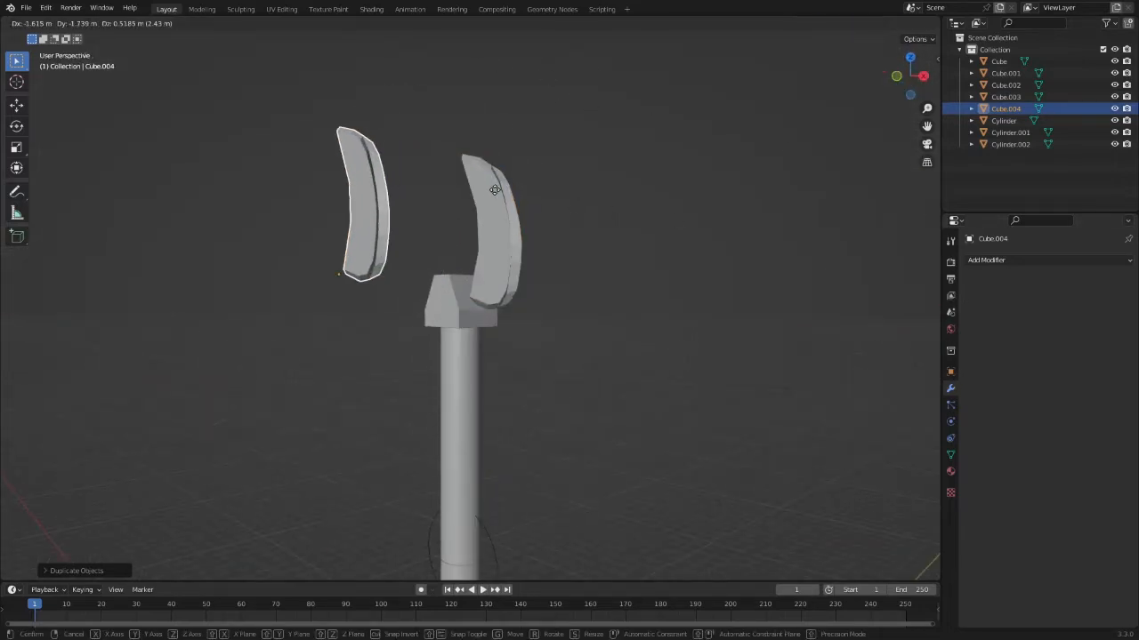
{"action": "right_click", "coordinate": [495, 188]}
Step: Delete the rotated duplicate and reselect the original claw finger
{"action": "middle_click_drag", "start_coordinate": [594, 218], "coordinate": [694, 254]}
{"action": "key", "text": "Delete"}
{"action": "left_click", "coordinate": [475, 228]}
Step: Add a Mirror modifier on the X axis to the claw finger
{"action": "left_click", "coordinate": [917, 80]}
{"action": "left_click", "coordinate": [1005, 259]}
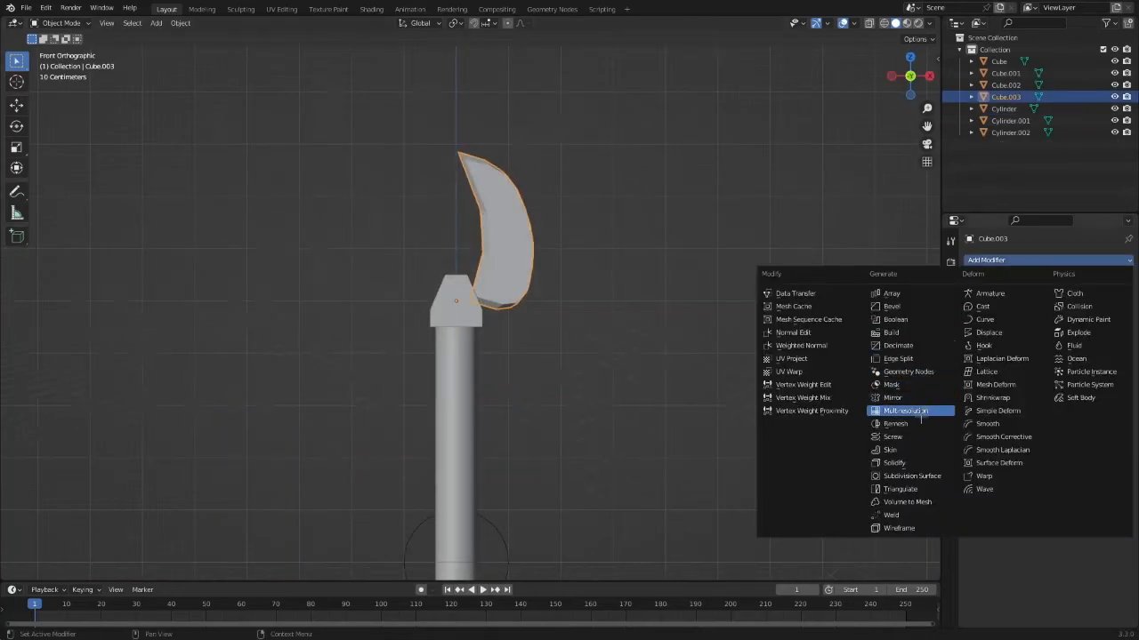
{"action": "left_click", "coordinate": [896, 397]}
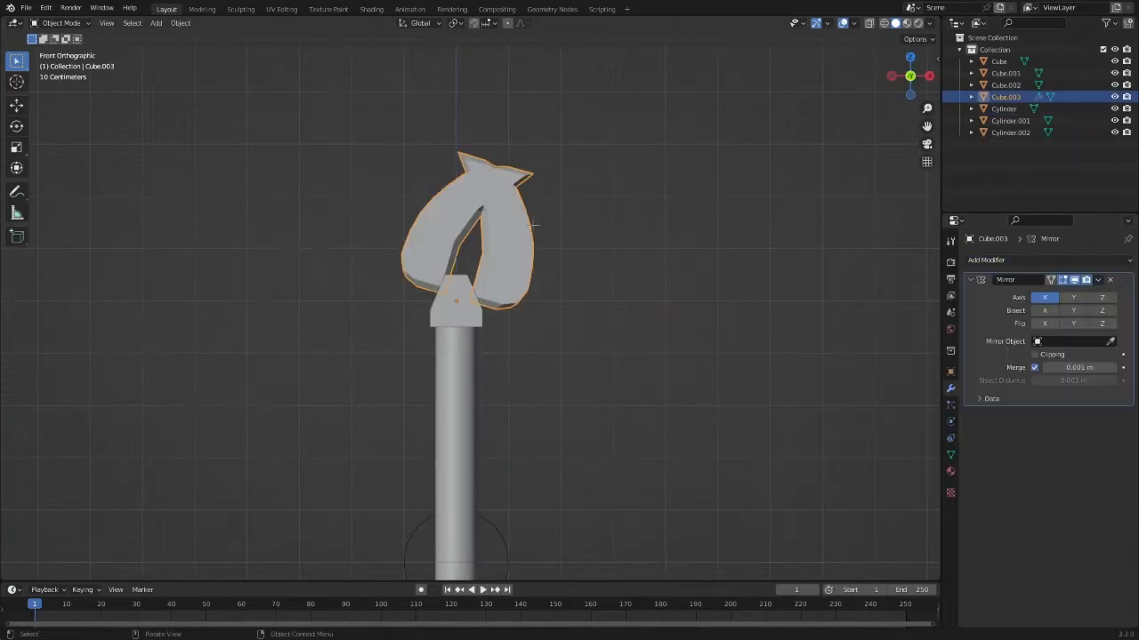
{"action": "scroll", "coordinate": [447, 199], "scroll_direction": "up", "scroll_amount": 3}
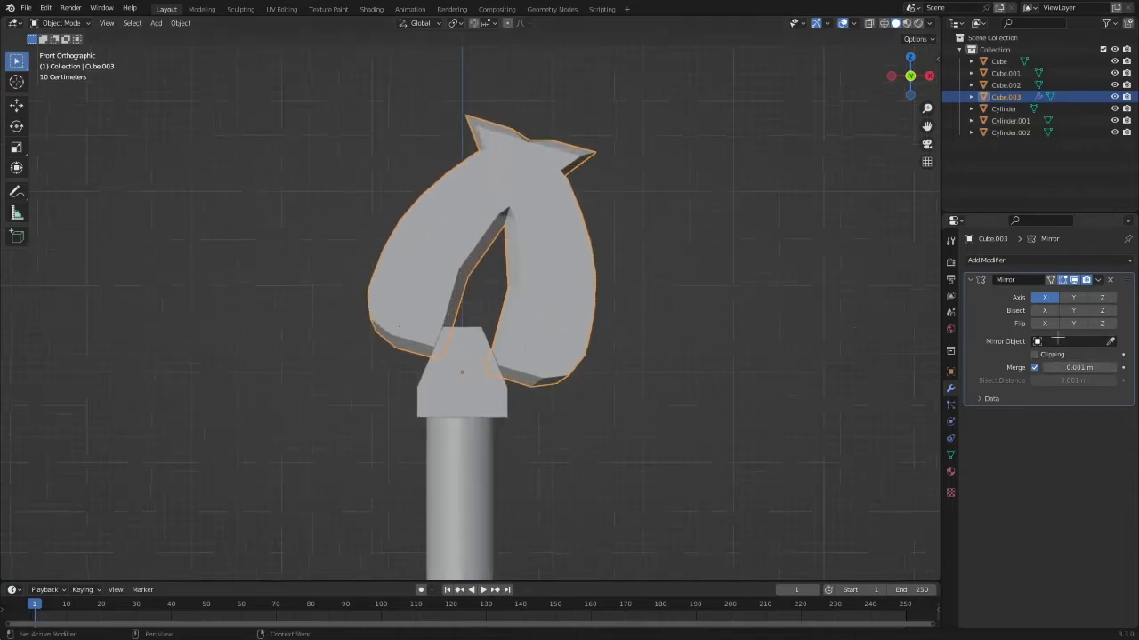
{"action": "left_click", "coordinate": [998, 394]}
{"action": "left_click", "coordinate": [996, 393]}
Step: Try to rotate the mirrored finger's mesh in Edit Mode, and return to Object Mode
{"action": "key", "text": "ctrl+Tab"}
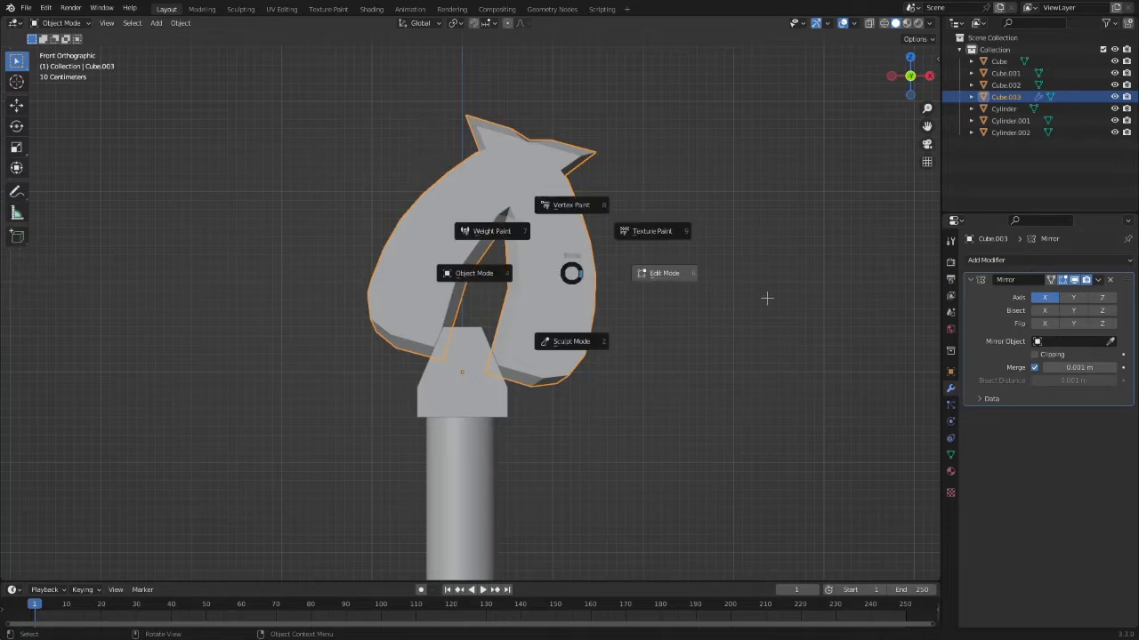
{"action": "key", "text": "r"}
{"action": "right_click", "coordinate": [722, 258]}
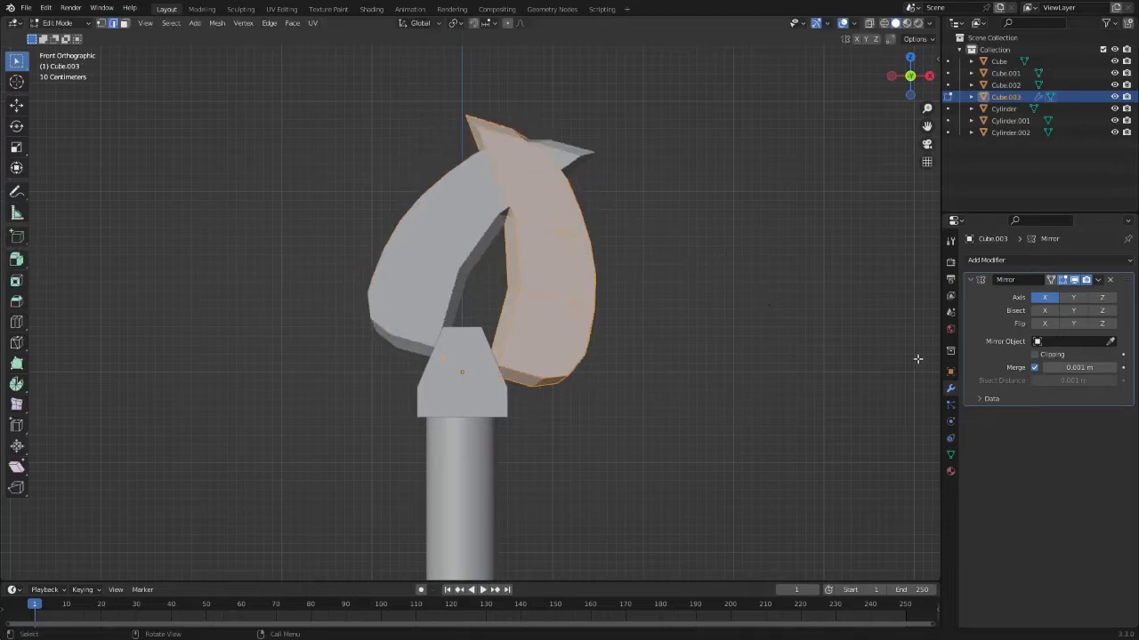
{"action": "key", "text": "ctrl+Tab"}
{"action": "left_click", "coordinate": [614, 301]}
Step: Remove the finger's Mirror modifier and set its Y rotation to 0°
{"action": "key", "text": "x"}
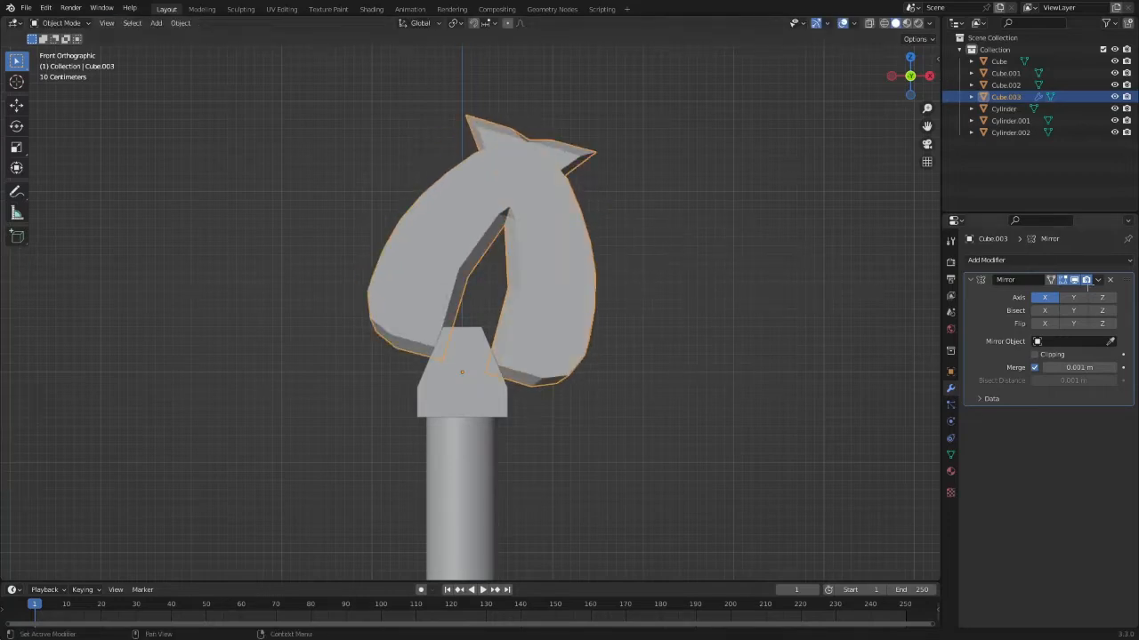
{"action": "key", "text": "ctrl+x"}
{"action": "left_click", "coordinate": [950, 372]}
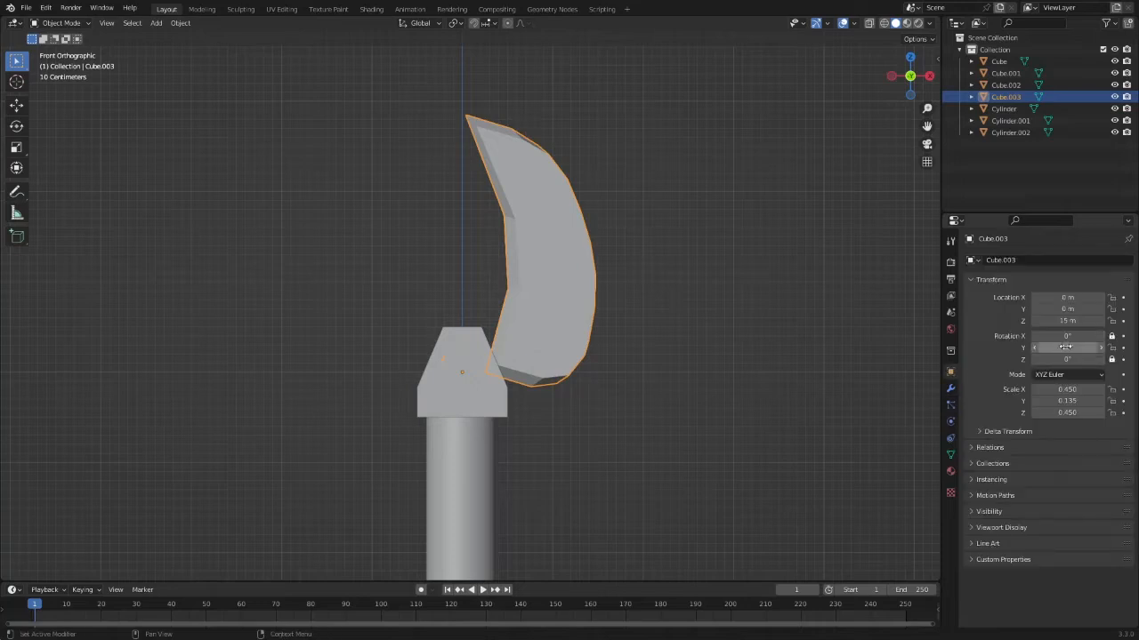
{"action": "left_click", "coordinate": [1065, 346]}
{"action": "type", "text": "0"}
{"action": "key", "text": "Return"}
Step: In Edit Mode, rotate the finger's whole mesh clockwise and move it so its base meets the head block's side
{"action": "key", "text": "ctrl+Tab"}
{"action": "left_click", "coordinate": [703, 244]}
{"action": "key", "text": "r"}
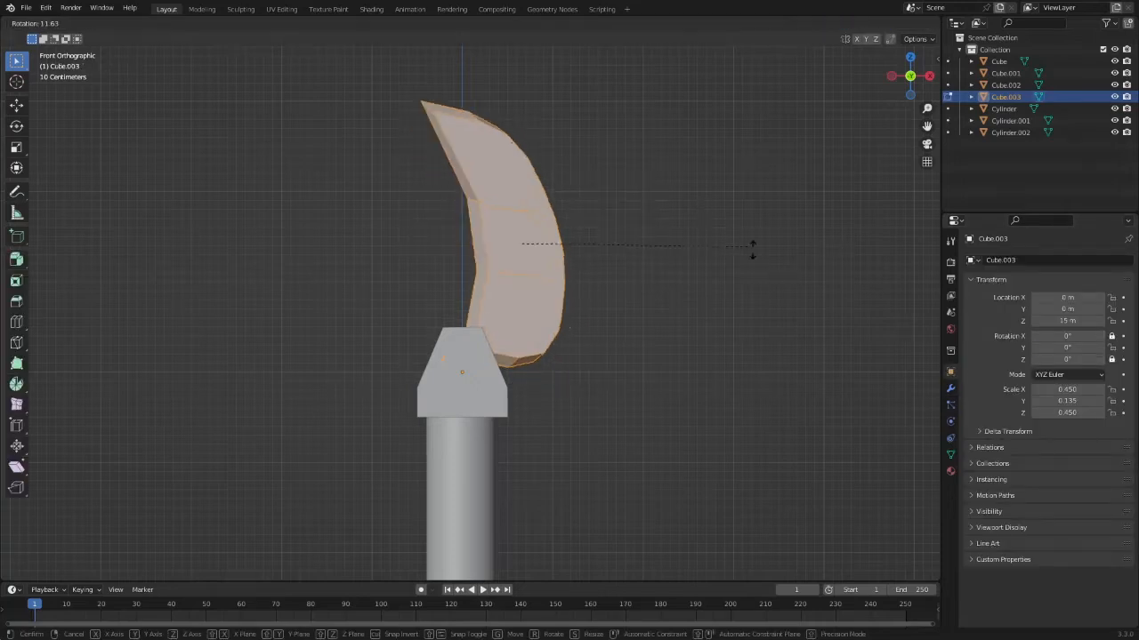
{"action": "left_click", "coordinate": [770, 293]}
{"action": "key", "text": "g"}
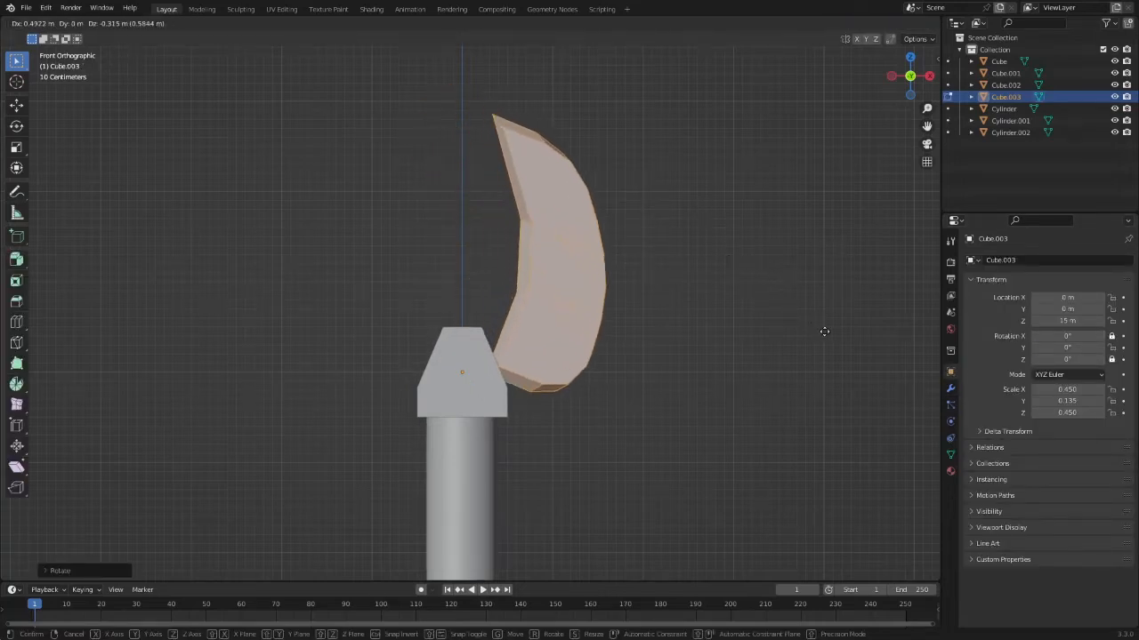
{"action": "left_click", "coordinate": [807, 326]}
Step: Fine-tune the mesh's rotation and position so the fingertip sits just beside the vertical centre line, and return to Object Mode
{"action": "key", "text": "r"}
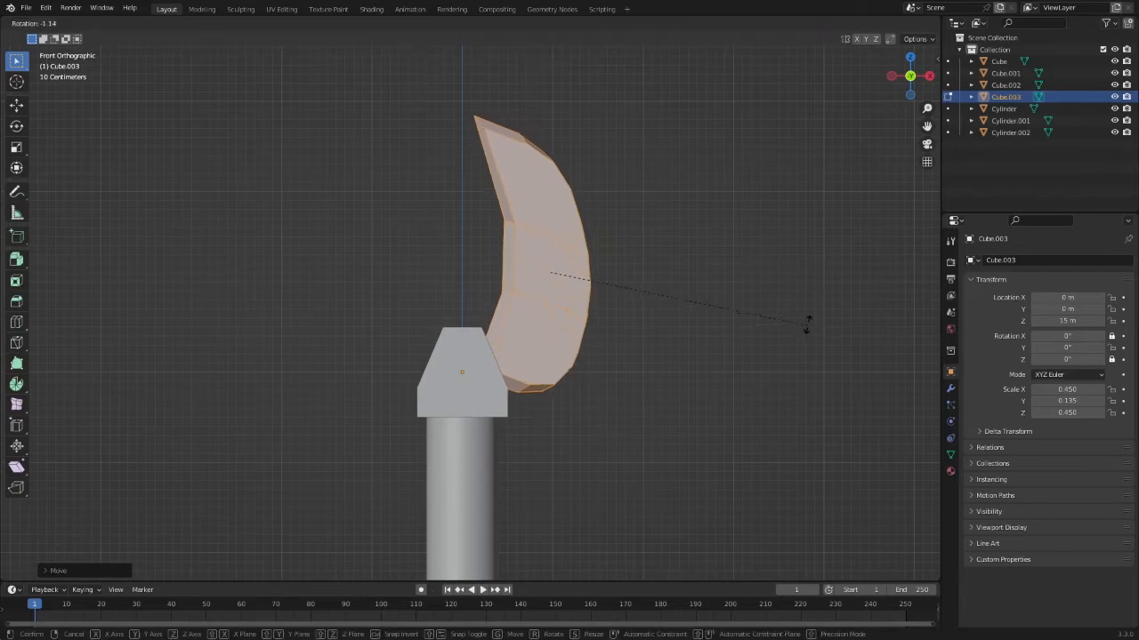
{"action": "left_click", "coordinate": [796, 311]}
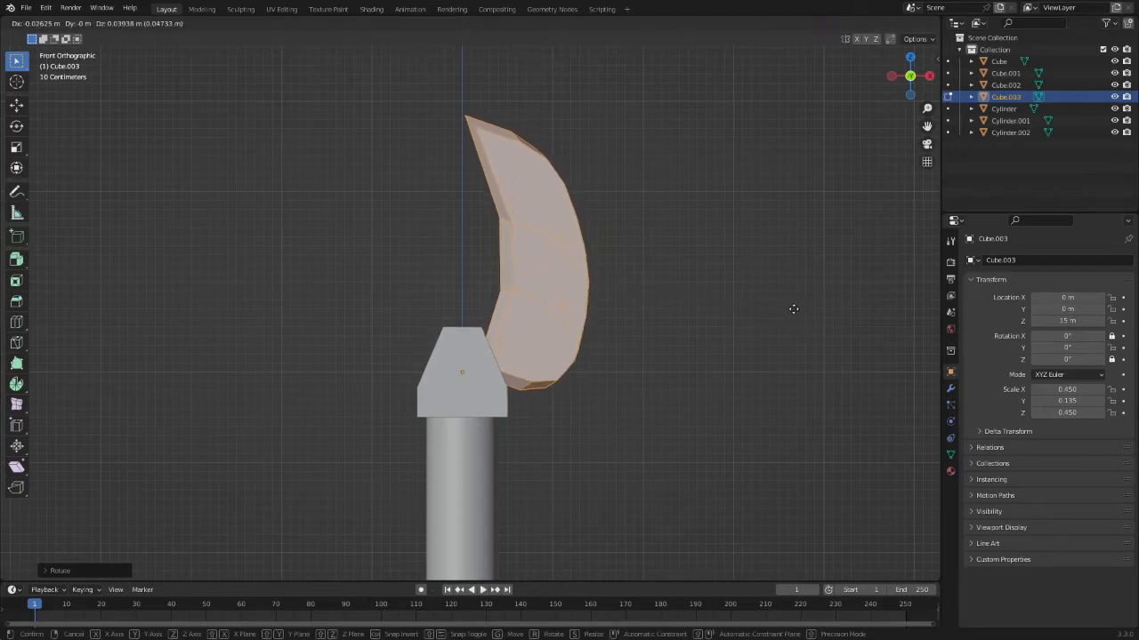
{"action": "key", "text": "Tab"}
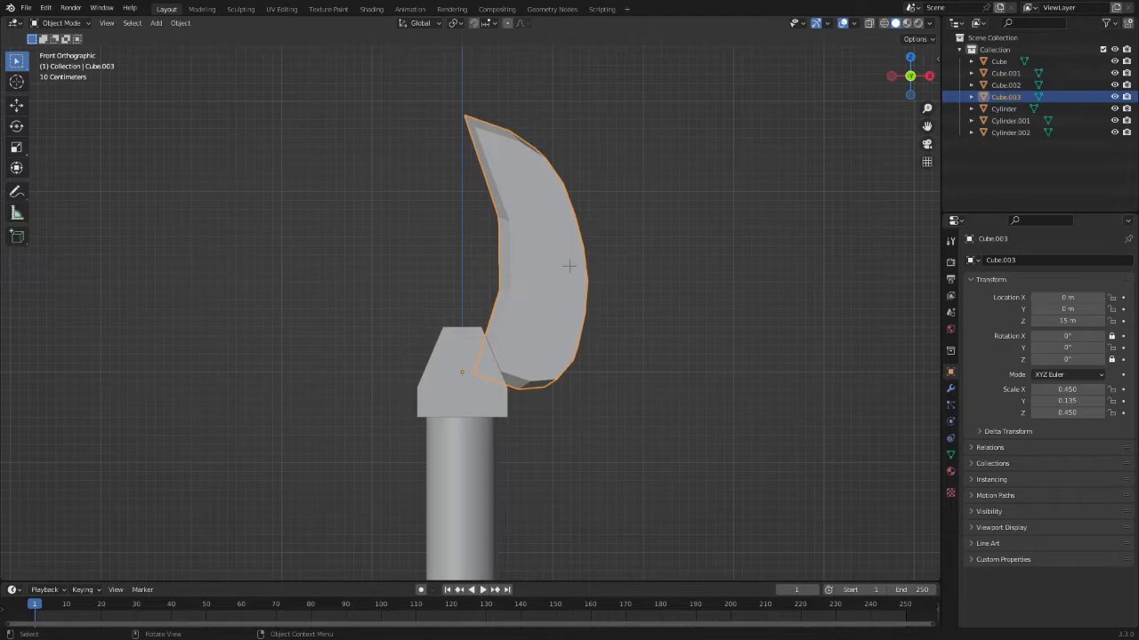
{"action": "key", "text": "r"}
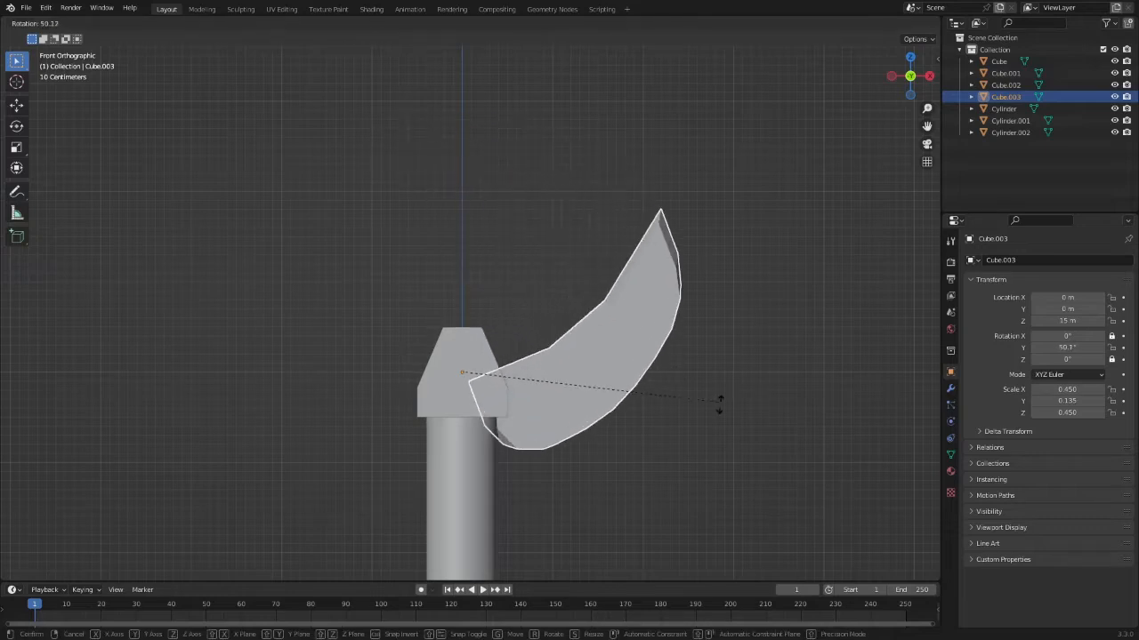
{"action": "right_click", "coordinate": [735, 458]}
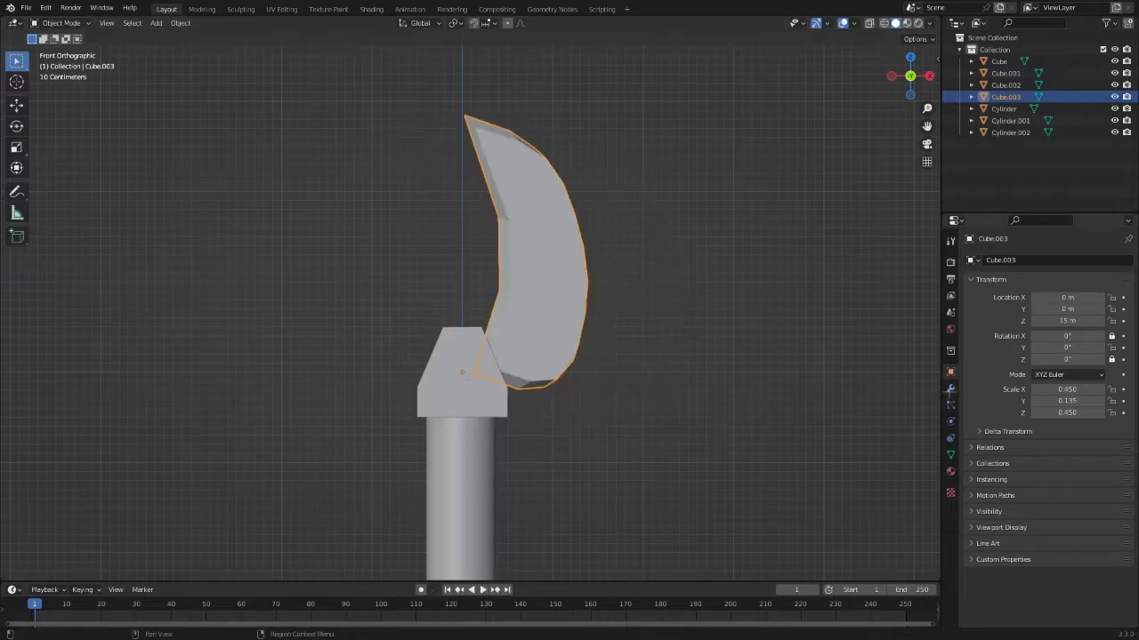
Step: Mirror the claw finger on the X axis with a Mirror modifier, apply it, and enter Edit Mode
{"action": "left_click", "coordinate": [950, 389]}
{"action": "left_click", "coordinate": [1014, 259]}
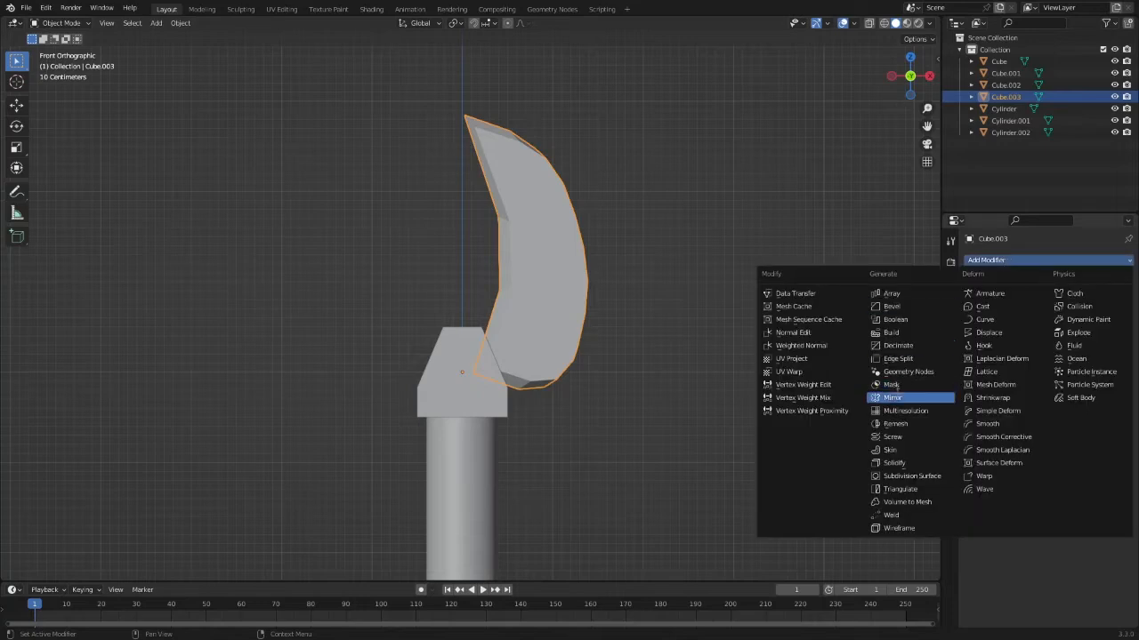
{"action": "left_click", "coordinate": [894, 397]}
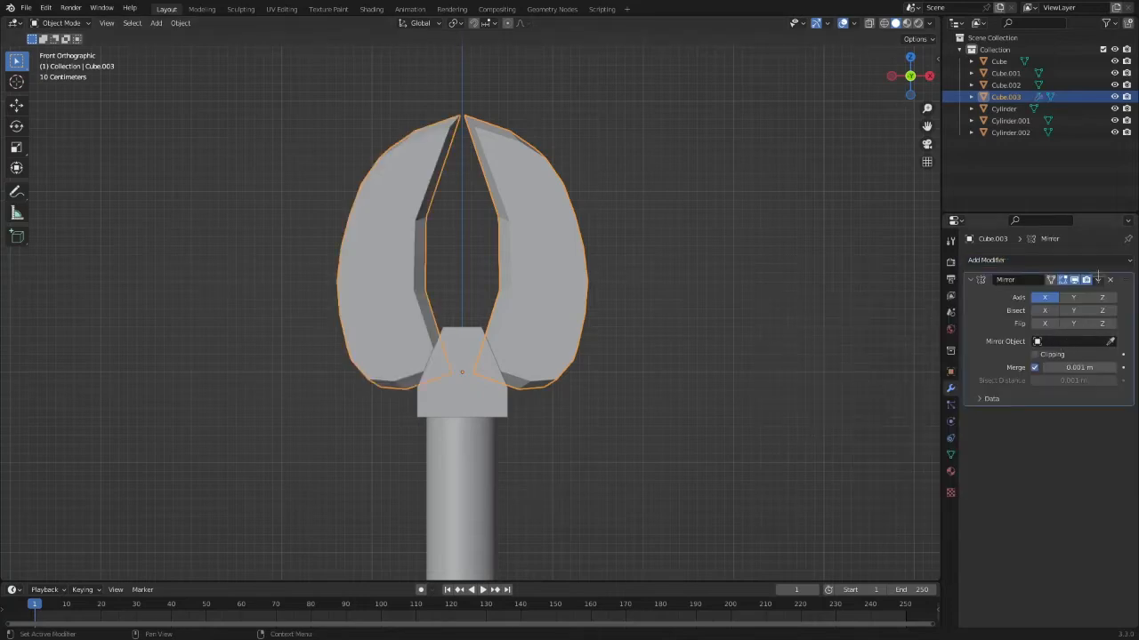
{"action": "left_click", "coordinate": [1097, 279]}
{"action": "left_click", "coordinate": [1023, 294]}
{"action": "key", "text": "Tab"}
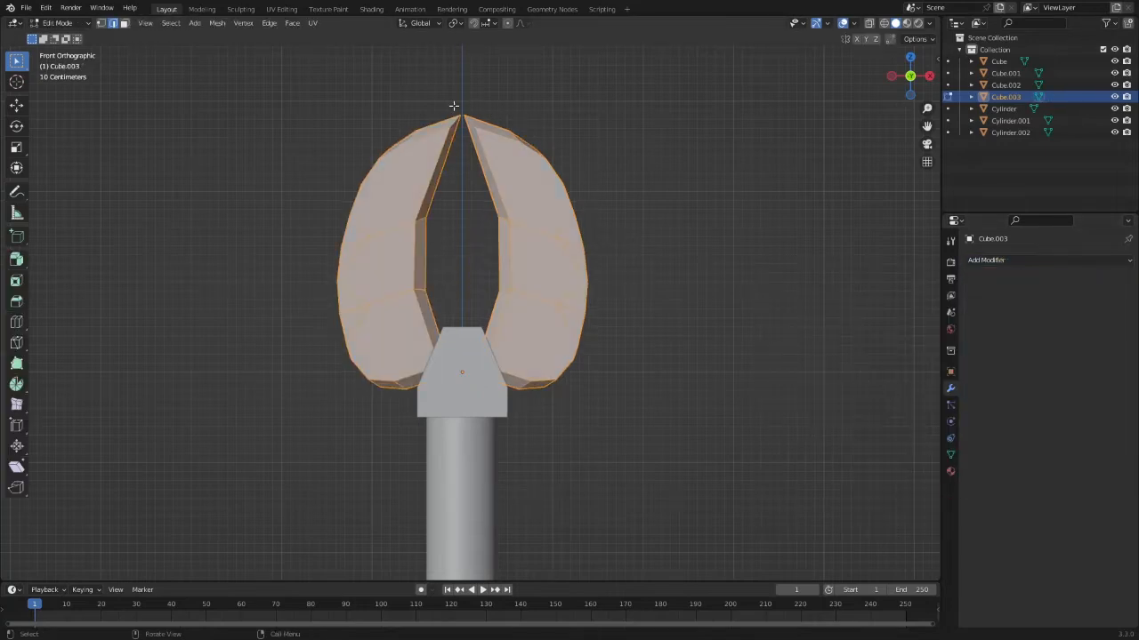
Step: With X-ray on, separate the left finger's whole mesh into its own object, and return to Object Mode with X-ray off
{"action": "left_click_drag", "start_coordinate": [461, 99], "coordinate": [333, 384]}
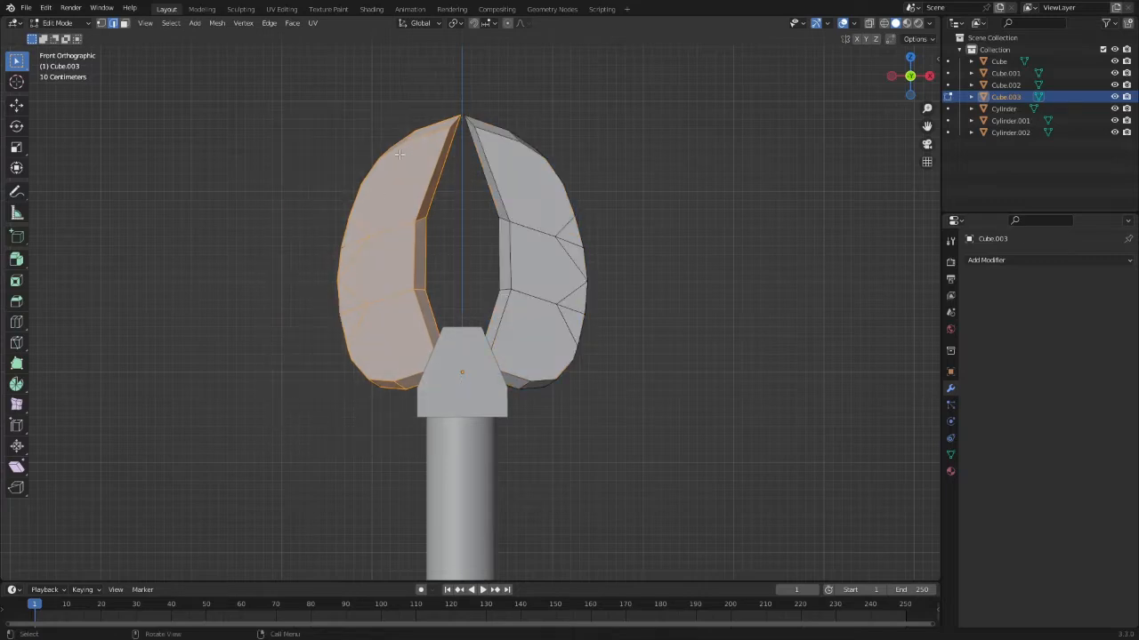
{"action": "key", "text": "alt+z"}
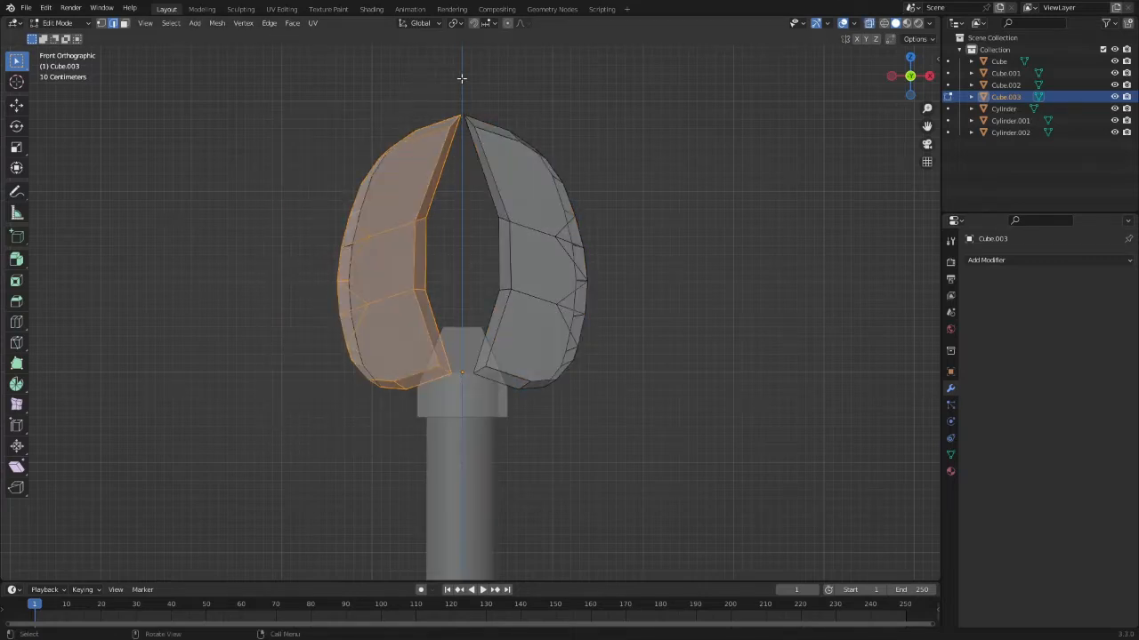
{"action": "left_click_drag", "start_coordinate": [461, 78], "coordinate": [754, 448], "text": "shift"}
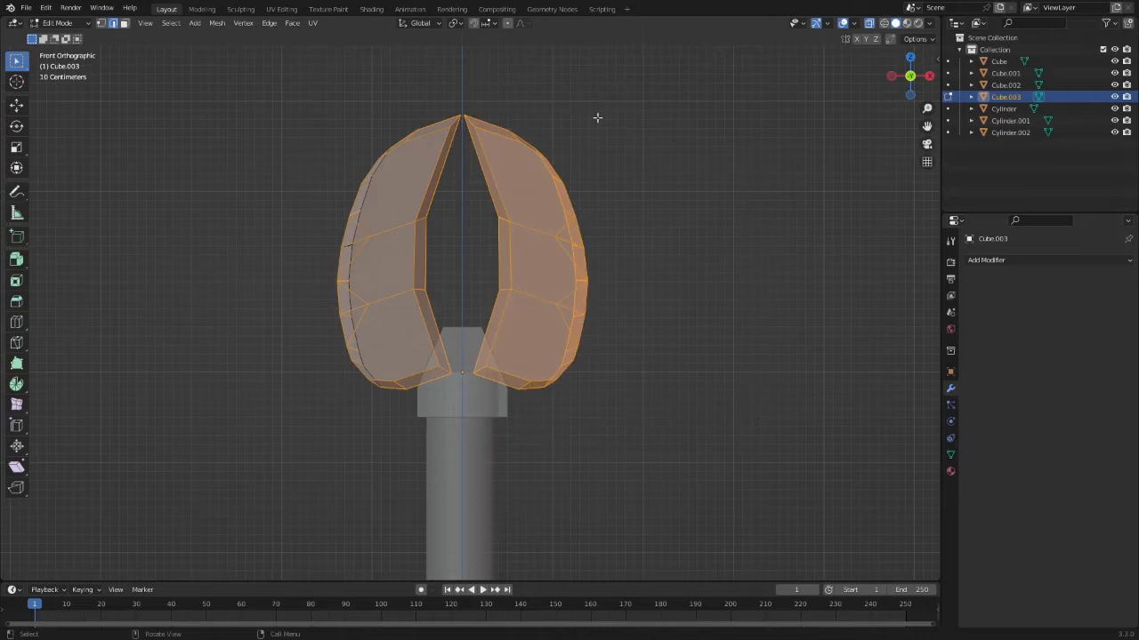
{"action": "key", "text": "alt+a"}
{"action": "left_click_drag", "start_coordinate": [462, 63], "coordinate": [132, 425]}
{"action": "key", "text": "p"}
{"action": "left_click", "coordinate": [331, 127]}
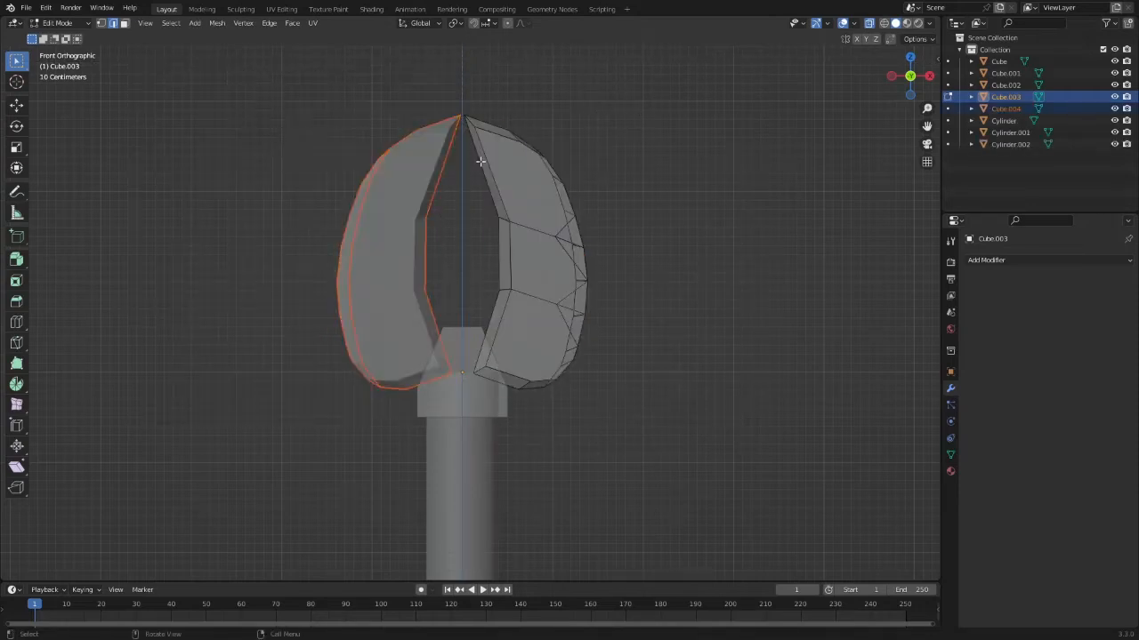
{"action": "key", "text": "Tab"}
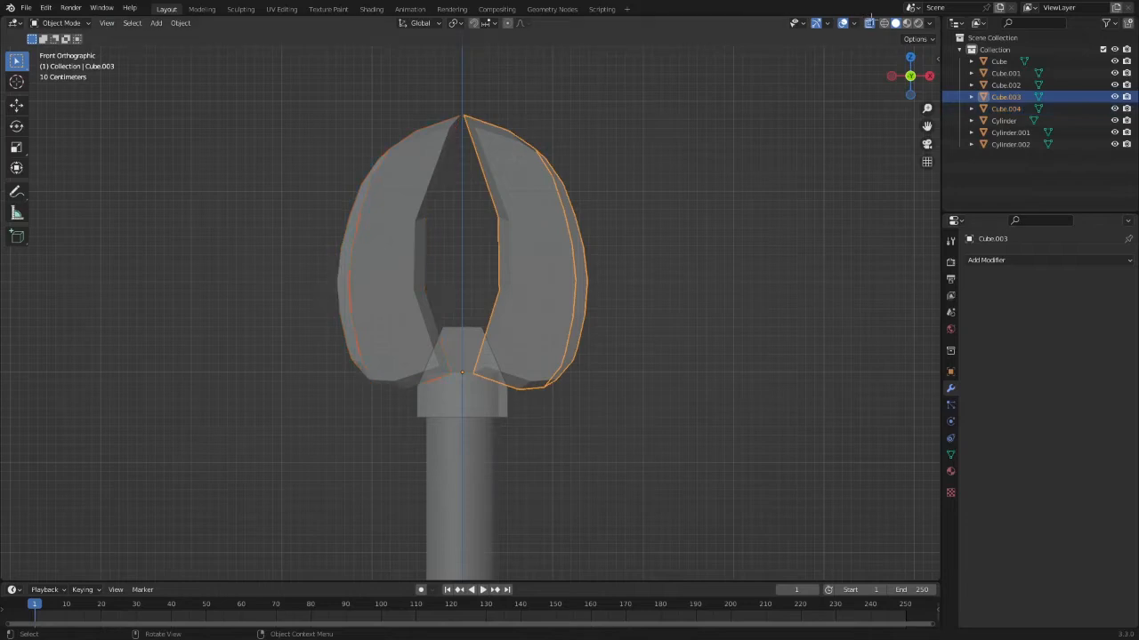
{"action": "left_click", "coordinate": [871, 22]}
Step: Try rotating the left finger and the right finger separately about their pivot on the head block
{"action": "middle_click_drag", "start_coordinate": [637, 136], "coordinate": [722, 176]}
{"action": "left_click", "coordinate": [465, 201]}
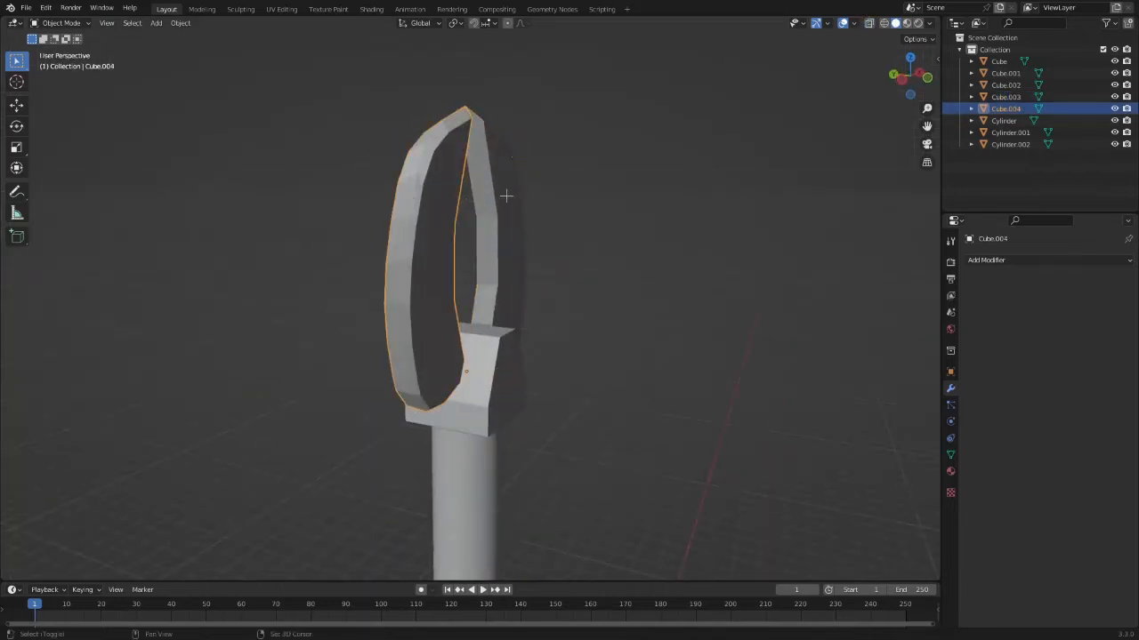
{"action": "key", "text": "r"}
{"action": "right_click", "coordinate": [435, 210]}
{"action": "left_click", "coordinate": [485, 207]}
{"action": "key", "text": "r"}
{"action": "right_click", "coordinate": [498, 209]}
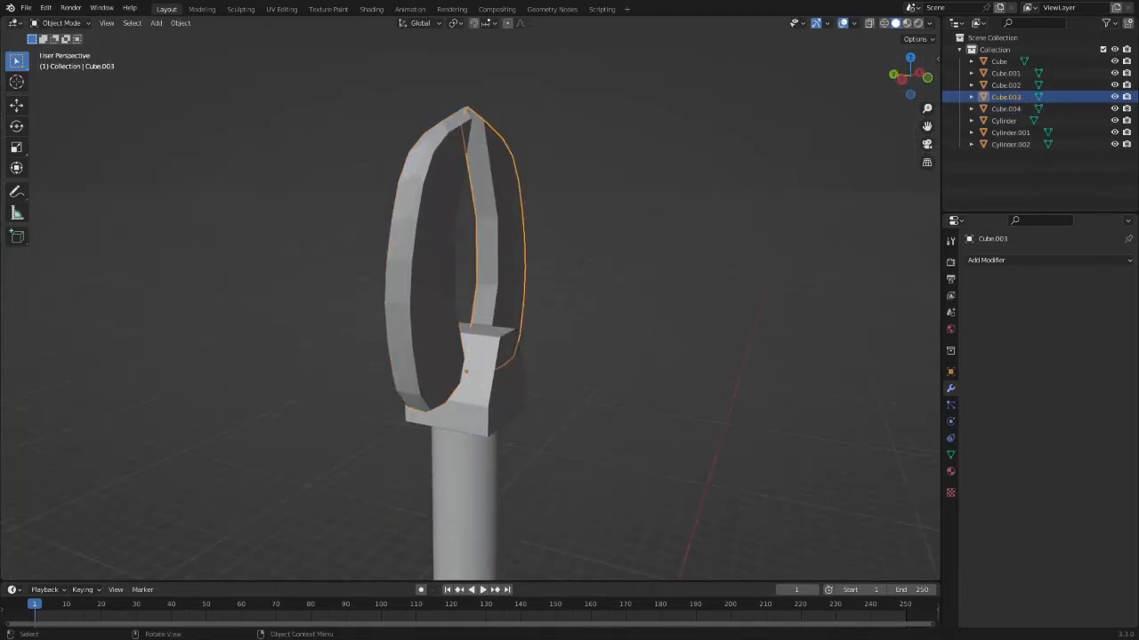
Step: In the right finger's Edit Mode, add a mesh circle and move it along Z to the pivot on the head block
{"action": "left_click", "coordinate": [928, 78]}
{"action": "key", "text": "ctrl+Tab"}
{"action": "left_click", "coordinate": [660, 168]}
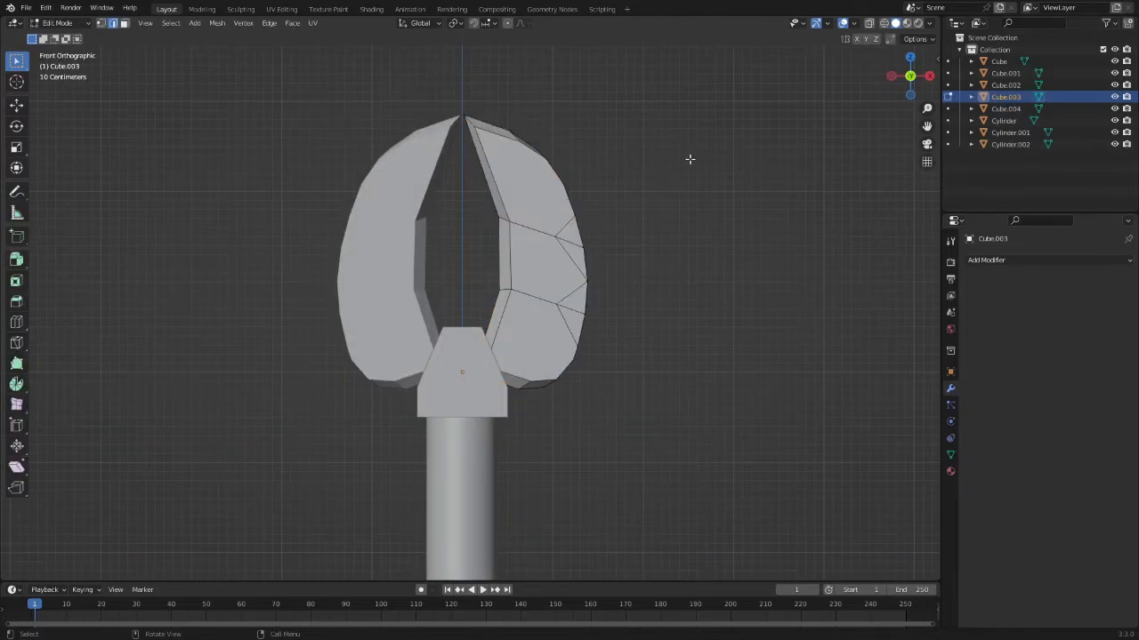
{"action": "key", "text": "shift+a"}
{"action": "left_click", "coordinate": [622, 174]}
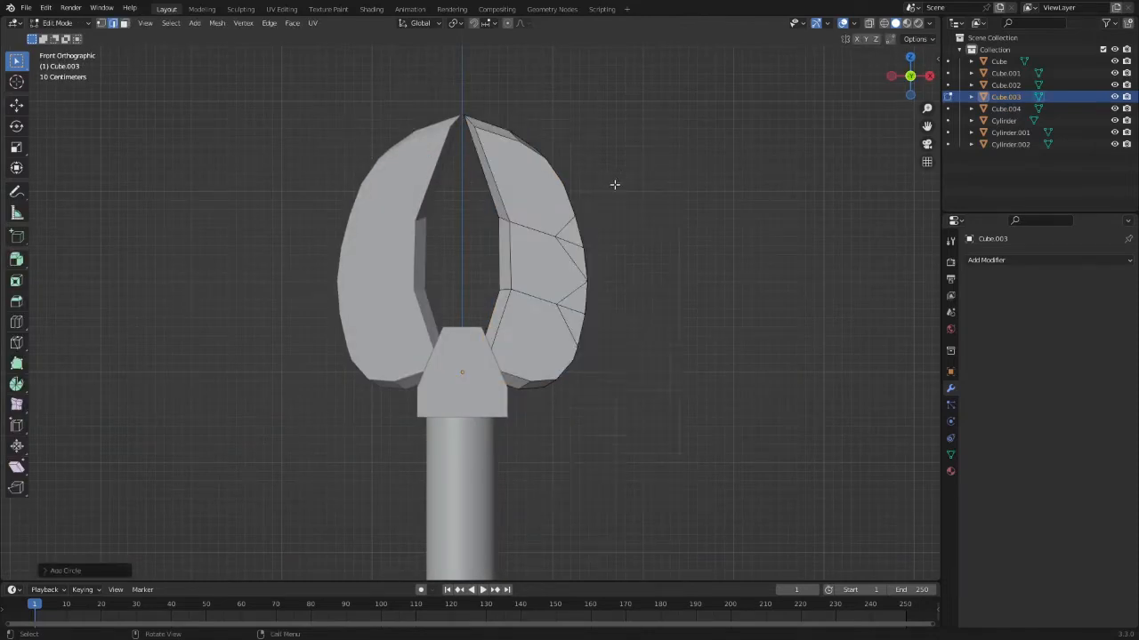
{"action": "scroll", "coordinate": [573, 252], "scroll_direction": "down", "scroll_amount": 4}
{"action": "key", "text": "g"}
{"action": "key", "text": "z"}
{"action": "scroll", "coordinate": [574, 271], "scroll_direction": "down", "scroll_amount": 5}
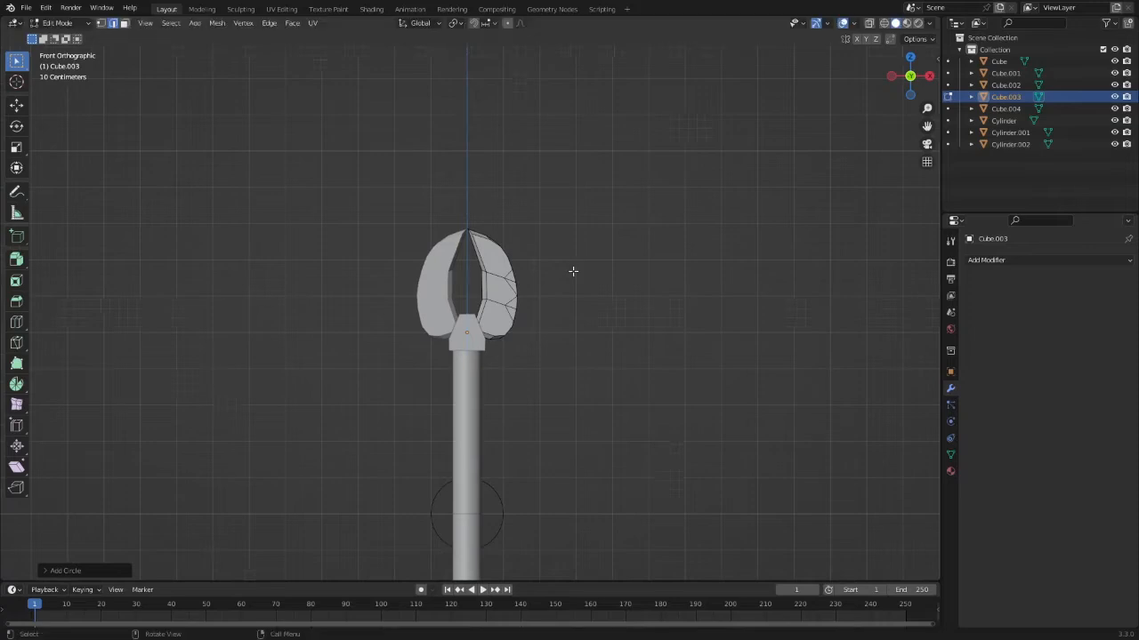
{"action": "left_click", "coordinate": [595, 197]}
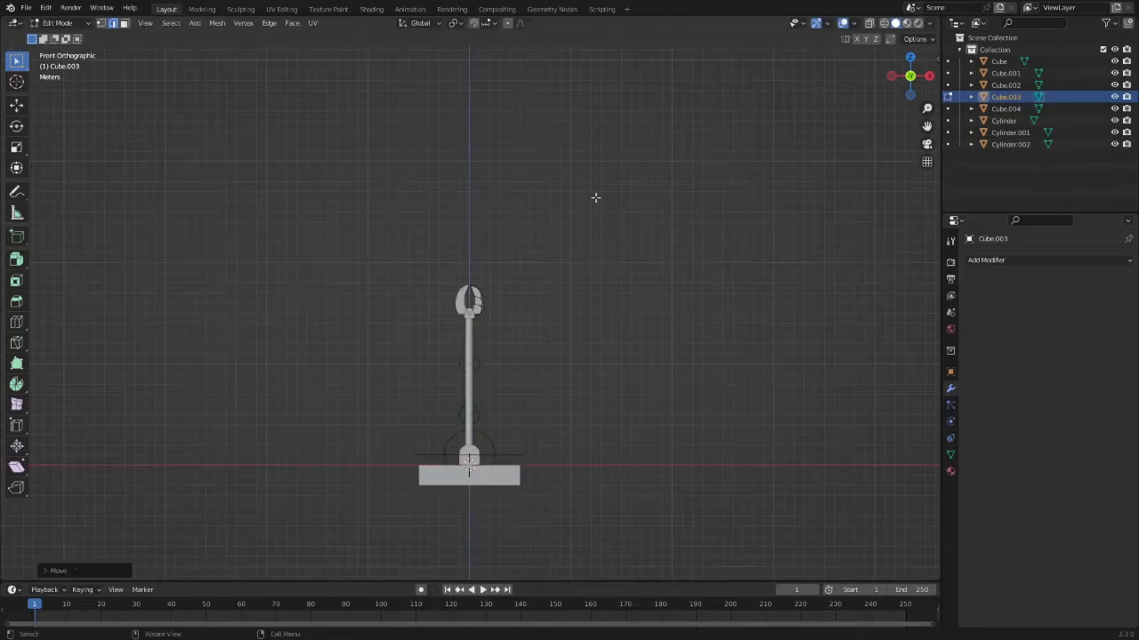
Step: Rotate the circle upright in the right view so that it faces the front around the claw's pivot
{"action": "left_click", "coordinate": [929, 76]}
{"action": "key", "text": "r"}
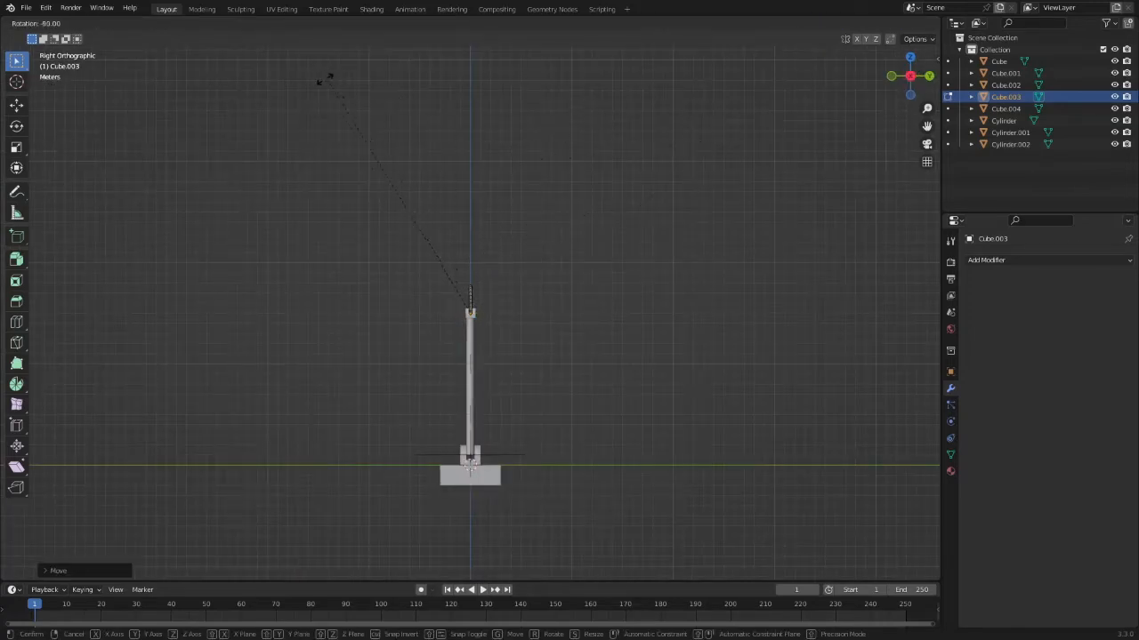
{"action": "left_click", "coordinate": [322, 78]}
{"action": "scroll", "coordinate": [439, 216], "scroll_direction": "up", "scroll_amount": 6}
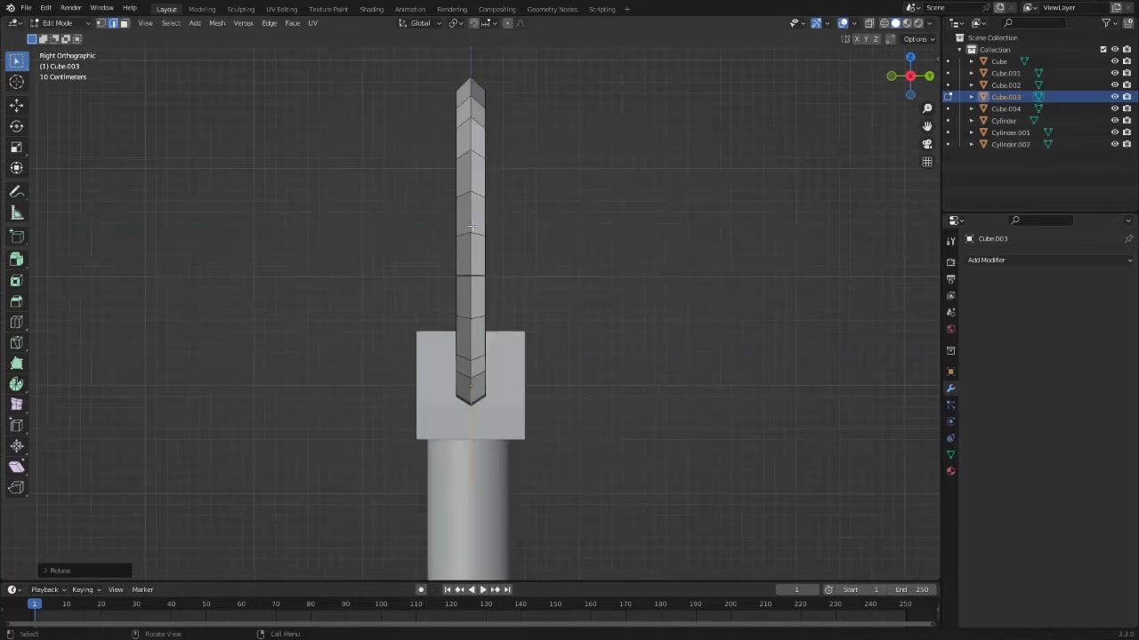
{"action": "middle_click_drag", "start_coordinate": [605, 233], "coordinate": [723, 241]}
{"action": "scroll", "coordinate": [725, 241], "scroll_direction": "down", "scroll_amount": 4}
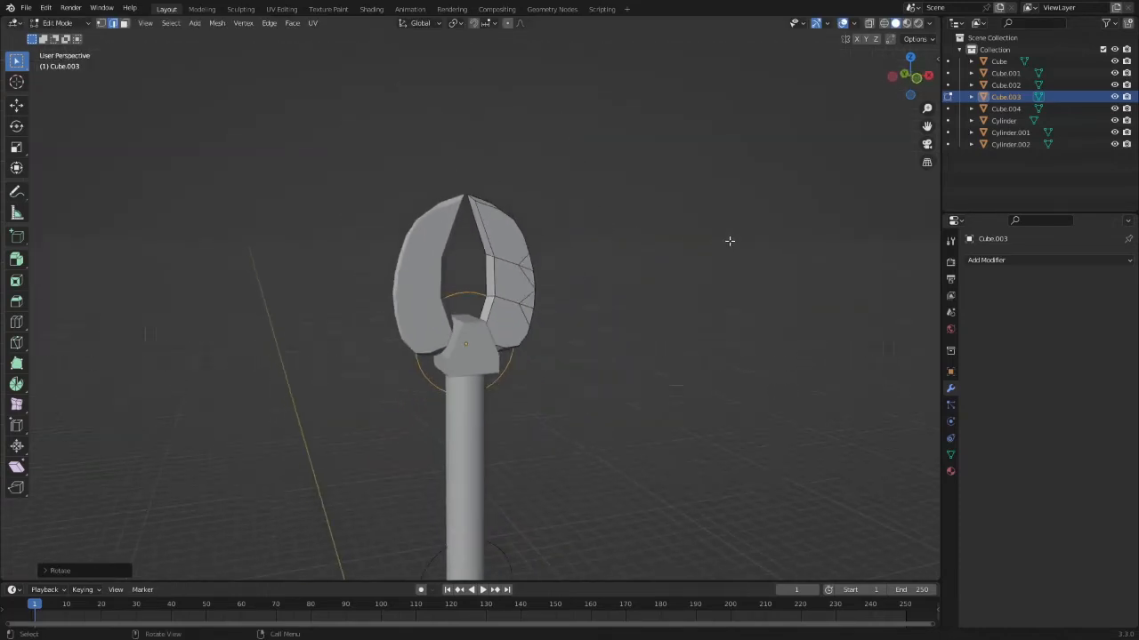
Step: Try rotating and scaling the right finger together with its circle, and try scaling the circle alone in Edit Mode
{"action": "key", "text": "e"}
{"action": "key", "text": "Escape"}
{"action": "key", "text": "Tab"}
{"action": "key", "text": "r"}
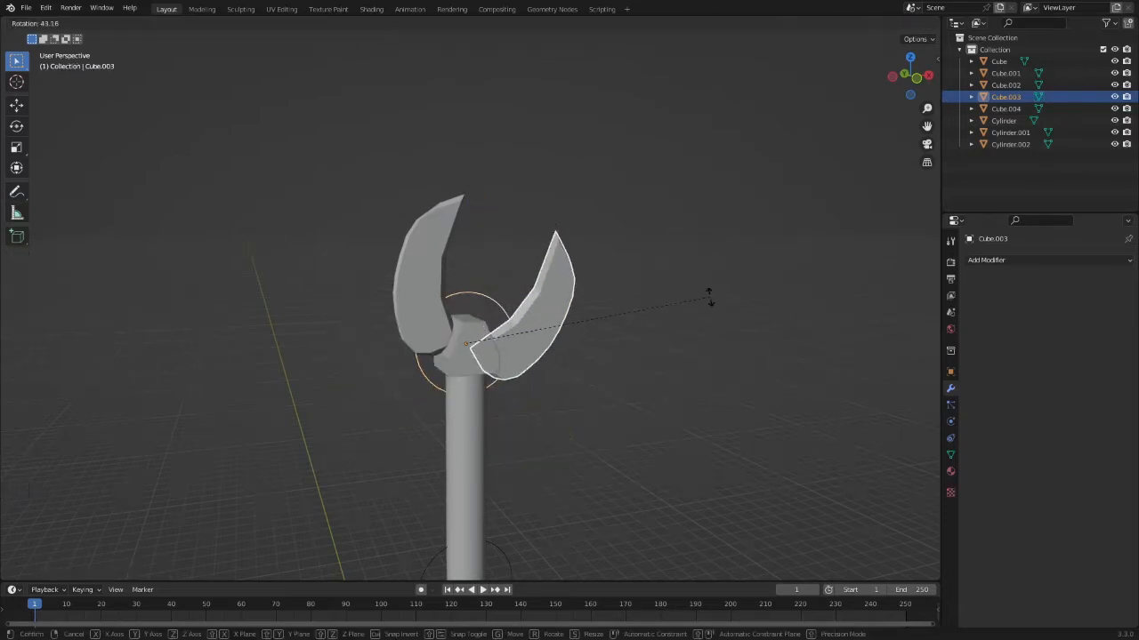
{"action": "right_click", "coordinate": [553, 394]}
{"action": "key", "text": "s"}
{"action": "right_click", "coordinate": [633, 386]}
{"action": "key", "text": "Tab"}
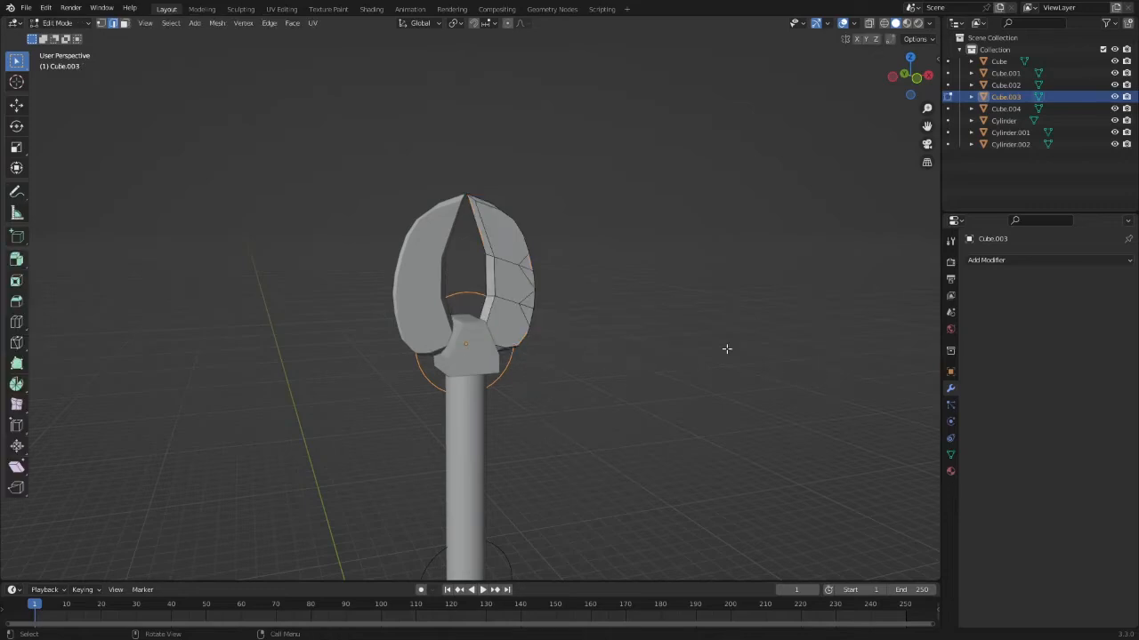
{"action": "key", "text": "Tab"}
{"action": "key", "text": "s"}
{"action": "right_click", "coordinate": [845, 352]}
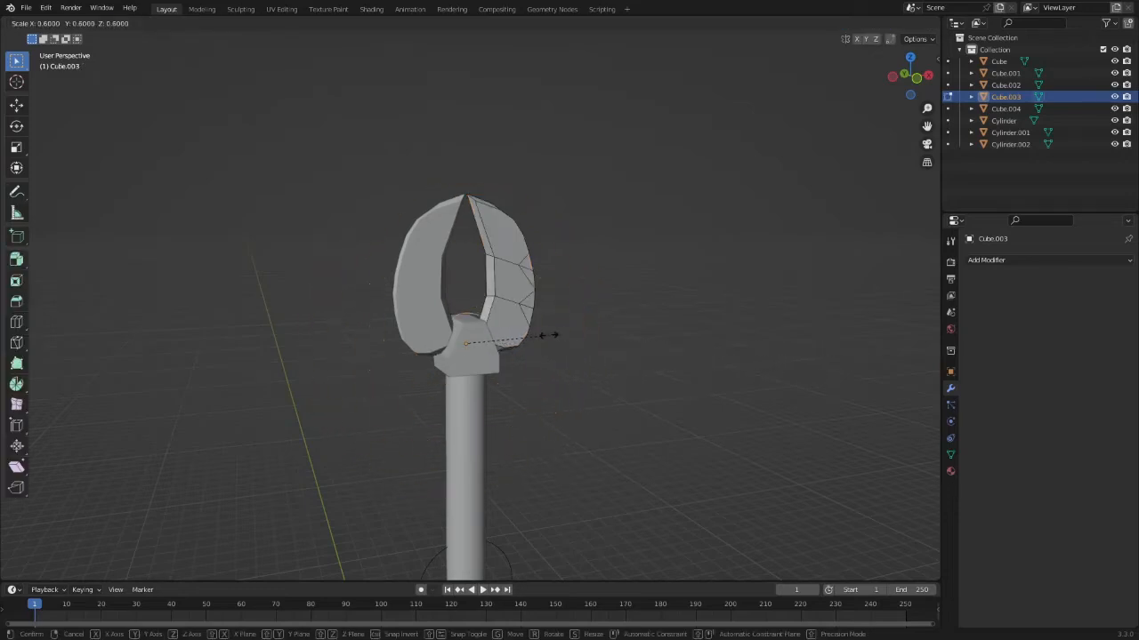
{"action": "key", "text": "Tab"}
Step: From the front view, try scaling and rotating the circle in Edit Mode and rotating the right finger in Object Mode
{"action": "left_click", "coordinate": [913, 78]}
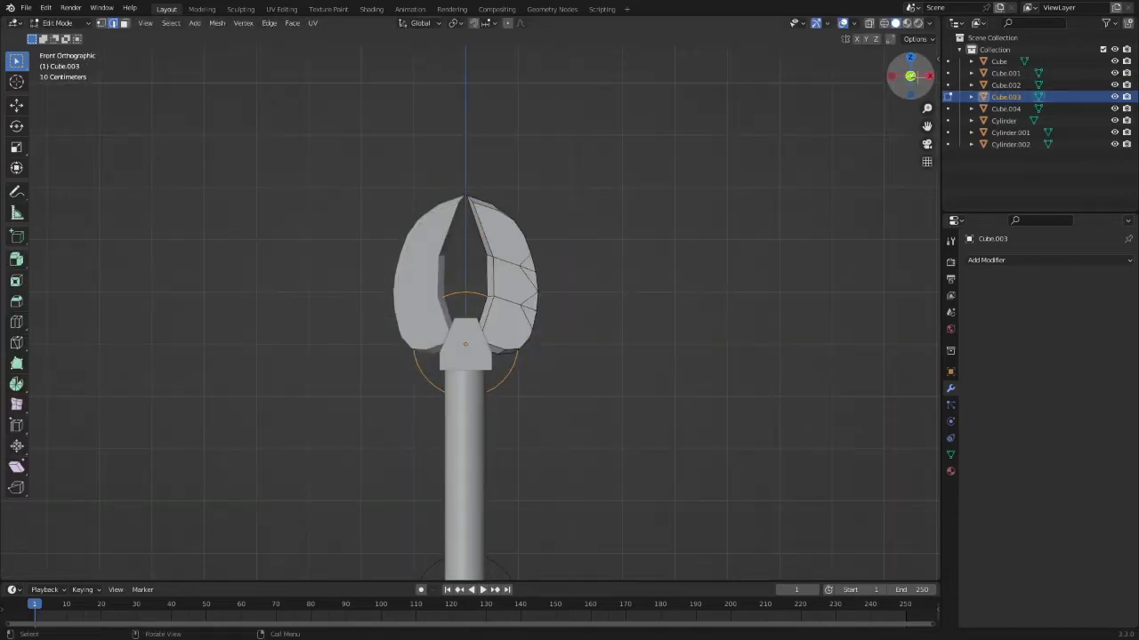
{"action": "scroll", "coordinate": [635, 344], "scroll_direction": "down", "scroll_amount": 9}
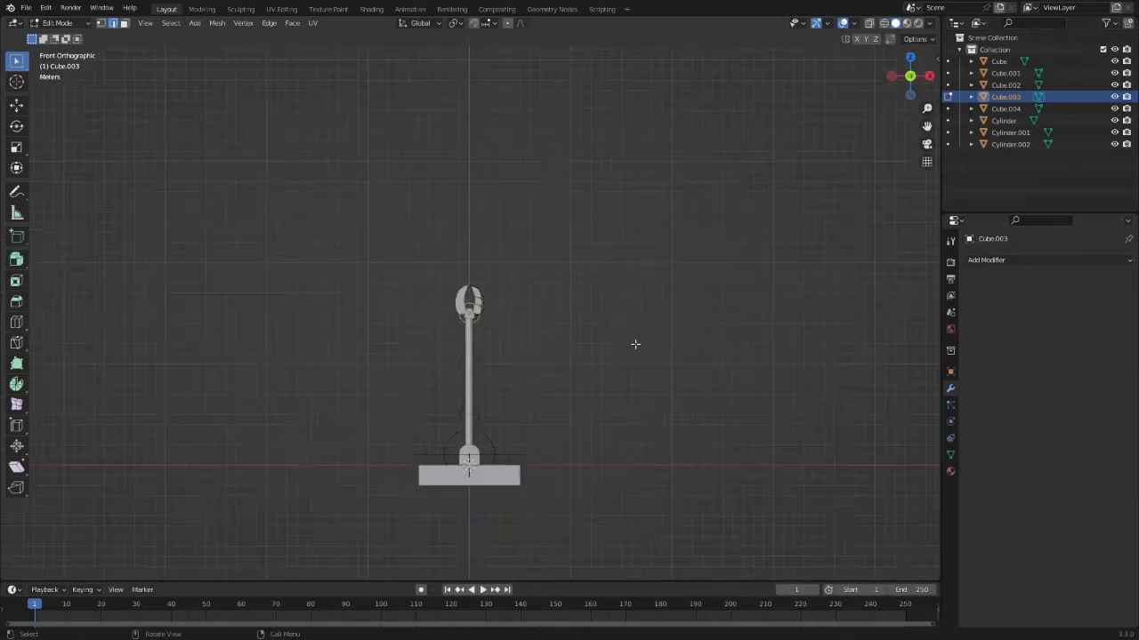
{"action": "key", "text": "KP_Decimal"}
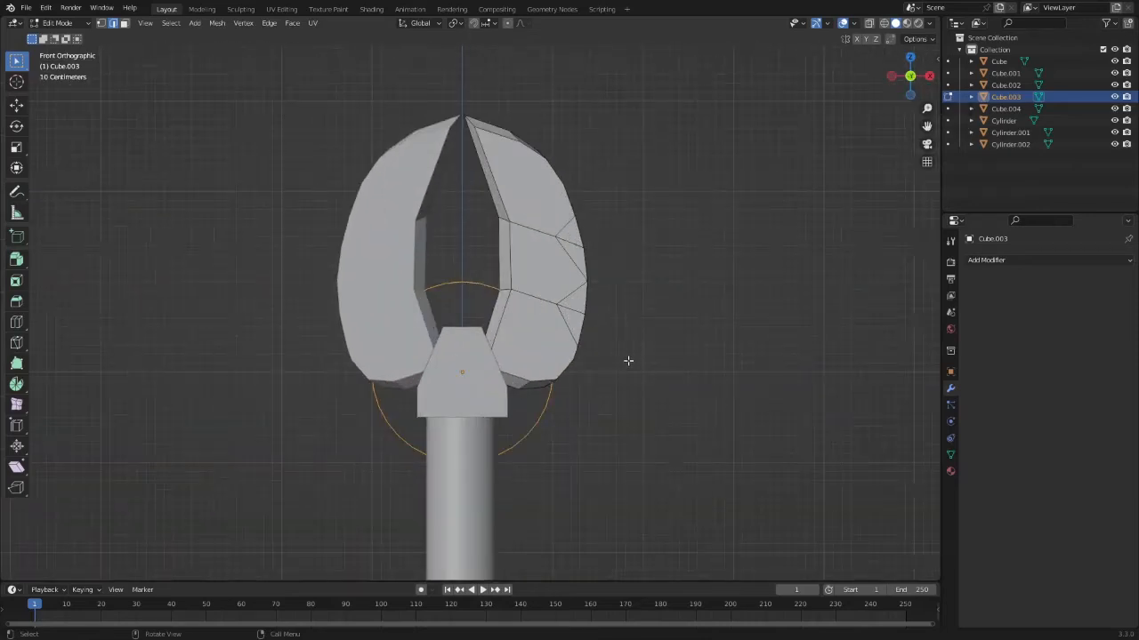
{"action": "key", "text": "s"}
{"action": "right_click", "coordinate": [681, 481]}
{"action": "key", "text": "r"}
{"action": "right_click", "coordinate": [604, 377]}
{"action": "key", "text": "Tab"}
{"action": "key", "text": "r"}
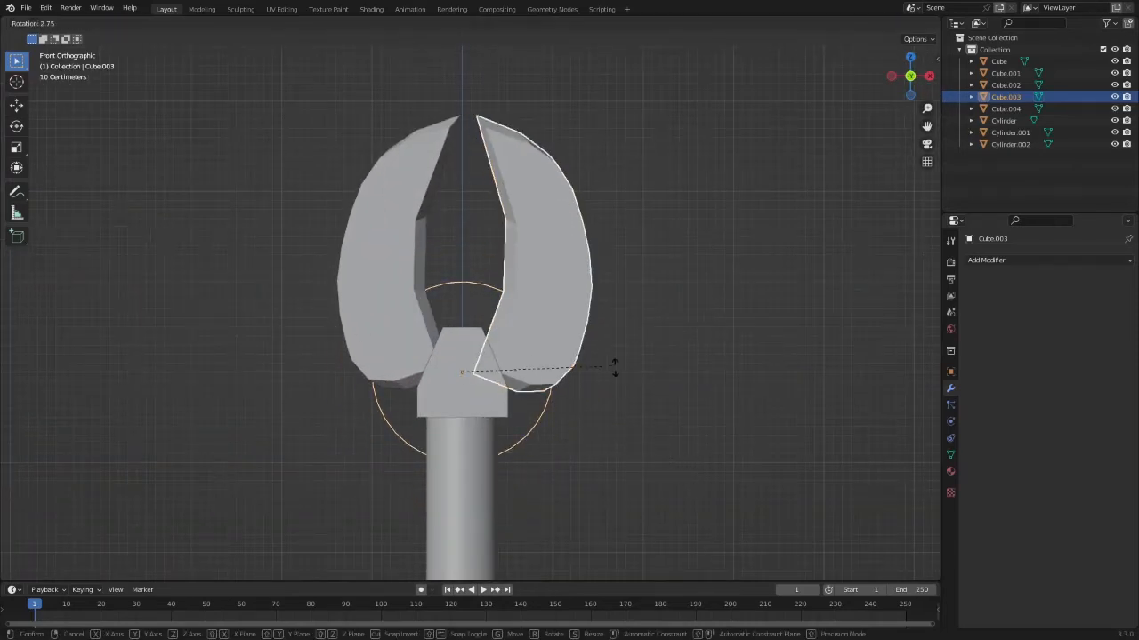
{"action": "left_click", "coordinate": [612, 373]}
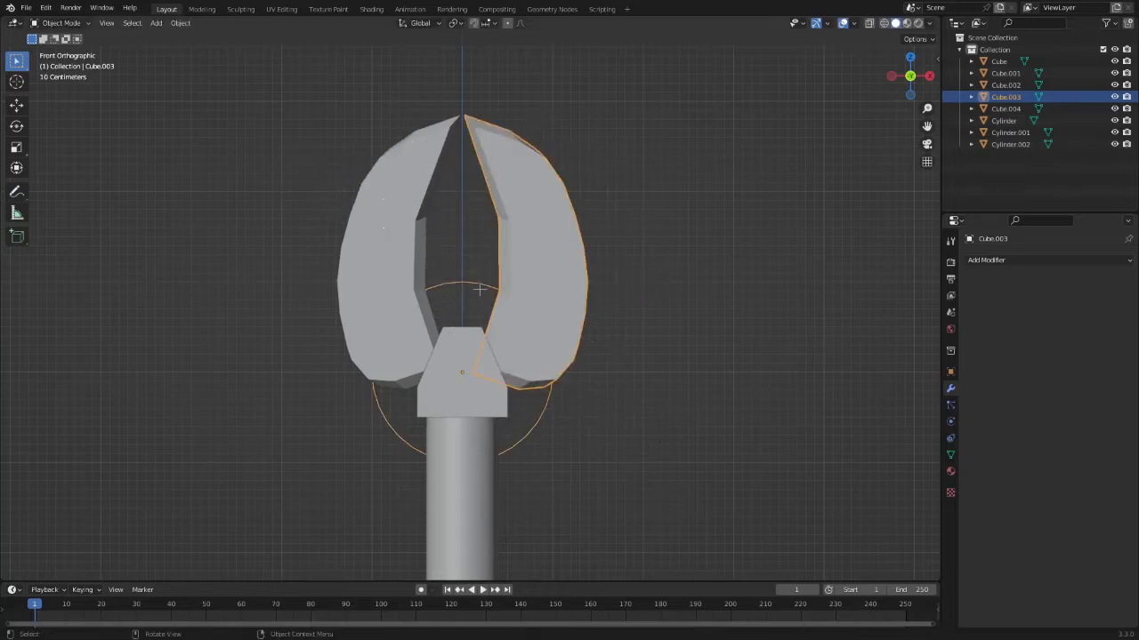
Step: Delete the circle from the right finger's mesh, return to Object Mode and deselect everything
{"action": "key", "text": "Tab"}
{"action": "key", "text": "x"}
{"action": "key", "text": "Escape"}
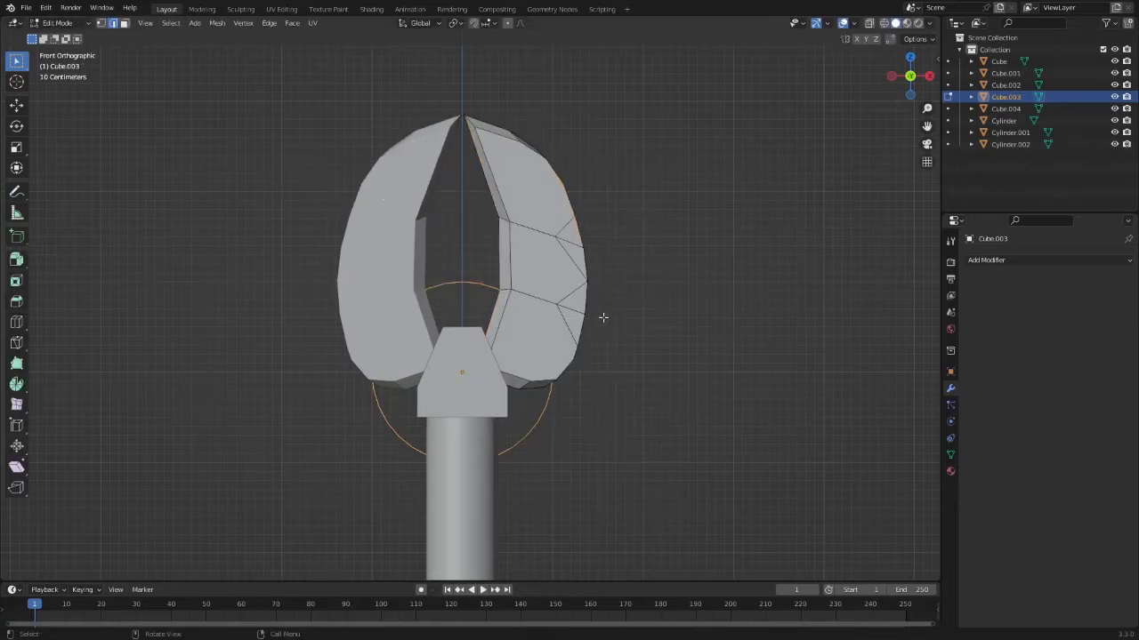
{"action": "key", "text": "x"}
{"action": "left_click", "coordinate": [606, 289]}
{"action": "key", "text": "ctrl+Tab"}
{"action": "left_click", "coordinate": [578, 288]}
{"action": "left_click", "coordinate": [637, 289]}
{"action": "scroll", "coordinate": [637, 289], "scroll_direction": "down", "scroll_amount": 6}
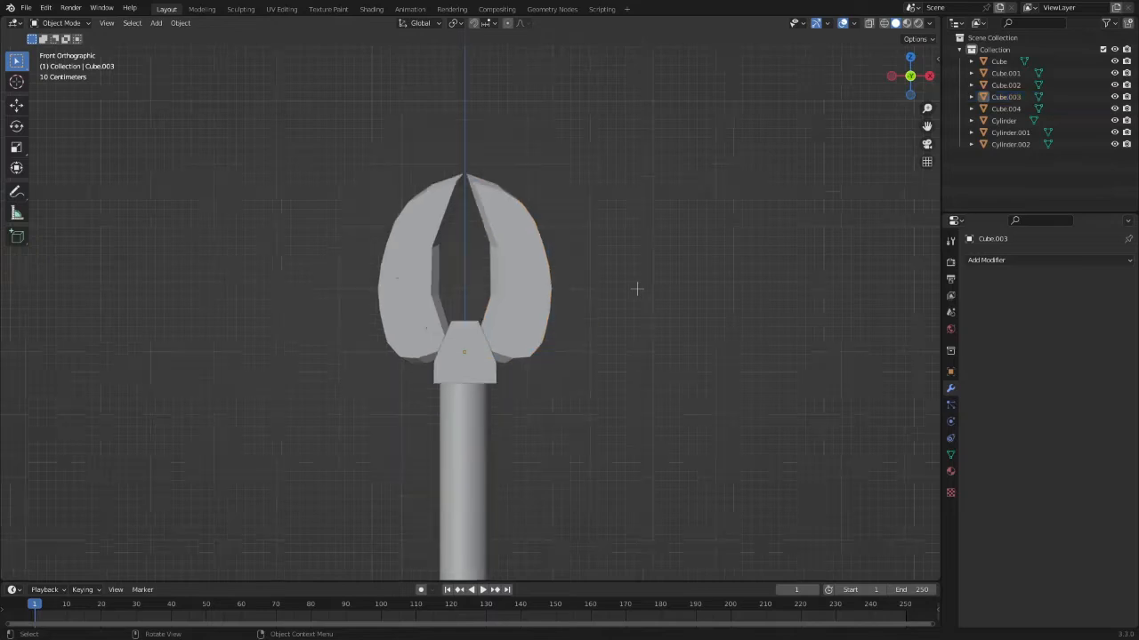
Step: Try rotating the right finger freely and the left finger with trackball rotation
{"action": "key", "text": "shift+a"}
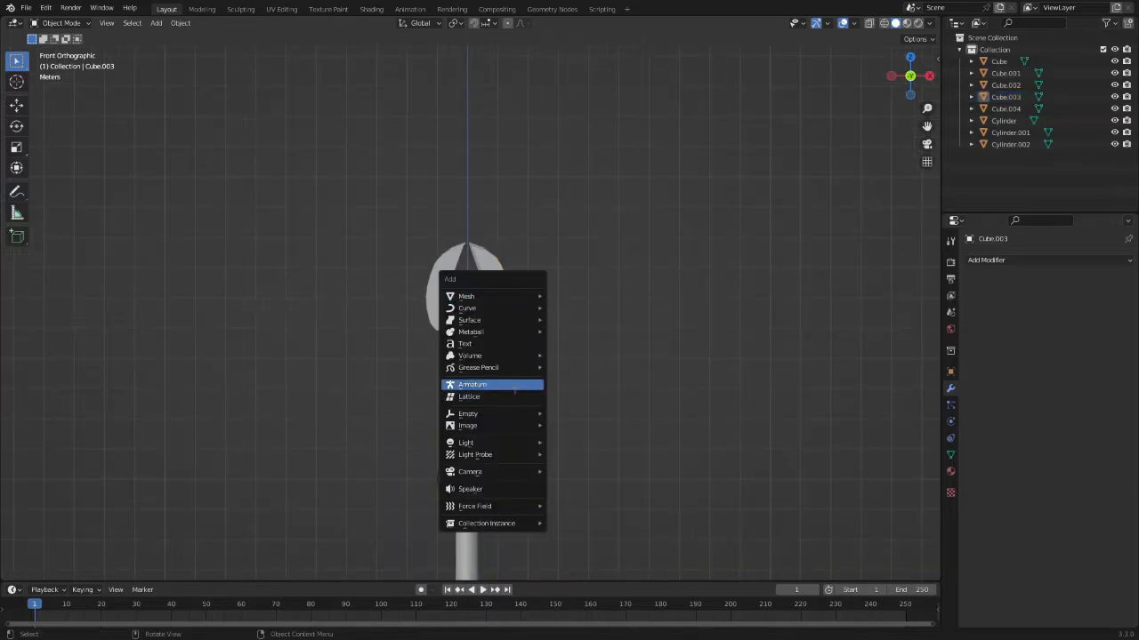
{"action": "key", "text": "Escape"}
{"action": "middle_click_drag", "start_coordinate": [518, 243], "coordinate": [534, 269]}
{"action": "left_click", "coordinate": [512, 280]}
{"action": "key", "text": "r"}
{"action": "key", "text": "Escape"}
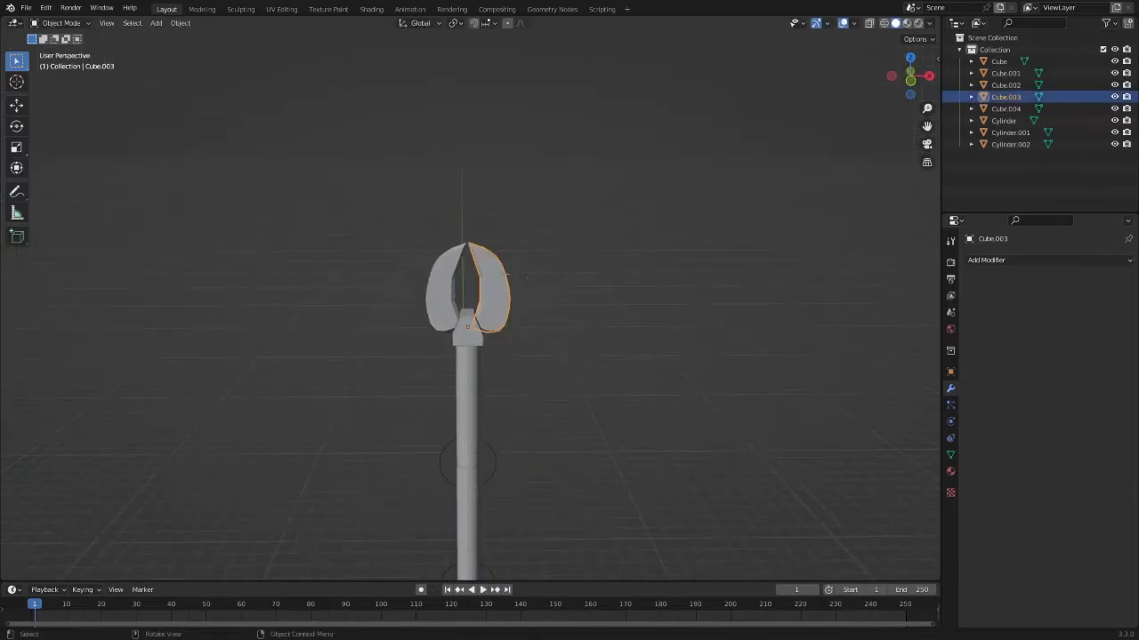
{"action": "left_click", "coordinate": [442, 289]}
{"action": "key", "text": "r"}
{"action": "key", "text": "r"}
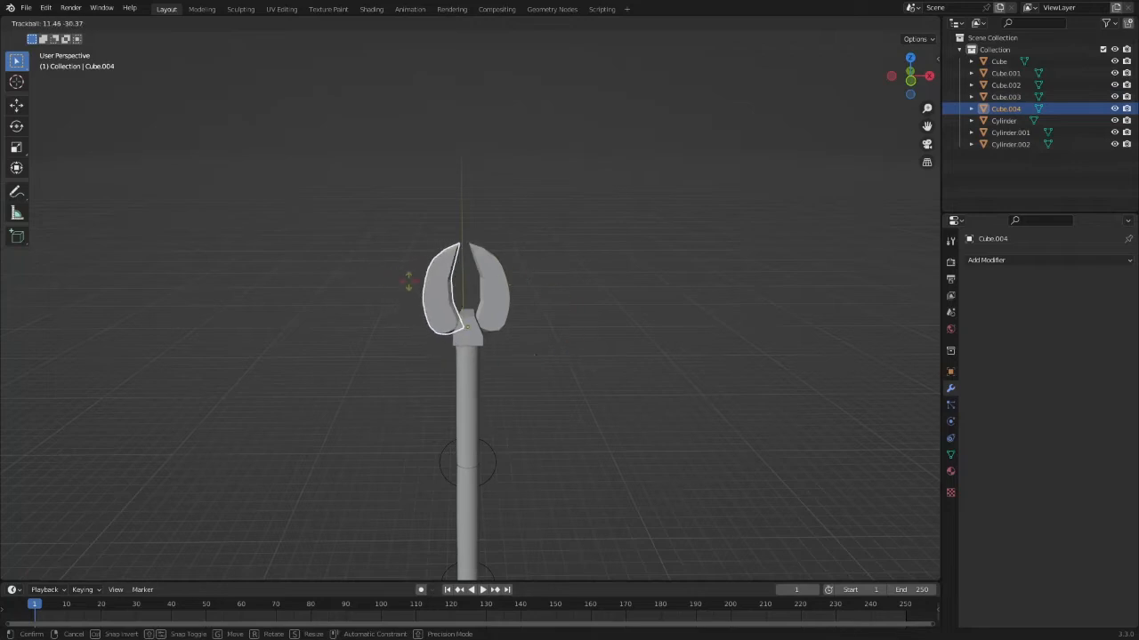
{"action": "key", "text": "Escape"}
Step: Select both fingers and try rotating them together about the Z axis and scaling them along Y
{"action": "left_click", "coordinate": [489, 283]}
{"action": "left_click", "coordinate": [443, 286], "text": "shift"}
{"action": "key", "text": "r"}
{"action": "key", "text": "z"}
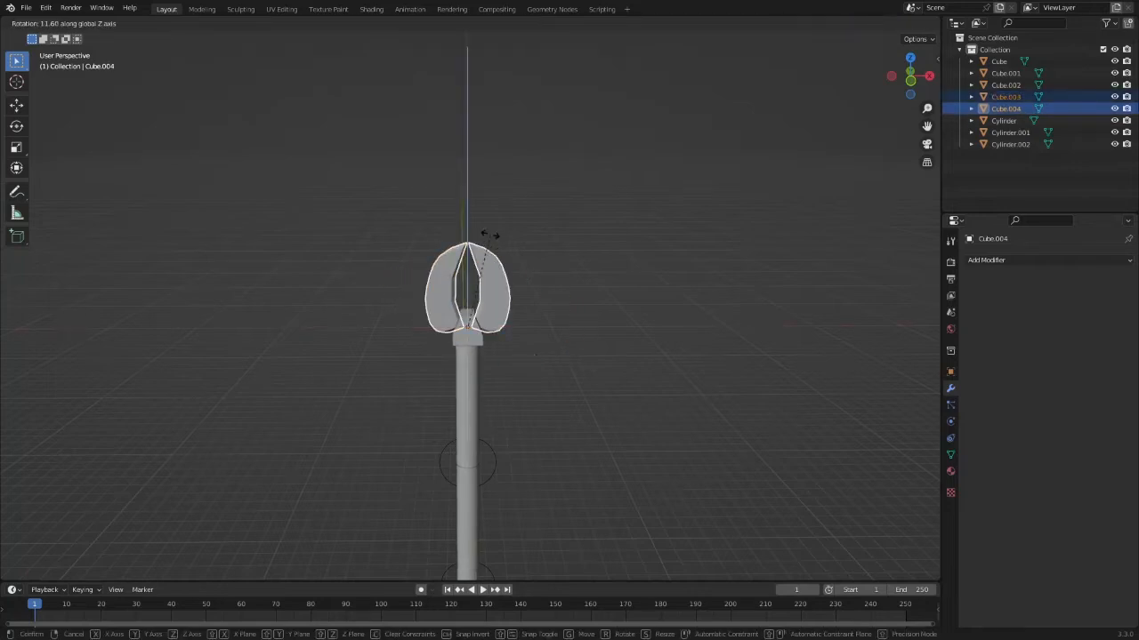
{"action": "key", "text": "s"}
{"action": "key", "text": "y"}
{"action": "left_click", "coordinate": [492, 311]}
{"action": "middle_click_drag", "start_coordinate": [492, 312], "coordinate": [737, 292]}
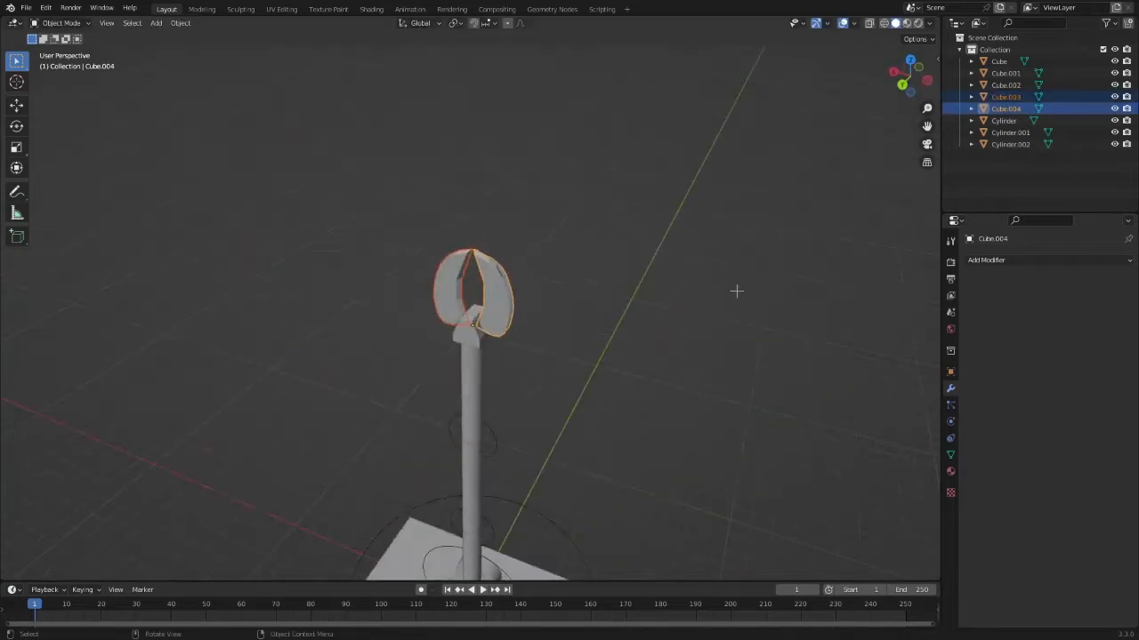
{"action": "left_click", "coordinate": [826, 117]}
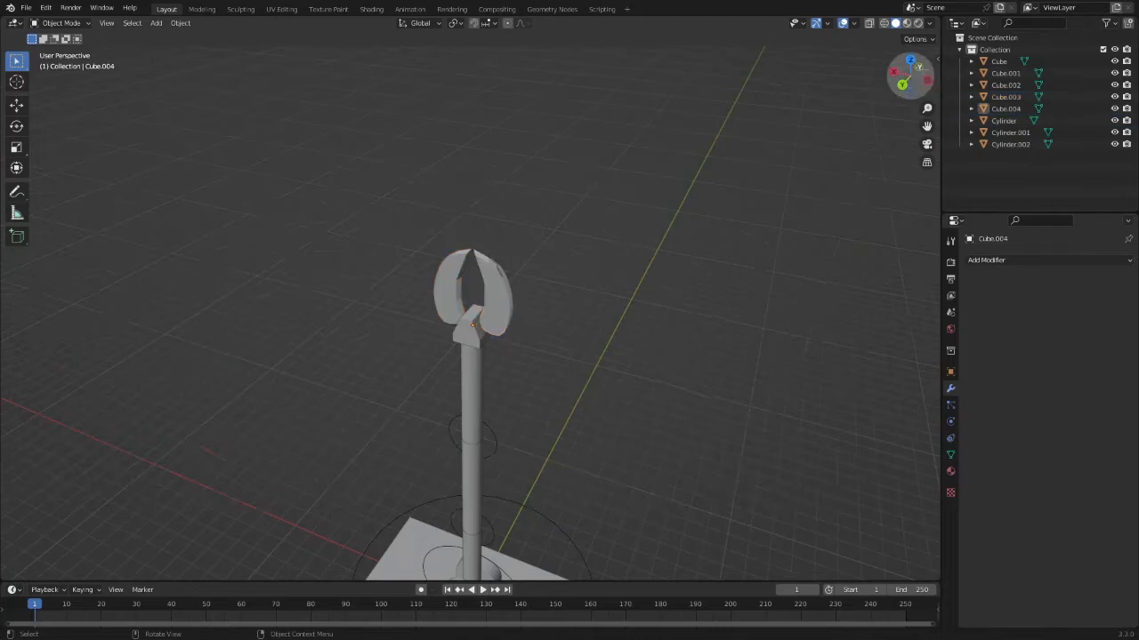
{"action": "key", "text": "shift+a"}
{"action": "key", "text": "KP_1"}
{"action": "key", "text": "shift+a"}
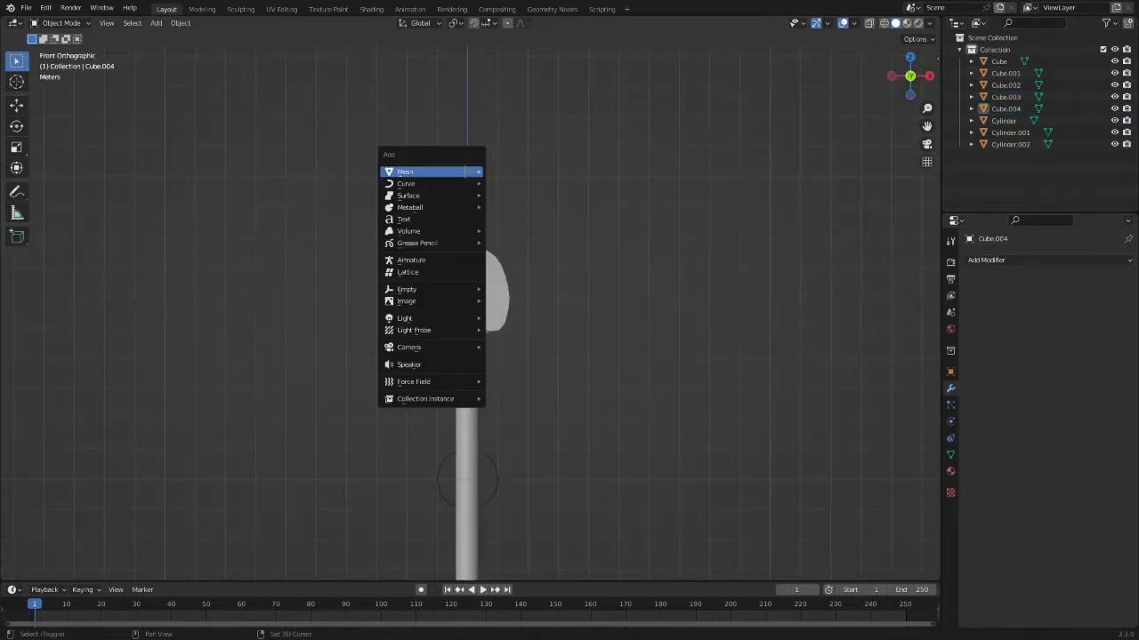
{"action": "left_click", "coordinate": [464, 302]}
{"action": "key", "text": "ctrl+Tab"}
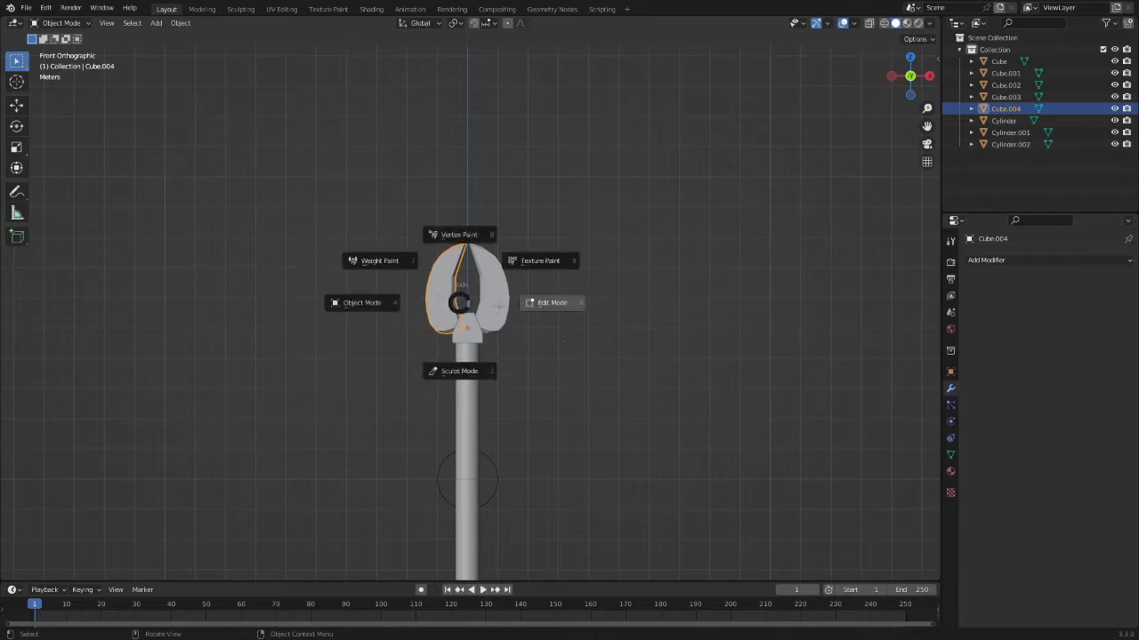
{"action": "key", "text": "Escape"}
{"action": "key", "text": "shift+a"}
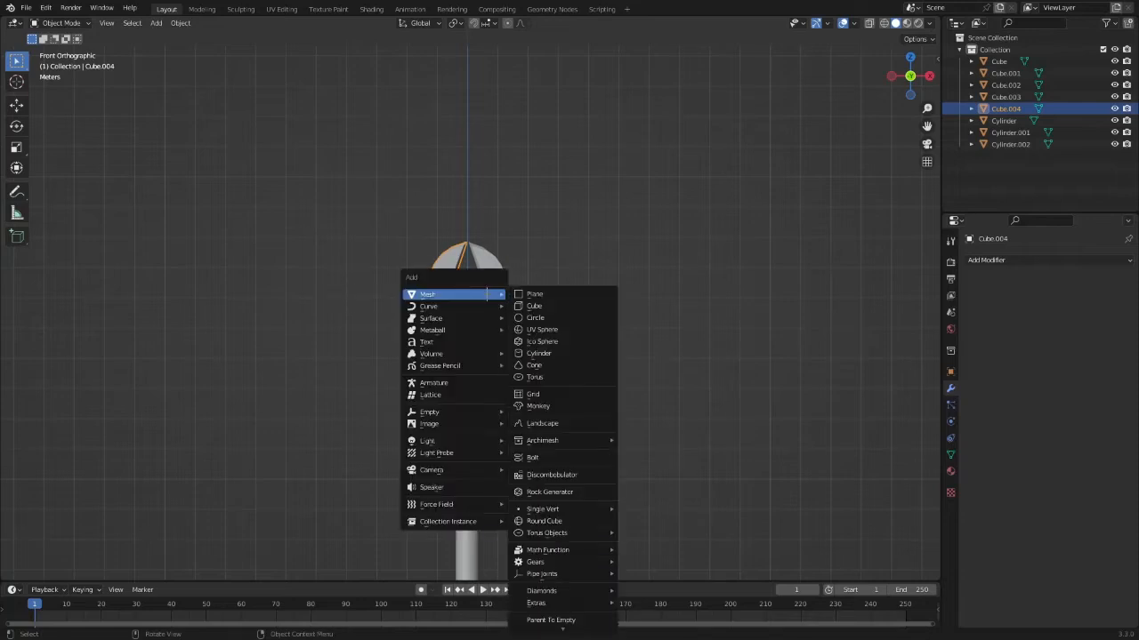
{"action": "left_click", "coordinate": [542, 319]}
{"action": "key", "text": "g"}
{"action": "key", "text": "z"}
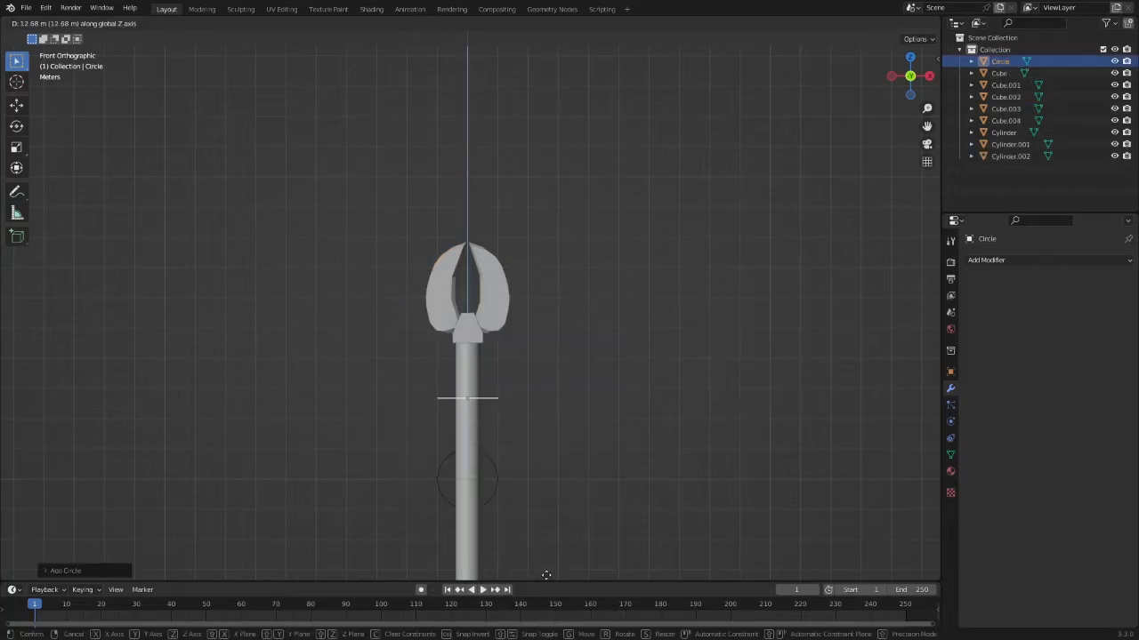
{"action": "right_click", "coordinate": [532, 56]}
{"action": "key", "text": "x"}
{"action": "left_click", "coordinate": [531, 56]}
Step: Add a circle to the left finger's mesh in Edit Mode and raise it along Z to the finger's pivot
{"action": "left_click", "coordinate": [441, 311]}
{"action": "key", "text": "ctrl+Tab"}
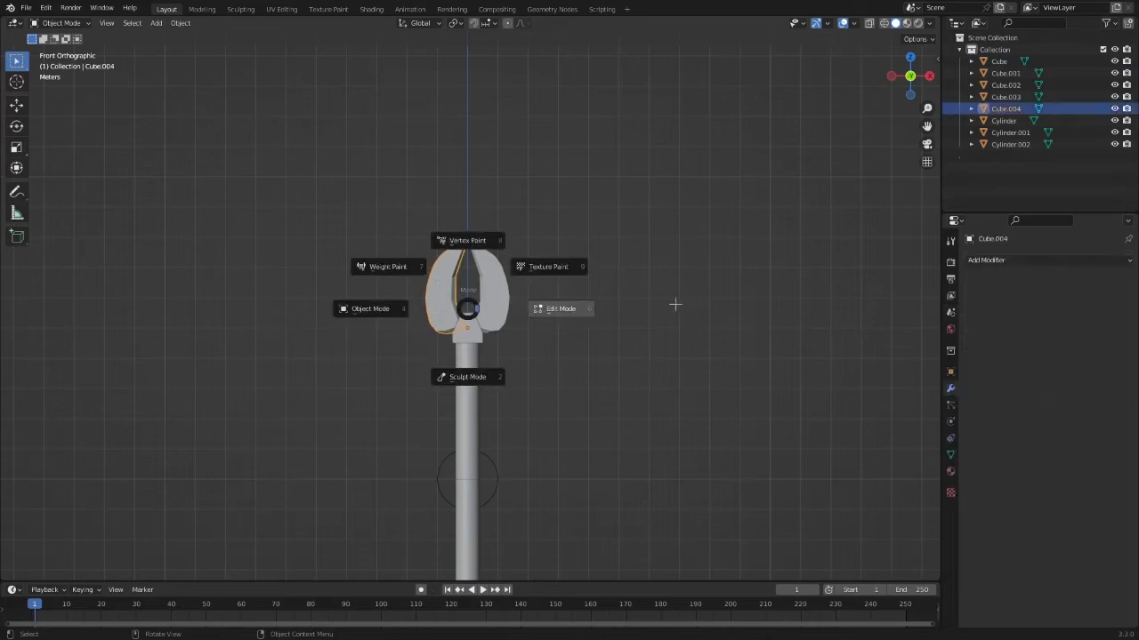
{"action": "left_click", "coordinate": [579, 312]}
{"action": "key", "text": "shift+a"}
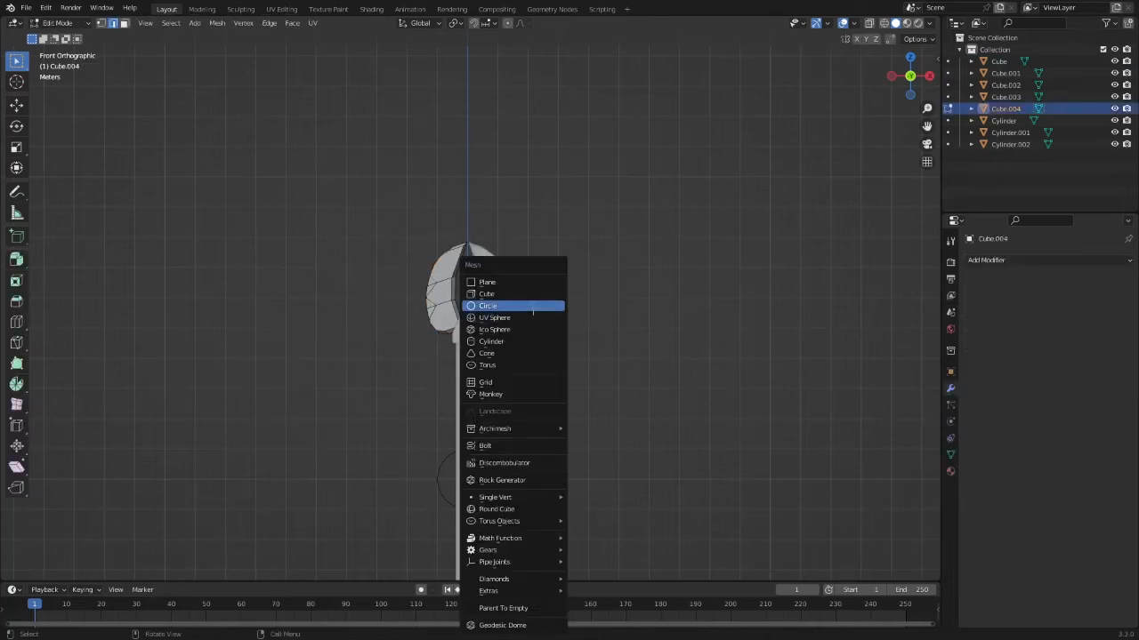
{"action": "left_click", "coordinate": [533, 306]}
{"action": "scroll", "coordinate": [567, 397], "scroll_direction": "down", "scroll_amount": 3}
{"action": "key", "text": "g"}
{"action": "key", "text": "z"}
{"action": "left_click", "coordinate": [566, 216]}
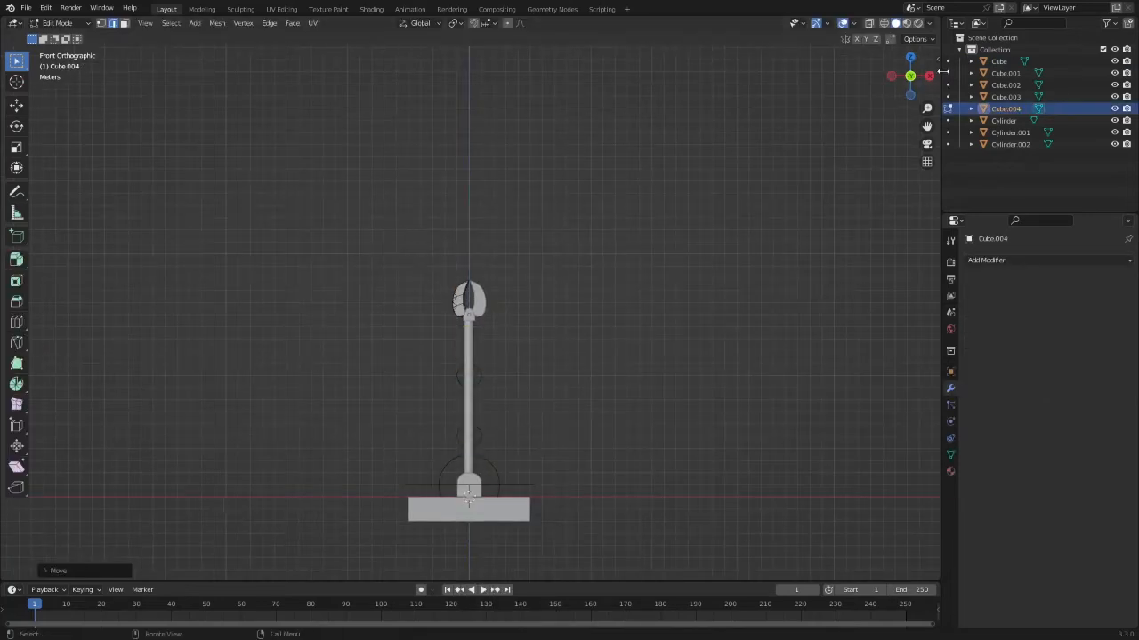
Step: From the right view, rotate the left finger's circle upright and move it along Y in front of the claw, then return to Object Mode
{"action": "left_click", "coordinate": [928, 75]}
{"action": "key", "text": "r"}
{"action": "key", "text": "z"}
{"action": "right_click", "coordinate": [690, 139]}
{"action": "key", "text": "r"}
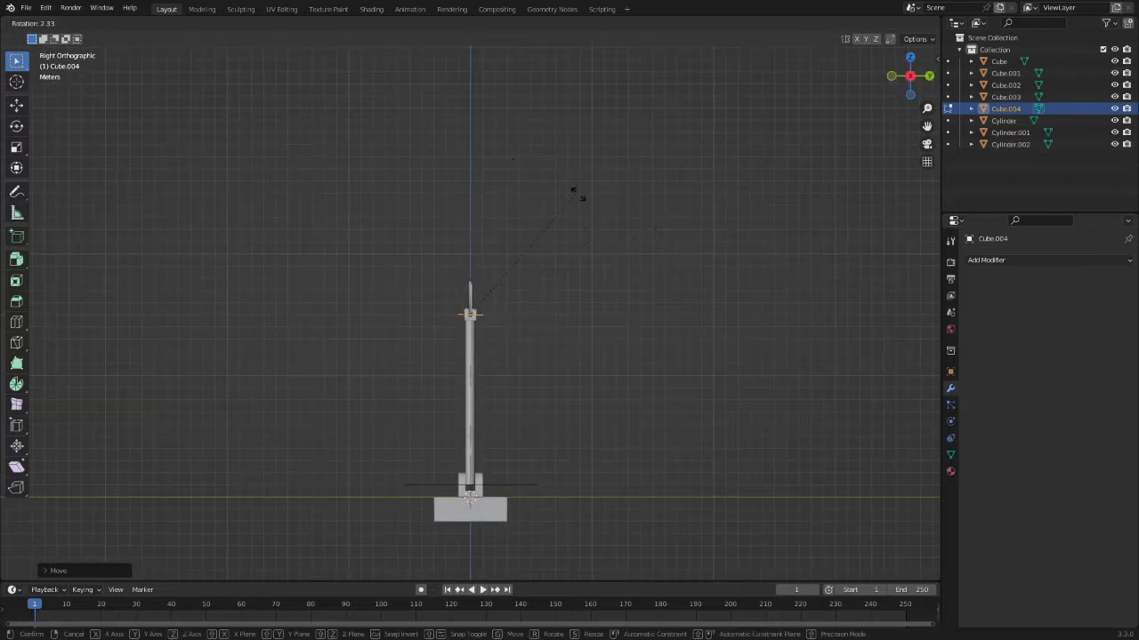
{"action": "key", "text": "Return"}
{"action": "scroll", "coordinate": [697, 435], "scroll_direction": "up", "scroll_amount": 4}
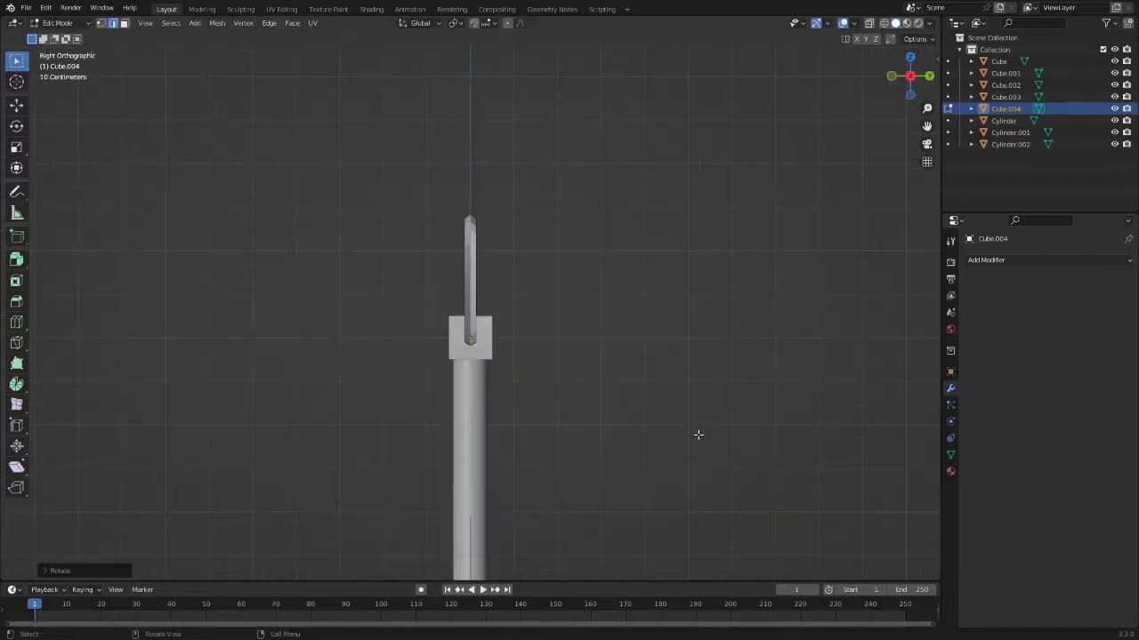
{"action": "key", "text": "g"}
{"action": "key", "text": "y"}
{"action": "left_click", "coordinate": [654, 412]}
{"action": "middle_click_drag", "start_coordinate": [504, 332], "coordinate": [607, 335]}
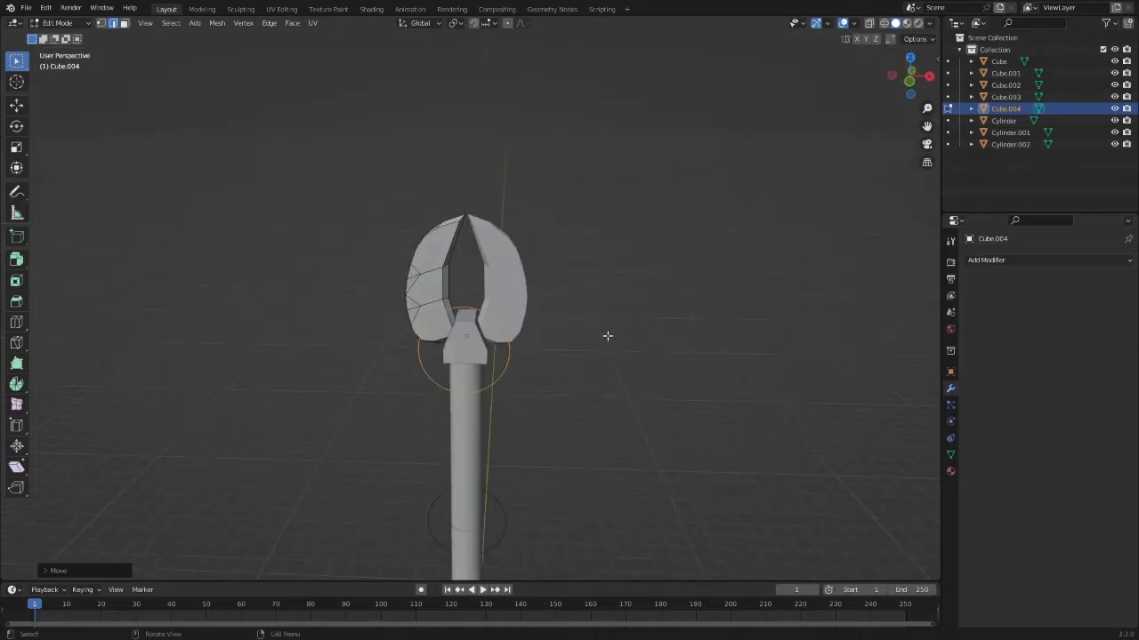
{"action": "key", "text": "ctrl+Tab"}
{"action": "left_click", "coordinate": [505, 331]}
Step: Add a circle to the right finger's mesh in Edit Mode and raise it along Z to the finger's pivot
{"action": "left_click", "coordinate": [505, 295]}
{"action": "middle_click_drag", "start_coordinate": [600, 292], "coordinate": [467, 308]}
{"action": "key", "text": "shift+a"}
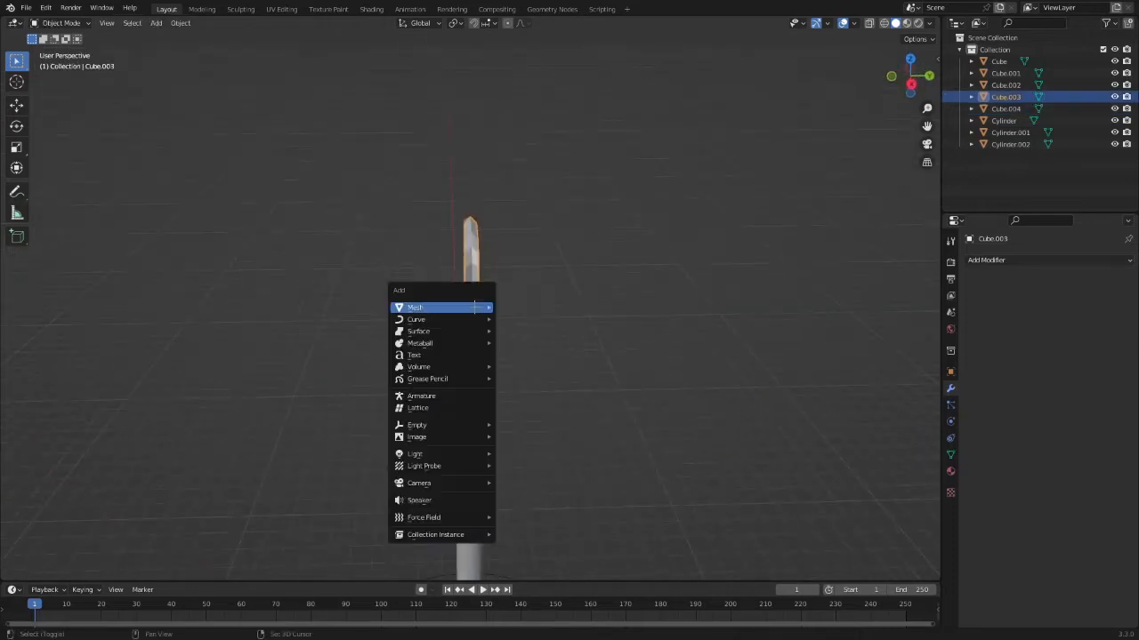
{"action": "mouse_move", "coordinate": [467, 310]}
{"action": "key", "text": "Tab"}
{"action": "key", "text": "shift+a"}
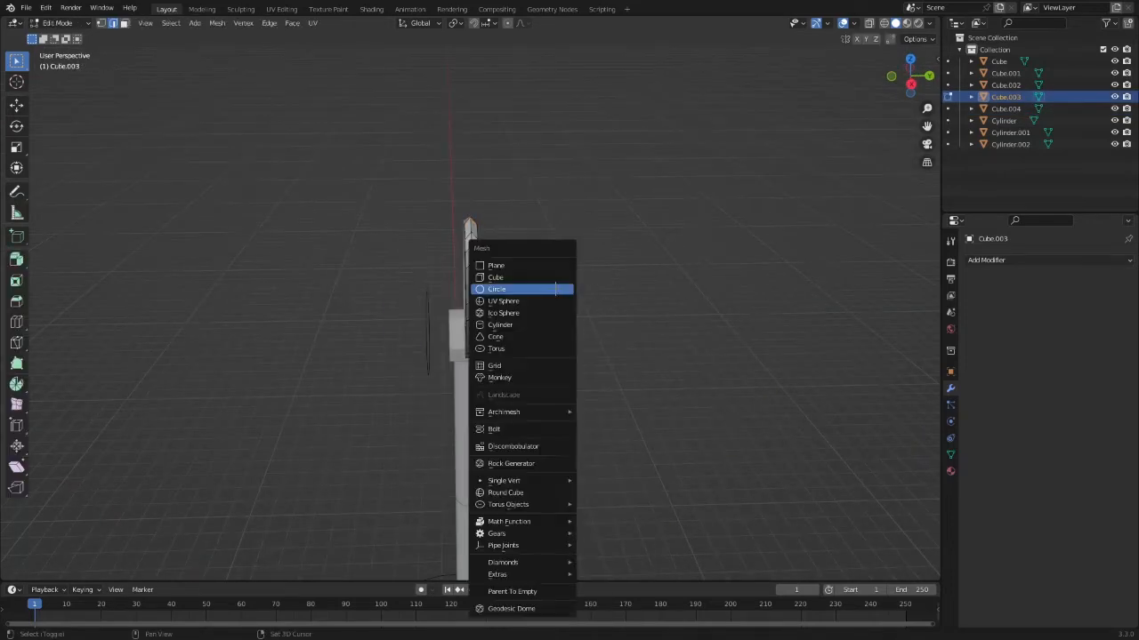
{"action": "left_click", "coordinate": [555, 289]}
{"action": "left_click", "coordinate": [929, 76]}
{"action": "scroll", "coordinate": [722, 323], "scroll_direction": "down", "scroll_amount": 6}
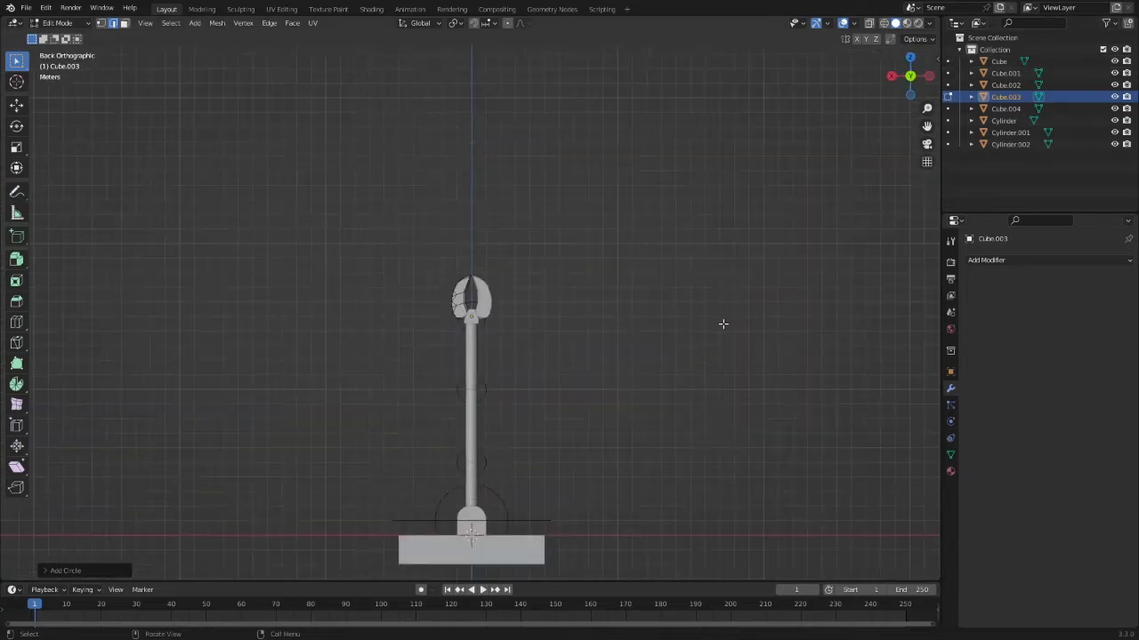
{"action": "key", "text": "g"}
{"action": "key", "text": "z"}
{"action": "left_click", "coordinate": [724, 102]}
Step: From the right view, rotate the right finger's circle upright and move it along Y behind the claw, ending in Object Mode
{"action": "left_click", "coordinate": [891, 76]}
{"action": "key", "text": "r"}
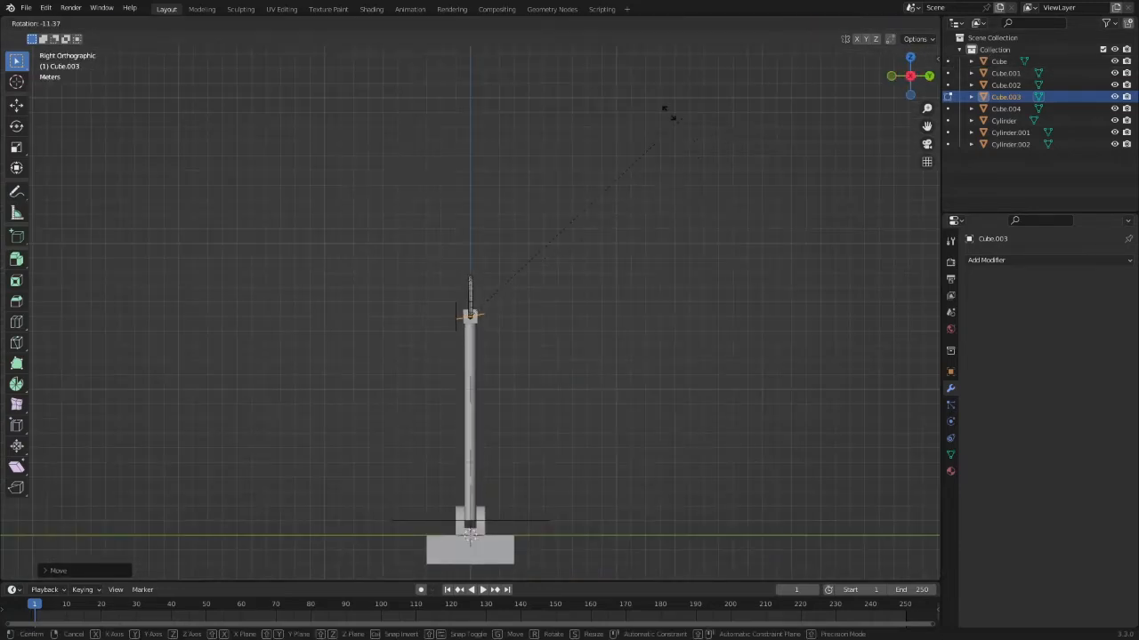
{"action": "key", "text": "Return"}
{"action": "key", "text": "g"}
{"action": "key", "text": "y"}
{"action": "key", "text": "2"}
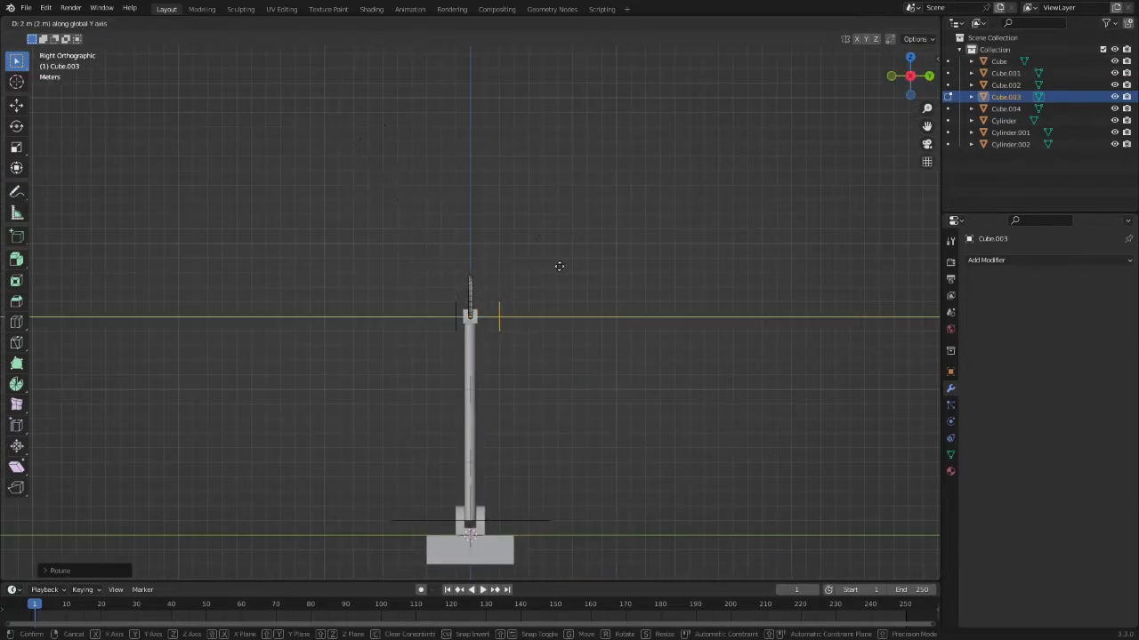
{"action": "left_click", "coordinate": [544, 266]}
{"action": "scroll", "coordinate": [543, 266], "scroll_direction": "up", "scroll_amount": 7}
{"action": "middle_click_drag", "start_coordinate": [544, 267], "coordinate": [703, 277]}
{"action": "key", "text": "Tab"}
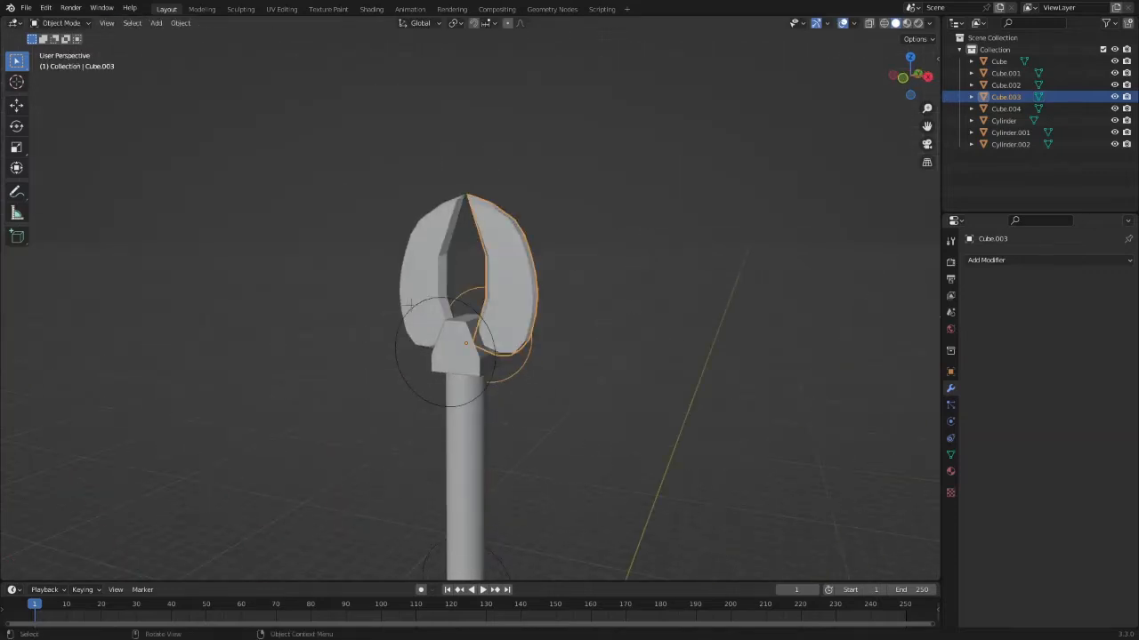
Step: Try opening the claw by rotating each finger around its pivot, and undo the rotations
{"action": "middle_click_drag", "start_coordinate": [469, 287], "coordinate": [530, 303]}
{"action": "key", "text": "r"}
{"action": "key", "text": "Escape"}
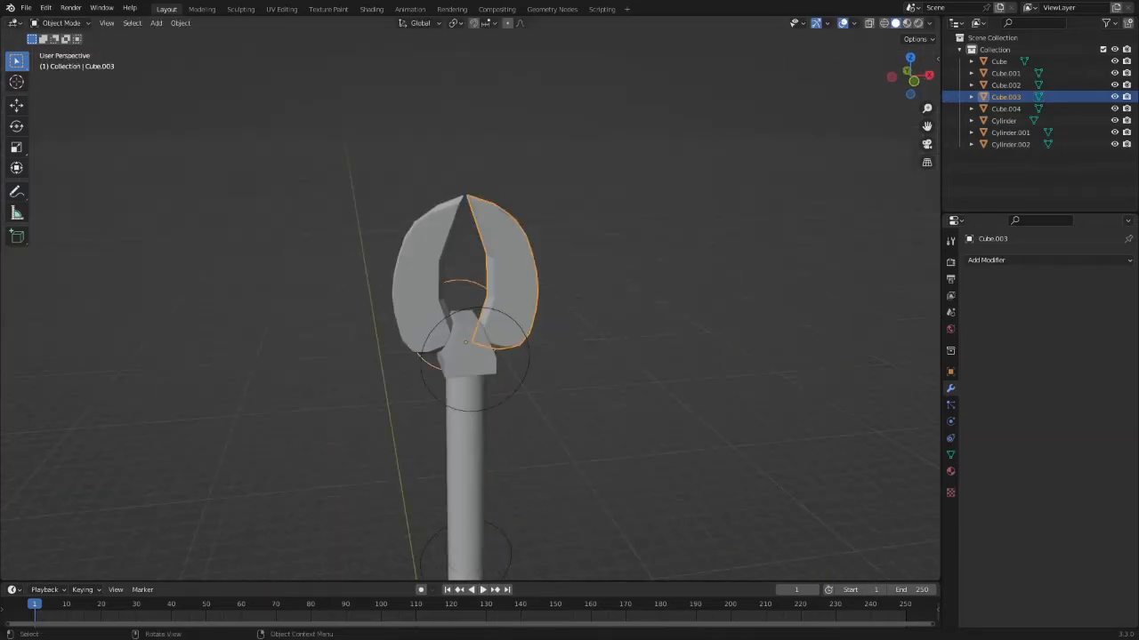
{"action": "left_click", "coordinate": [531, 346]}
{"action": "key", "text": "r"}
{"action": "left_click", "coordinate": [500, 282]}
{"action": "left_click", "coordinate": [453, 282]}
{"action": "key", "text": "r"}
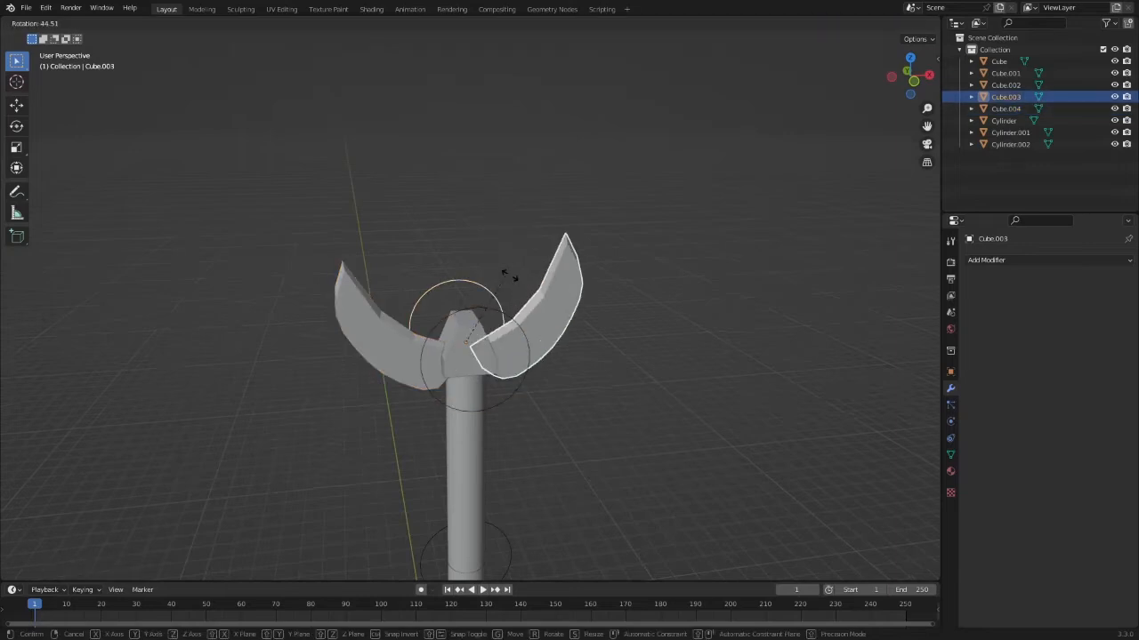
{"action": "left_click", "coordinate": [518, 278]}
{"action": "key", "text": "ctrl+z"}
{"action": "key", "text": "ctrl+z"}
{"action": "key", "text": "ctrl+z"}
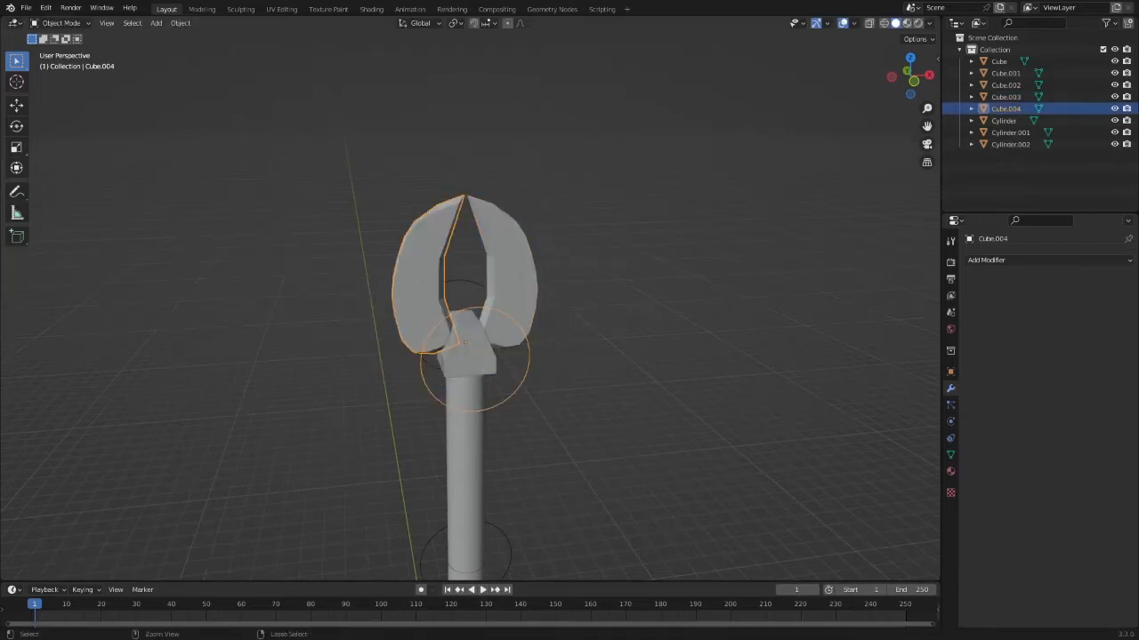
Step: Lower the top face of the claw's base block along Z in Edit Mode and return to Object Mode
{"action": "left_click", "coordinate": [478, 346]}
{"action": "key", "text": "Tab"}
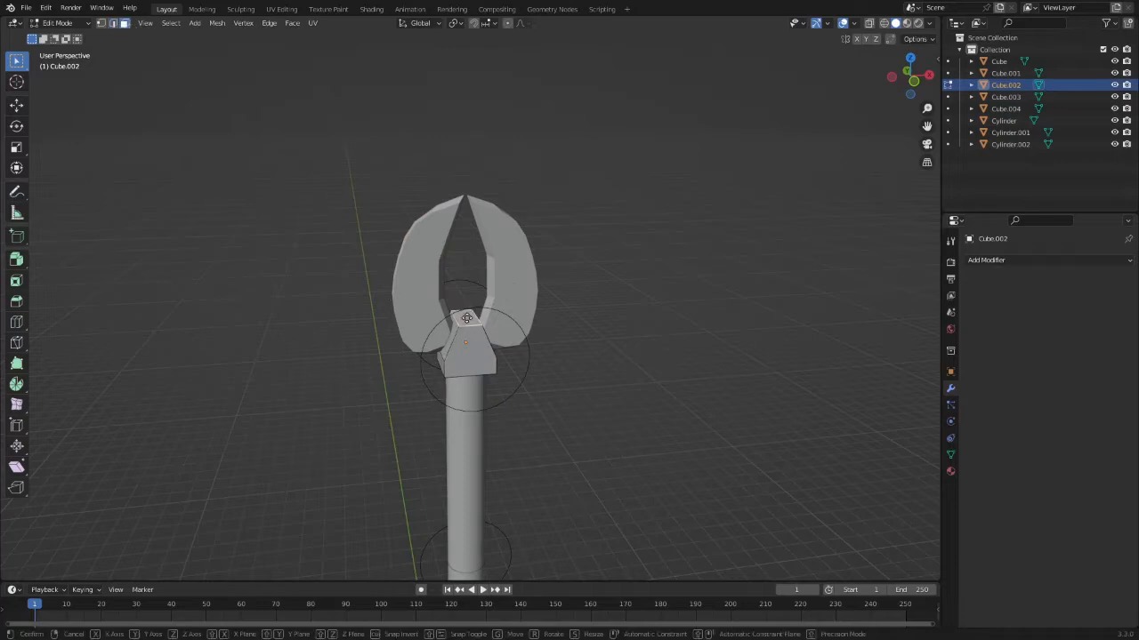
{"action": "key", "text": "g"}
{"action": "key", "text": "z"}
{"action": "left_click", "coordinate": [465, 332]}
{"action": "key", "text": "Tab"}
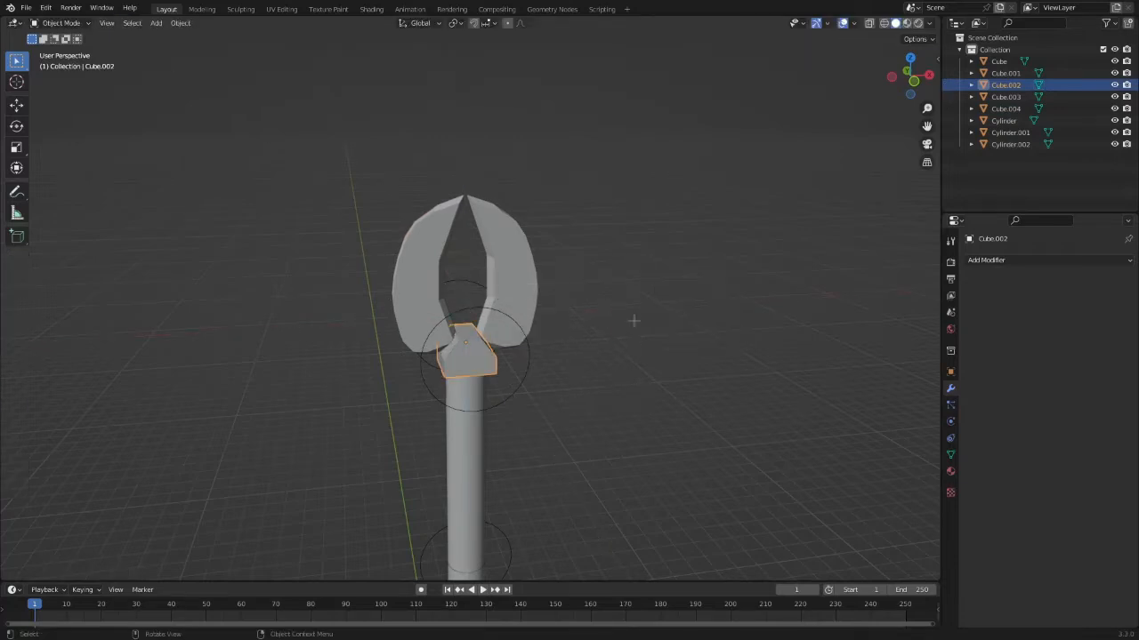
Step: Select the left finger by its circle and try rotating it around its pivot
{"action": "middle_click_drag", "start_coordinate": [581, 321], "coordinate": [534, 331]}
{"action": "left_click", "coordinate": [517, 377]}
{"action": "key", "text": "r"}
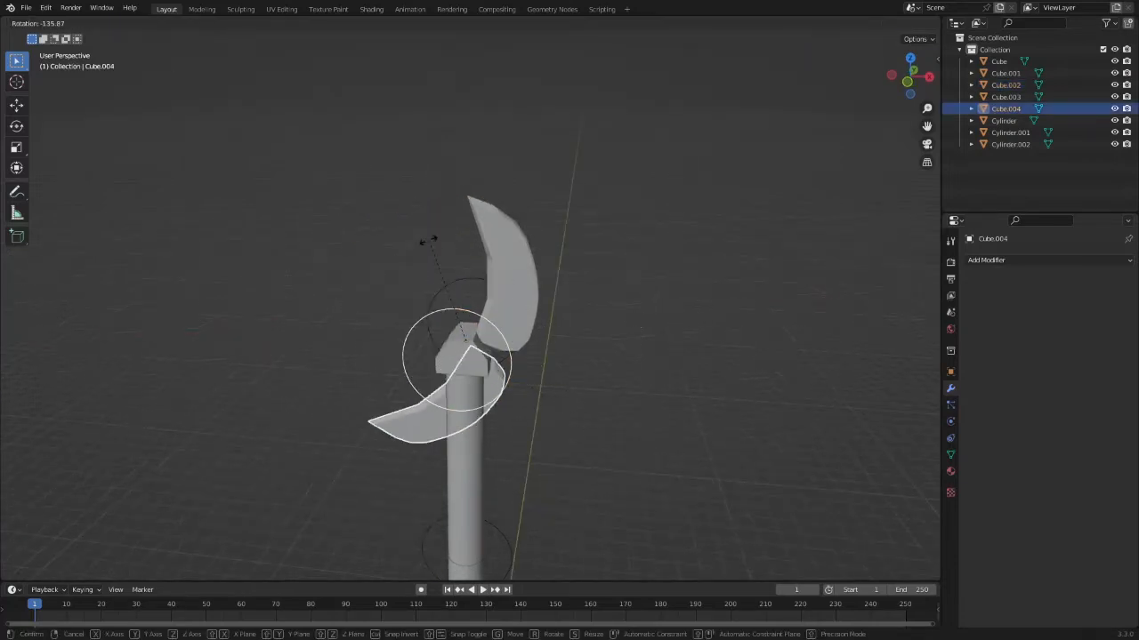
{"action": "right_click", "coordinate": [588, 293]}
Step: Narrow the upper arm cylinder's top face by scaling it along X in Edit Mode, then return to Object Mode and deselect everything
{"action": "left_click", "coordinate": [907, 87]}
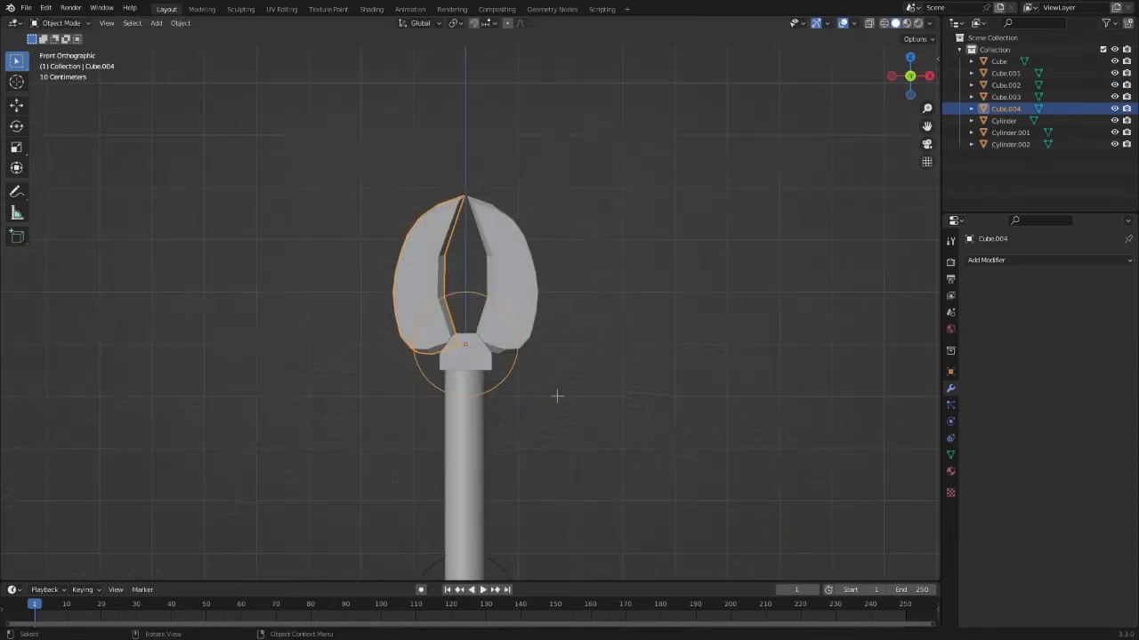
{"action": "left_click", "coordinate": [500, 414]}
{"action": "key", "text": "Tab"}
{"action": "middle_click_drag", "start_coordinate": [501, 414], "coordinate": [457, 349]}
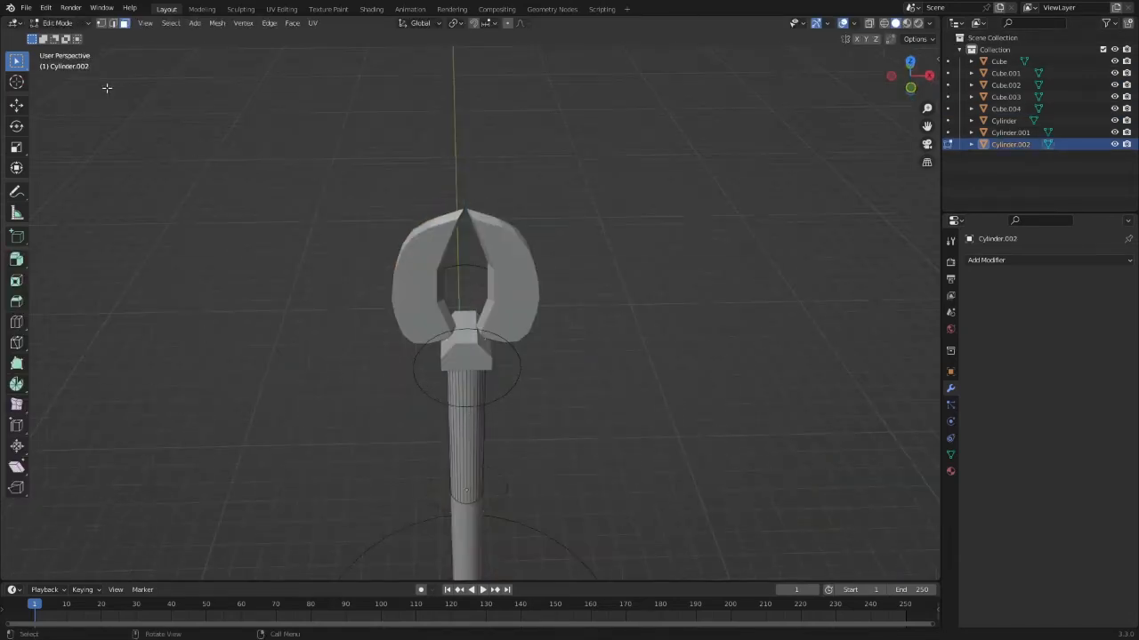
{"action": "key", "text": "s"}
{"action": "key", "text": "x"}
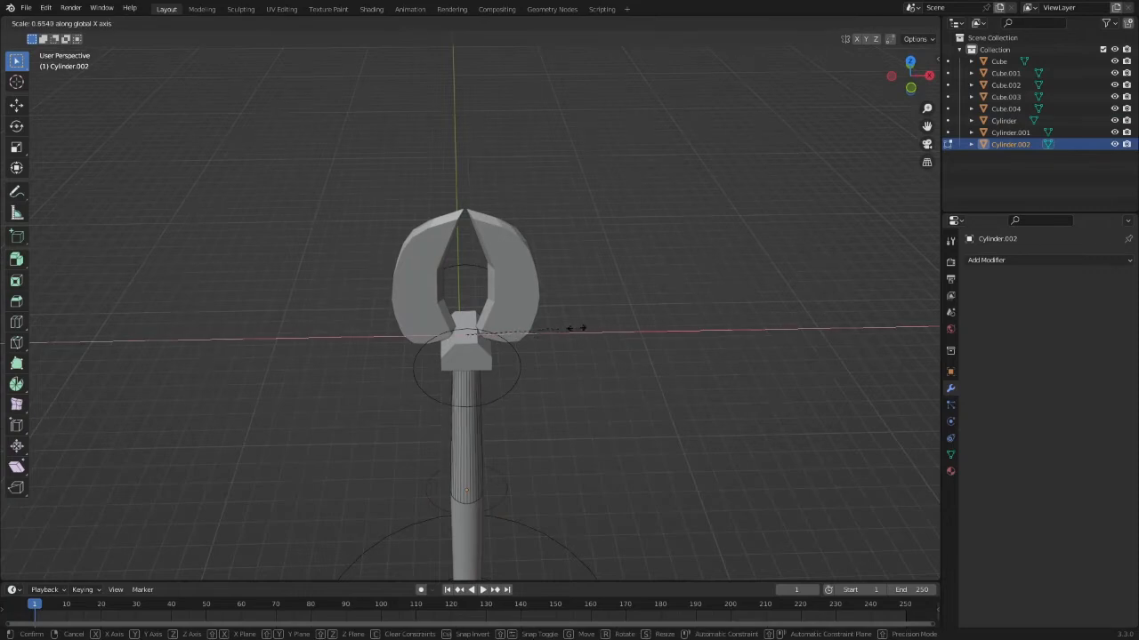
{"action": "left_click", "coordinate": [537, 322]}
{"action": "key", "text": "Tab"}
{"action": "scroll", "coordinate": [614, 324], "scroll_direction": "down", "scroll_amount": 6}
{"action": "left_click", "coordinate": [562, 333]}
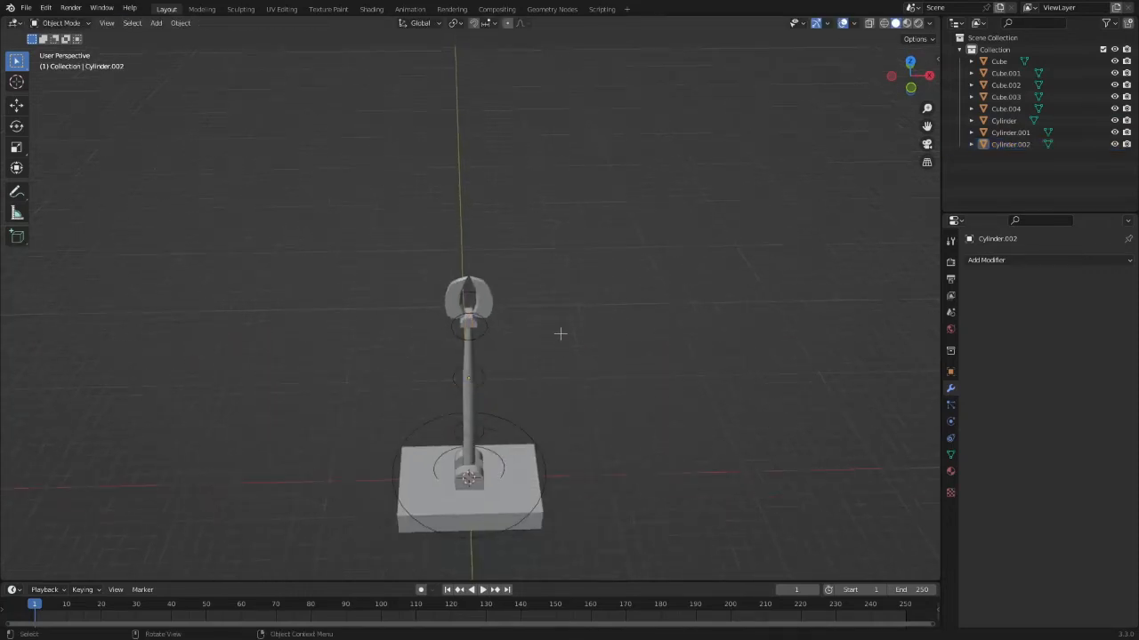
Step: Try rotating the left finger and the upper arm segment, selecting each by its circle handle
{"action": "middle_click_drag", "start_coordinate": [560, 332], "coordinate": [602, 257]}
{"action": "scroll", "coordinate": [600, 259], "scroll_direction": "up", "scroll_amount": 3}
{"action": "left_click", "coordinate": [507, 321]}
{"action": "key", "text": "r"}
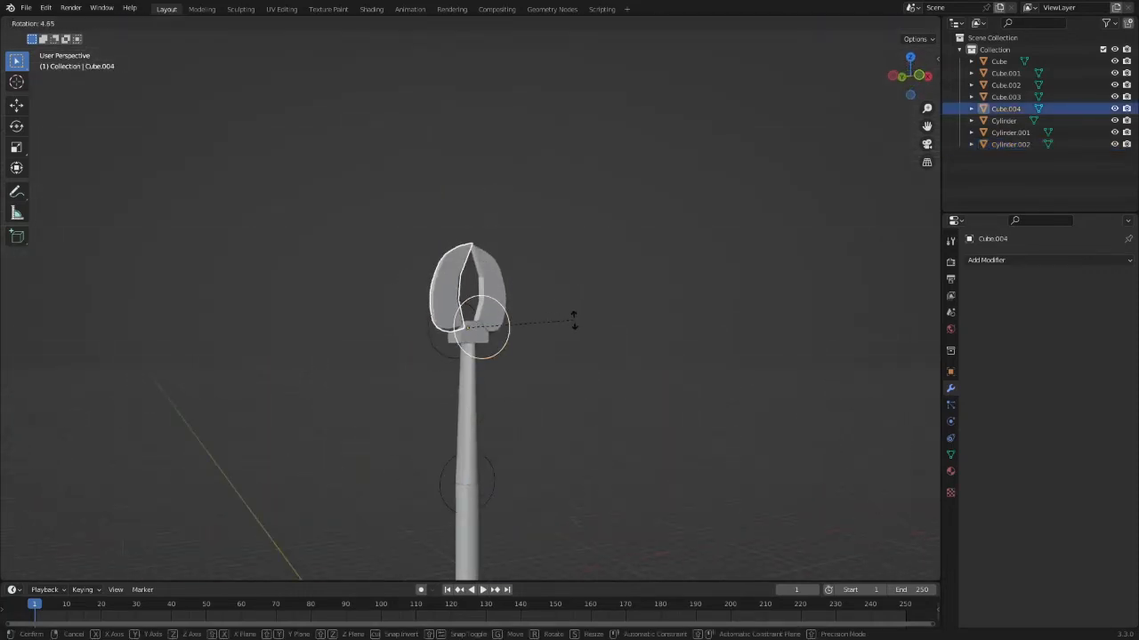
{"action": "right_click", "coordinate": [577, 322]}
{"action": "key", "text": "KP_1"}
{"action": "middle_click_drag", "start_coordinate": [646, 370], "coordinate": [632, 142], "text": "shift"}
{"action": "scroll", "coordinate": [633, 143], "scroll_direction": "down", "scroll_amount": 2}
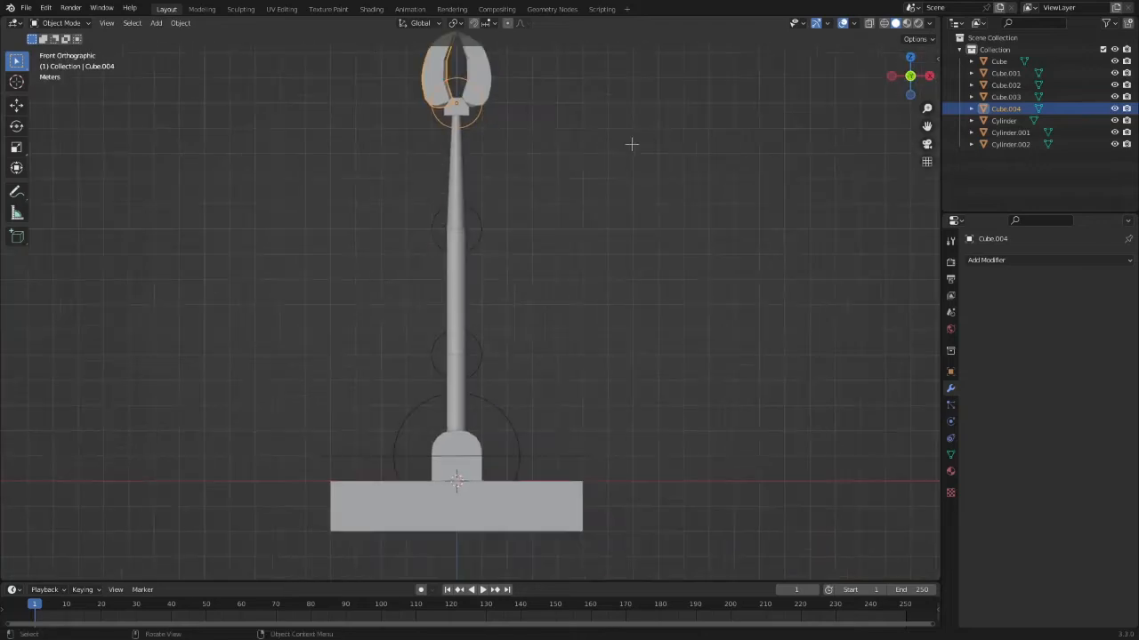
{"action": "key", "text": "ctrl+Tab"}
{"action": "left_click", "coordinate": [479, 237]}
{"action": "key", "text": "r"}
{"action": "right_click", "coordinate": [474, 225]}
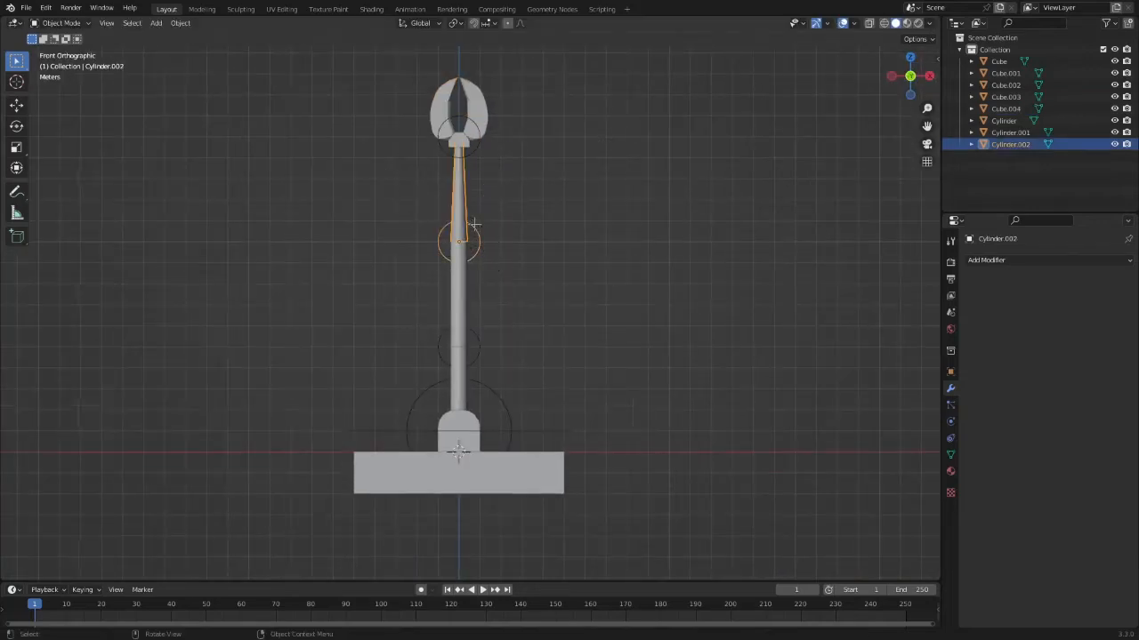
Step: Select the right and left fingers in turn from the front view to examine the claw
{"action": "left_click", "coordinate": [513, 191]}
{"action": "middle_click_drag", "start_coordinate": [510, 162], "coordinate": [507, 219], "text": "shift"}
{"action": "left_click", "coordinate": [483, 176]}
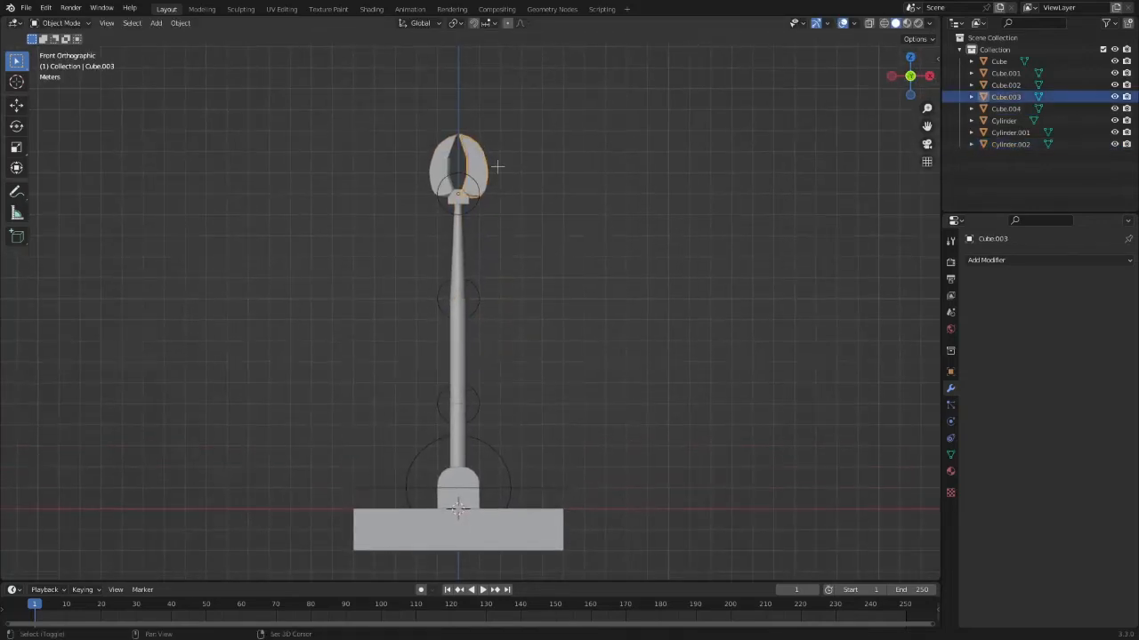
{"action": "middle_click_drag", "start_coordinate": [500, 171], "coordinate": [507, 307], "text": "shift"}
{"action": "scroll", "coordinate": [525, 322], "scroll_direction": "up", "scroll_amount": 4}
{"action": "scroll", "coordinate": [525, 323], "scroll_direction": "up", "scroll_amount": 4}
{"action": "key", "text": "alt+a"}
{"action": "left_click", "coordinate": [363, 284]}
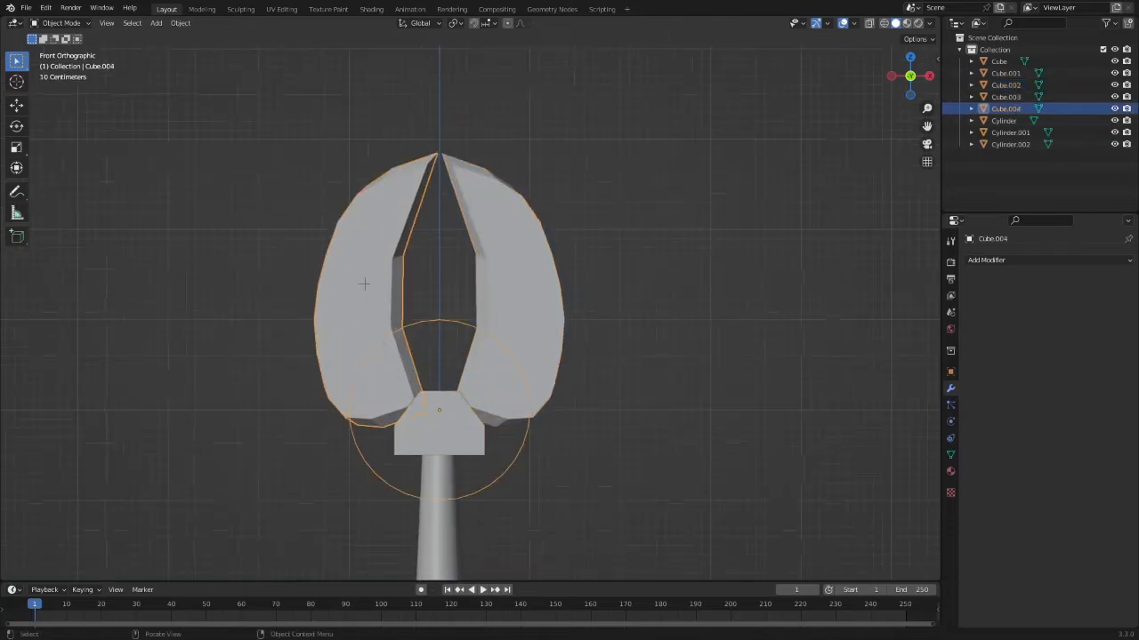
Step: Add a circle to the claw base block's mesh in Edit Mode and raise it along Z to the block
{"action": "left_click", "coordinate": [454, 421]}
{"action": "middle_click_drag", "start_coordinate": [454, 421], "coordinate": [548, 441]}
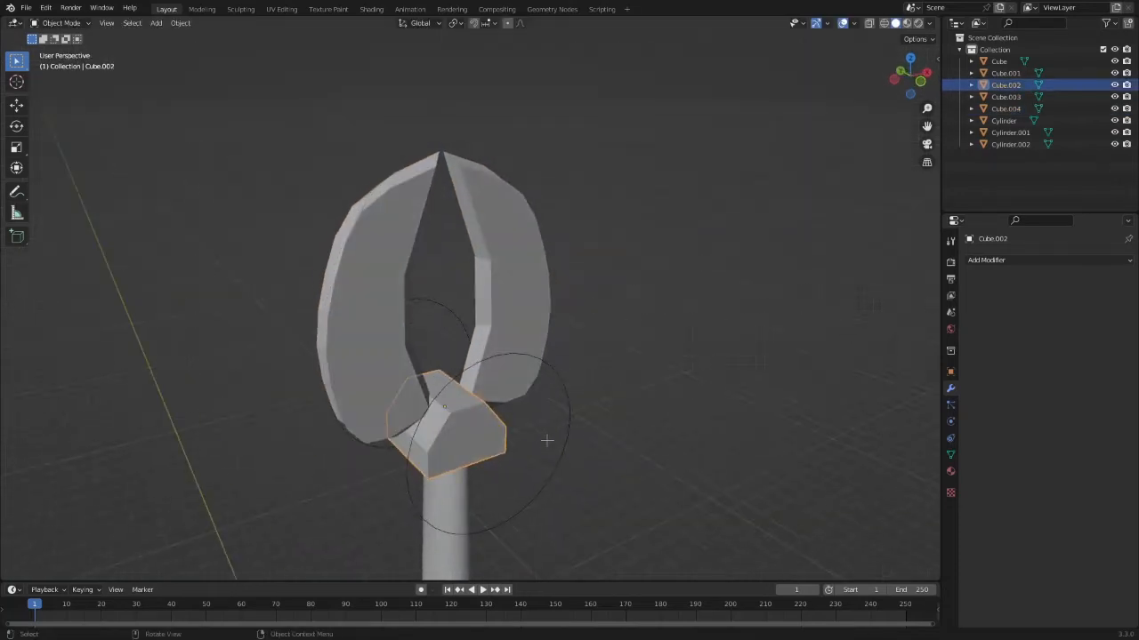
{"action": "key", "text": "shift+a"}
{"action": "mouse_move", "coordinate": [504, 390]}
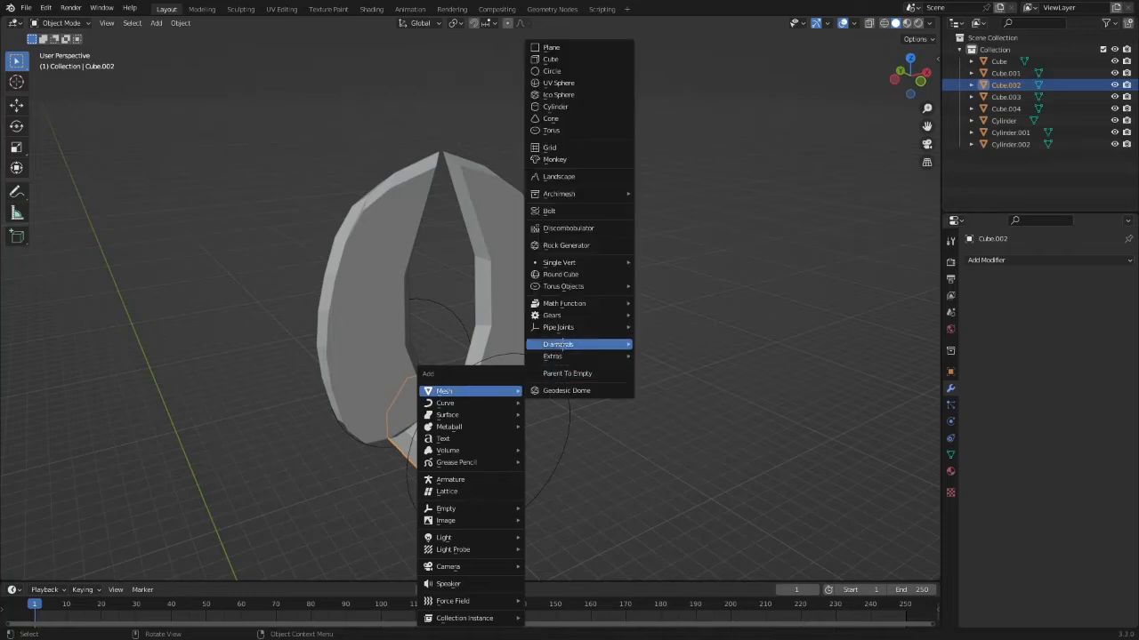
{"action": "key", "text": "Tab"}
{"action": "key", "text": "shift+a"}
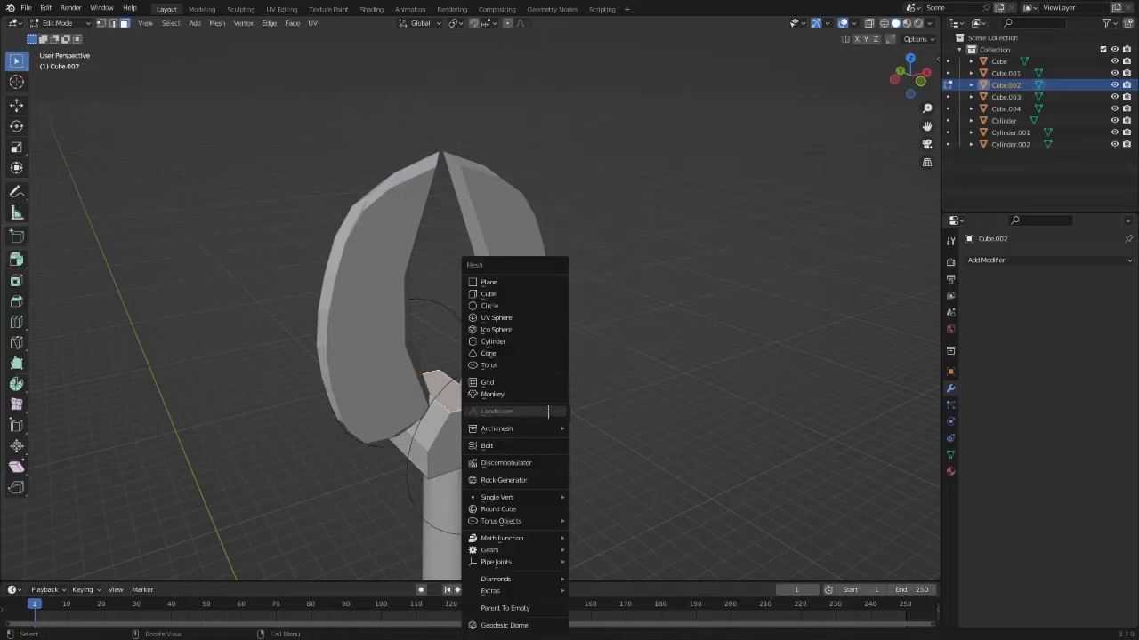
{"action": "left_click", "coordinate": [489, 305]}
{"action": "key", "text": "g"}
{"action": "key", "text": "z"}
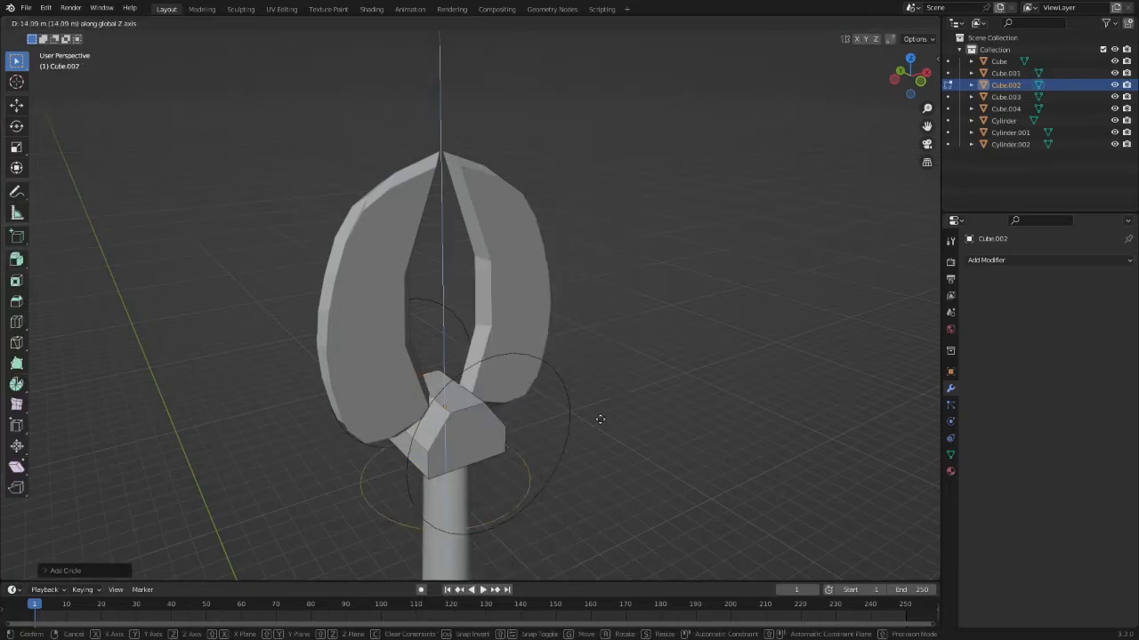
{"action": "left_click", "coordinate": [600, 378]}
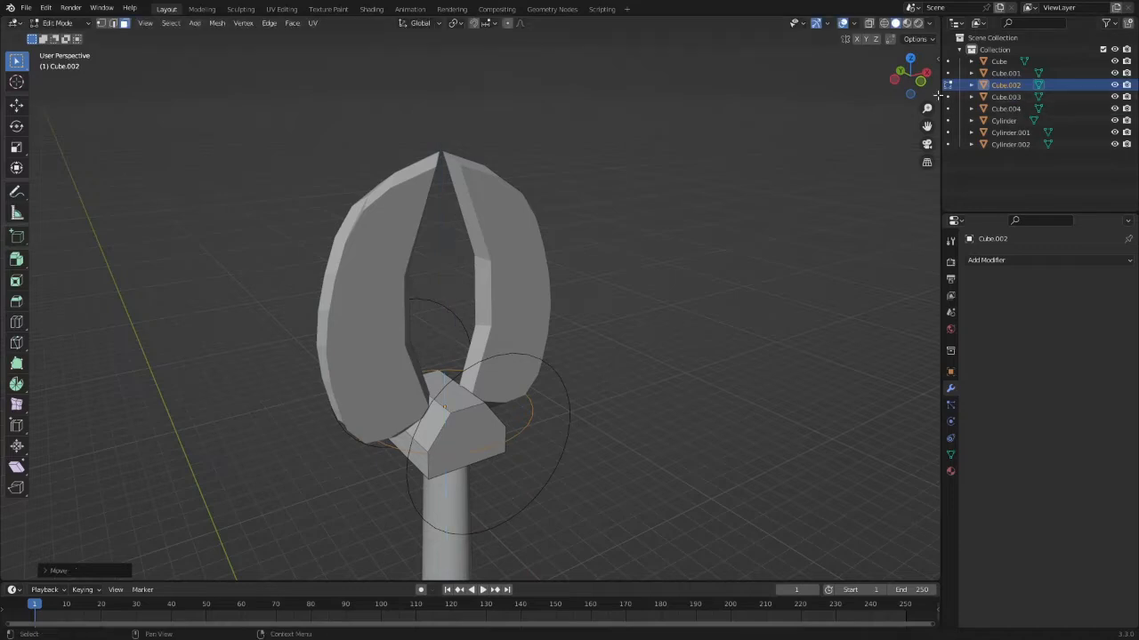
Step: Lower the base block's circle 0.5 m along Z, scale it to about 1.6, and return to Object Mode with nothing selected
{"action": "key", "text": "KP_1"}
{"action": "key", "text": "g"}
{"action": "key", "text": "z"}
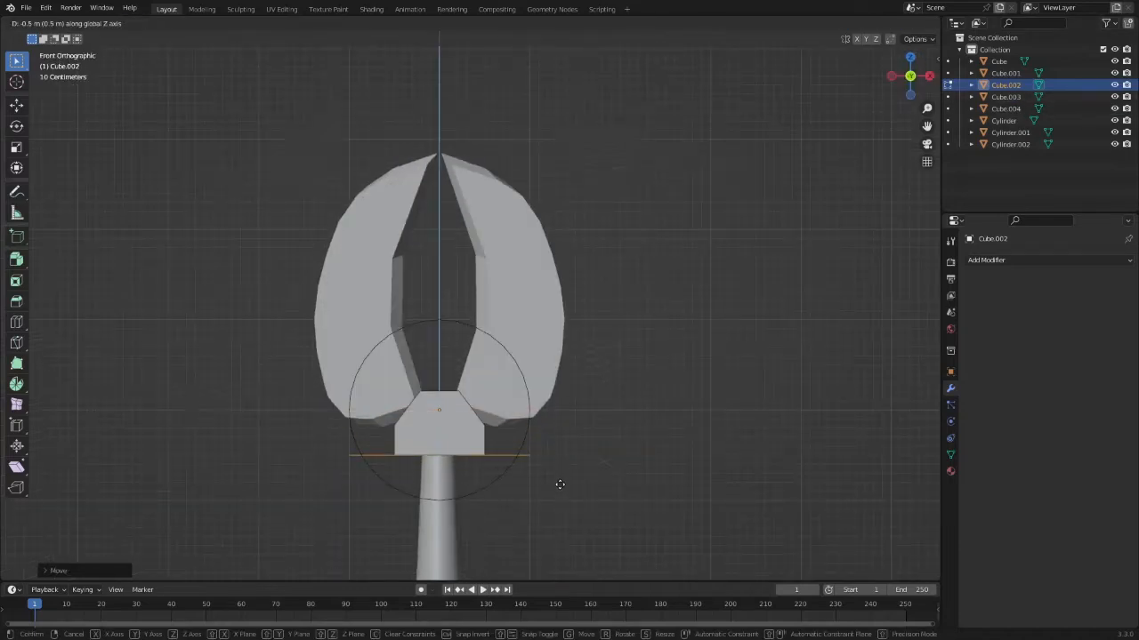
{"action": "key", "text": "s"}
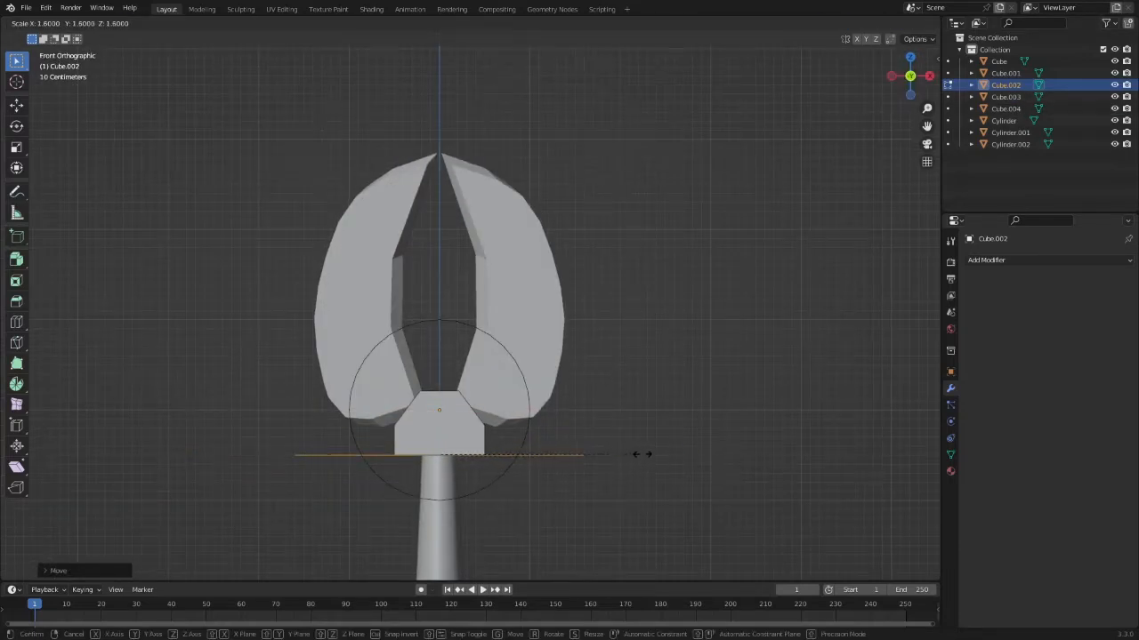
{"action": "left_click", "coordinate": [641, 455]}
{"action": "key", "text": "ctrl+Tab"}
{"action": "left_click", "coordinate": [459, 451]}
{"action": "middle_click_drag", "start_coordinate": [458, 422], "coordinate": [602, 460]}
{"action": "scroll", "coordinate": [602, 459], "scroll_direction": "down", "scroll_amount": 5}
{"action": "left_click", "coordinate": [603, 459]}
{"action": "middle_click_drag", "start_coordinate": [643, 498], "coordinate": [615, 312], "text": "shift"}
{"action": "scroll", "coordinate": [616, 311], "scroll_direction": "down", "scroll_amount": 2}
{"action": "left_click", "coordinate": [928, 77]}
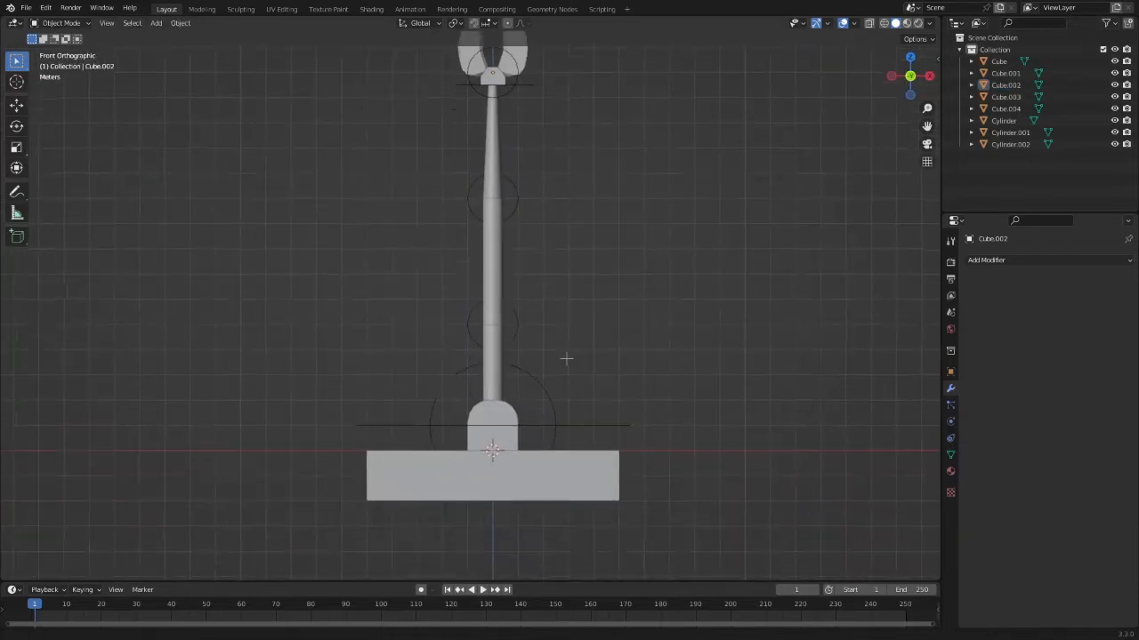
Step: Examine the whole arm from several angles, briefly selecting the tapered upper arm segment
{"action": "middle_click_drag", "start_coordinate": [565, 359], "coordinate": [540, 475], "text": "shift"}
{"action": "scroll", "coordinate": [541, 429], "scroll_direction": "down", "scroll_amount": 2}
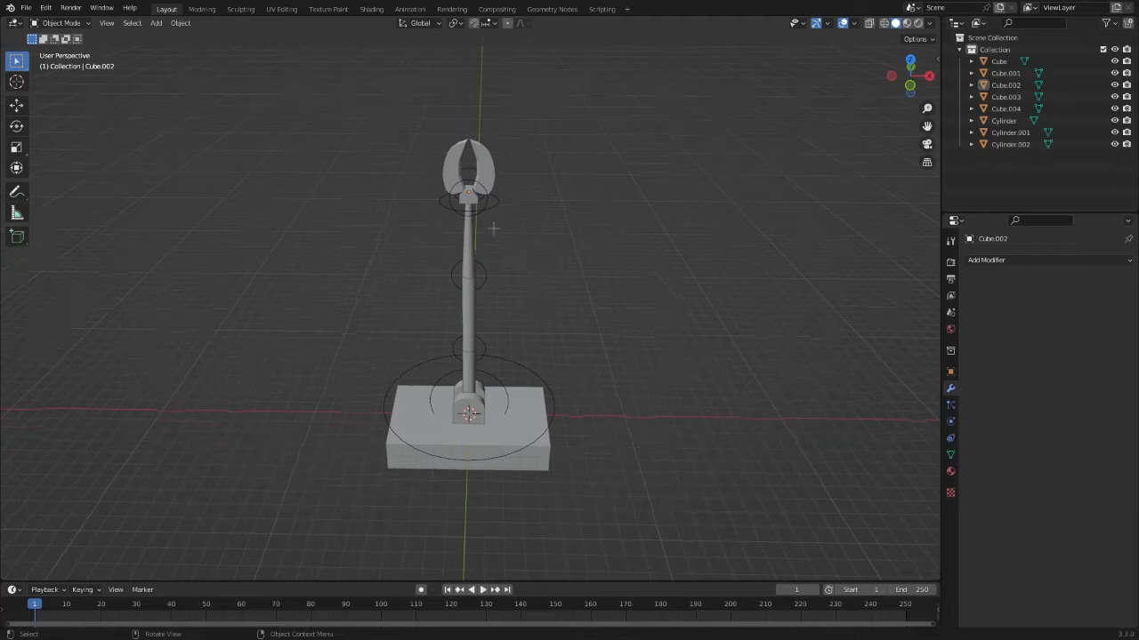
{"action": "left_click", "coordinate": [476, 278]}
{"action": "left_click", "coordinate": [534, 290]}
{"action": "middle_click_drag", "start_coordinate": [535, 291], "coordinate": [616, 290]}
{"action": "scroll", "coordinate": [580, 395], "scroll_direction": "up", "scroll_amount": 1}
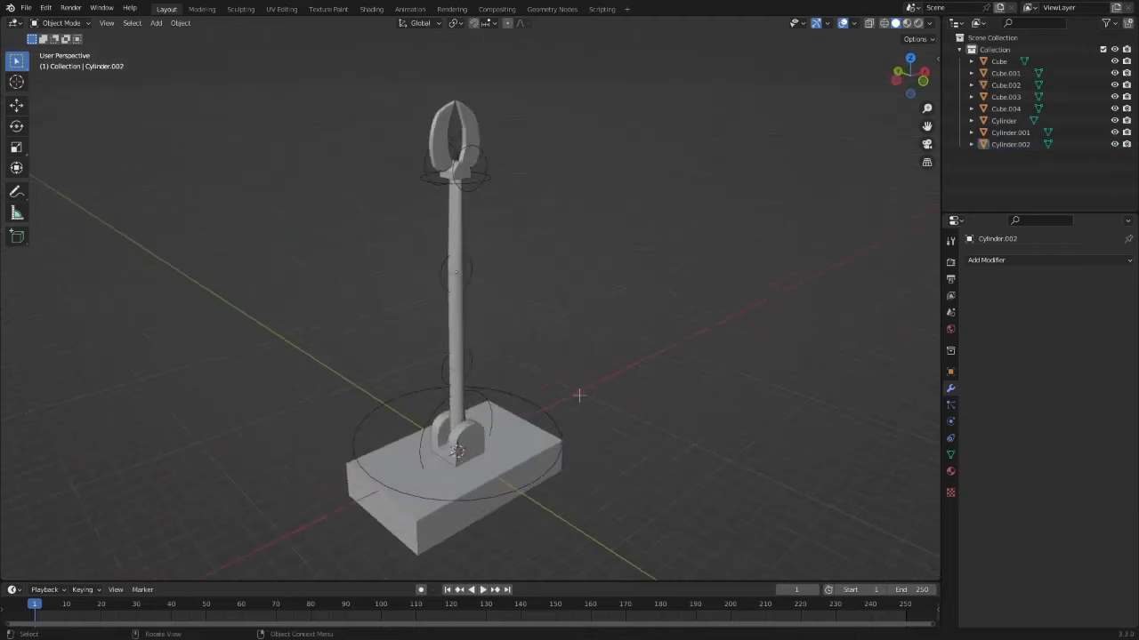
{"action": "scroll", "coordinate": [569, 356], "scroll_direction": "down", "scroll_amount": 1}
Step: Apply Shade Smooth to the claw base block and to each of the two fingers, leaving nothing selected
{"action": "middle_click_drag", "start_coordinate": [528, 257], "coordinate": [515, 168]}
{"action": "left_click", "coordinate": [455, 163]}
{"action": "right_click", "coordinate": [453, 162]}
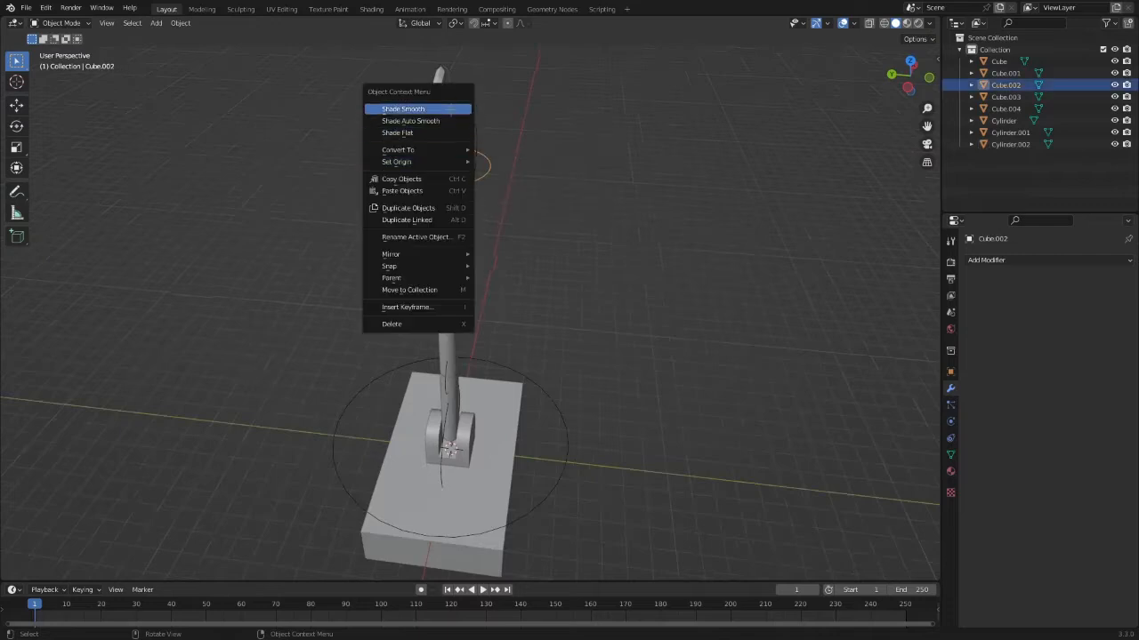
{"action": "left_click", "coordinate": [451, 109]}
{"action": "left_click", "coordinate": [439, 136]}
{"action": "right_click", "coordinate": [437, 117]}
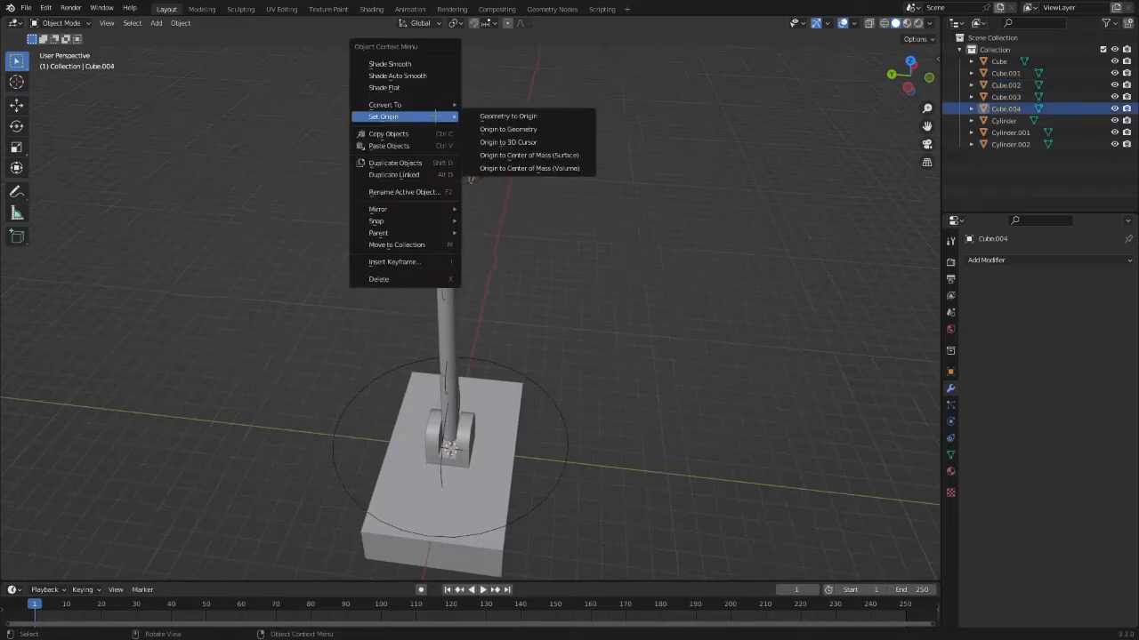
{"action": "left_click", "coordinate": [422, 64]}
{"action": "middle_click_drag", "start_coordinate": [397, 94], "coordinate": [577, 104]}
{"action": "left_click", "coordinate": [475, 93]}
{"action": "right_click", "coordinate": [476, 92]}
{"action": "left_click", "coordinate": [476, 92]}
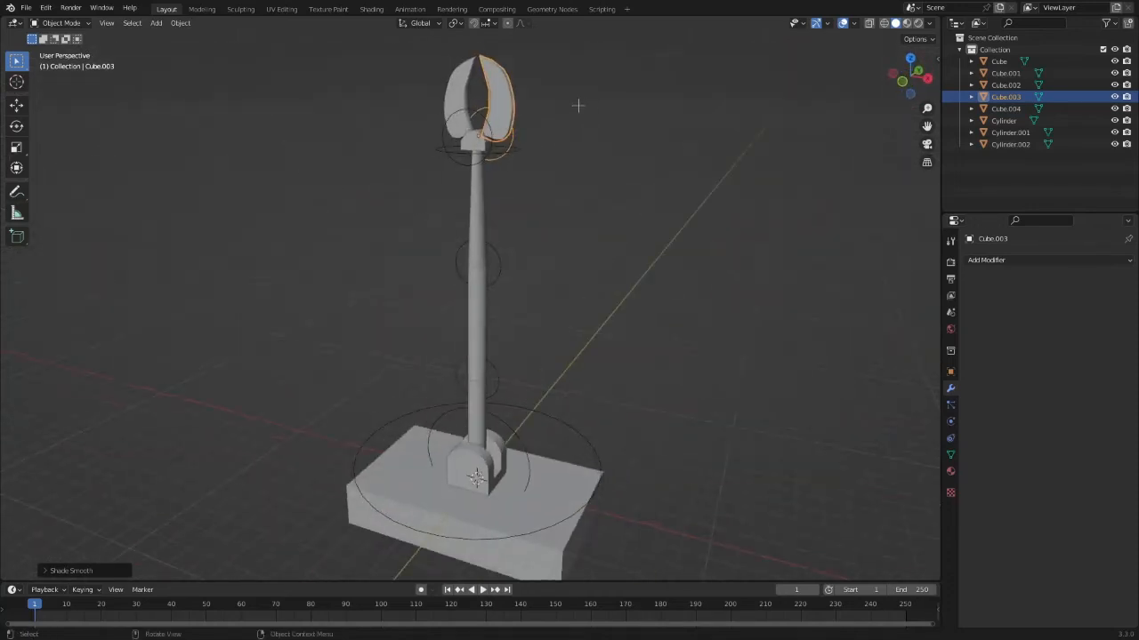
{"action": "left_click", "coordinate": [632, 138]}
Step: Parent both claw fingers to the claw base block
{"action": "middle_click_drag", "start_coordinate": [890, 86], "coordinate": [883, 111]}
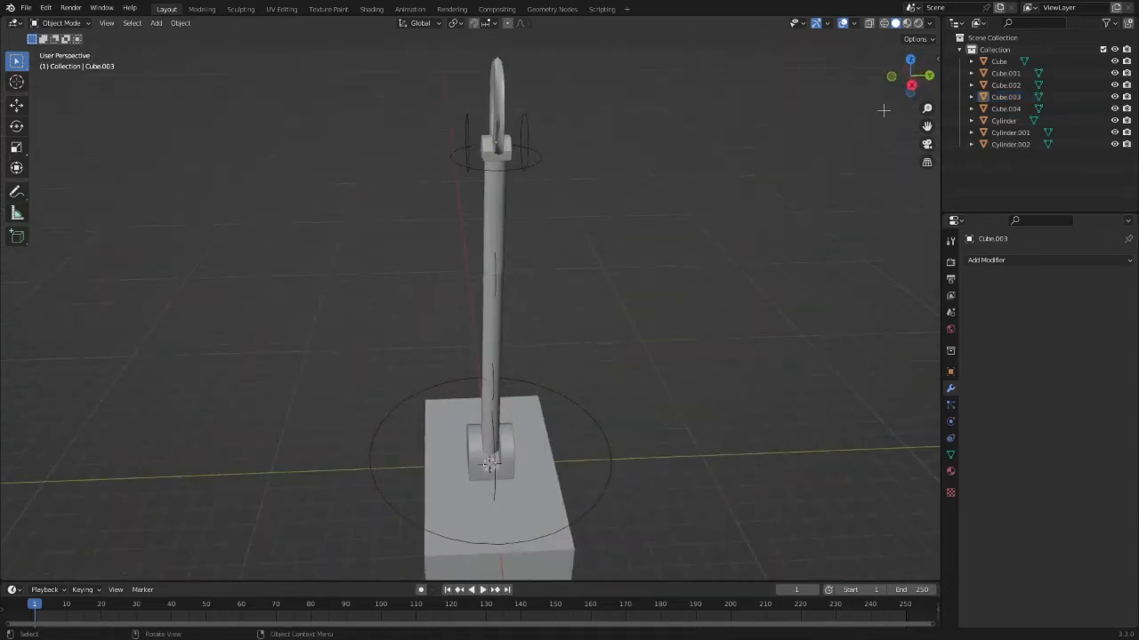
{"action": "key", "text": "KP_1"}
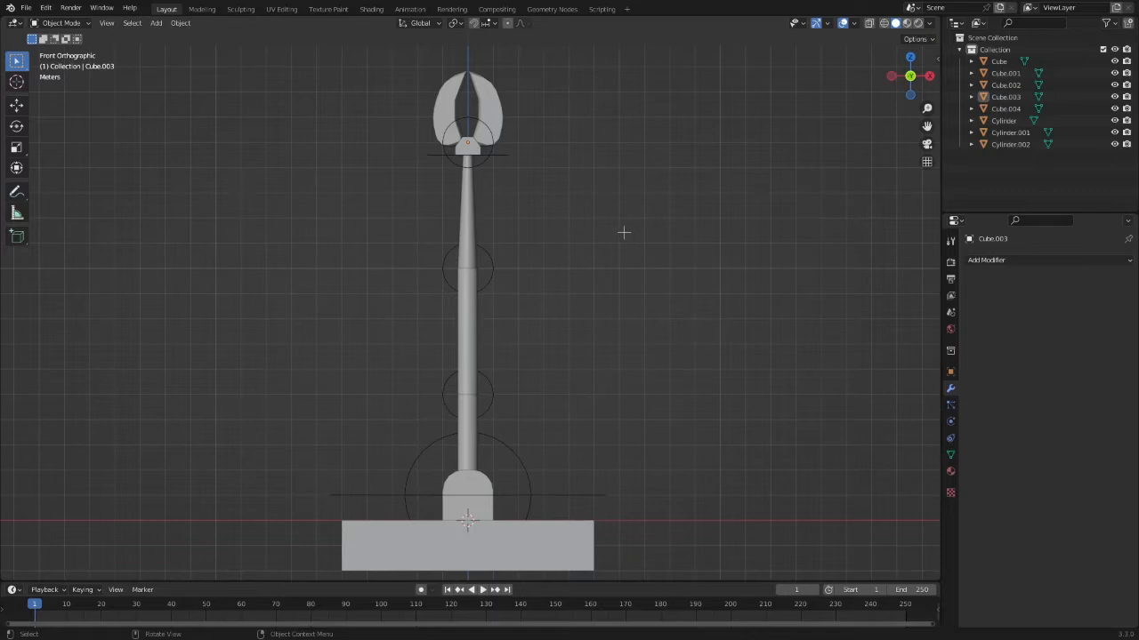
{"action": "scroll", "coordinate": [513, 129], "scroll_direction": "up", "scroll_amount": 6}
{"action": "left_click", "coordinate": [273, 287]}
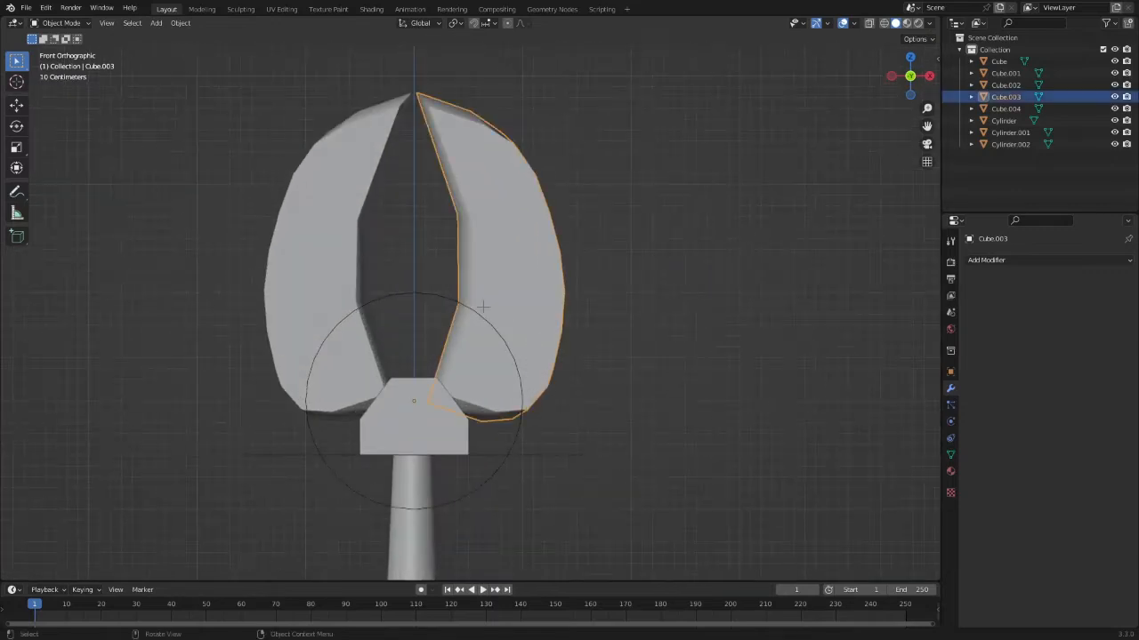
{"action": "middle_click_drag", "start_coordinate": [272, 288], "coordinate": [640, 364]}
{"action": "left_click", "coordinate": [442, 236], "text": "shift"}
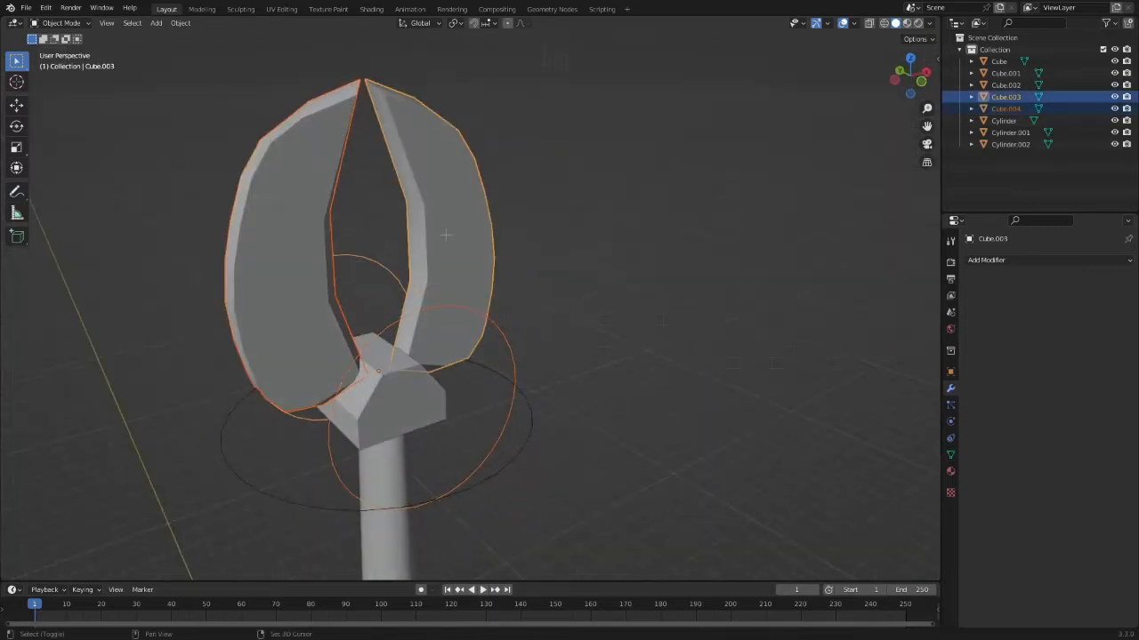
{"action": "middle_click_drag", "start_coordinate": [442, 235], "coordinate": [637, 274]}
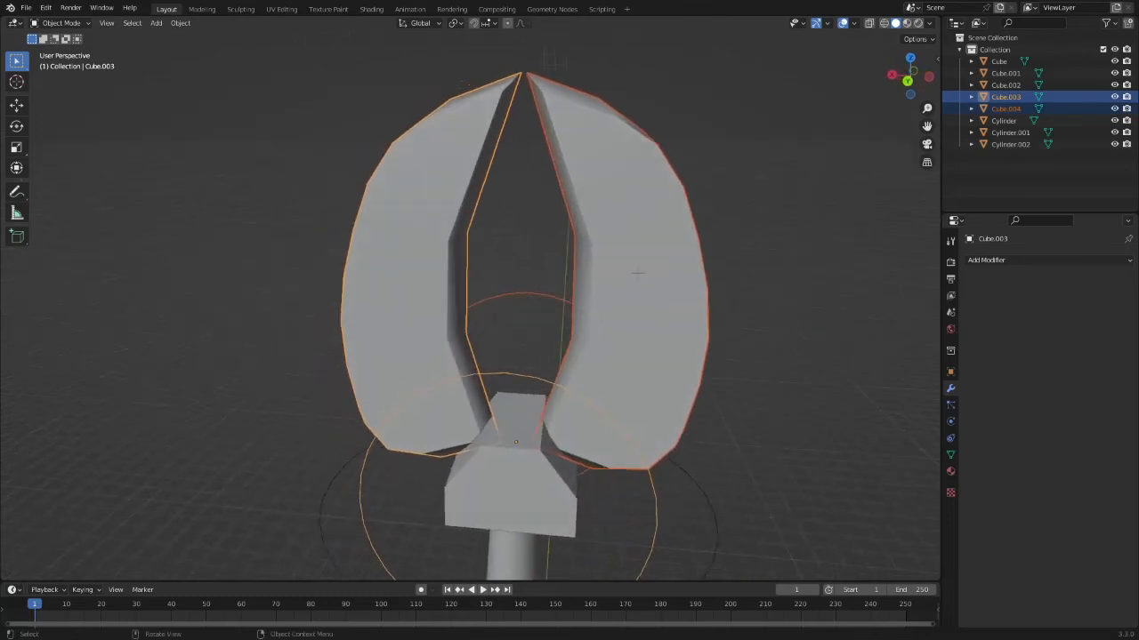
{"action": "left_click", "coordinate": [510, 474], "text": "shift"}
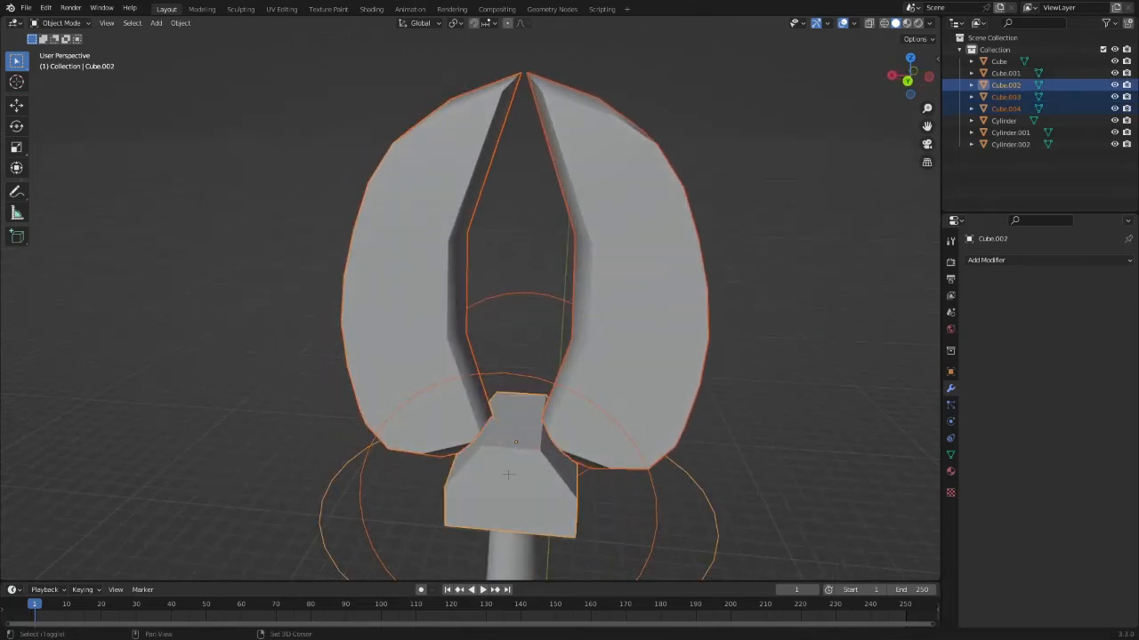
{"action": "scroll", "coordinate": [522, 331], "scroll_direction": "down", "scroll_amount": 5}
{"action": "scroll", "coordinate": [518, 350], "scroll_direction": "up", "scroll_amount": 4}
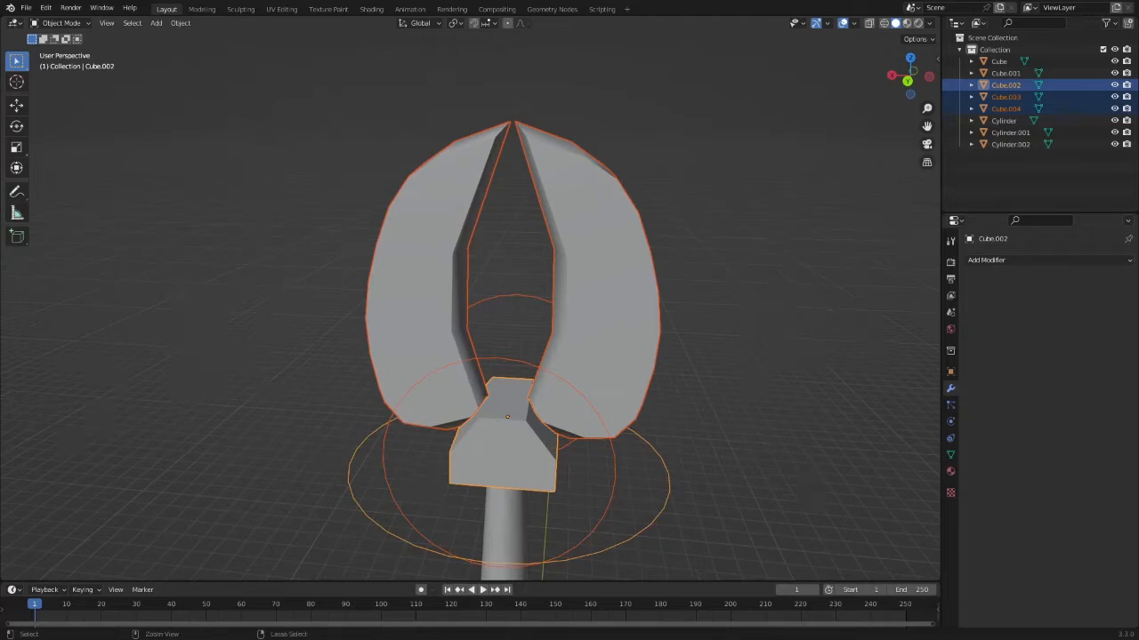
{"action": "key", "text": "ctrl+p"}
{"action": "left_click", "coordinate": [449, 425]}
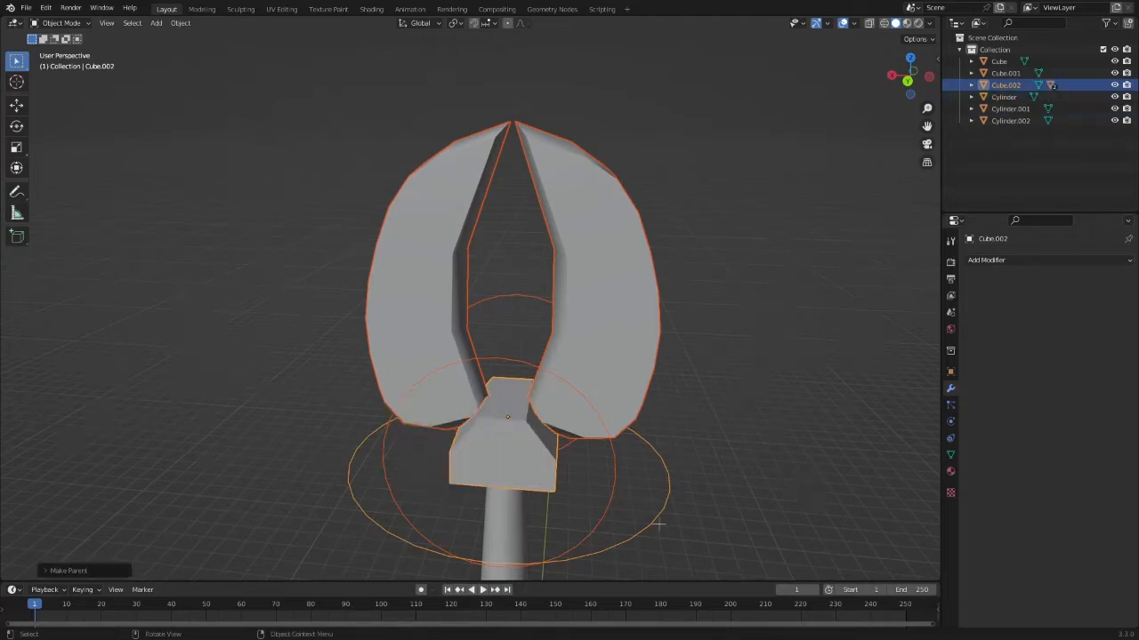
Step: Try rotating the claw base block freely together with its parented fingers
{"action": "key", "text": "r"}
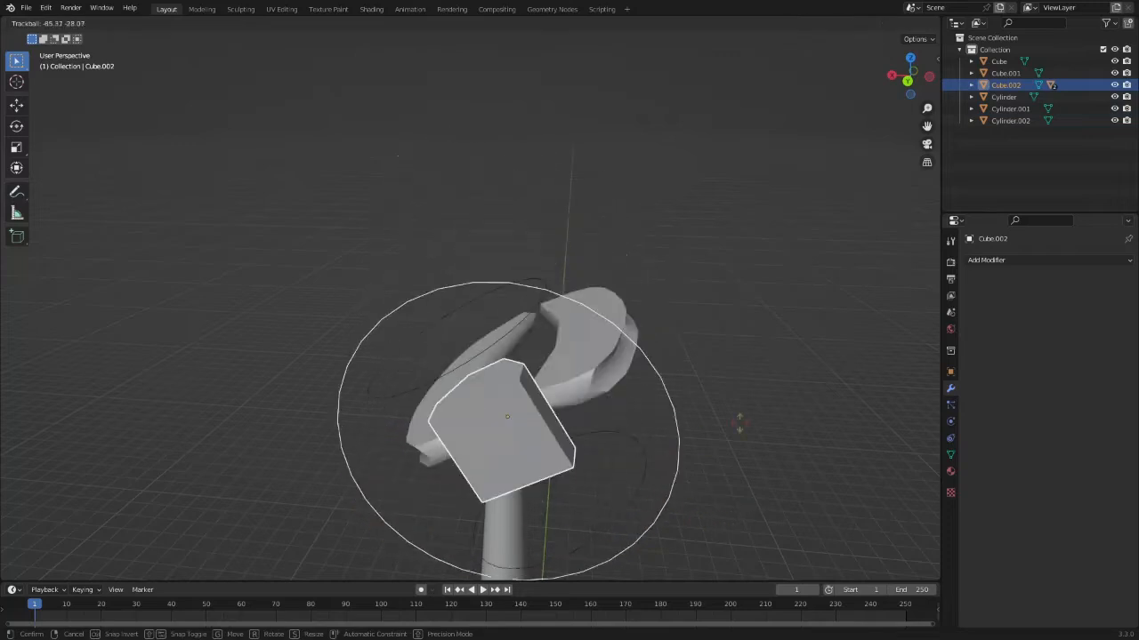
{"action": "key", "text": "Escape"}
{"action": "key", "text": "r"}
{"action": "key", "text": "Escape"}
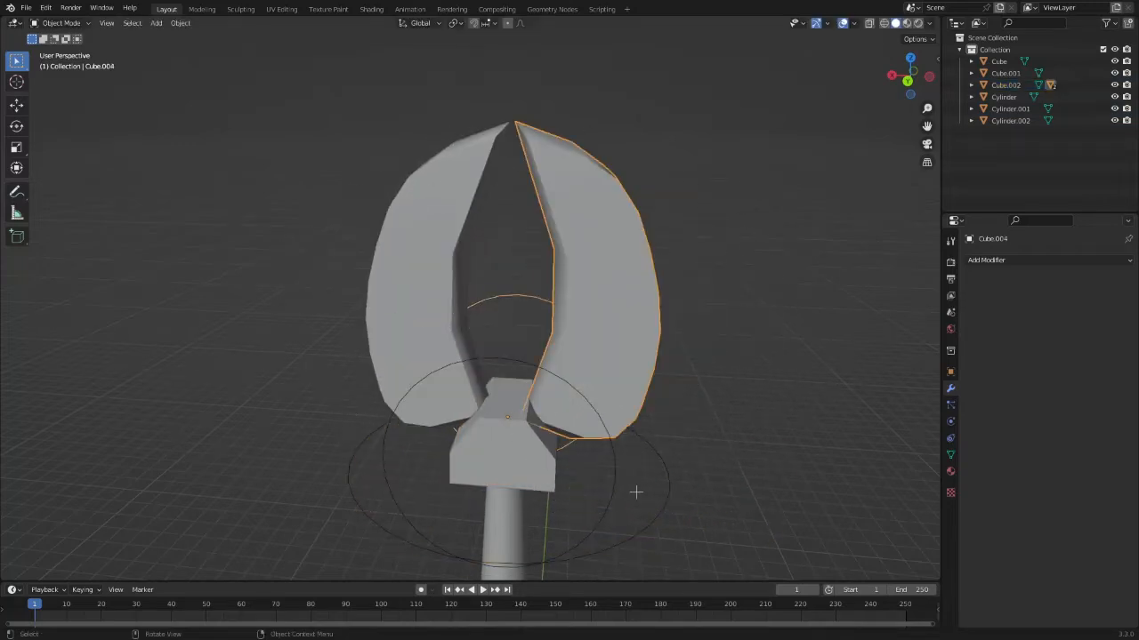
Step: Lock the claw base block's X and Y rotation in its transform properties and try rotating it
{"action": "left_click", "coordinate": [935, 58]}
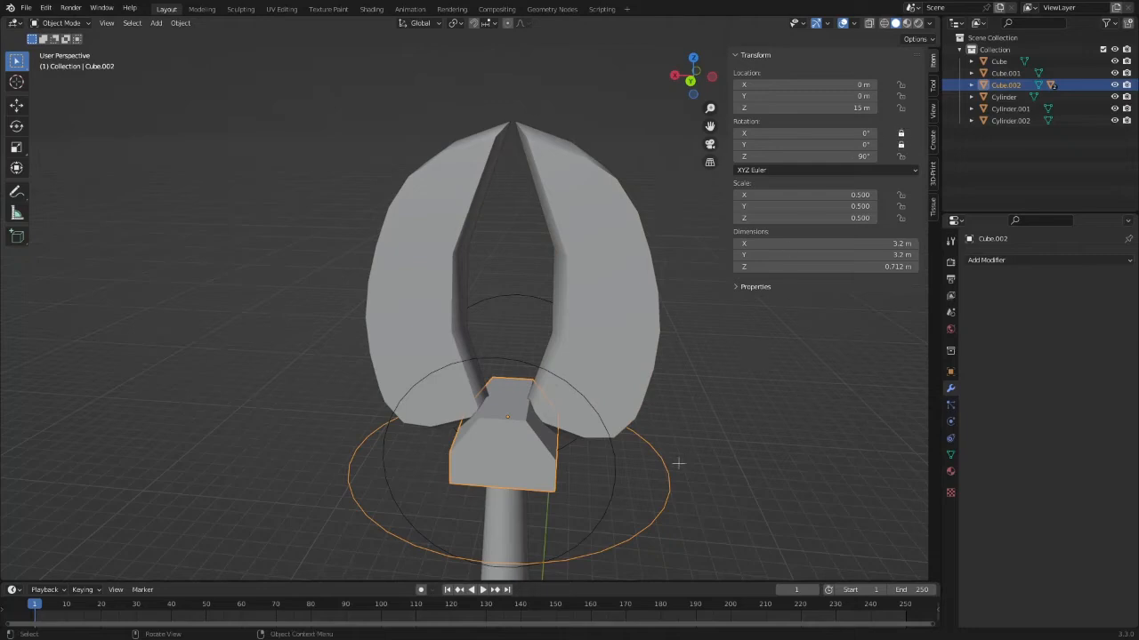
{"action": "key", "text": "r"}
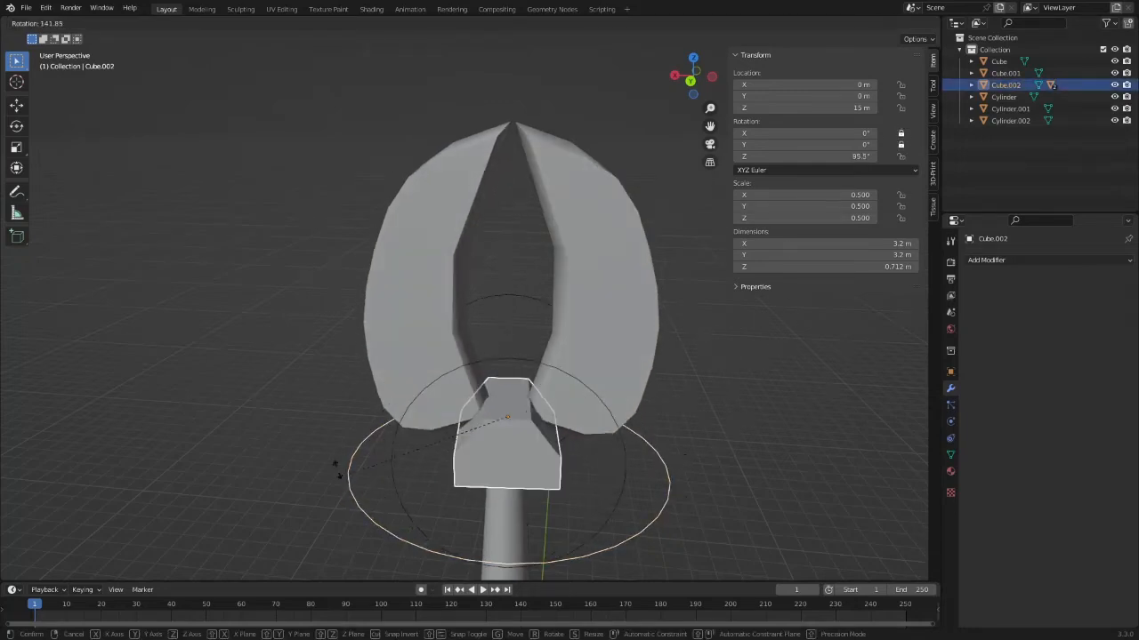
{"action": "right_click", "coordinate": [652, 415]}
{"action": "key", "text": "r"}
{"action": "key", "text": "r"}
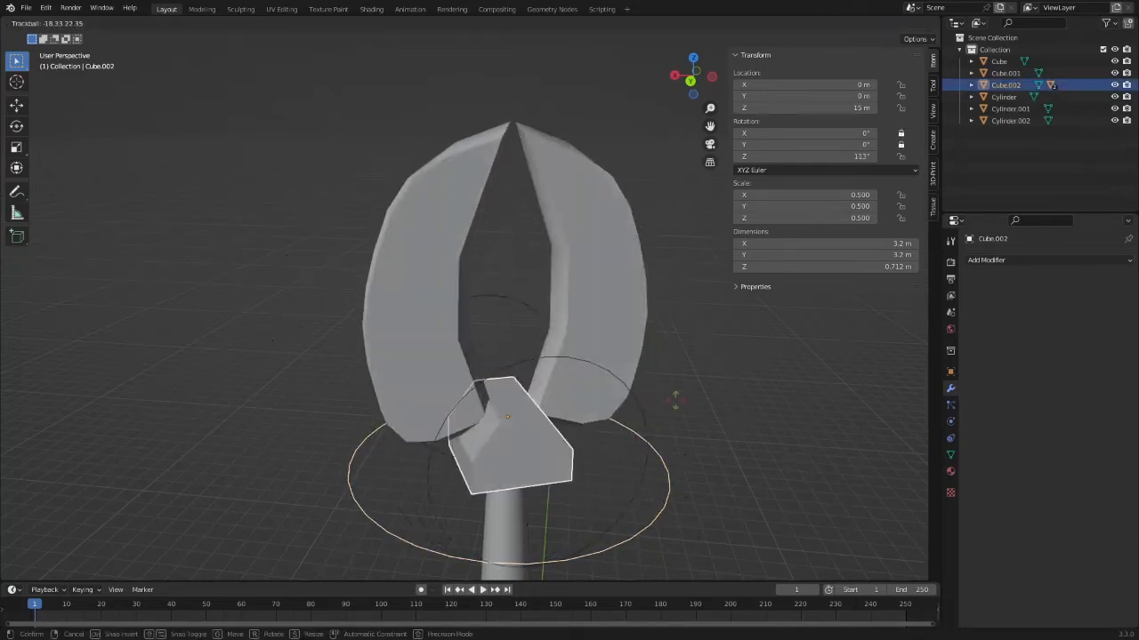
{"action": "right_click", "coordinate": [735, 483]}
Step: Try rotating the tapered upper arm segment, cancel the rotation and clear the selection
{"action": "scroll", "coordinate": [694, 472], "scroll_direction": "down", "scroll_amount": 7}
{"action": "left_click", "coordinate": [486, 428]}
{"action": "key", "text": "r"}
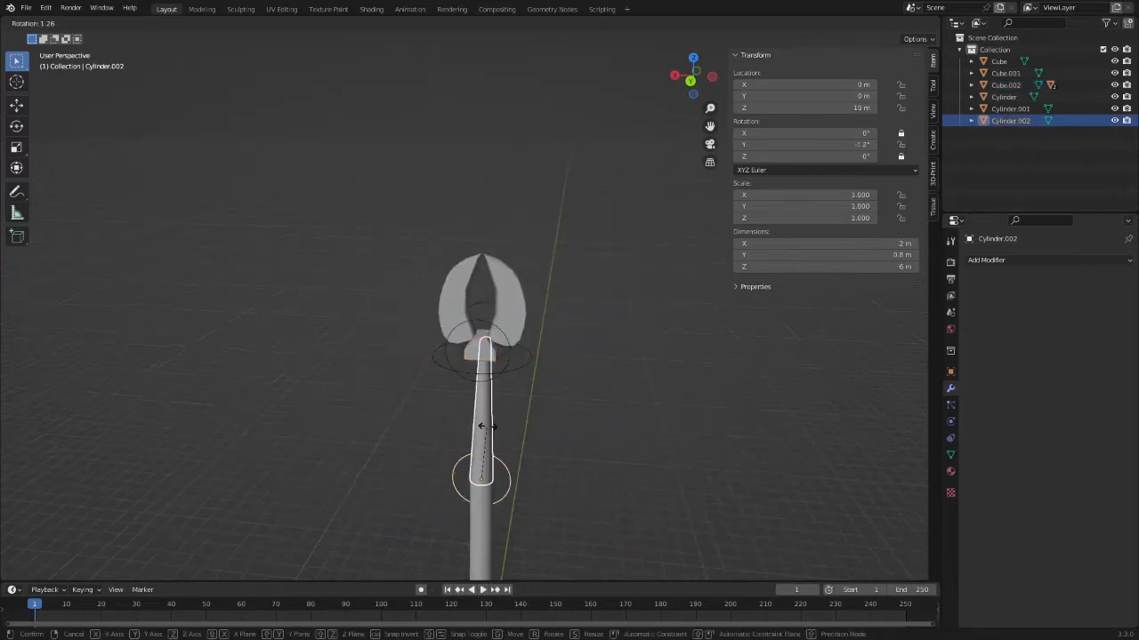
{"action": "right_click", "coordinate": [605, 424]}
{"action": "scroll", "coordinate": [614, 413], "scroll_direction": "up", "scroll_amount": 3}
{"action": "left_click", "coordinate": [617, 377]}
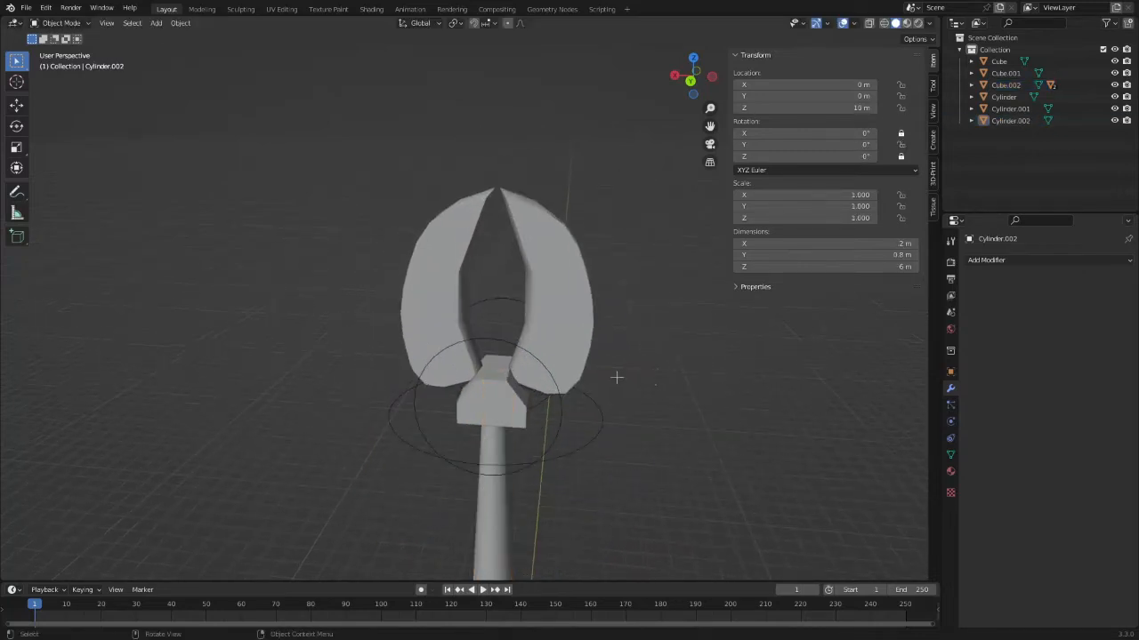
Step: Select the claw base block, hide the transform properties and test its rotation
{"action": "left_click", "coordinate": [506, 404]}
{"action": "key", "text": "n"}
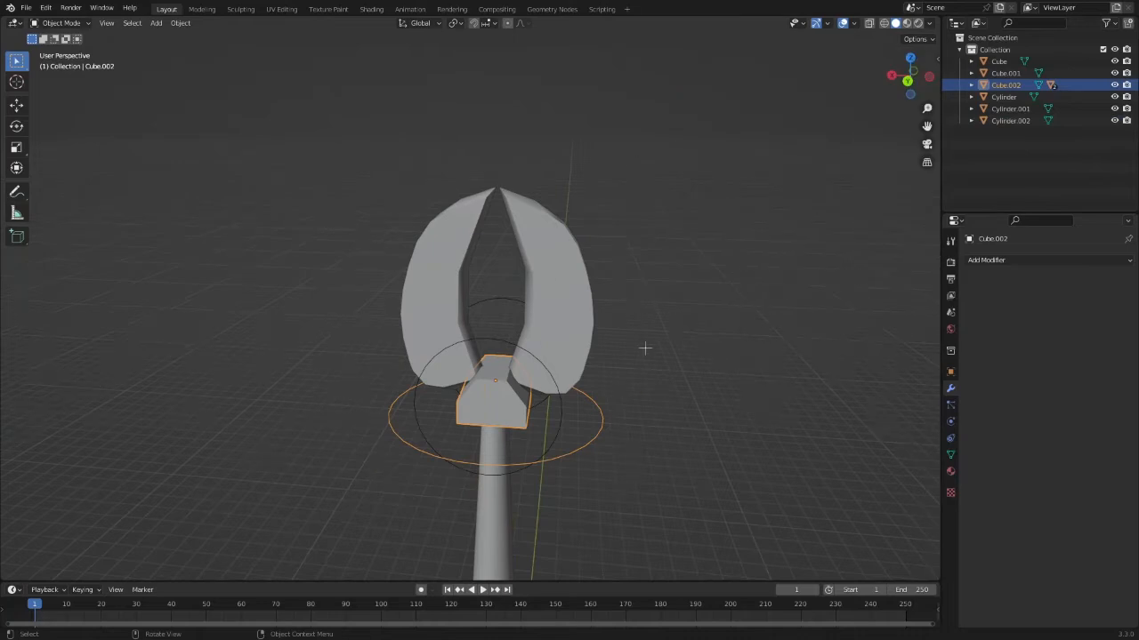
{"action": "key", "text": "r"}
{"action": "right_click", "coordinate": [767, 201]}
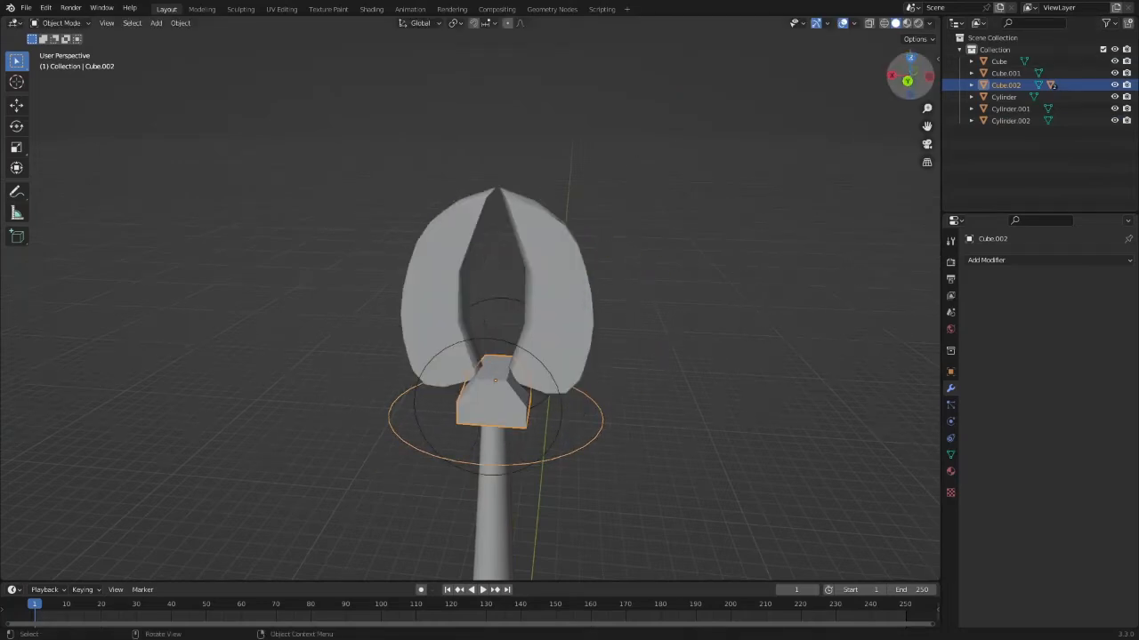
Step: Try rotating each claw finger from the turned claw base, and undo the test rotations
{"action": "middle_click_drag", "start_coordinate": [533, 169], "coordinate": [453, 133]}
{"action": "left_click", "coordinate": [569, 258]}
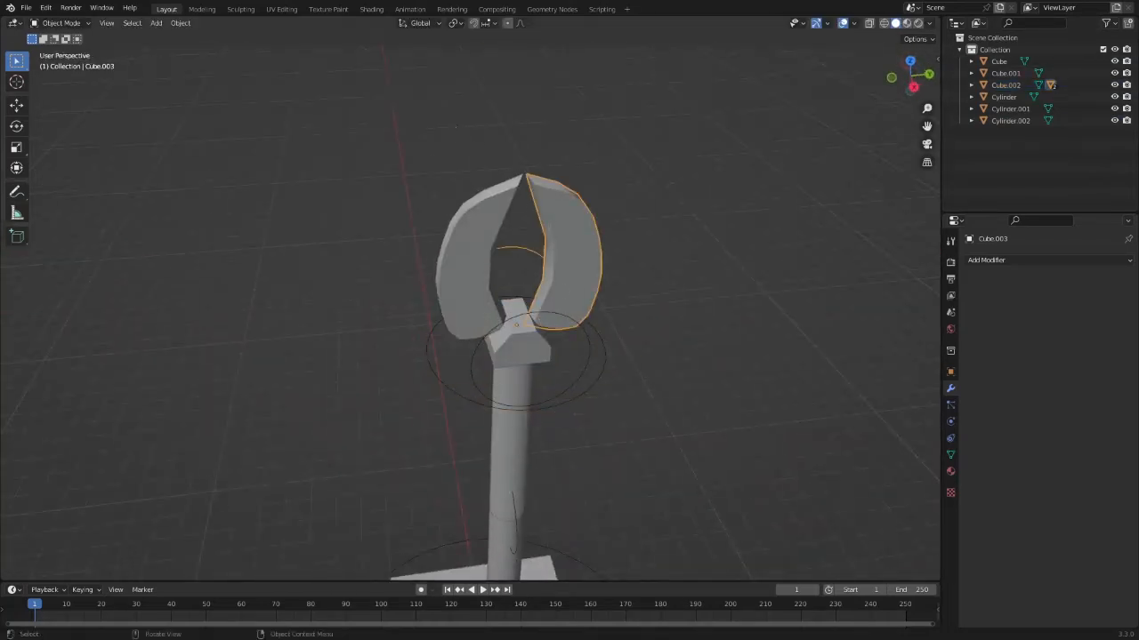
{"action": "left_click", "coordinate": [481, 267]}
{"action": "key", "text": "r"}
{"action": "right_click", "coordinate": [514, 261]}
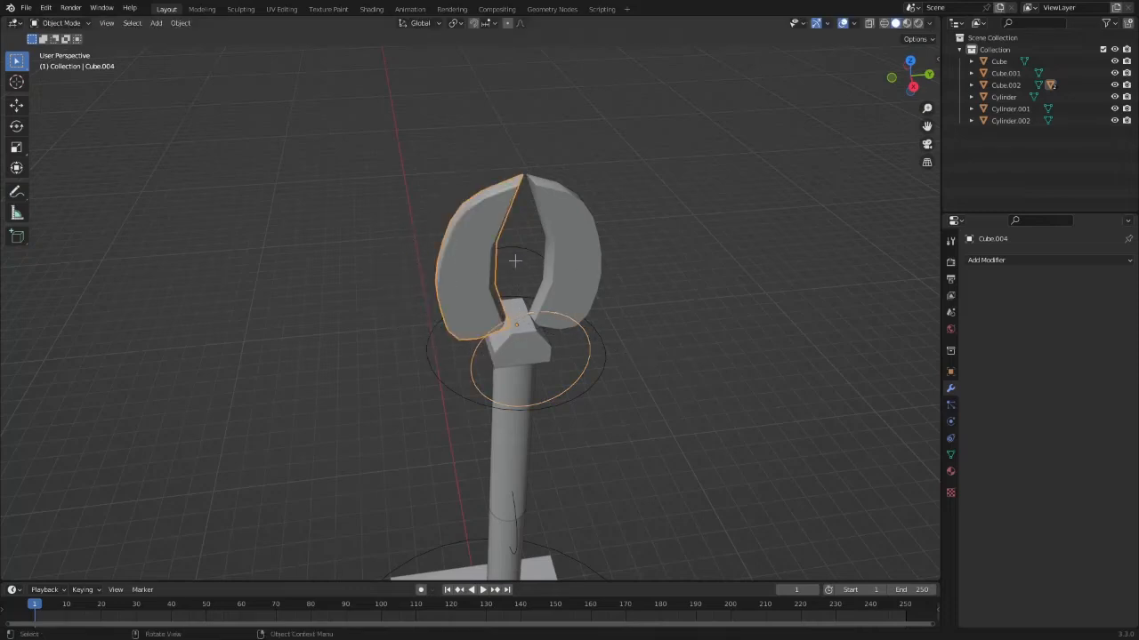
{"action": "left_click", "coordinate": [534, 249]}
{"action": "key", "text": "r"}
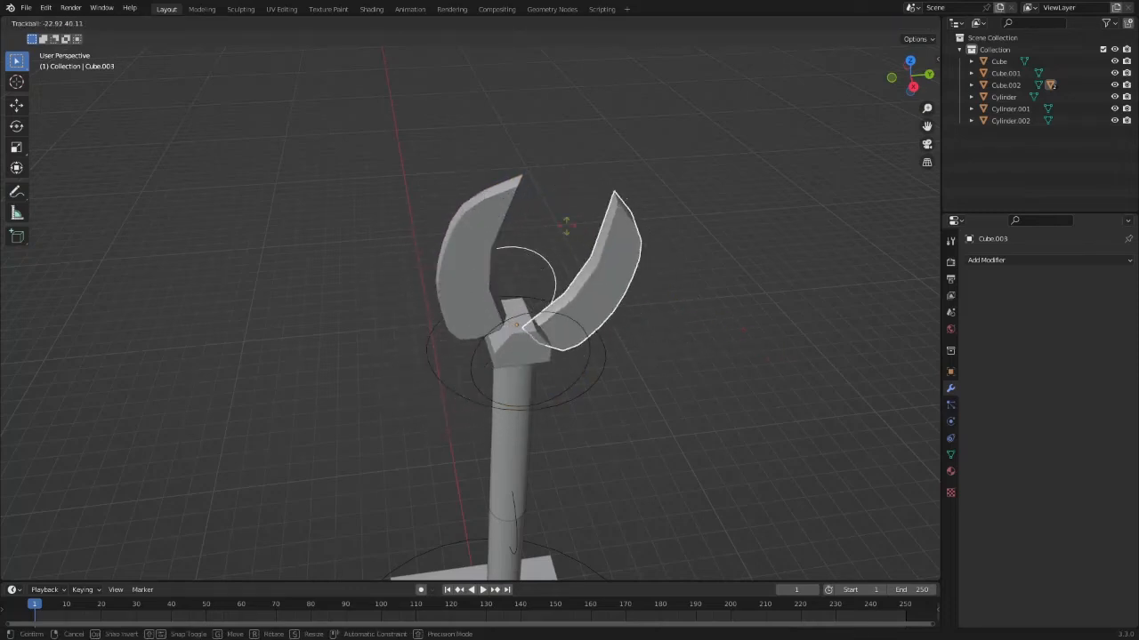
{"action": "left_click", "coordinate": [657, 262]}
{"action": "key", "text": "ctrl+z"}
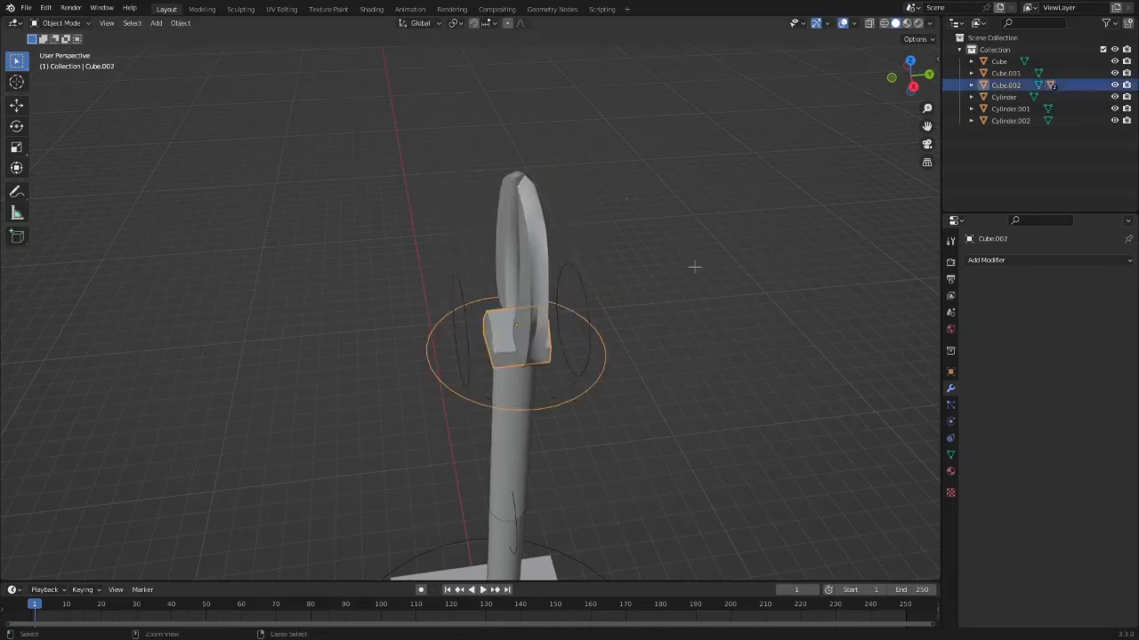
Step: Parent the claw base block to the tapered upper arm segment with Object (Keep Transform)
{"action": "middle_click_drag", "start_coordinate": [694, 266], "coordinate": [928, 109]}
{"action": "left_click", "coordinate": [550, 357]}
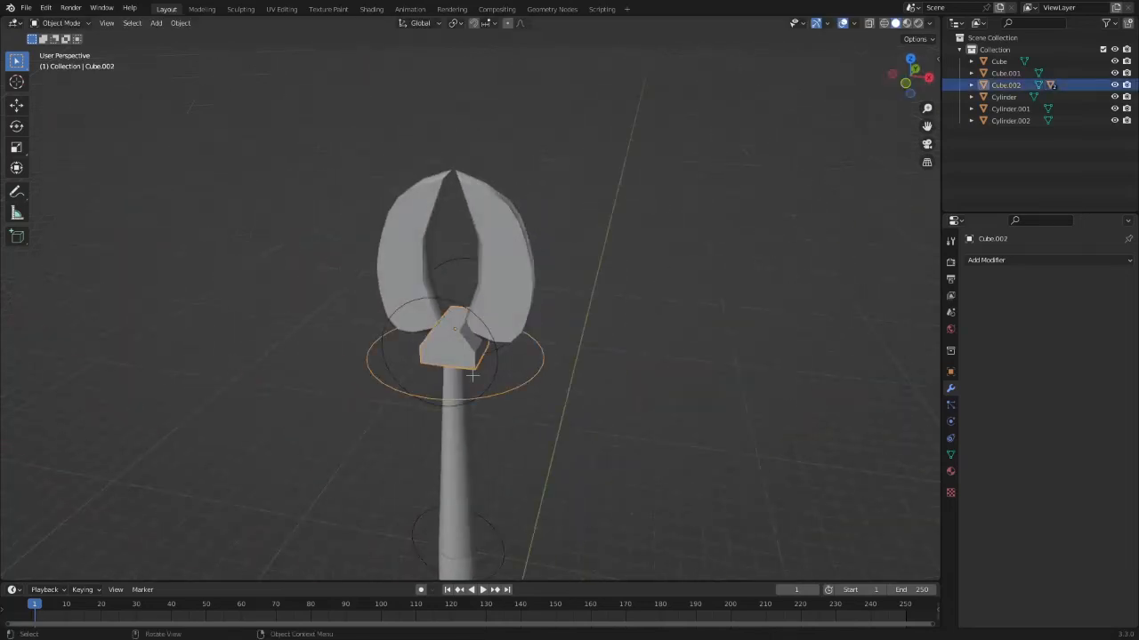
{"action": "middle_click_drag", "start_coordinate": [550, 358], "coordinate": [535, 278], "text": "shift"}
{"action": "left_click", "coordinate": [512, 299], "text": "shift"}
{"action": "left_click", "coordinate": [512, 298], "text": "shift"}
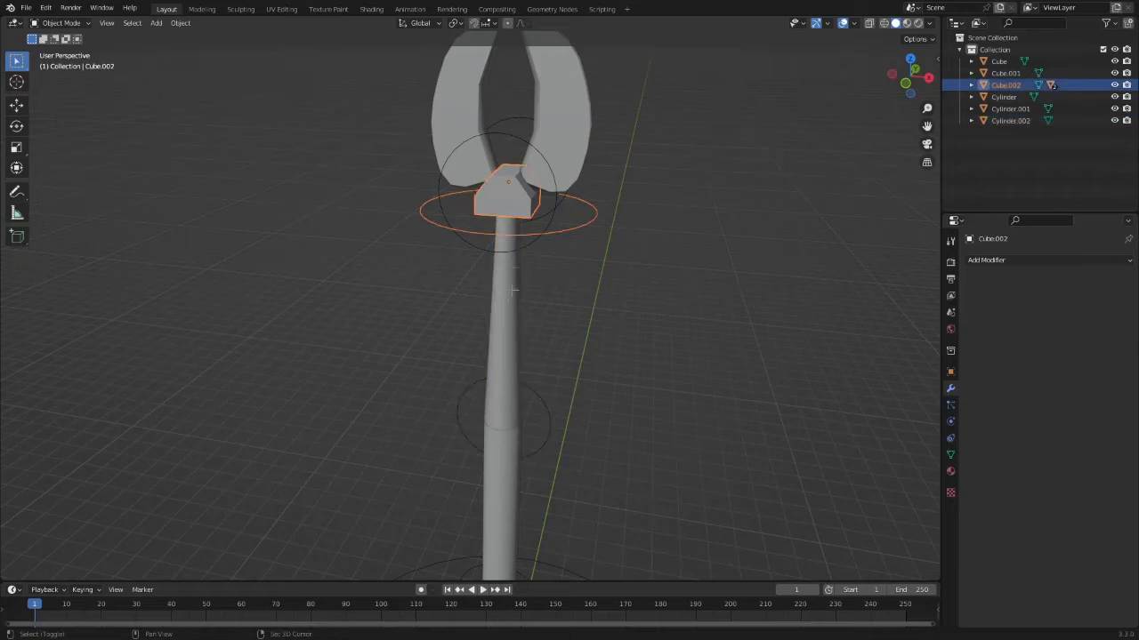
{"action": "left_click", "coordinate": [512, 299], "text": "shift"}
{"action": "key", "text": "ctrl+p"}
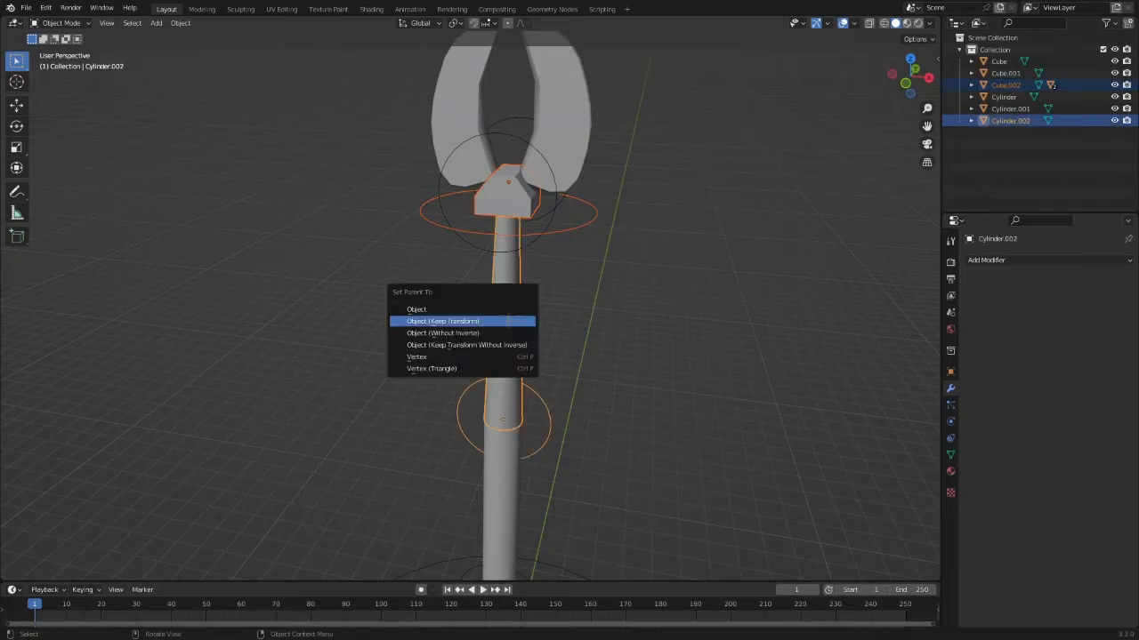
{"action": "left_click", "coordinate": [512, 321]}
Step: Parent the upper arm segment to the middle arm segment with Object (Keep Transform)
{"action": "scroll", "coordinate": [516, 336], "scroll_direction": "down", "scroll_amount": 4}
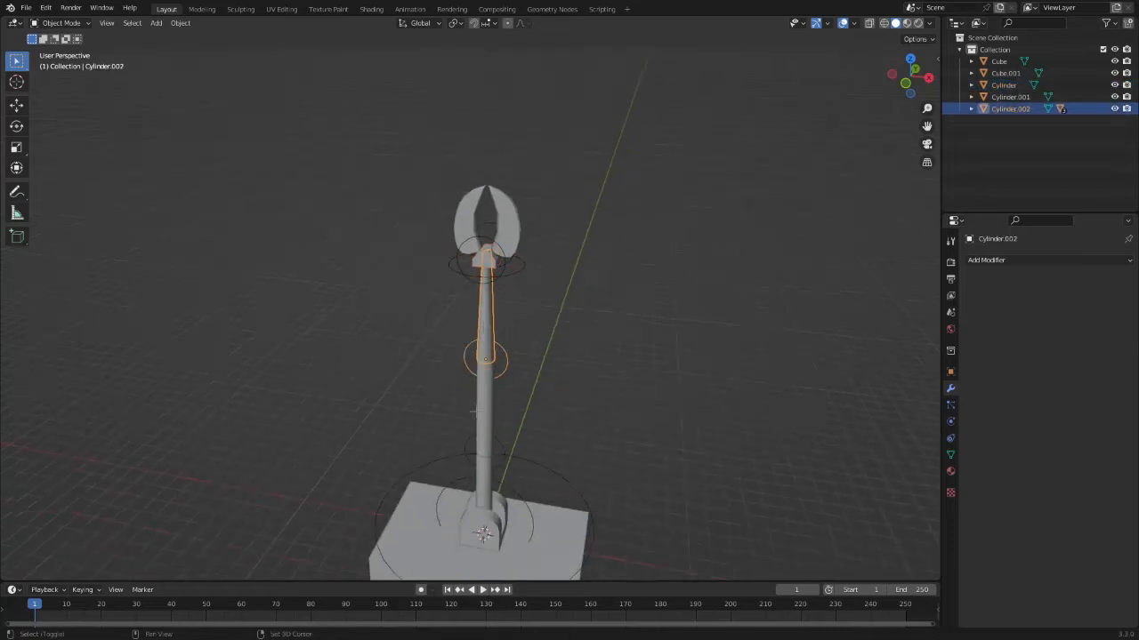
{"action": "left_click", "coordinate": [475, 412], "text": "shift"}
{"action": "key", "text": "ctrl+p"}
{"action": "left_click", "coordinate": [476, 412]}
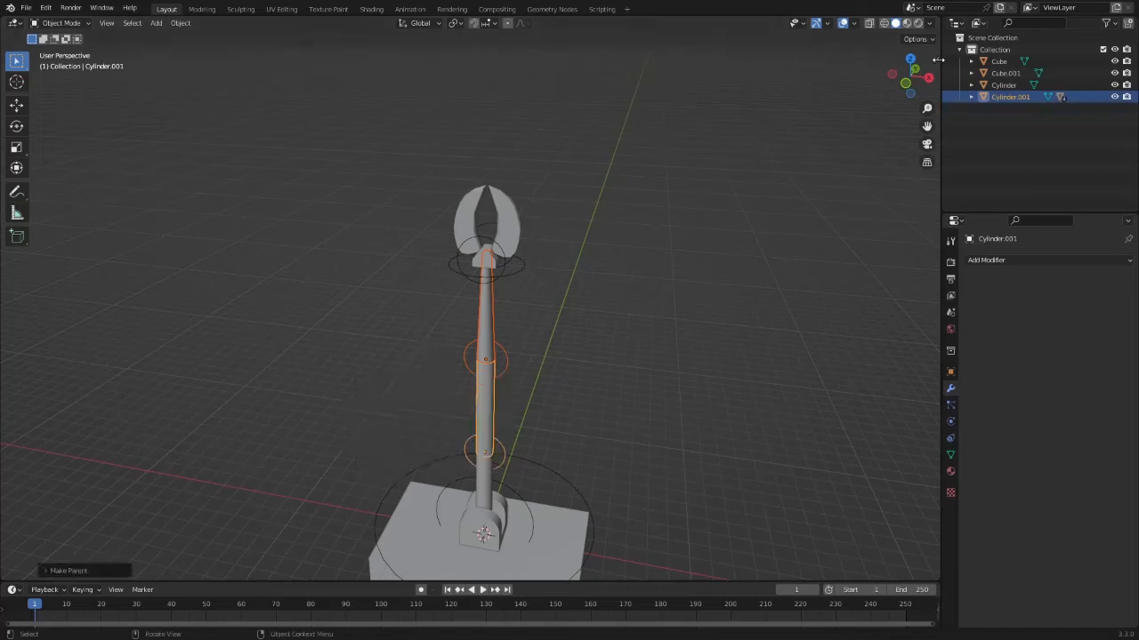
Step: Parent the middle arm segment to the lowest arm segment with Object (Keep Transform)
{"action": "left_click", "coordinate": [905, 82]}
{"action": "scroll", "coordinate": [578, 192], "scroll_direction": "up", "scroll_amount": 4}
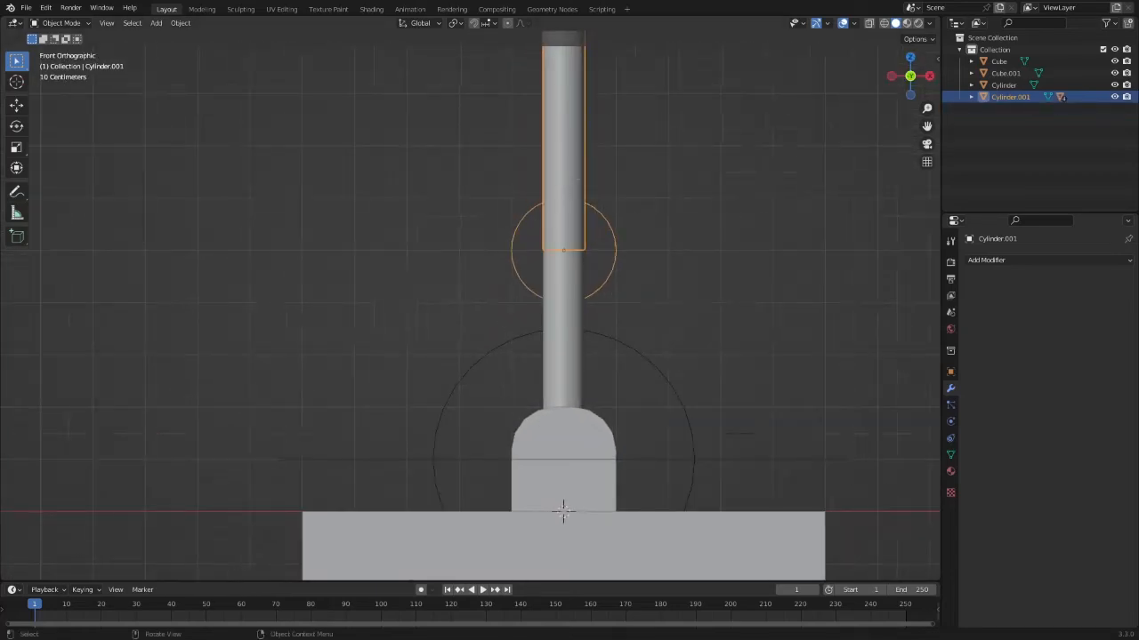
{"action": "left_click", "coordinate": [585, 347]}
{"action": "scroll", "coordinate": [585, 346], "scroll_direction": "down", "scroll_amount": 3}
{"action": "key", "text": "ctrl+p"}
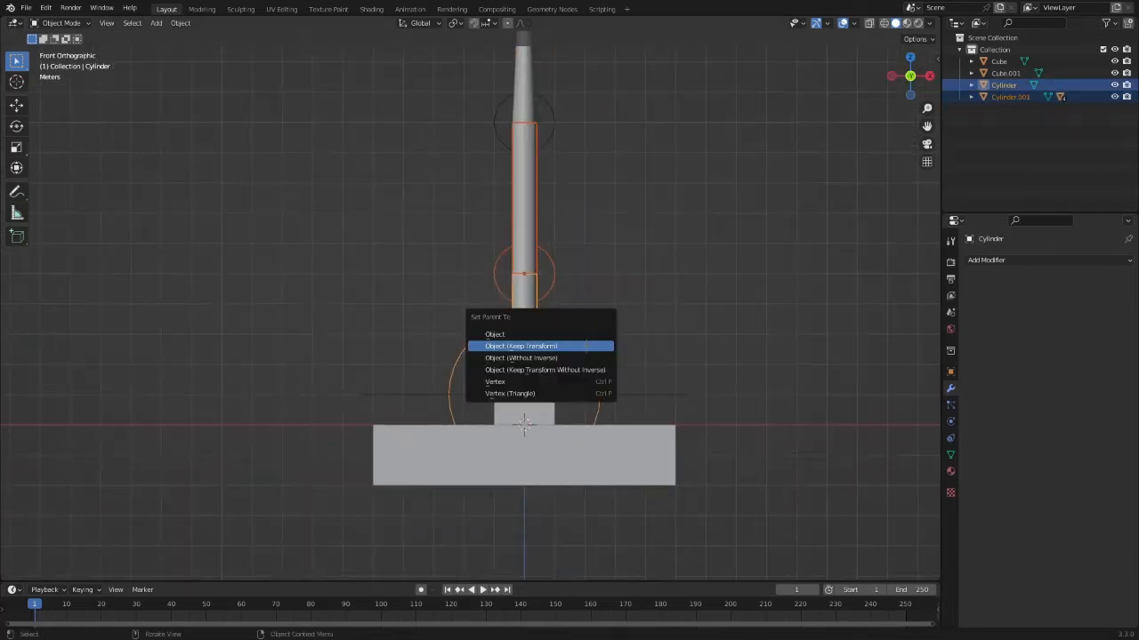
{"action": "left_click", "coordinate": [583, 346]}
Step: Parent the lowest arm segment to the base bracket with Object (Keep Transform)
{"action": "middle_click_drag", "start_coordinate": [583, 346], "coordinate": [551, 329]}
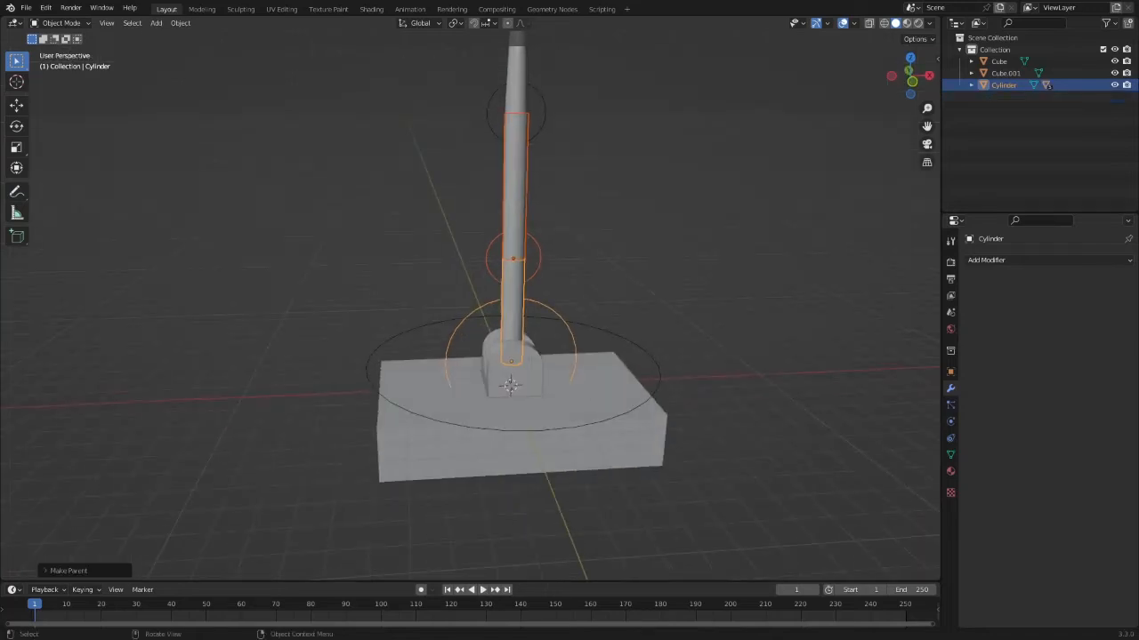
{"action": "left_click", "coordinate": [510, 384], "text": "shift"}
{"action": "key", "text": "ctrl+p"}
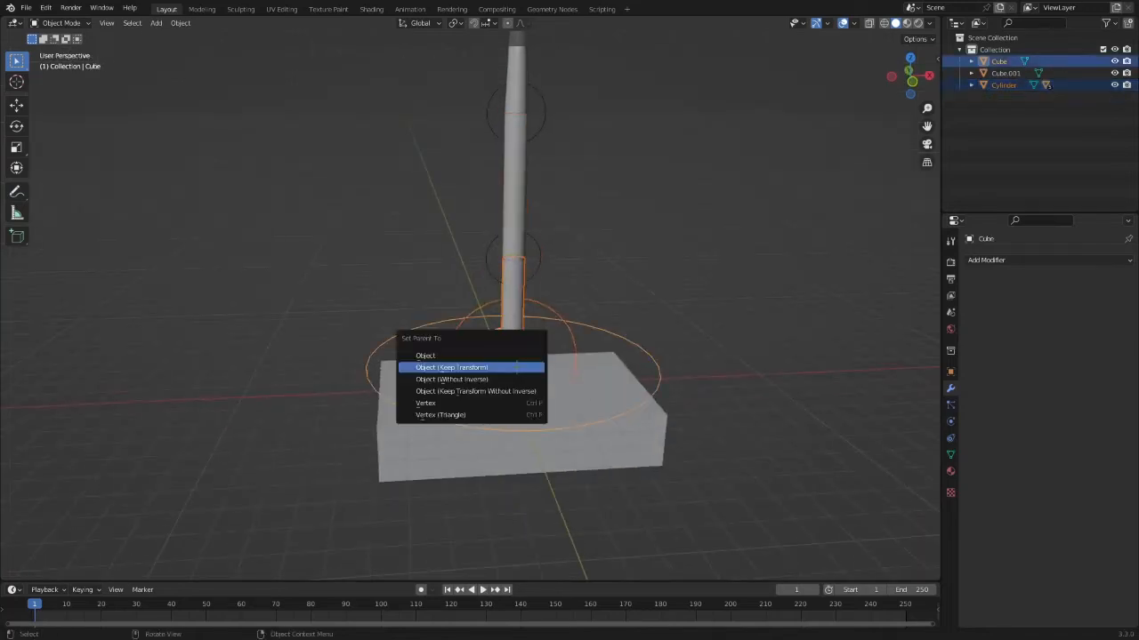
{"action": "left_click", "coordinate": [515, 367]}
Step: Parent the base bracket to the large base block with Object (Keep Transform)
{"action": "left_click", "coordinate": [547, 411], "text": "shift"}
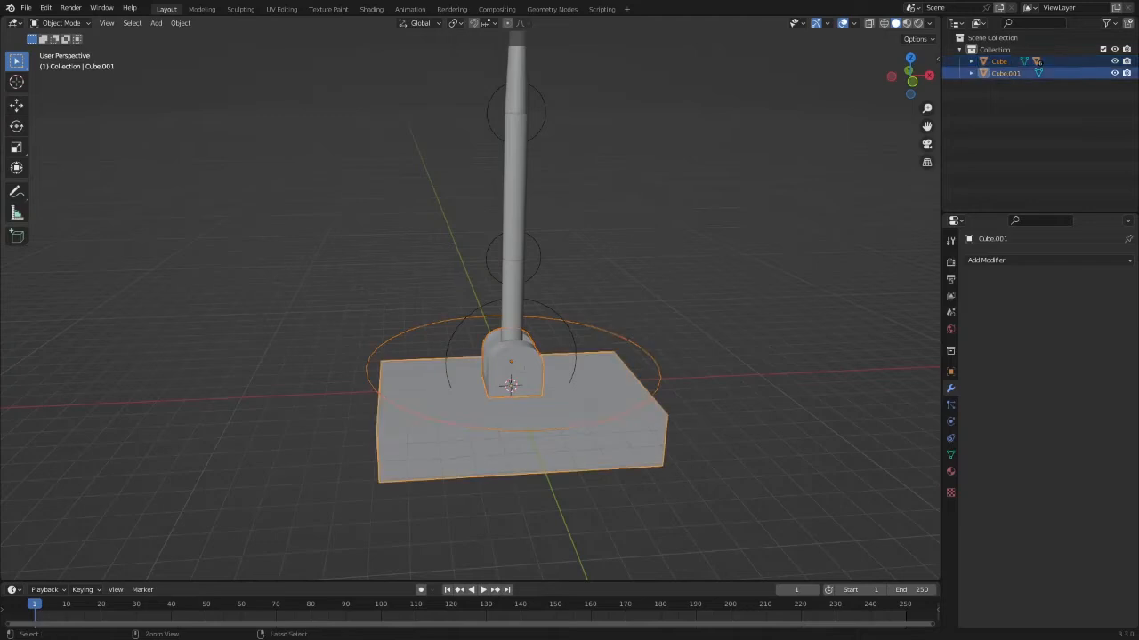
{"action": "key", "text": "ctrl+p"}
{"action": "left_click", "coordinate": [577, 406]}
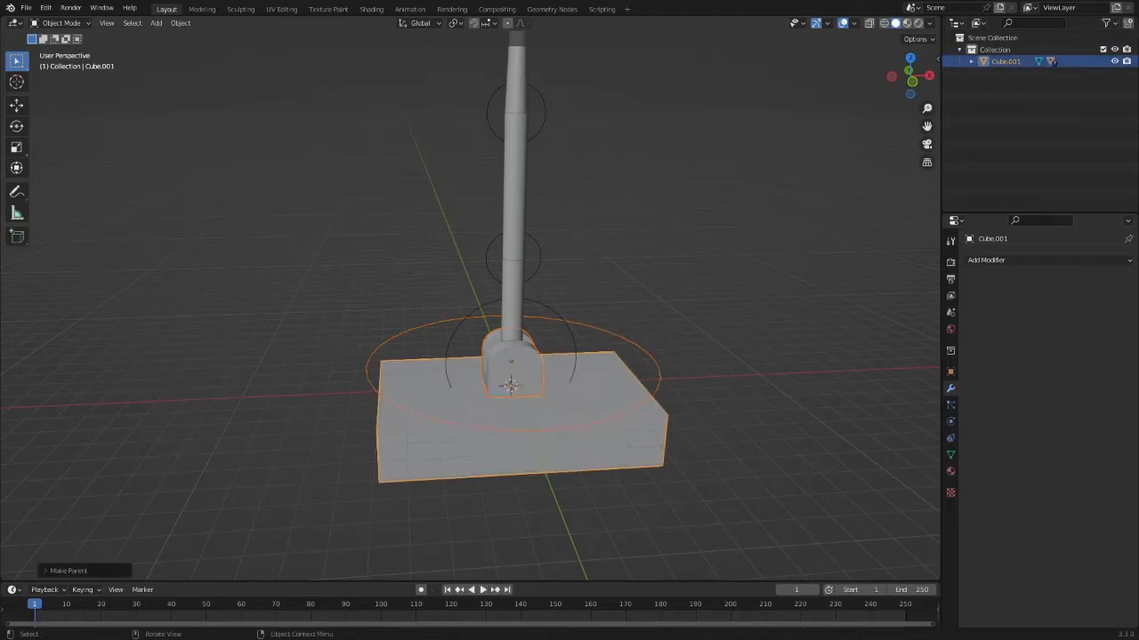
{"action": "key", "text": "r"}
{"action": "right_click", "coordinate": [625, 382]}
Step: In front view, rotate the tapered upper arm segment clockwise to bend the claw end of the arm
{"action": "scroll", "coordinate": [571, 320], "scroll_direction": "down", "scroll_amount": 2}
{"action": "scroll", "coordinate": [571, 320], "scroll_direction": "down", "scroll_amount": 1}
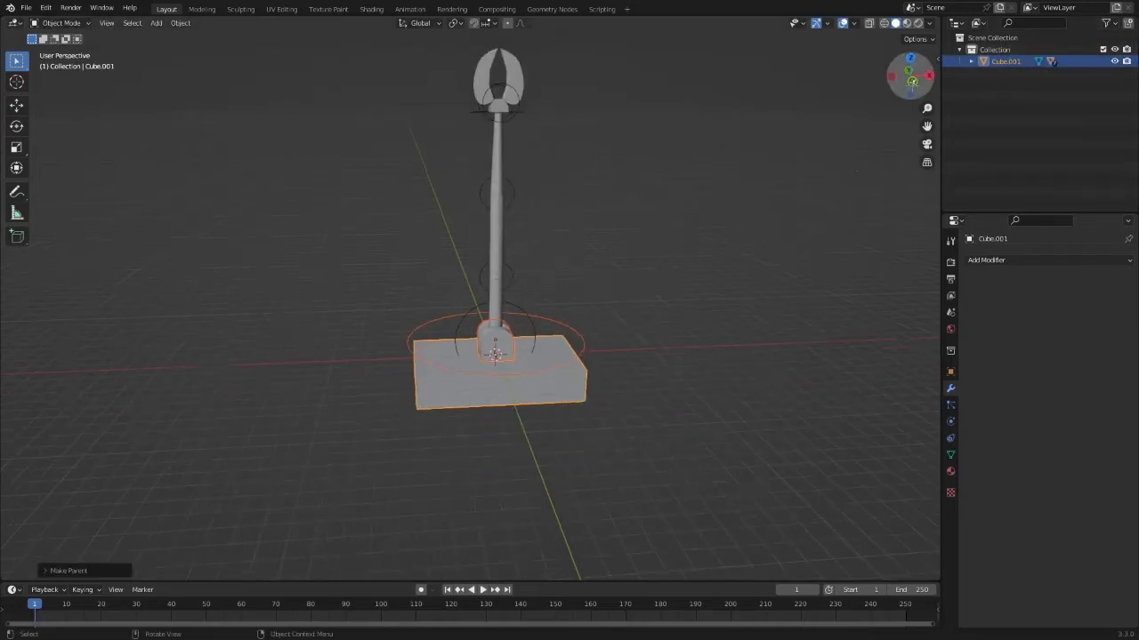
{"action": "left_click", "coordinate": [912, 81]}
{"action": "scroll", "coordinate": [536, 212], "scroll_direction": "up", "scroll_amount": 2}
{"action": "left_click", "coordinate": [554, 206]}
{"action": "middle_click_drag", "start_coordinate": [544, 234], "coordinate": [531, 297], "text": "shift"}
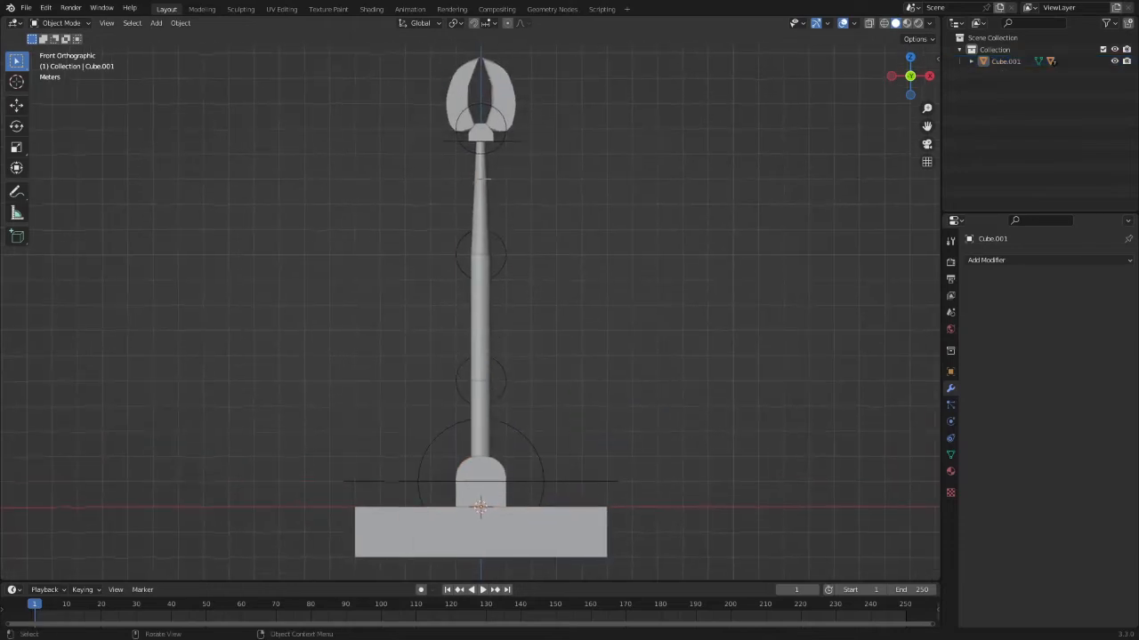
{"action": "left_click", "coordinate": [481, 205]}
{"action": "key", "text": "r"}
{"action": "left_click", "coordinate": [544, 251]}
Step: Rotate the middle arm segment clockwise and tilt the lowest arm segment counterclockwise to test the parent chain
{"action": "left_click", "coordinate": [480, 316]}
{"action": "key", "text": "r"}
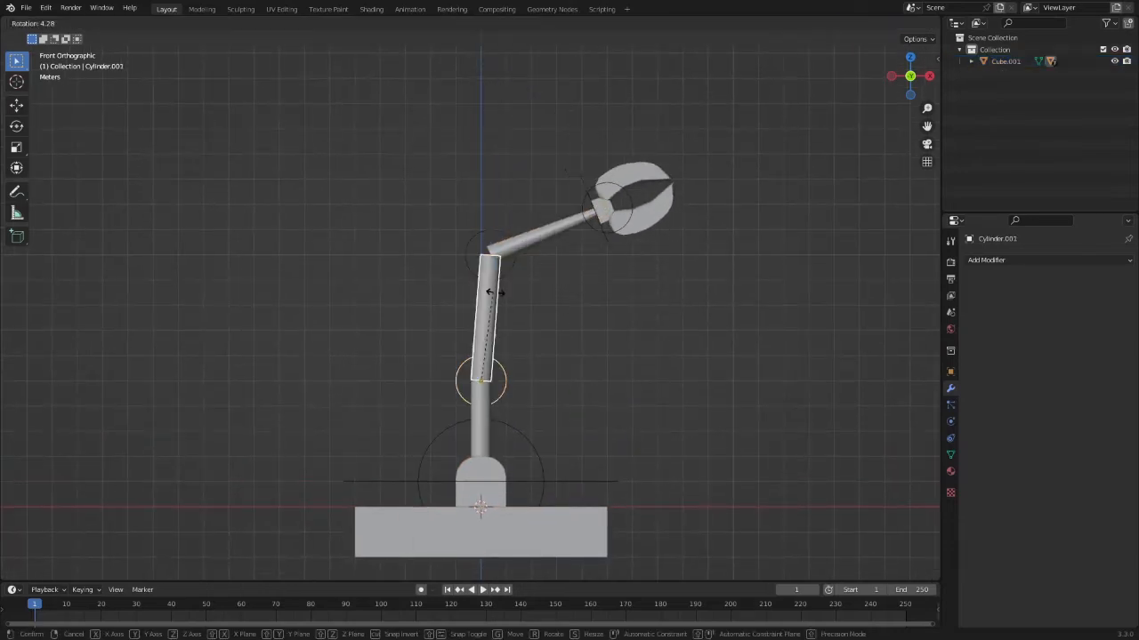
{"action": "left_click", "coordinate": [526, 352]}
{"action": "left_click", "coordinate": [476, 412]}
{"action": "key", "text": "r"}
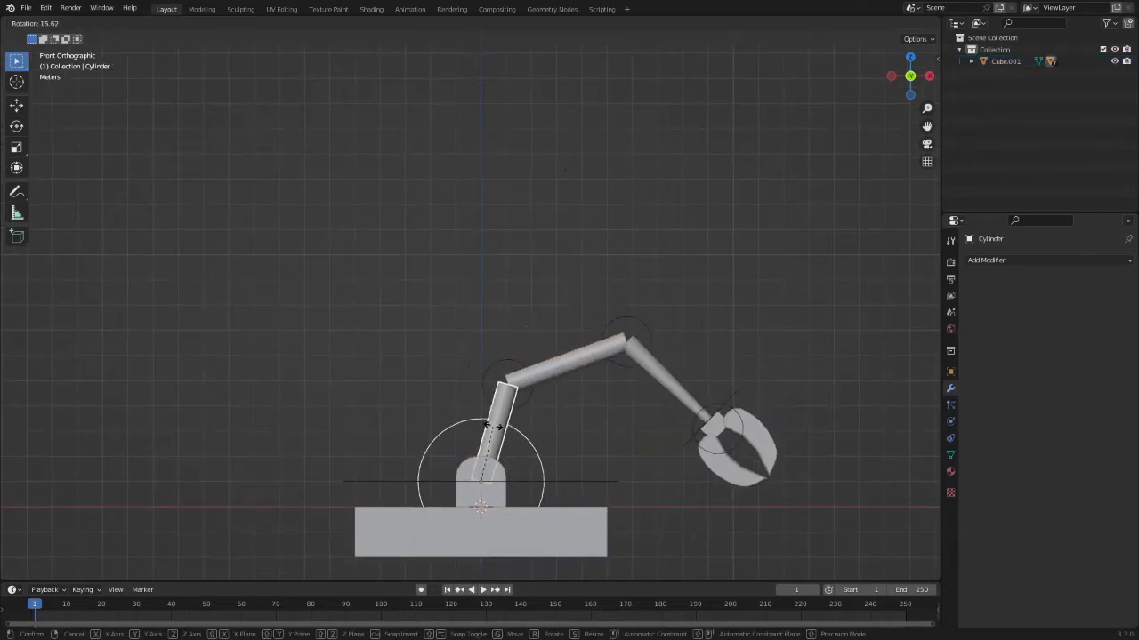
{"action": "left_click", "coordinate": [679, 334]}
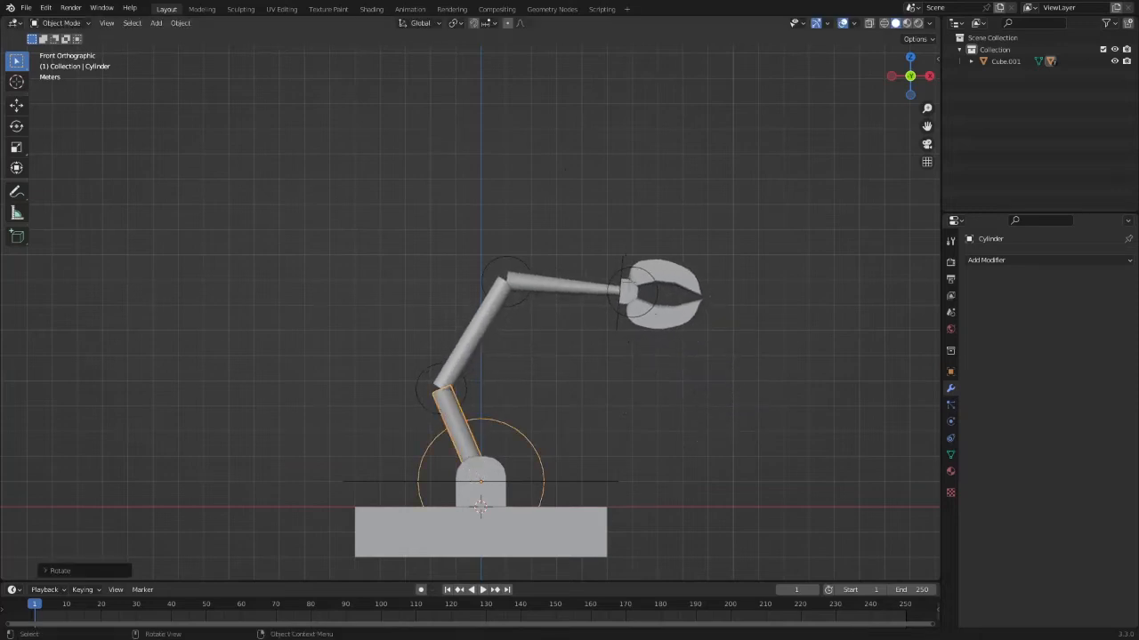
Step: Rotate both claw fingers outward from the claw base to open the claw
{"action": "left_click", "coordinate": [659, 276]}
{"action": "key", "text": "r"}
{"action": "left_click", "coordinate": [678, 301]}
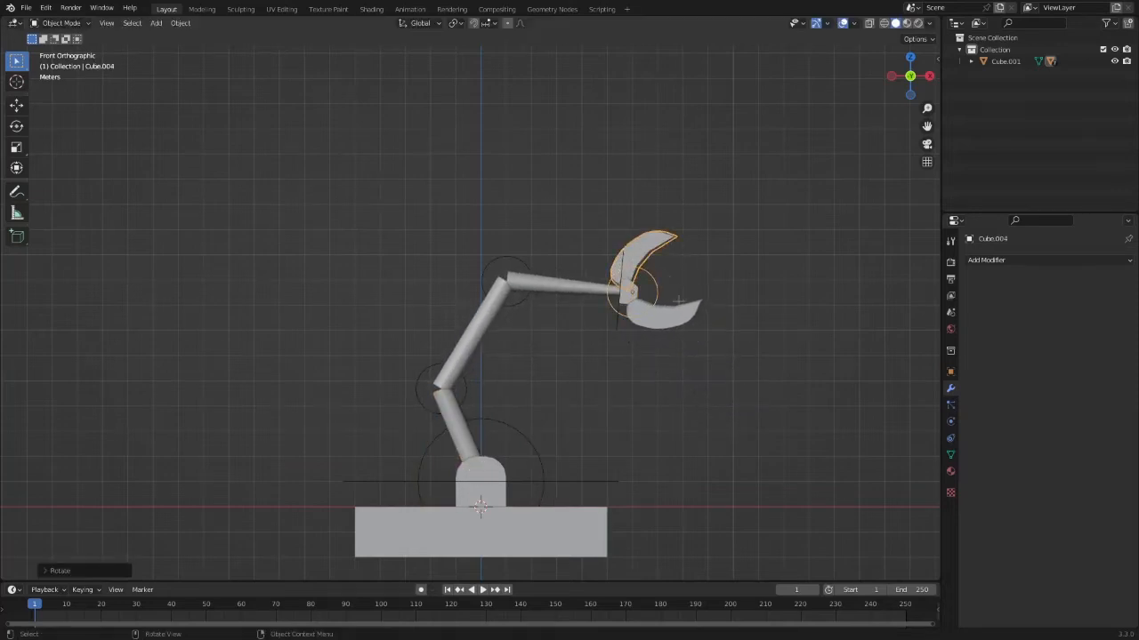
{"action": "left_click", "coordinate": [678, 304]}
{"action": "key", "text": "r"}
{"action": "left_click", "coordinate": [610, 299]}
Step: Rotate the tapered upper segment and the middle segment clockwise to lower the open claw toward the base
{"action": "key", "text": "r"}
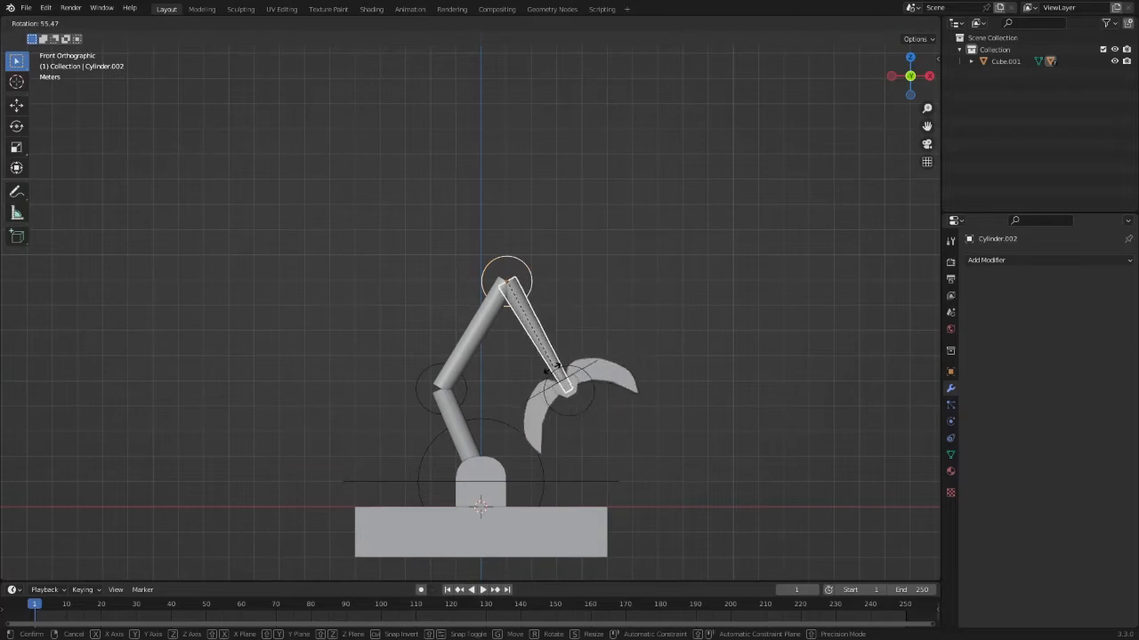
{"action": "left_click", "coordinate": [587, 351]}
{"action": "left_click", "coordinate": [476, 320]}
{"action": "key", "text": "r"}
{"action": "left_click", "coordinate": [512, 344]}
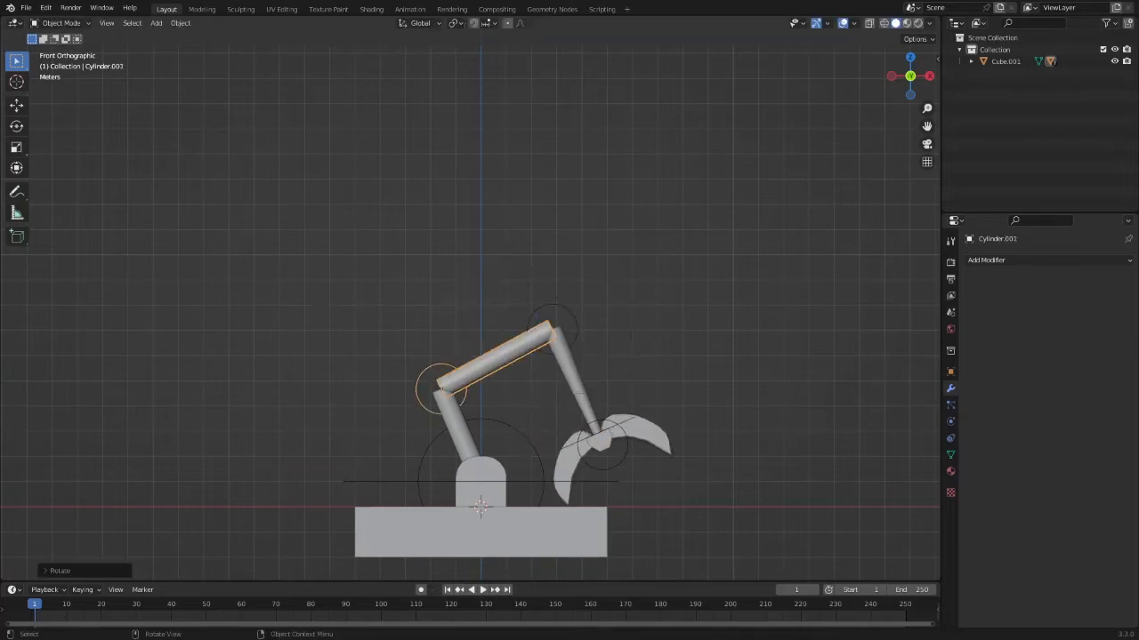
Step: Adjust the tapered upper segment's angle and swing the lowest arm segment clockwise so the claw reaches beyond the base block
{"action": "left_click", "coordinate": [582, 375]}
{"action": "key", "text": "r"}
{"action": "left_click", "coordinate": [613, 356]}
{"action": "left_click", "coordinate": [451, 412]}
{"action": "key", "text": "r"}
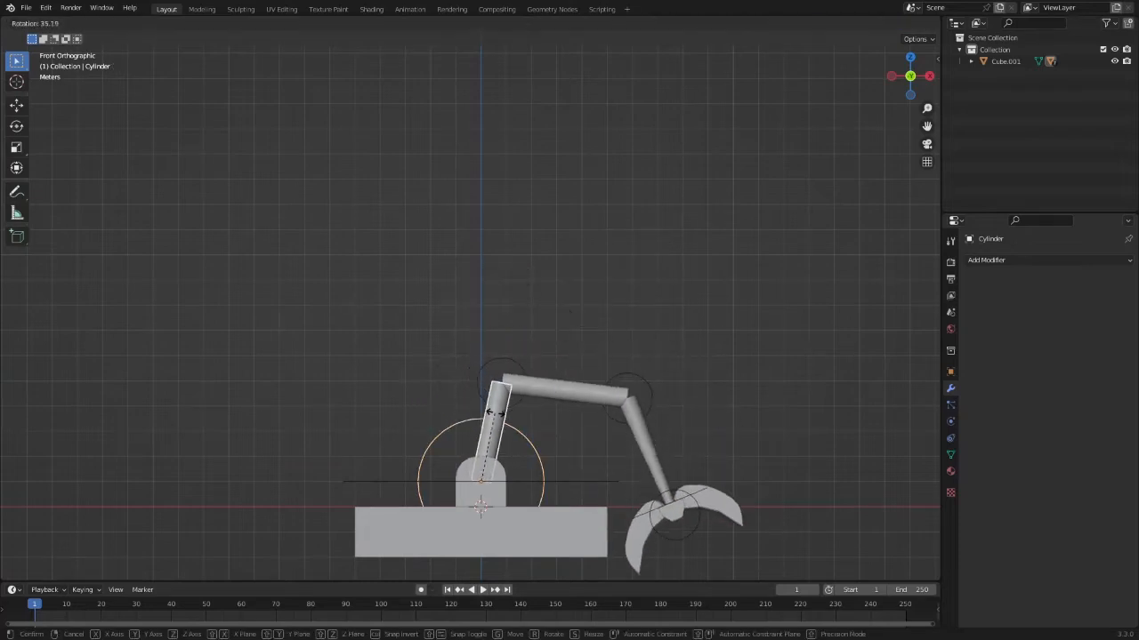
{"action": "left_click", "coordinate": [662, 439]}
Step: Rotate both claw fingers inward to close the claw beside the base block
{"action": "left_click", "coordinate": [687, 514]}
{"action": "key", "text": "r"}
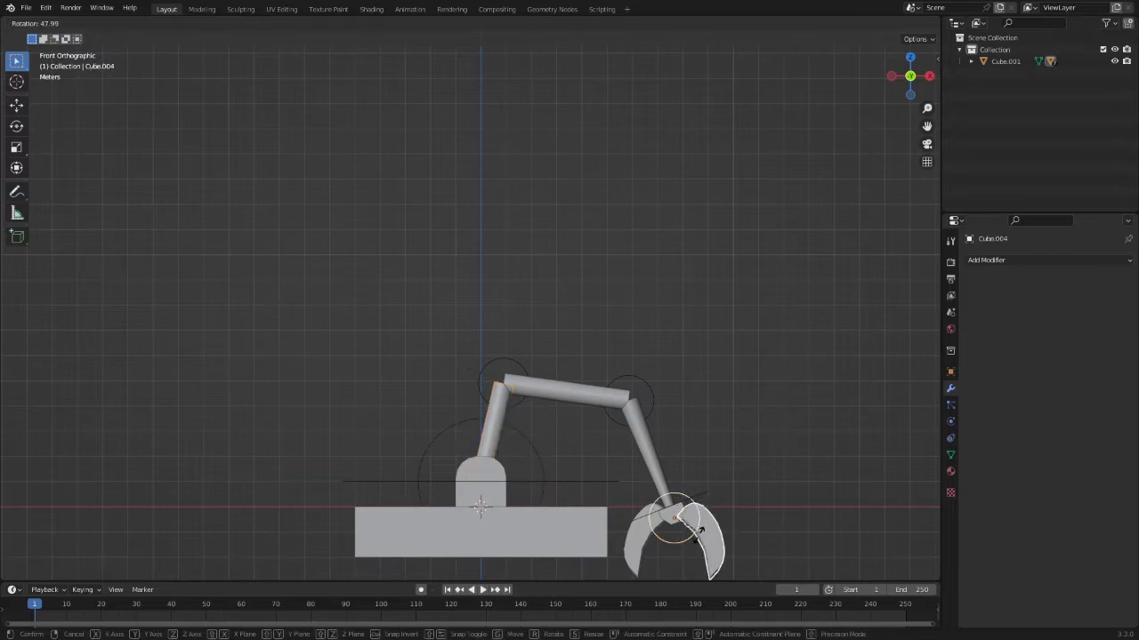
{"action": "left_click", "coordinate": [692, 540]}
{"action": "left_click", "coordinate": [665, 544]}
{"action": "key", "text": "r"}
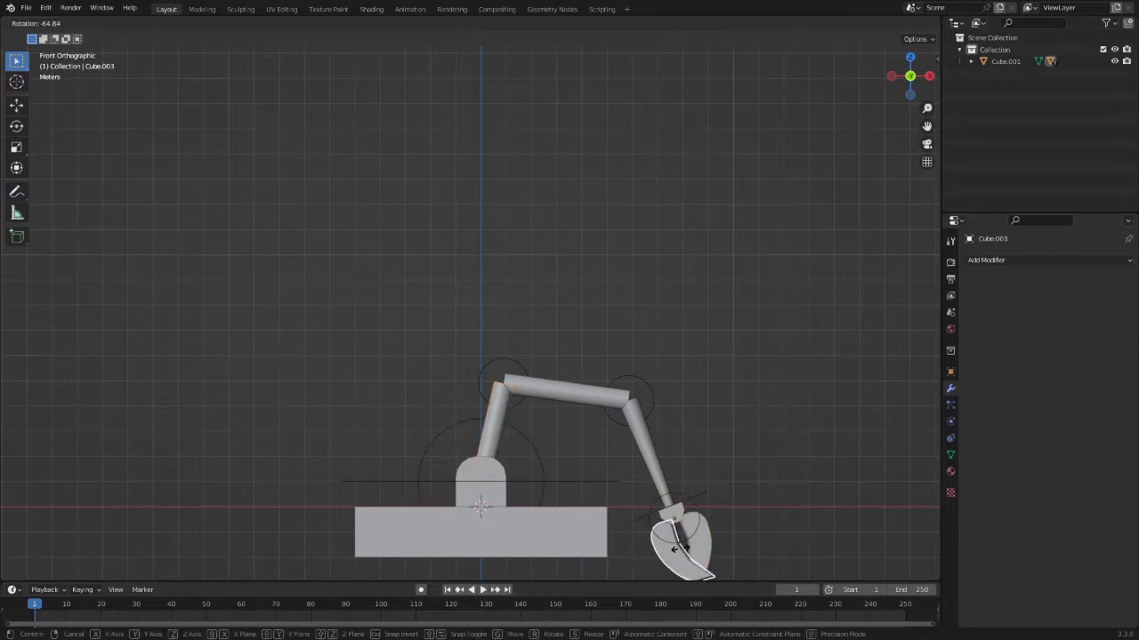
{"action": "left_click", "coordinate": [673, 549]}
Step: Rotate the tapered upper segment and the middle segment counterclockwise to lift the closed claw above the base
{"action": "left_click", "coordinate": [632, 405]}
{"action": "key", "text": "r"}
{"action": "left_click", "coordinate": [745, 413]}
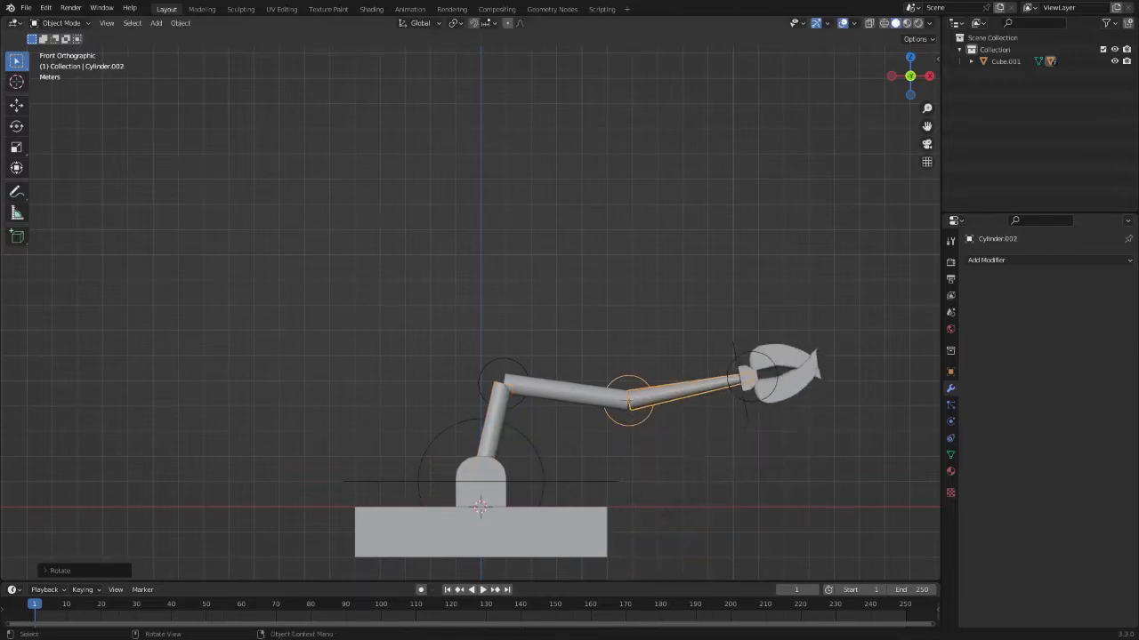
{"action": "left_click", "coordinate": [587, 396]}
{"action": "key", "text": "r"}
{"action": "left_click", "coordinate": [500, 355]}
Step: Adjust the lowest segment's tilt and rotate the tapered upper segment so that it points straight up
{"action": "left_click", "coordinate": [491, 418]}
{"action": "key", "text": "r"}
{"action": "left_click", "coordinate": [463, 418]}
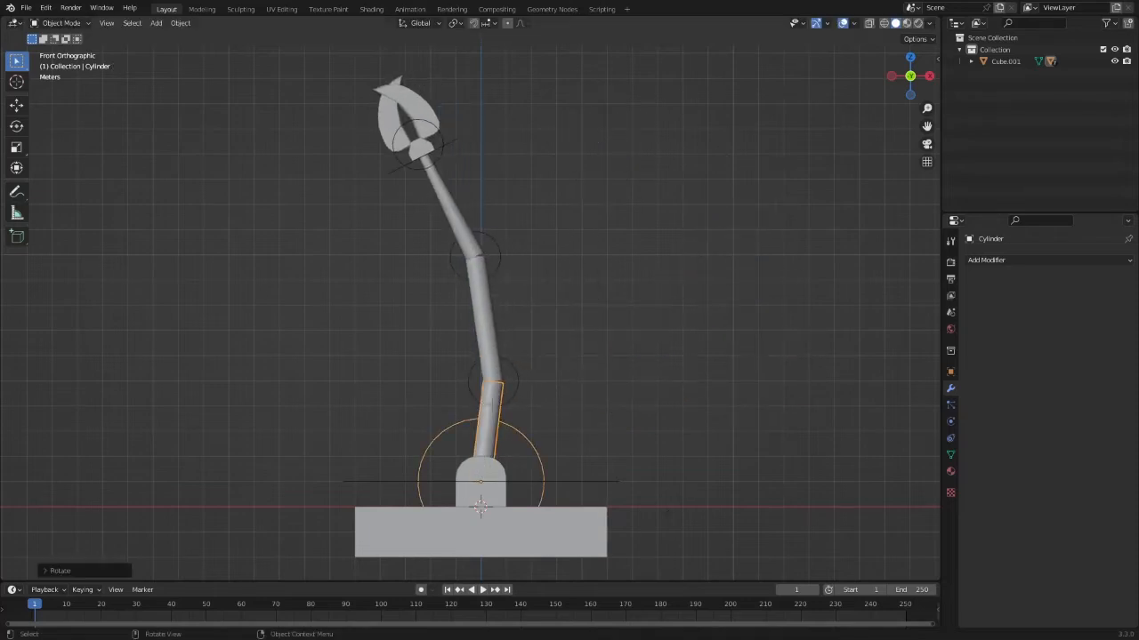
{"action": "left_click", "coordinate": [456, 206]}
{"action": "key", "text": "r"}
{"action": "left_click", "coordinate": [533, 420]}
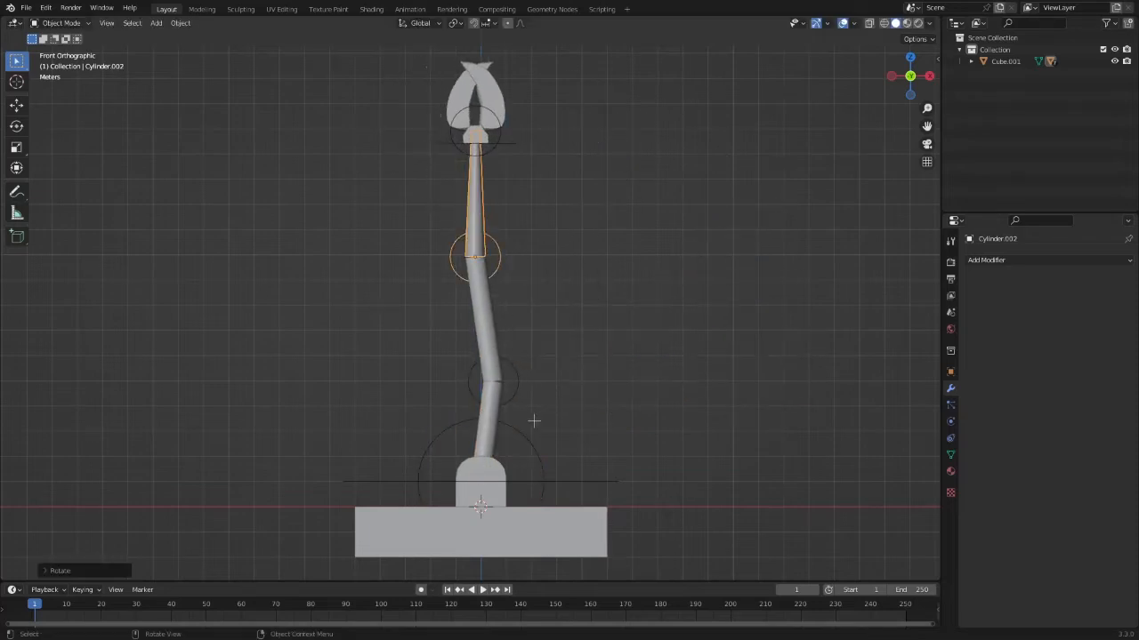
Step: Turn the base bracket with a trackball rotation and try a trackball rotation on the middle arm segment
{"action": "left_click", "coordinate": [583, 478]}
{"action": "key", "text": "r"}
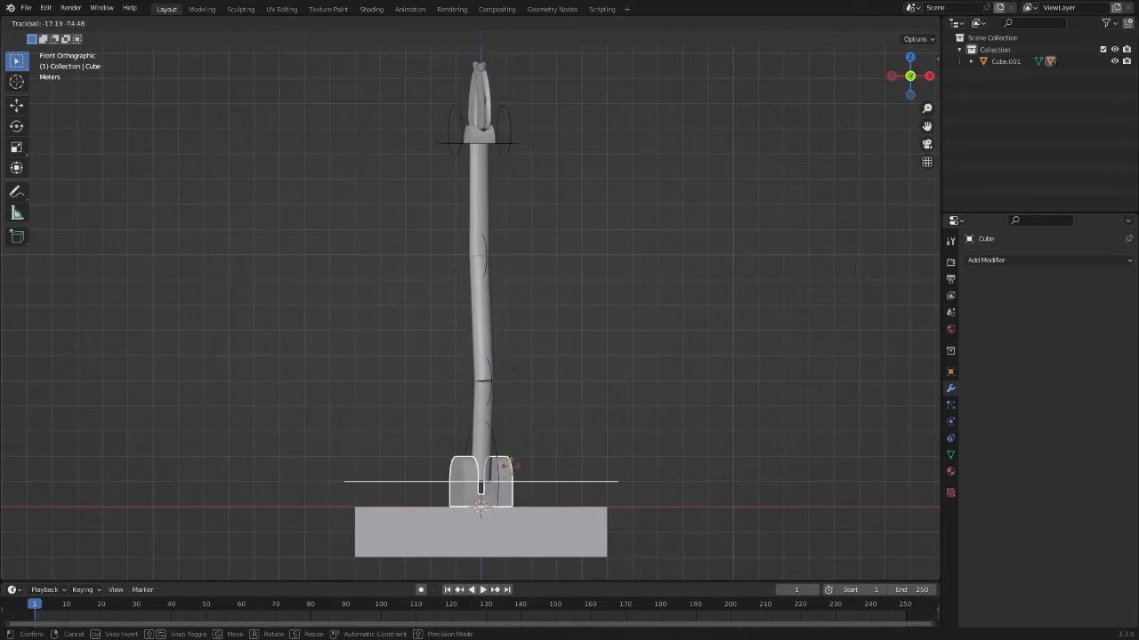
{"action": "left_click", "coordinate": [554, 466]}
{"action": "left_click", "coordinate": [481, 347]}
{"action": "key", "text": "r"}
{"action": "key", "text": "r"}
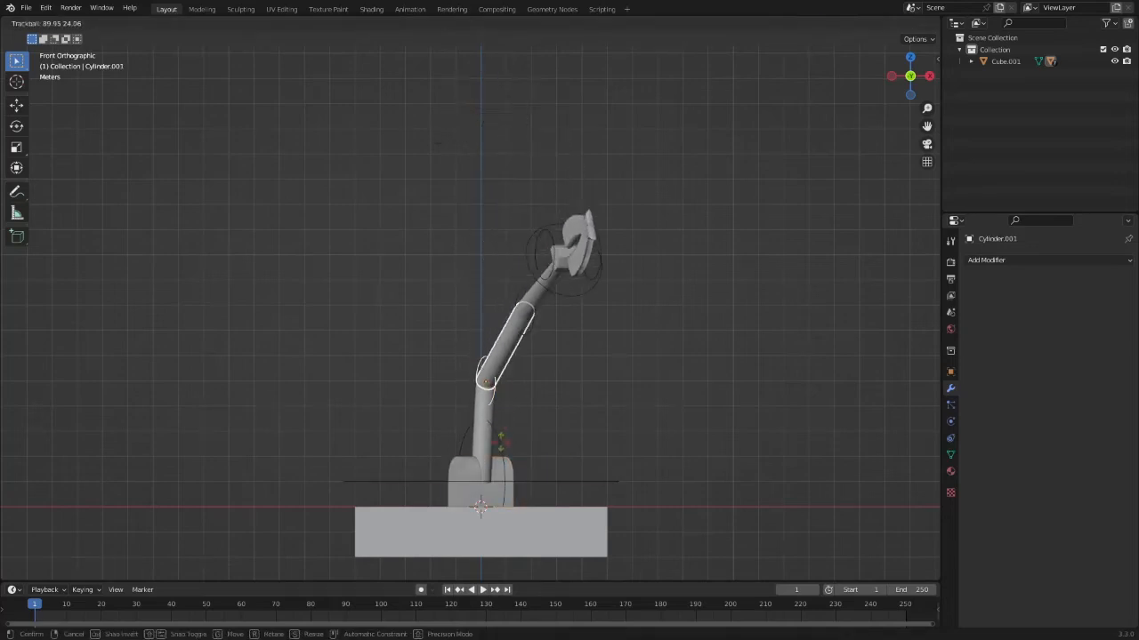
{"action": "right_click", "coordinate": [588, 440]}
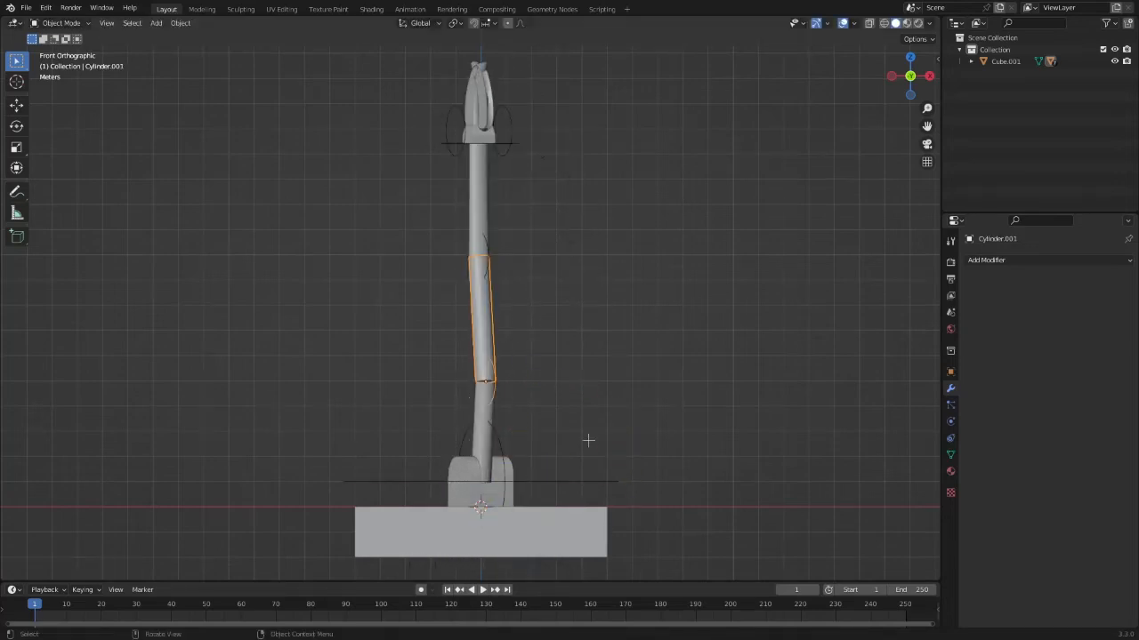
Step: Undo the test rotations back to the pose where only the tapered upper segment is bent
{"action": "key", "text": "ctrl+z"}
{"action": "key", "text": "ctrl+z"}
{"action": "key", "text": "ctrl+z"}
{"action": "key", "text": "ctrl+z"}
{"action": "key", "text": "ctrl+z"}
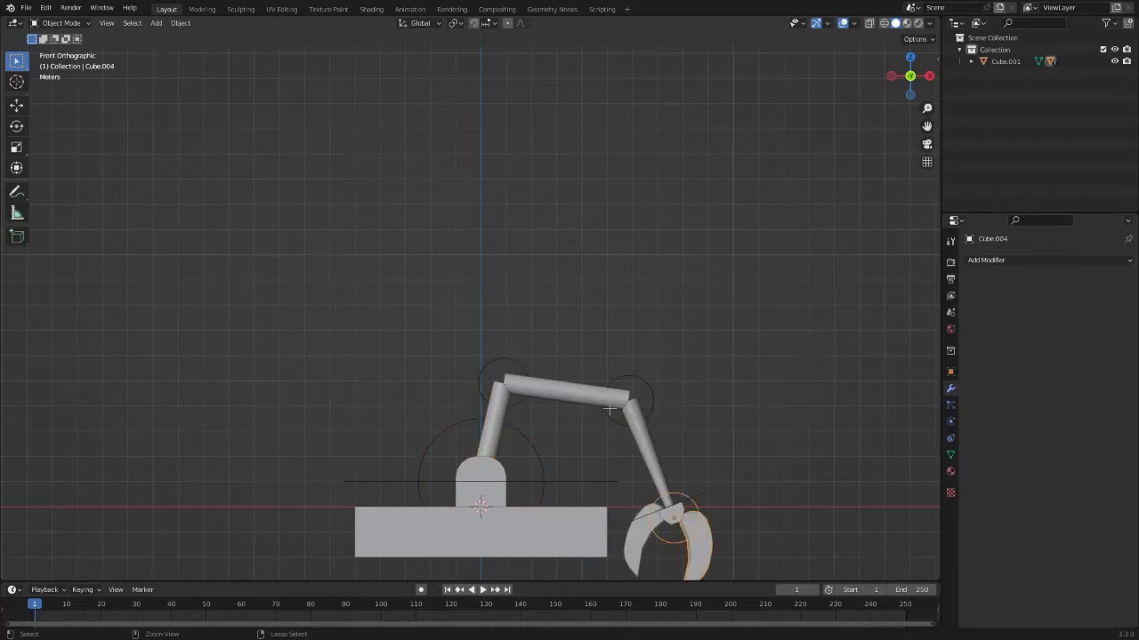
{"action": "key", "text": "ctrl+z"}
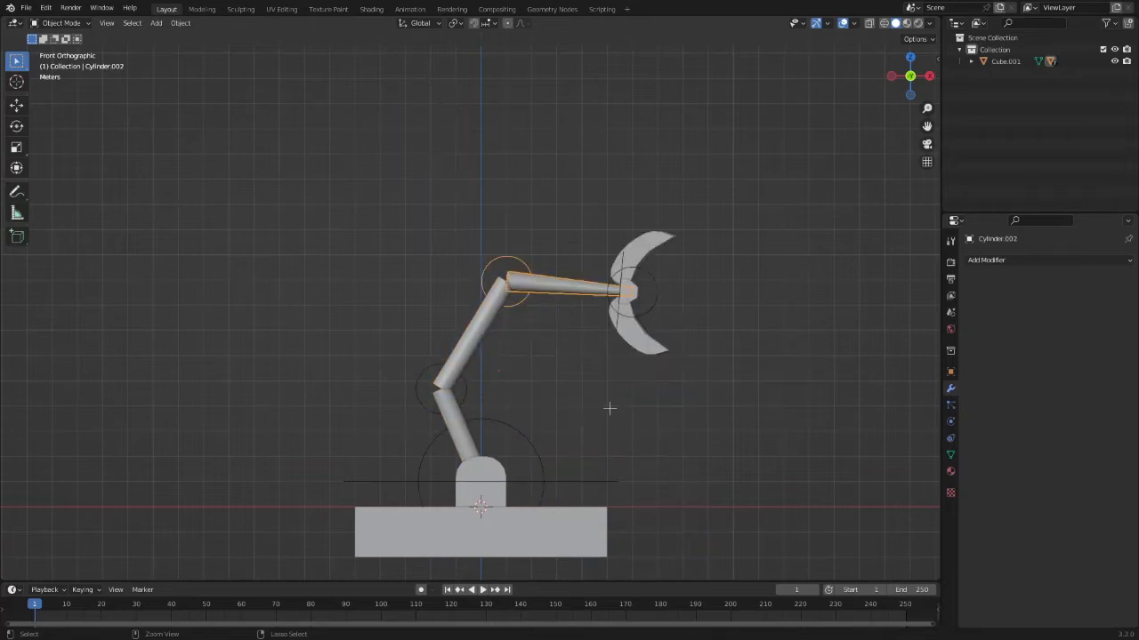
{"action": "key", "text": "ctrl+z"}
{"action": "key", "text": "ctrl+z"}
{"action": "key", "text": "ctrl+z"}
{"action": "key", "text": "ctrl+z"}
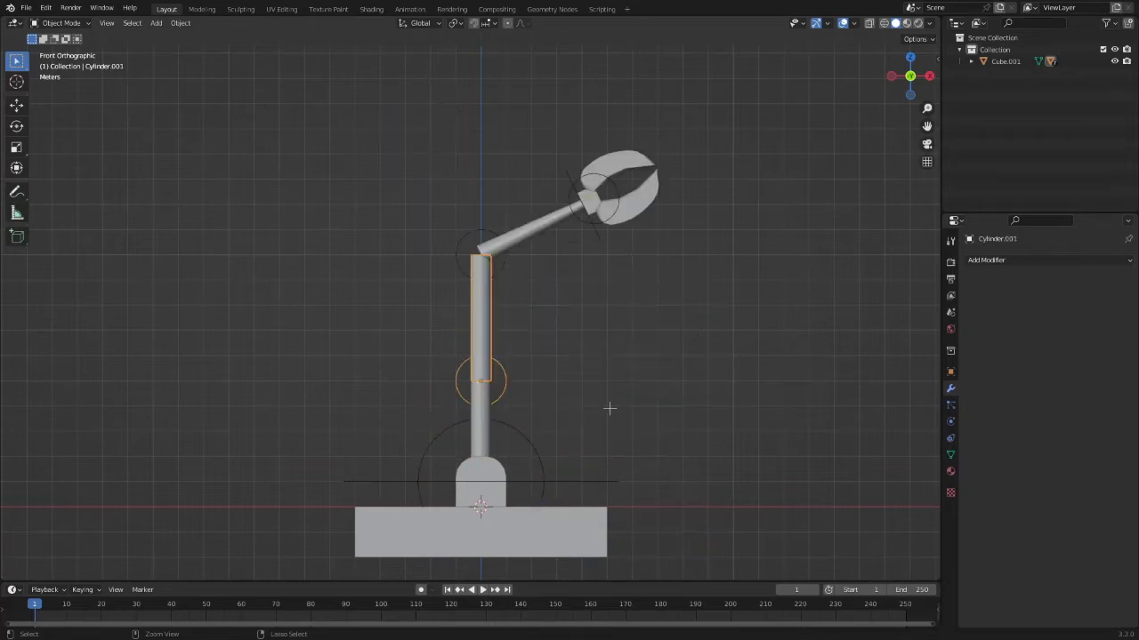
Step: Try clearing the location of the tapered upper arm segment, and undo it
{"action": "middle_click_drag", "start_coordinate": [610, 402], "coordinate": [593, 317]}
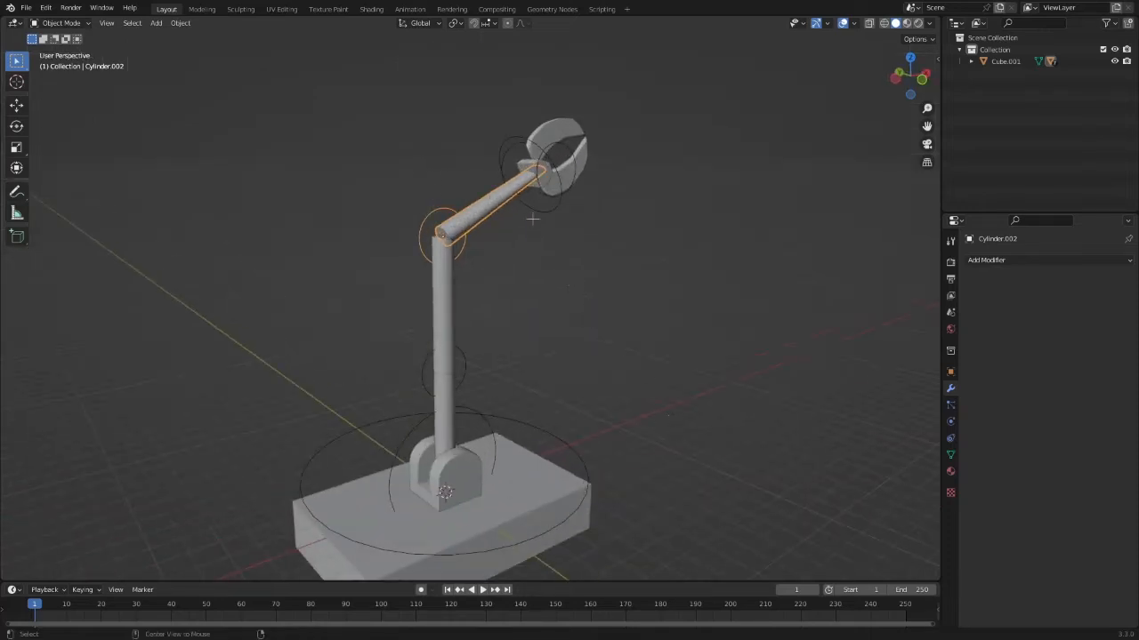
{"action": "left_click", "coordinate": [179, 22]}
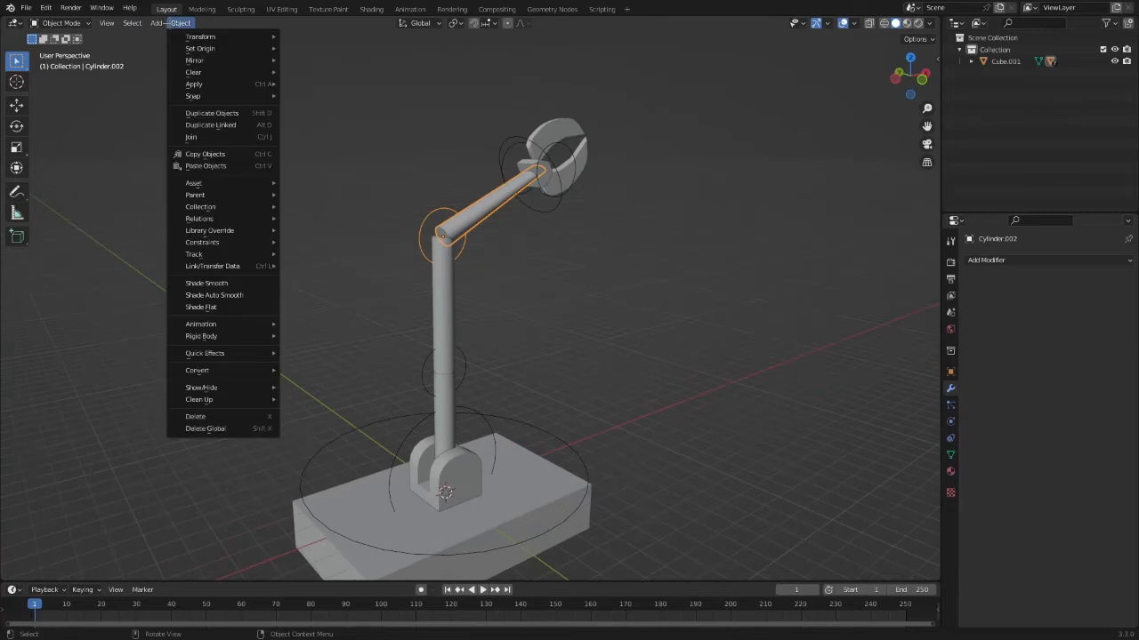
{"action": "mouse_move", "coordinate": [222, 37]}
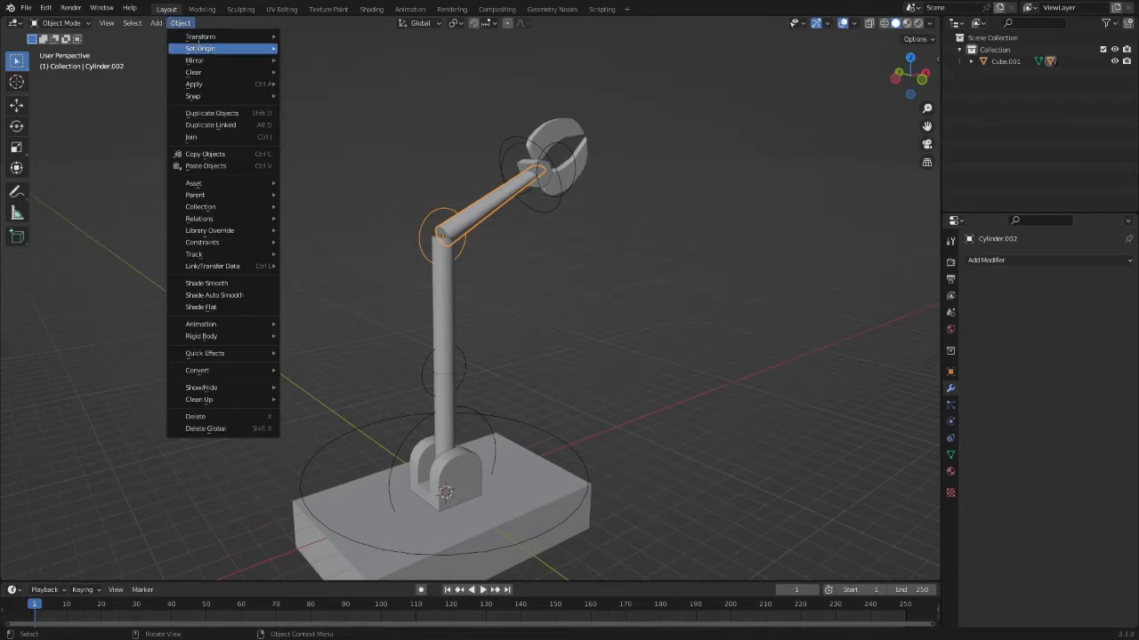
{"action": "mouse_move", "coordinate": [241, 69]}
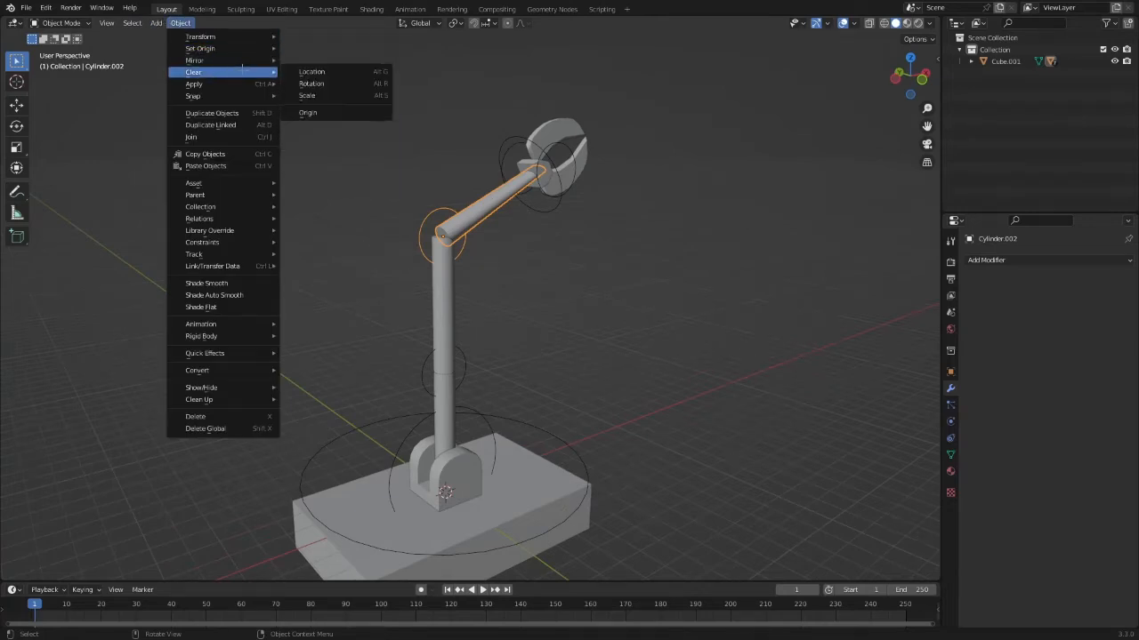
{"action": "left_click", "coordinate": [314, 71]}
{"action": "key", "text": "ctrl+z"}
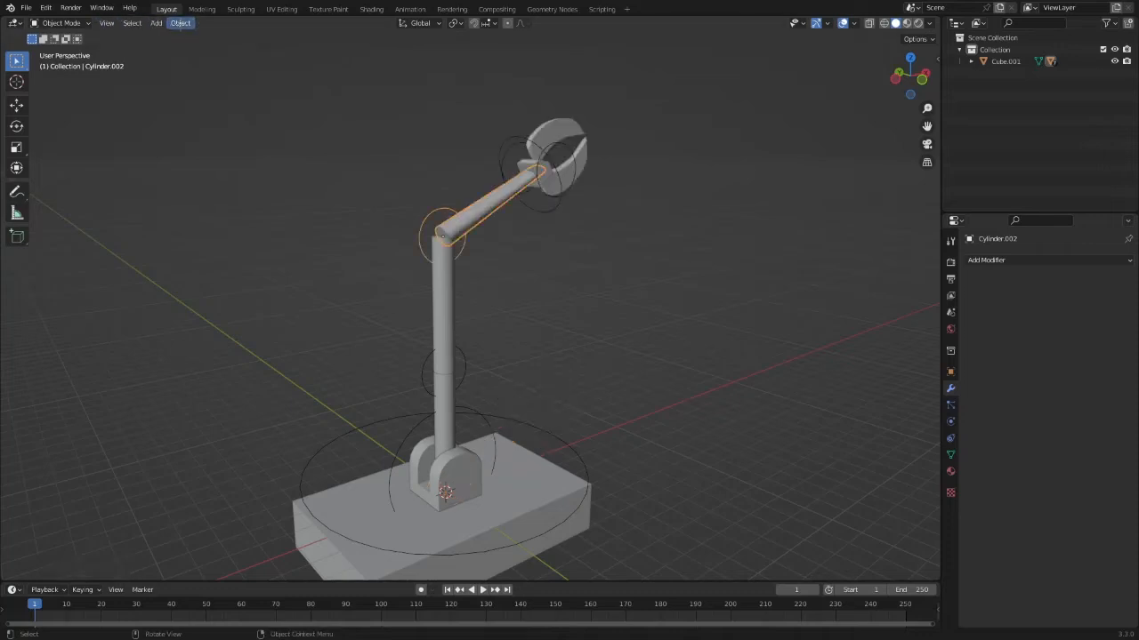
Step: Clear the rotation of the tapered upper arm segment
{"action": "left_click", "coordinate": [180, 23]}
{"action": "mouse_move", "coordinate": [233, 72]}
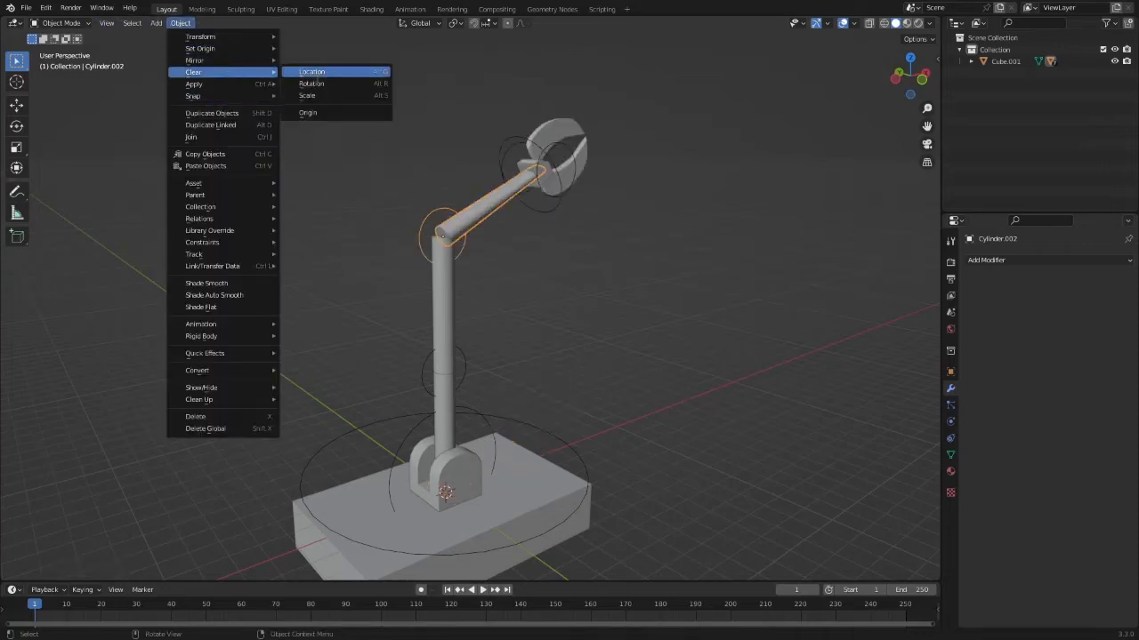
{"action": "left_click", "coordinate": [319, 81]}
Step: Rotate the middle arm segment clockwise and then rotate the tapered upper segment into a bent test pose
{"action": "middle_click_drag", "start_coordinate": [678, 181], "coordinate": [583, 226]}
{"action": "left_click", "coordinate": [526, 371]}
{"action": "key", "text": "r"}
{"action": "key", "text": "Escape"}
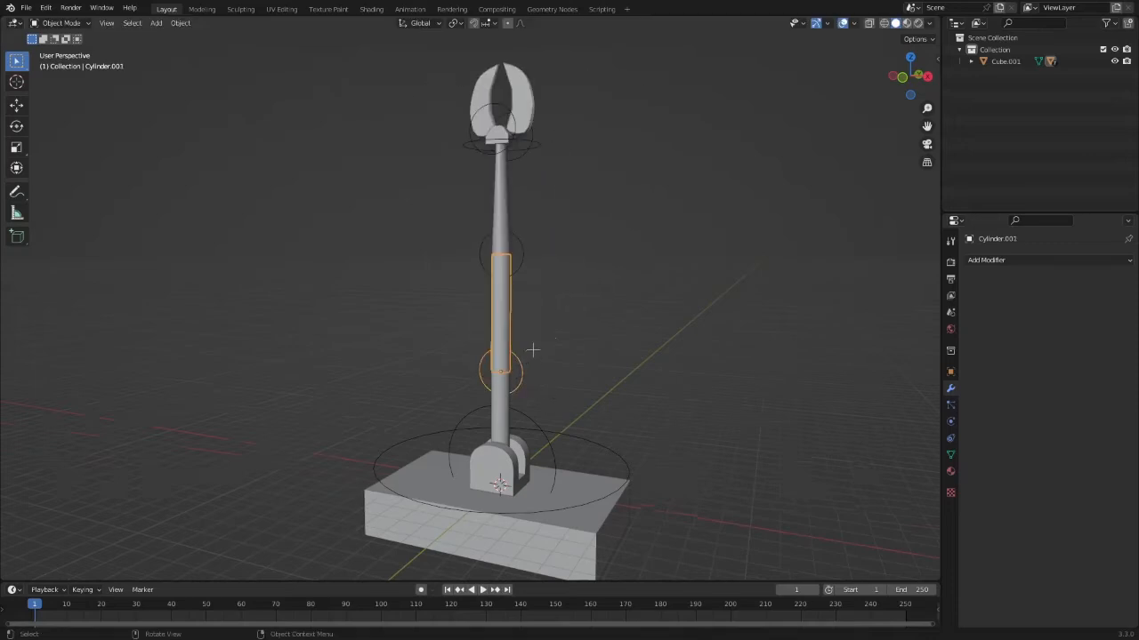
{"action": "key", "text": "r"}
{"action": "left_click", "coordinate": [591, 389]}
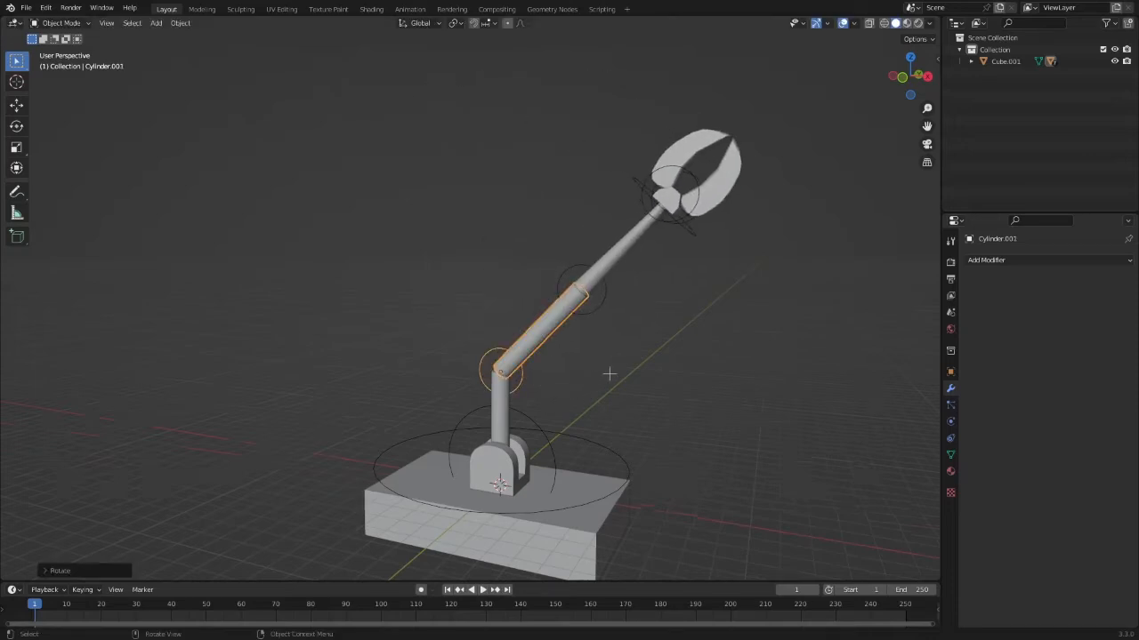
{"action": "left_click", "coordinate": [618, 248]}
{"action": "key", "text": "r"}
{"action": "middle_click_drag", "start_coordinate": [637, 371], "coordinate": [458, 374]}
Step: Clear the rotation of the tapered upper and middle arm segments, and return to front view
{"action": "key", "text": "alt+r"}
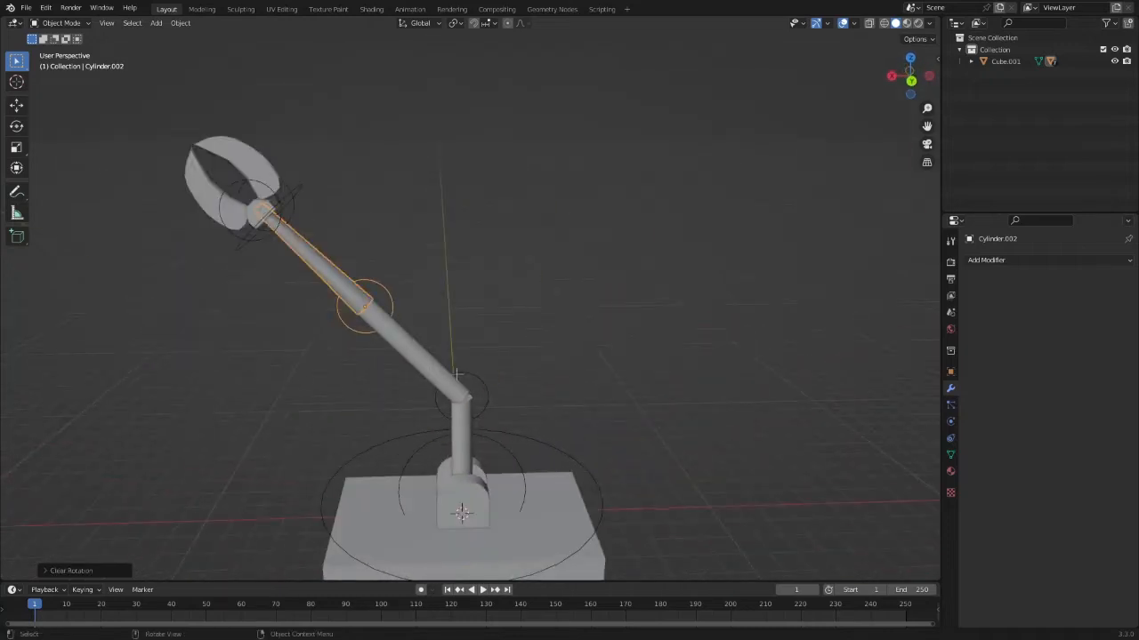
{"action": "left_click", "coordinate": [410, 373]}
{"action": "key", "text": "alt+r"}
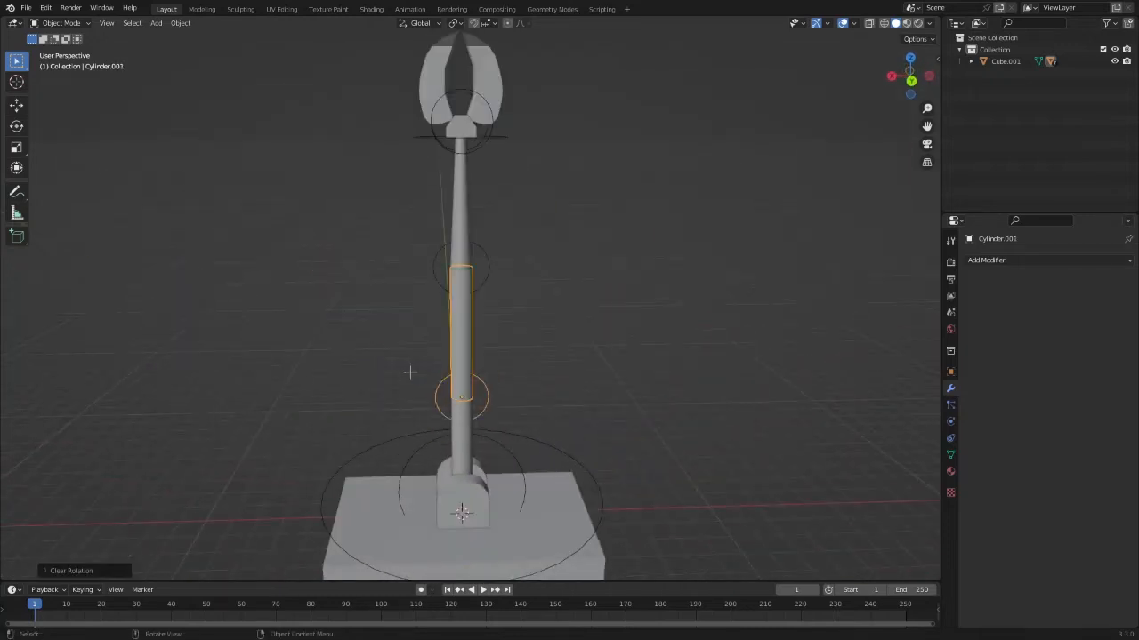
{"action": "left_click", "coordinate": [506, 133]}
{"action": "left_click", "coordinate": [910, 78]}
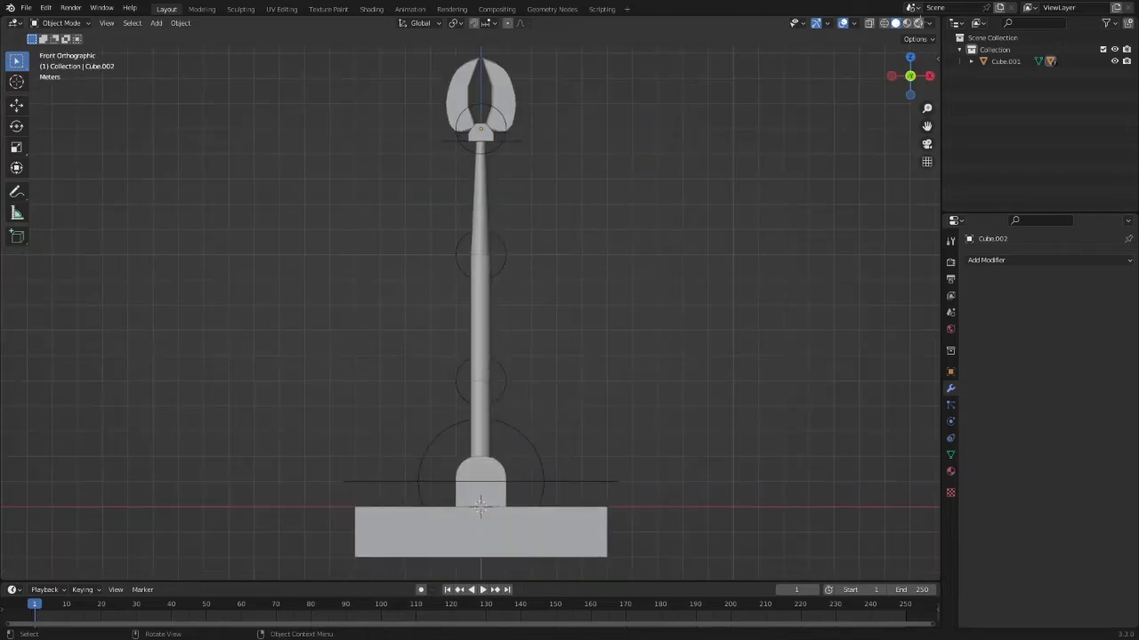
{"action": "left_click", "coordinate": [918, 22]}
{"action": "left_click", "coordinate": [895, 24]}
{"action": "middle_click_drag", "start_coordinate": [580, 188], "coordinate": [500, 74], "text": "shift"}
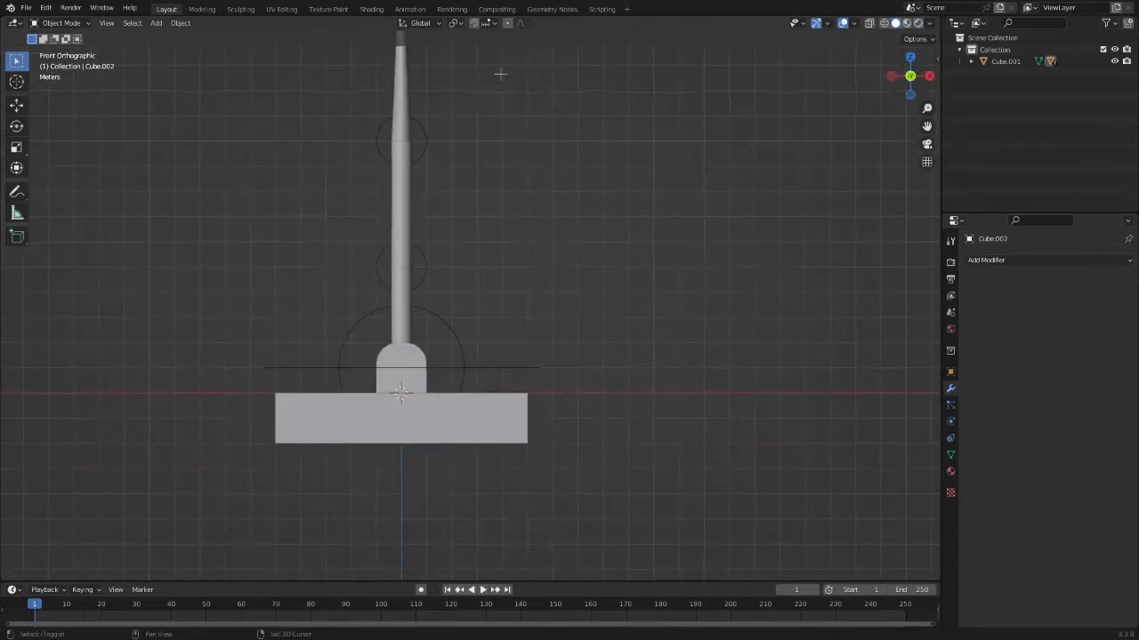
{"action": "key", "text": "a"}
{"action": "key", "text": "g"}
{"action": "key", "text": "z"}
{"action": "right_click", "coordinate": [553, 369]}
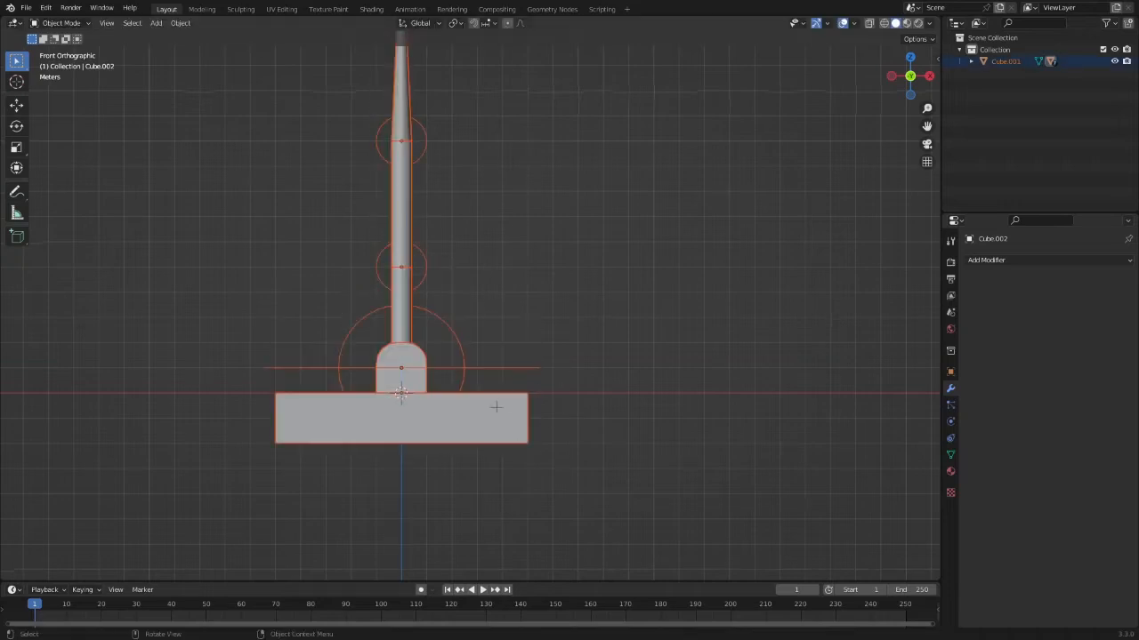
Step: Move the base block straight up along Z until its bottom sits on the ground line
{"action": "left_click", "coordinate": [495, 406]}
{"action": "key", "text": "g"}
{"action": "key", "text": "z"}
{"action": "left_click", "coordinate": [495, 357]}
{"action": "scroll", "coordinate": [495, 356], "scroll_direction": "down", "scroll_amount": 5}
{"action": "scroll", "coordinate": [513, 389], "scroll_direction": "up", "scroll_amount": 5}
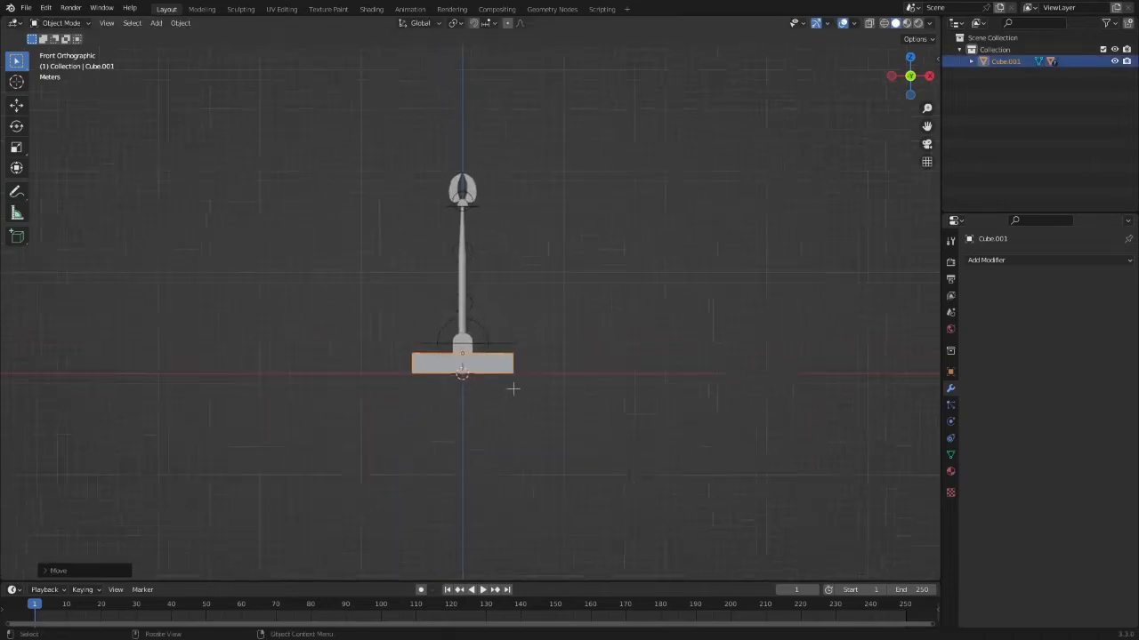
{"action": "key", "text": "alt+a"}
{"action": "key", "text": "shift+a"}
{"action": "mouse_move", "coordinate": [590, 263]}
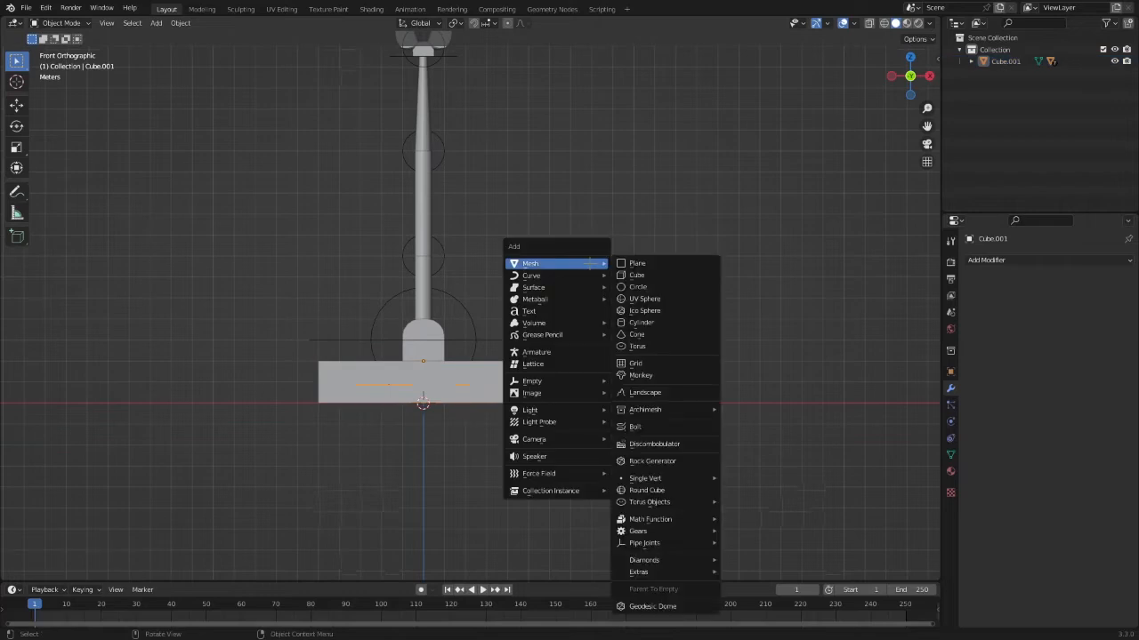
{"action": "left_click", "coordinate": [637, 263]}
{"action": "key", "text": "s"}
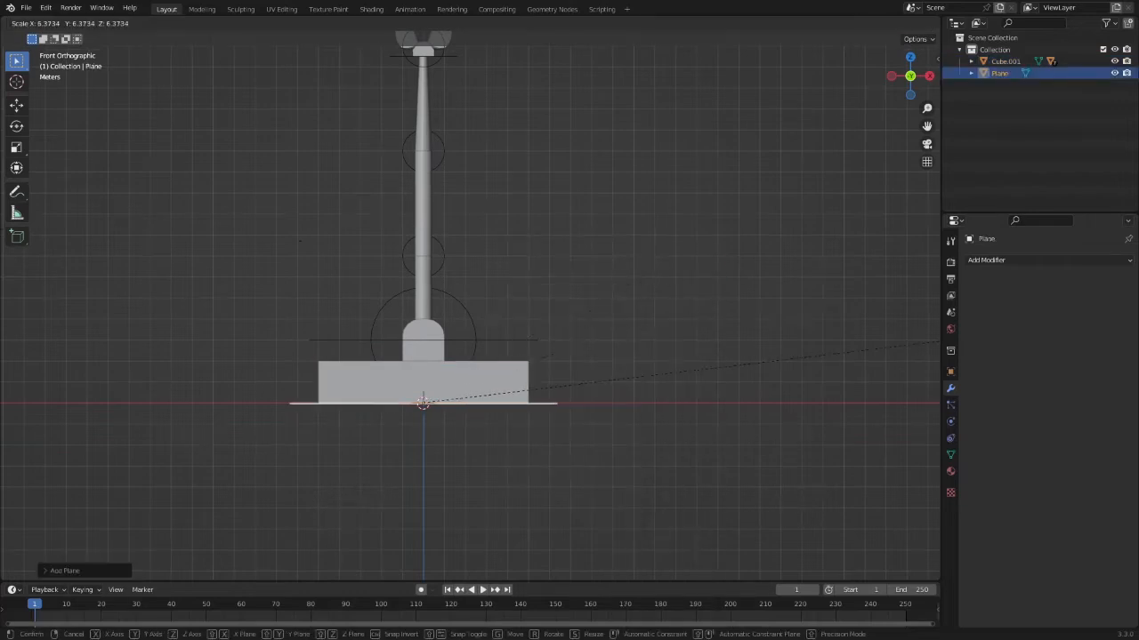
{"action": "key", "text": "Escape"}
{"action": "key", "text": "Delete"}
Step: Add a cube, move it 10 m along X and raise it 1 m so it rests on the ground line
{"action": "key", "text": "shift+a"}
{"action": "mouse_move", "coordinate": [721, 215]}
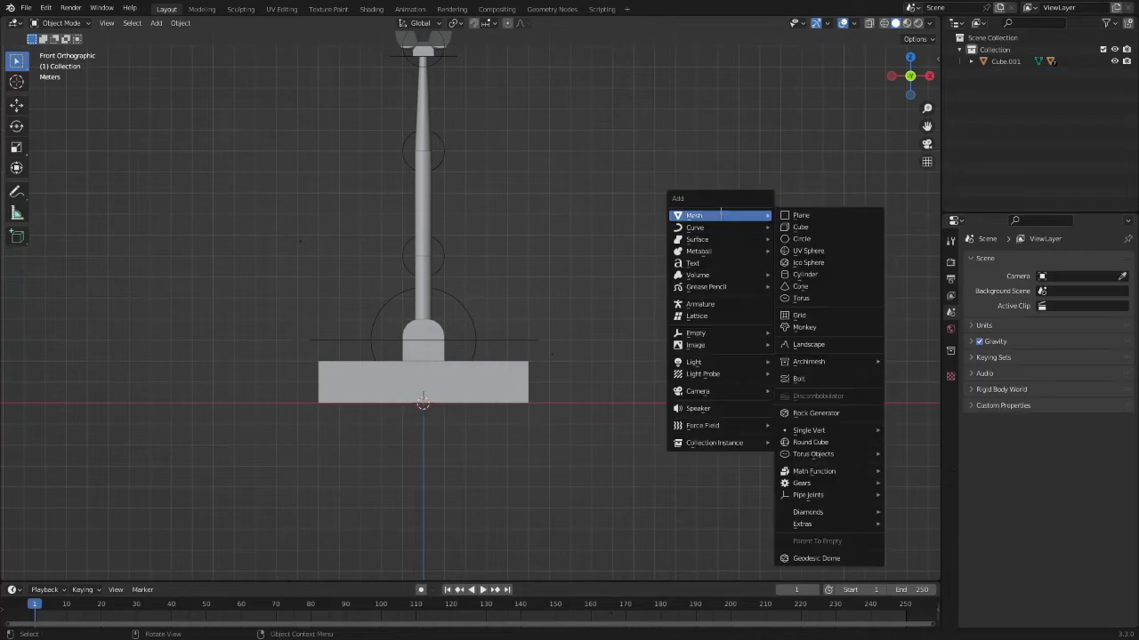
{"action": "left_click", "coordinate": [801, 226]}
{"action": "key", "text": "g"}
{"action": "key", "text": "x"}
{"action": "key", "text": "z"}
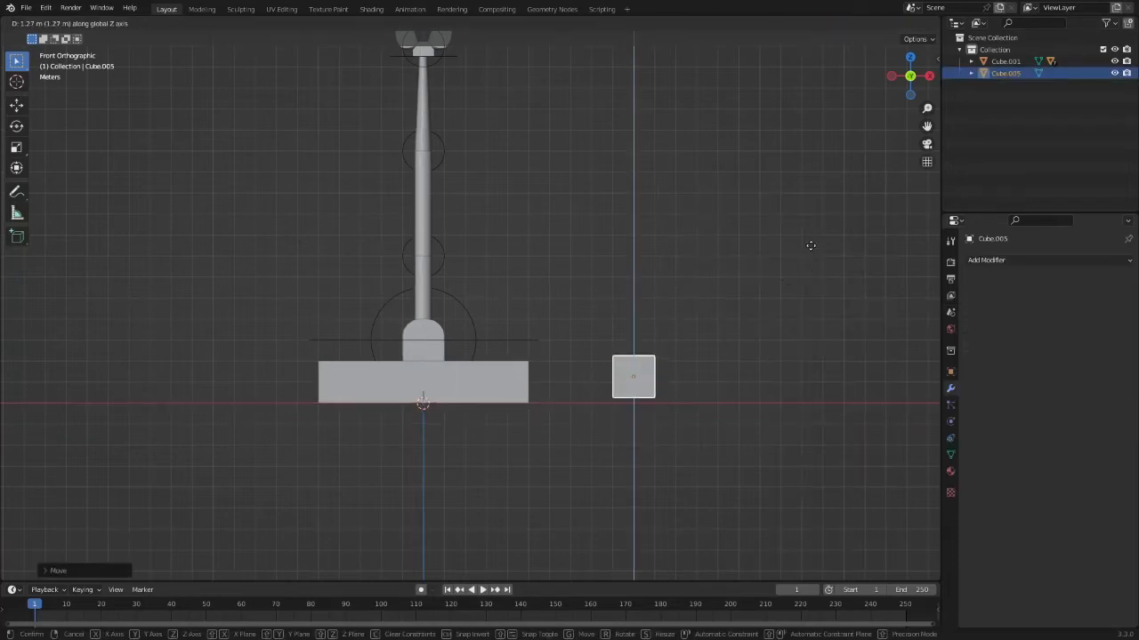
{"action": "left_click", "coordinate": [808, 249]}
Step: Add a plane and scale it up into a large ground surface beneath the arm and the cube
{"action": "key", "text": "shift+a"}
{"action": "mouse_move", "coordinate": [647, 255]}
{"action": "left_click", "coordinate": [694, 255]}
{"action": "key", "text": "s"}
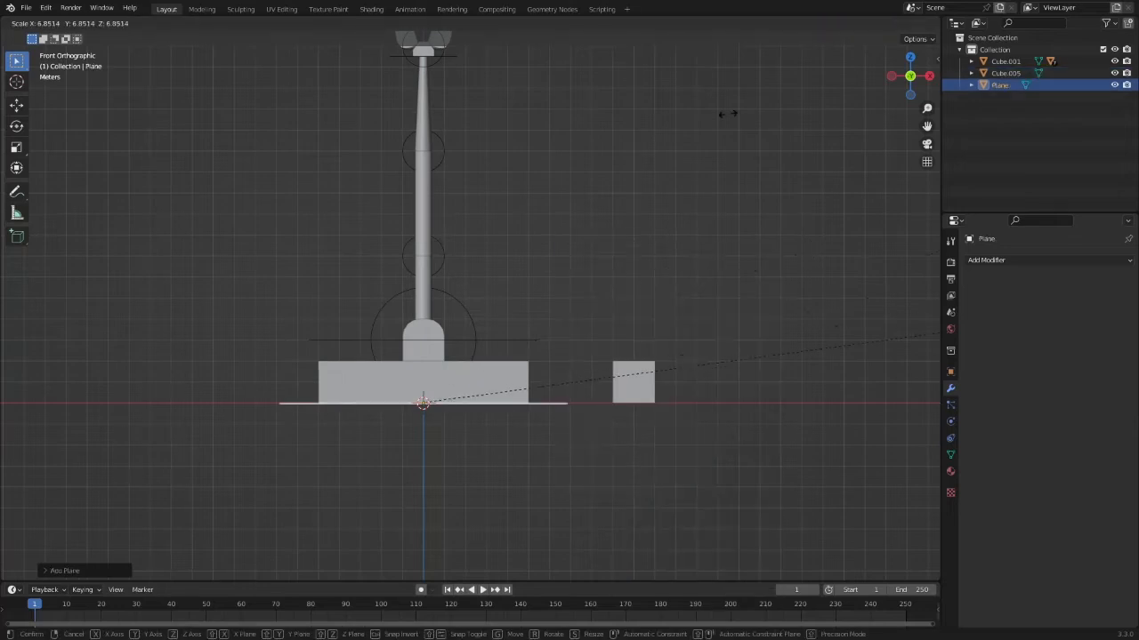
{"action": "left_click", "coordinate": [75, 199]}
{"action": "middle_click_drag", "start_coordinate": [76, 199], "coordinate": [114, 233]}
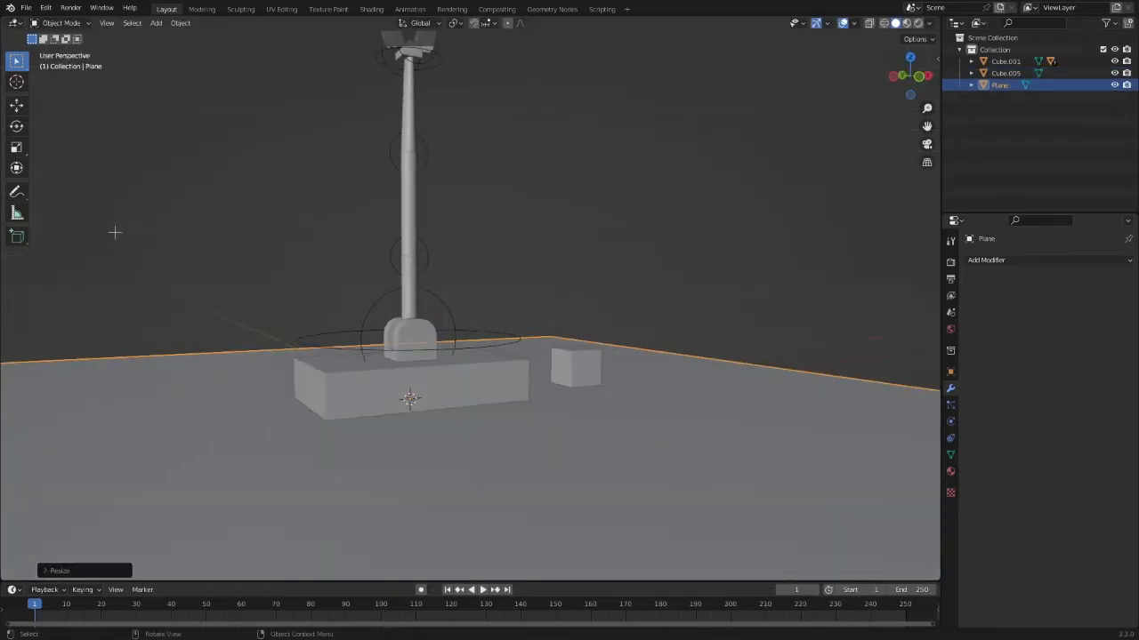
{"action": "left_click", "coordinate": [919, 76]}
{"action": "middle_click_drag", "start_coordinate": [583, 234], "coordinate": [519, 314], "text": "shift"}
{"action": "left_click", "coordinate": [567, 287]}
{"action": "left_click", "coordinate": [377, 219]}
{"action": "key", "text": "r"}
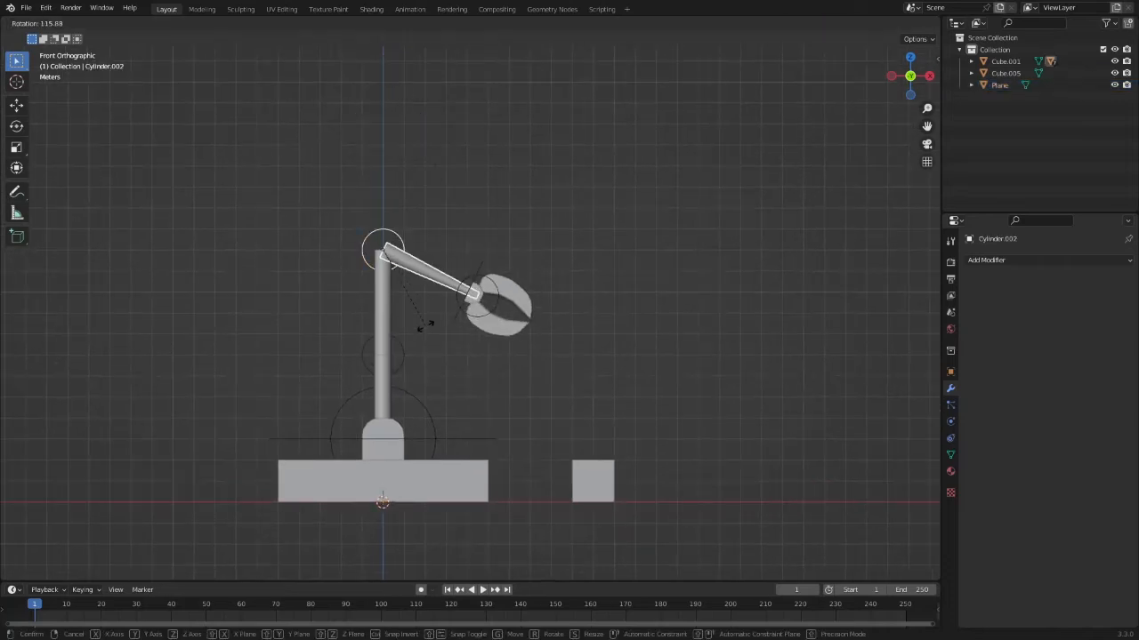
{"action": "right_click", "coordinate": [425, 324]}
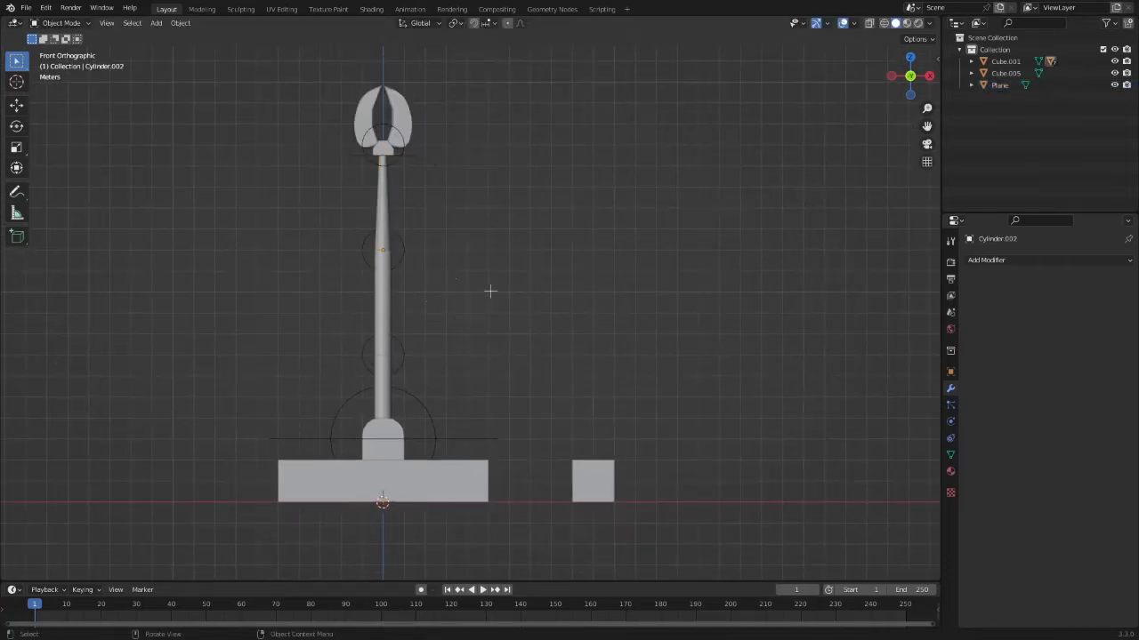
Step: Enlarge the timeline area and show the object transform properties
{"action": "middle_click_drag", "start_coordinate": [490, 291], "coordinate": [470, 286], "text": "shift"}
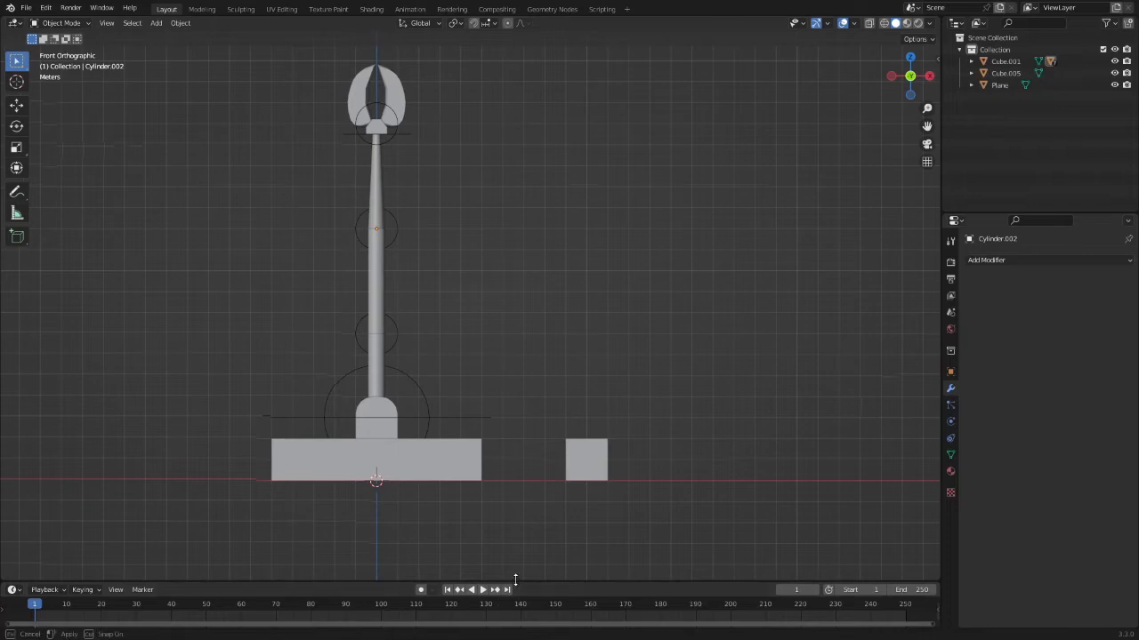
{"action": "left_click_drag", "start_coordinate": [514, 580], "coordinate": [518, 514]}
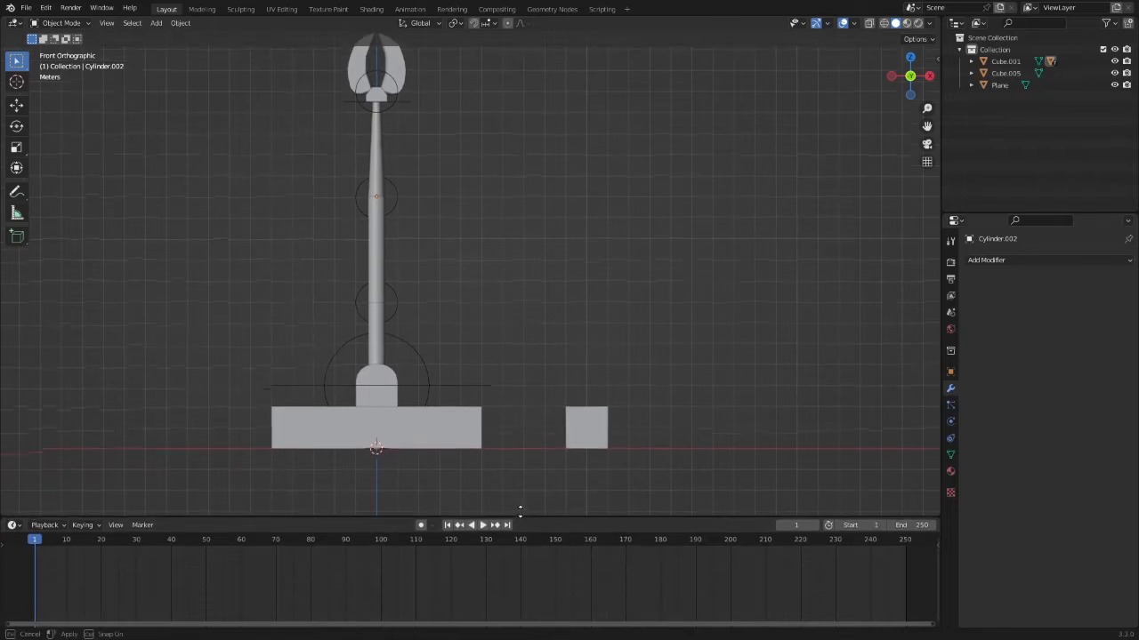
{"action": "left_click", "coordinate": [953, 371]}
Step: Move the small cube along the Y axis to about -2.61 m
{"action": "middle_click_drag", "start_coordinate": [427, 280], "coordinate": [431, 313], "text": "shift"}
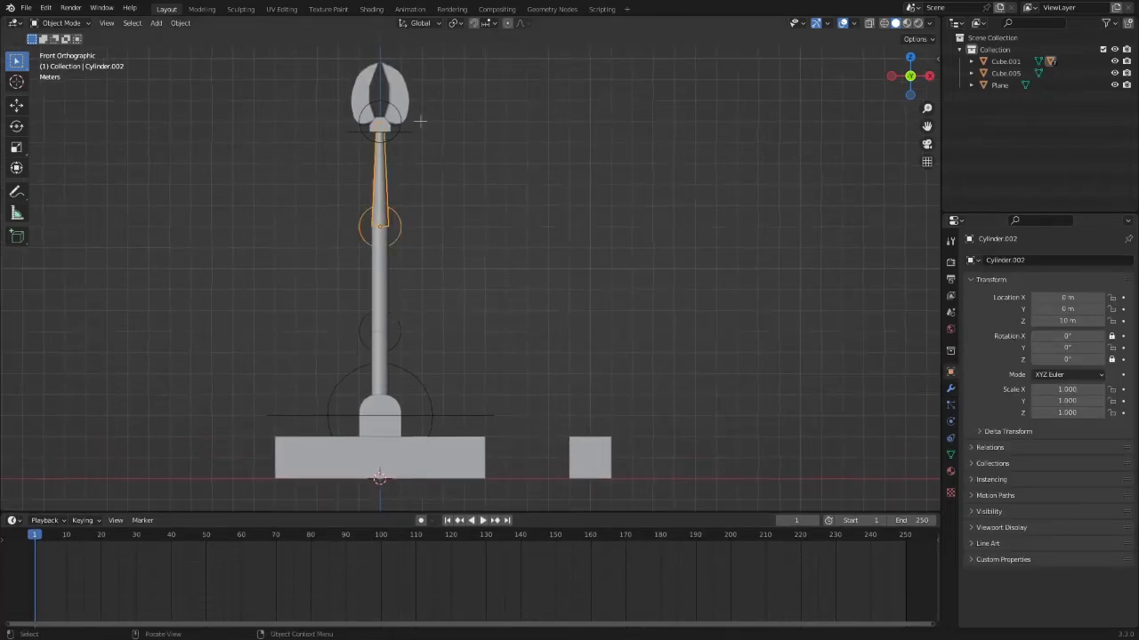
{"action": "middle_click_drag", "start_coordinate": [419, 121], "coordinate": [508, 287], "text": "shift"}
{"action": "scroll", "coordinate": [508, 287], "scroll_direction": "up", "scroll_amount": 6}
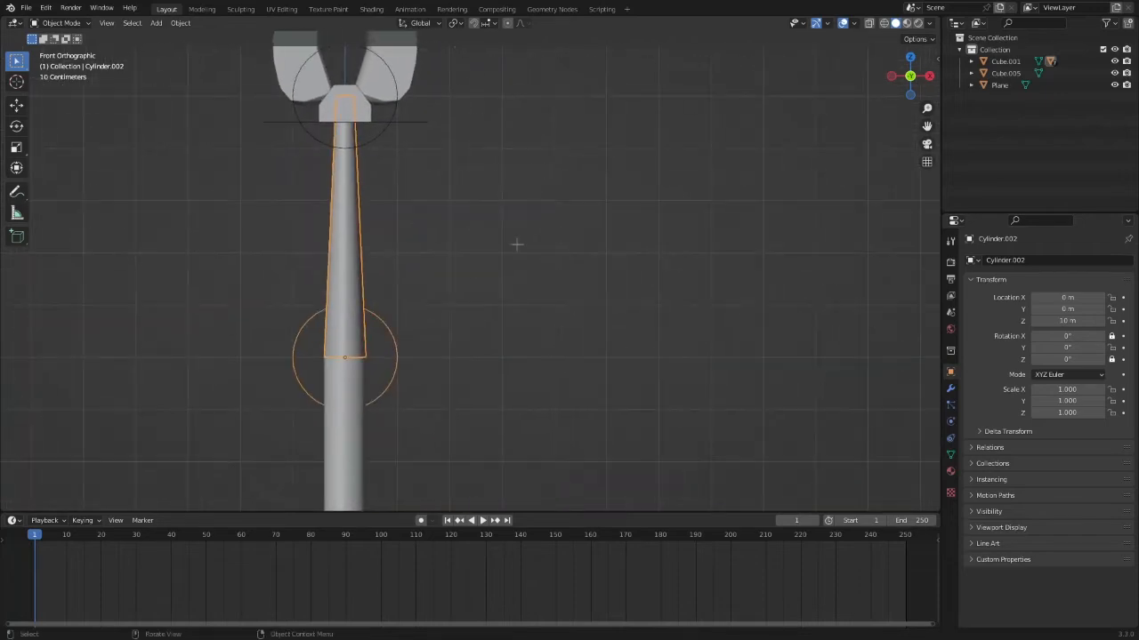
{"action": "scroll", "coordinate": [517, 245], "scroll_direction": "down", "scroll_amount": 5}
{"action": "middle_click_drag", "start_coordinate": [562, 376], "coordinate": [519, 216], "text": "shift"}
{"action": "scroll", "coordinate": [521, 234], "scroll_direction": "up", "scroll_amount": 2}
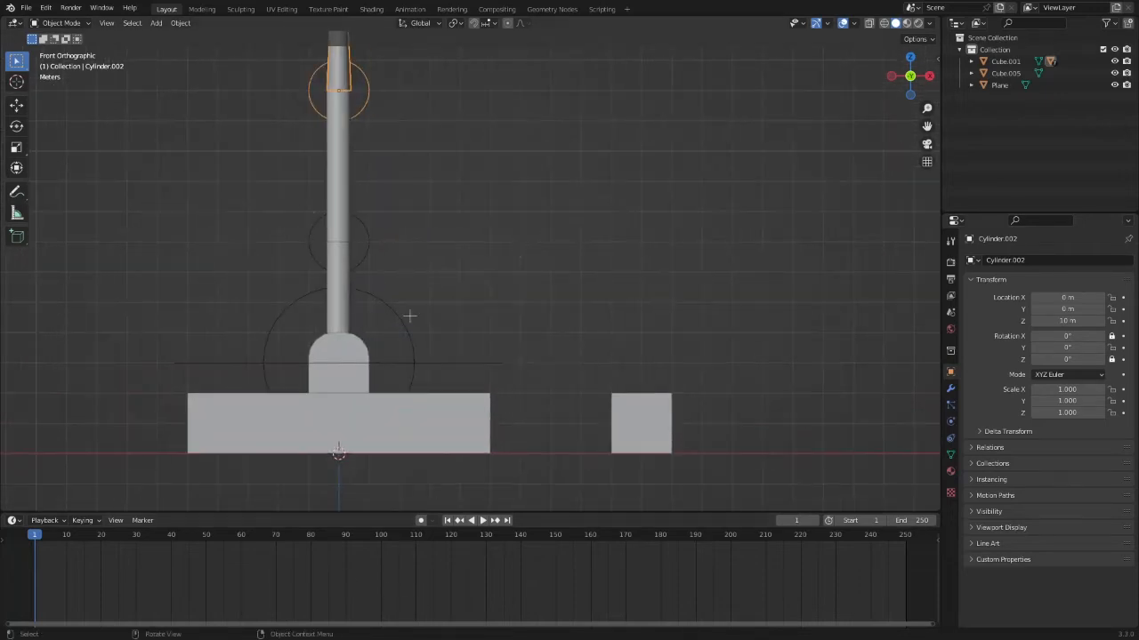
{"action": "middle_click_drag", "start_coordinate": [399, 315], "coordinate": [522, 350]}
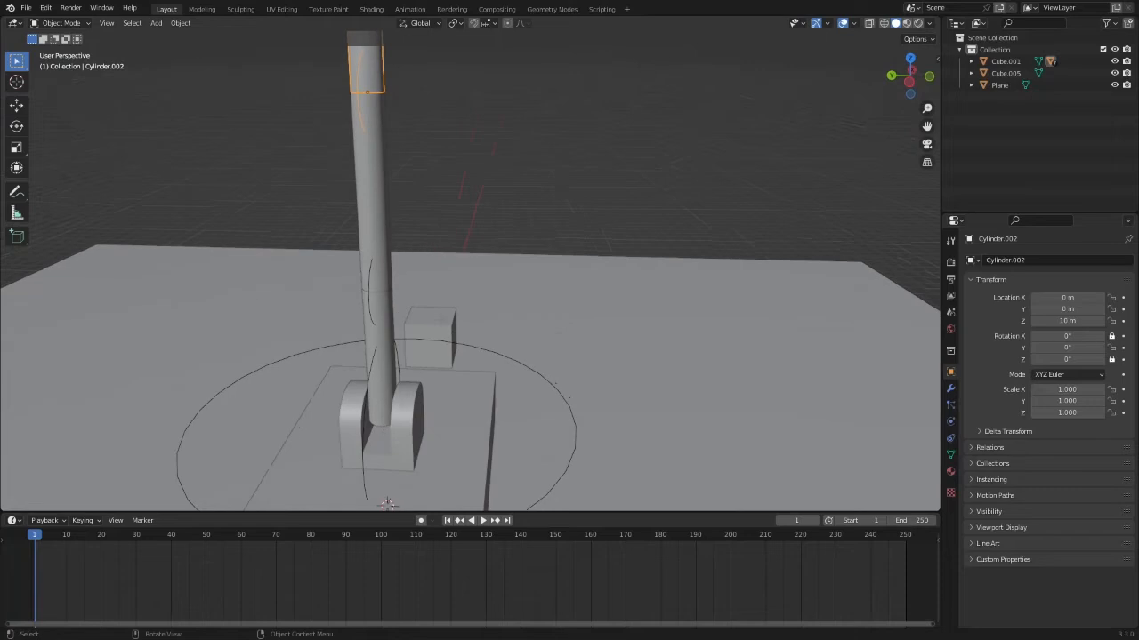
{"action": "left_click", "coordinate": [445, 327]}
{"action": "key", "text": "g"}
{"action": "key", "text": "y"}
{"action": "left_click", "coordinate": [520, 322]}
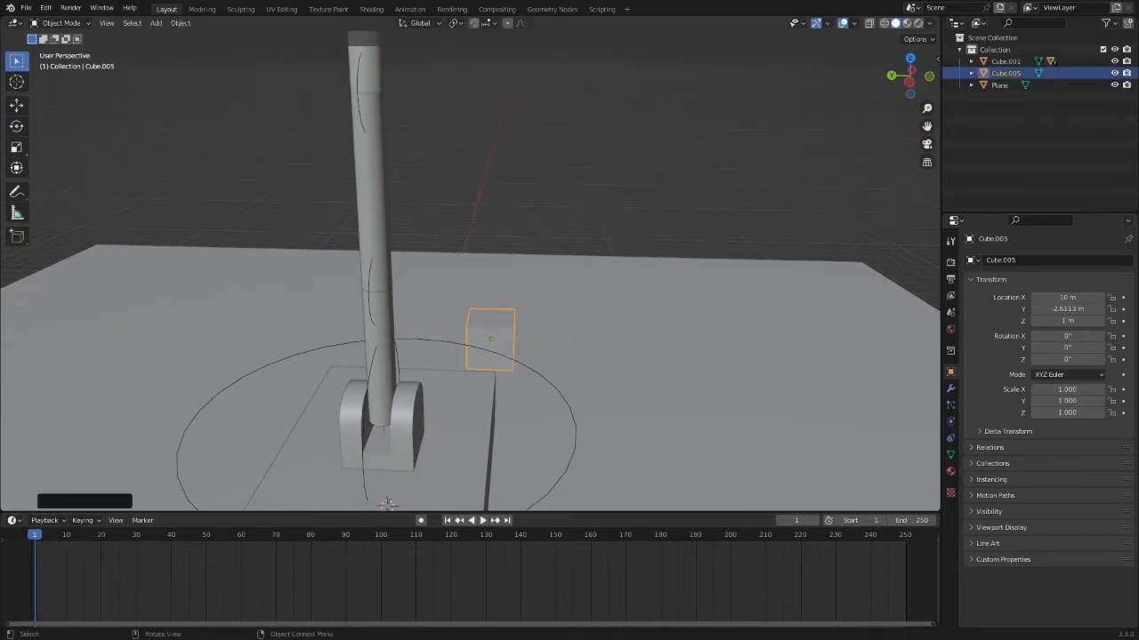
Step: Rotate the small cube about Z to about -16° in top view
{"action": "left_click", "coordinate": [910, 57]}
{"action": "key", "text": "r"}
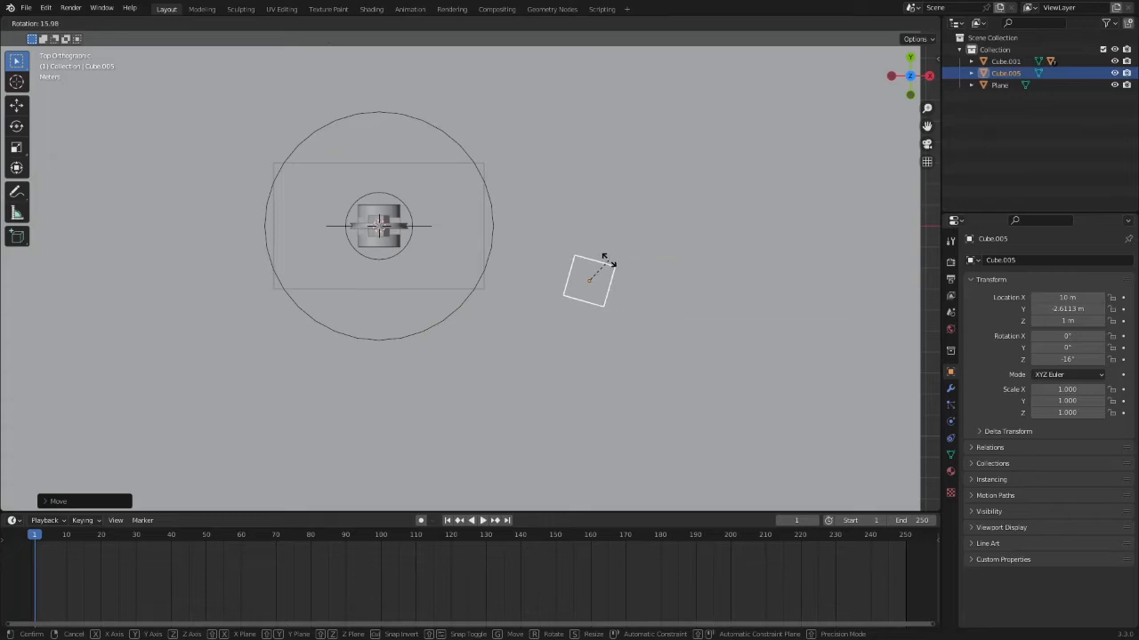
{"action": "left_click", "coordinate": [606, 260]}
{"action": "middle_click_drag", "start_coordinate": [605, 260], "coordinate": [694, 110]}
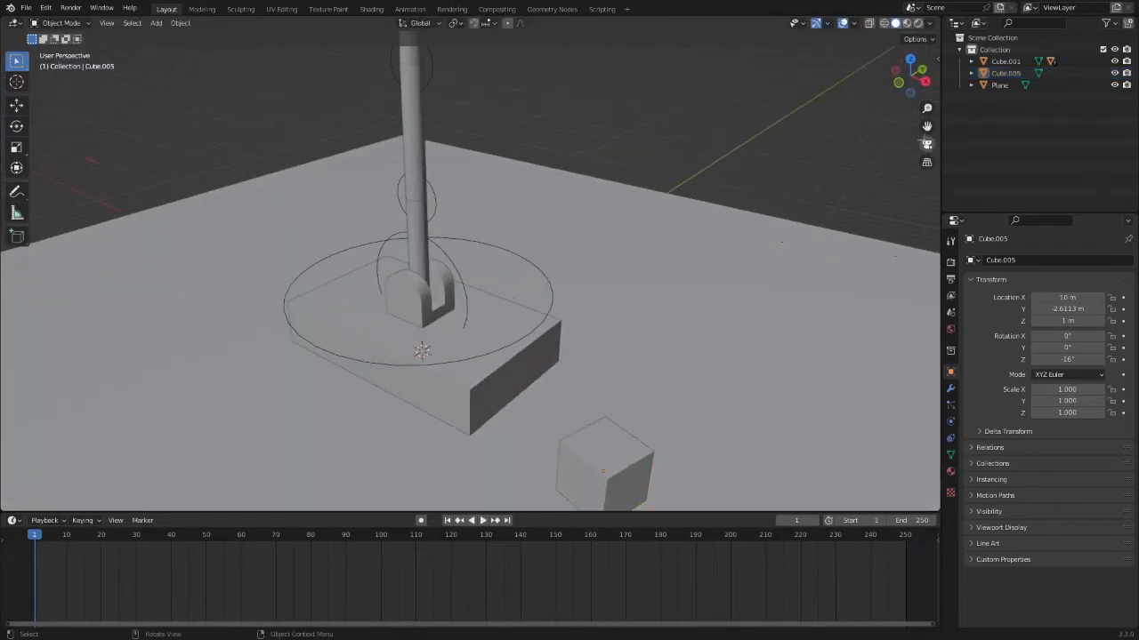
Step: Try turning the pivot bracket about 17° clockwise toward the cube and nudging the cube into line, and undo both changes
{"action": "left_click", "coordinate": [424, 302]}
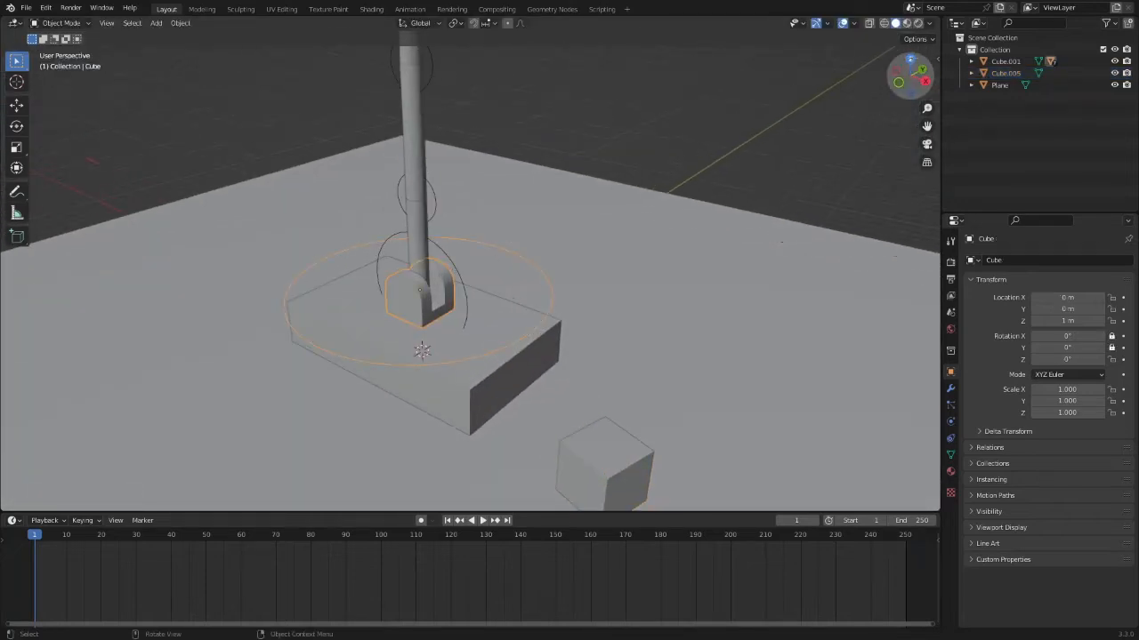
{"action": "left_click", "coordinate": [910, 60]}
{"action": "key", "text": "r"}
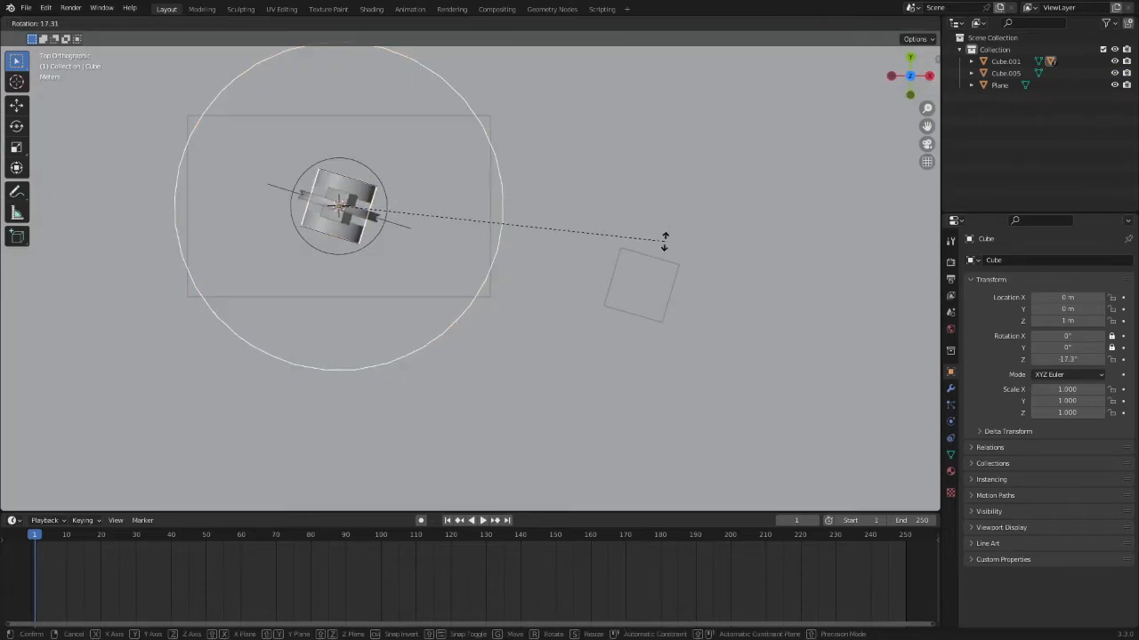
{"action": "left_click", "coordinate": [665, 242]}
{"action": "left_click", "coordinate": [651, 286]}
{"action": "key", "text": "g"}
{"action": "left_click", "coordinate": [652, 300]}
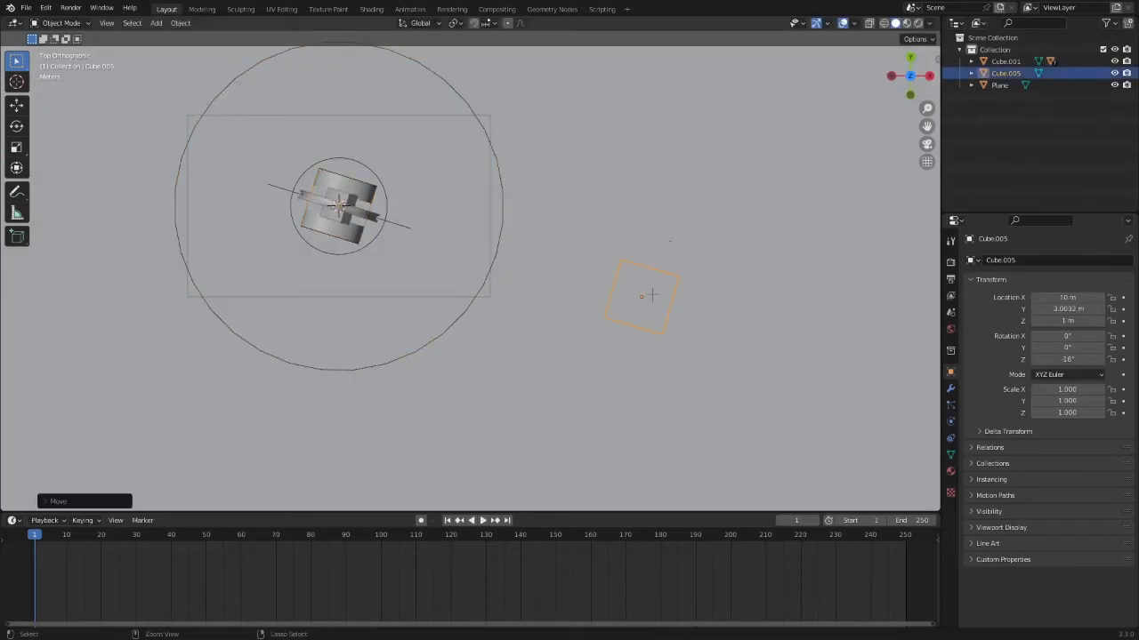
{"action": "key", "text": "ctrl+z"}
{"action": "key", "text": "ctrl+z"}
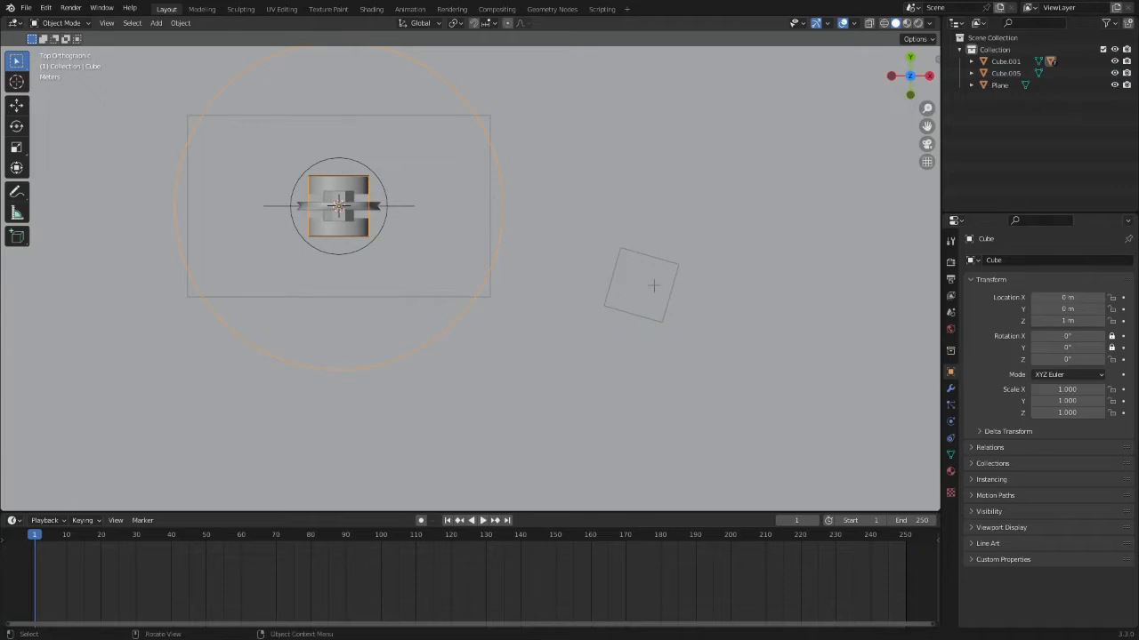
Step: Reposition the small cube on the ground at about X 10.08 m and Y -3.14 m
{"action": "left_click", "coordinate": [654, 285]}
{"action": "key", "text": "g"}
{"action": "left_click", "coordinate": [655, 301]}
{"action": "middle_click_drag", "start_coordinate": [557, 274], "coordinate": [560, 113]}
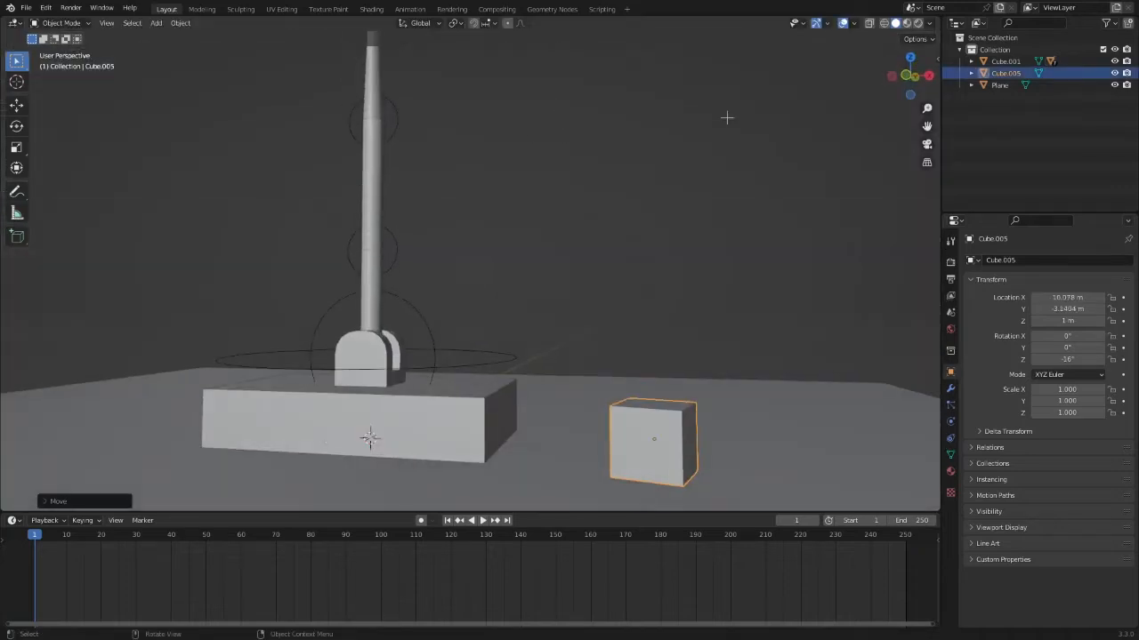
Step: Turn on auto keying, record the lowest arm segment rotating to about 37° around Y during playback, and return to the first frame
{"action": "left_click", "coordinate": [906, 75]}
{"action": "middle_click_drag", "start_coordinate": [569, 224], "coordinate": [642, 247], "text": "shift"}
{"action": "left_click", "coordinate": [446, 329]}
{"action": "scroll", "coordinate": [457, 320], "scroll_direction": "down", "scroll_amount": 3}
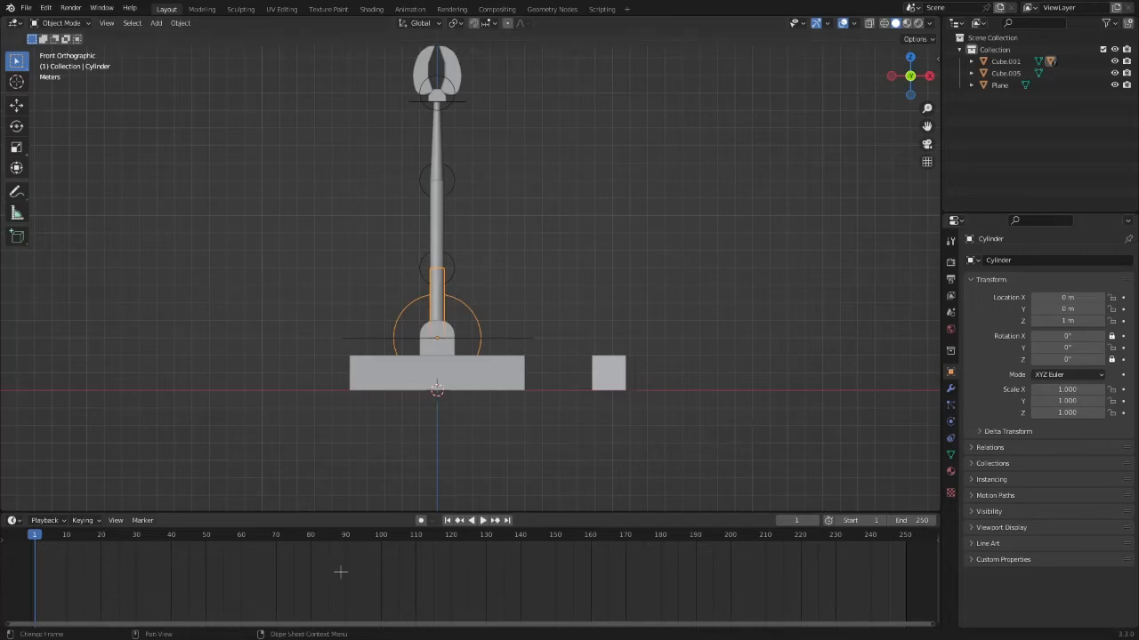
{"action": "left_click", "coordinate": [422, 520]}
{"action": "scroll", "coordinate": [551, 328], "scroll_direction": "up", "scroll_amount": 3}
{"action": "key", "text": "space"}
{"action": "key", "text": "r"}
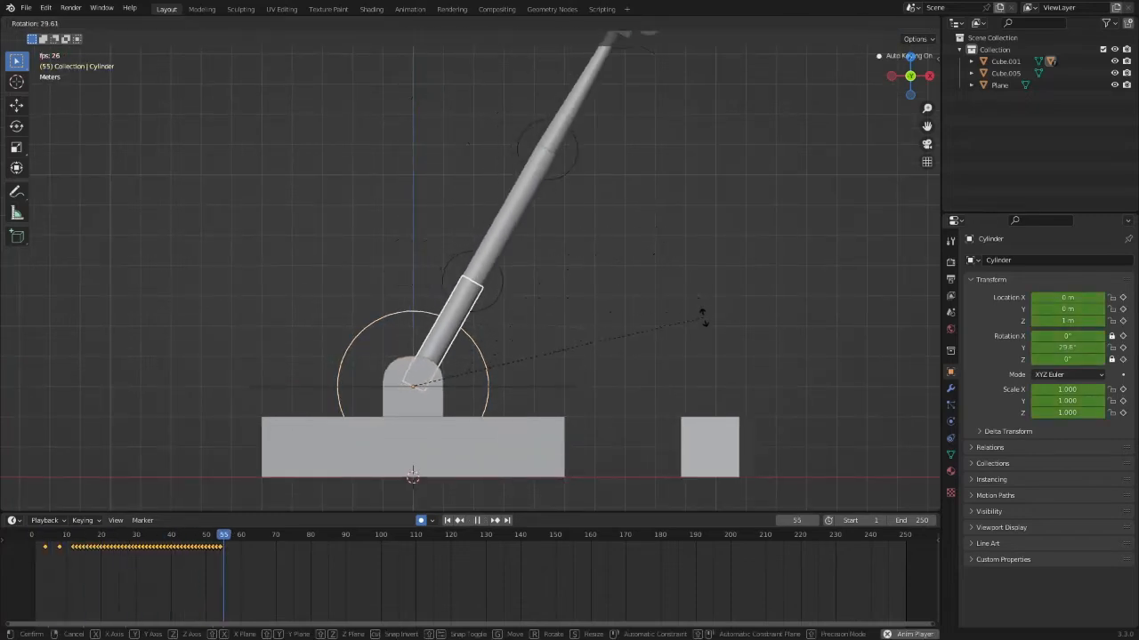
{"action": "left_click", "coordinate": [706, 350]}
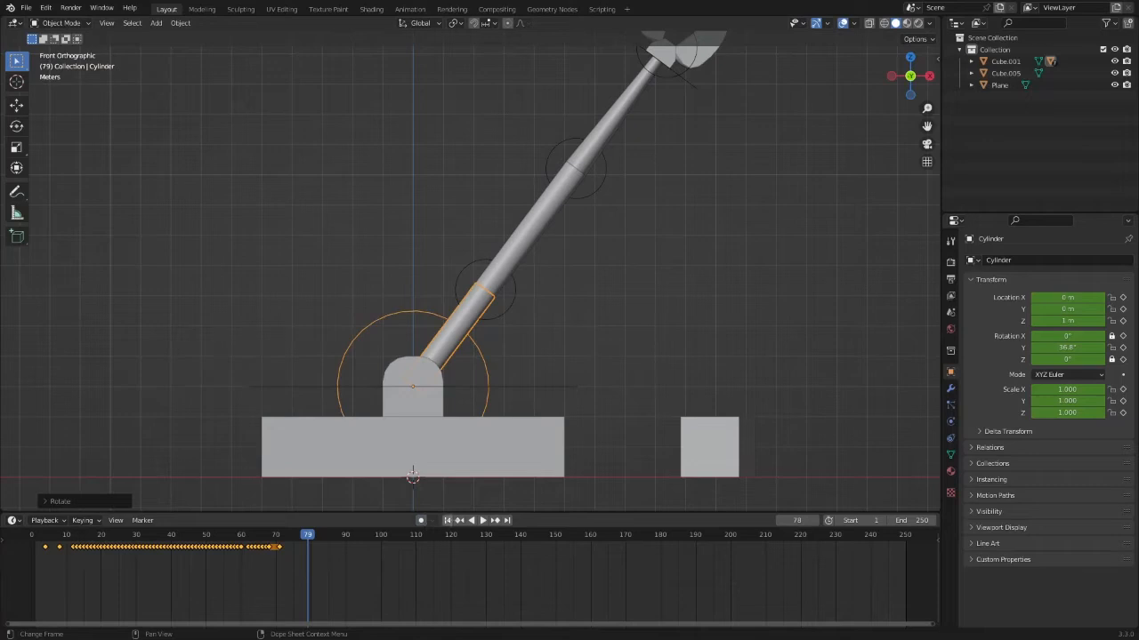
{"action": "left_click", "coordinate": [448, 520]}
Step: Try recording the middle arm segment bending down to about 65° during playback, and undo the recording
{"action": "left_click", "coordinate": [416, 191]}
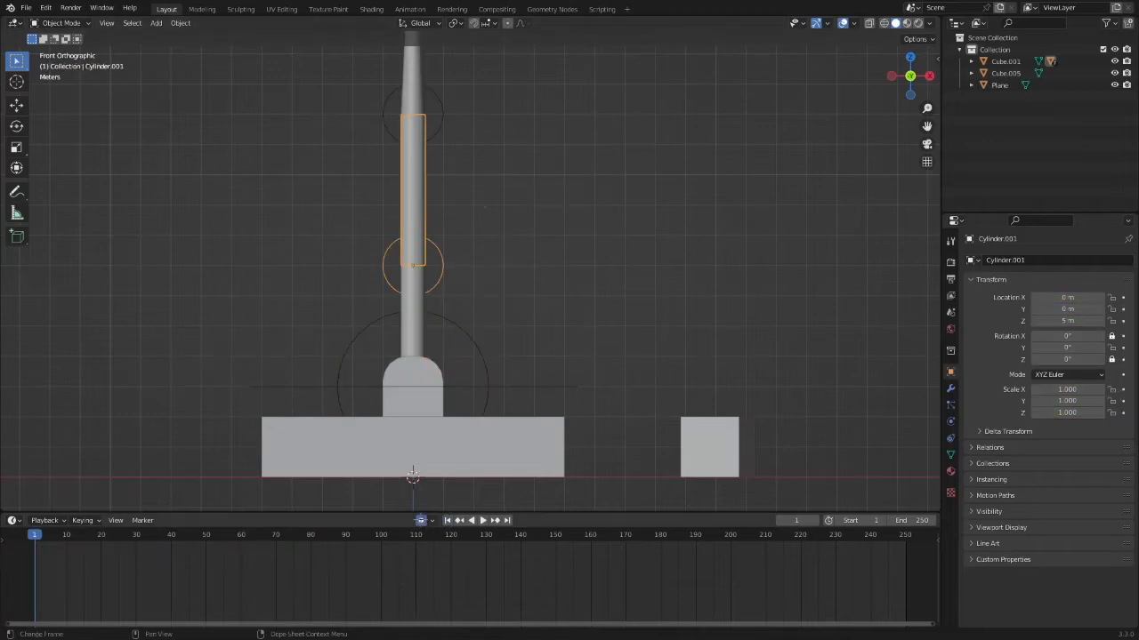
{"action": "key", "text": "space"}
{"action": "key", "text": "r"}
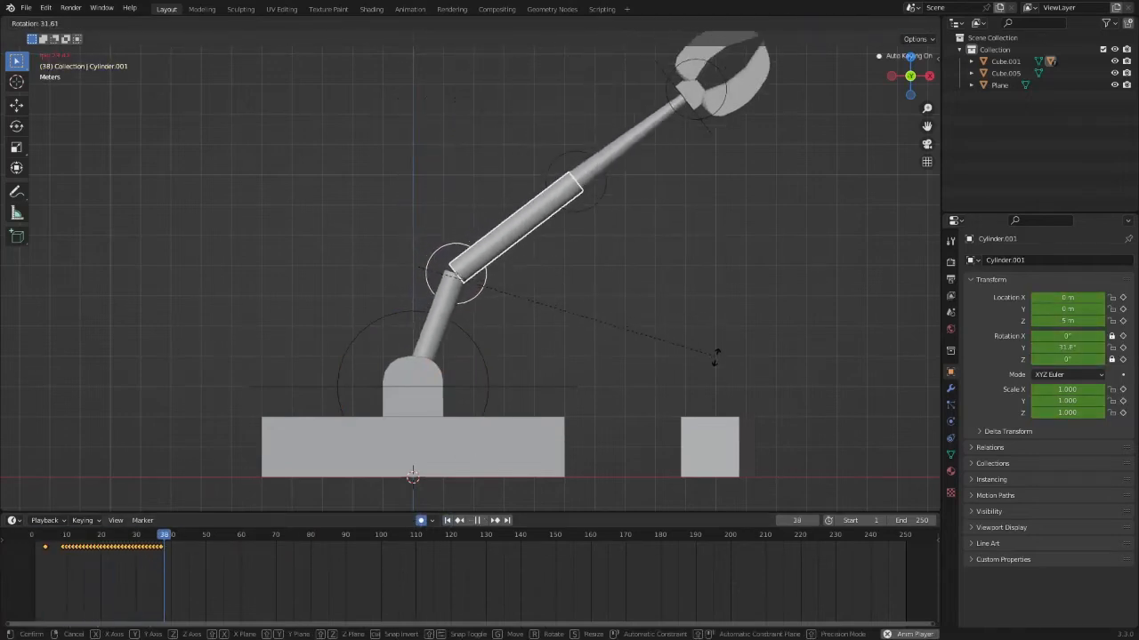
{"action": "left_click", "coordinate": [551, 433]}
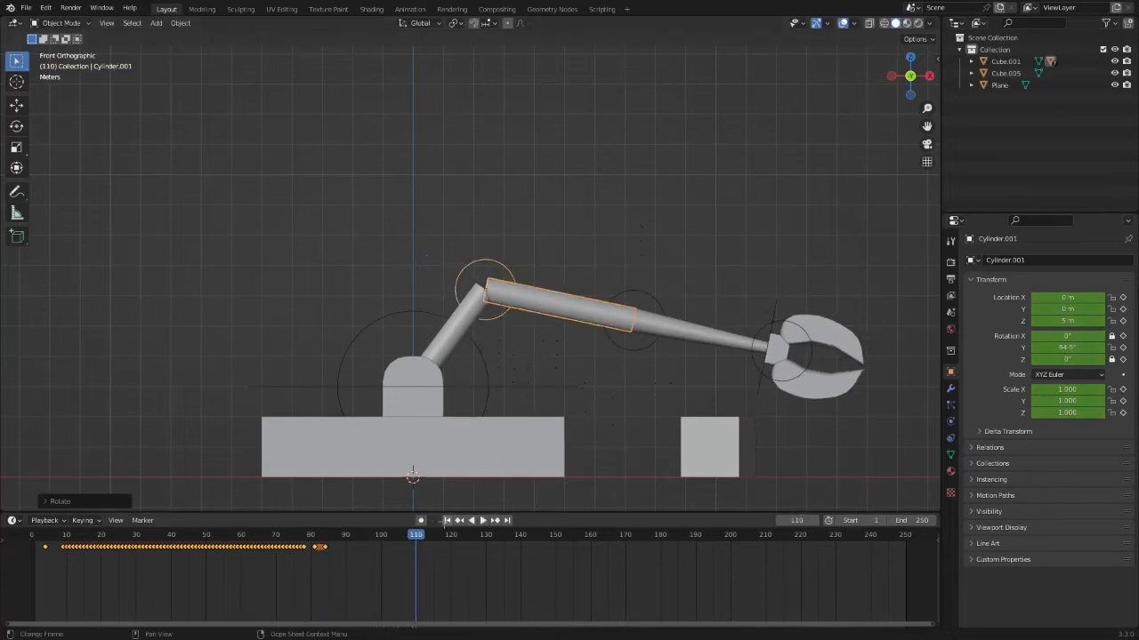
{"action": "key", "text": "ctrl+z"}
{"action": "key", "text": "ctrl+z"}
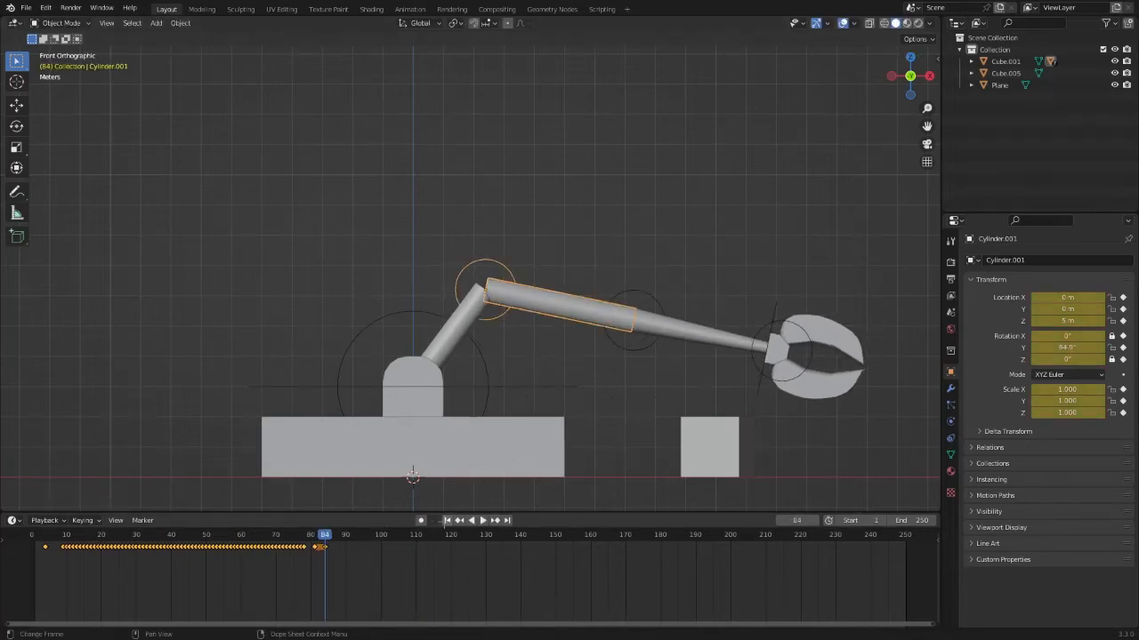
Step: Play back the lowest arm segment's recorded motion and return to the first frame
{"action": "key", "text": "space"}
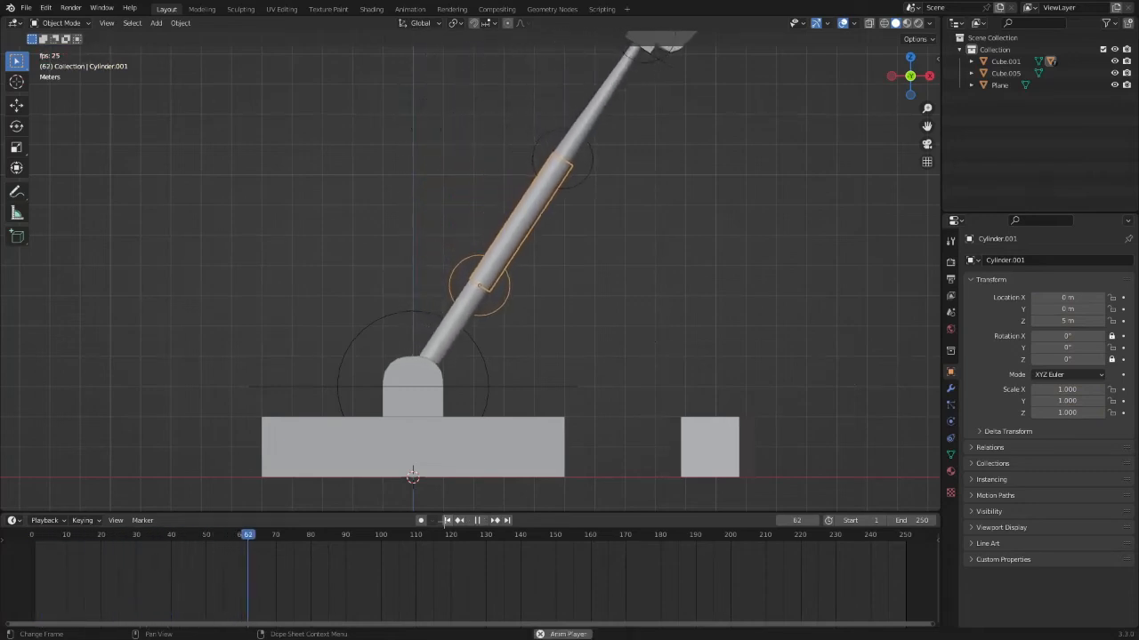
{"action": "key", "text": "space"}
{"action": "left_click", "coordinate": [447, 520]}
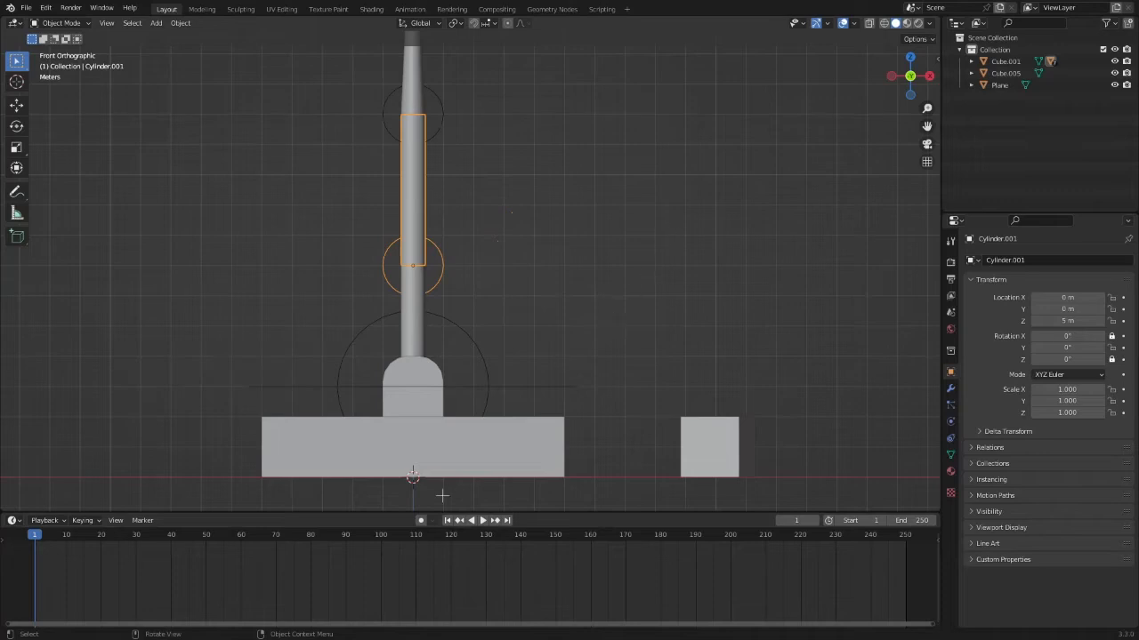
Step: Turn on auto keying and record the middle arm segment rotating to about 25° around Y during playback
{"action": "key", "text": "space"}
{"action": "key", "text": "r"}
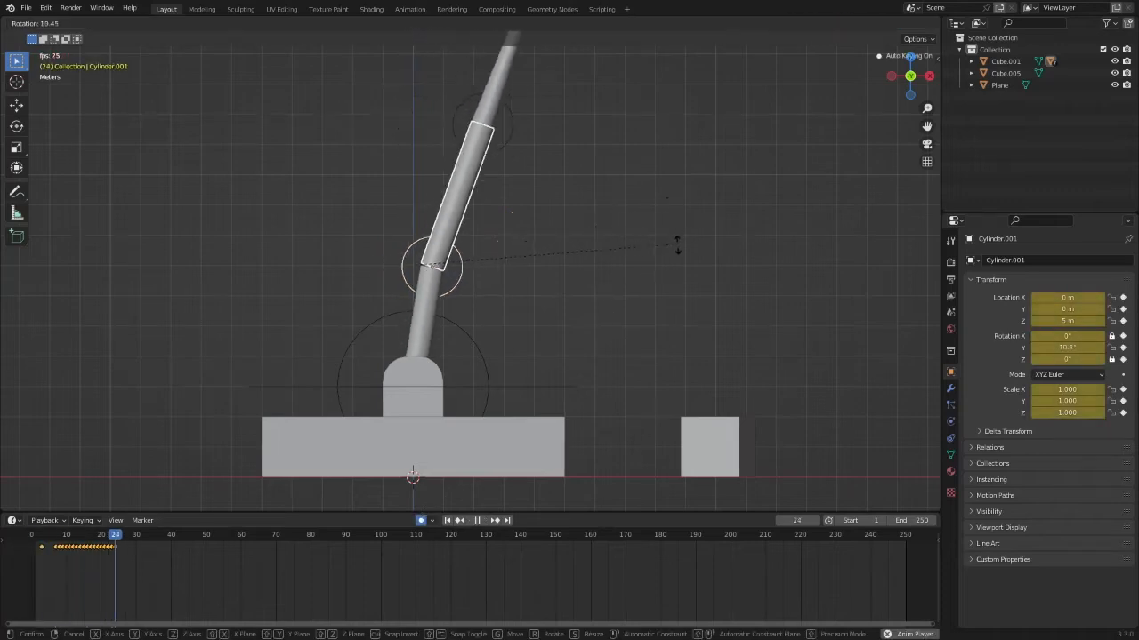
{"action": "left_click", "coordinate": [597, 289]}
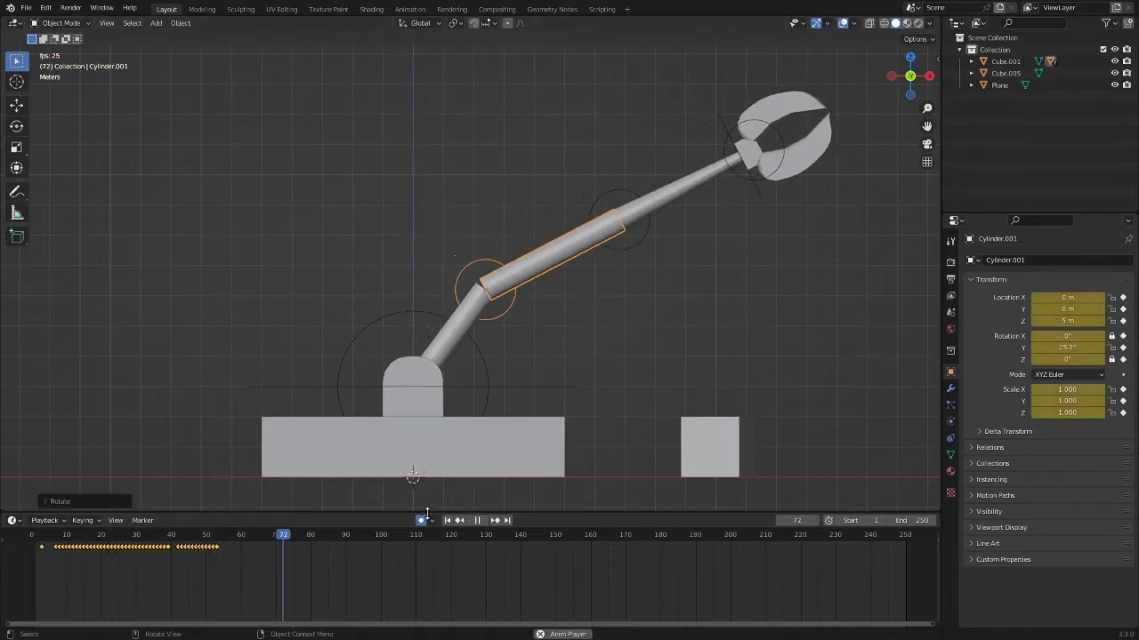
{"action": "key", "text": "Escape"}
Step: Select the tapered upper arm segment and record it bending down toward the cube to about 98° around Y during playback
{"action": "left_click", "coordinate": [465, 110]}
{"action": "scroll", "coordinate": [653, 246], "scroll_direction": "down", "scroll_amount": 1}
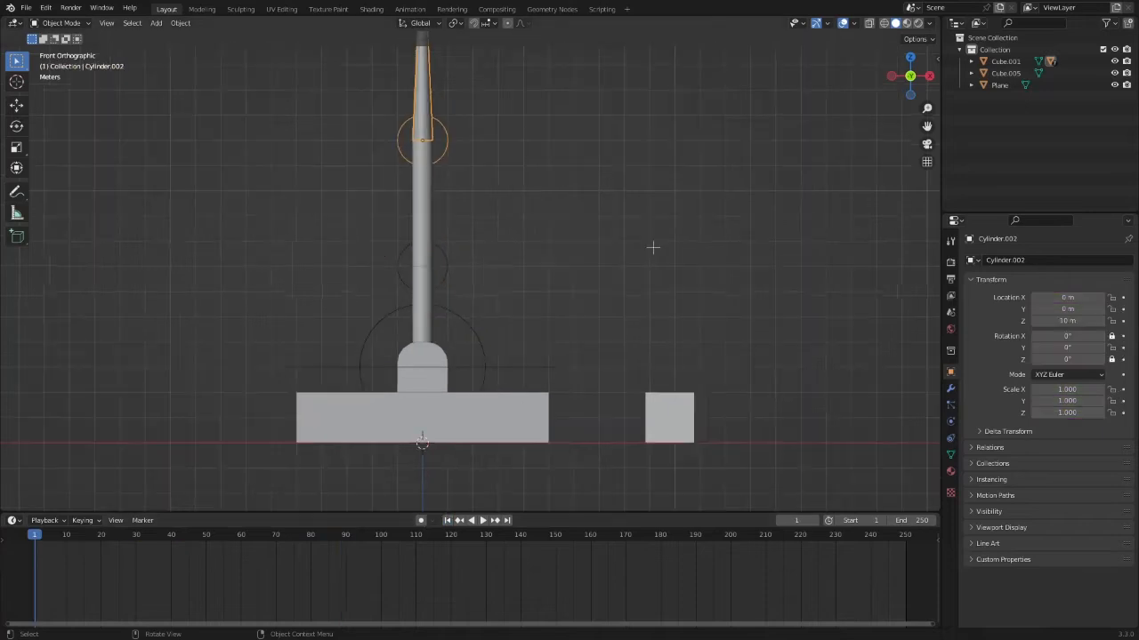
{"action": "middle_click_drag", "start_coordinate": [653, 247], "coordinate": [557, 407], "text": "shift"}
{"action": "scroll", "coordinate": [585, 292], "scroll_direction": "down", "scroll_amount": 2}
{"action": "key", "text": "space"}
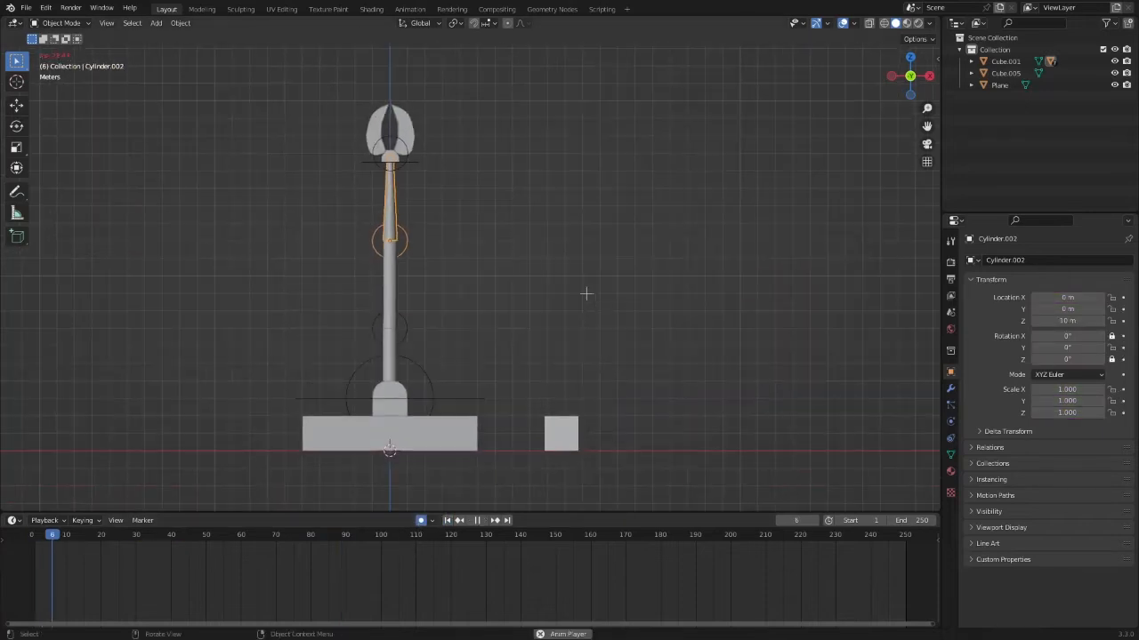
{"action": "key", "text": "r"}
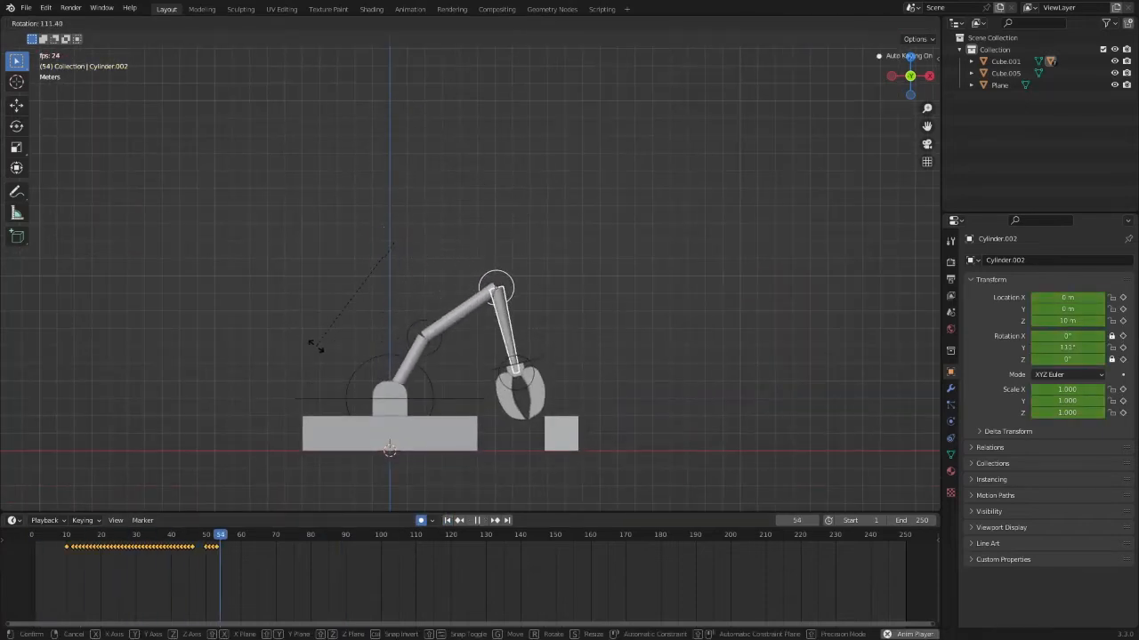
{"action": "left_click", "coordinate": [347, 345]}
{"action": "key", "text": "space"}
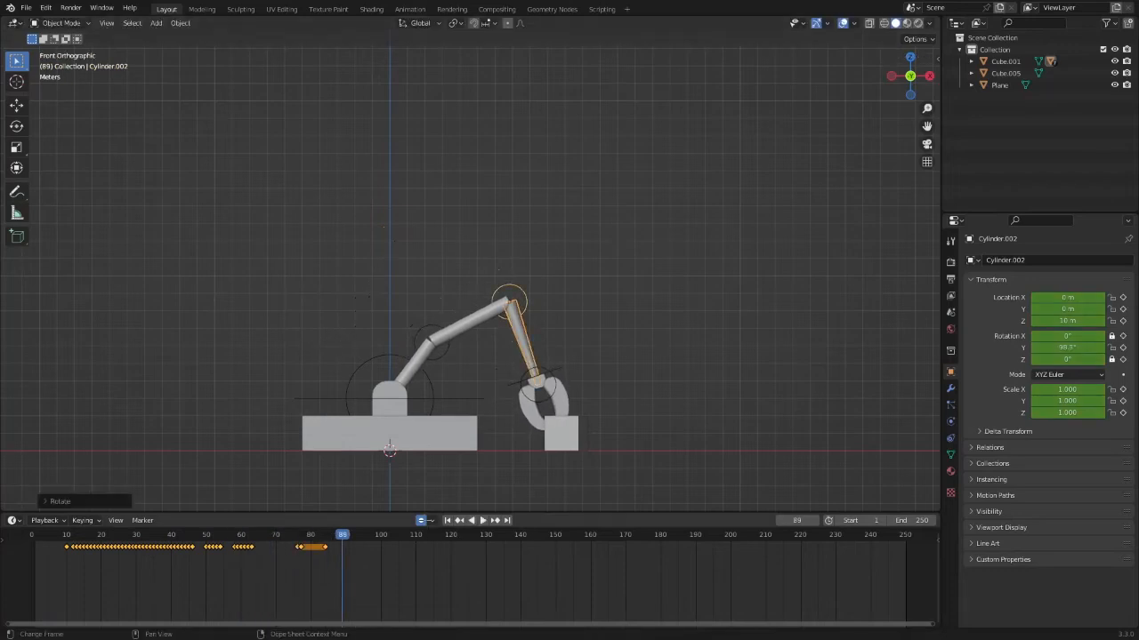
Step: Play back the recorded arm motion from the start and return to the first frame
{"action": "left_click", "coordinate": [446, 520]}
{"action": "key", "text": "space"}
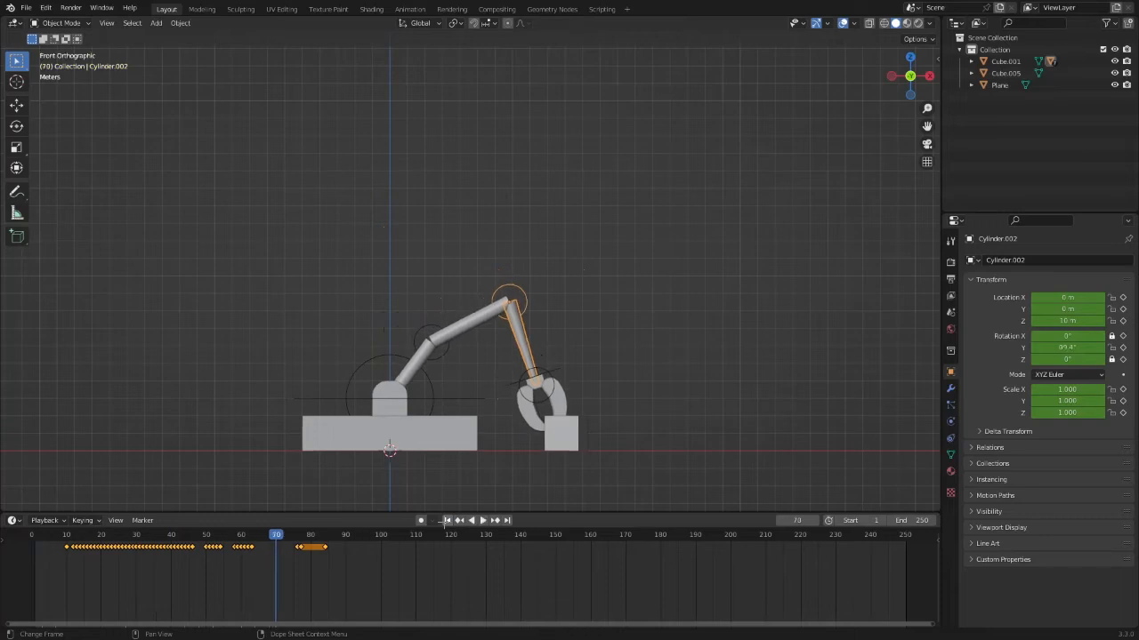
{"action": "key", "text": "Escape"}
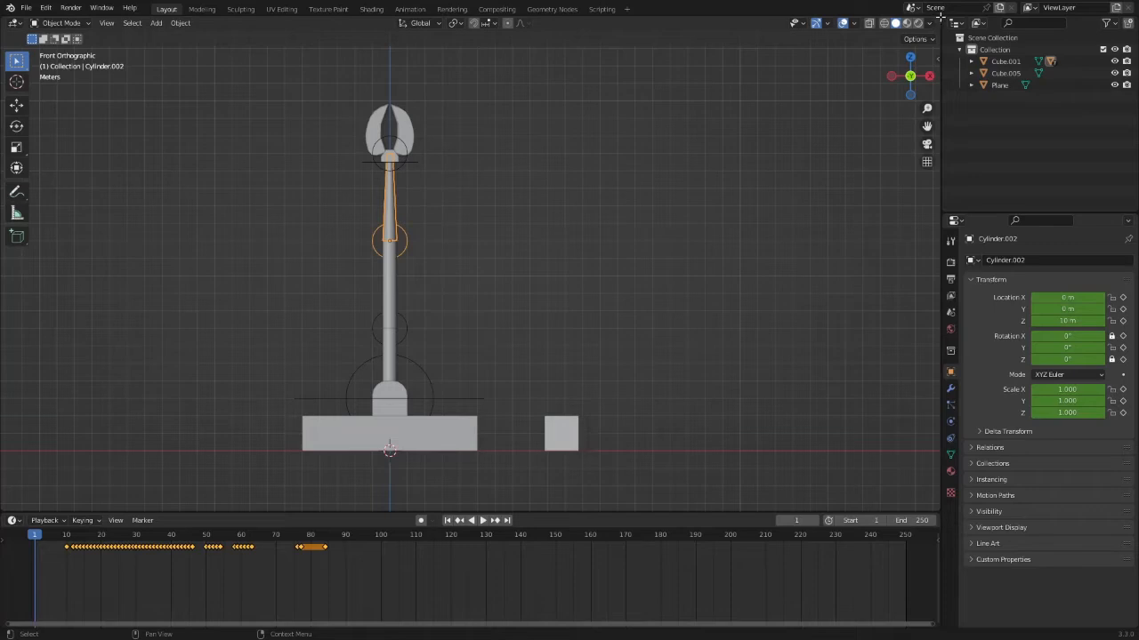
Step: Split the 3D viewport, open a Graph Editor in the new area, hide its sidebar, and deselect all keyframes
{"action": "left_click_drag", "start_coordinate": [930, 24], "coordinate": [560, 27]}
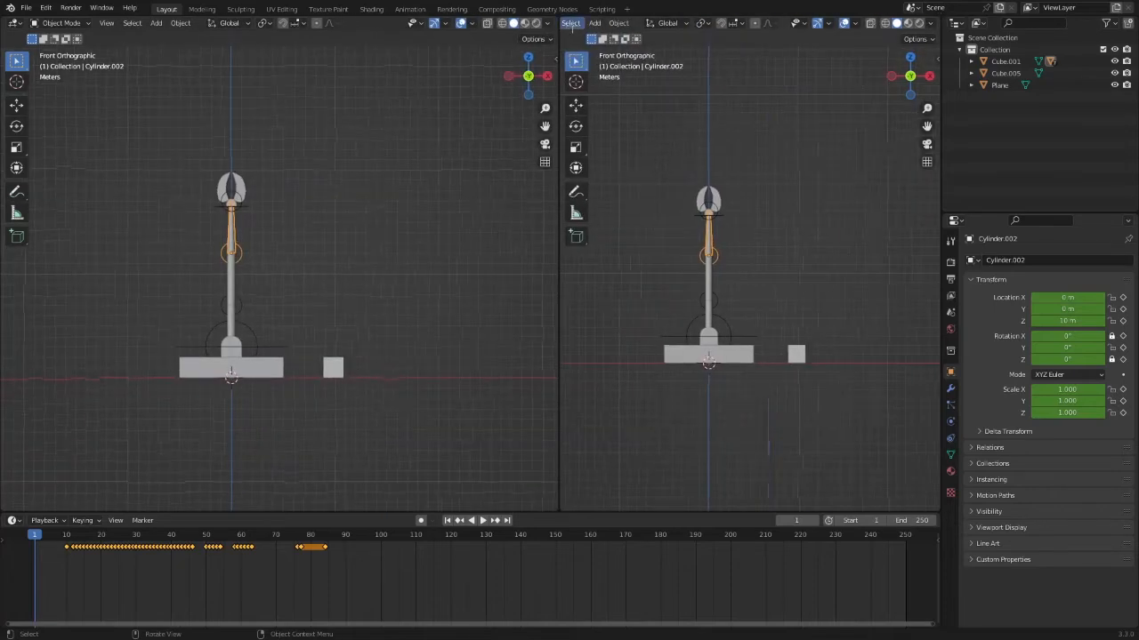
{"action": "left_click", "coordinate": [572, 24]}
{"action": "left_click", "coordinate": [724, 82]}
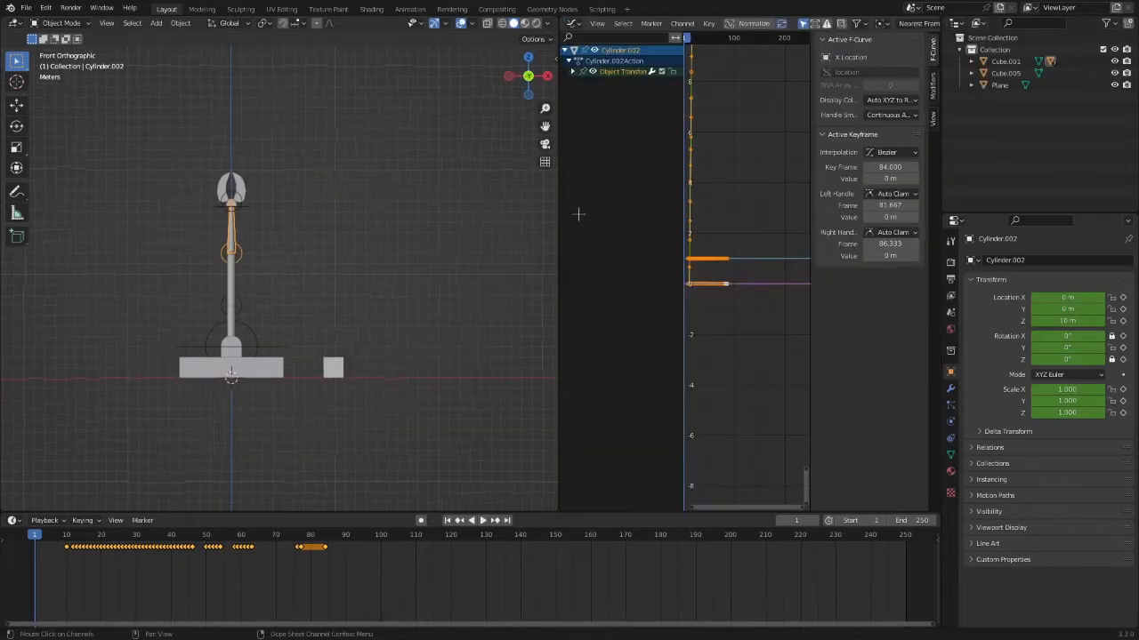
{"action": "left_click_drag", "start_coordinate": [562, 215], "coordinate": [508, 214]}
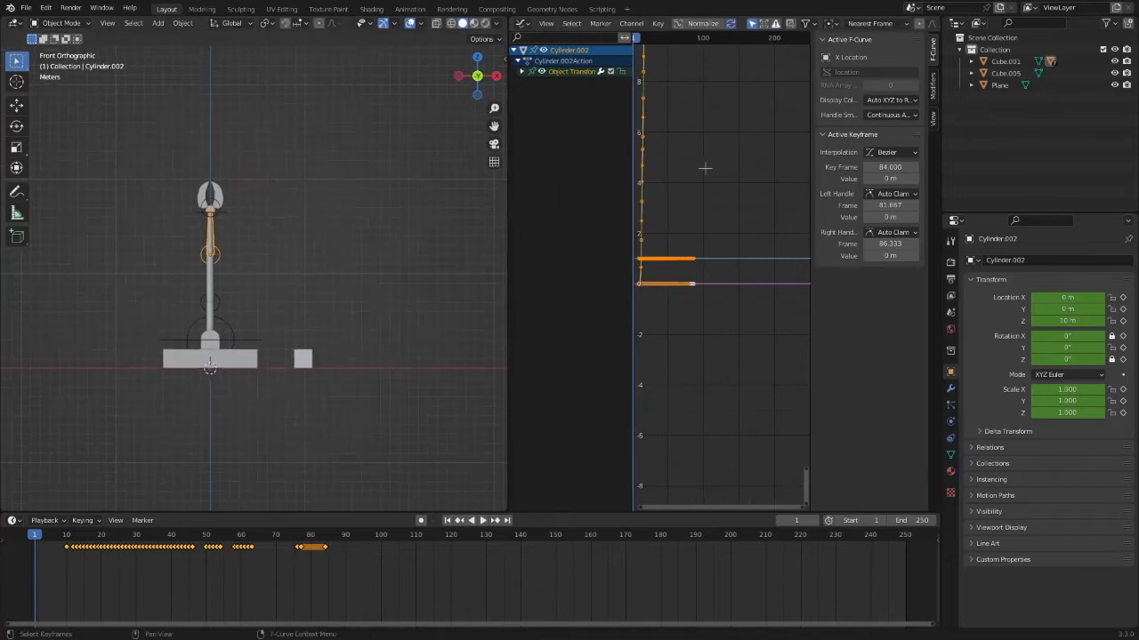
{"action": "key", "text": "n"}
{"action": "key", "text": "alt+a"}
{"action": "key", "text": "Home"}
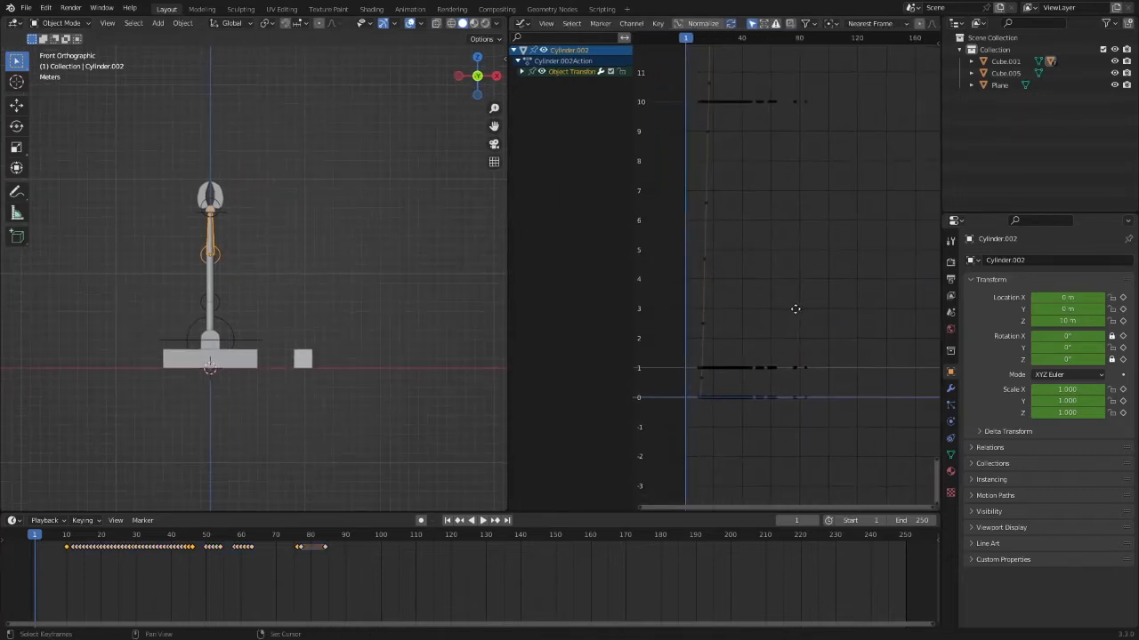
Step: Expand the Object Transforms channels and show only the Y Euler Rotation curve
{"action": "scroll", "coordinate": [339, 339], "scroll_direction": "up", "scroll_amount": 3}
{"action": "middle_click_drag", "start_coordinate": [785, 242], "coordinate": [821, 438]}
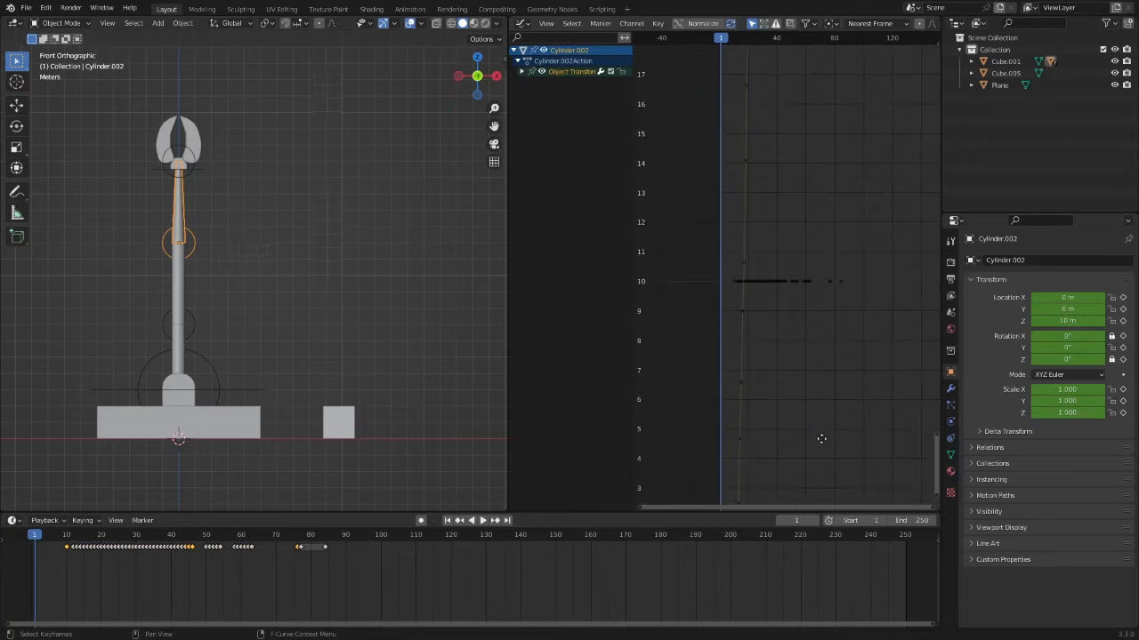
{"action": "left_click", "coordinate": [521, 72]}
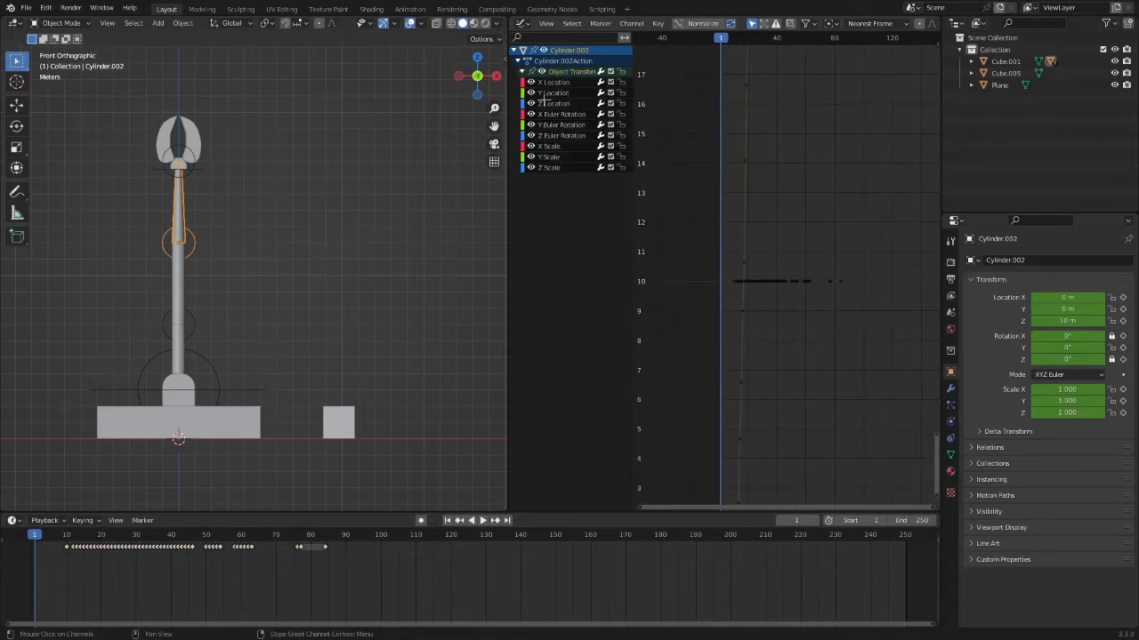
{"action": "left_click", "coordinate": [531, 114]}
{"action": "scroll", "coordinate": [889, 210], "scroll_direction": "down", "scroll_amount": 12}
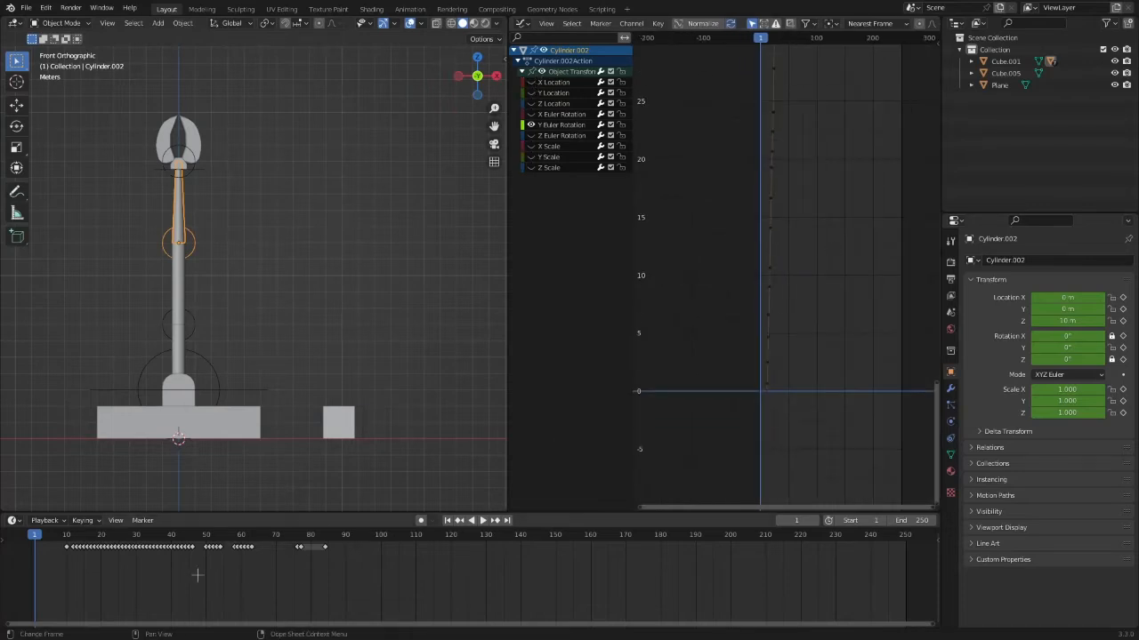
Step: Play the arm motion and scrub to frame 48
{"action": "key", "text": "space"}
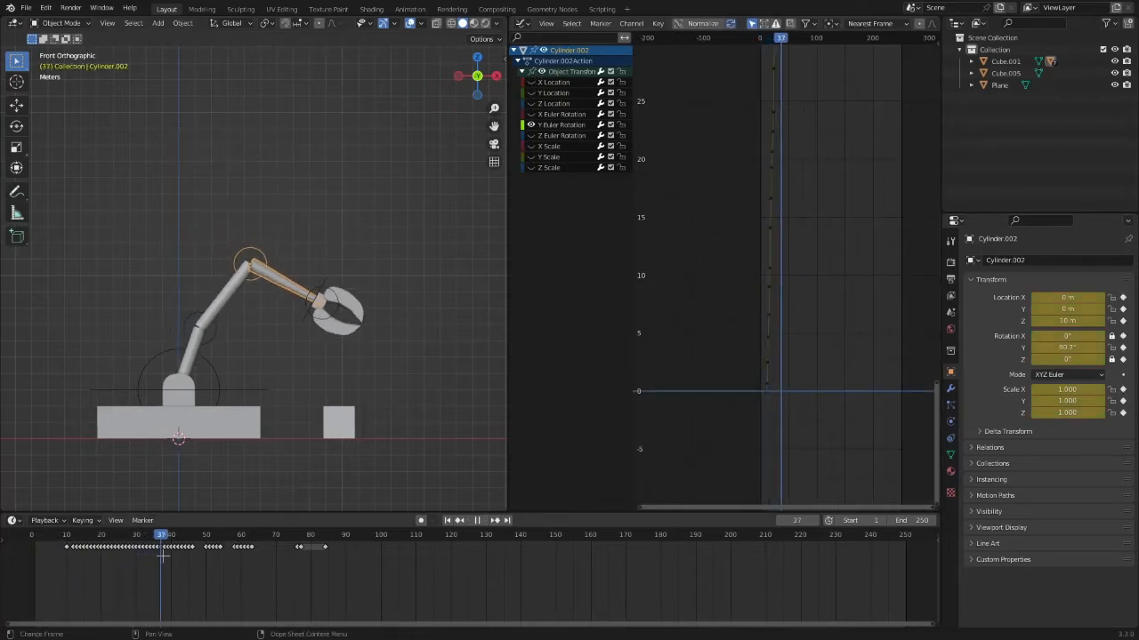
{"action": "left_click_drag", "start_coordinate": [162, 555], "coordinate": [201, 561]}
{"action": "key", "text": "space"}
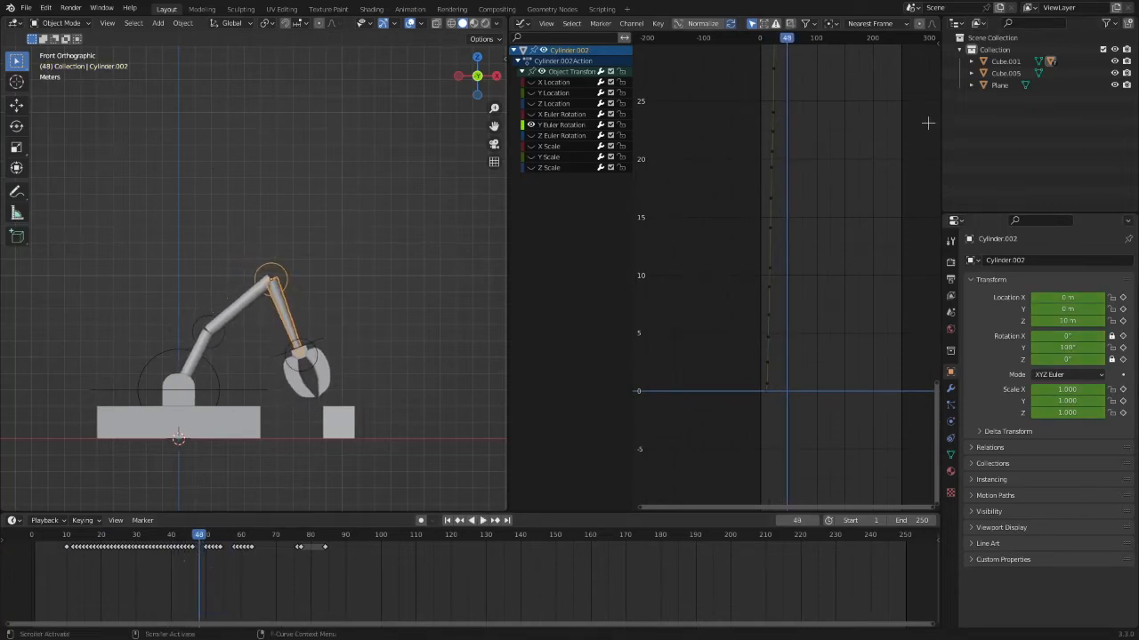
Step: Select the keyframes at the Y Euler Rotation curve's peak, flatten them vertically, and lower the peak to about 104°
{"action": "middle_click_drag", "start_coordinate": [837, 67], "coordinate": [760, 391]}
{"action": "middle_click_drag", "start_coordinate": [744, 114], "coordinate": [768, 424]}
{"action": "middle_click_drag", "start_coordinate": [752, 78], "coordinate": [760, 347]}
{"action": "middle_click_drag", "start_coordinate": [763, 126], "coordinate": [763, 426]}
{"action": "scroll", "coordinate": [770, 307], "scroll_direction": "up", "scroll_amount": 5}
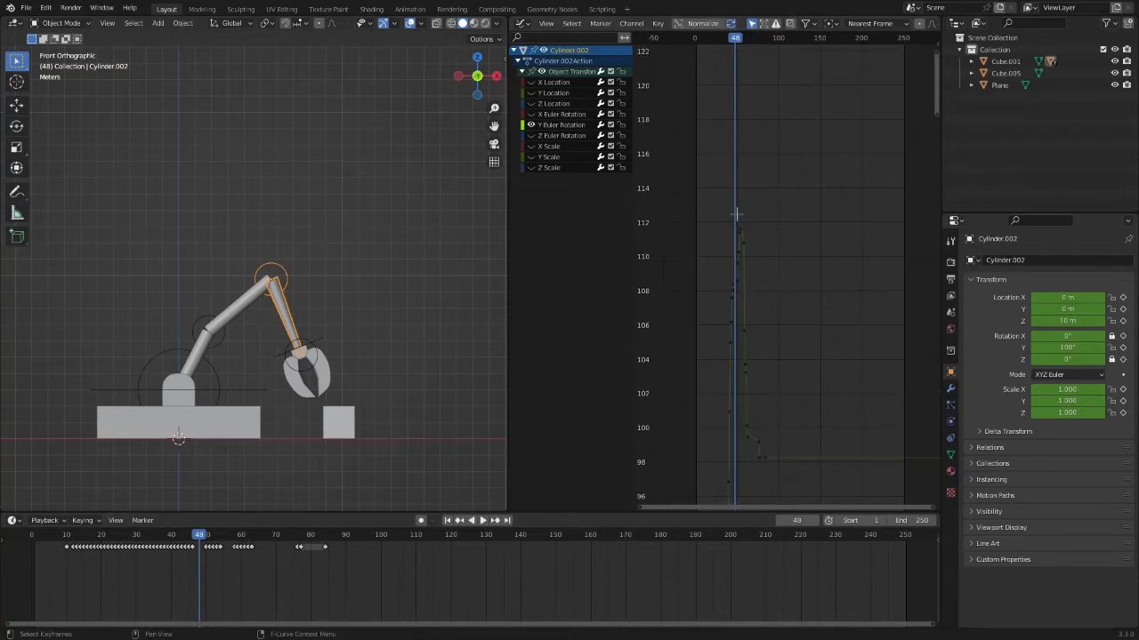
{"action": "left_click_drag", "start_coordinate": [710, 210], "coordinate": [830, 376]}
{"action": "key", "text": "s"}
{"action": "key", "text": "y"}
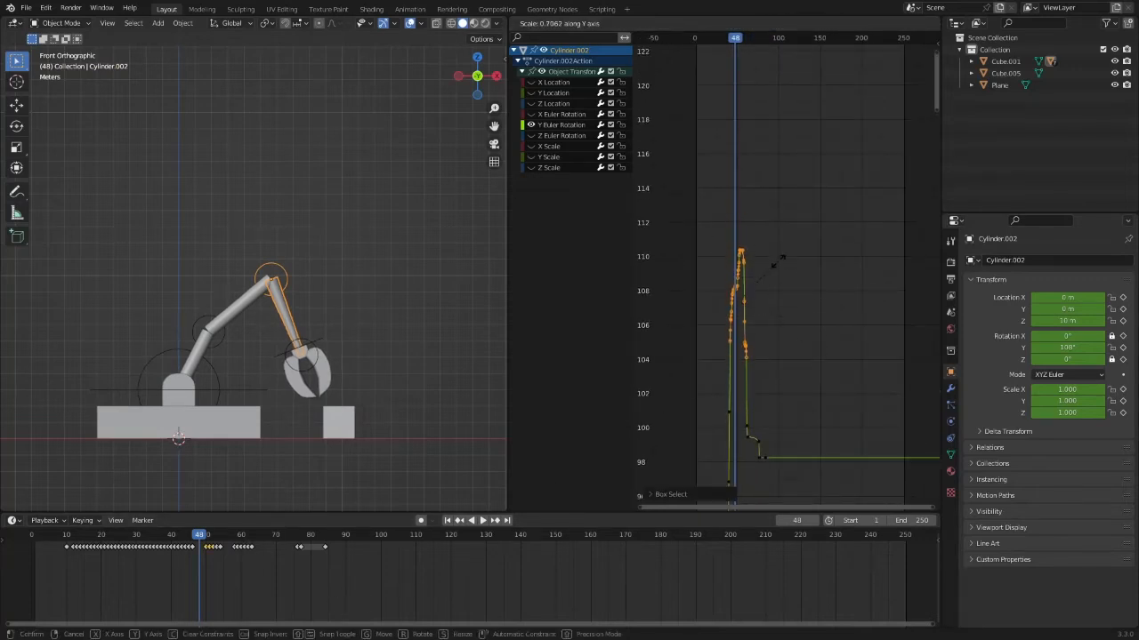
{"action": "key", "text": "g"}
{"action": "left_click", "coordinate": [753, 369]}
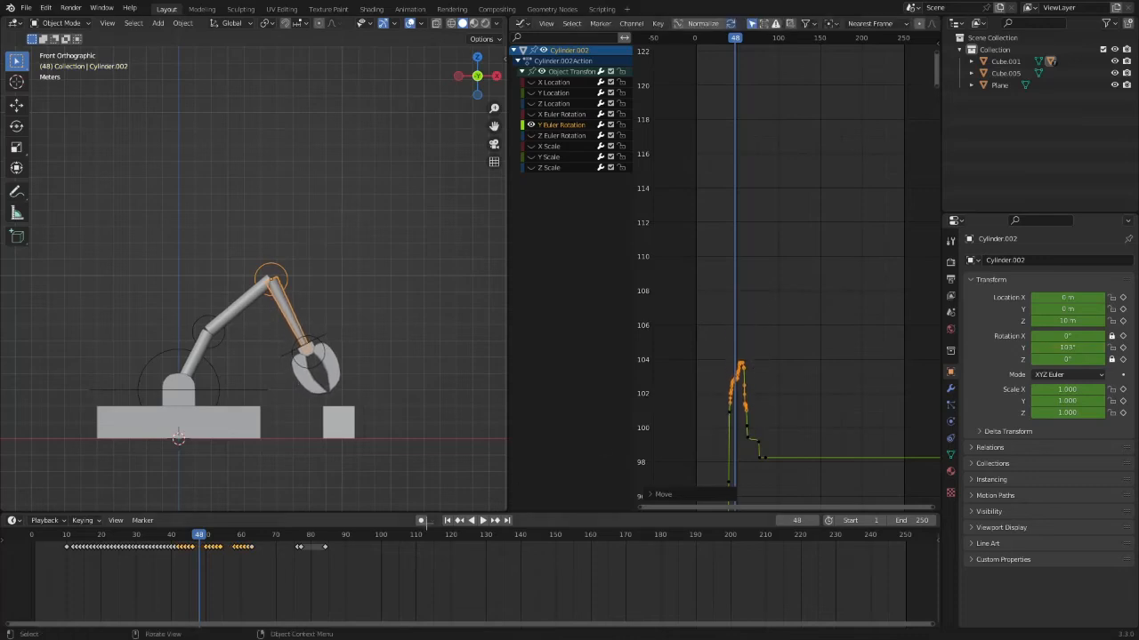
Step: Move to frame 58, select the keyframes at the very top of the curve, and flatten them vertically at about 103.6°
{"action": "key", "text": "space"}
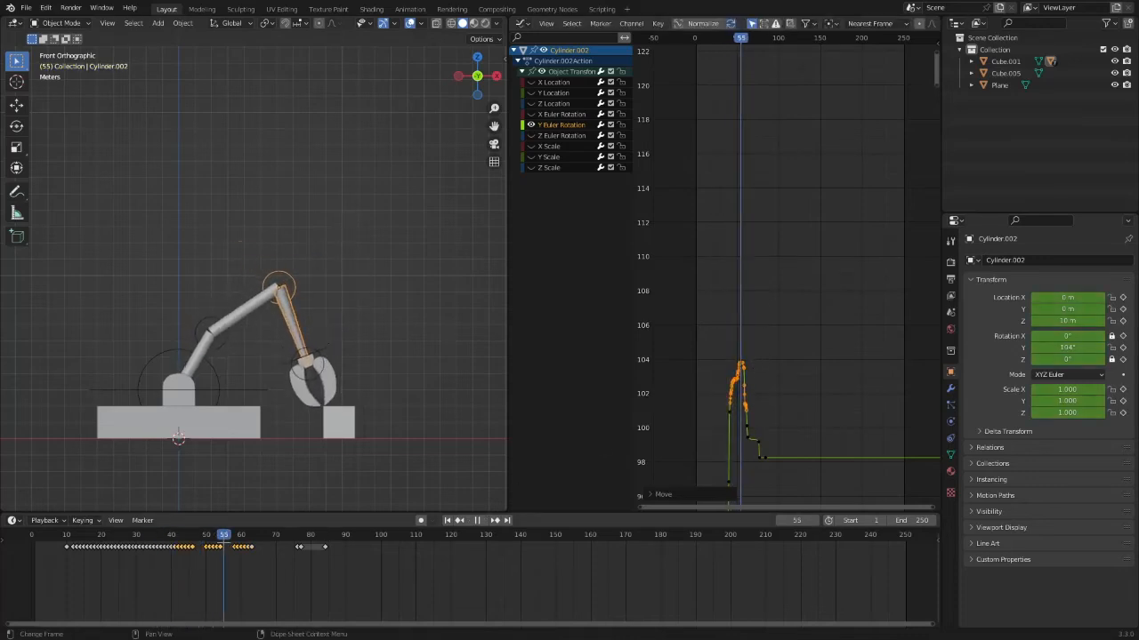
{"action": "left_click_drag", "start_coordinate": [245, 543], "coordinate": [234, 544]}
{"action": "middle_click_drag", "start_coordinate": [671, 394], "coordinate": [647, 351]}
{"action": "scroll", "coordinate": [726, 323], "scroll_direction": "up", "scroll_amount": 5}
{"action": "middle_click_drag", "start_coordinate": [726, 323], "coordinate": [739, 320]}
{"action": "scroll", "coordinate": [735, 264], "scroll_direction": "up", "scroll_amount": 3}
{"action": "middle_click_drag", "start_coordinate": [777, 398], "coordinate": [824, 315]}
{"action": "scroll", "coordinate": [823, 315], "scroll_direction": "up", "scroll_amount": 4}
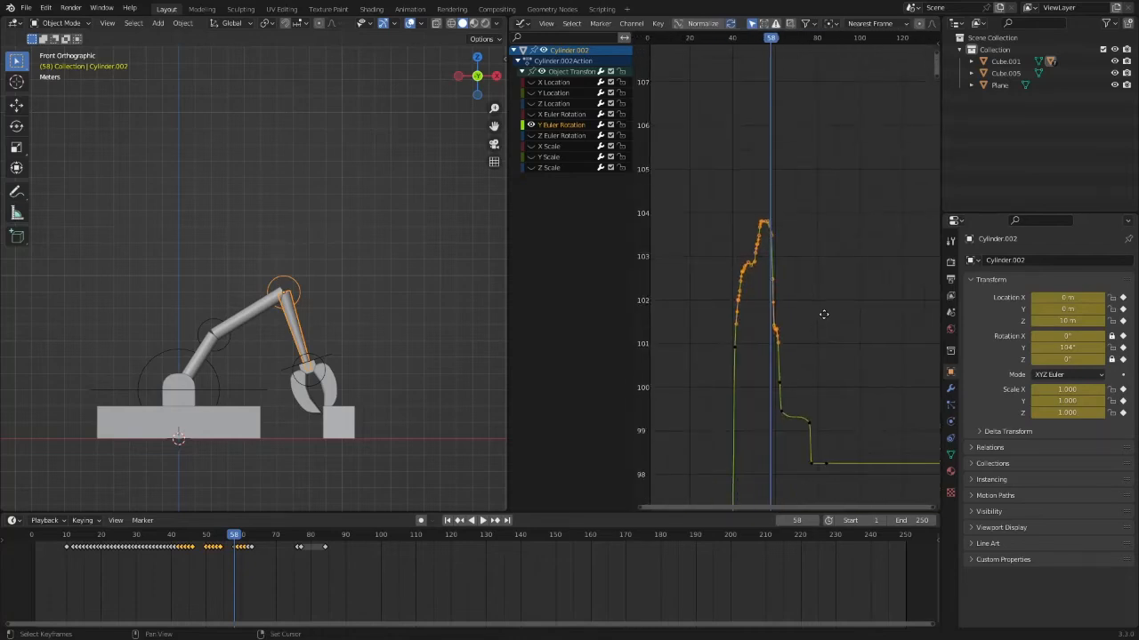
{"action": "middle_click_drag", "start_coordinate": [819, 257], "coordinate": [826, 302]}
{"action": "scroll", "coordinate": [827, 302], "scroll_direction": "up", "scroll_amount": 2}
{"action": "scroll", "coordinate": [743, 238], "scroll_direction": "up", "scroll_amount": 4}
{"action": "left_click_drag", "start_coordinate": [668, 196], "coordinate": [821, 313]}
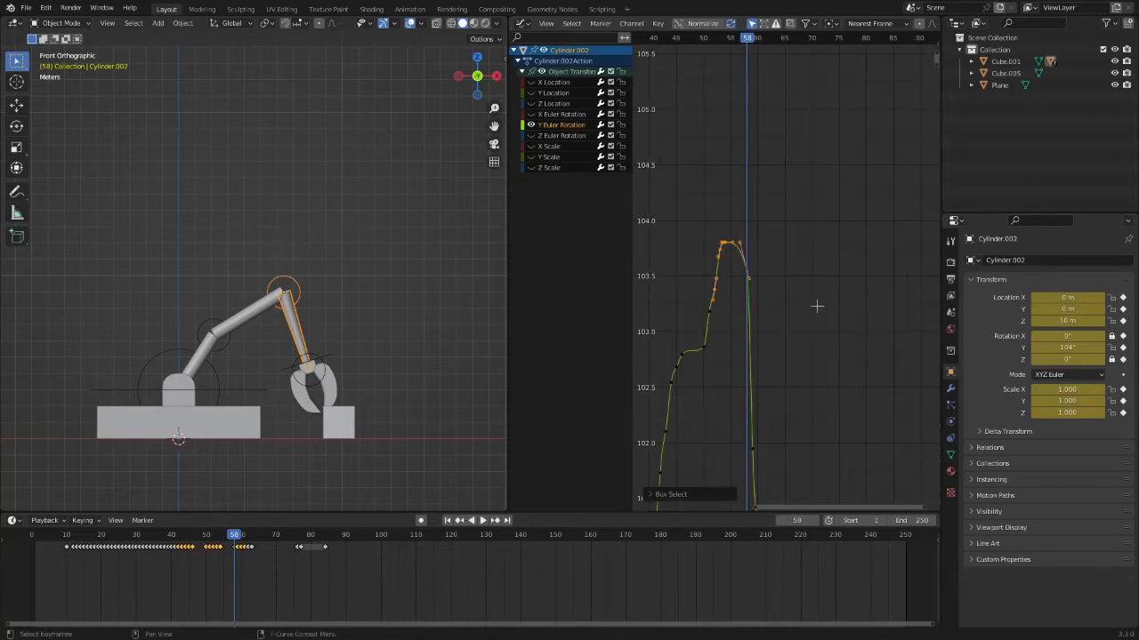
{"action": "key", "text": "g"}
{"action": "key", "text": "y"}
{"action": "key", "text": "s"}
{"action": "key", "text": "y"}
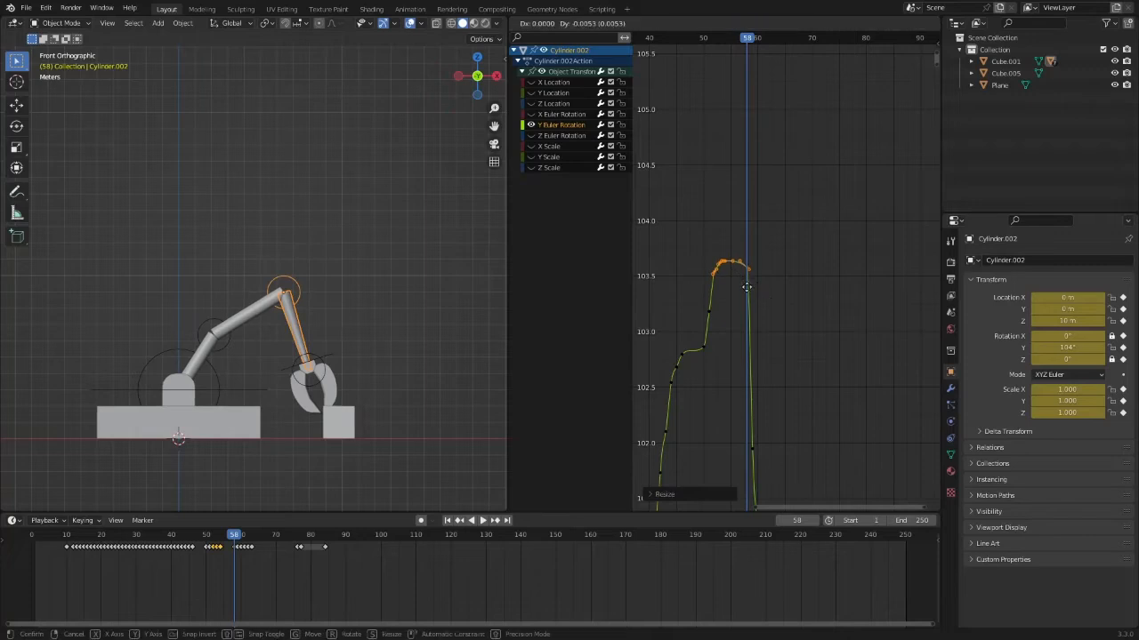
Step: Lower the selected peak keyframes to about 103°, flatten them further, and play the motion
{"action": "key", "text": "g"}
{"action": "key", "text": "y"}
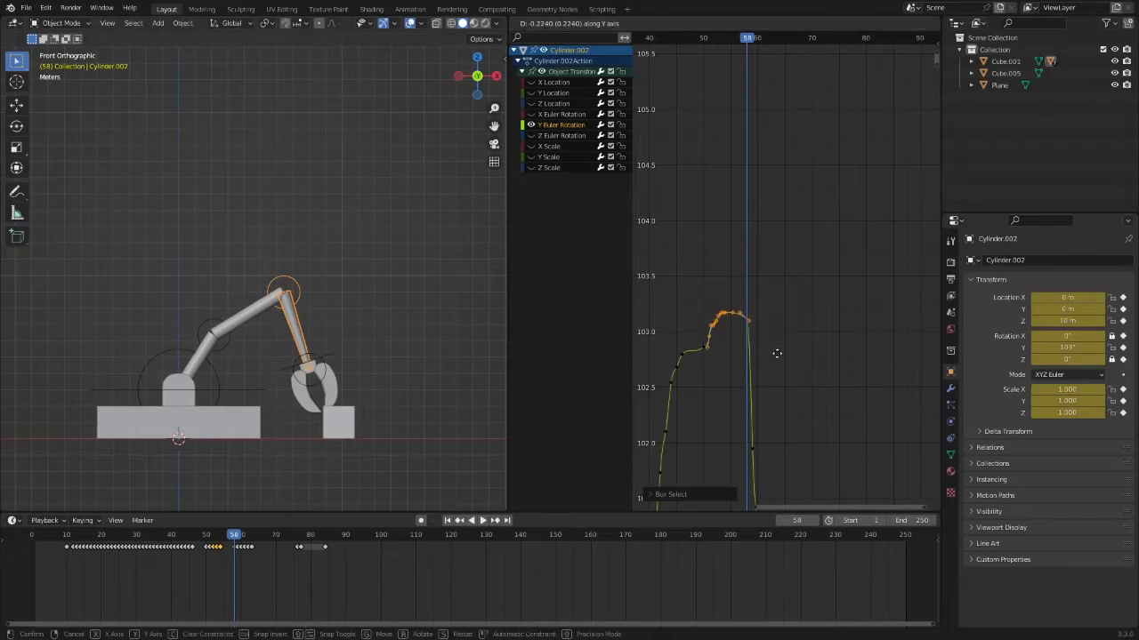
{"action": "key", "text": "s"}
{"action": "key", "text": "y"}
{"action": "left_click", "coordinate": [750, 324]}
{"action": "key", "text": "g"}
{"action": "key", "text": "y"}
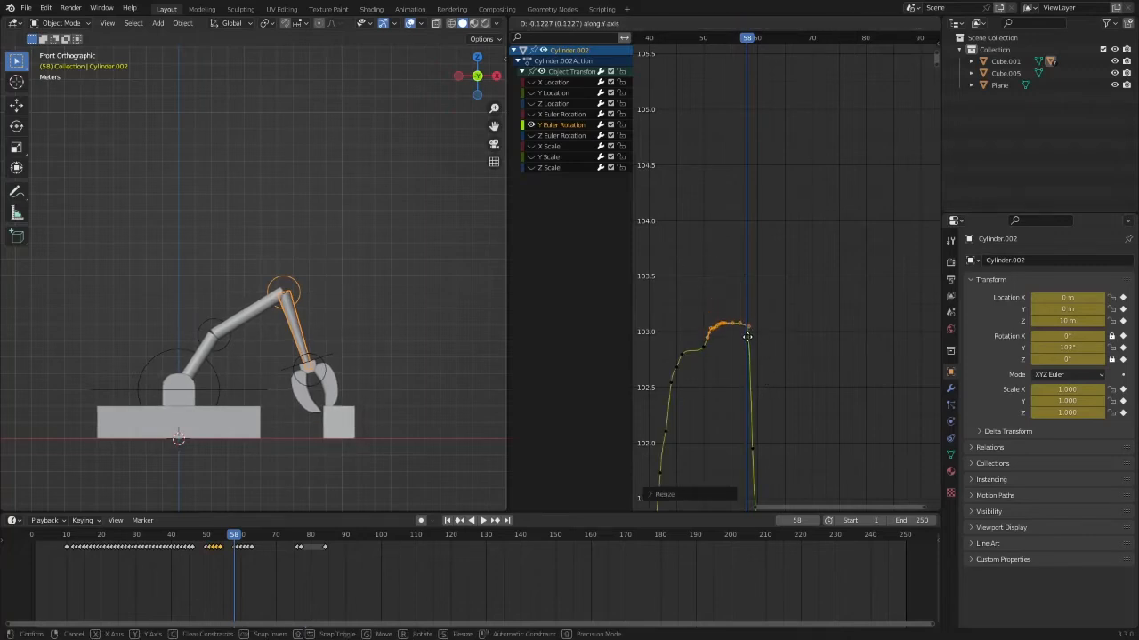
{"action": "left_click", "coordinate": [657, 417]}
{"action": "key", "text": "space"}
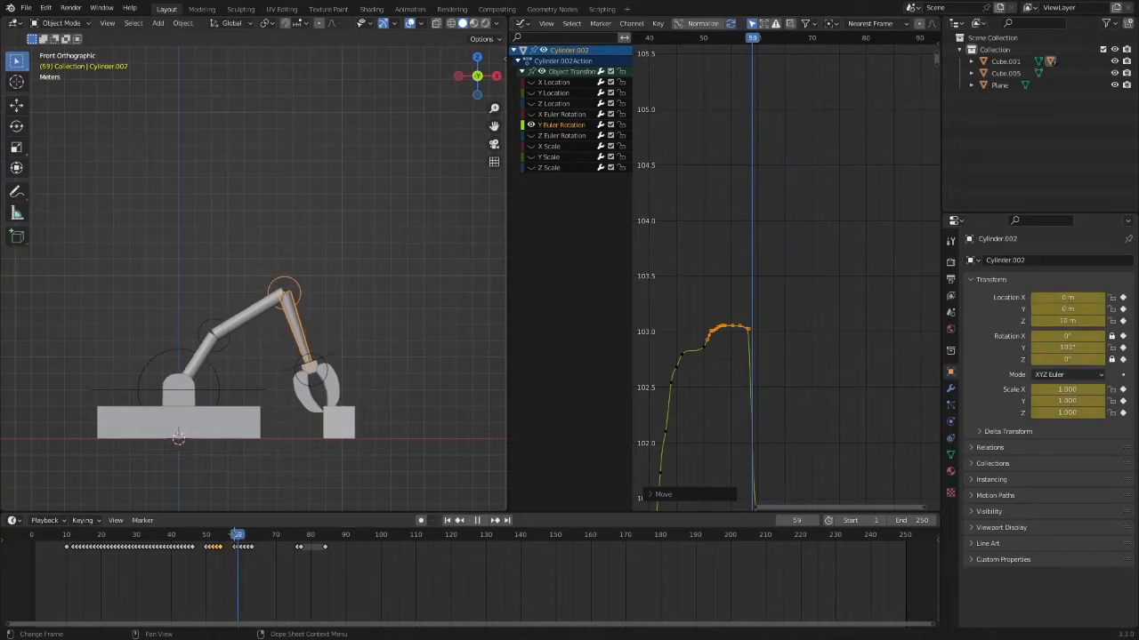
{"action": "key", "text": "space"}
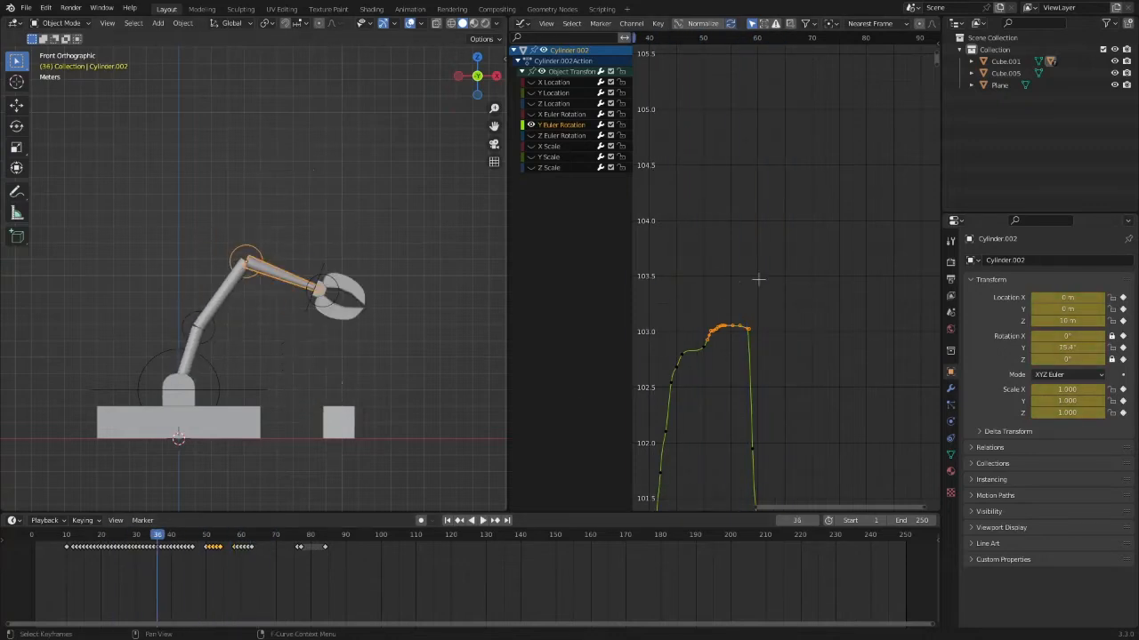
Step: Select and smooth all of the curve's keyframes, and play the motion from the first frame
{"action": "key", "text": "ctrl+z"}
{"action": "key", "text": "ctrl+z"}
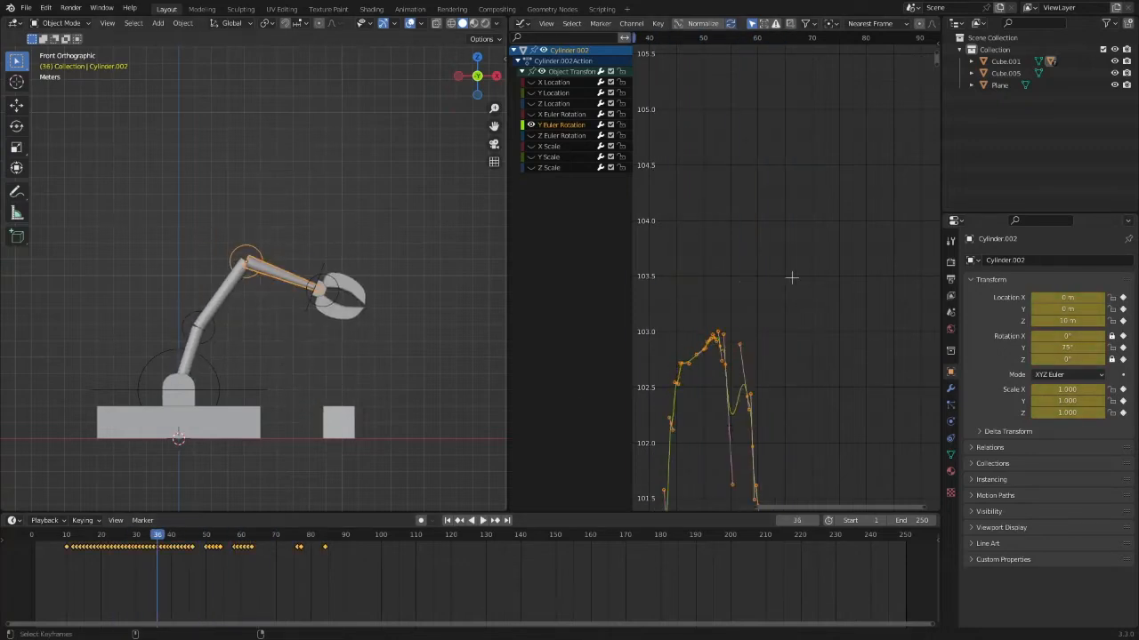
{"action": "left_click", "coordinate": [446, 520]}
{"action": "key", "text": "space"}
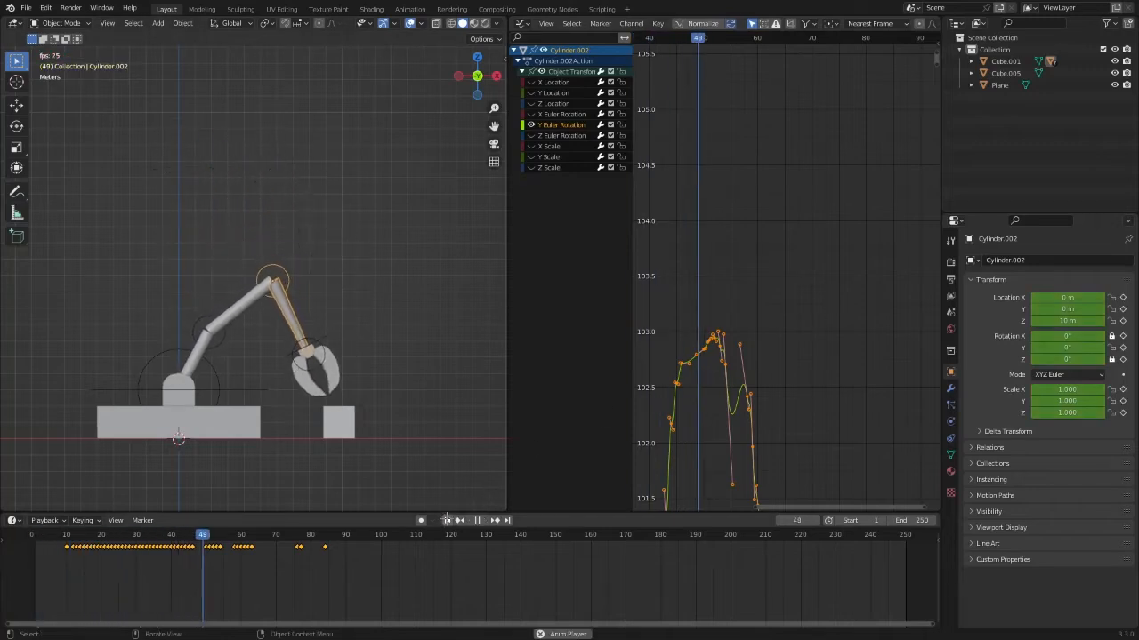
{"action": "key", "text": "space"}
{"action": "left_click", "coordinate": [447, 521]}
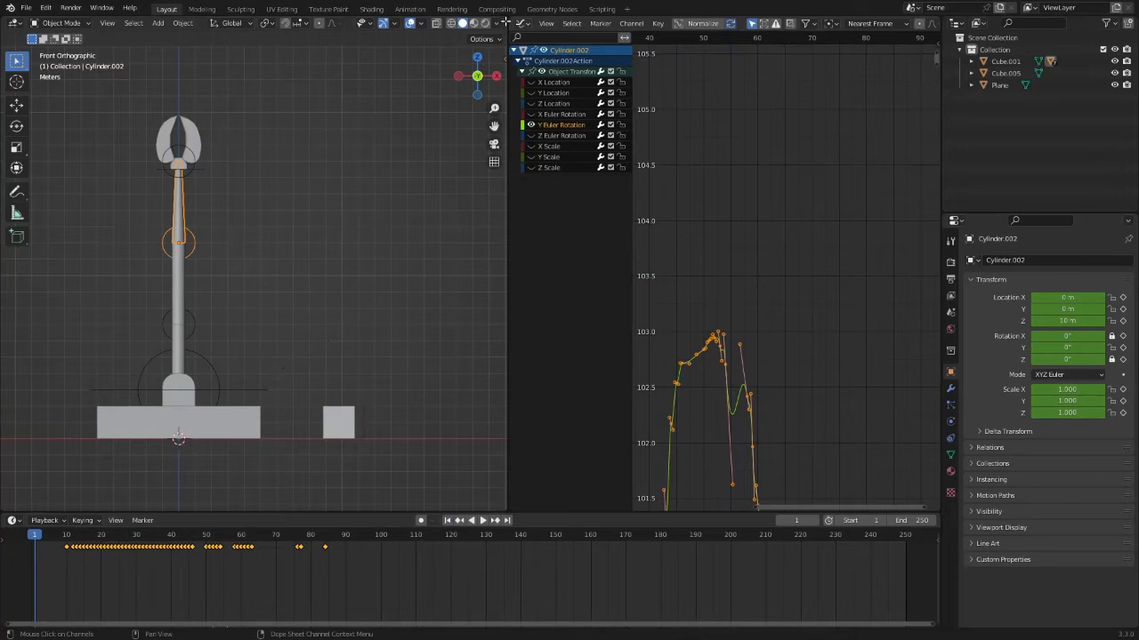
Step: Widen the 3D view over the Graph Editor and select one claw of the gripper
{"action": "left_click_drag", "start_coordinate": [506, 29], "coordinate": [939, 93]}
{"action": "scroll", "coordinate": [603, 244], "scroll_direction": "down", "scroll_amount": 6}
{"action": "middle_click_drag", "start_coordinate": [565, 267], "coordinate": [594, 271], "text": "shift"}
{"action": "scroll", "coordinate": [663, 275], "scroll_direction": "up", "scroll_amount": 3}
{"action": "left_click", "coordinate": [473, 149]}
{"action": "middle_click_drag", "start_coordinate": [554, 175], "coordinate": [531, 277], "text": "shift"}
{"action": "scroll", "coordinate": [531, 277], "scroll_direction": "up", "scroll_amount": 4}
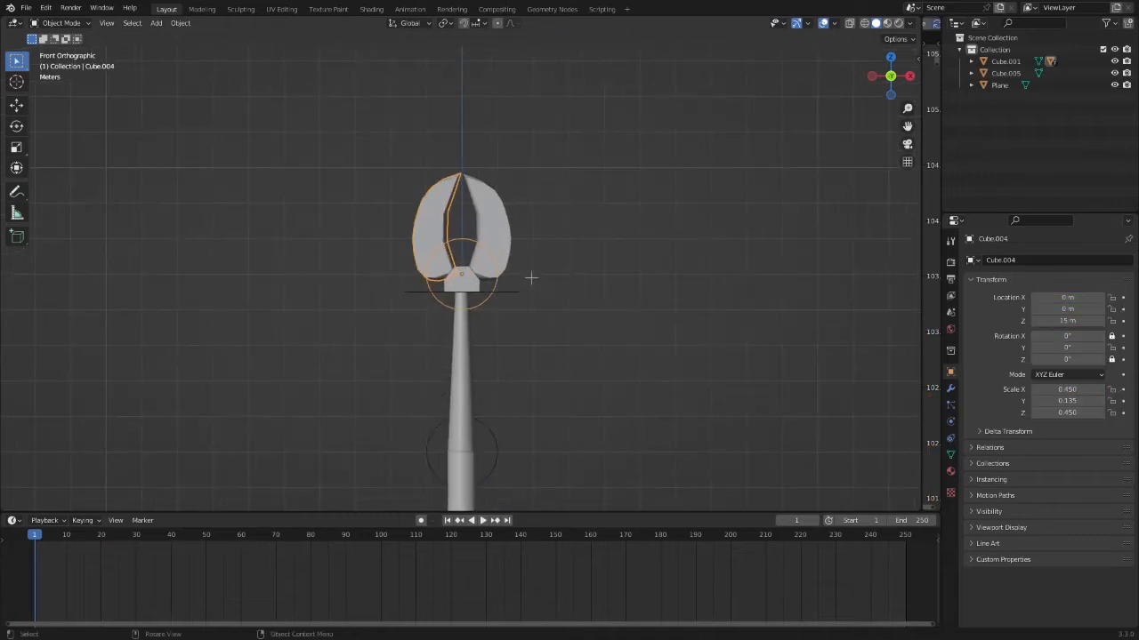
Step: Play the arm's motion, move to frame 40, and frame the gripper just before it reaches the cube
{"action": "middle_click_drag", "start_coordinate": [632, 320], "coordinate": [540, 64], "text": "shift"}
{"action": "scroll", "coordinate": [541, 66], "scroll_direction": "down", "scroll_amount": 2}
{"action": "middle_click_drag", "start_coordinate": [561, 122], "coordinate": [579, 300], "text": "shift"}
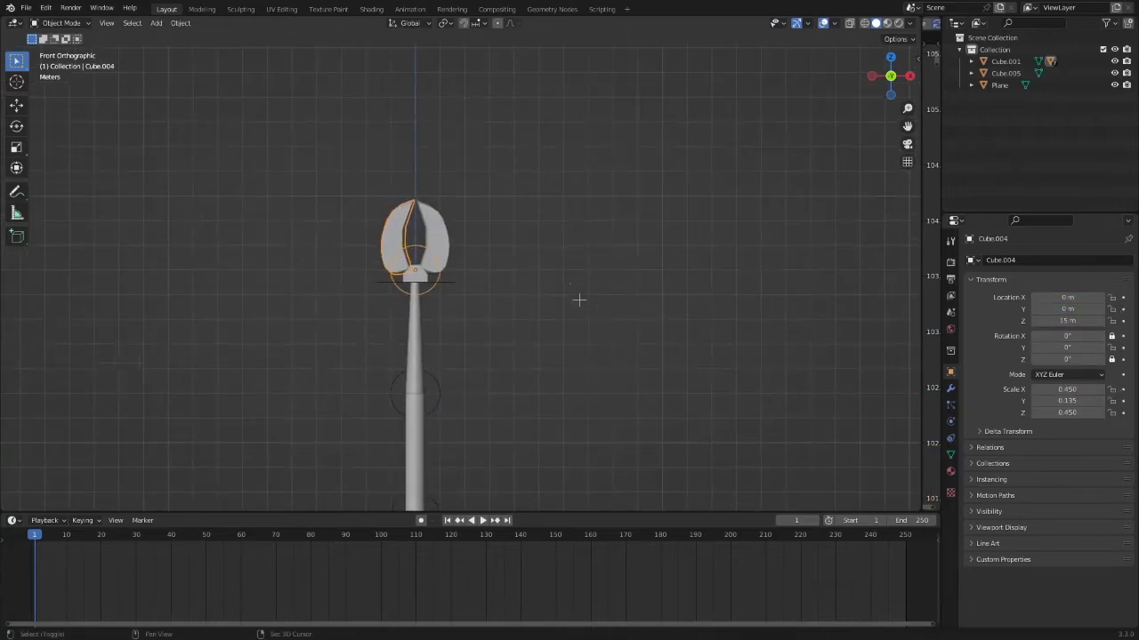
{"action": "scroll", "coordinate": [579, 300], "scroll_direction": "up", "scroll_amount": 2}
{"action": "middle_click_drag", "start_coordinate": [599, 351], "coordinate": [537, 218], "text": "shift"}
{"action": "key", "text": "space"}
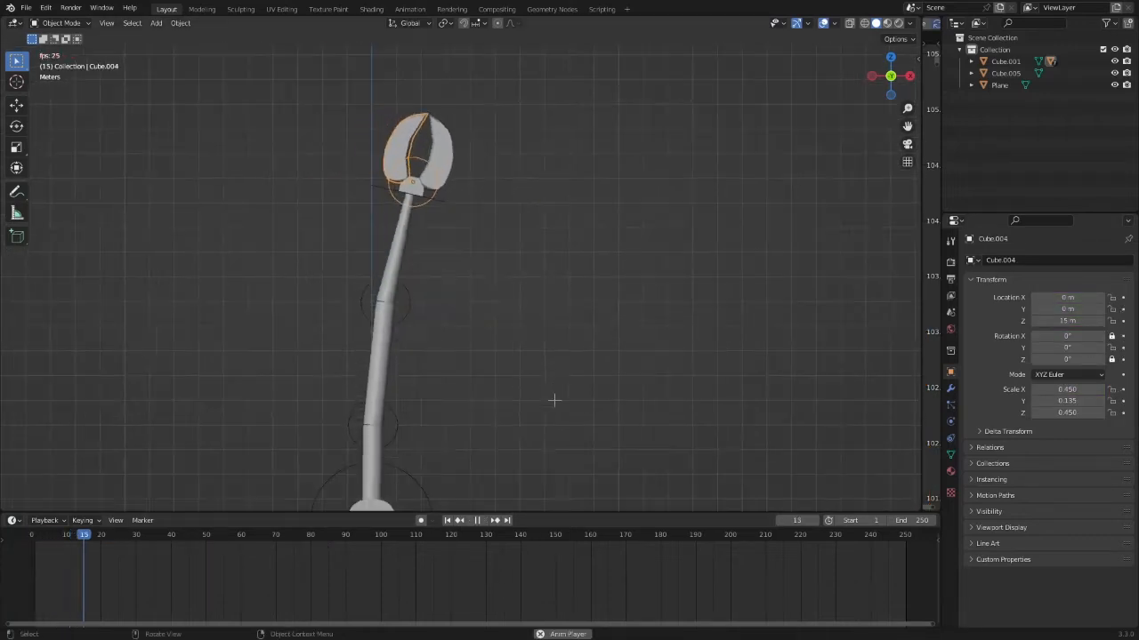
{"action": "middle_click_drag", "start_coordinate": [555, 400], "coordinate": [553, 235], "text": "shift"}
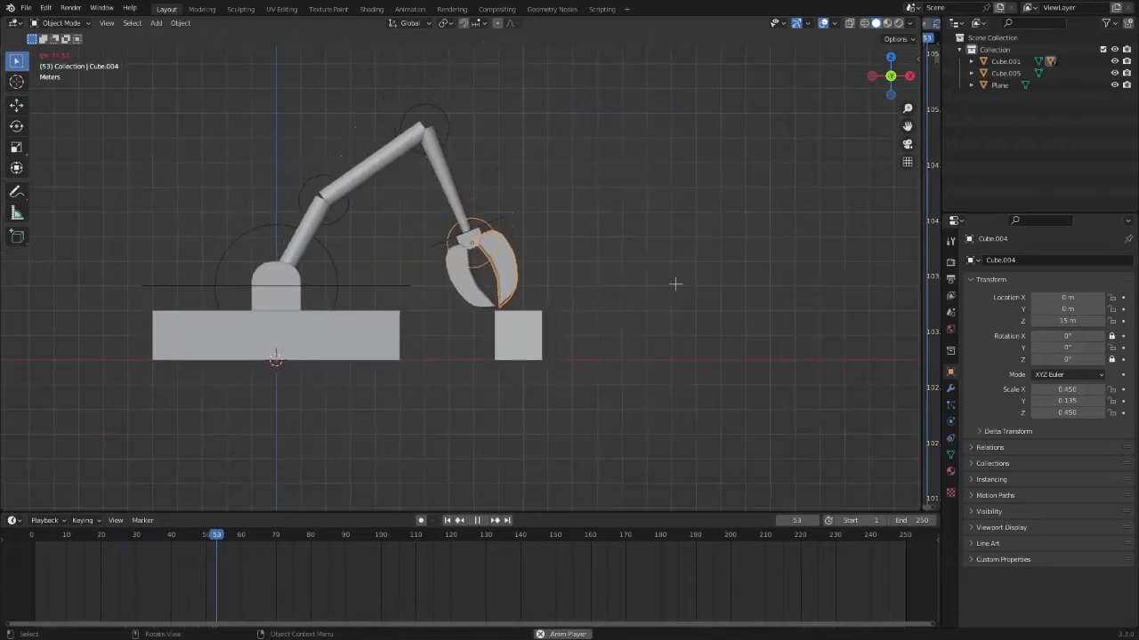
{"action": "key", "text": "space"}
{"action": "scroll", "coordinate": [627, 377], "scroll_direction": "up", "scroll_amount": 5}
{"action": "left_click_drag", "start_coordinate": [220, 539], "coordinate": [171, 538]}
{"action": "middle_click_drag", "start_coordinate": [649, 201], "coordinate": [628, 321], "text": "shift"}
{"action": "scroll", "coordinate": [627, 322], "scroll_direction": "up", "scroll_amount": 1}
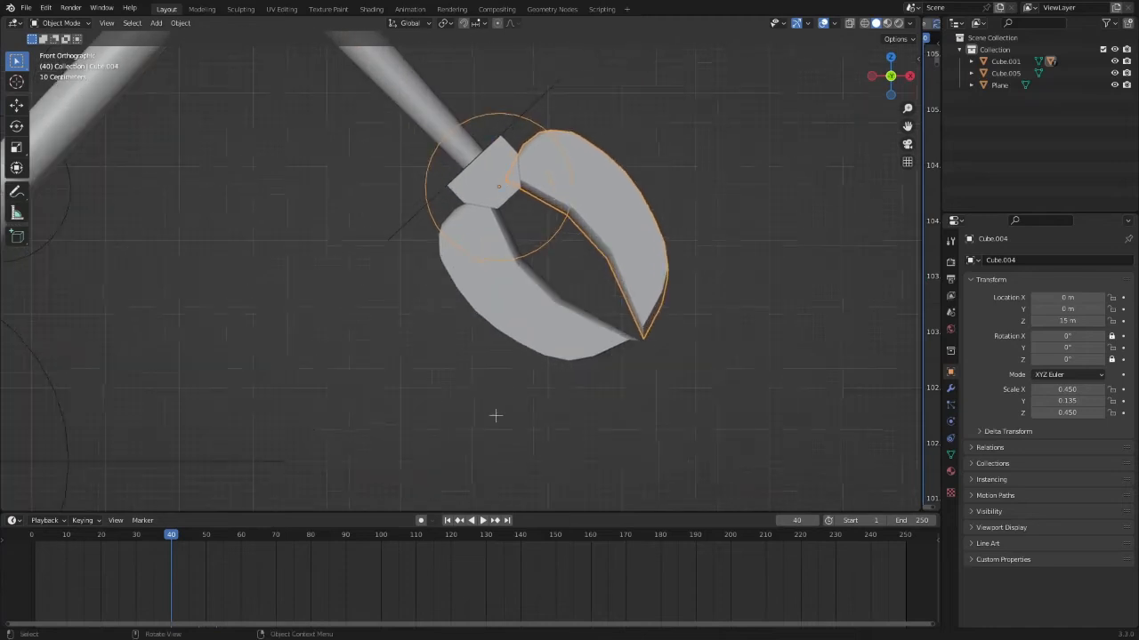
Step: Record the selected claw's opening during playback from frame 40 by rotating it to about -55.1° on Y with auto keying, and return to frame 1
{"action": "scroll", "coordinate": [676, 300], "scroll_direction": "down", "scroll_amount": 5}
{"action": "key", "text": "space"}
{"action": "key", "text": "r"}
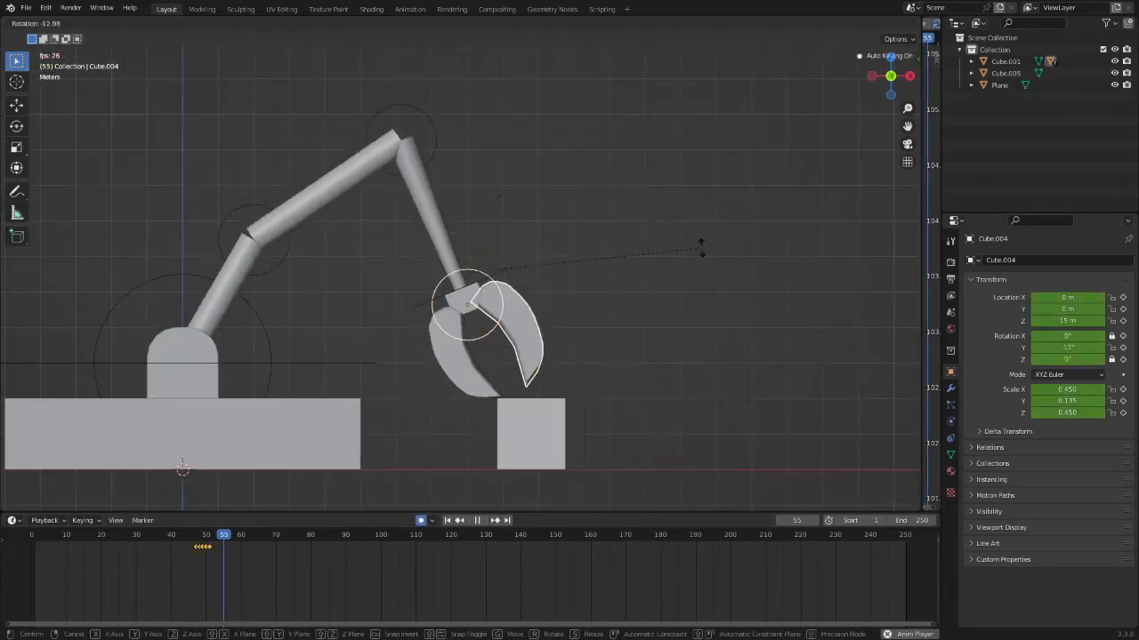
{"action": "left_click", "coordinate": [617, 94]}
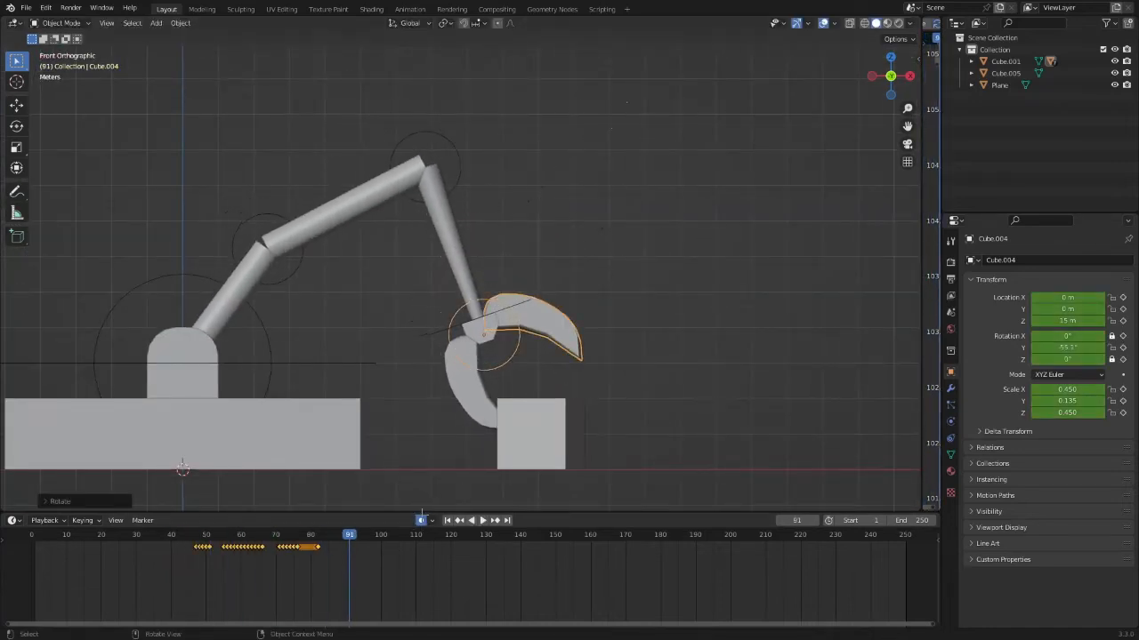
{"action": "left_click", "coordinate": [446, 521]}
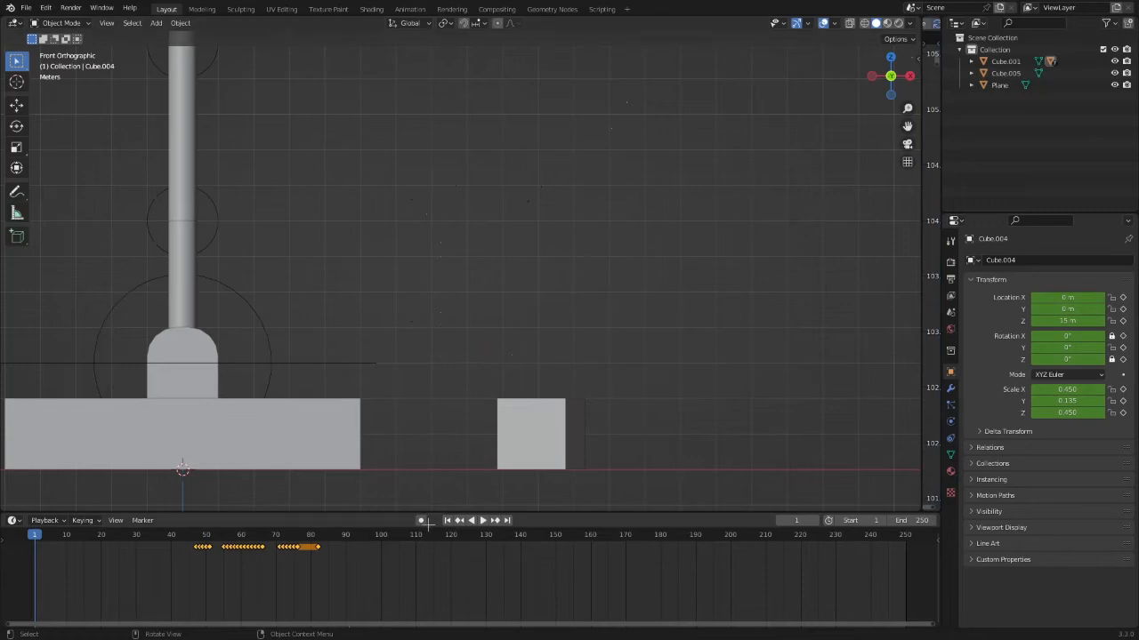
Step: Play to frame 40, select the other claw, and record its opening rotation away from the first claw during playback with auto keying
{"action": "key", "text": "space"}
{"action": "key", "text": "space"}
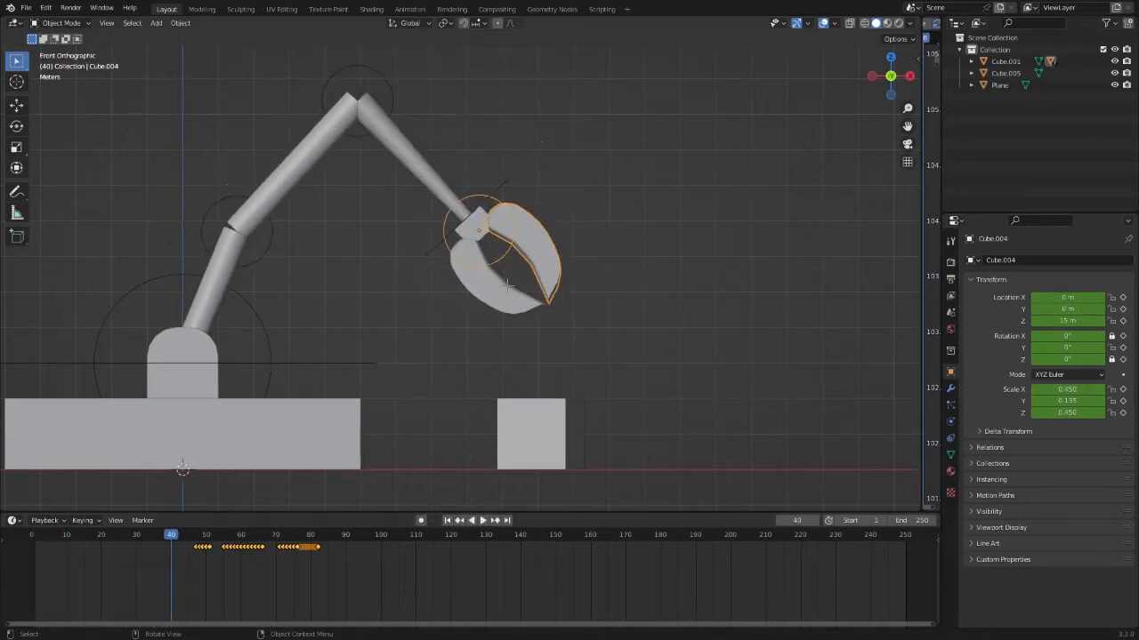
{"action": "left_click", "coordinate": [495, 281]}
{"action": "key", "text": "r"}
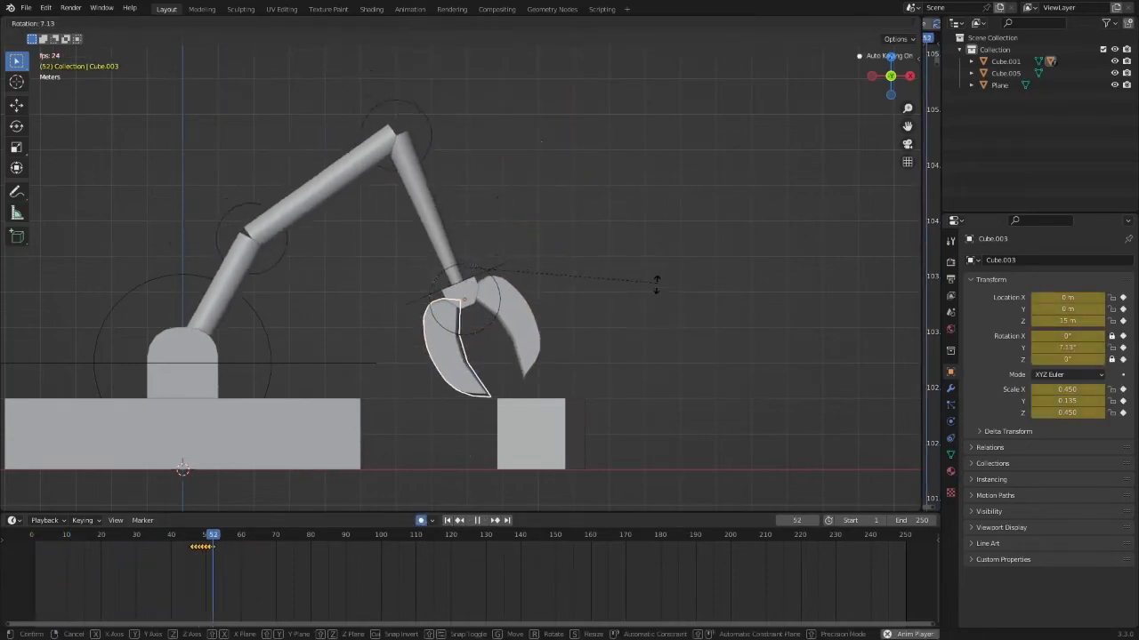
{"action": "left_click", "coordinate": [498, 455]}
{"action": "key", "text": "space"}
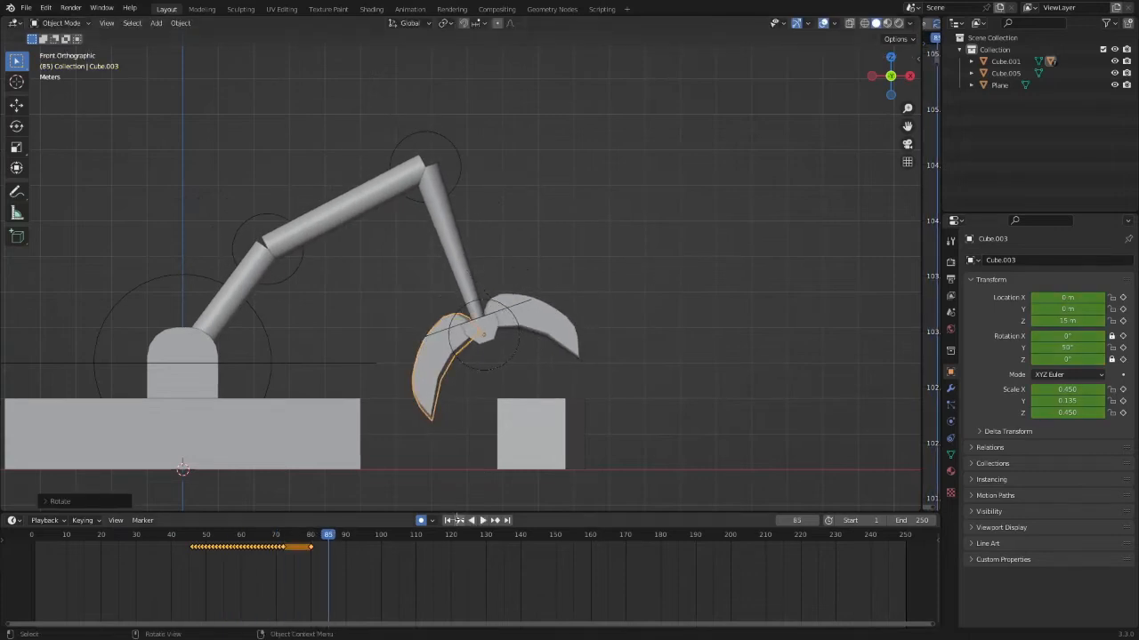
Step: Play the whole arm and claw motion from the first frame and return to frame 1
{"action": "left_click", "coordinate": [453, 520]}
{"action": "scroll", "coordinate": [595, 245], "scroll_direction": "down", "scroll_amount": 4}
{"action": "left_click", "coordinate": [595, 244]}
{"action": "key", "text": "space"}
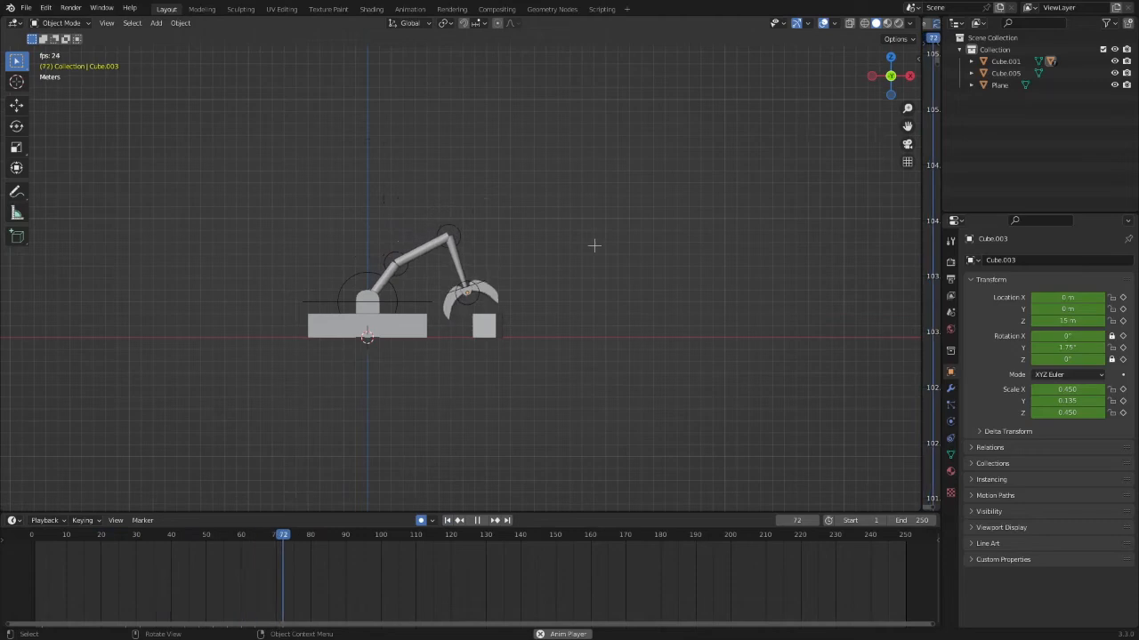
{"action": "key", "text": "space"}
{"action": "left_click", "coordinate": [447, 520]}
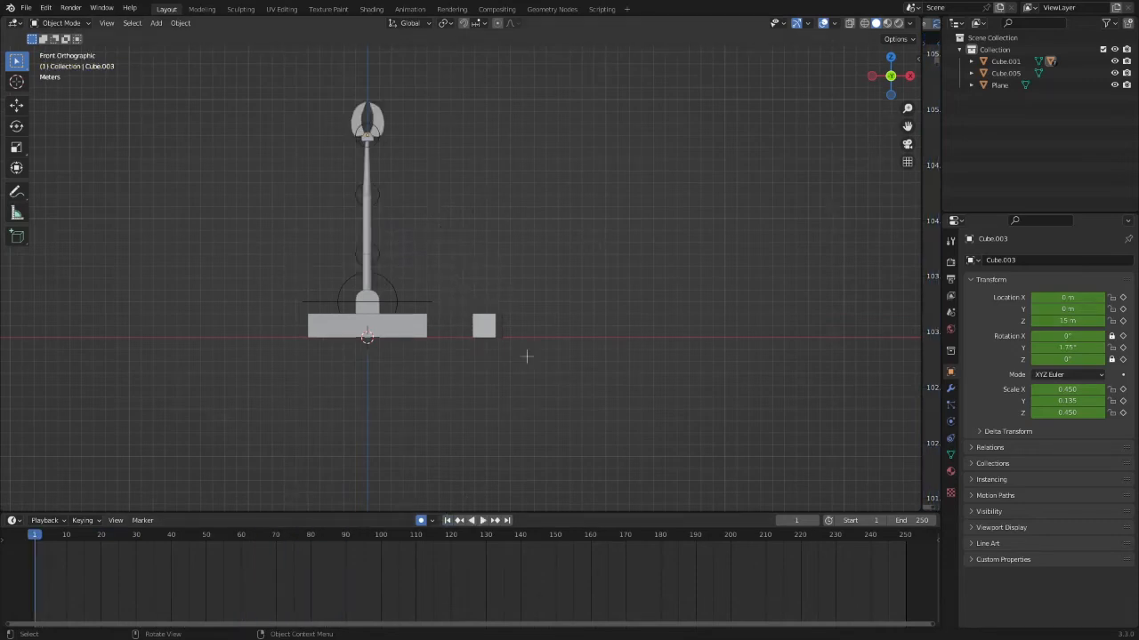
{"action": "scroll", "coordinate": [531, 332], "scroll_direction": "up", "scroll_amount": 5}
{"action": "scroll", "coordinate": [531, 334], "scroll_direction": "down", "scroll_amount": 4}
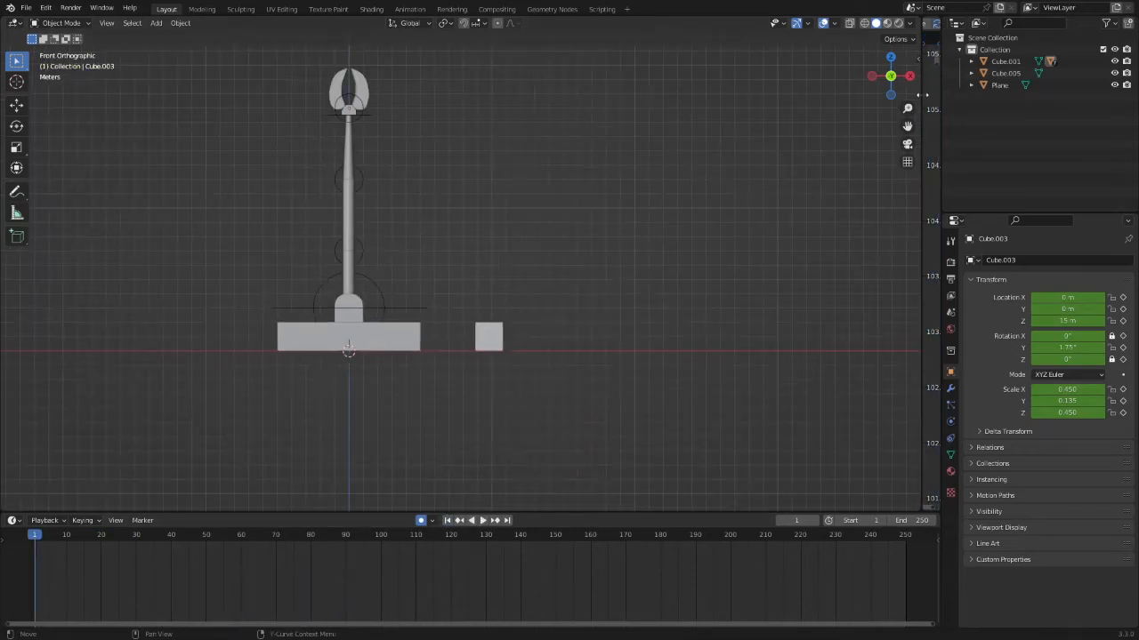
Step: Widen the Graph Editor, select the first claw, and expand its object transform channels
{"action": "left_click_drag", "start_coordinate": [925, 94], "coordinate": [669, 107]}
{"action": "left_click", "coordinate": [252, 140]}
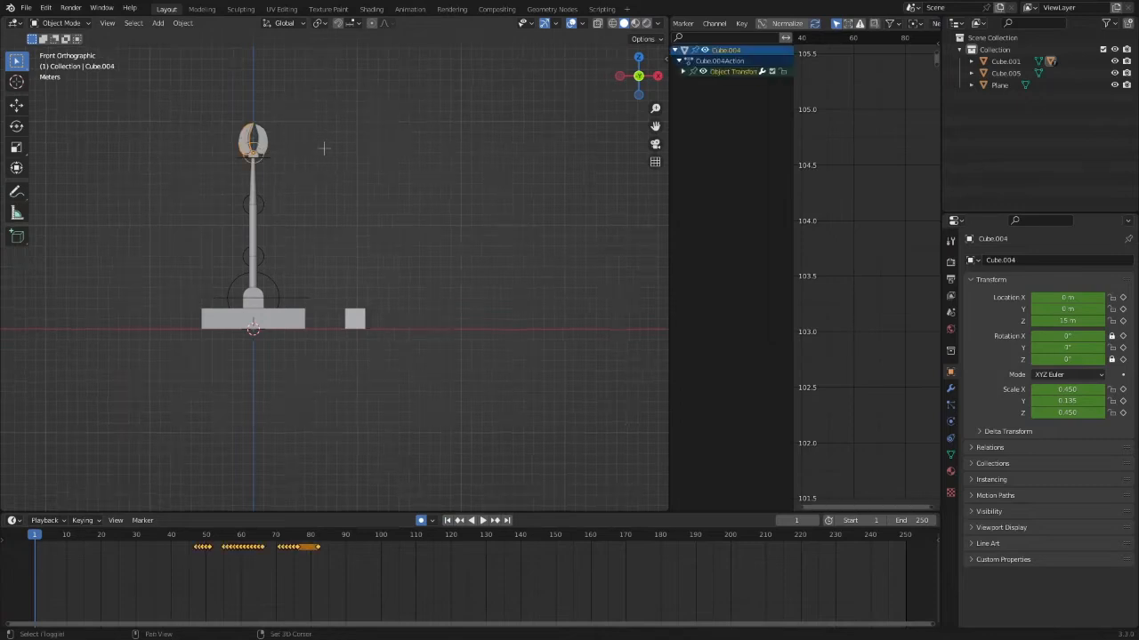
{"action": "scroll", "coordinate": [360, 271], "scroll_direction": "up", "scroll_amount": 5}
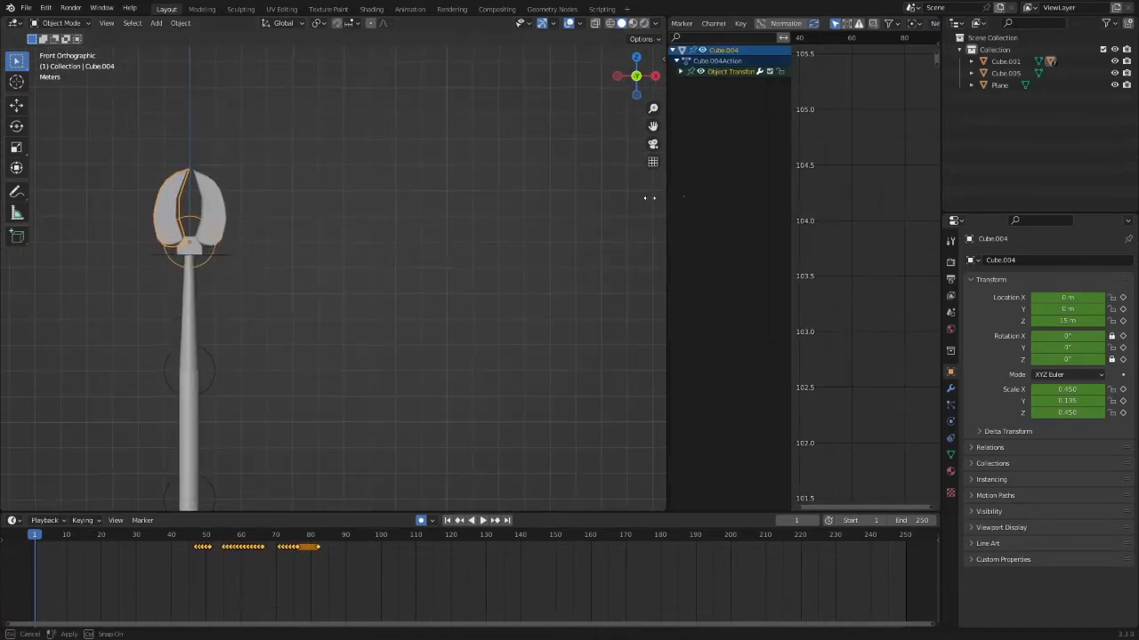
{"action": "left_click_drag", "start_coordinate": [669, 197], "coordinate": [426, 203]}
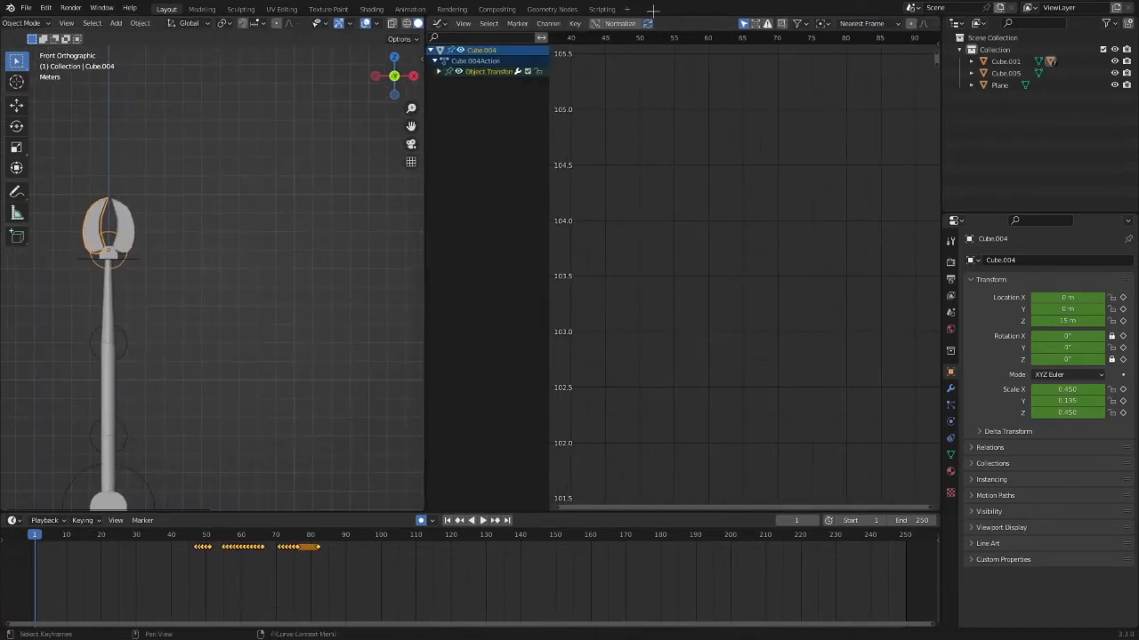
{"action": "left_click", "coordinate": [438, 71]}
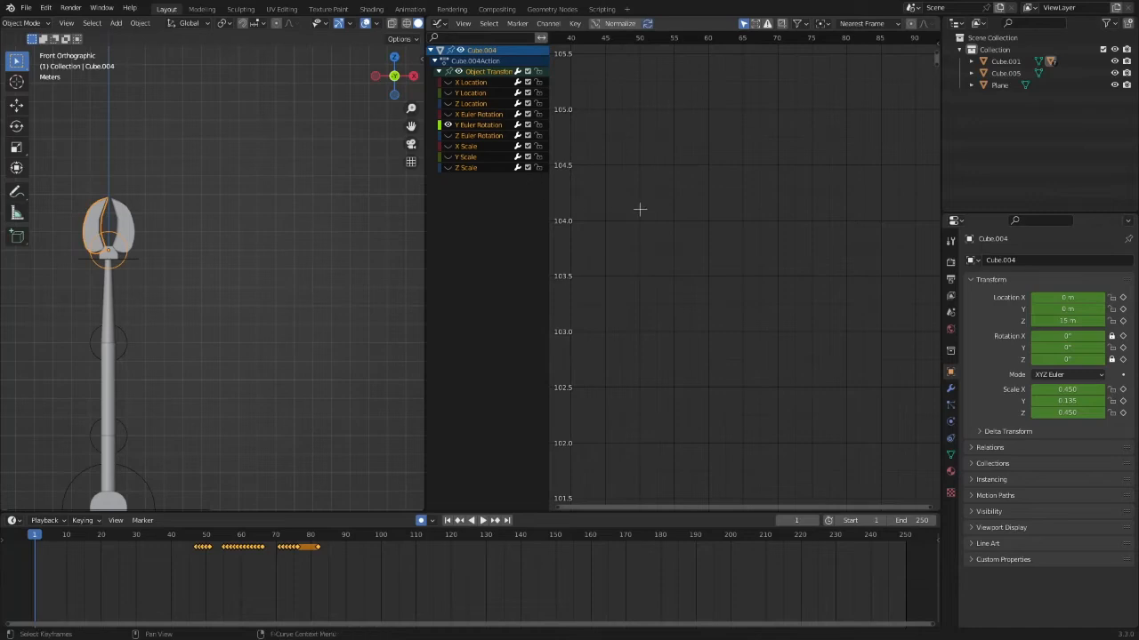
Step: Move to frame 54 and frame the claw's full Y Euler Rotation curve in the Graph Editor
{"action": "mouse_move", "coordinate": [223, 541]}
{"action": "left_mouse_down"}
{"action": "mouse_move", "coordinate": [241, 541]}
{"action": "mouse_move", "coordinate": [220, 541]}
{"action": "left_mouse_up"}
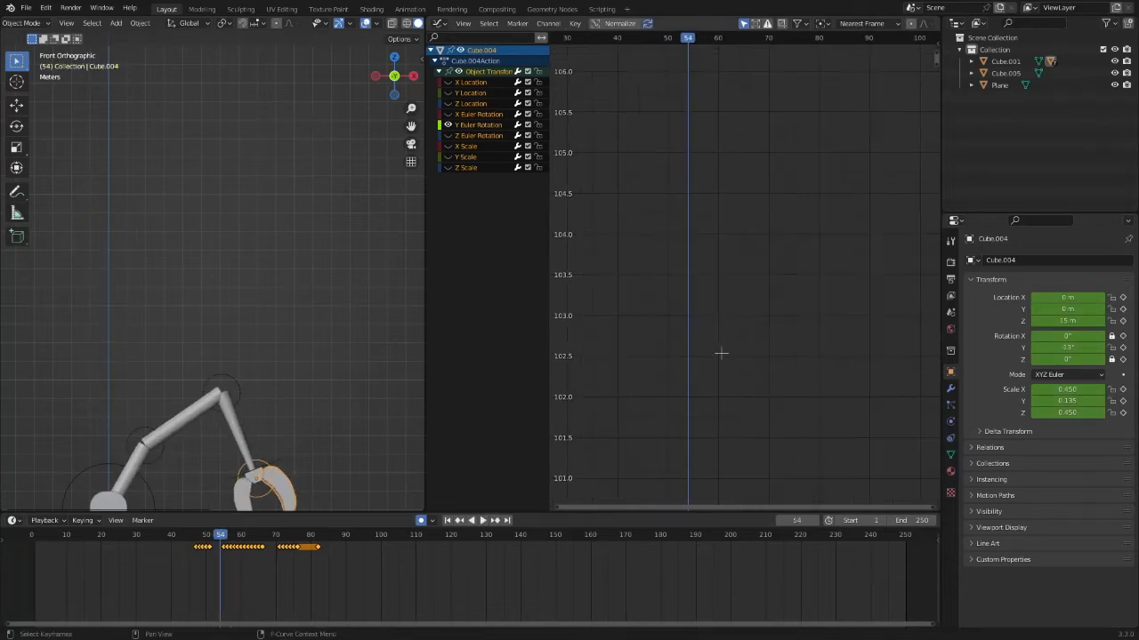
{"action": "key", "text": "Home"}
{"action": "scroll", "coordinate": [738, 271], "scroll_direction": "down", "scroll_amount": 20}
{"action": "scroll", "coordinate": [750, 329], "scroll_direction": "up", "scroll_amount": 10}
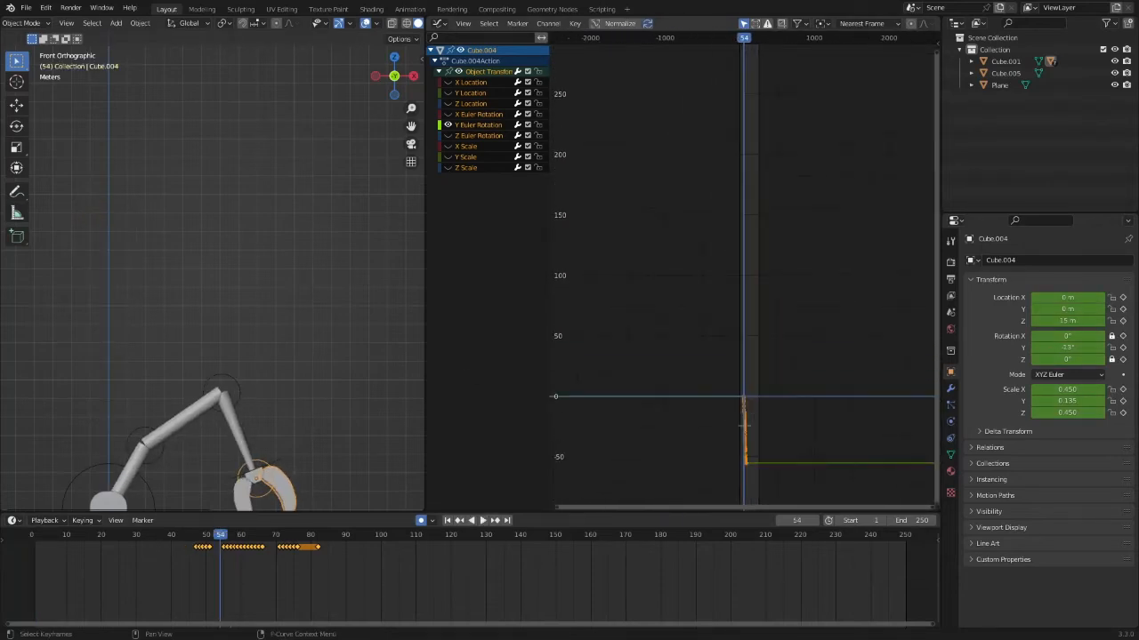
{"action": "scroll", "coordinate": [749, 250], "scroll_direction": "up", "scroll_amount": 3}
{"action": "middle_click_drag", "start_coordinate": [750, 413], "coordinate": [736, 253]}
{"action": "scroll", "coordinate": [754, 252], "scroll_direction": "up", "scroll_amount": 6}
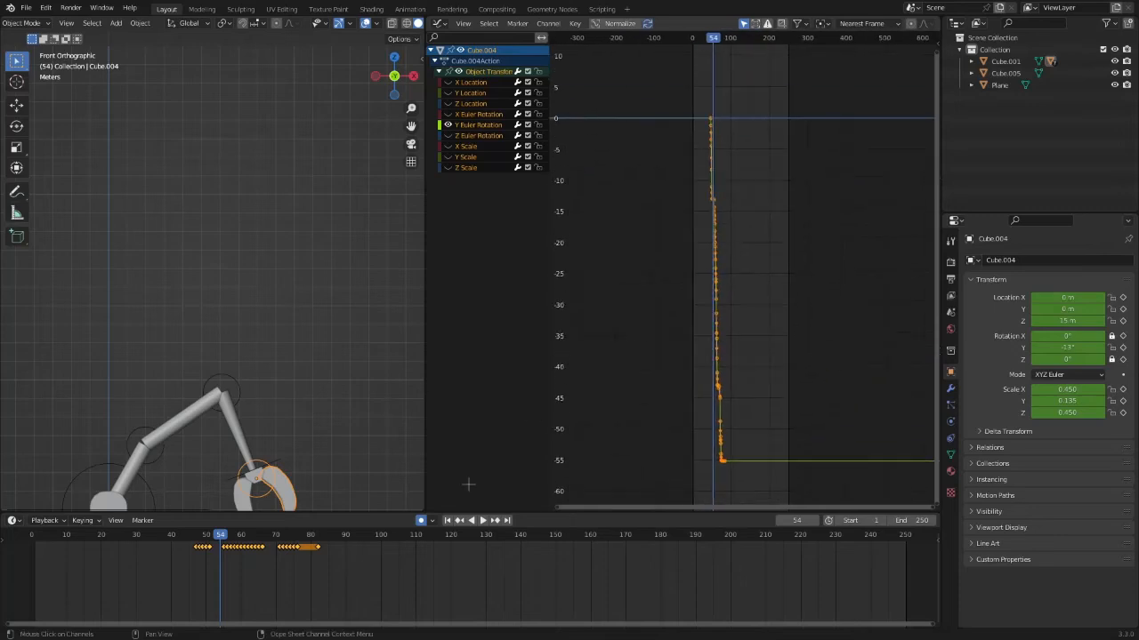
Step: Select and smooth all keyframes of the claw's Y Euler Rotation curve, and play the opening motion from frame 44
{"action": "middle_click_drag", "start_coordinate": [383, 426], "coordinate": [344, 239], "text": "shift"}
{"action": "scroll", "coordinate": [276, 446], "scroll_direction": "up", "scroll_amount": 6}
{"action": "left_click_drag", "start_coordinate": [220, 548], "coordinate": [184, 548]}
{"action": "left_click", "coordinate": [772, 241]}
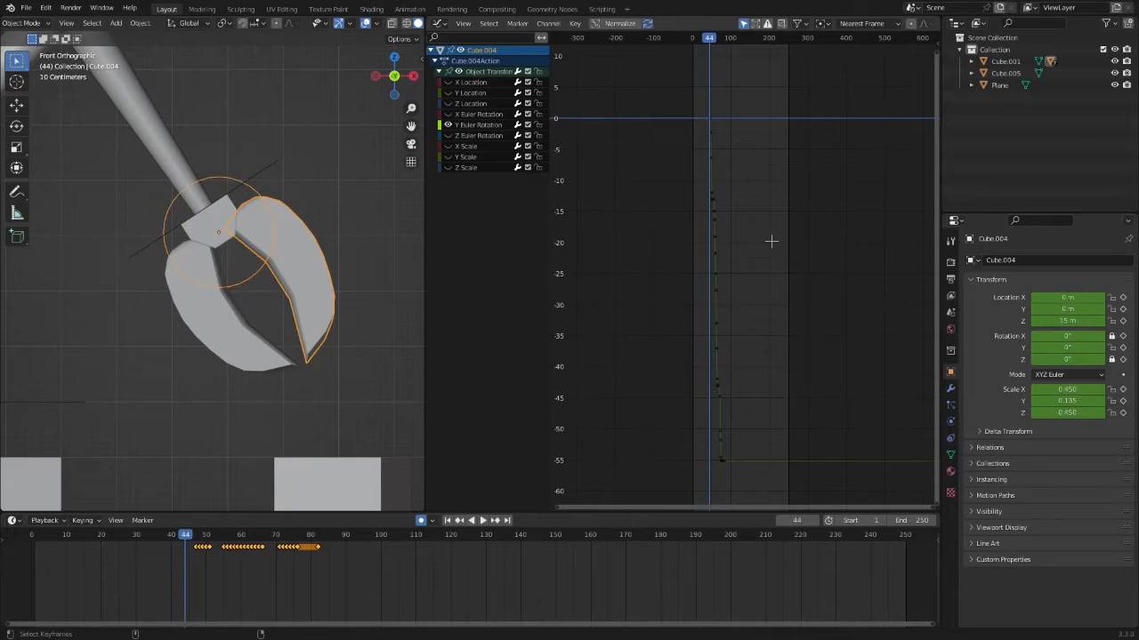
{"action": "key", "text": "a"}
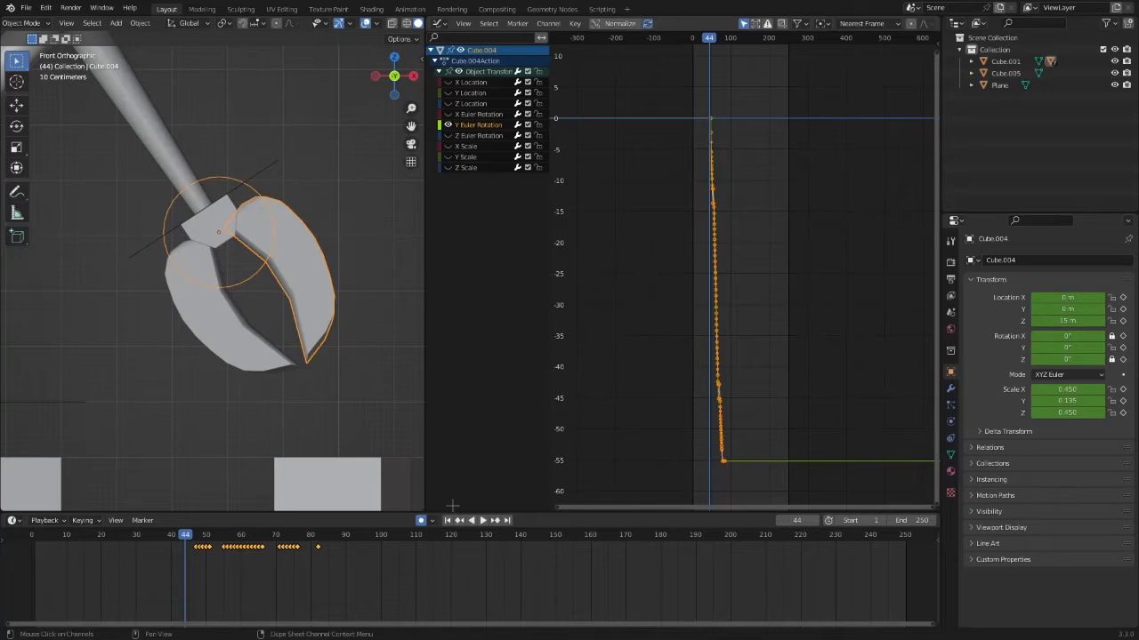
{"action": "key", "text": "space"}
{"action": "key", "text": "space"}
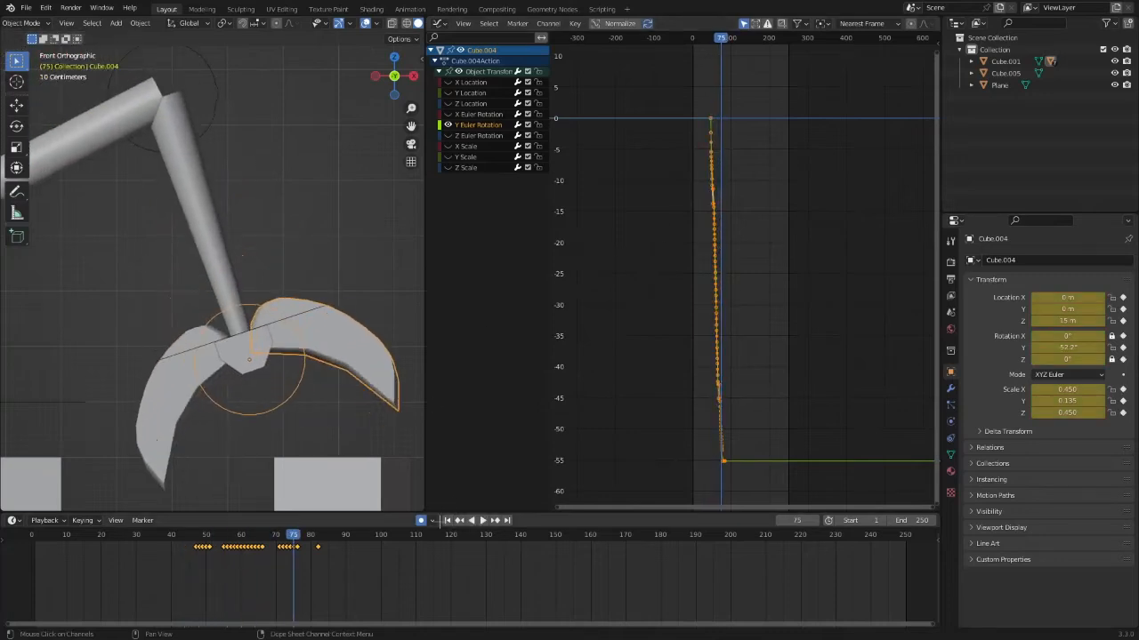
{"action": "key", "text": "shift+Left"}
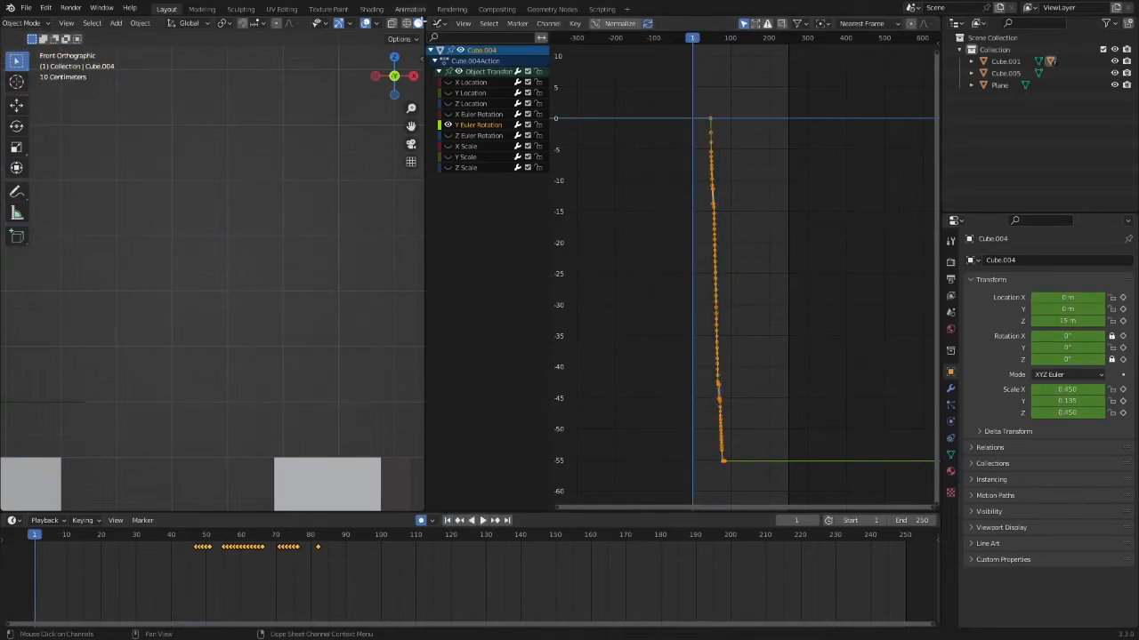
Step: Enlarge the 3D view over the Graph Editor and timeline, play the motion, and return to frame 1 in the top view
{"action": "left_click_drag", "start_coordinate": [425, 22], "coordinate": [442, 35]}
{"action": "scroll", "coordinate": [460, 165], "scroll_direction": "down", "scroll_amount": 11}
{"action": "middle_click_drag", "start_coordinate": [460, 166], "coordinate": [500, 219], "text": "shift"}
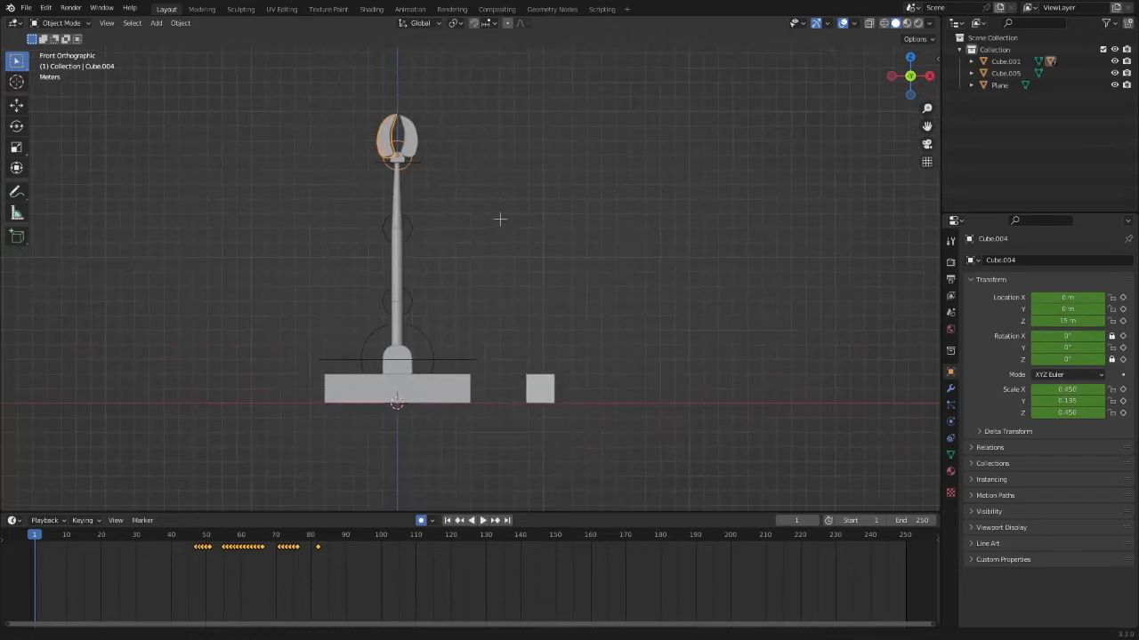
{"action": "left_click_drag", "start_coordinate": [427, 513], "coordinate": [429, 552]}
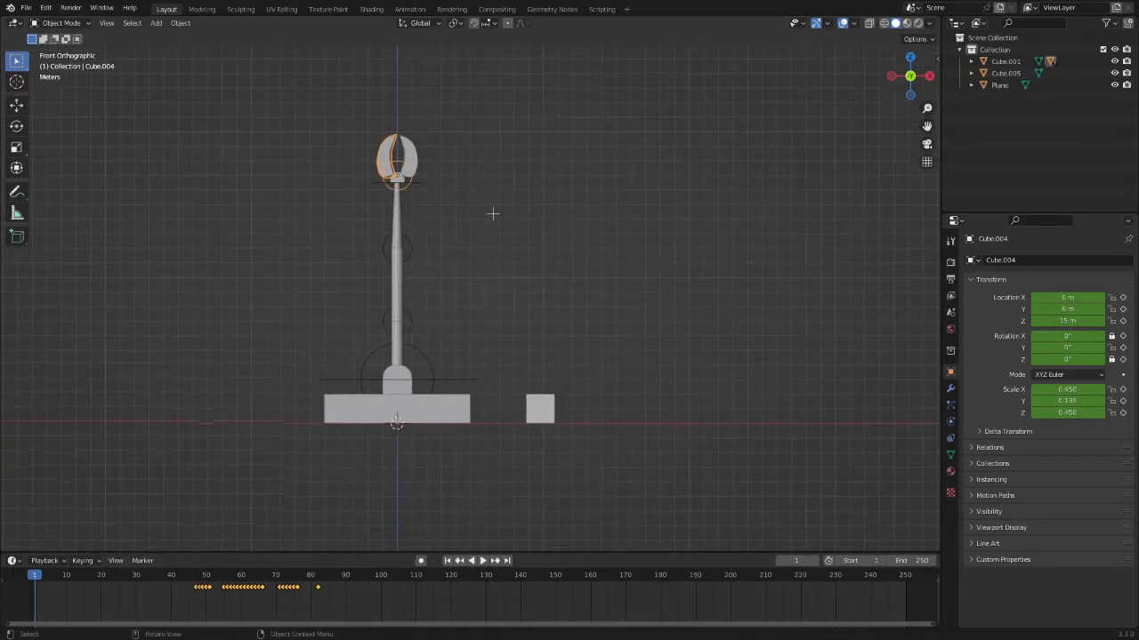
{"action": "key", "text": "space"}
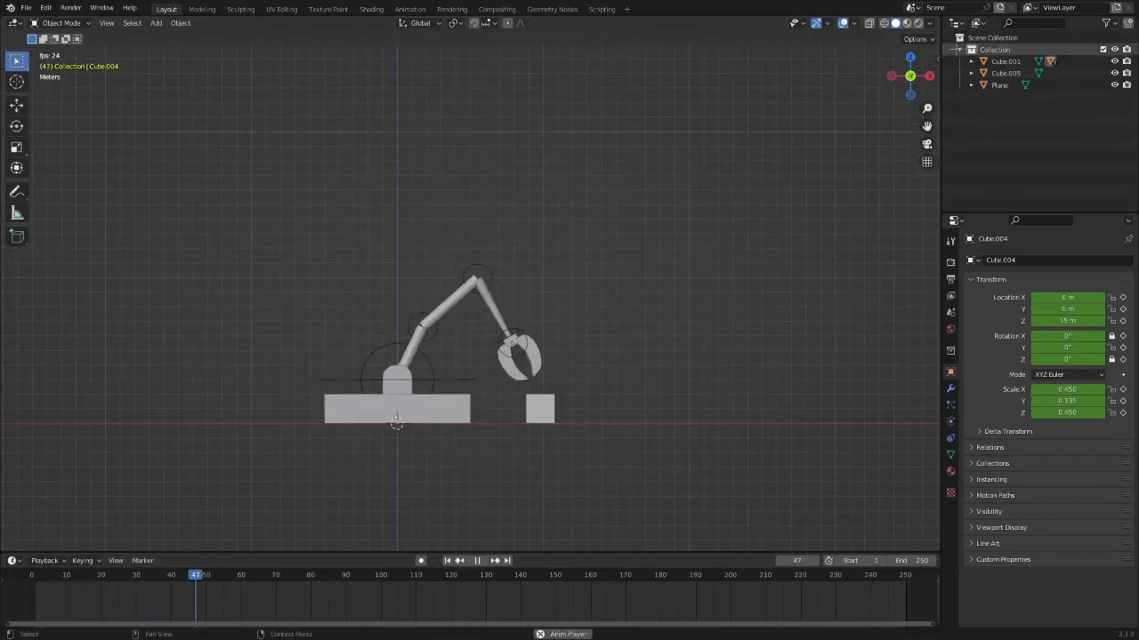
{"action": "key", "text": "KP_7"}
{"action": "key", "text": "space"}
{"action": "left_click", "coordinate": [448, 561]}
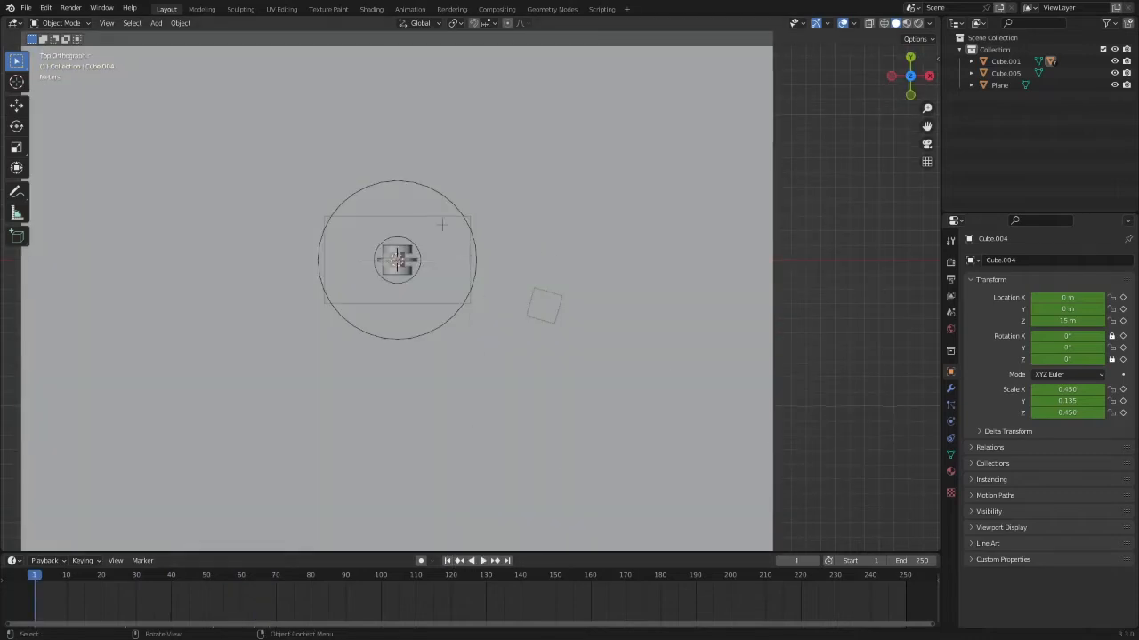
Step: Select the arm's rotating base and record its turn toward the cube during playback from frame 1 with auto keying
{"action": "middle_click_drag", "start_coordinate": [454, 223], "coordinate": [444, 275], "text": "shift"}
{"action": "left_click", "coordinate": [446, 259]}
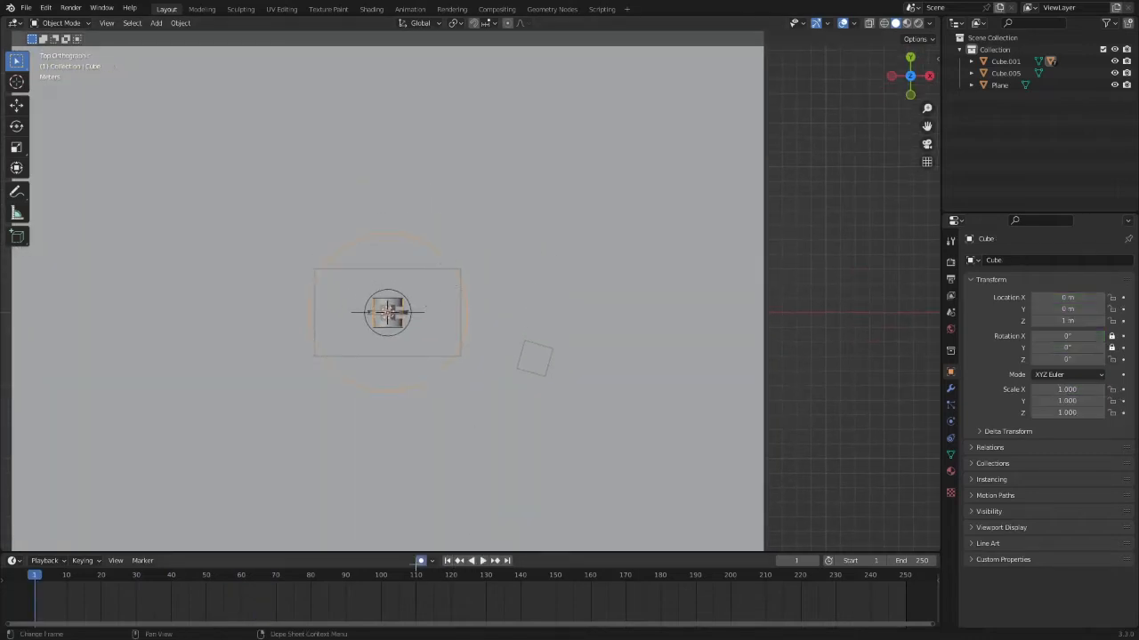
{"action": "key", "text": "space"}
{"action": "key", "text": "r"}
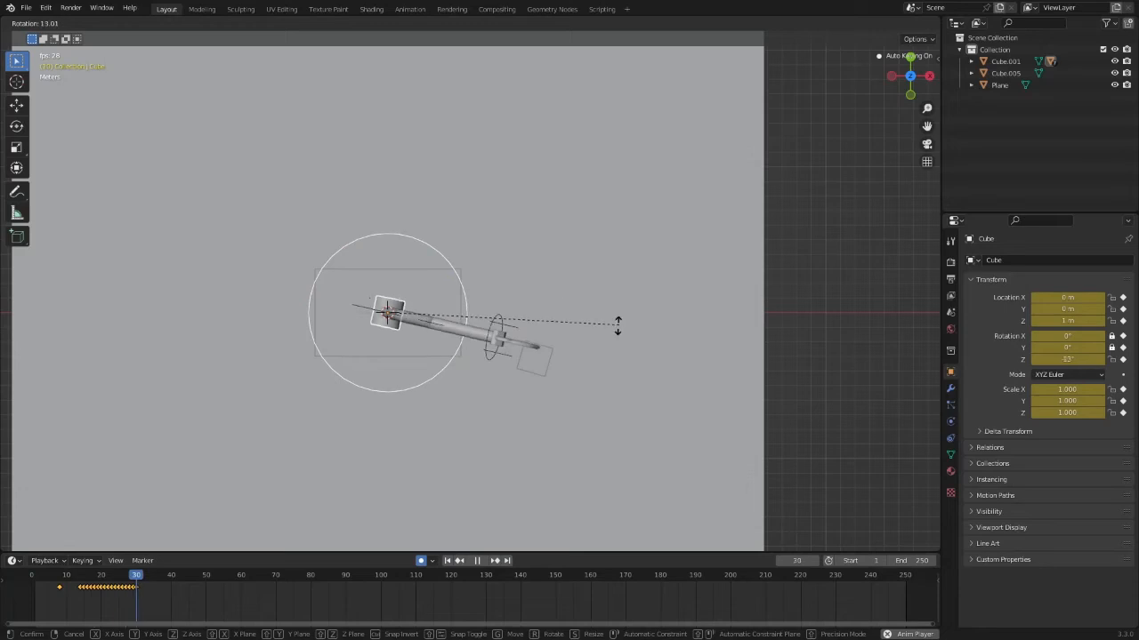
{"action": "left_click", "coordinate": [577, 346]}
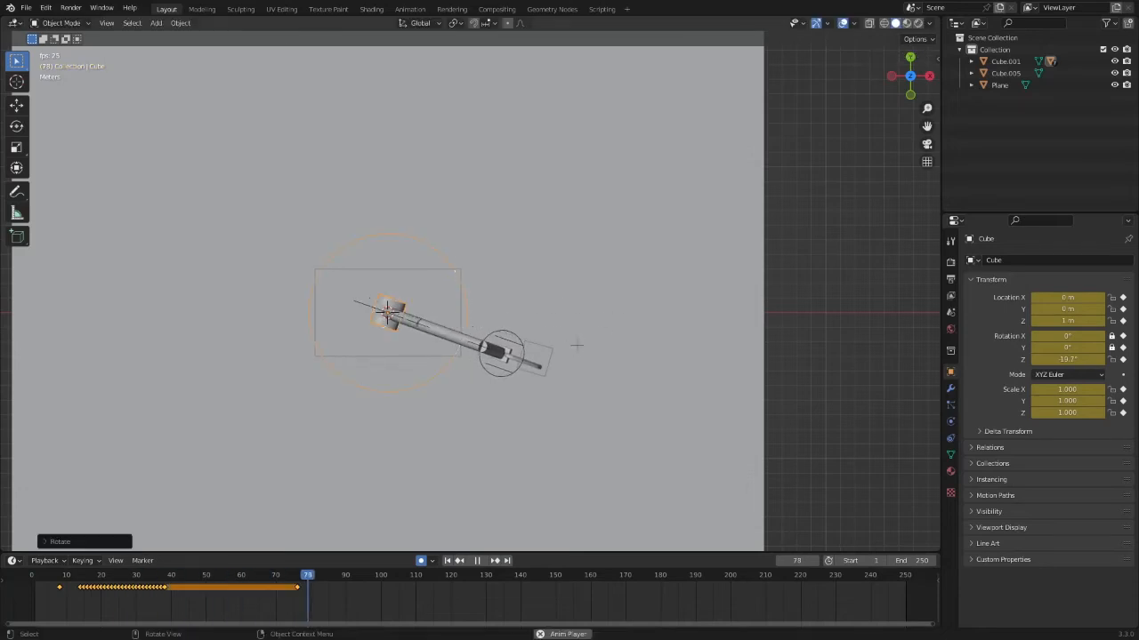
{"action": "key", "text": "space"}
Step: Play the combined motion from the first frame in an angled perspective view, stopping at frame 88
{"action": "left_click", "coordinate": [447, 562]}
{"action": "middle_click_drag", "start_coordinate": [577, 405], "coordinate": [556, 323]}
{"action": "key", "text": "space"}
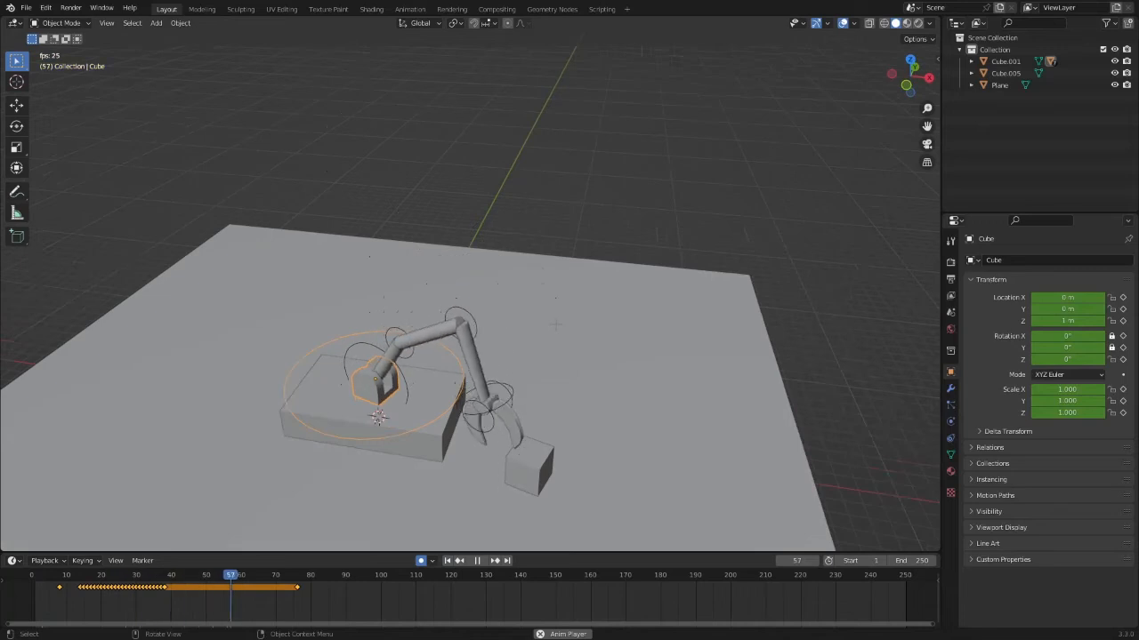
{"action": "key", "text": "space"}
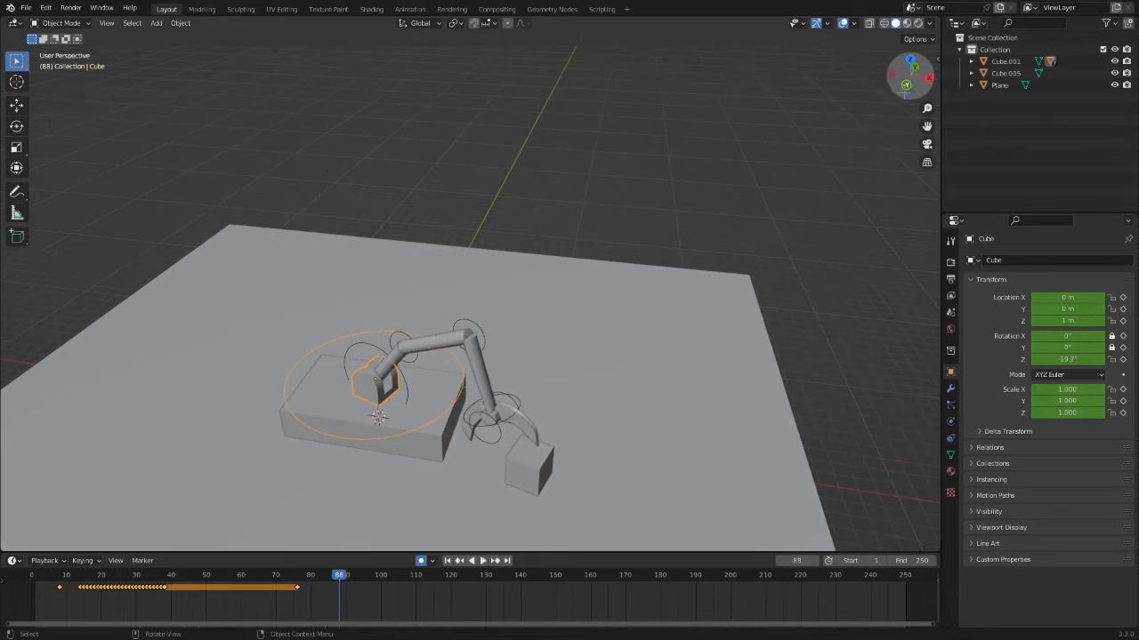
Step: Select the cube in front of the arm and show the scene from the top
{"action": "left_click", "coordinate": [906, 86]}
{"action": "middle_click_drag", "start_coordinate": [626, 396], "coordinate": [591, 288], "text": "shift"}
{"action": "scroll", "coordinate": [590, 287], "scroll_direction": "up", "scroll_amount": 2}
{"action": "left_click", "coordinate": [553, 358]}
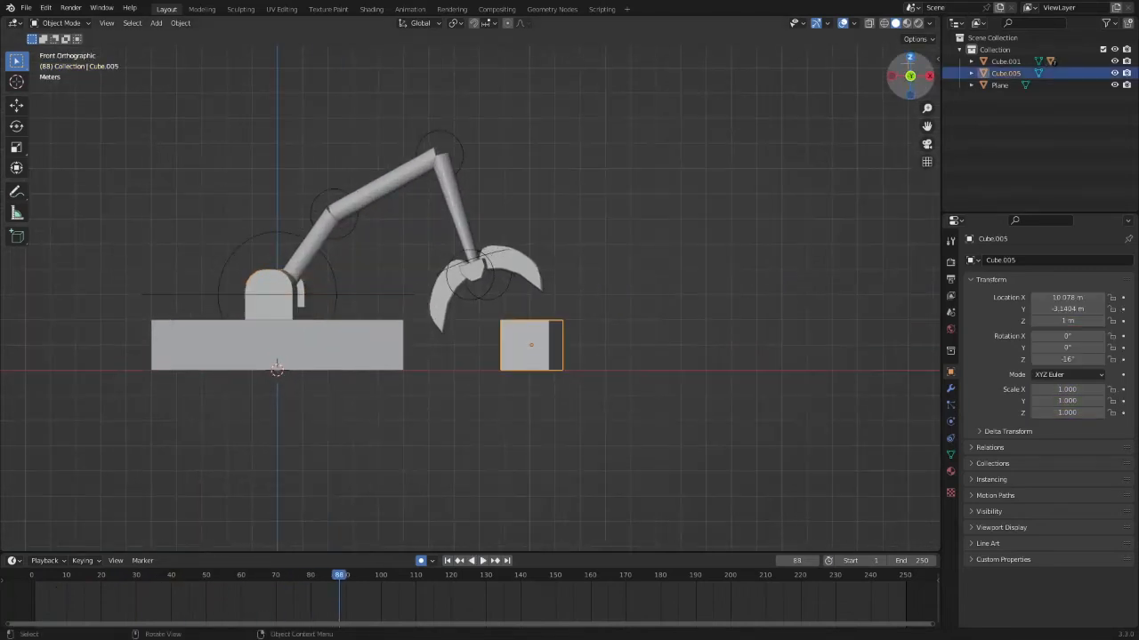
{"action": "left_click", "coordinate": [908, 61]}
{"action": "key", "text": "g"}
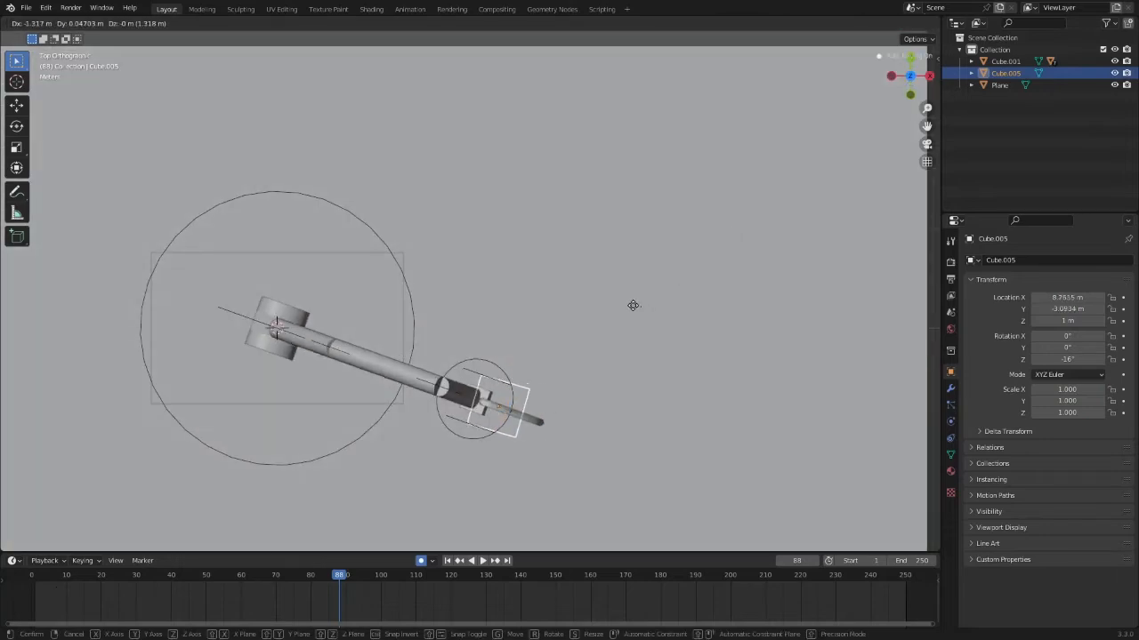
{"action": "left_click", "coordinate": [632, 305]}
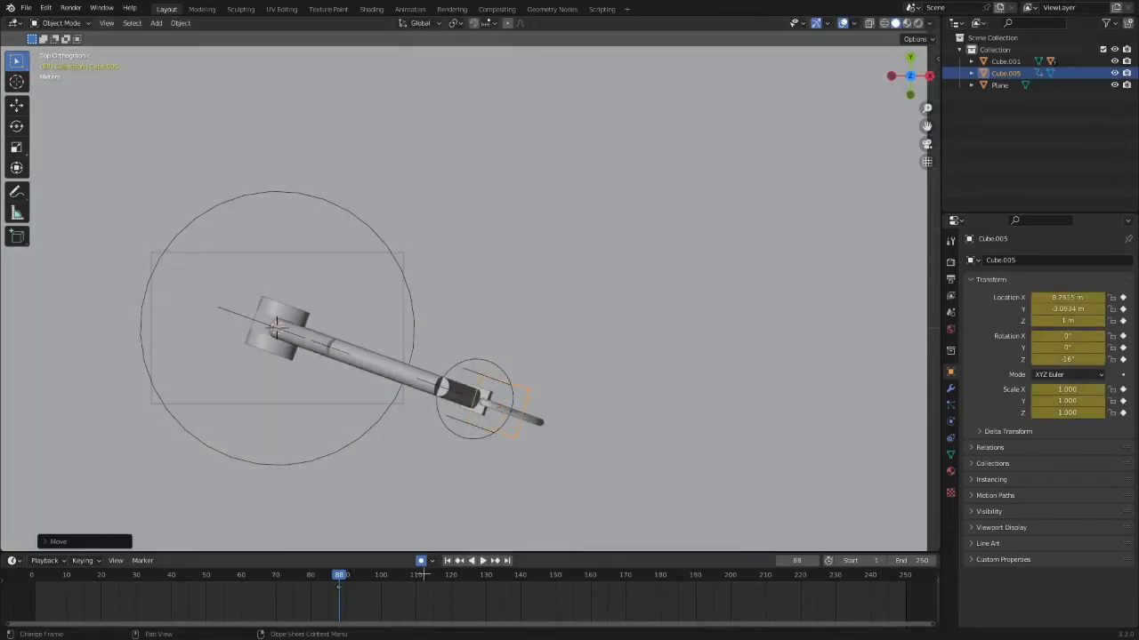
{"action": "key", "text": "ctrl+z"}
Step: With auto keying off, move the cube closer to the arm in the top view, to about X 8.64 m and Y -3.07 m
{"action": "key", "text": "g"}
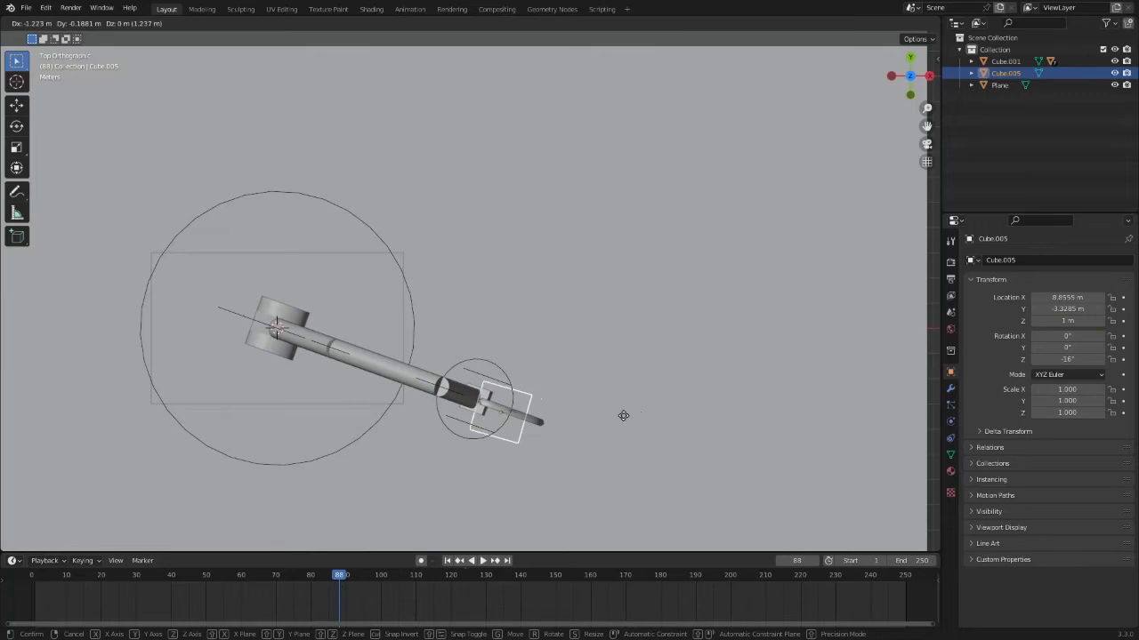
{"action": "left_click", "coordinate": [618, 412]}
{"action": "key", "text": "KP_1"}
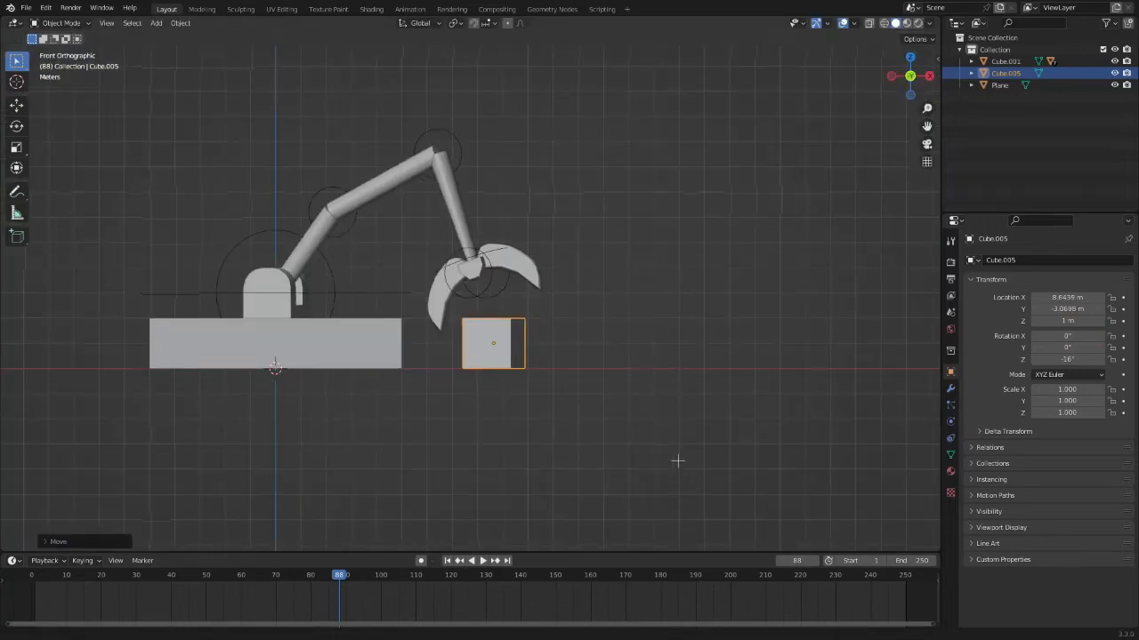
Step: Shift the cube along the Y axis to about -3.22 m to line it up beneath the claws
{"action": "scroll", "coordinate": [675, 449], "scroll_direction": "up", "scroll_amount": 3}
{"action": "mouse_move", "coordinate": [665, 351]}
{"action": "middle_mouse_down"}
{"action": "mouse_move", "coordinate": [533, 382]}
{"action": "mouse_move", "coordinate": [677, 360]}
{"action": "middle_mouse_up"}
{"action": "key", "text": "g"}
{"action": "key", "text": "y"}
{"action": "left_click", "coordinate": [567, 363]}
{"action": "scroll", "coordinate": [470, 291], "scroll_direction": "down", "scroll_amount": 4}
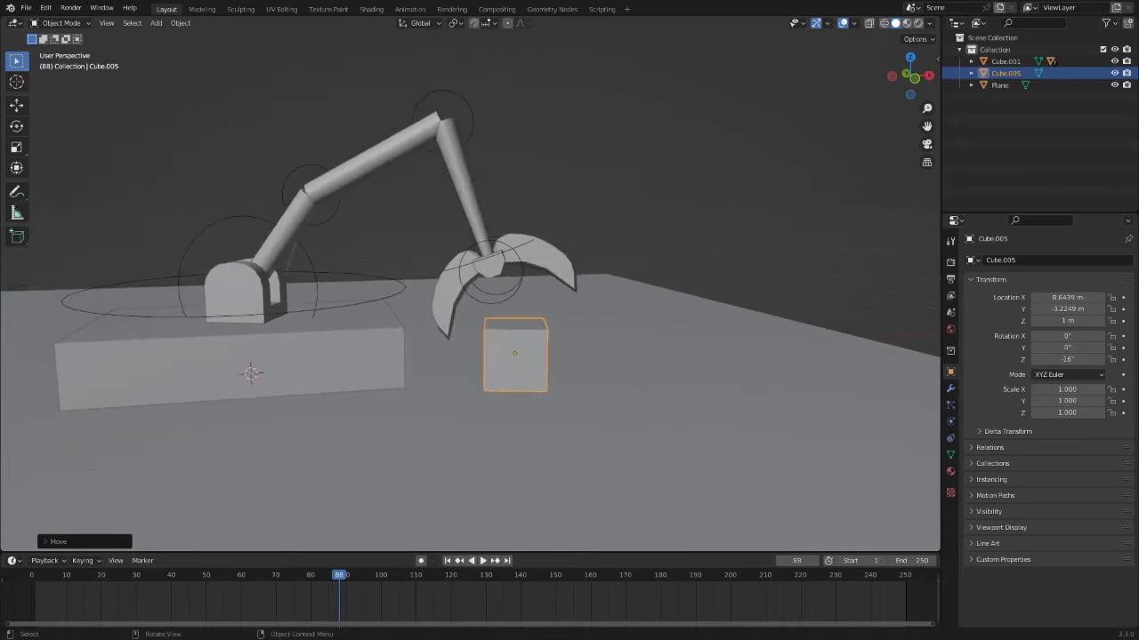
Step: Select the claw farther from the base, play the motion from frame 1 in the front view, and stop at frame 87 with auto keying on
{"action": "left_click", "coordinate": [915, 77]}
{"action": "scroll", "coordinate": [597, 321], "scroll_direction": "up", "scroll_amount": 5}
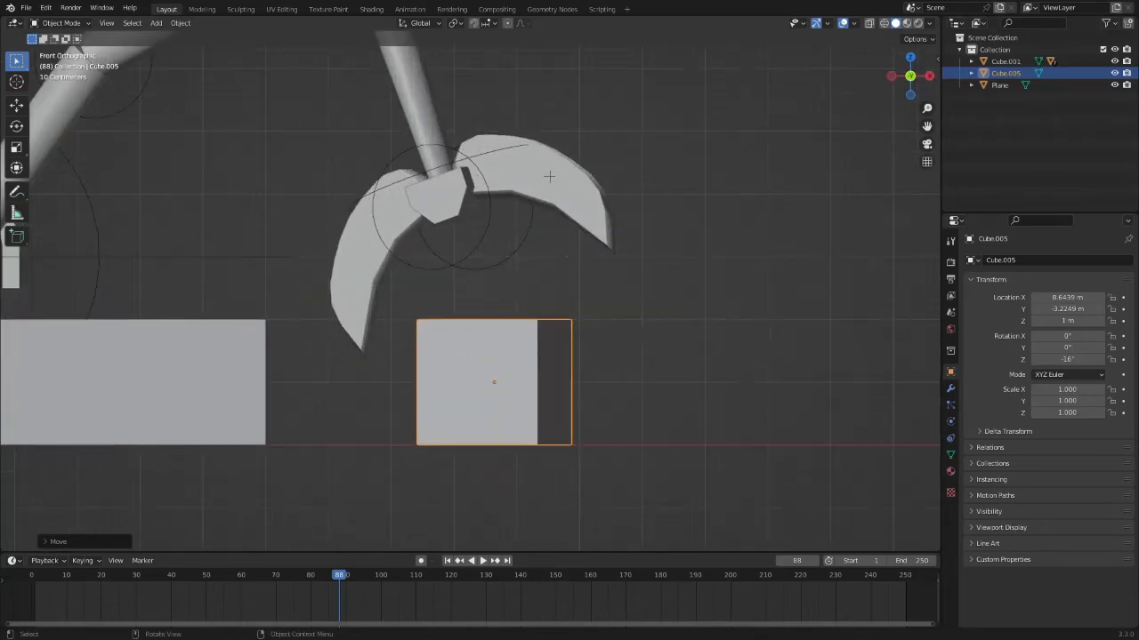
{"action": "left_click", "coordinate": [548, 177]}
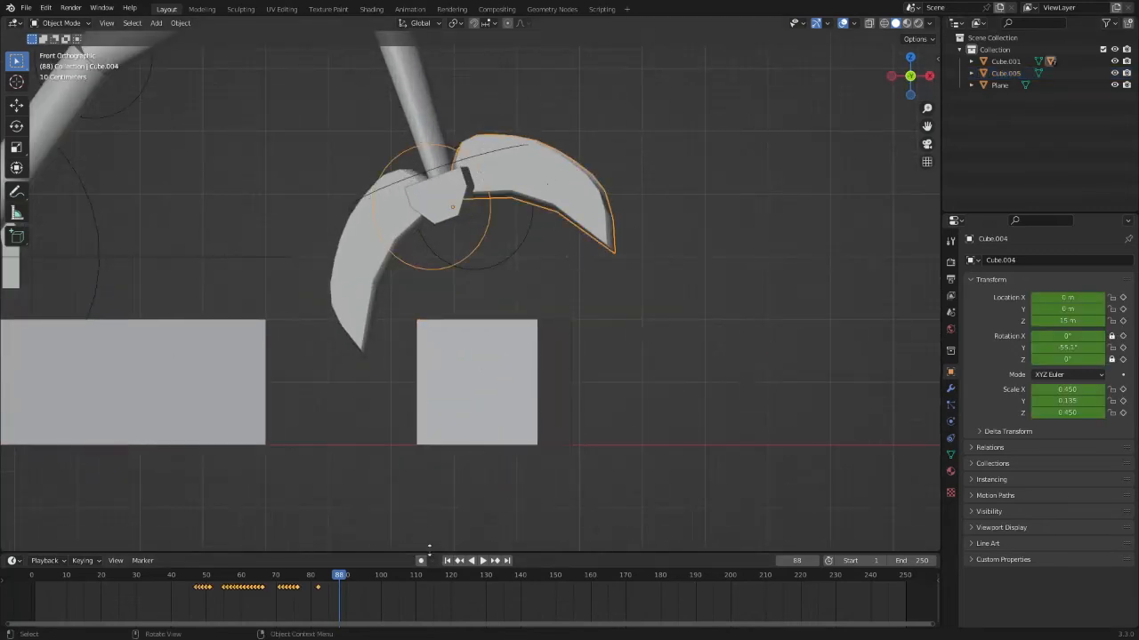
{"action": "left_click", "coordinate": [447, 560]}
{"action": "key", "text": "space"}
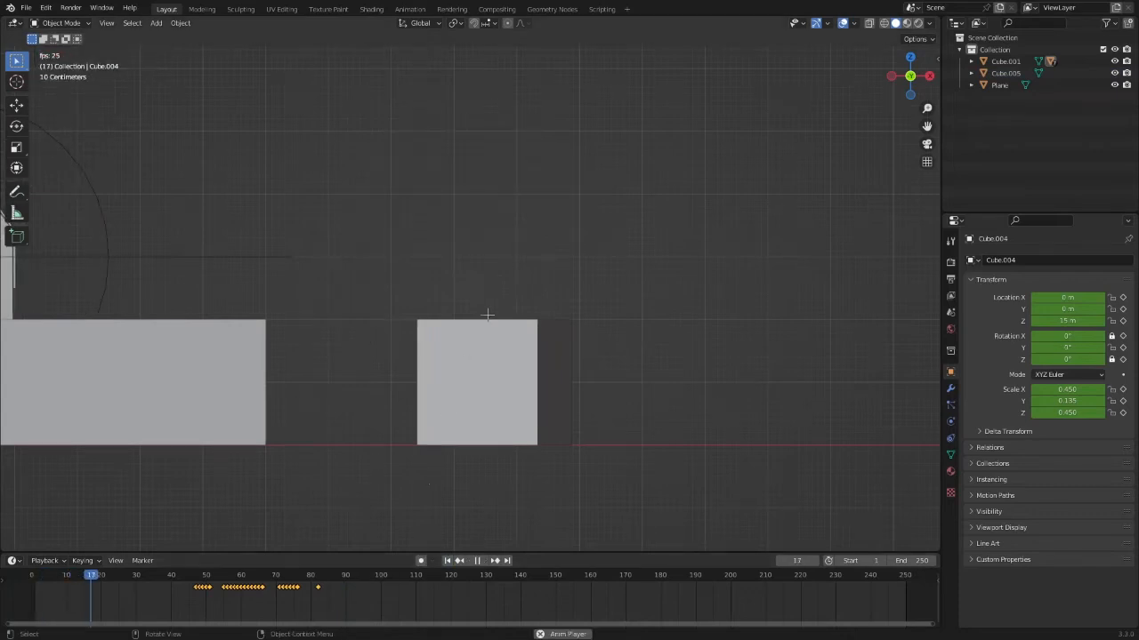
{"action": "scroll", "coordinate": [488, 317], "scroll_direction": "down", "scroll_amount": 5}
{"action": "middle_click_drag", "start_coordinate": [488, 329], "coordinate": [485, 396], "text": "shift"}
{"action": "scroll", "coordinate": [474, 472], "scroll_direction": "up", "scroll_amount": 3}
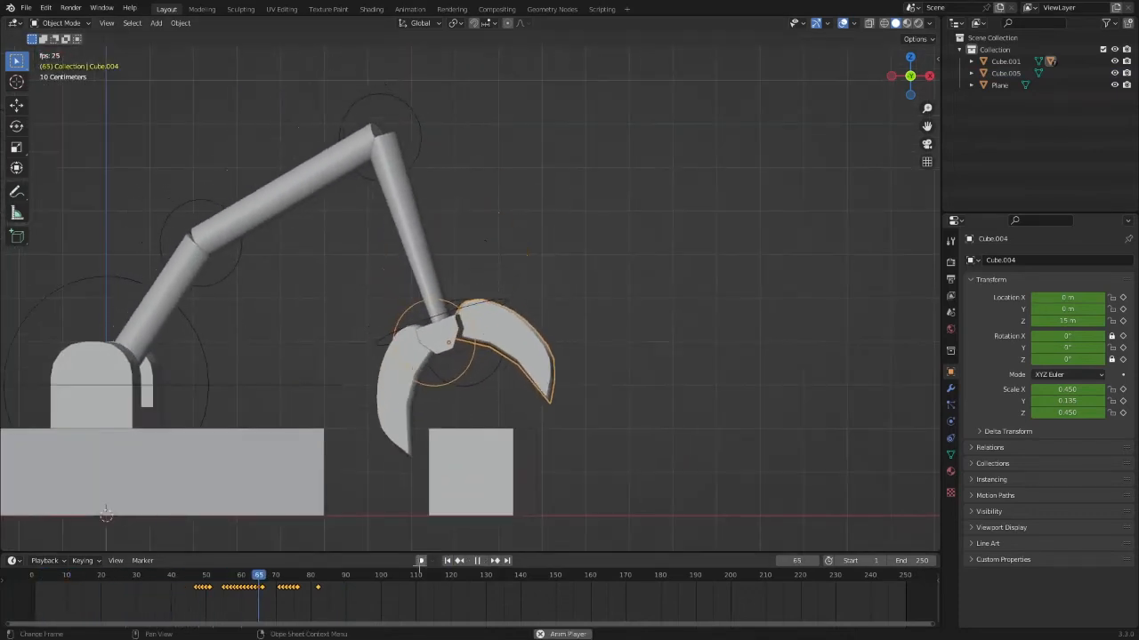
{"action": "key", "text": "space"}
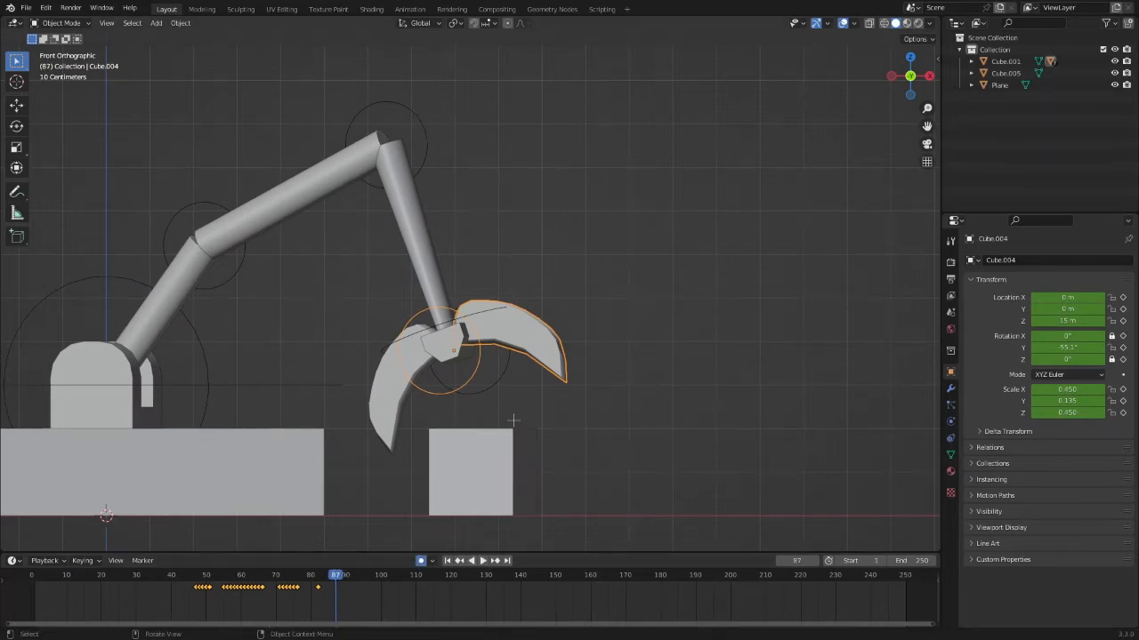
Step: Try to record the right claw rotating closed around the box from frame 87 during playback with auto keying on
{"action": "key", "text": "r"}
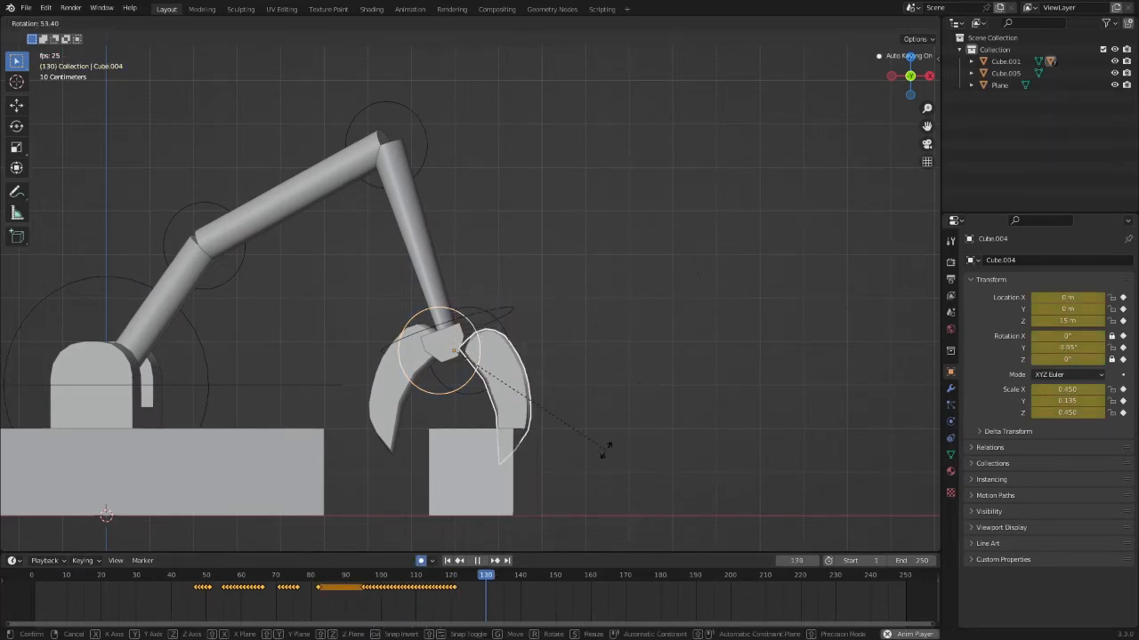
{"action": "left_click", "coordinate": [603, 452]}
{"action": "key", "text": "space"}
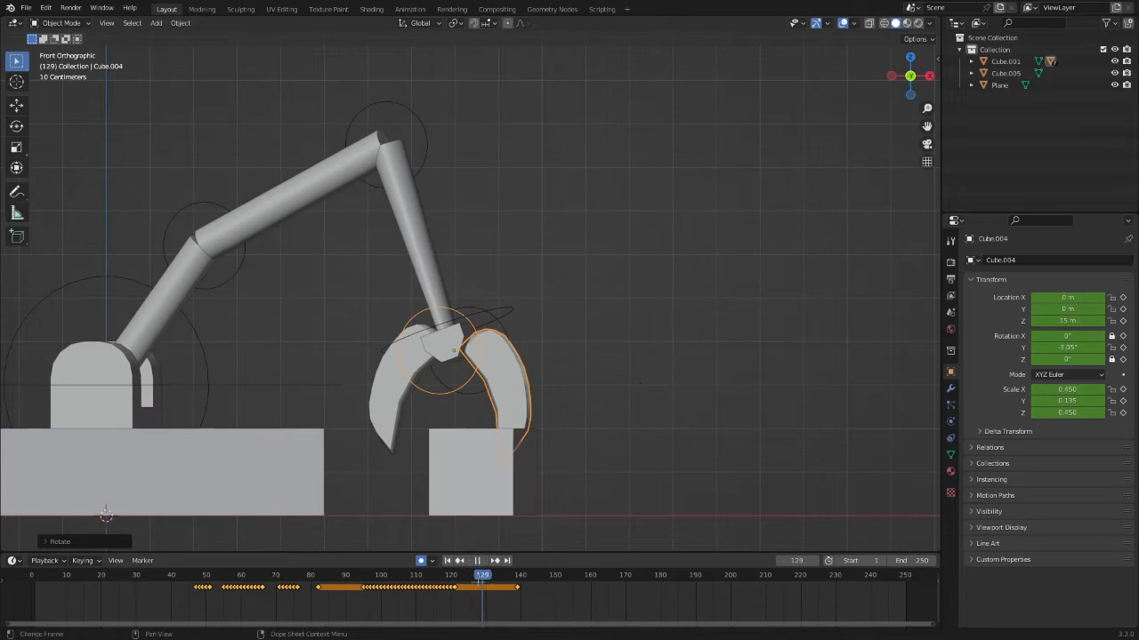
{"action": "left_click_drag", "start_coordinate": [480, 582], "coordinate": [448, 589]}
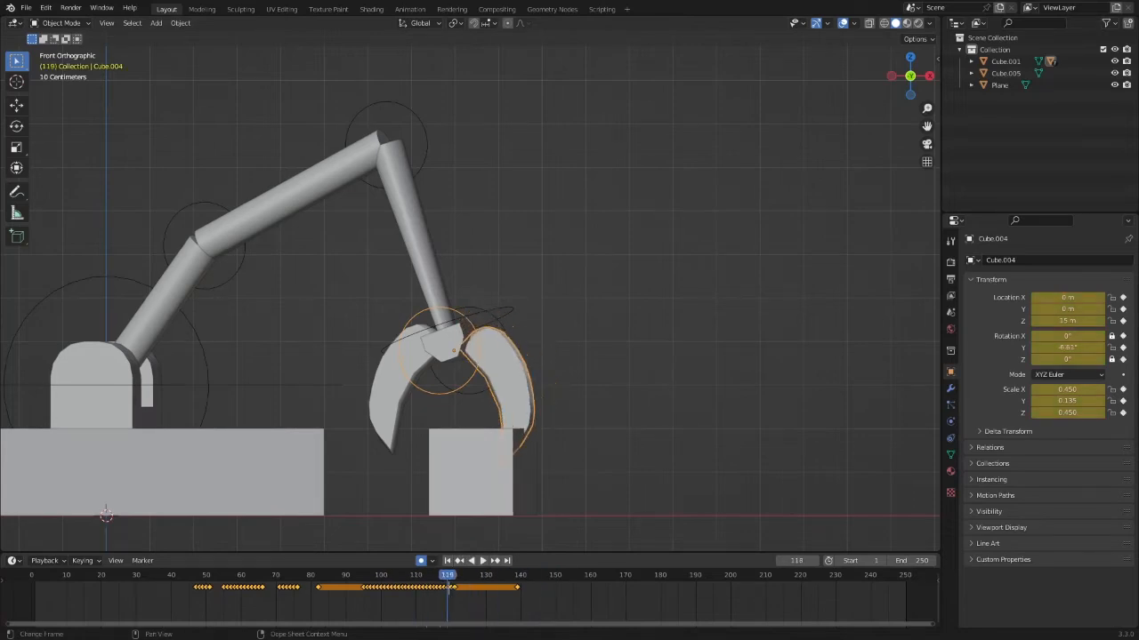
{"action": "key", "text": "ctrl+z"}
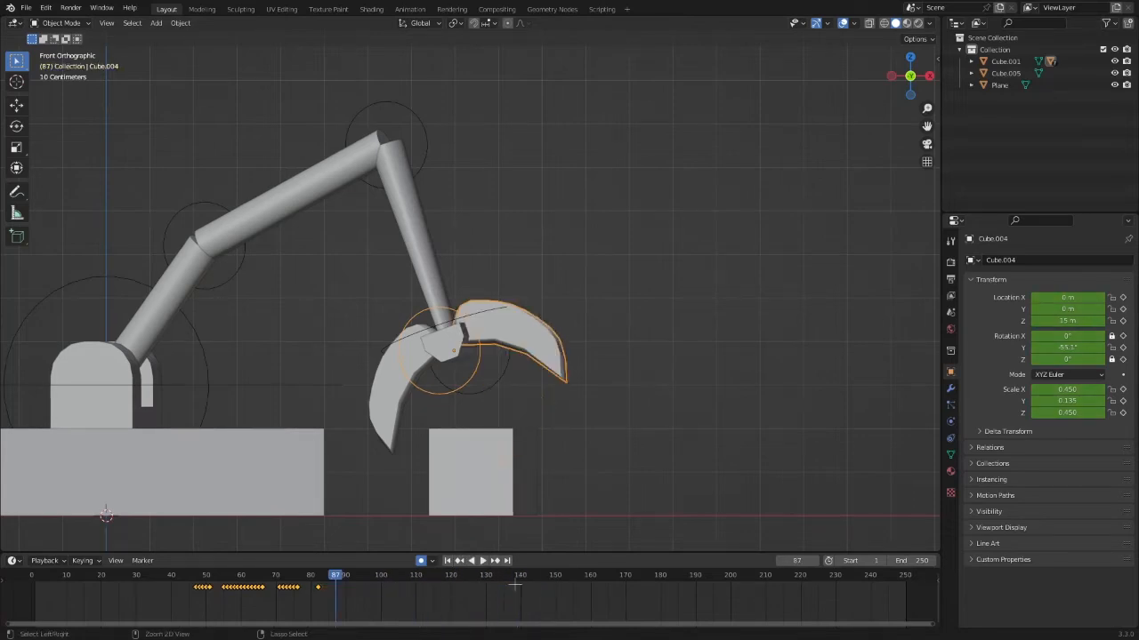
Step: Record the right claw rotating inward toward the box from frame 87 during animation playback
{"action": "key", "text": "space"}
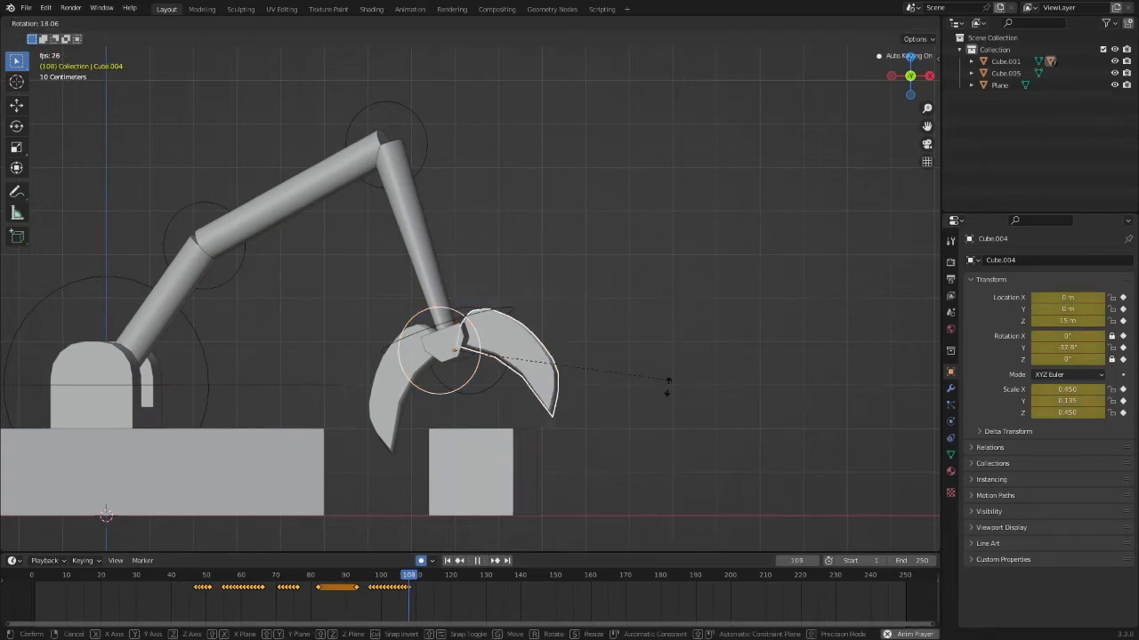
{"action": "key", "text": "space"}
{"action": "left_click_drag", "start_coordinate": [445, 596], "coordinate": [366, 604]}
Step: Record the left claw rotating inward against the box from about frame 96 during playback, and return to frame 1
{"action": "left_click", "coordinate": [392, 414]}
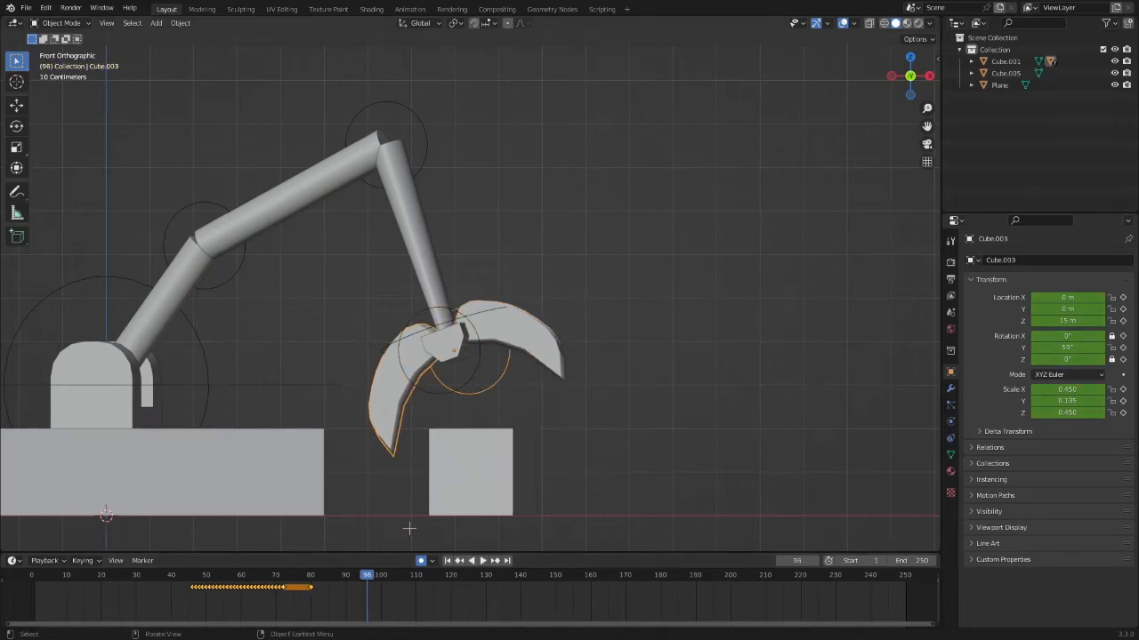
{"action": "key", "text": "space"}
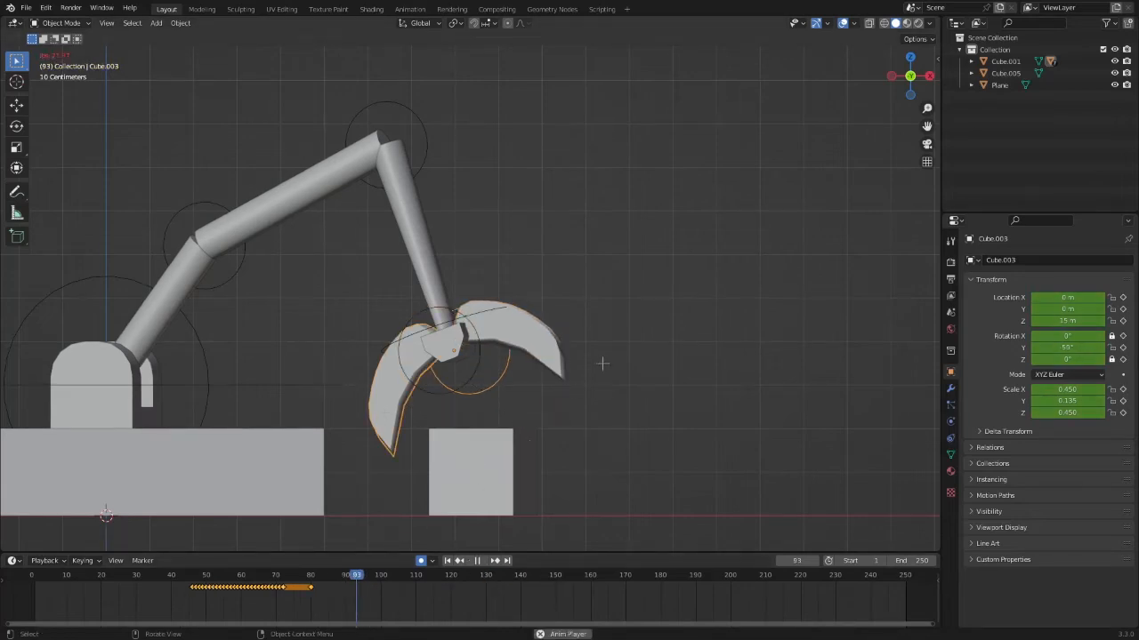
{"action": "key", "text": "r"}
{"action": "left_click", "coordinate": [565, 295]}
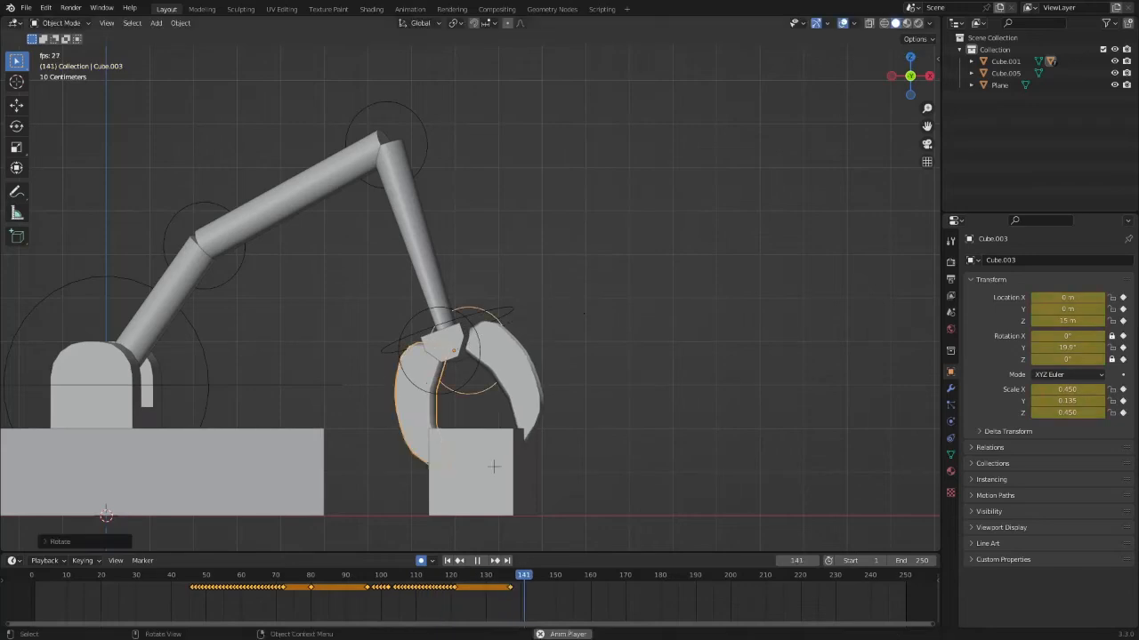
{"action": "key", "text": "space"}
{"action": "key", "text": "shift+Left"}
{"action": "scroll", "coordinate": [494, 451], "scroll_direction": "down", "scroll_amount": 4}
{"action": "scroll", "coordinate": [470, 409], "scroll_direction": "down", "scroll_amount": 7}
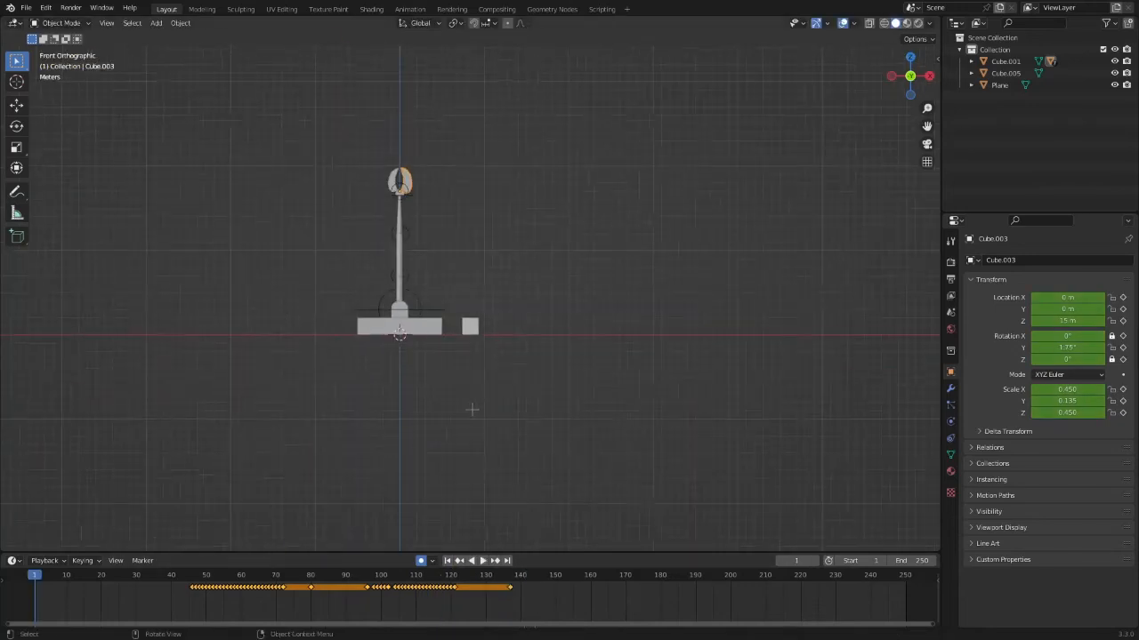
{"action": "scroll", "coordinate": [471, 409], "scroll_direction": "up", "scroll_amount": 7}
Step: Record the lowest arm segment rotating back to upright from about frame 133 during playback, lifting the claw off the box
{"action": "left_click", "coordinate": [292, 241]}
{"action": "middle_click_drag", "start_coordinate": [419, 277], "coordinate": [474, 344], "text": "shift"}
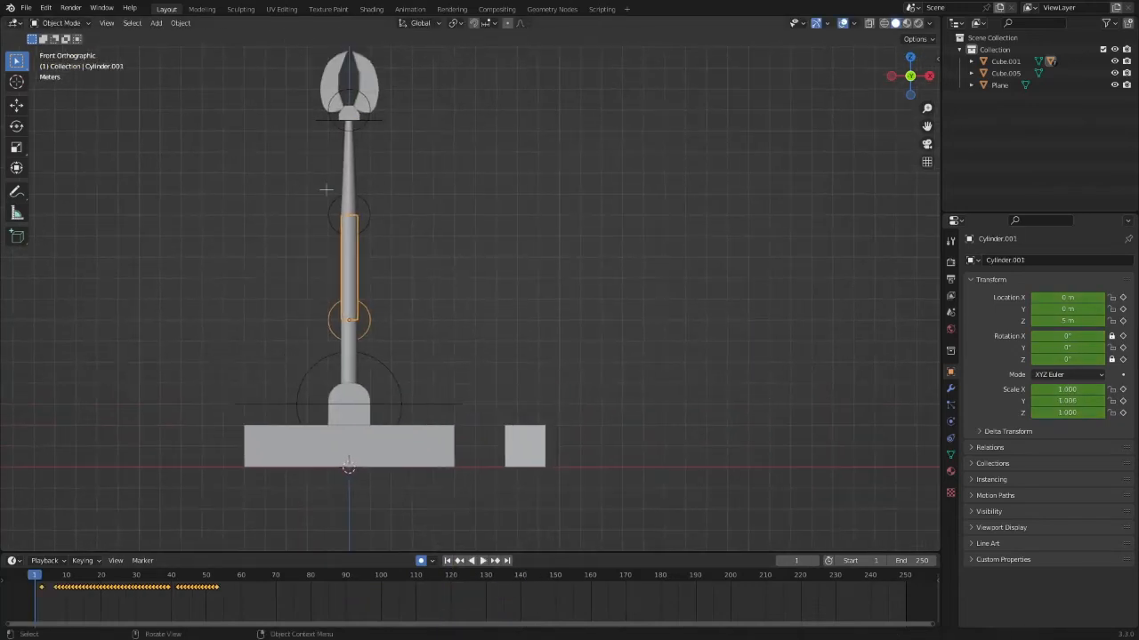
{"action": "left_click", "coordinate": [346, 176]}
{"action": "left_click", "coordinate": [344, 345]}
{"action": "left_click", "coordinate": [280, 576]}
{"action": "key", "text": "space"}
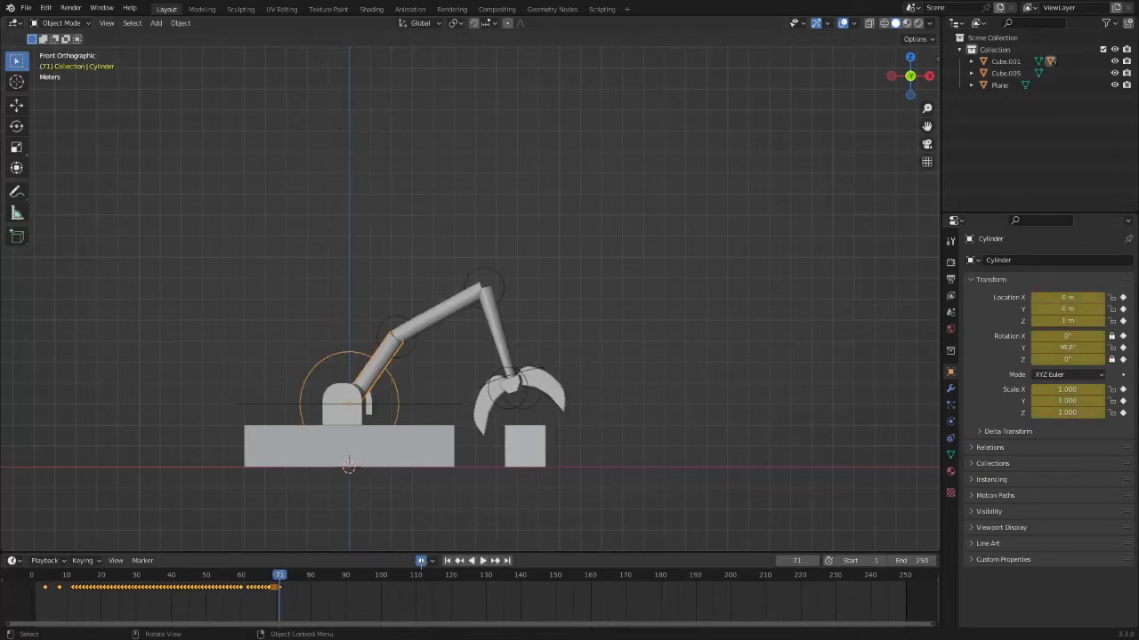
{"action": "key", "text": "space"}
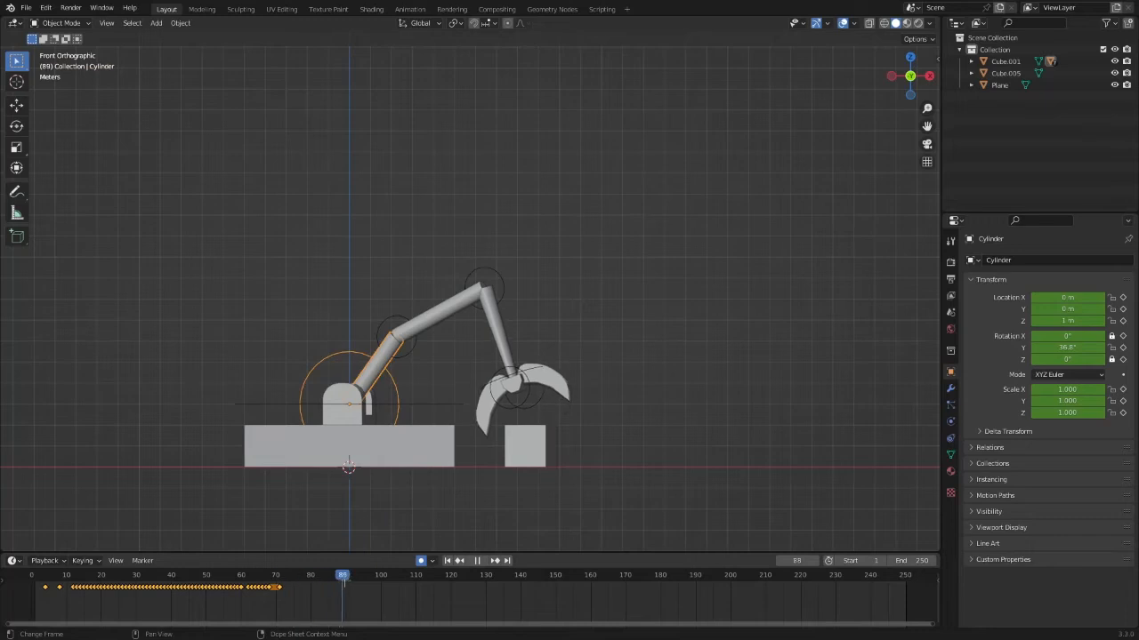
{"action": "left_click_drag", "start_coordinate": [448, 577], "coordinate": [418, 576]}
{"action": "key", "text": "space"}
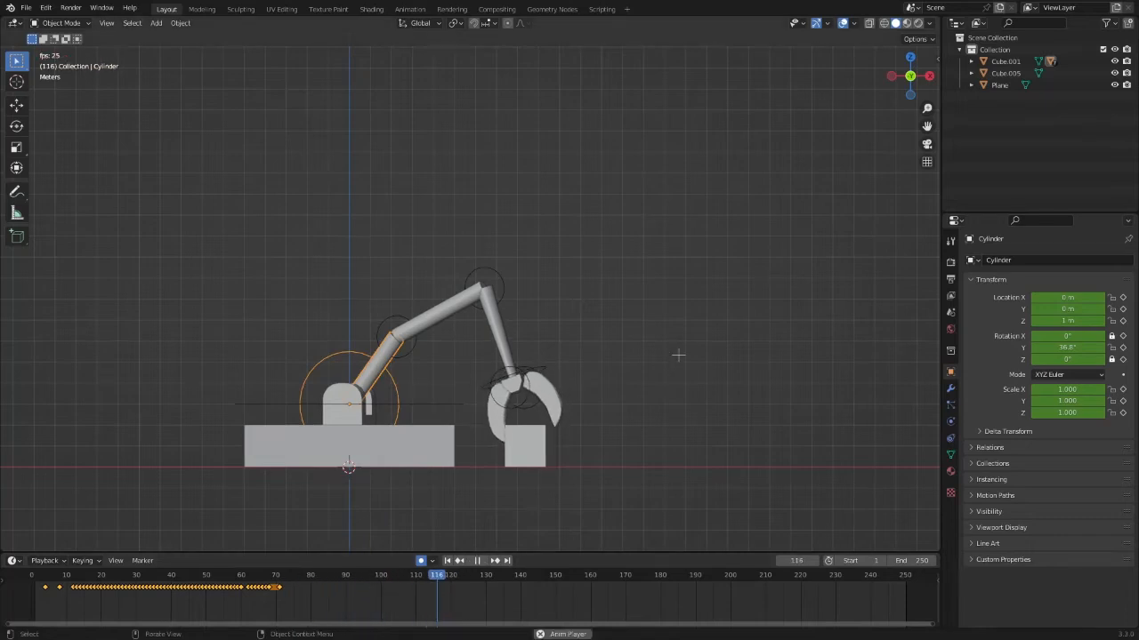
{"action": "key", "text": "r"}
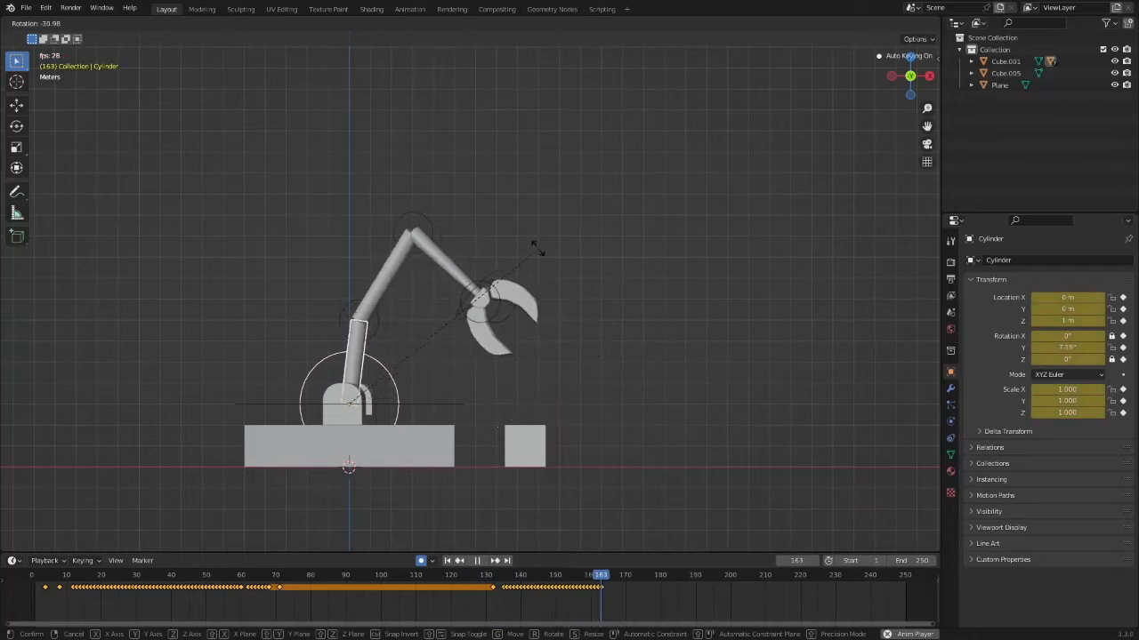
{"action": "left_click", "coordinate": [498, 241]}
{"action": "key", "text": "space"}
Step: Turn off auto keying and review the animation from frame 1 until the claw grips and leaves the box
{"action": "left_click_drag", "start_coordinate": [706, 607], "coordinate": [36, 609]}
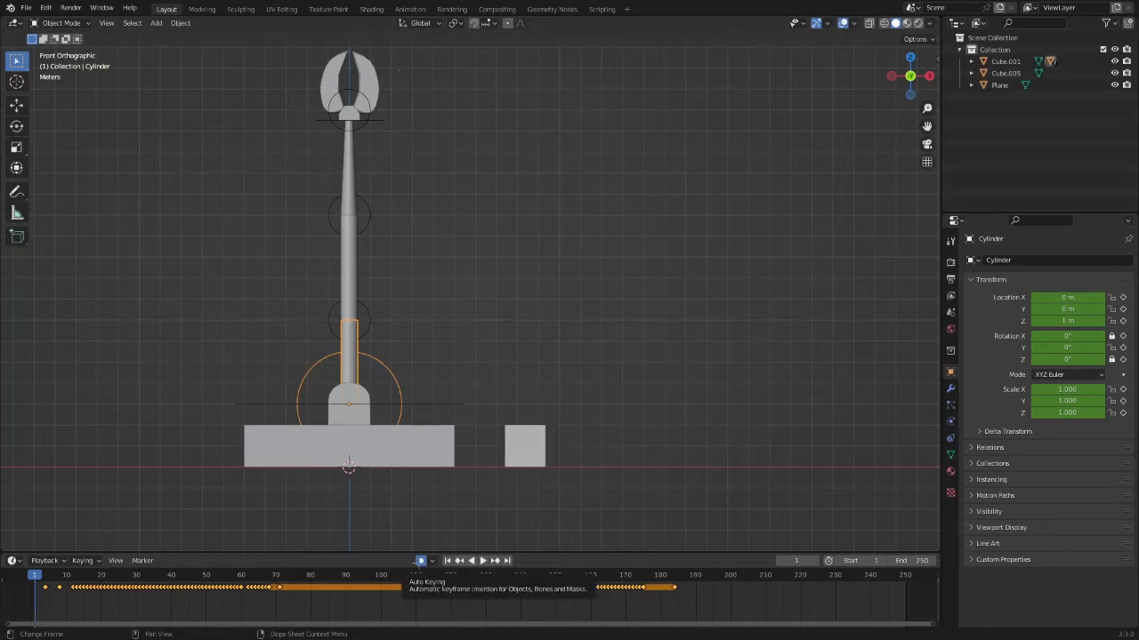
{"action": "left_click", "coordinate": [421, 561]}
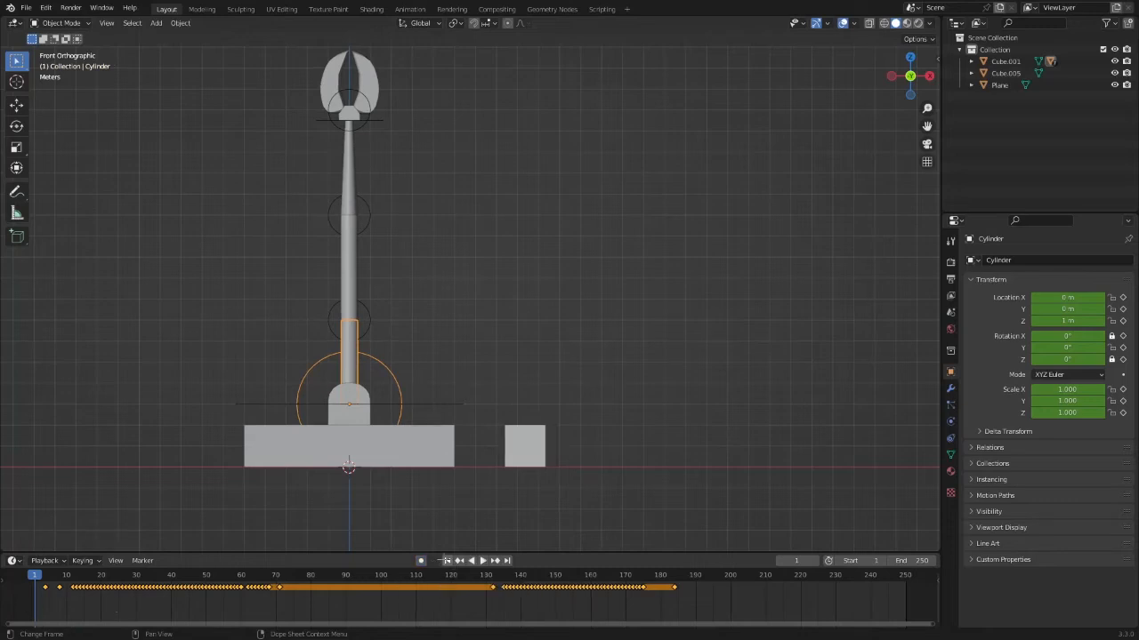
{"action": "left_click_drag", "start_coordinate": [432, 573], "coordinate": [384, 572]}
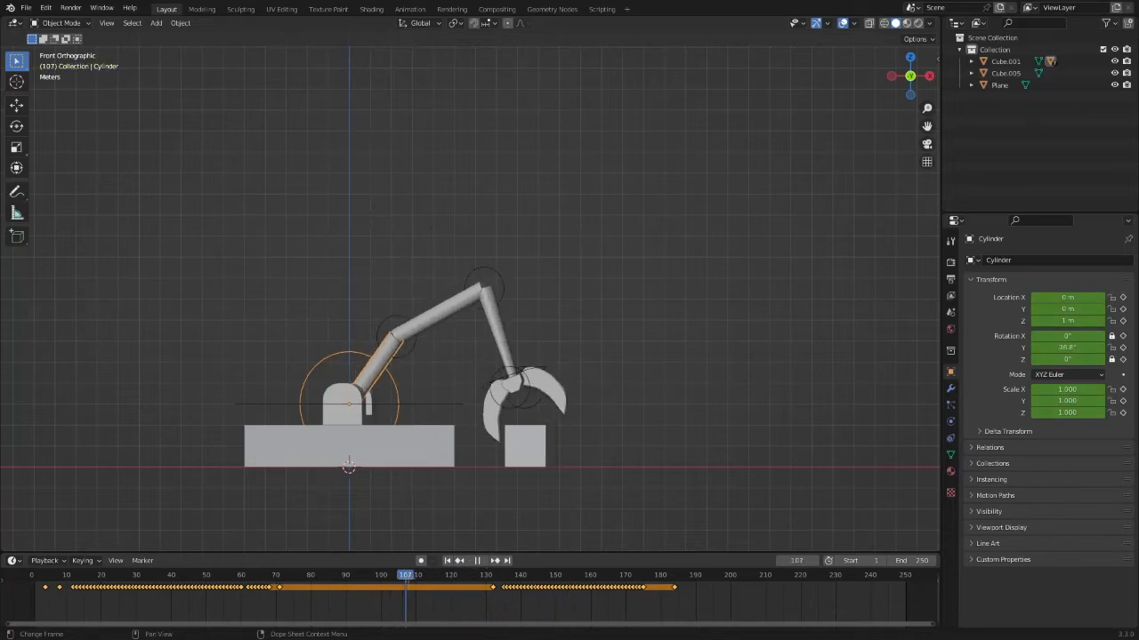
{"action": "key", "text": "space"}
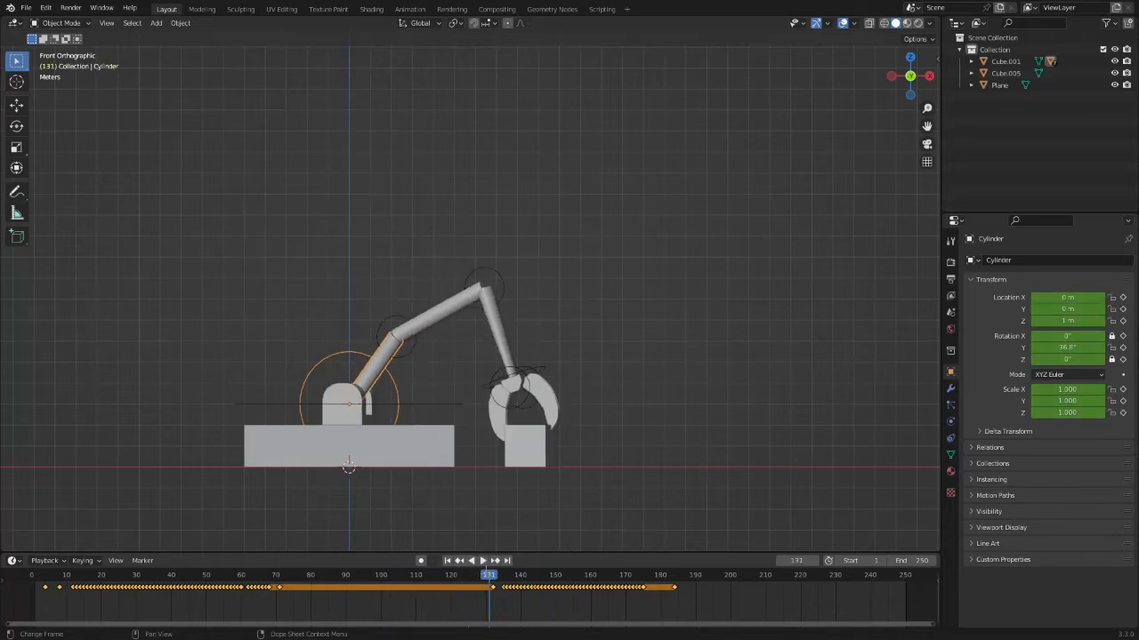
Step: With auto keying on, record the middle arm segment rotating to nearly upright from about frame 152 during playback
{"action": "left_click", "coordinate": [411, 341]}
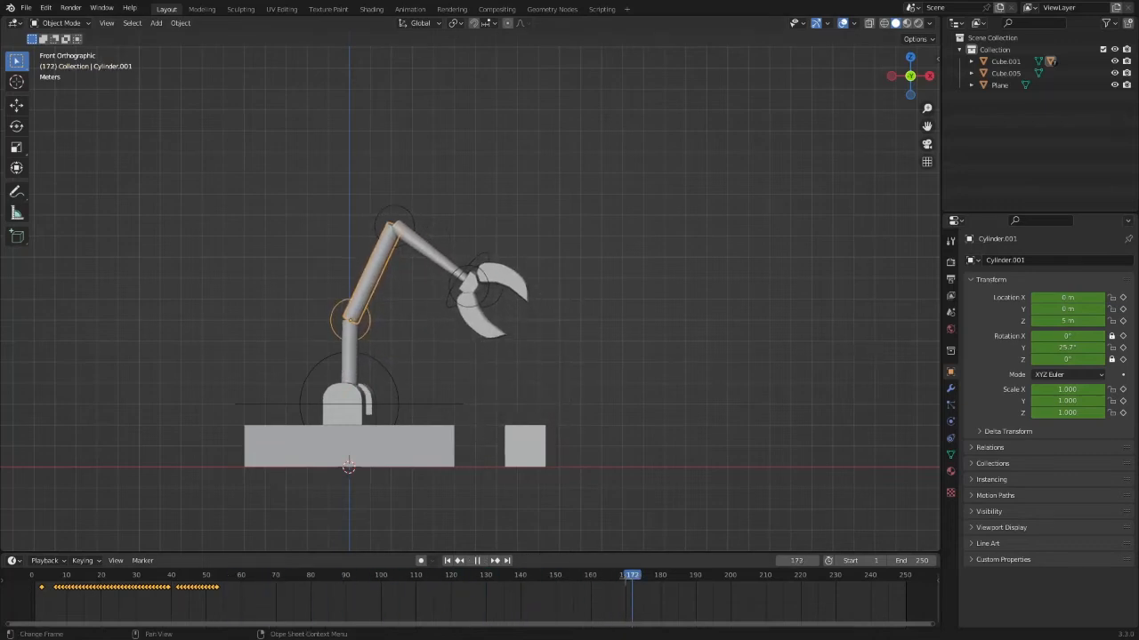
{"action": "key", "text": "Escape"}
{"action": "key", "text": "space"}
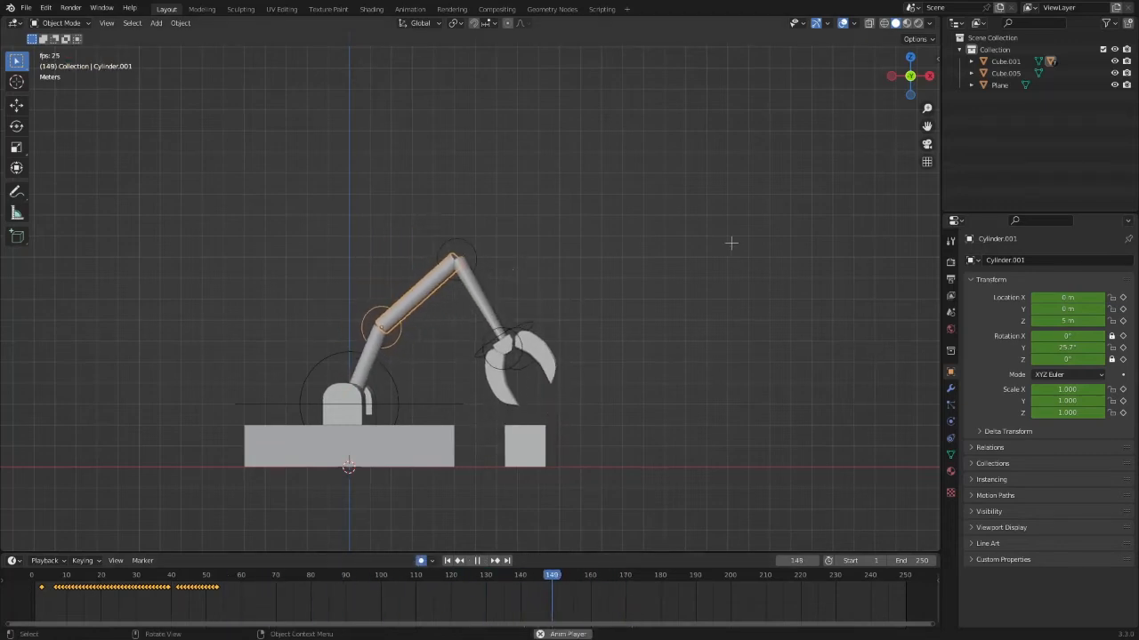
{"action": "key", "text": "r"}
{"action": "left_click", "coordinate": [600, 106]}
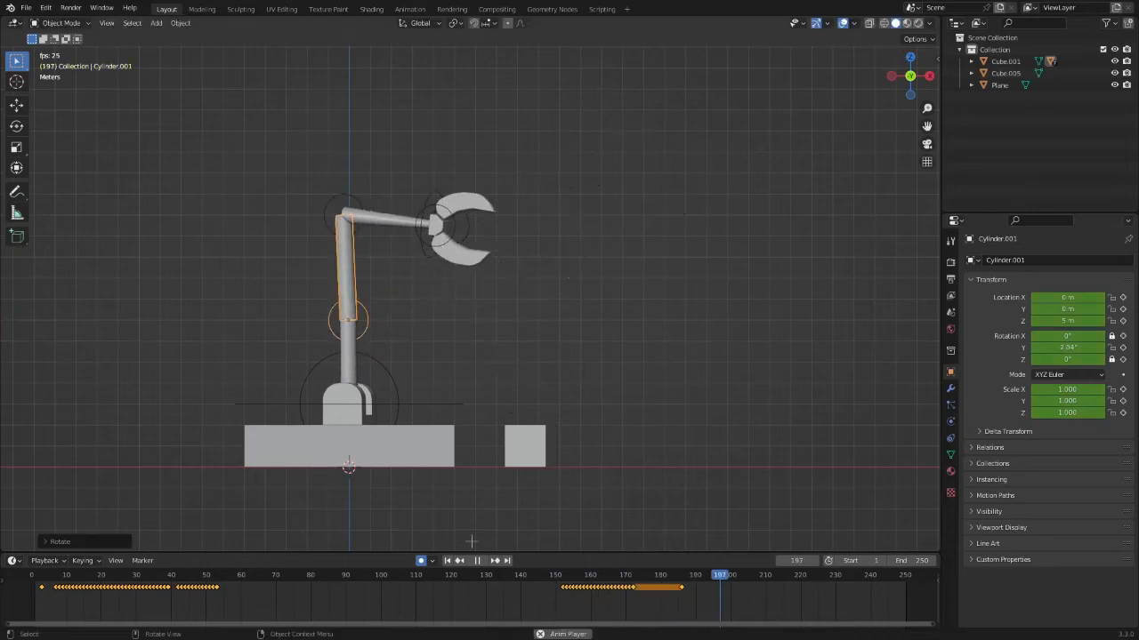
{"action": "left_click", "coordinate": [476, 561]}
Step: Replay the animation from the first frame to check the complete arm movement
{"action": "left_click", "coordinate": [447, 561]}
{"action": "key", "text": "space"}
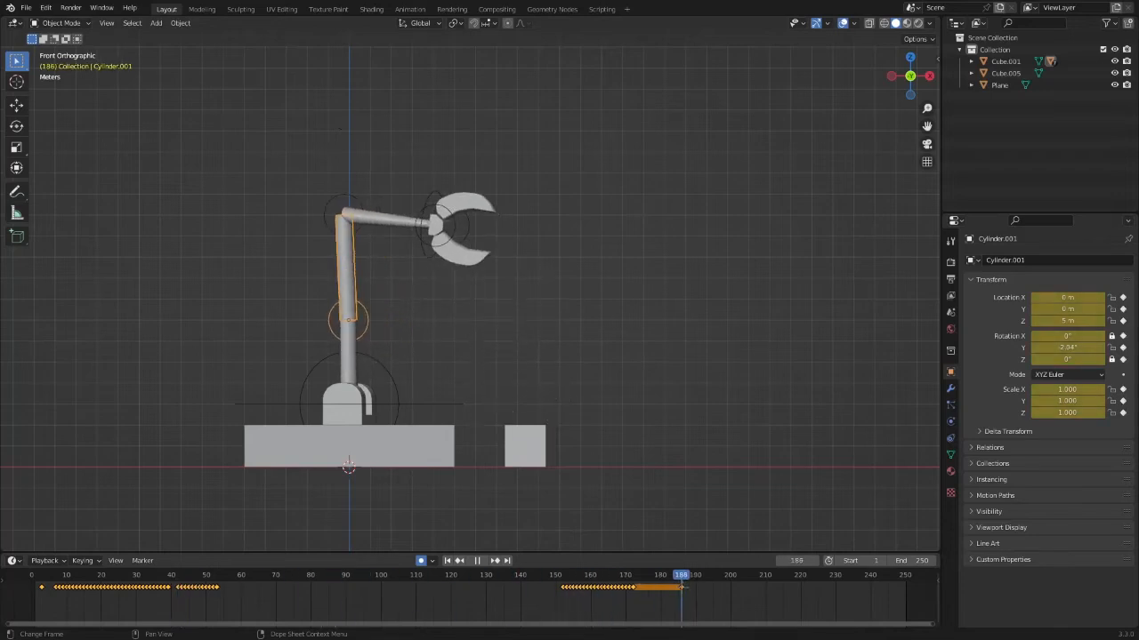
{"action": "key", "text": "space"}
Step: Select the box and extend the scene's end frame to about 1500
{"action": "left_click", "coordinate": [524, 420]}
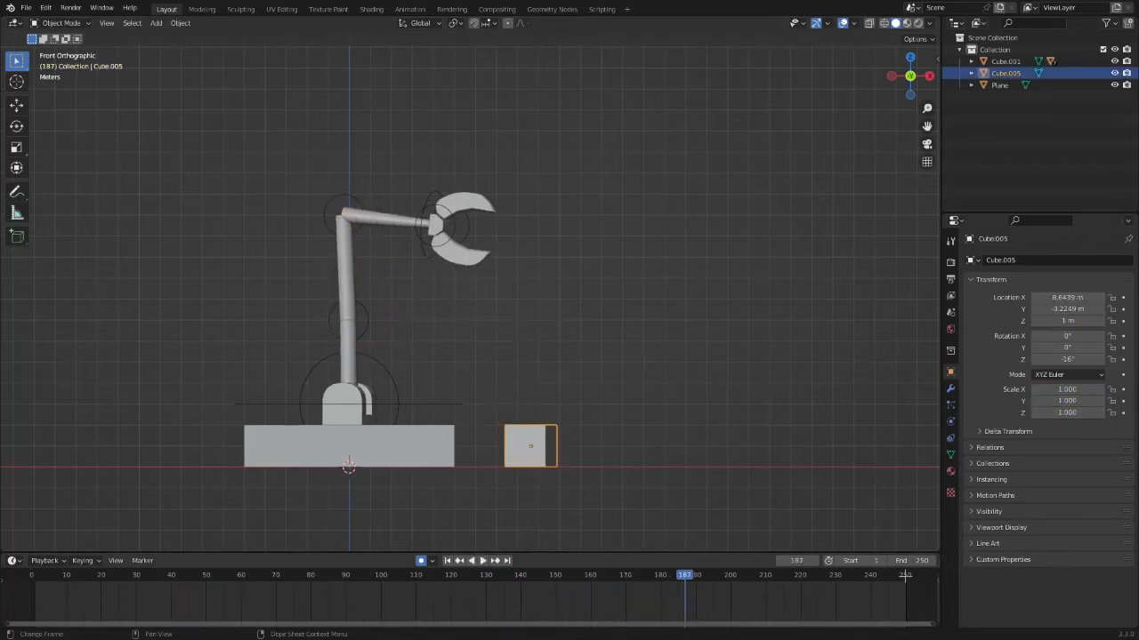
{"action": "left_click_drag", "start_coordinate": [912, 560], "coordinate": [979, 560]}
{"action": "middle_click_drag", "start_coordinate": [788, 448], "coordinate": [719, 450], "text": "shift"}
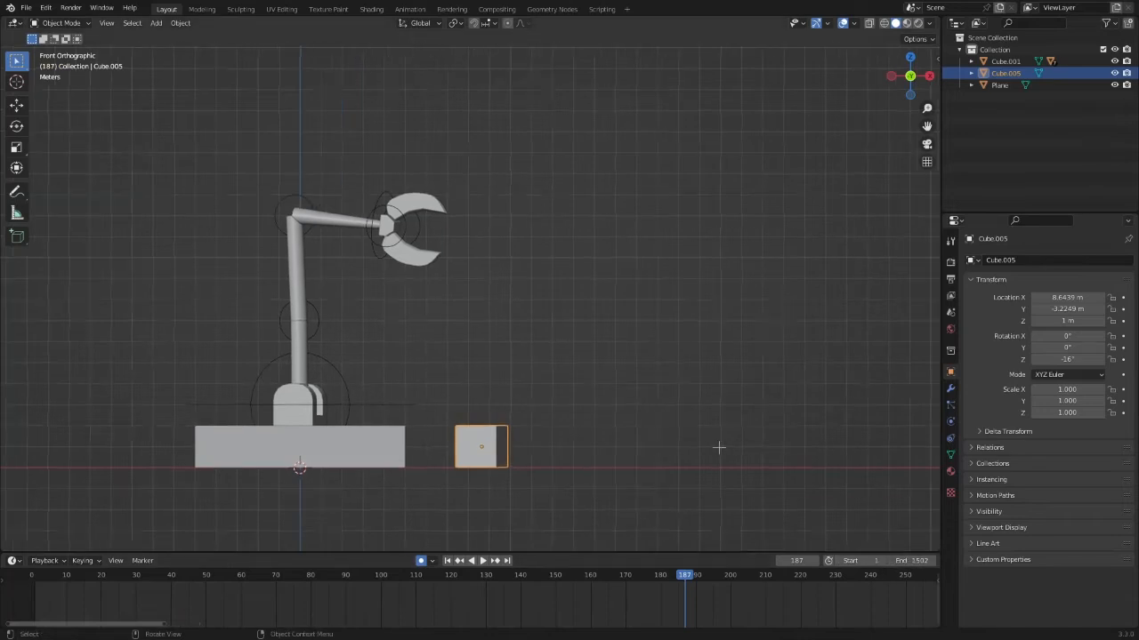
{"action": "scroll", "coordinate": [719, 450], "scroll_direction": "up", "scroll_amount": 2}
{"action": "scroll", "coordinate": [456, 588], "scroll_direction": "down", "scroll_amount": 4}
{"action": "scroll", "coordinate": [456, 587], "scroll_direction": "down", "scroll_amount": 1}
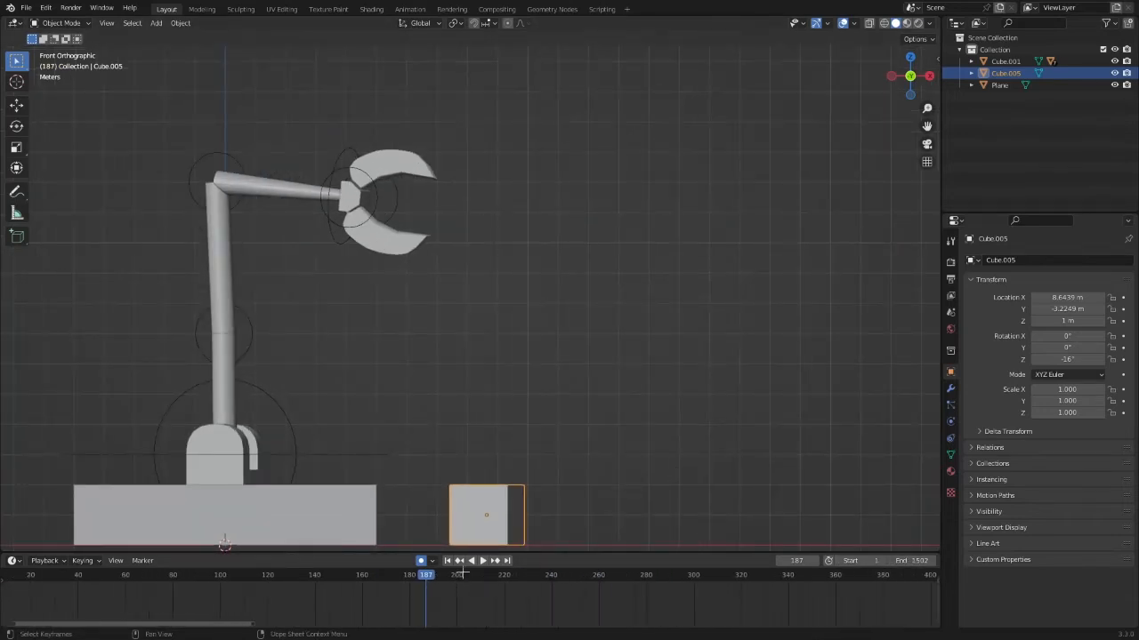
Step: Keyframe the box in its resting position at frame 133, just before the arm starts lifting
{"action": "left_click", "coordinate": [483, 560]}
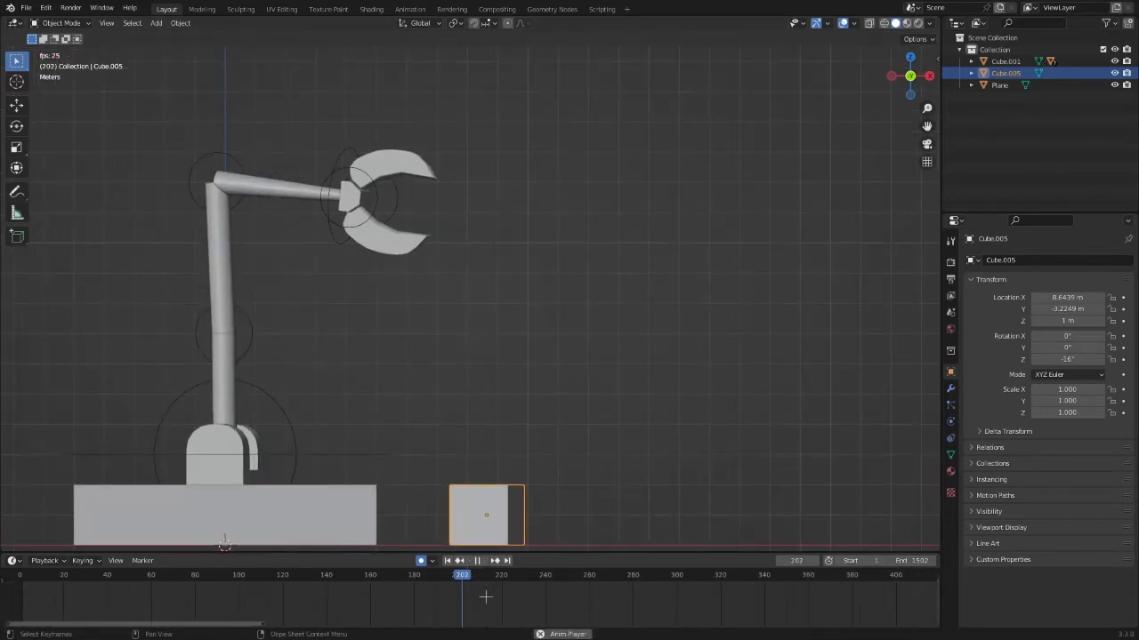
{"action": "key", "text": "space"}
{"action": "left_click_drag", "start_coordinate": [358, 579], "coordinate": [300, 579]}
{"action": "key", "text": "space"}
{"action": "key", "text": "space"}
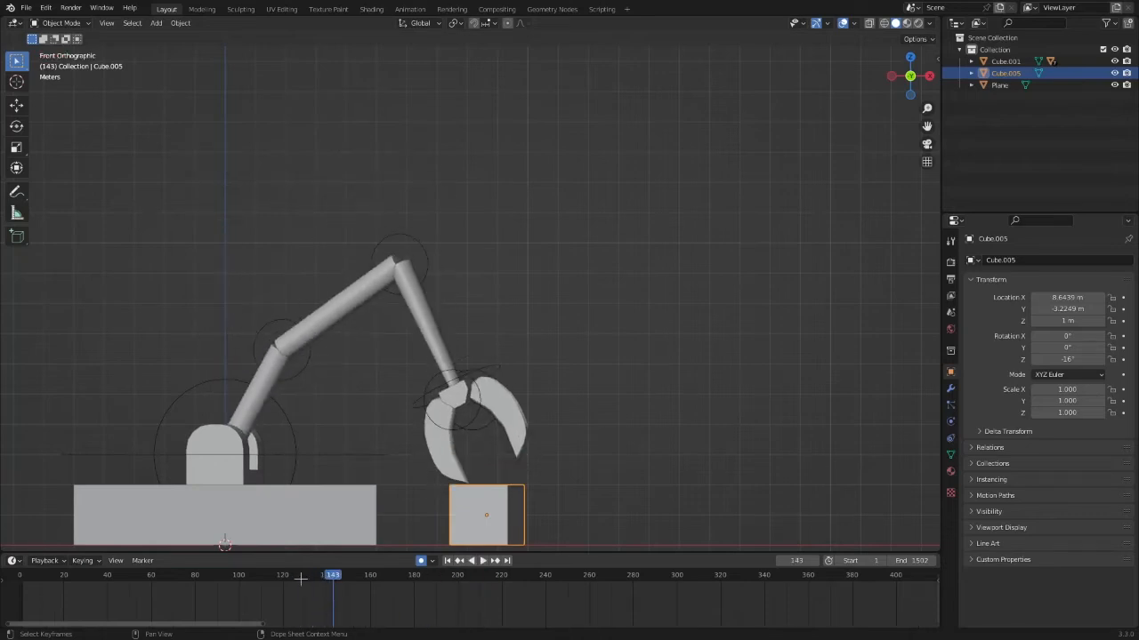
{"action": "key", "text": "shift+ctrl+space"}
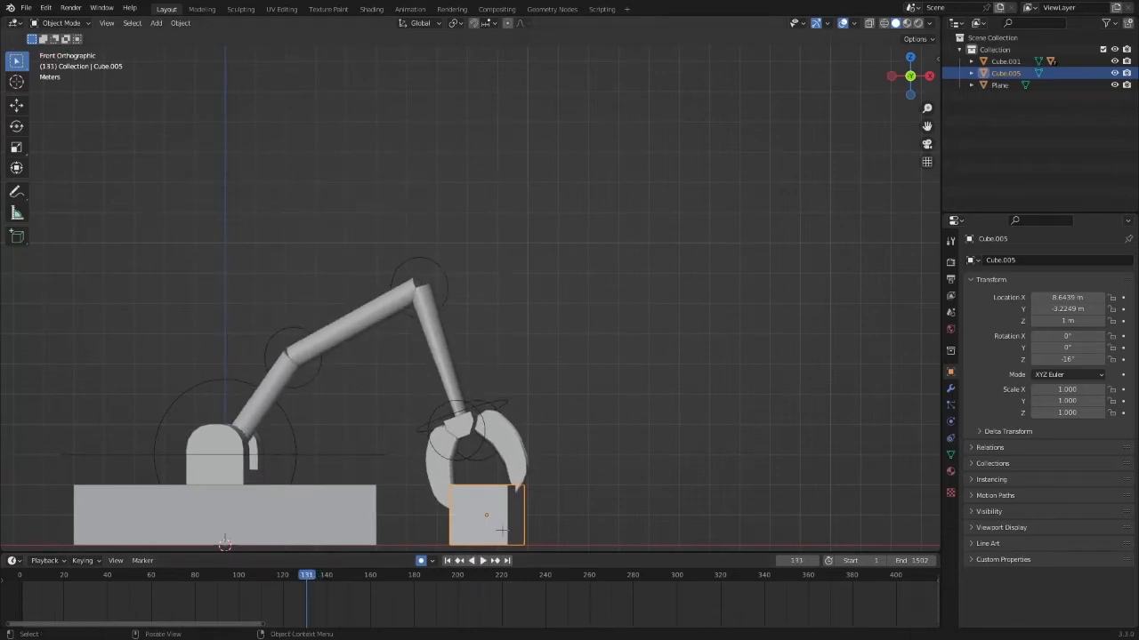
{"action": "scroll", "coordinate": [502, 531], "scroll_direction": "up", "scroll_amount": 6}
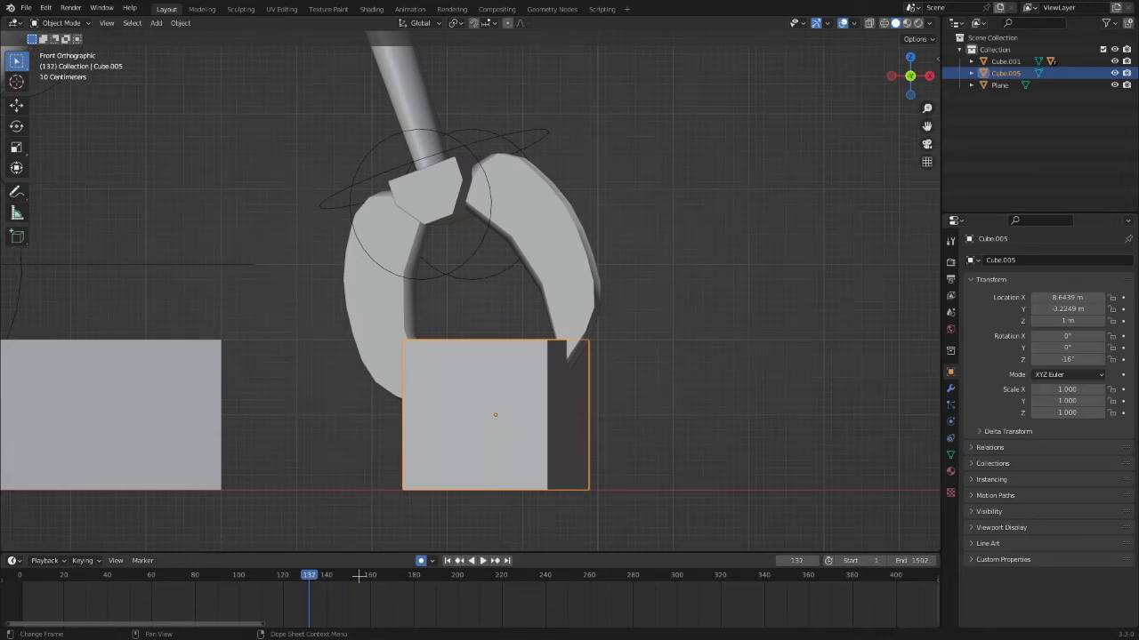
{"action": "key", "text": "Right"}
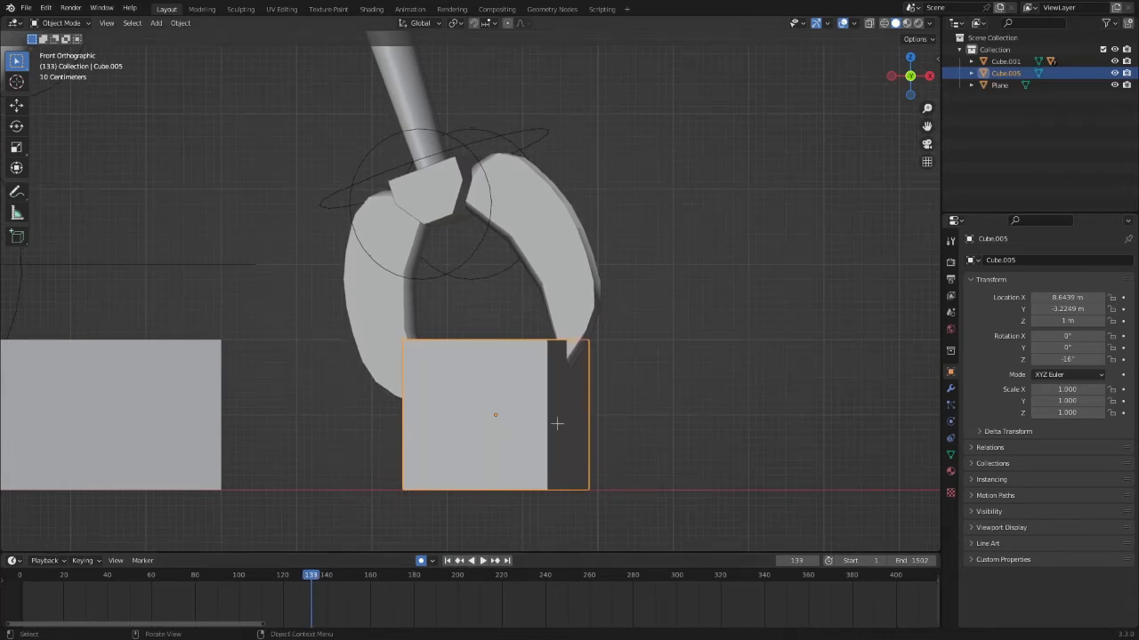
{"action": "key", "text": "g"}
{"action": "left_click", "coordinate": [557, 424]}
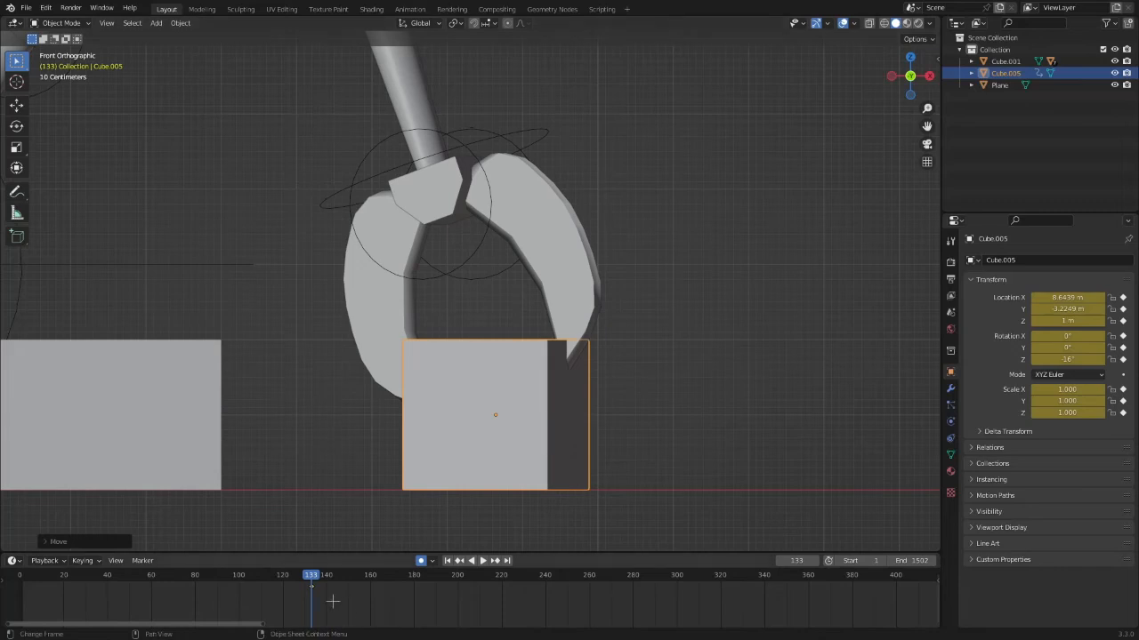
{"action": "key", "text": "Right"}
{"action": "key", "text": "Right"}
{"action": "key", "text": "Right"}
{"action": "key", "text": "Right"}
{"action": "key", "text": "Right"}
{"action": "key", "text": "Right"}
{"action": "key", "text": "Right"}
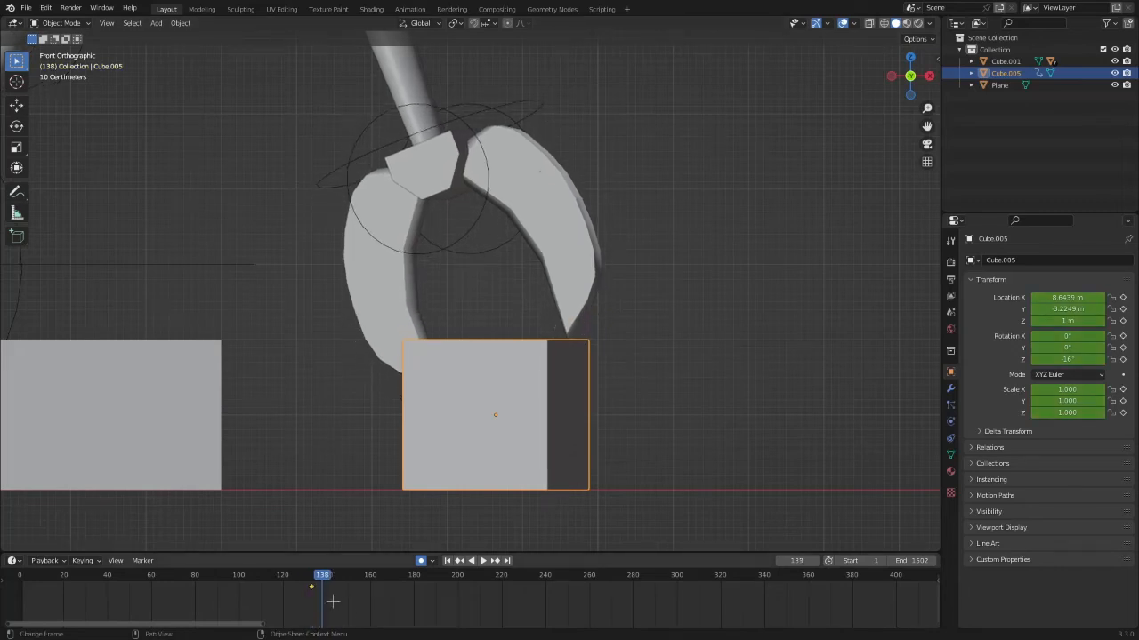
{"action": "key", "text": "g"}
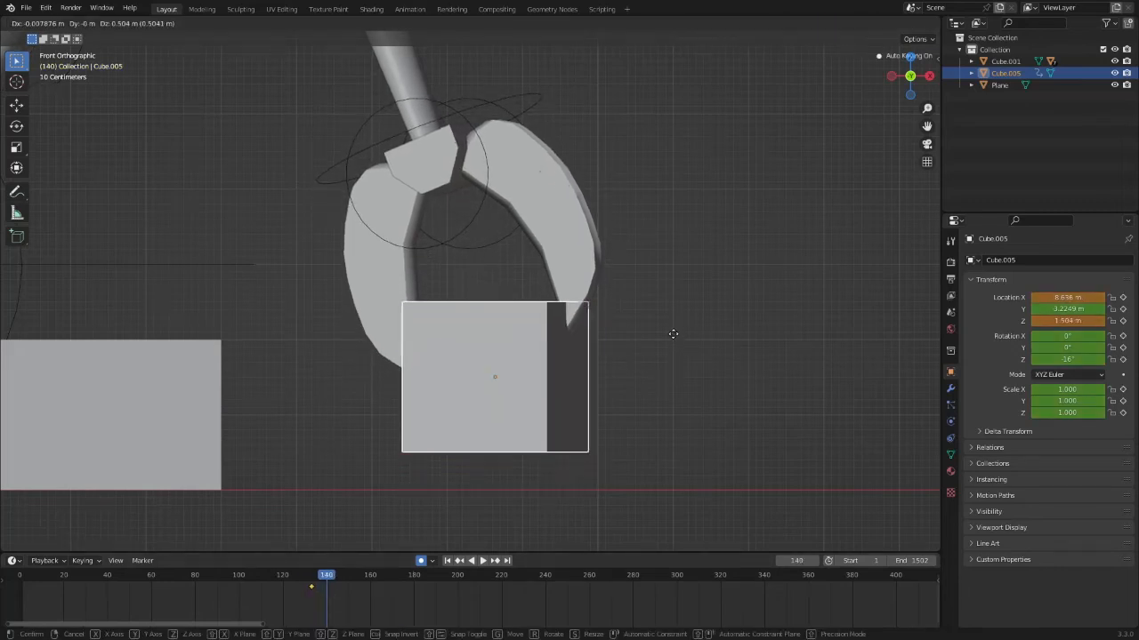
{"action": "key", "text": "Escape"}
Step: Try to record the box moving up with the claw live during playback from frame 129, and undo the recording
{"action": "scroll", "coordinate": [543, 424], "scroll_direction": "down", "scroll_amount": 5}
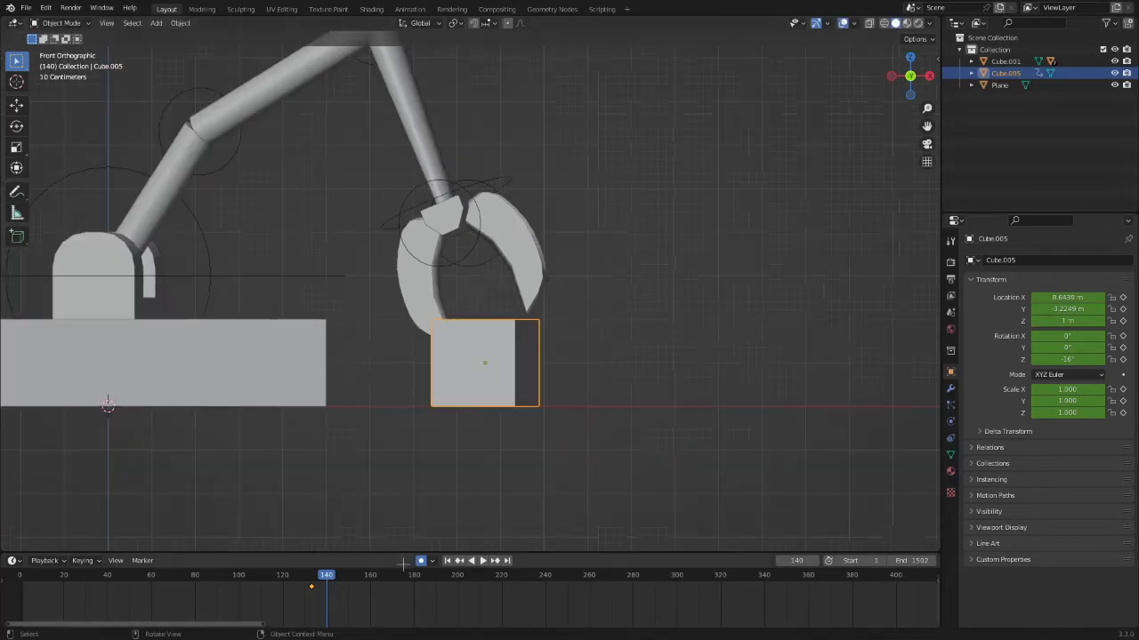
{"action": "left_click_drag", "start_coordinate": [330, 575], "coordinate": [303, 570]}
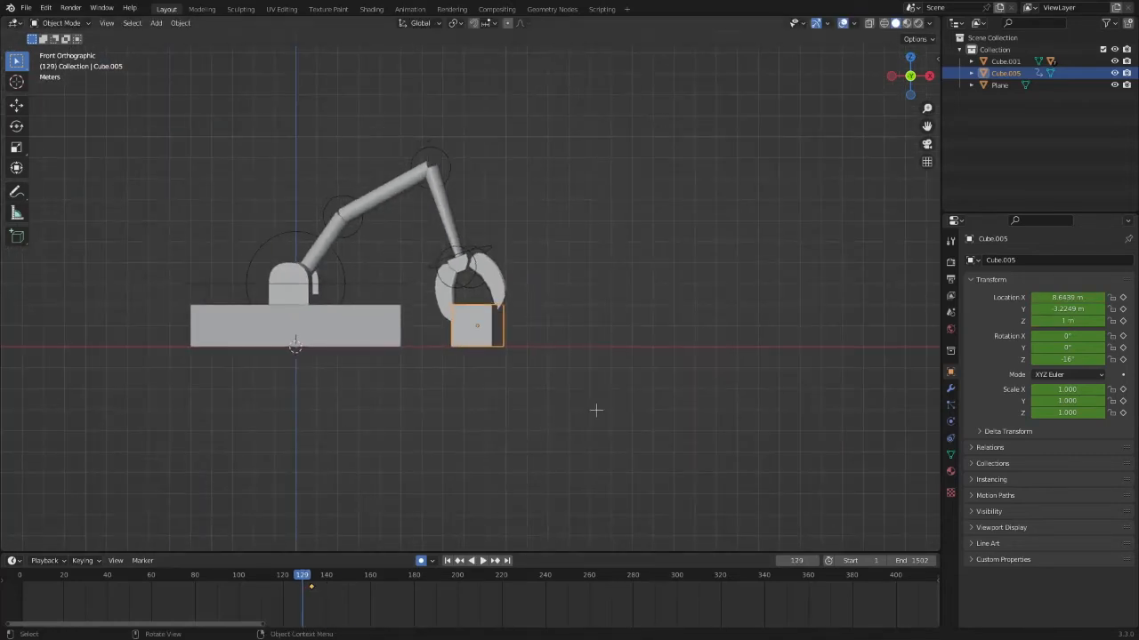
{"action": "key", "text": "space"}
{"action": "key", "text": "g"}
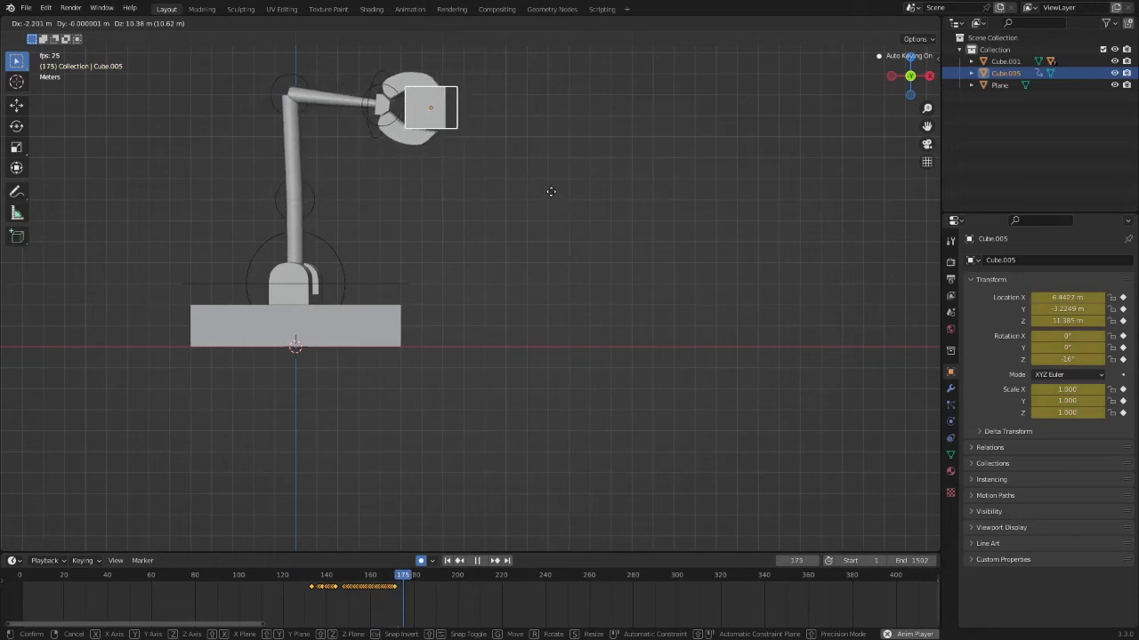
{"action": "left_click", "coordinate": [552, 190]}
{"action": "key", "text": "space"}
{"action": "left_click", "coordinate": [305, 576]}
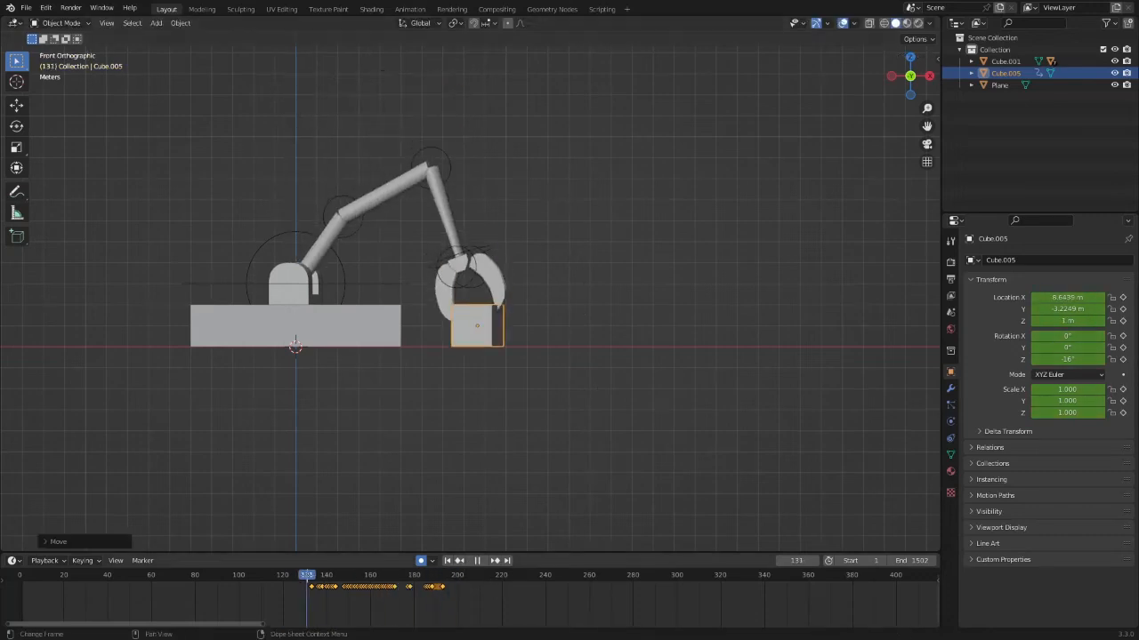
{"action": "key", "text": "space"}
{"action": "key", "text": "ctrl+z"}
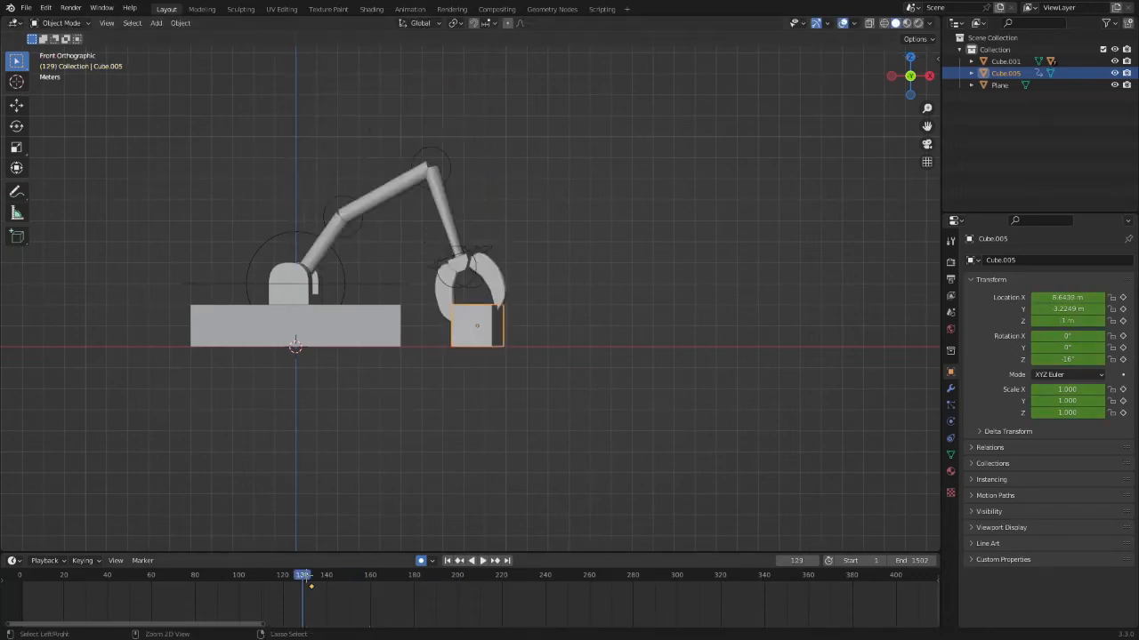
Step: At frame 175, keyframe the box lifted by about 10.3 m into the raised claw, working in front view
{"action": "scroll", "coordinate": [470, 292], "scroll_direction": "up", "scroll_amount": 4}
{"action": "key", "text": "space"}
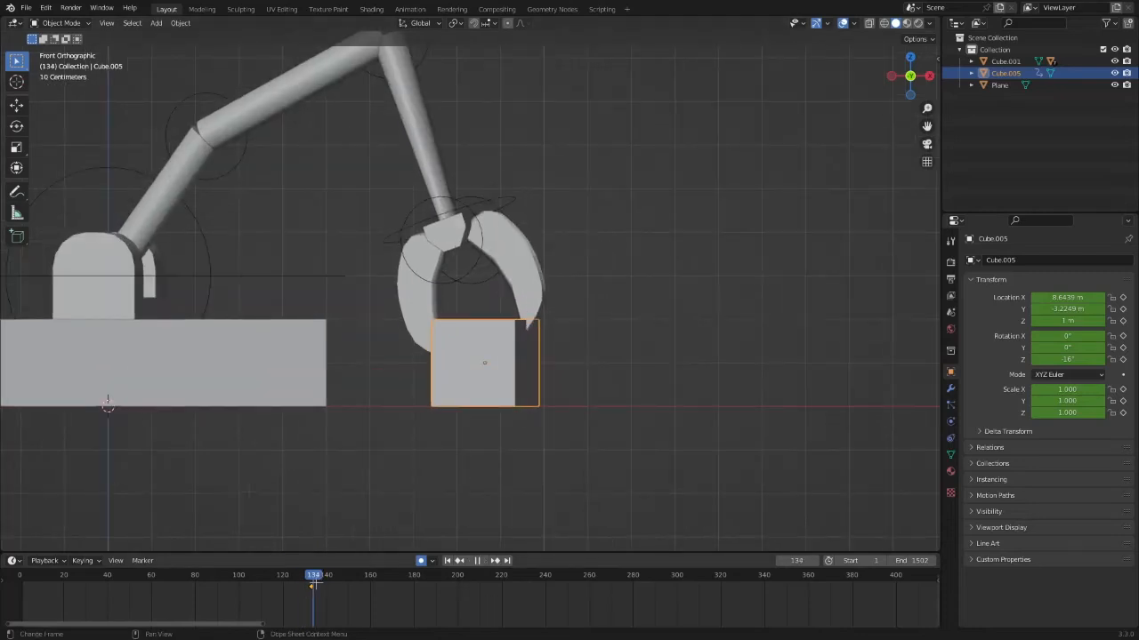
{"action": "left_click_drag", "start_coordinate": [328, 586], "coordinate": [414, 594]}
{"action": "scroll", "coordinate": [588, 492], "scroll_direction": "down", "scroll_amount": 3}
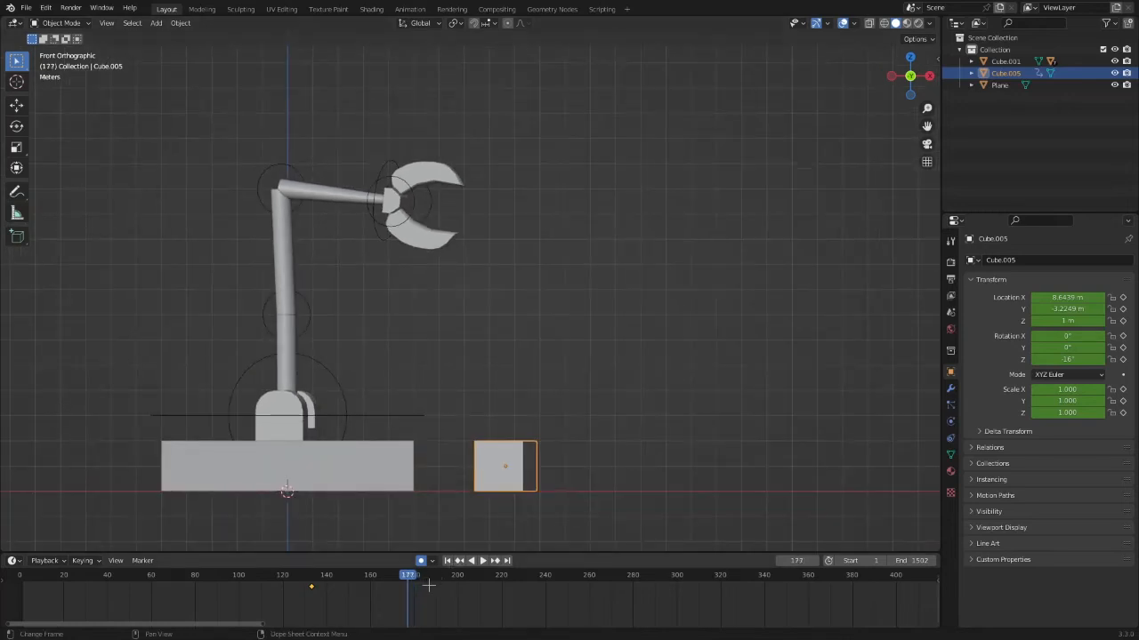
{"action": "key", "text": "Left"}
{"action": "key", "text": "Left"}
{"action": "key", "text": "Left"}
{"action": "key", "text": "Right"}
{"action": "key", "text": "Right"}
{"action": "key", "text": "Right"}
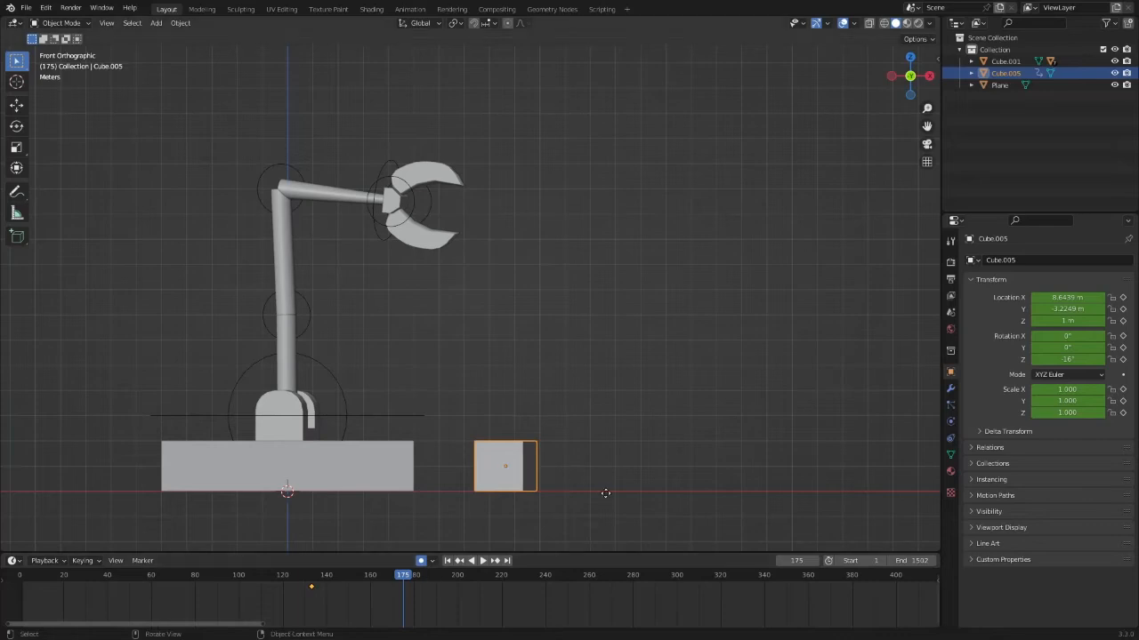
{"action": "key", "text": "g"}
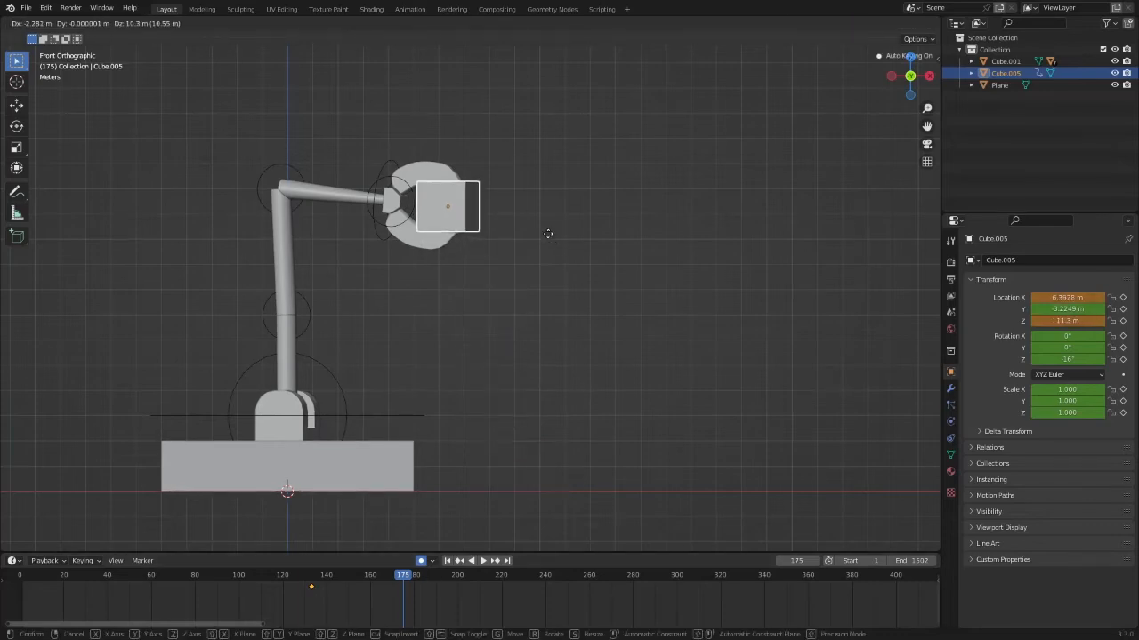
{"action": "left_click", "coordinate": [548, 234]}
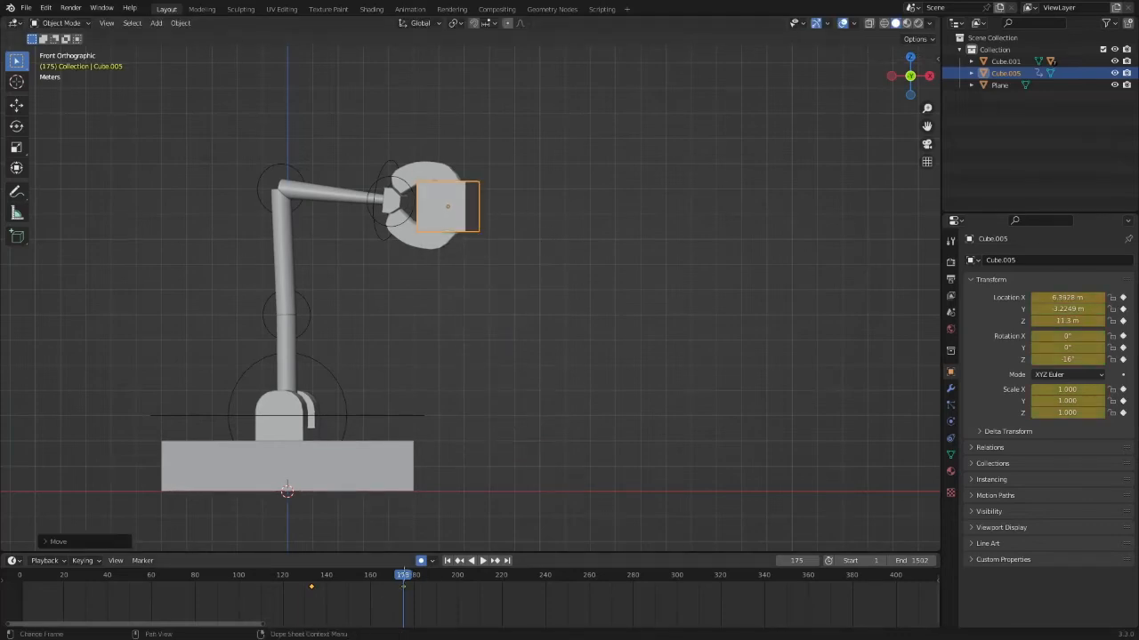
Step: At frame 175, move the box in top view so it lines up with the claw
{"action": "middle_click_drag", "start_coordinate": [582, 331], "coordinate": [498, 401]}
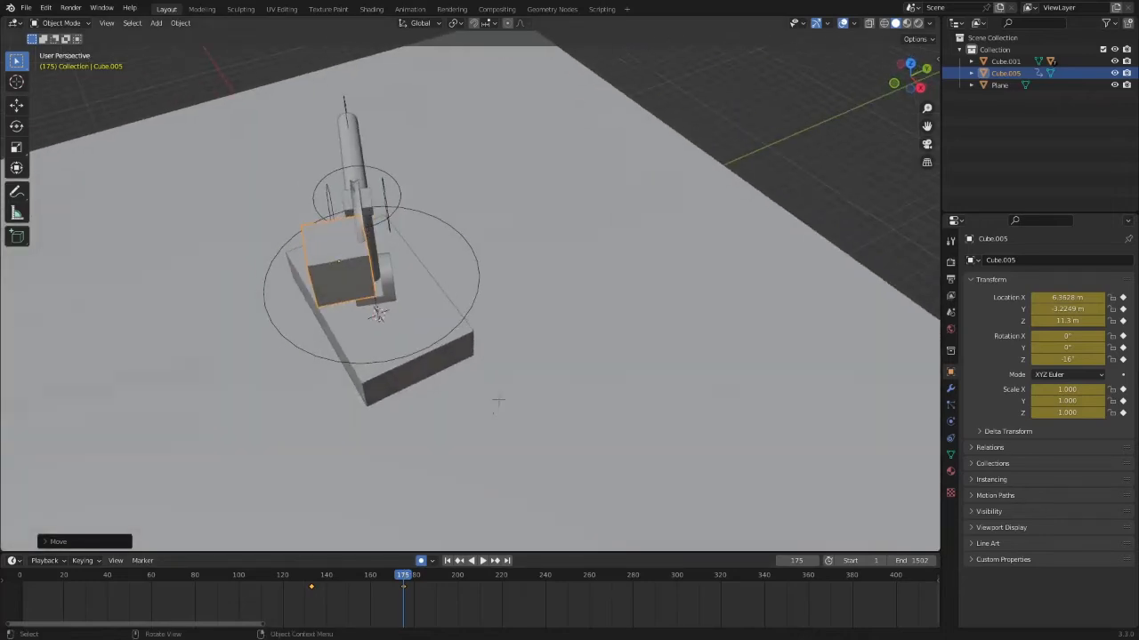
{"action": "left_click", "coordinate": [910, 63]}
{"action": "key", "text": "g"}
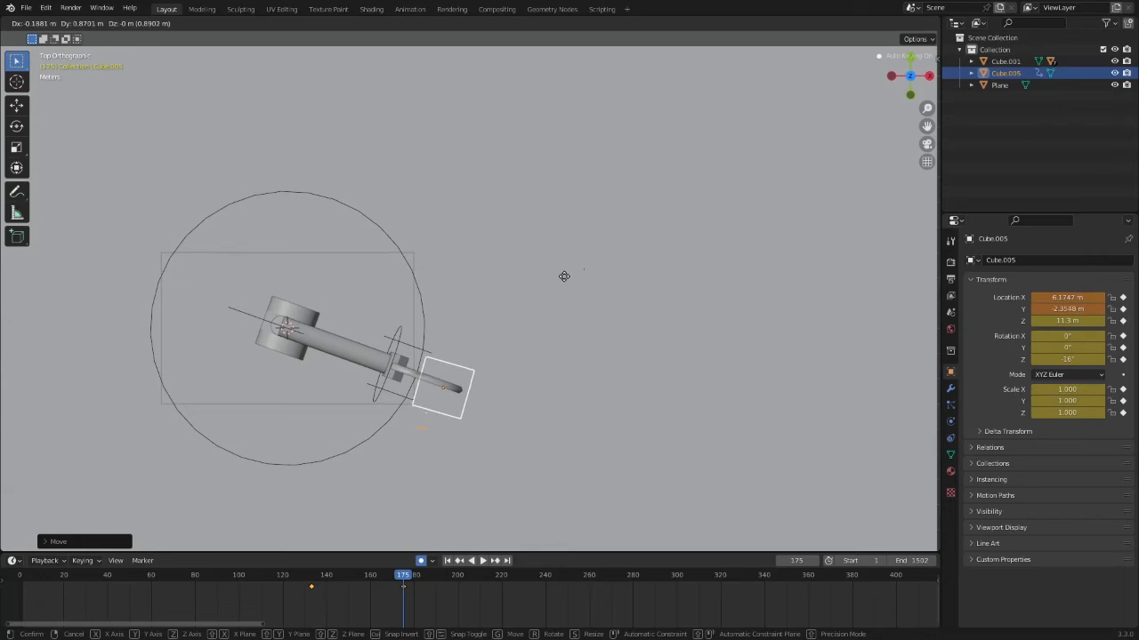
{"action": "left_click", "coordinate": [562, 271]}
{"action": "middle_click_drag", "start_coordinate": [562, 270], "coordinate": [874, 121]}
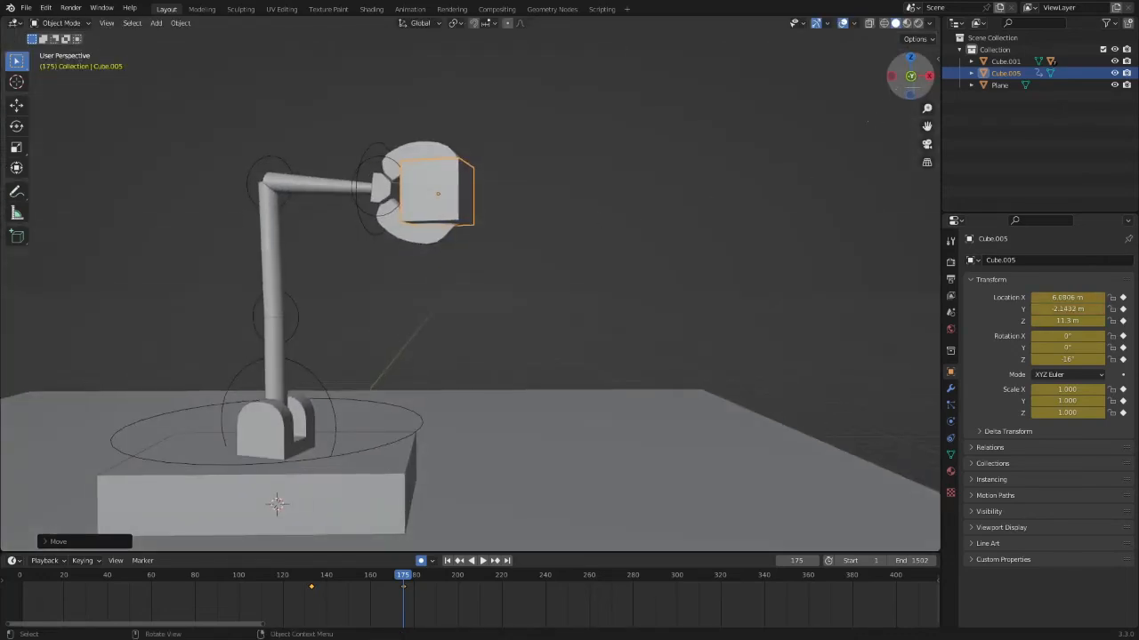
{"action": "middle_click_drag", "start_coordinate": [710, 237], "coordinate": [682, 254]}
Step: At frame 155, try fitting the box into the claw in front view by moving it and rotating it about 43°
{"action": "left_click_drag", "start_coordinate": [398, 576], "coordinate": [287, 585]}
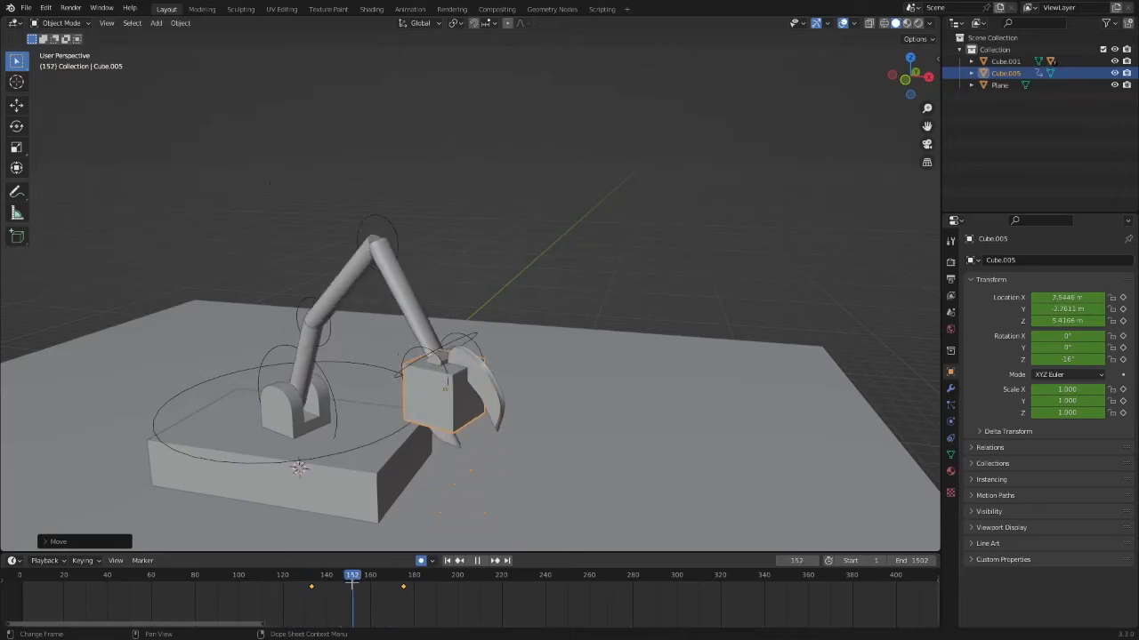
{"action": "left_click_drag", "start_coordinate": [374, 584], "coordinate": [359, 585]}
{"action": "key", "text": "KP_1"}
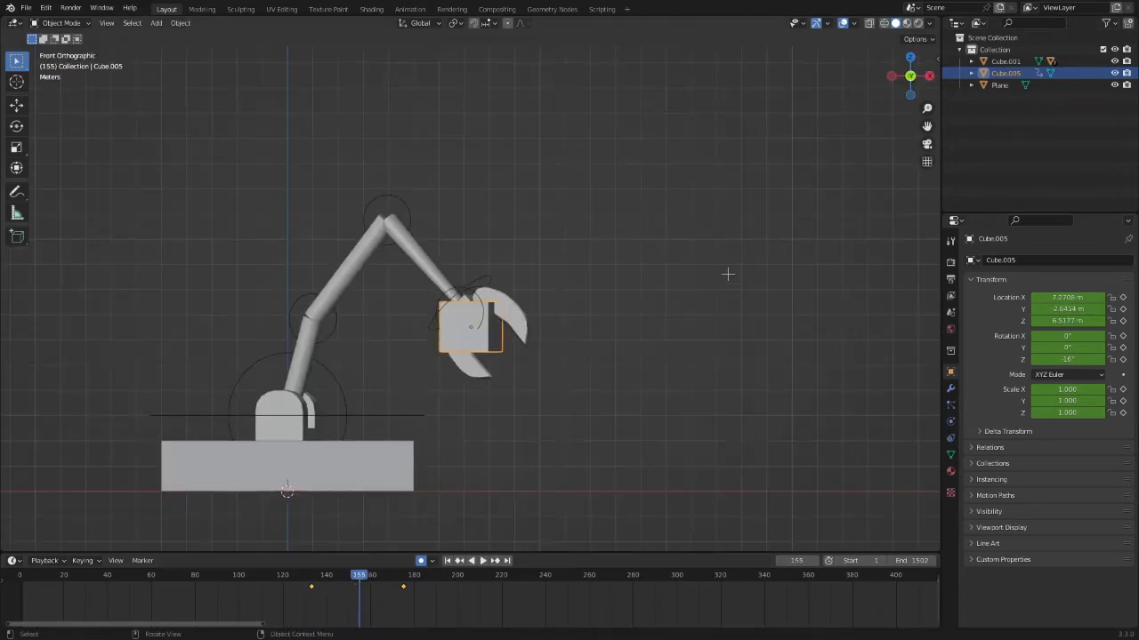
{"action": "key", "text": "g"}
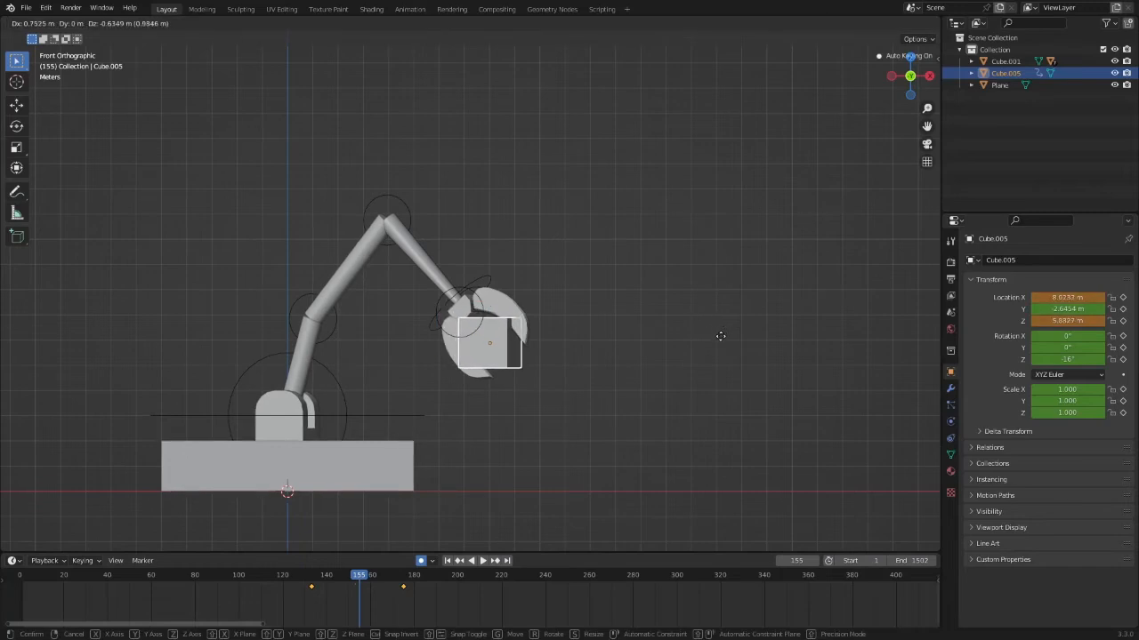
{"action": "left_click", "coordinate": [721, 336]}
{"action": "key", "text": "r"}
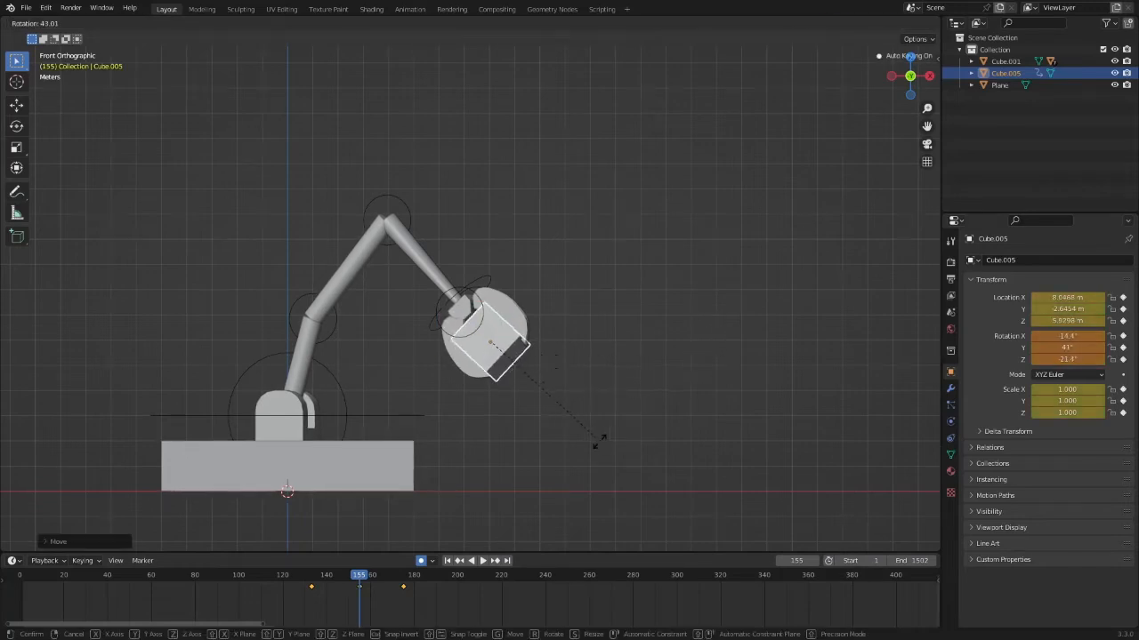
{"action": "left_click", "coordinate": [591, 442]}
Step: Try refining the box's angle and position at frame 155 from top view, and raise it slightly along Z
{"action": "key", "text": "KP_7"}
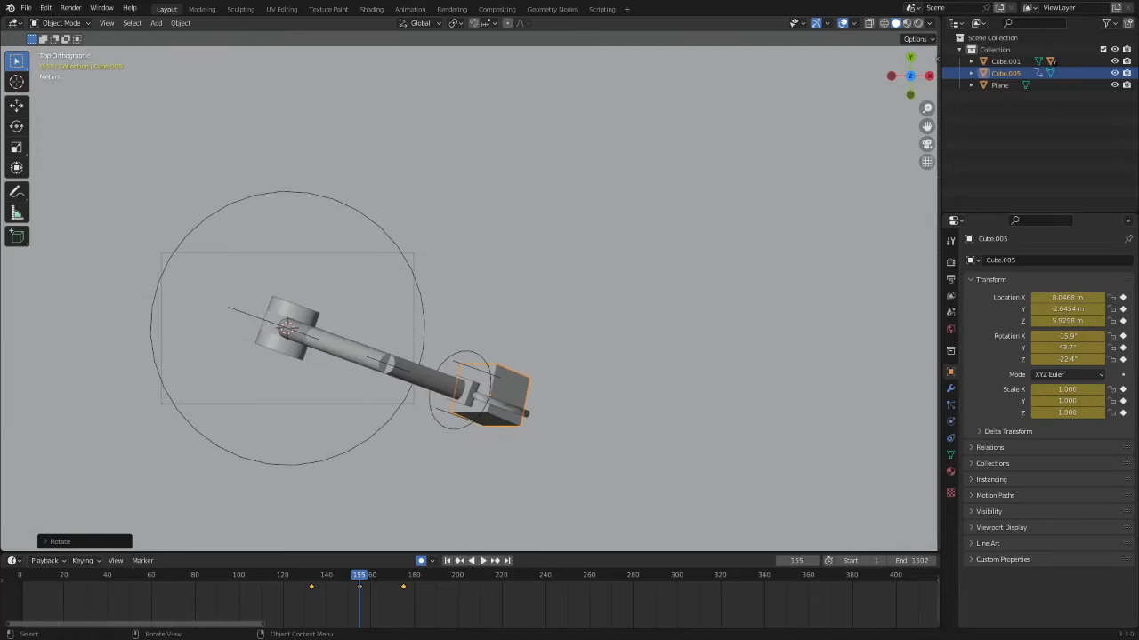
{"action": "key", "text": "r"}
{"action": "key", "text": "r"}
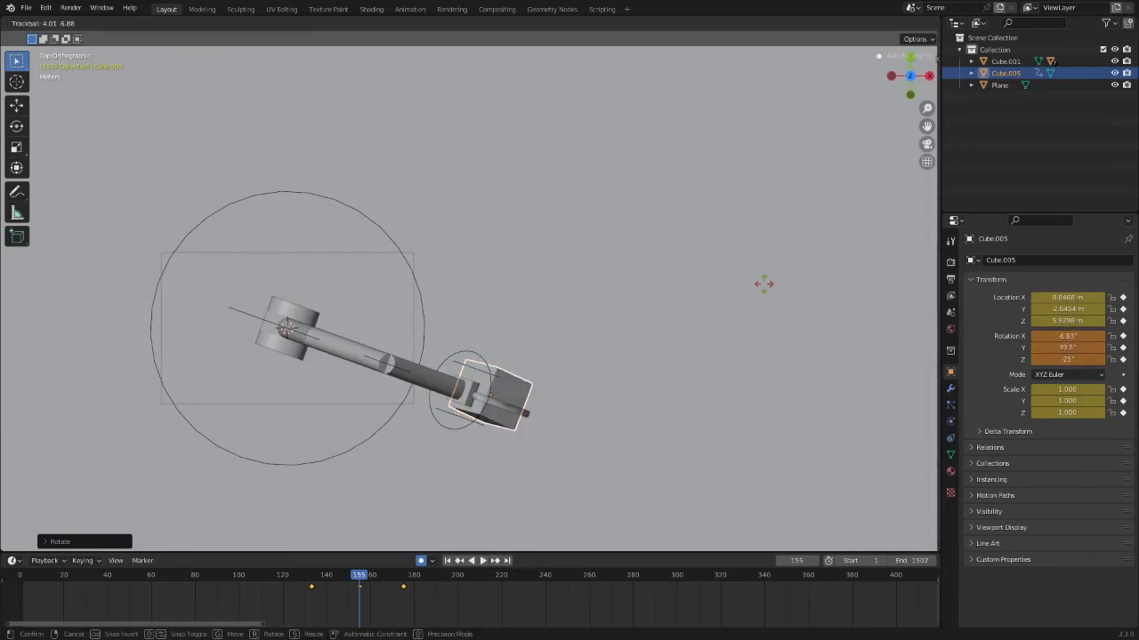
{"action": "key", "text": "g"}
{"action": "left_click", "coordinate": [760, 294]}
{"action": "middle_click_drag", "start_coordinate": [760, 294], "coordinate": [760, 210]}
{"action": "key", "text": "g"}
{"action": "key", "text": "z"}
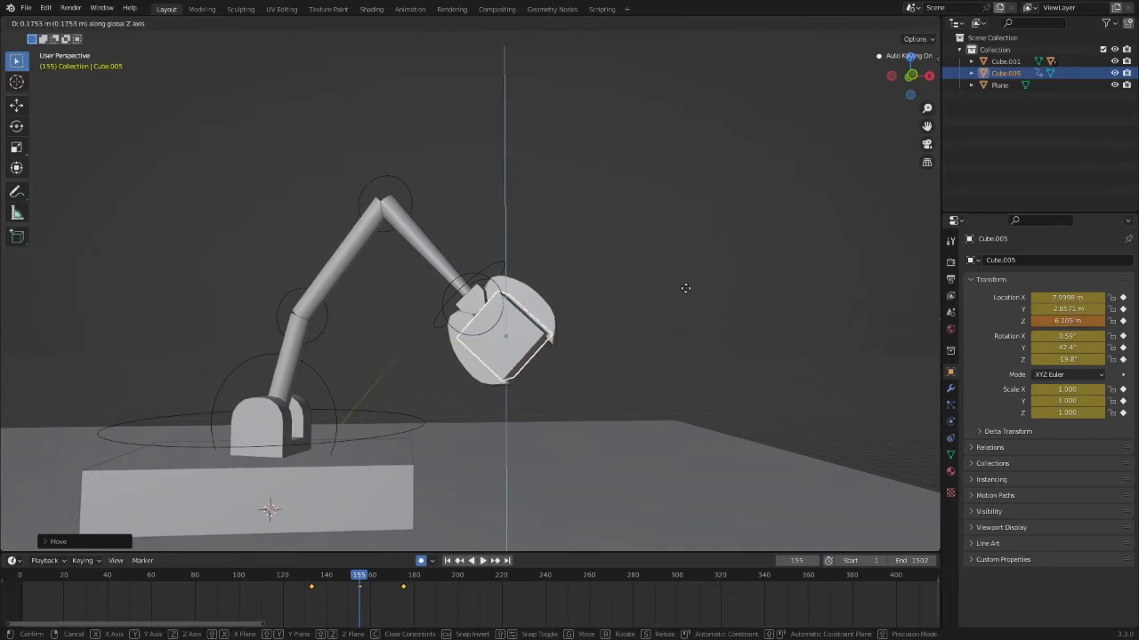
{"action": "left_click", "coordinate": [685, 288]}
Step: Play back the box's lift, undo its frame 155 adjustments, and return to the keyframe at frame 175
{"action": "key", "text": "space"}
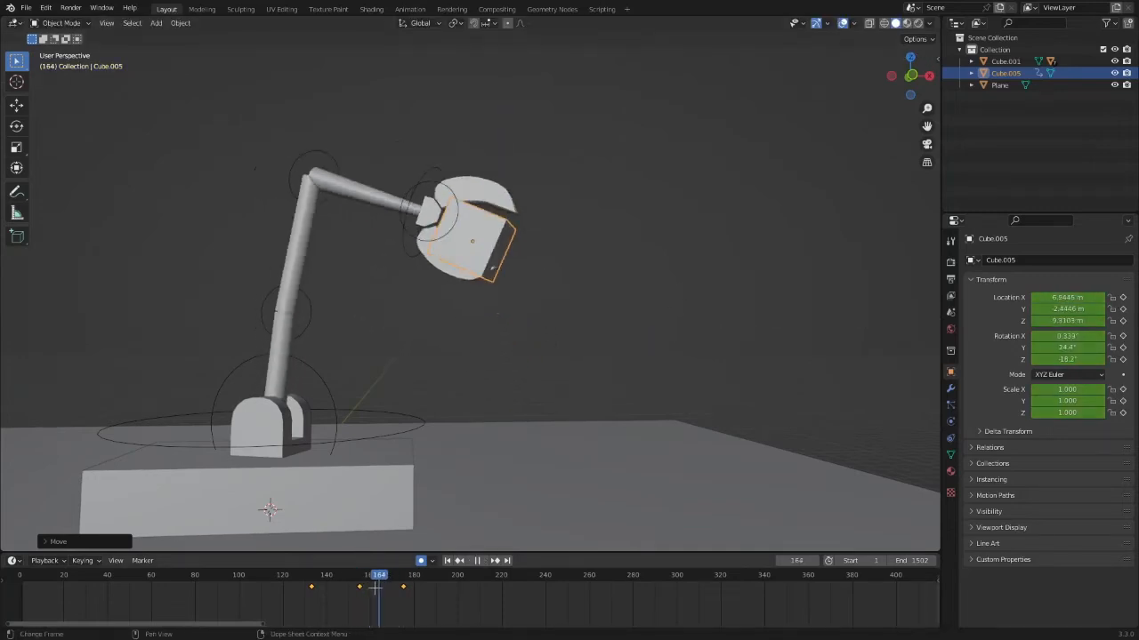
{"action": "left_click_drag", "start_coordinate": [376, 587], "coordinate": [291, 587]}
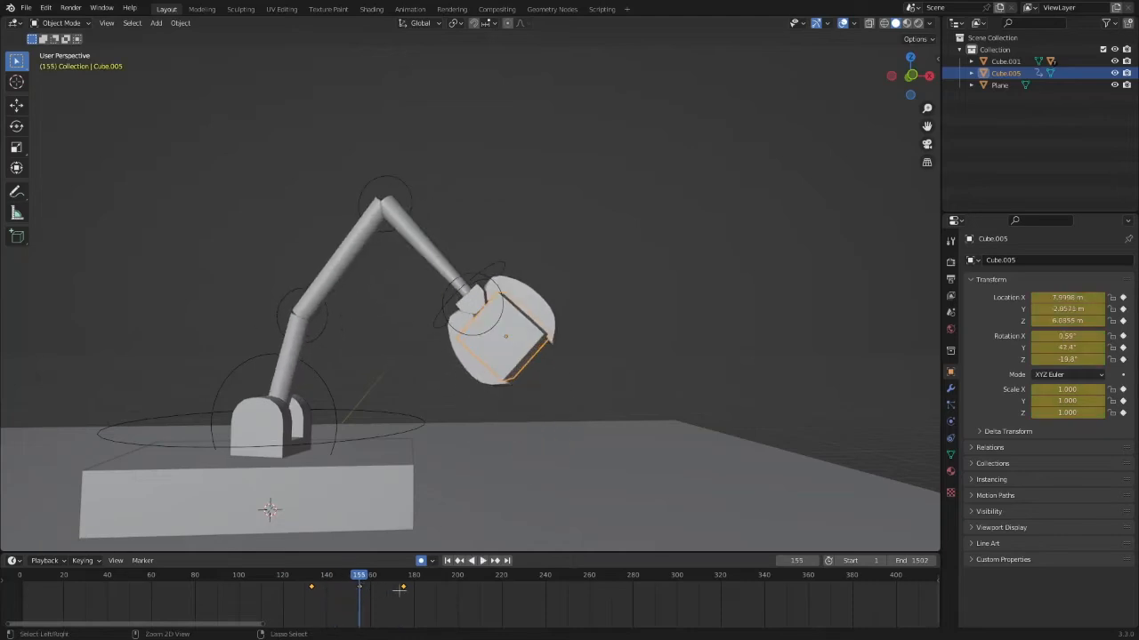
{"action": "key", "text": "ctrl+z"}
{"action": "key", "text": "Up"}
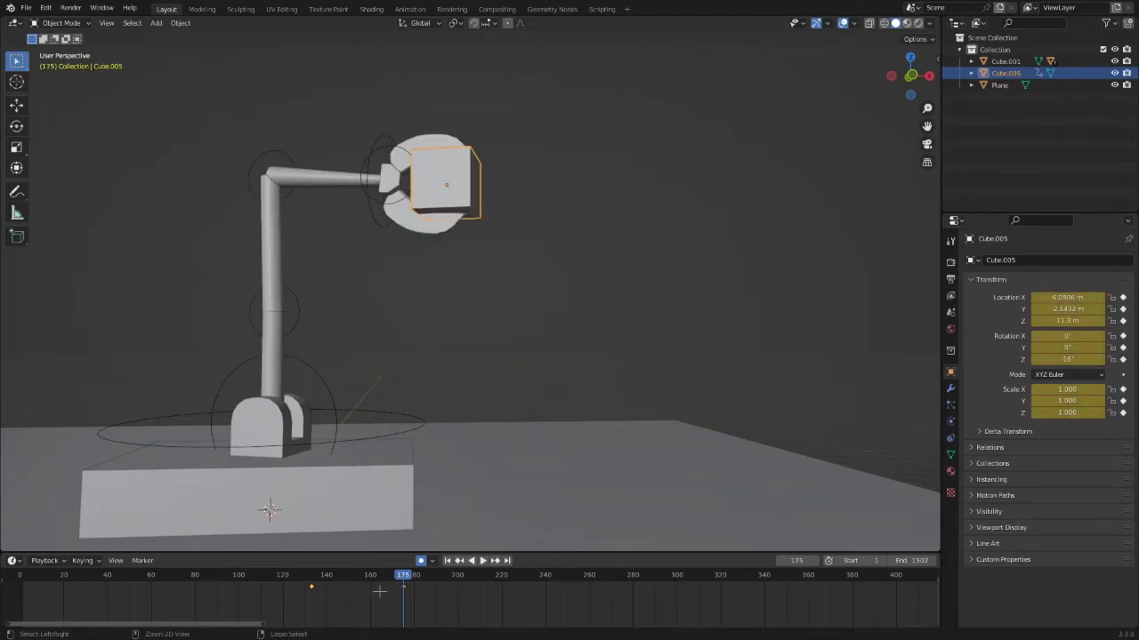
Step: Check the box's fit in the claw in front view between frames 156 and 175
{"action": "left_click_drag", "start_coordinate": [404, 586], "coordinate": [363, 598]}
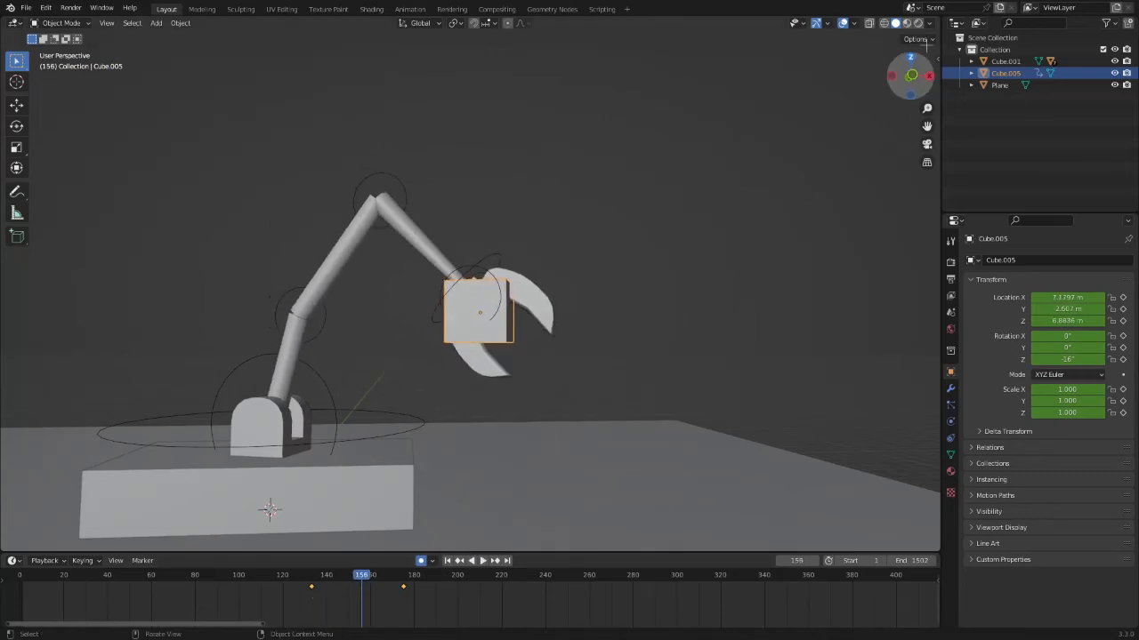
{"action": "key", "text": "KP_1"}
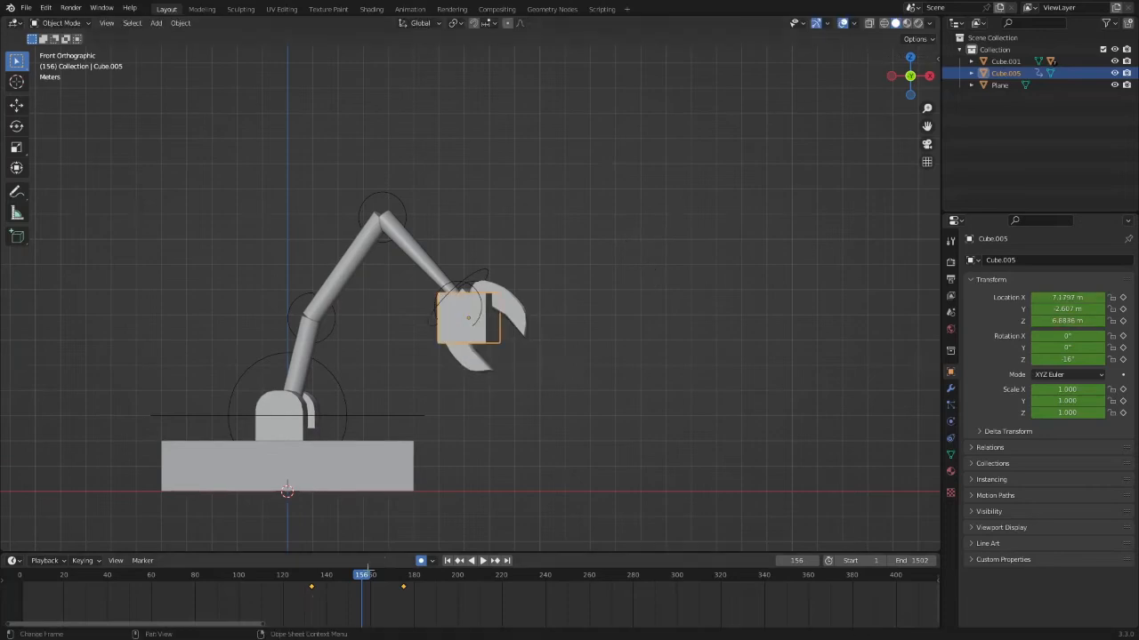
{"action": "key", "text": "space"}
{"action": "mouse_move", "coordinate": [419, 582]}
{"action": "left_mouse_down"}
{"action": "mouse_move", "coordinate": [314, 594]}
{"action": "mouse_move", "coordinate": [404, 594]}
{"action": "left_mouse_up"}
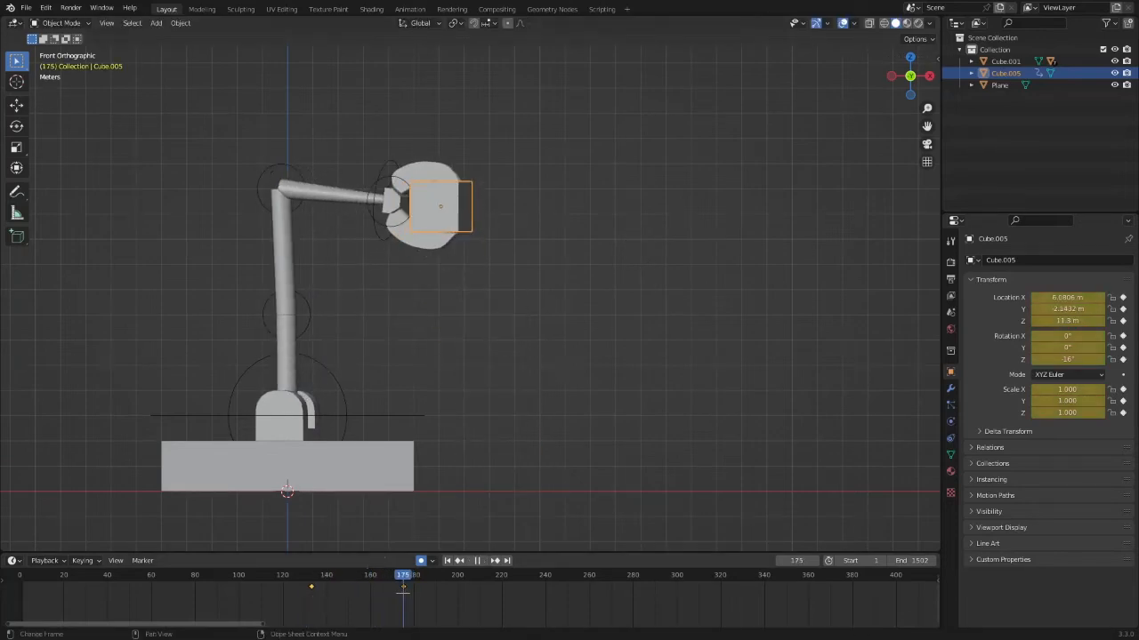
{"action": "scroll", "coordinate": [566, 211], "scroll_direction": "up", "scroll_amount": 5}
{"action": "scroll", "coordinate": [566, 168], "scroll_direction": "down", "scroll_amount": 1}
{"action": "middle_click_drag", "start_coordinate": [572, 196], "coordinate": [588, 310], "text": "shift"}
{"action": "key", "text": "r"}
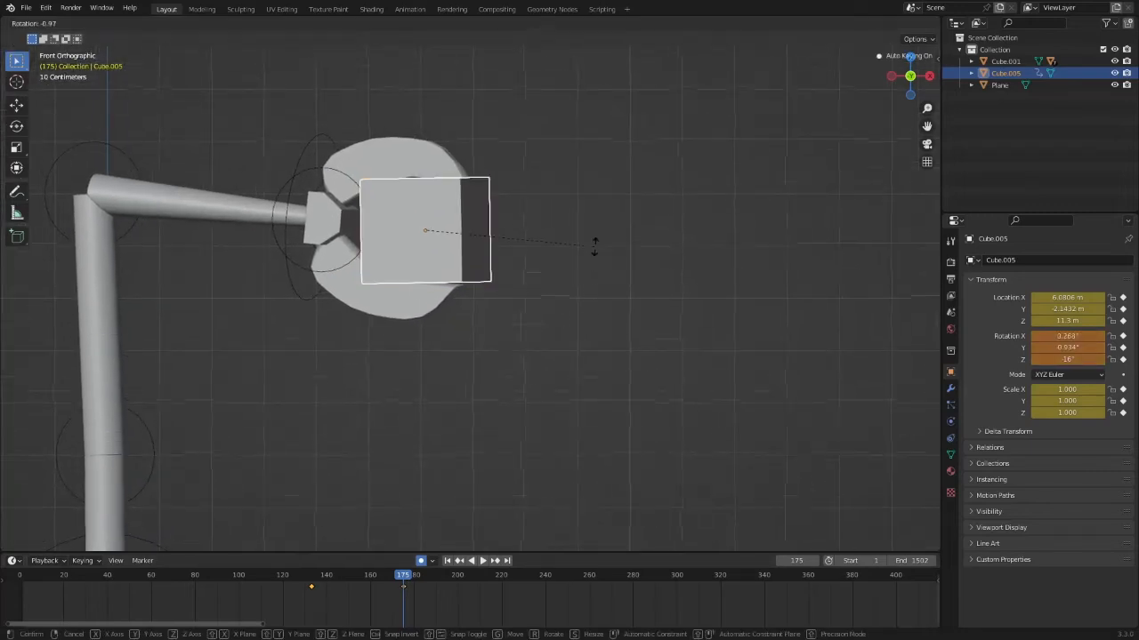
{"action": "key", "text": "r"}
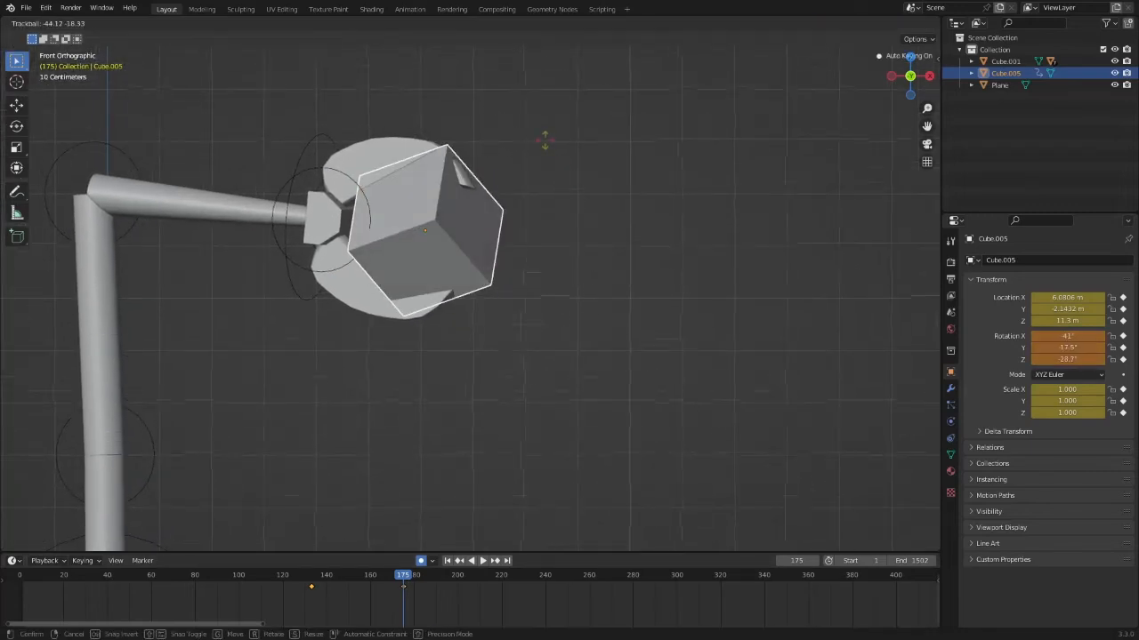
{"action": "right_click", "coordinate": [588, 169]}
{"action": "left_click", "coordinate": [910, 58]}
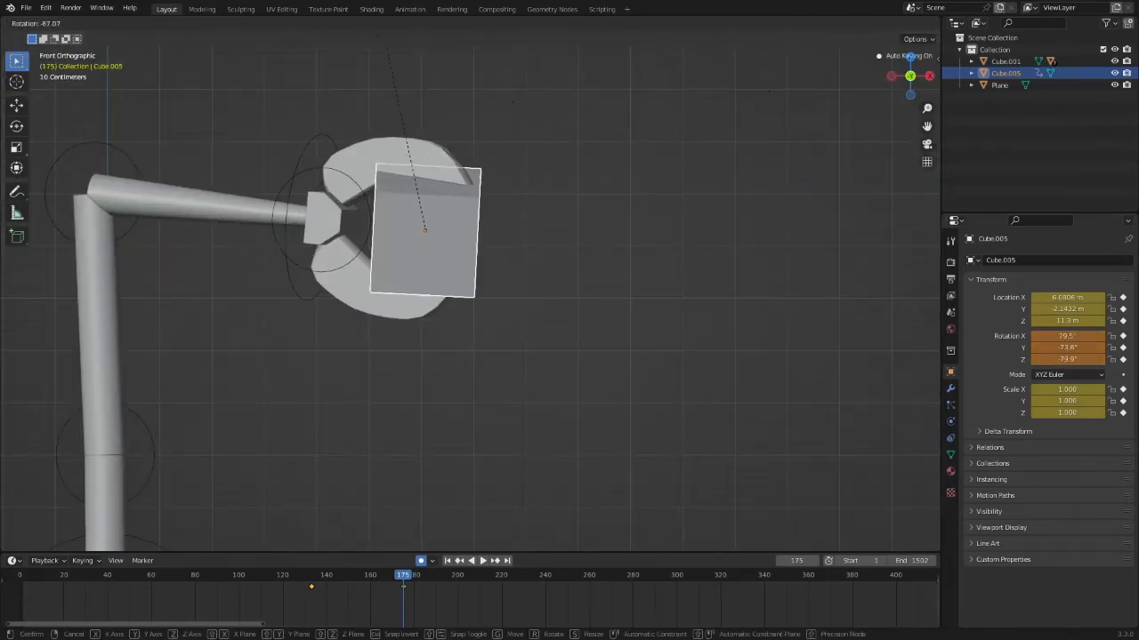
{"action": "key", "text": "Escape"}
Step: At frame 175, rotate the box about 15° in top view so its sides run nearly parallel to the world axes
{"action": "left_click", "coordinate": [929, 76]}
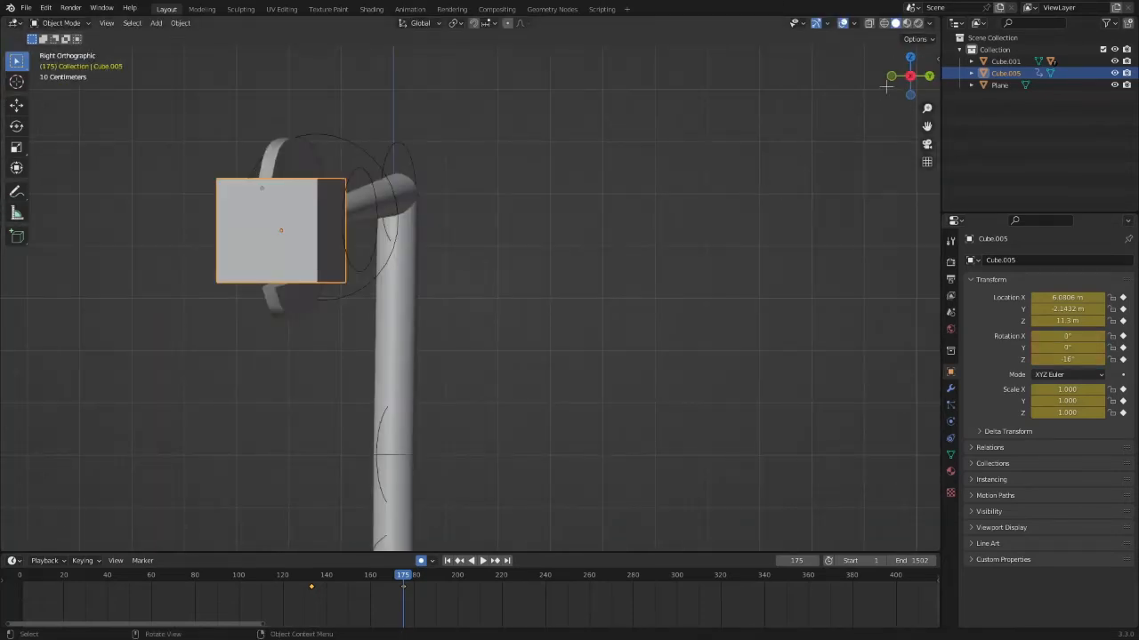
{"action": "left_click", "coordinate": [910, 56]}
{"action": "key", "text": "r"}
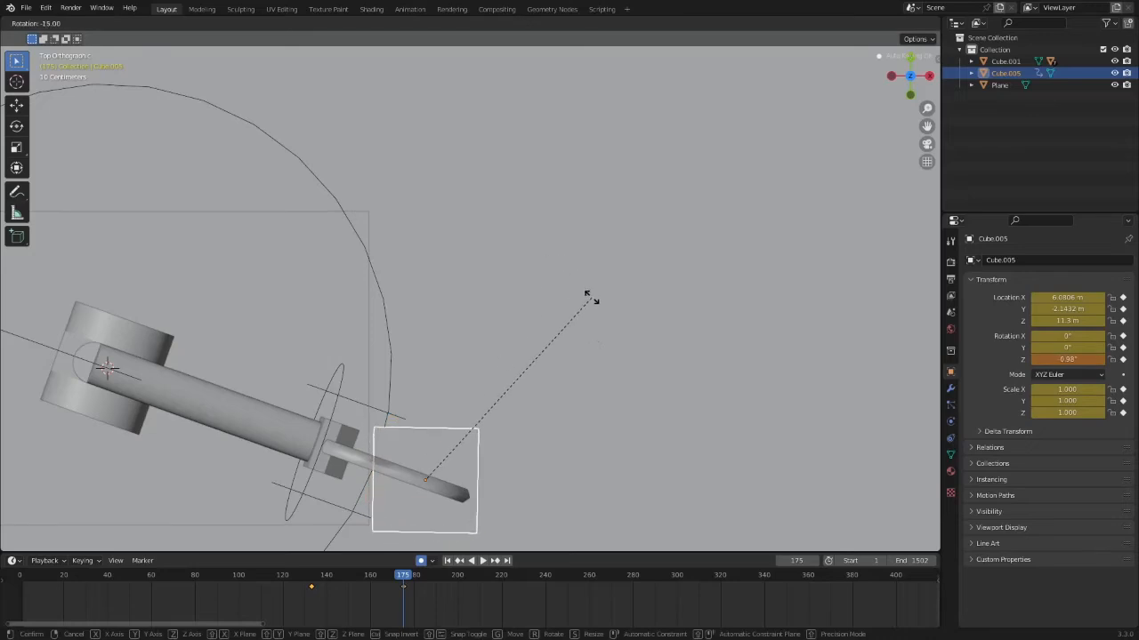
{"action": "left_click", "coordinate": [583, 294]}
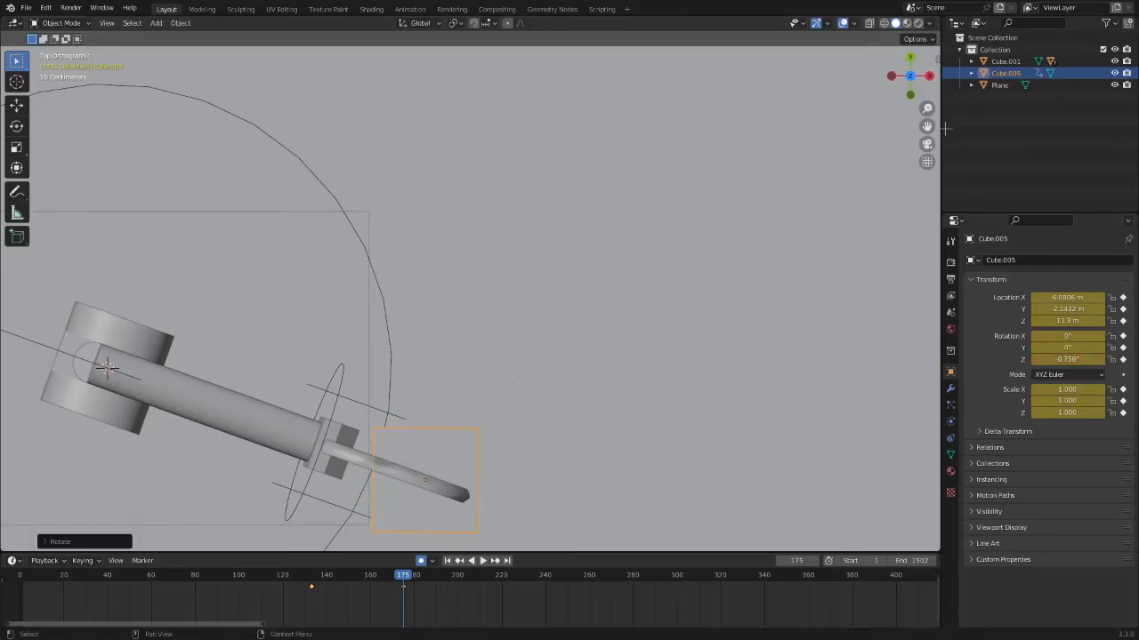
Step: At frame 175, tilt the box about 5.5° in front view and move it about 1.3 m outward to the claw tips
{"action": "key", "text": "KP_1"}
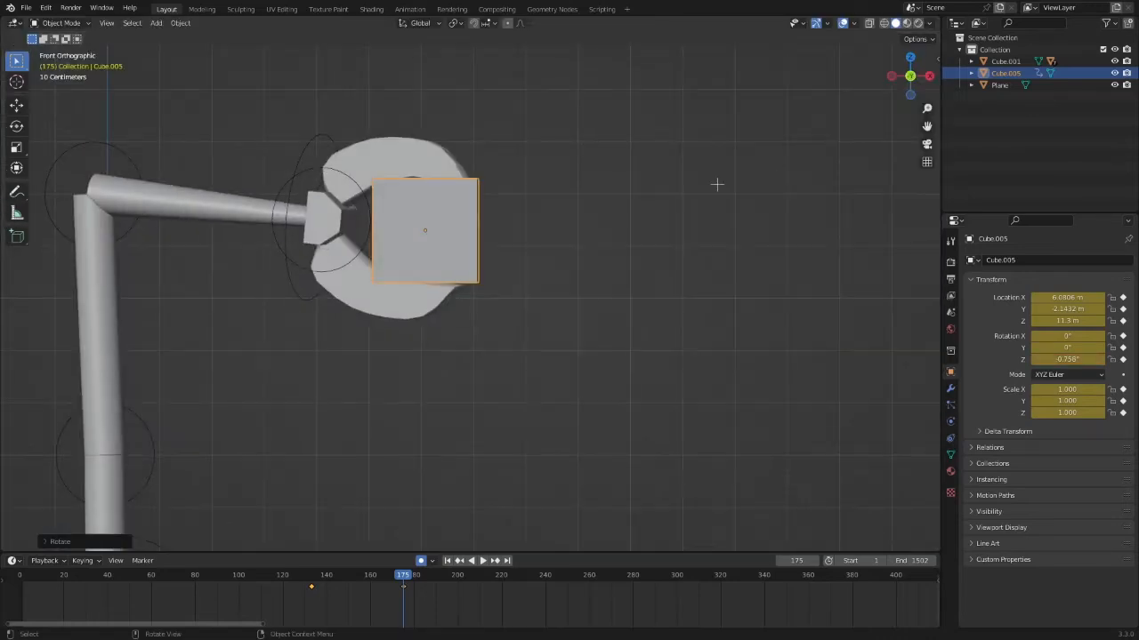
{"action": "key", "text": "r"}
{"action": "left_click", "coordinate": [704, 213]}
{"action": "key", "text": "g"}
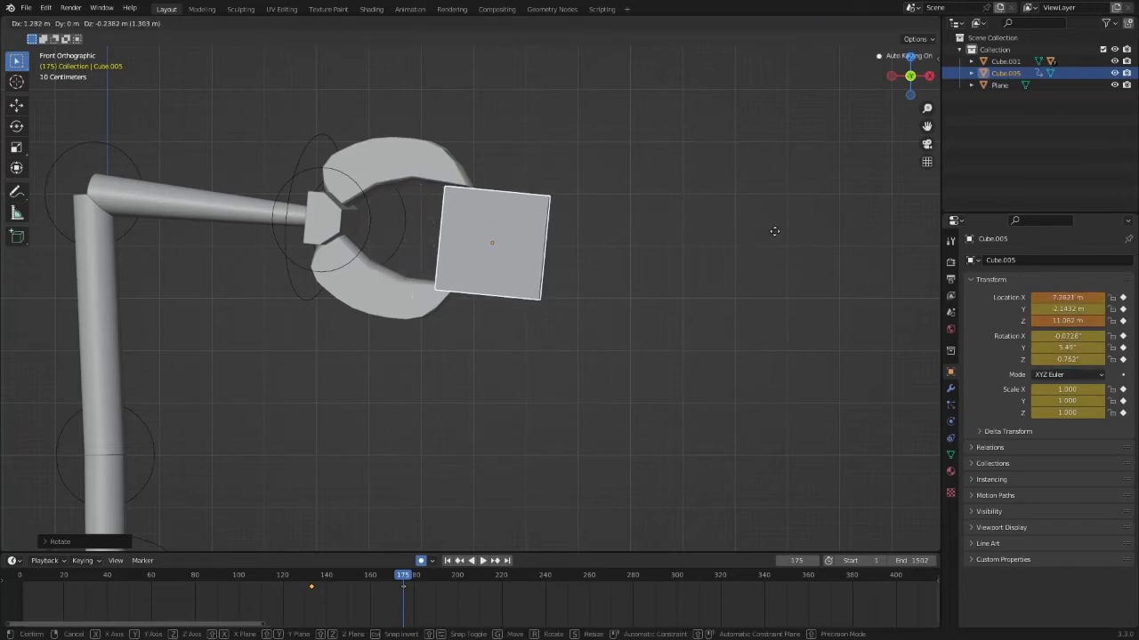
{"action": "left_click", "coordinate": [776, 229]}
Step: Compare the box's position in the claw in front view at the keyframes 133 and 175
{"action": "left_click_drag", "start_coordinate": [401, 577], "coordinate": [312, 578]}
{"action": "key", "text": "space"}
{"action": "middle_click_drag", "start_coordinate": [648, 407], "coordinate": [608, 237], "text": "shift"}
{"action": "middle_click_drag", "start_coordinate": [600, 456], "coordinate": [587, 194], "text": "shift"}
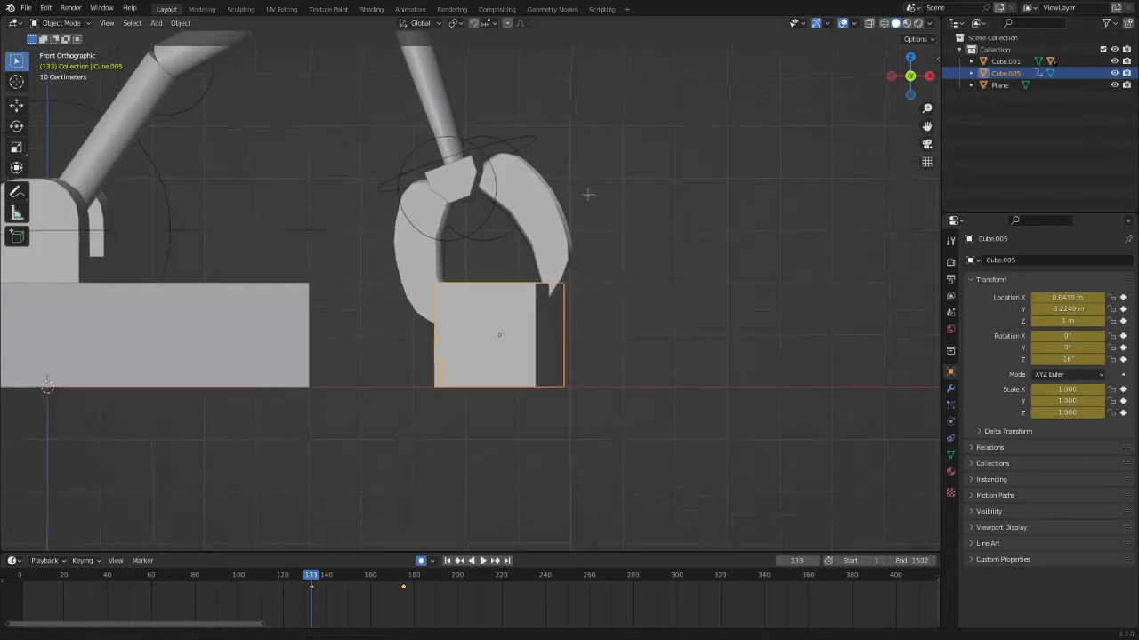
{"action": "scroll", "coordinate": [591, 244], "scroll_direction": "up", "scroll_amount": 3}
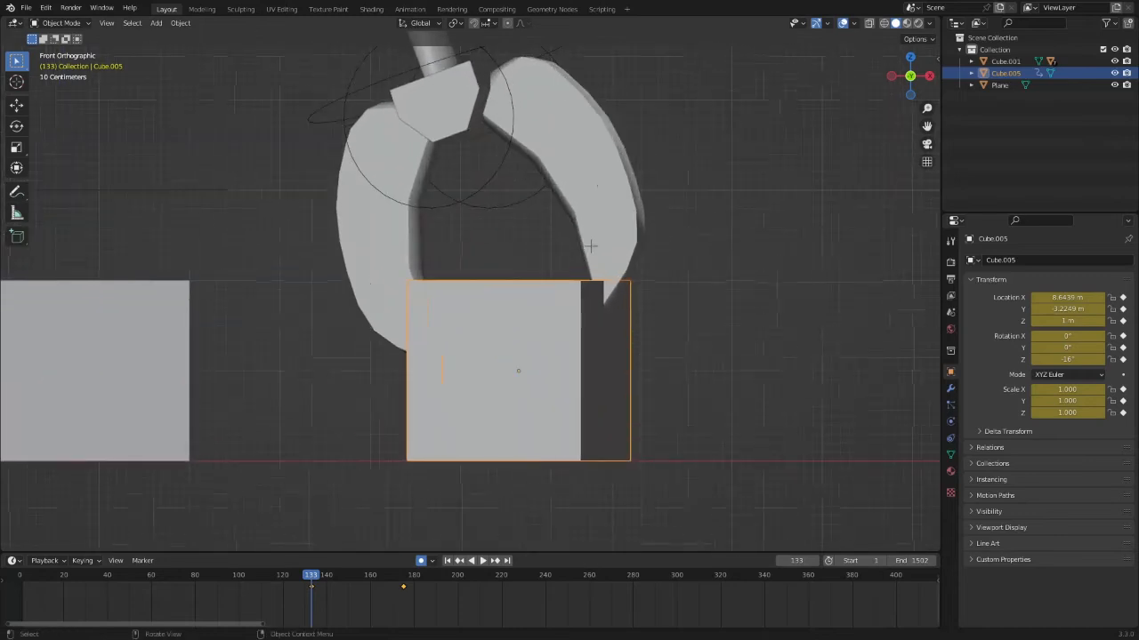
{"action": "left_click", "coordinate": [404, 574]}
{"action": "middle_click_drag", "start_coordinate": [520, 102], "coordinate": [573, 396], "text": "shift"}
{"action": "middle_click_drag", "start_coordinate": [552, 116], "coordinate": [596, 405], "text": "shift"}
{"action": "middle_click_drag", "start_coordinate": [605, 107], "coordinate": [625, 418], "text": "shift"}
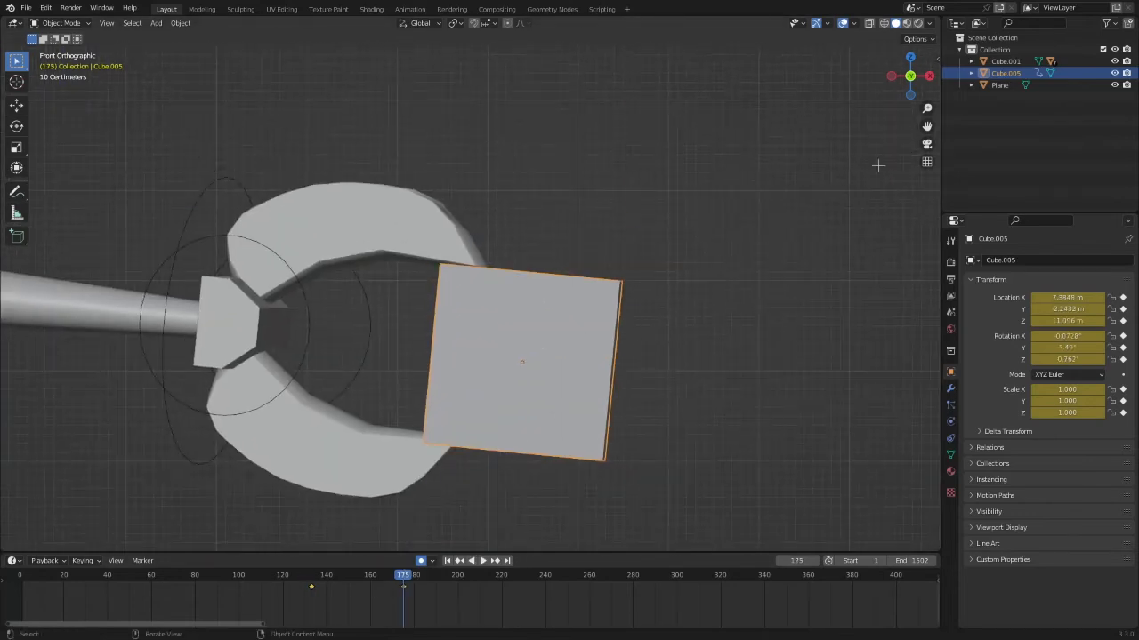
{"action": "key", "text": "KP_3"}
{"action": "key", "text": "r"}
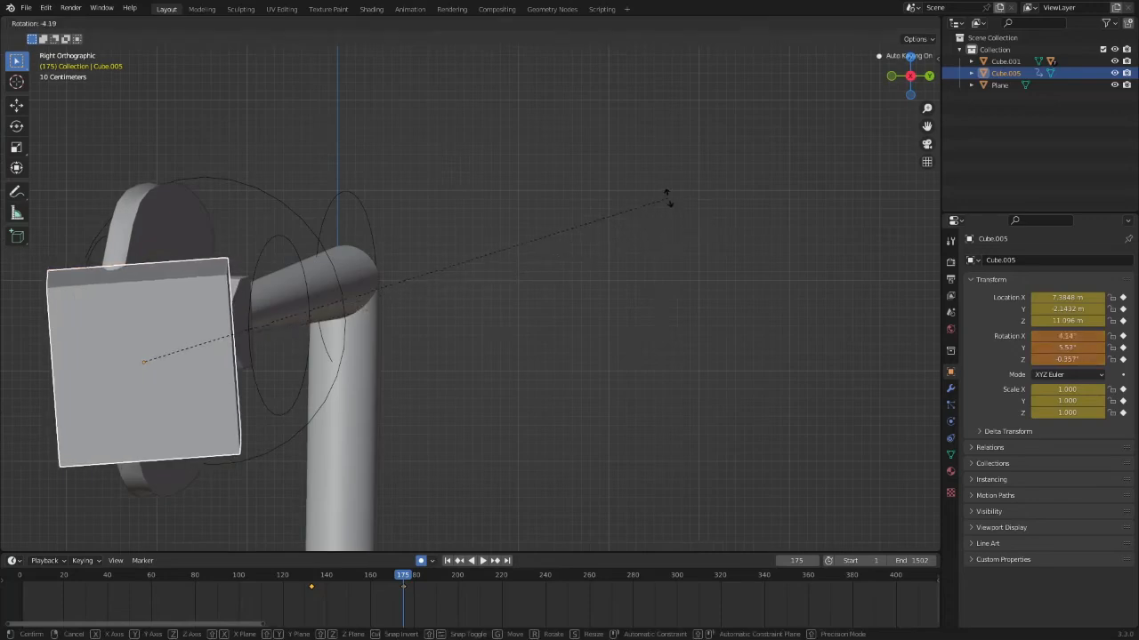
{"action": "left_click", "coordinate": [676, 237]}
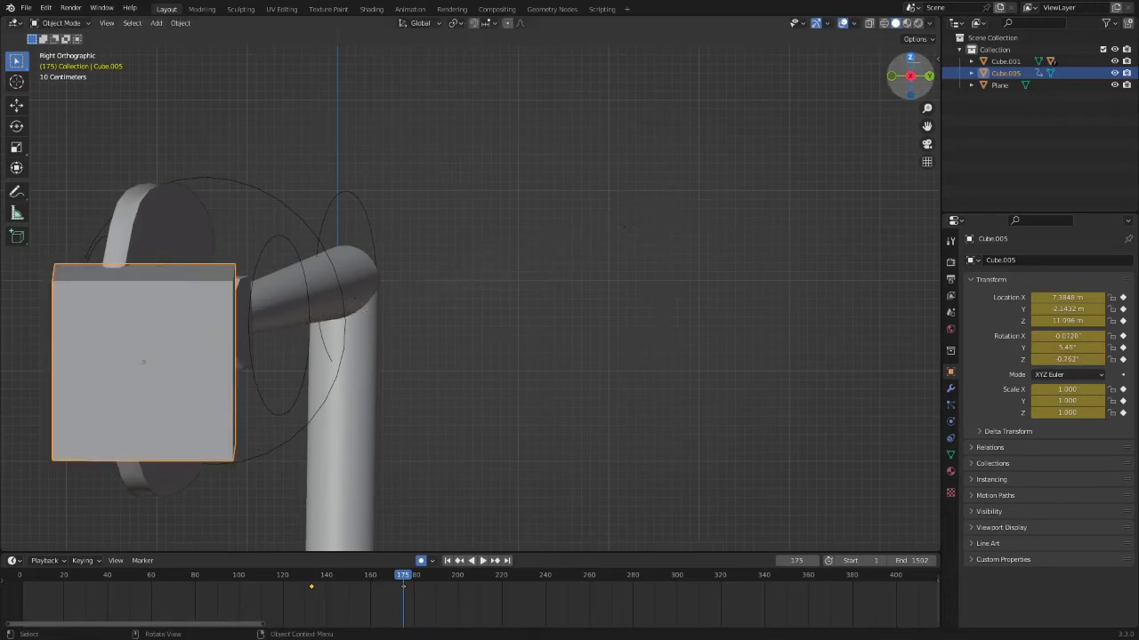
Step: At frame 175, rotate the box in top view to about -18.6° around Z and move it about 0.5 m into line with the arm
{"action": "key", "text": "KP_7"}
{"action": "scroll", "coordinate": [536, 344], "scroll_direction": "down", "scroll_amount": 4}
{"action": "key", "text": "r"}
{"action": "left_click", "coordinate": [673, 363]}
{"action": "key", "text": "g"}
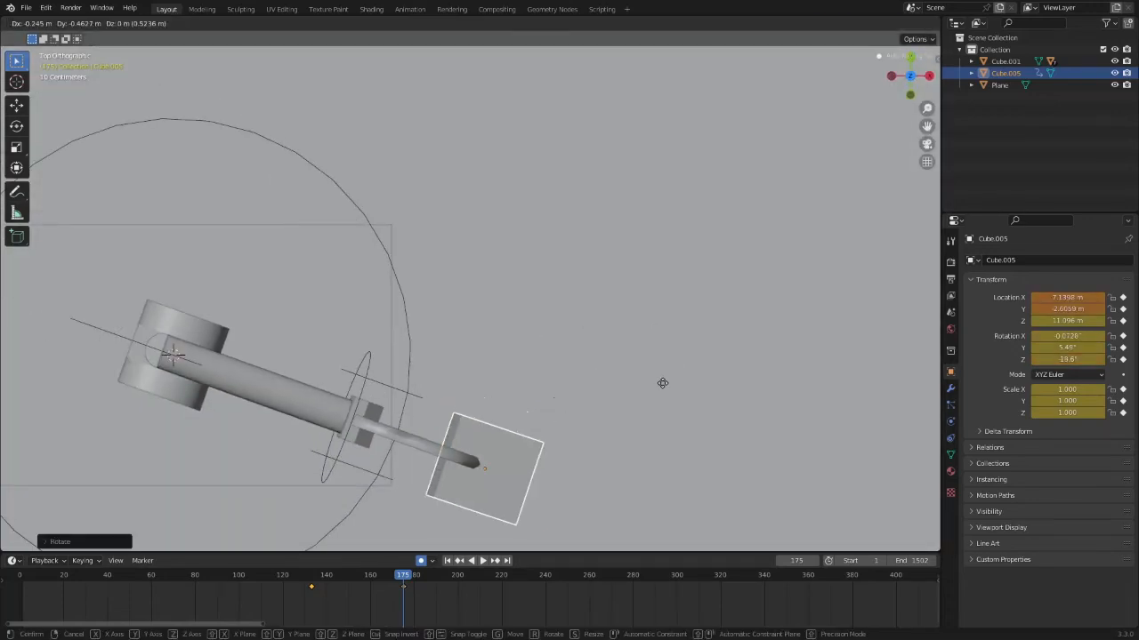
{"action": "left_click", "coordinate": [668, 383]}
Step: Play the animation from the start and check in front view how the box follows the claw during the lift
{"action": "middle_click_drag", "start_coordinate": [668, 384], "coordinate": [651, 318]}
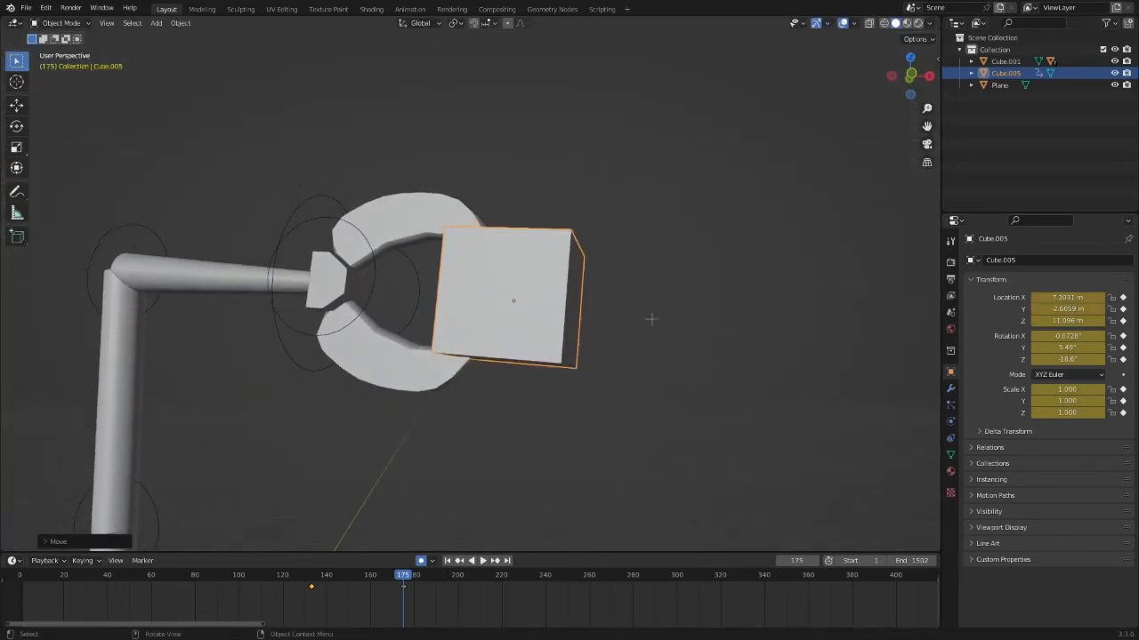
{"action": "scroll", "coordinate": [501, 515], "scroll_direction": "down", "scroll_amount": 5}
{"action": "left_click", "coordinate": [447, 561]}
{"action": "key", "text": "space"}
{"action": "middle_click_drag", "start_coordinate": [549, 419], "coordinate": [539, 371]}
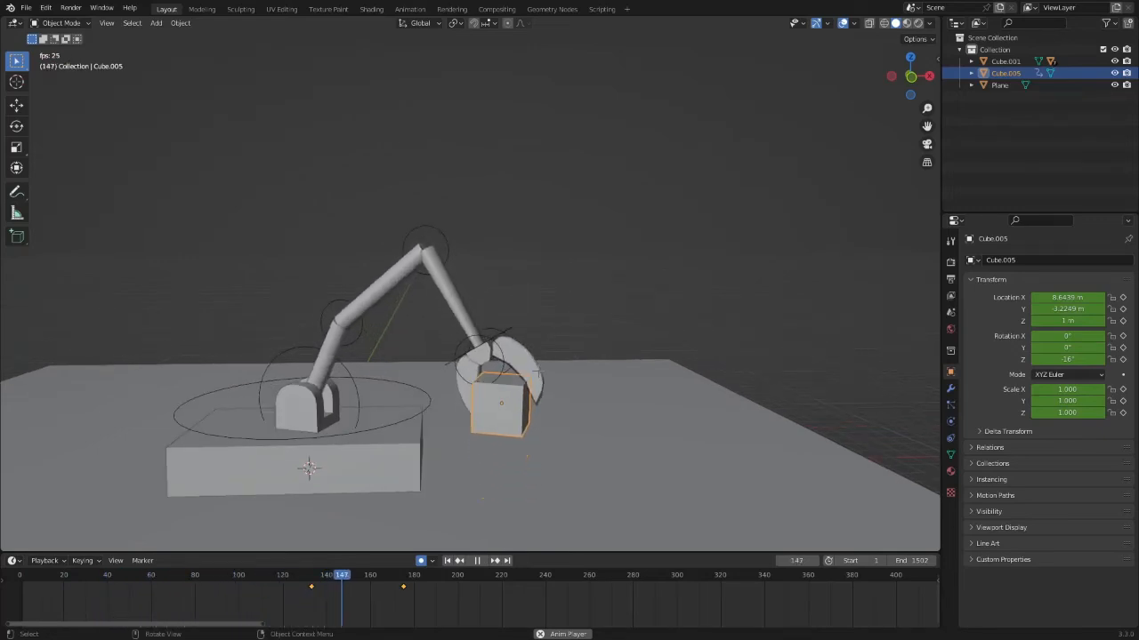
{"action": "left_click", "coordinate": [911, 76]}
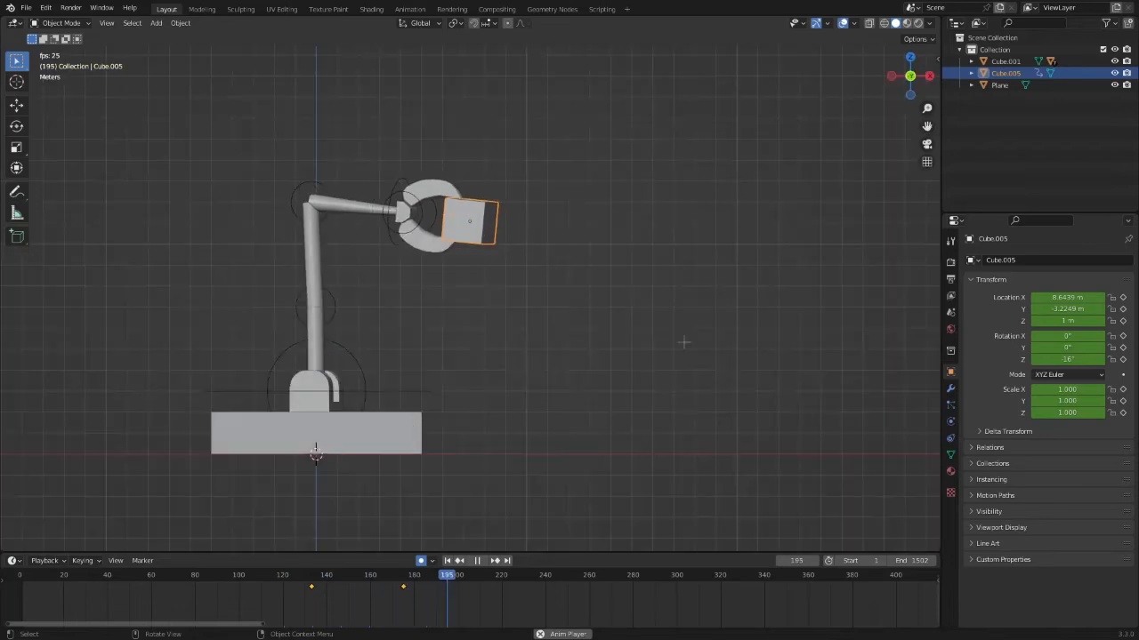
{"action": "left_click", "coordinate": [338, 577]}
{"action": "left_click", "coordinate": [355, 577]}
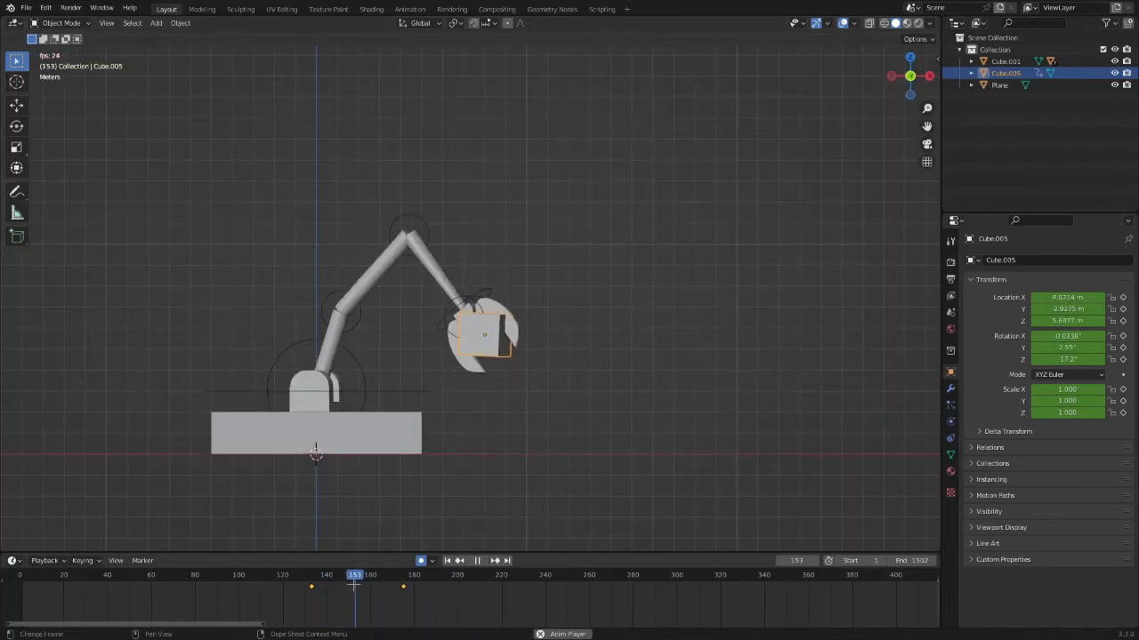
Step: At frame 156, rotate the box in front view to about -44° around Y and move it about 1.4 m to the claw tips
{"action": "left_click", "coordinate": [376, 576]}
{"action": "mouse_move", "coordinate": [375, 575]}
{"action": "left_mouse_down"}
{"action": "mouse_move", "coordinate": [272, 580]}
{"action": "mouse_move", "coordinate": [361, 584]}
{"action": "left_mouse_up"}
{"action": "scroll", "coordinate": [643, 376], "scroll_direction": "up", "scroll_amount": 4}
{"action": "key", "text": "r"}
{"action": "left_click", "coordinate": [644, 184]}
{"action": "key", "text": "g"}
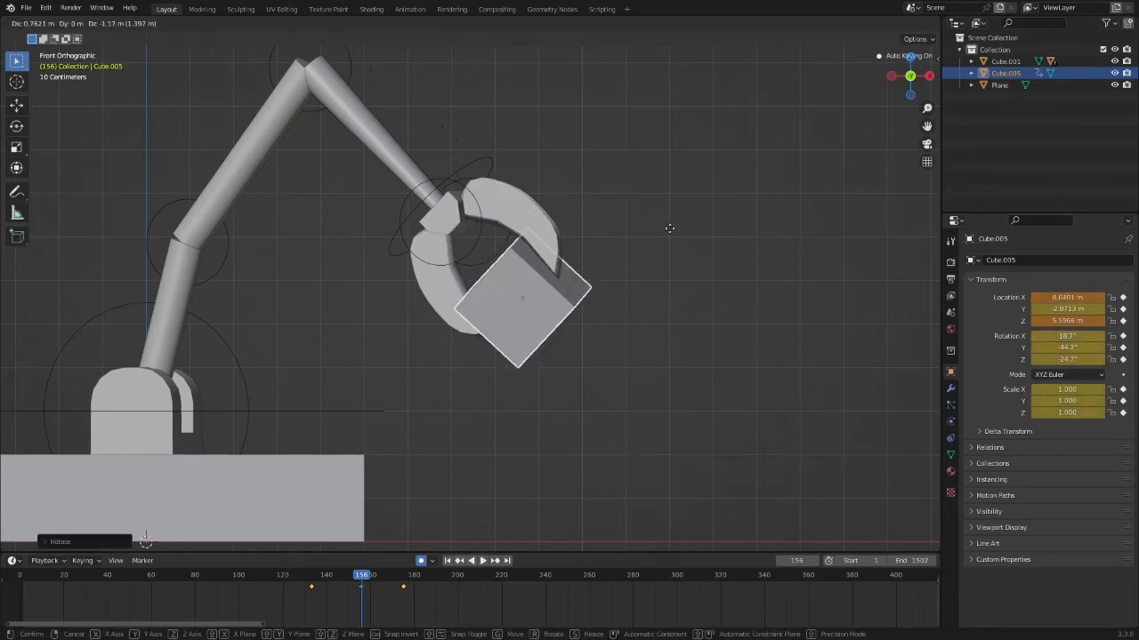
{"action": "left_click", "coordinate": [682, 237]}
Step: At frame 148, move the box about 0.1 m outward in front view and rotate it about 5° to fit the claw
{"action": "mouse_move", "coordinate": [362, 585]}
{"action": "left_mouse_down"}
{"action": "mouse_move", "coordinate": [300, 584]}
{"action": "mouse_move", "coordinate": [344, 584]}
{"action": "left_mouse_up"}
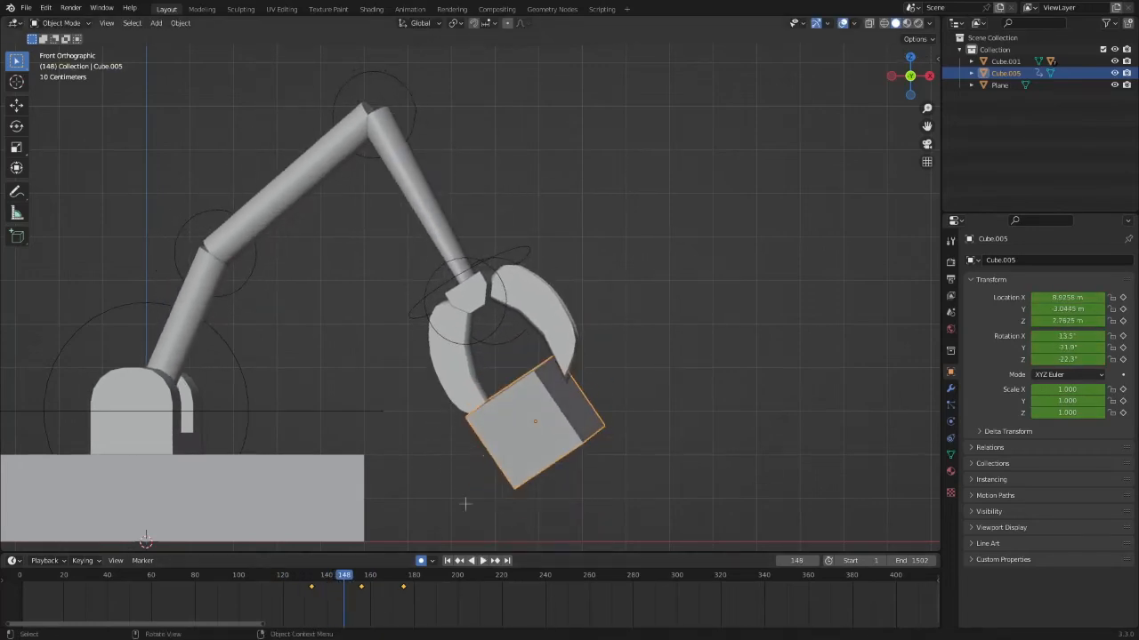
{"action": "key", "text": "g"}
{"action": "left_click", "coordinate": [672, 393]}
{"action": "key", "text": "r"}
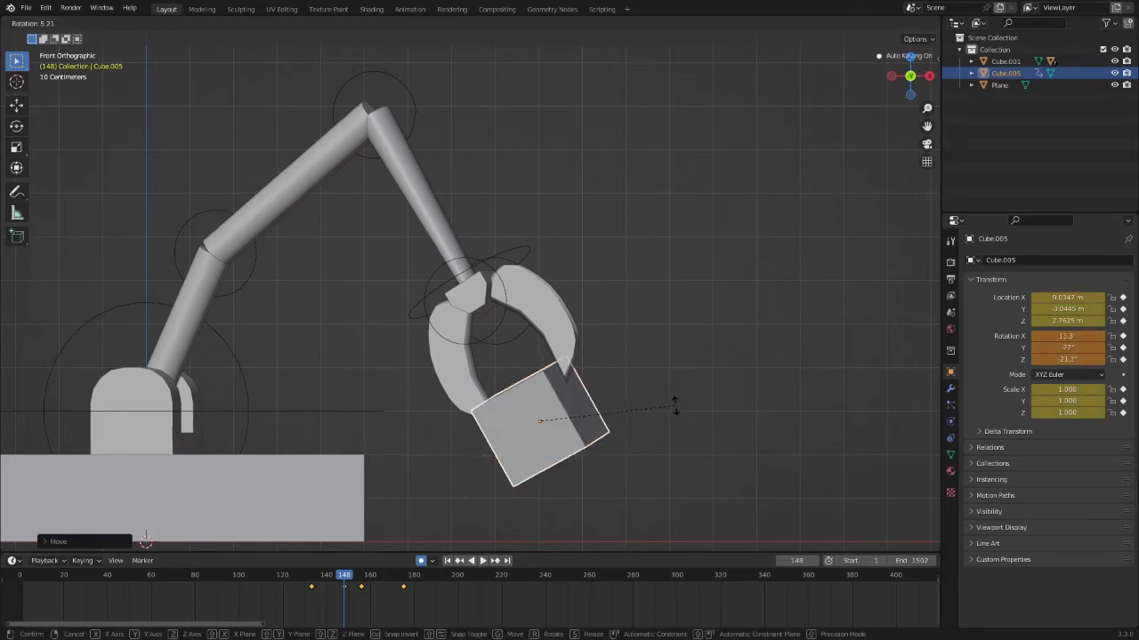
{"action": "left_click", "coordinate": [674, 401]}
Step: At frame 142, adjust the box's rotation in front view so it sits between the claw tips
{"action": "key", "text": "space"}
{"action": "left_click_drag", "start_coordinate": [350, 576], "coordinate": [331, 577]}
{"action": "key", "text": "r"}
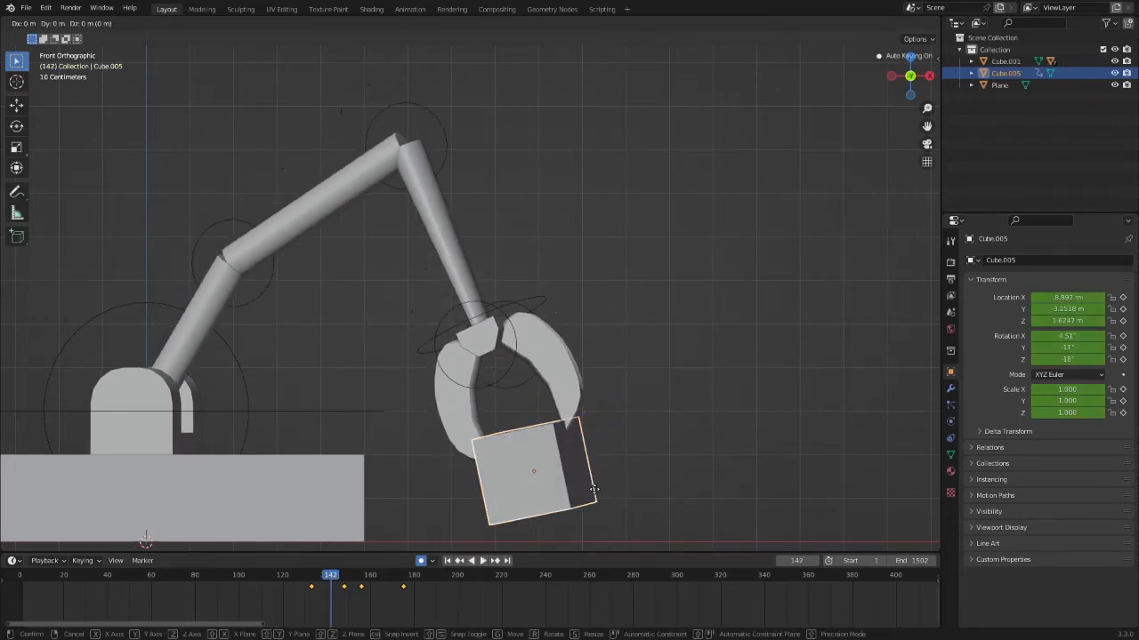
{"action": "left_click", "coordinate": [596, 484]}
Step: At frame 165, tilt the box in front view to match the claw's angle and move it about 0.5 m up to the tips
{"action": "key", "text": "space"}
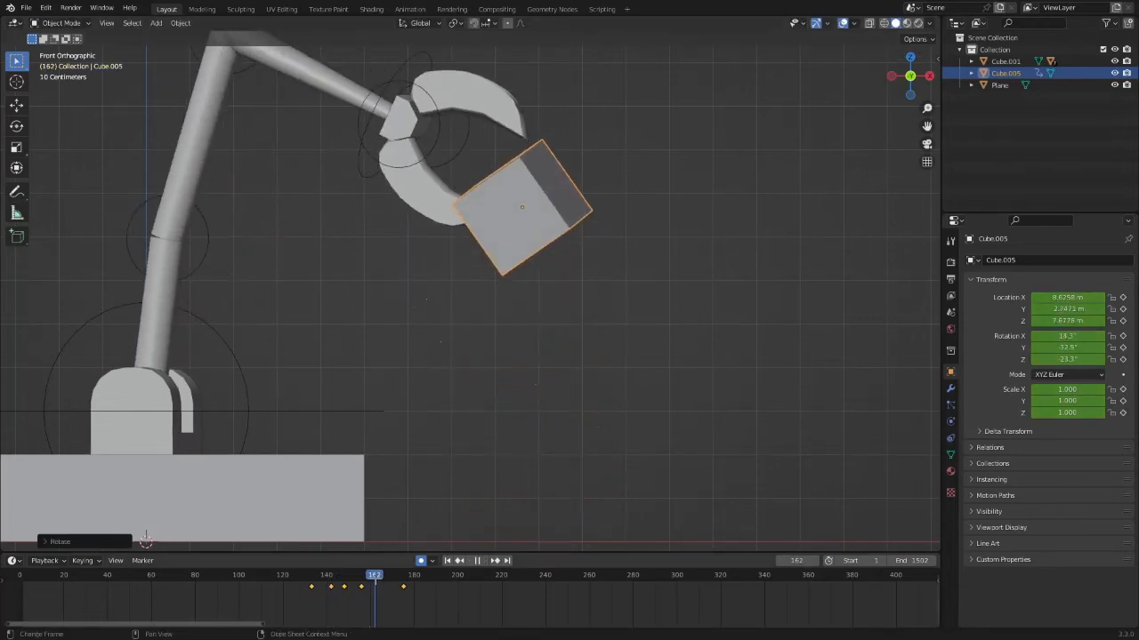
{"action": "key", "text": "space"}
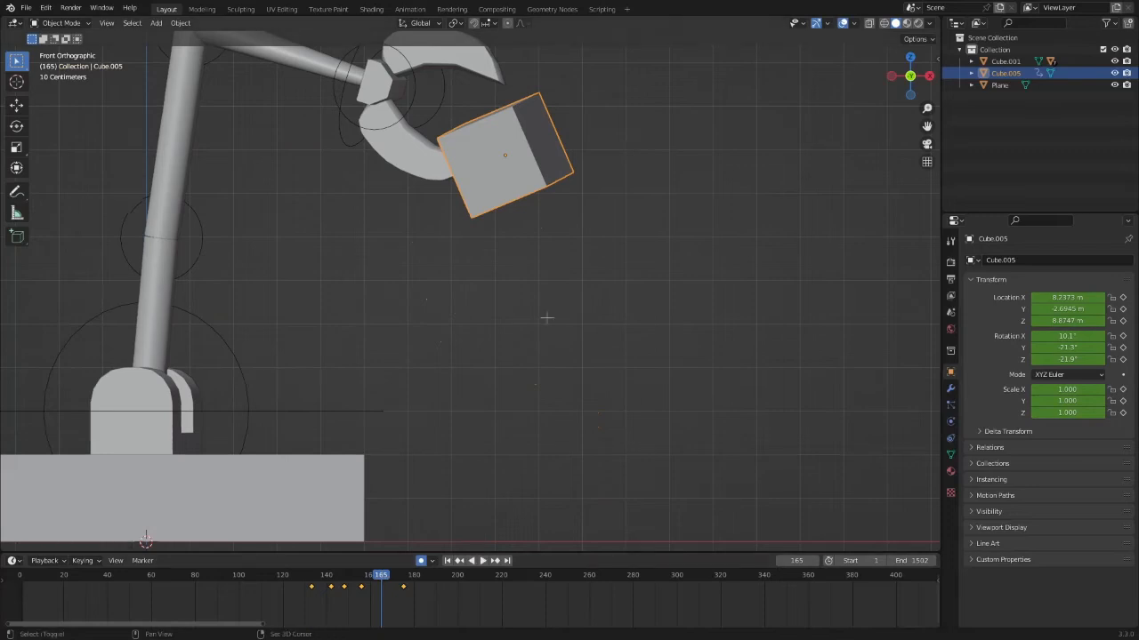
{"action": "key", "text": "r"}
{"action": "left_click", "coordinate": [626, 242]}
{"action": "key", "text": "g"}
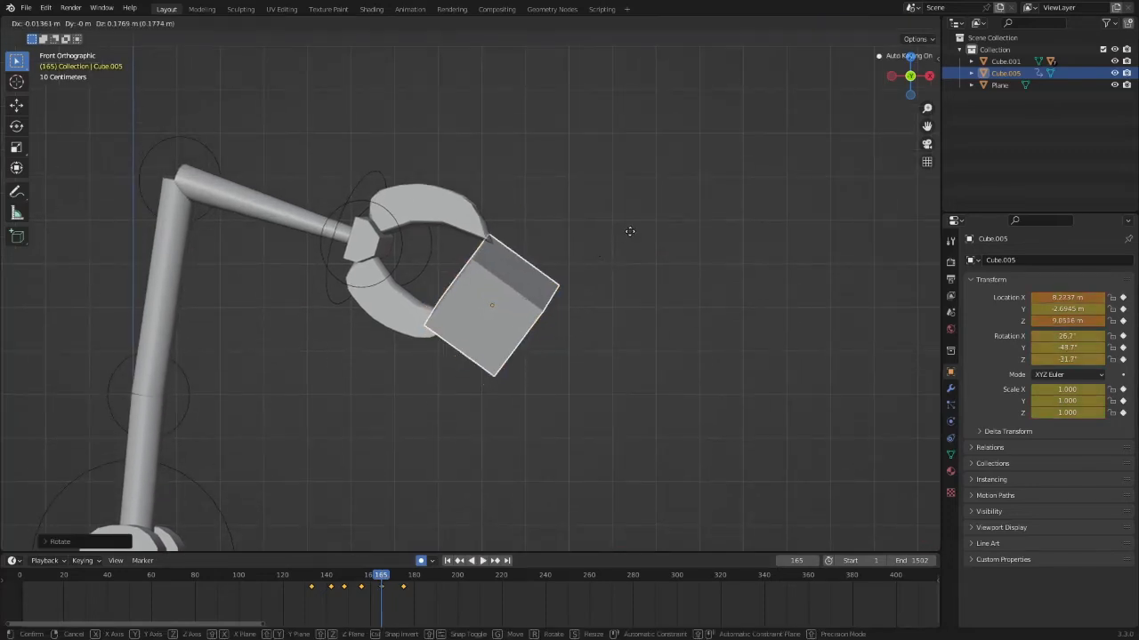
{"action": "left_click", "coordinate": [623, 222]}
Step: At frame 165, rotate the box in right view to about -4° around X and move it about 0.2 m toward the claw
{"action": "key", "text": "KP_3"}
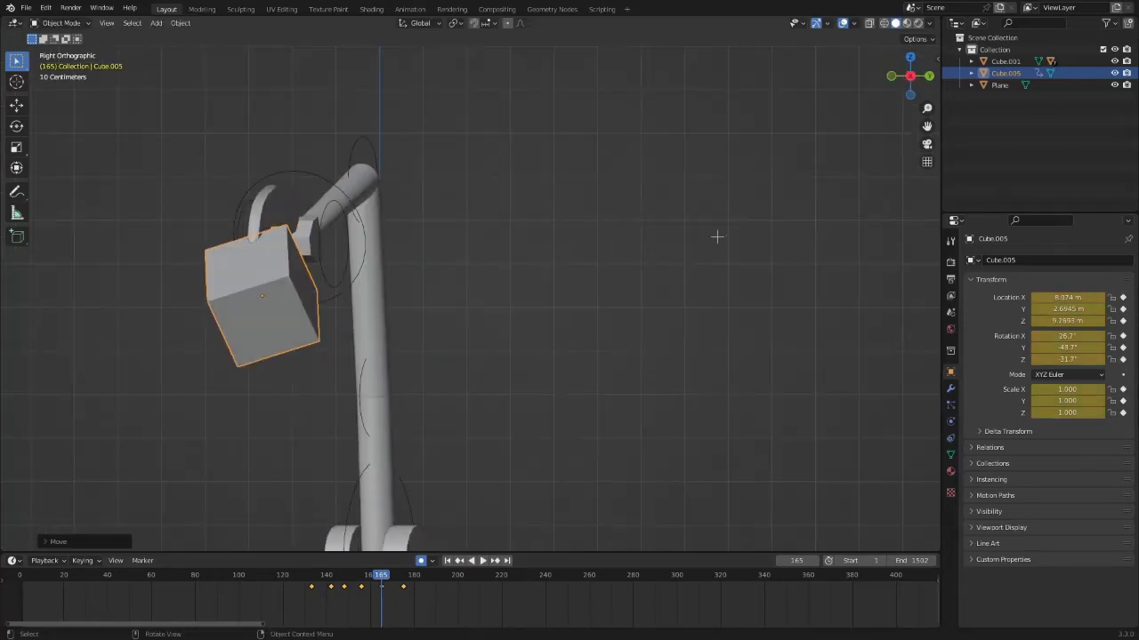
{"action": "key", "text": "r"}
{"action": "left_click", "coordinate": [718, 326]}
{"action": "key", "text": "g"}
{"action": "left_click", "coordinate": [708, 322]}
{"action": "key", "text": "r"}
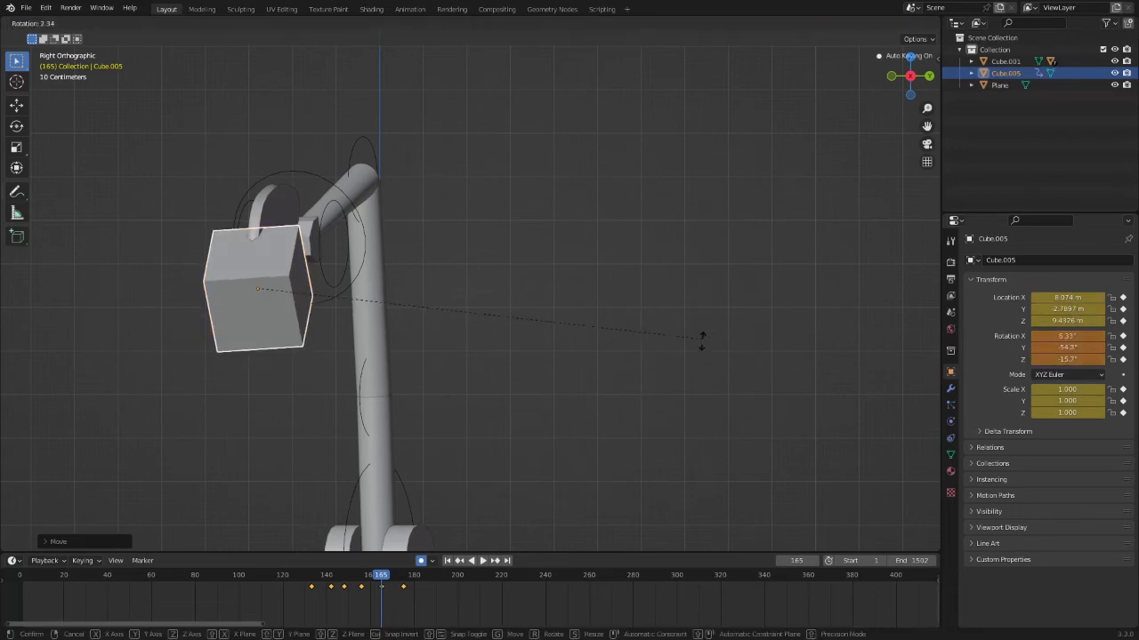
{"action": "left_click", "coordinate": [677, 383]}
Step: Play on to frame 175 and rotate the box in front view by roughly a quarter turn at that keyframe
{"action": "key", "text": "KP_1"}
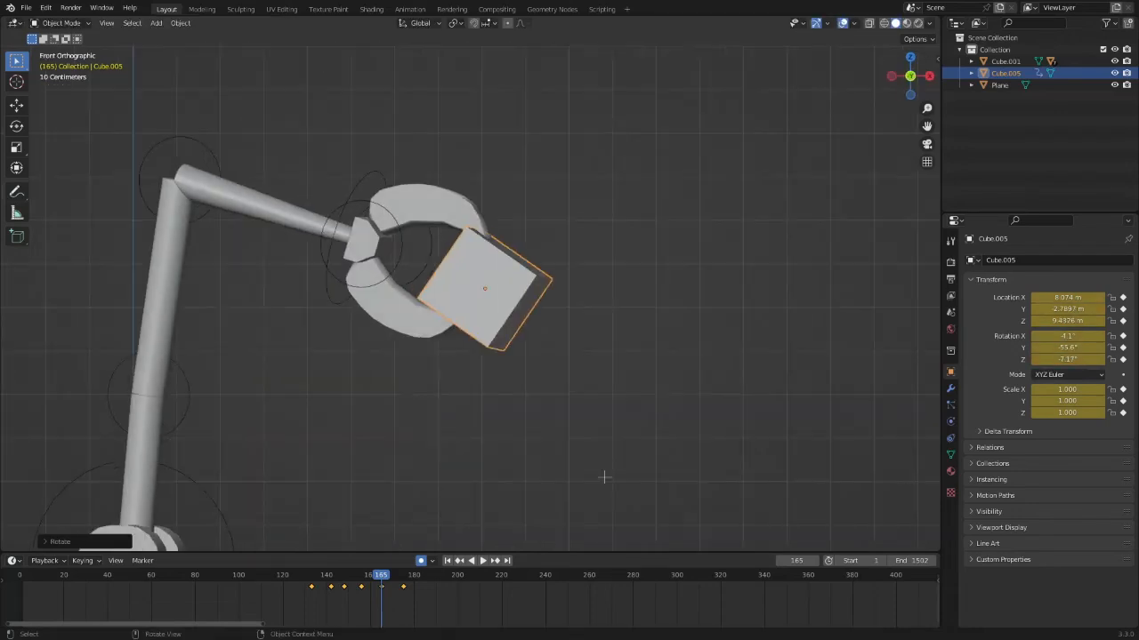
{"action": "key", "text": "space"}
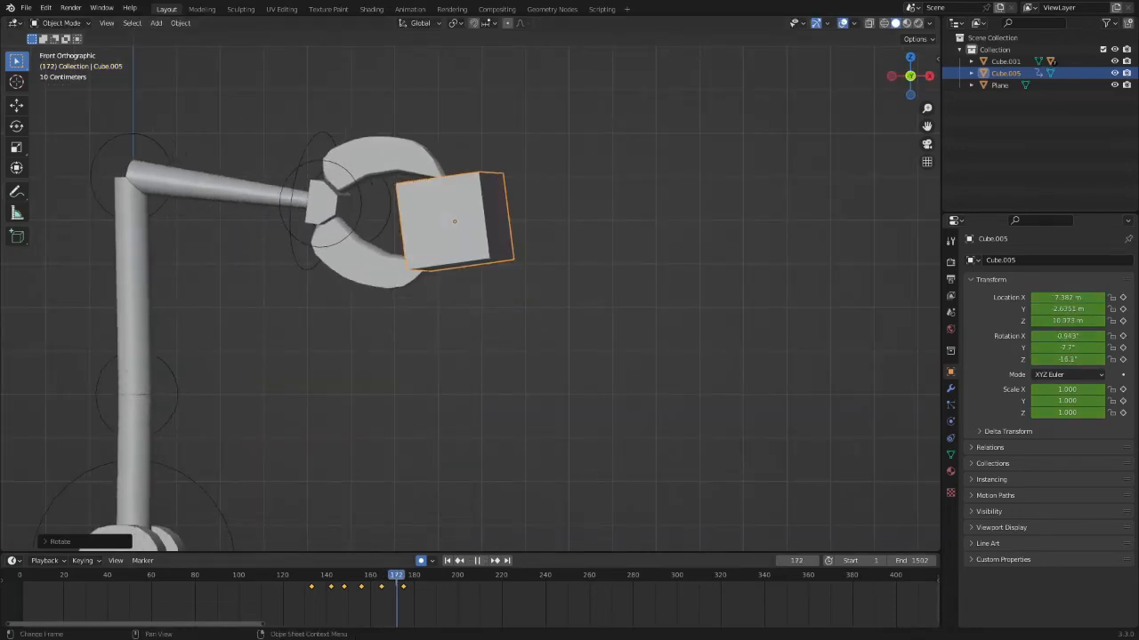
{"action": "mouse_move", "coordinate": [404, 589]}
{"action": "left_mouse_down"}
{"action": "mouse_move", "coordinate": [326, 592]}
{"action": "mouse_move", "coordinate": [408, 596]}
{"action": "left_mouse_up"}
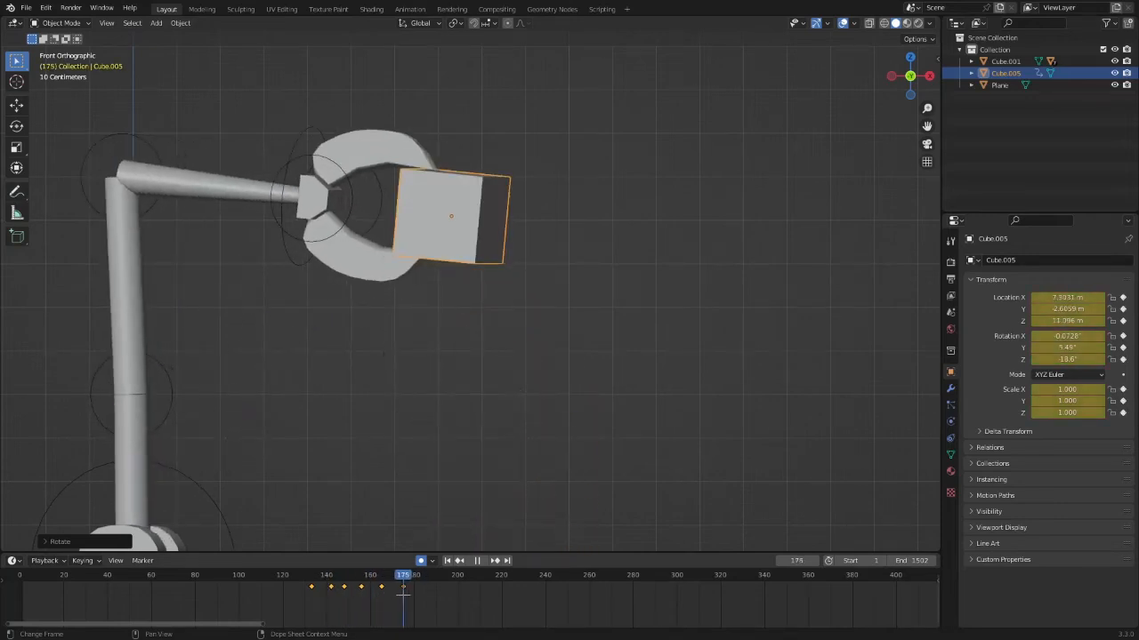
{"action": "key", "text": "r"}
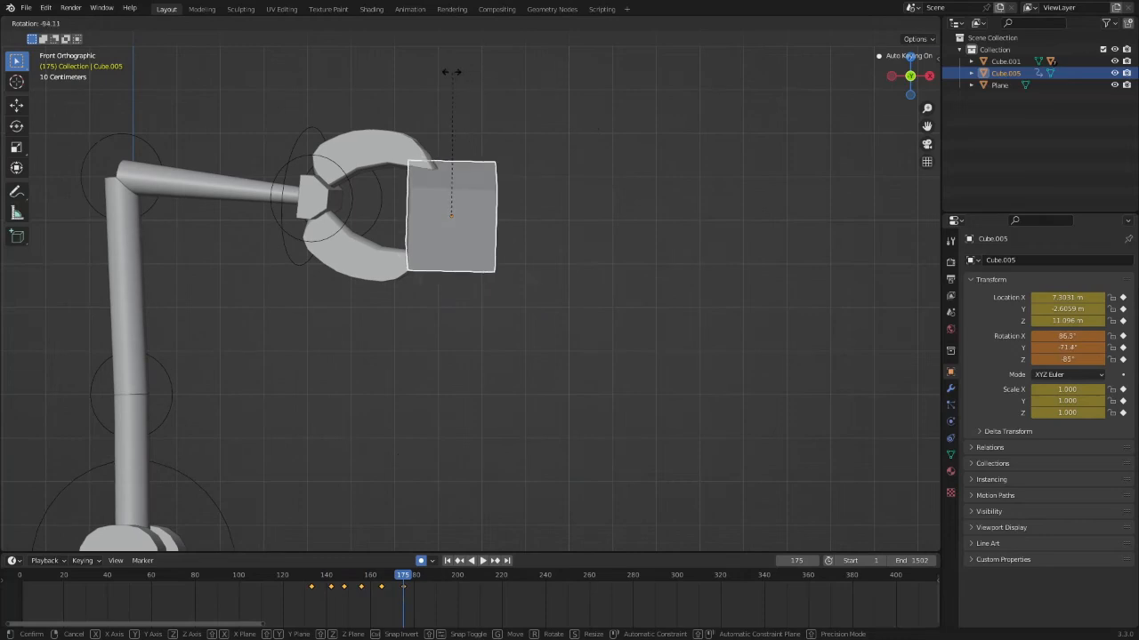
{"action": "left_click", "coordinate": [554, 78]}
Step: At frame 175, rotate the box level in right view and turn it about 20° in top view to line up with the arm
{"action": "left_click", "coordinate": [929, 75]}
{"action": "key", "text": "r"}
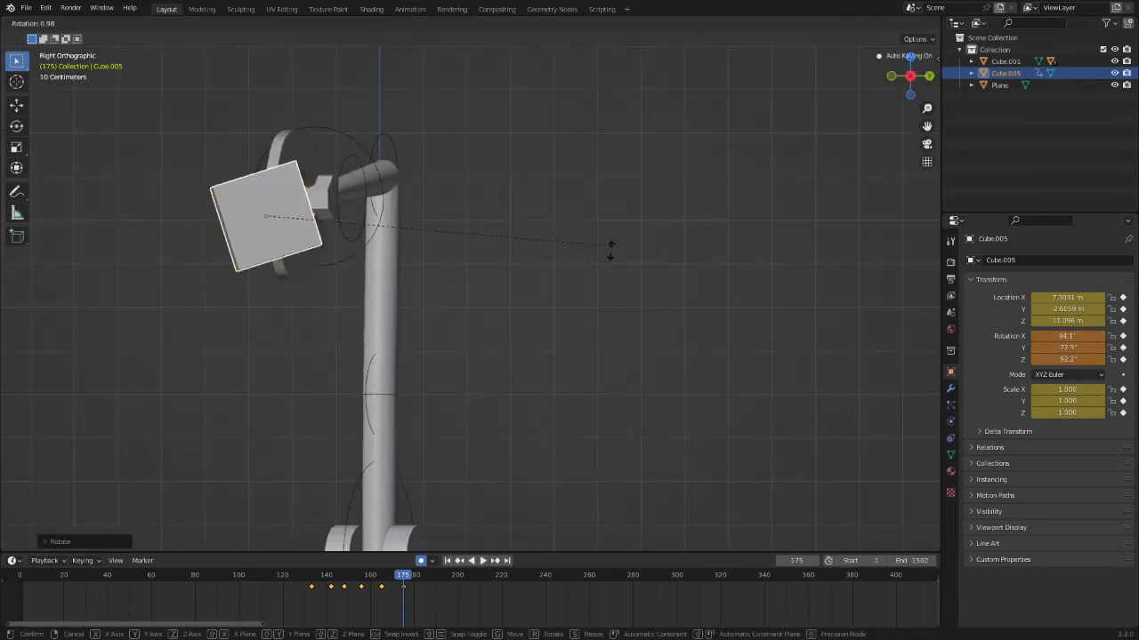
{"action": "left_click", "coordinate": [596, 319]}
{"action": "left_click", "coordinate": [910, 56]}
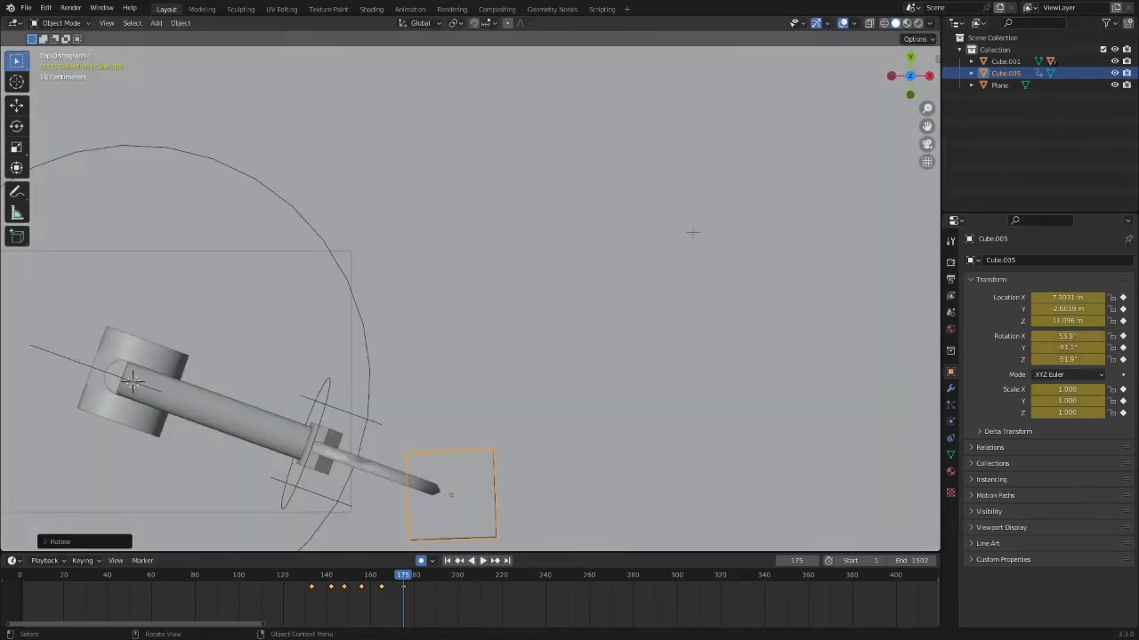
{"action": "key", "text": "r"}
{"action": "left_click", "coordinate": [633, 399]}
{"action": "middle_click_drag", "start_coordinate": [633, 398], "coordinate": [645, 242]}
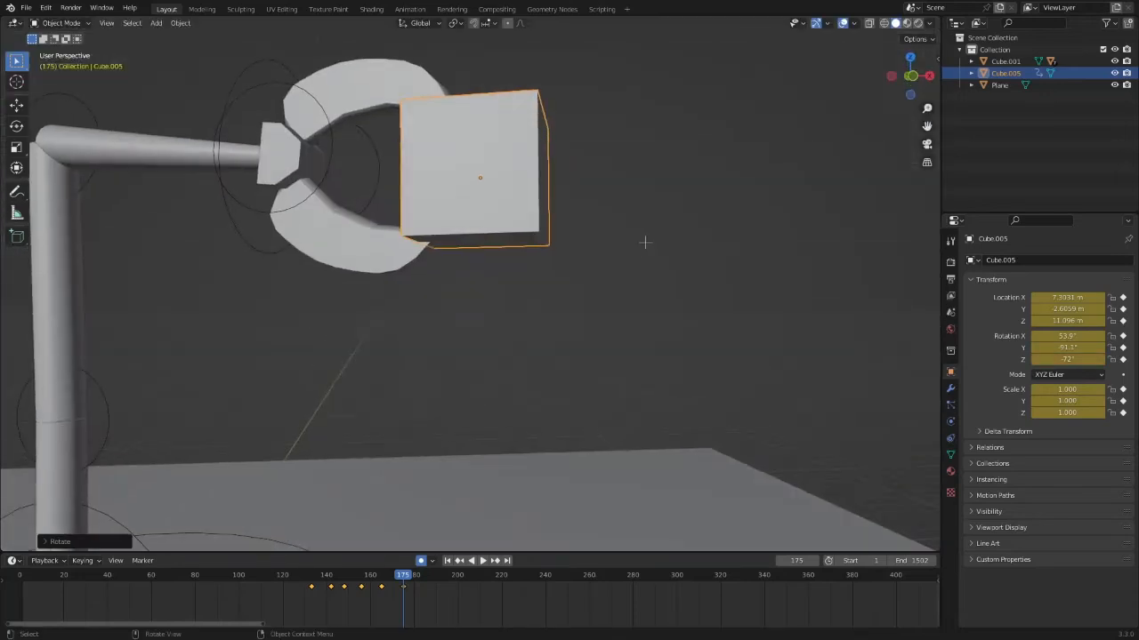
Step: At frame 175, tilt the box a few degrees in front view to match the claw, and scrub back to frame 121
{"action": "left_click", "coordinate": [916, 75]}
{"action": "left_click_drag", "start_coordinate": [403, 576], "coordinate": [284, 576]}
{"action": "key", "text": "r"}
{"action": "left_click", "coordinate": [655, 210]}
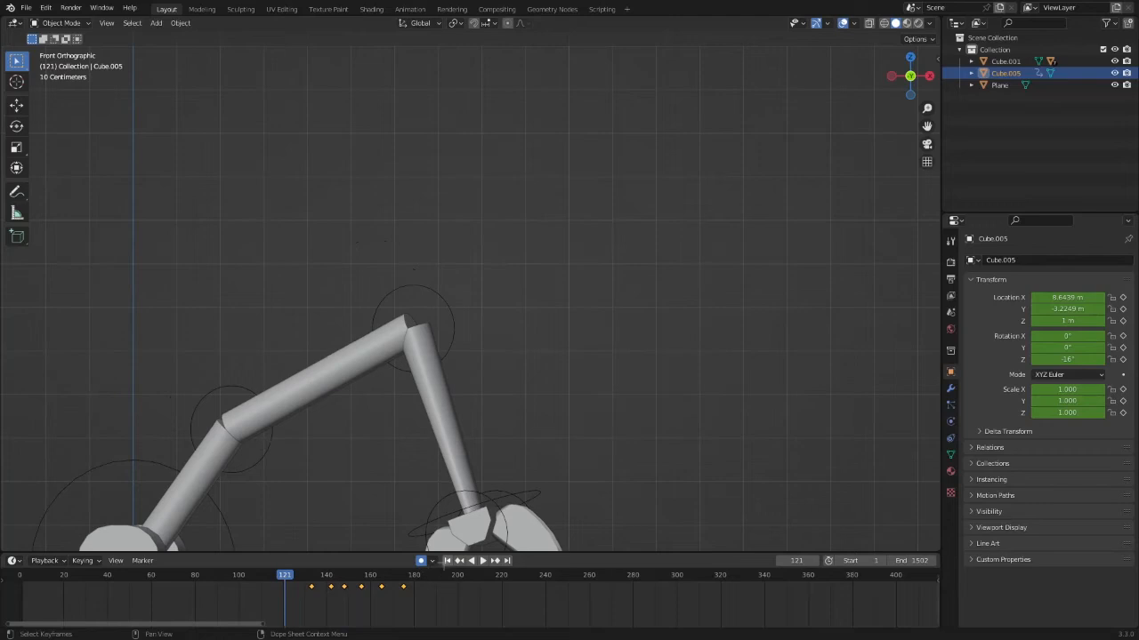
Step: Turn off auto keying and play the whole animation from the first frame in front view
{"action": "left_click", "coordinate": [448, 561]}
{"action": "left_click", "coordinate": [421, 561]}
{"action": "scroll", "coordinate": [452, 409], "scroll_direction": "down", "scroll_amount": 5}
{"action": "key", "text": "space"}
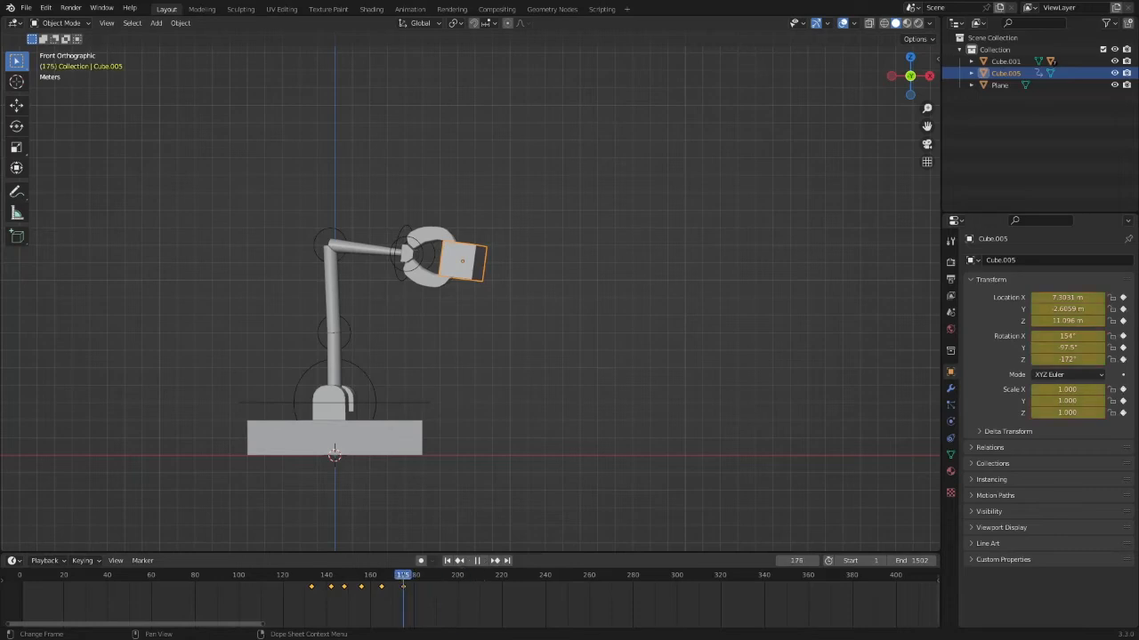
Step: Record a rotation of the arm's base in top view with auto keying during playback, swinging the arm to about -189° around Z
{"action": "left_click", "coordinate": [910, 57]}
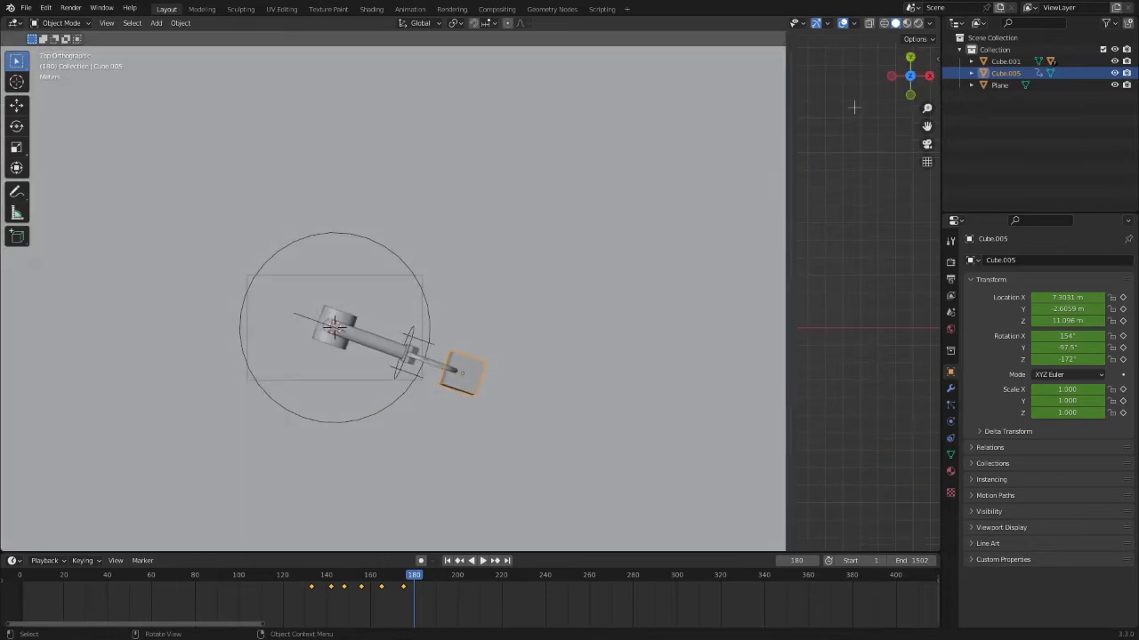
{"action": "middle_click_drag", "start_coordinate": [394, 231], "coordinate": [495, 250], "text": "shift"}
{"action": "left_click", "coordinate": [473, 258]}
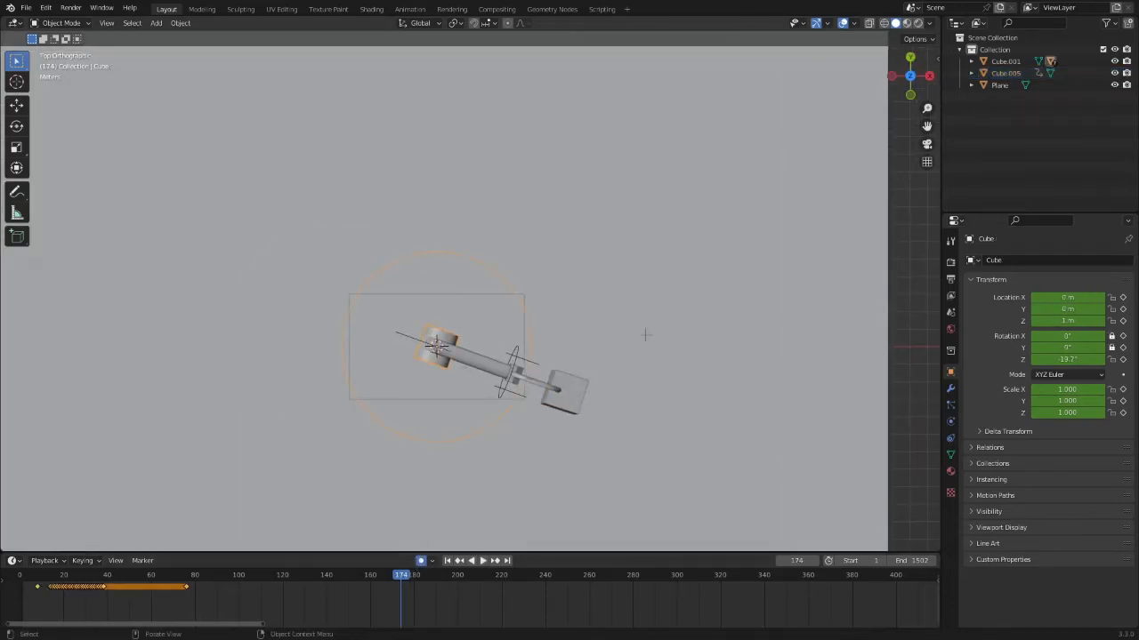
{"action": "left_click_drag", "start_coordinate": [398, 575], "coordinate": [305, 575]}
{"action": "key", "text": "space"}
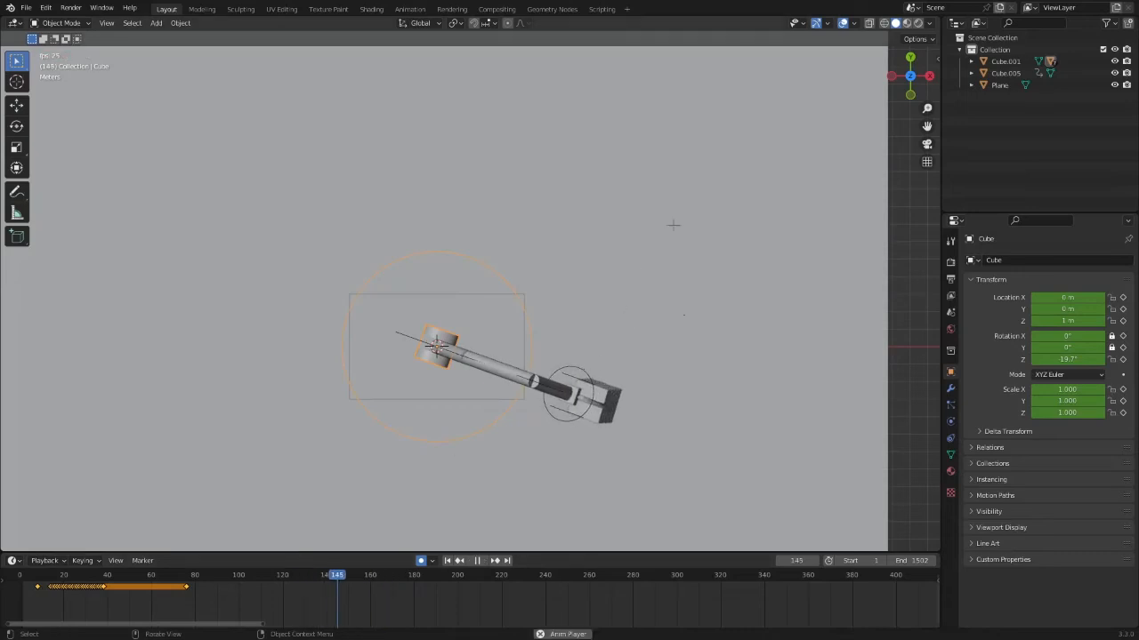
{"action": "key", "text": "r"}
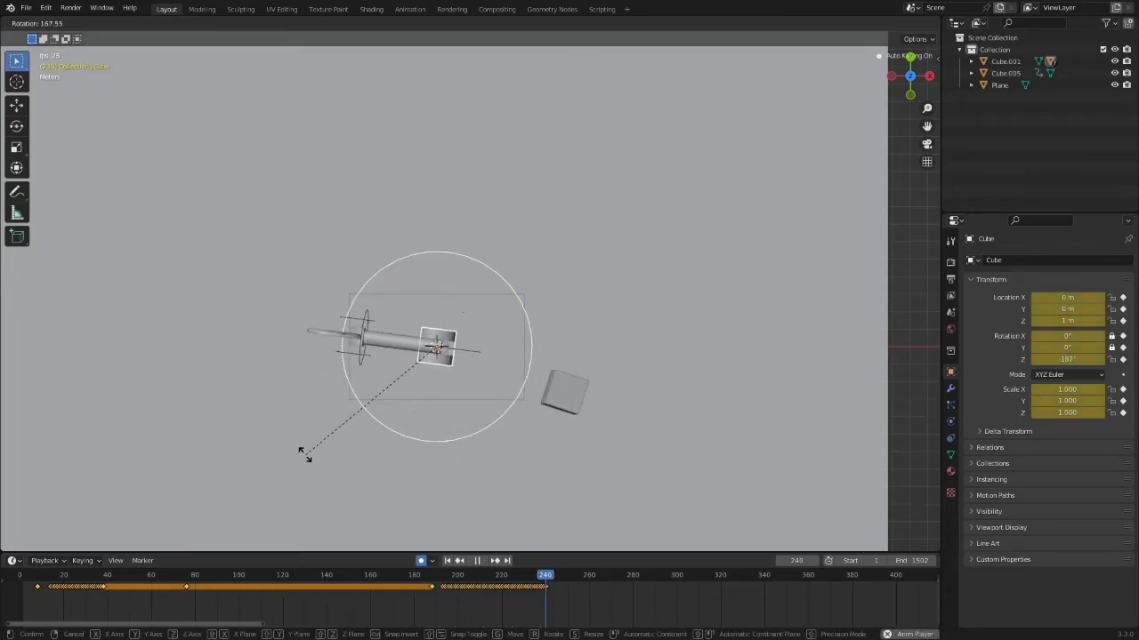
{"action": "left_click", "coordinate": [302, 452]}
{"action": "key", "text": "space"}
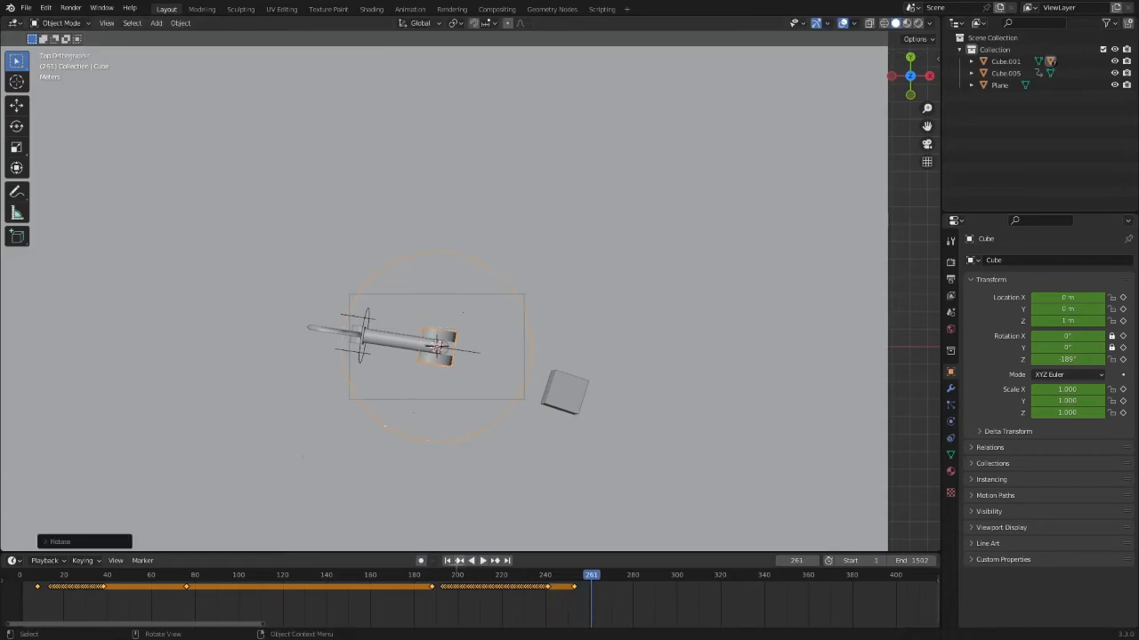
Step: Play the animation from the start in front view and scrub back to just before the base starts swinging
{"action": "left_click", "coordinate": [448, 560]}
{"action": "left_click", "coordinate": [910, 95]}
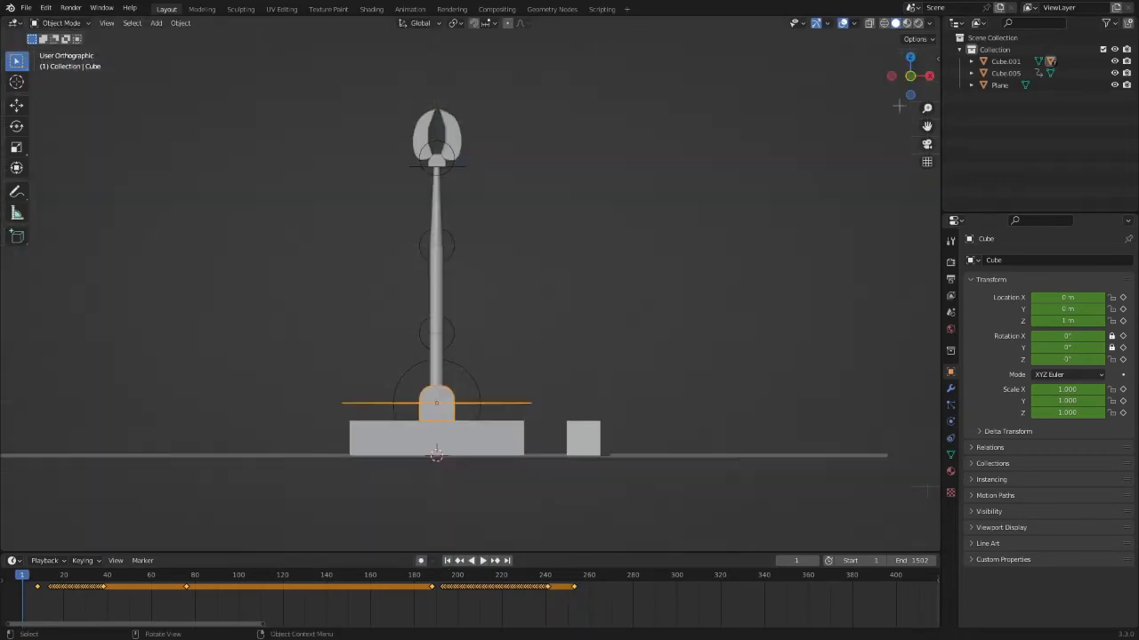
{"action": "key", "text": "space"}
{"action": "mouse_move", "coordinate": [448, 576]}
{"action": "left_mouse_down"}
{"action": "mouse_move", "coordinate": [491, 577]}
{"action": "mouse_move", "coordinate": [430, 575]}
{"action": "left_mouse_up"}
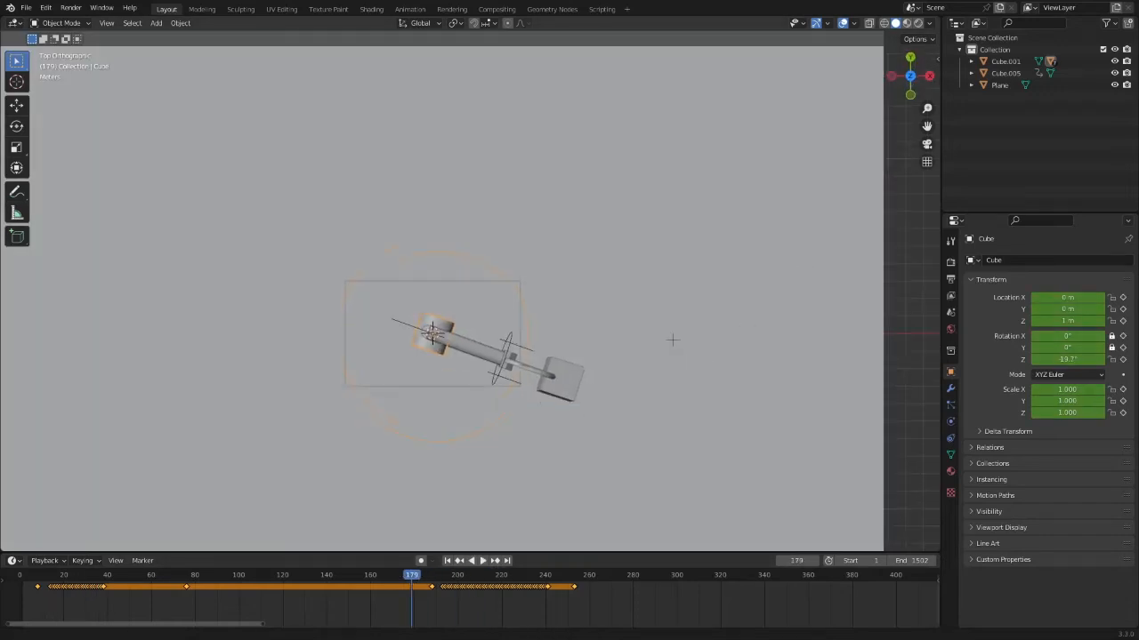
Step: Select the box and try to move and rotate it onto the swung arm's claw at frame 217 in top view
{"action": "scroll", "coordinate": [470, 294], "scroll_direction": "up", "scroll_amount": 5}
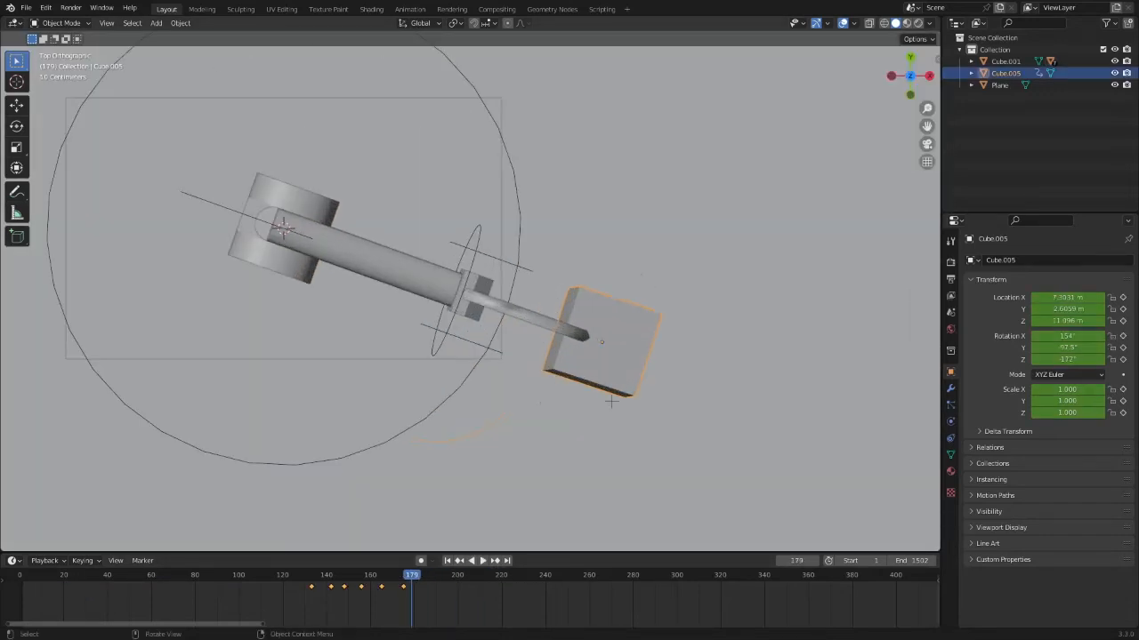
{"action": "mouse_move", "coordinate": [426, 577]}
{"action": "left_mouse_down"}
{"action": "mouse_move", "coordinate": [446, 575]}
{"action": "mouse_move", "coordinate": [431, 576]}
{"action": "left_mouse_up"}
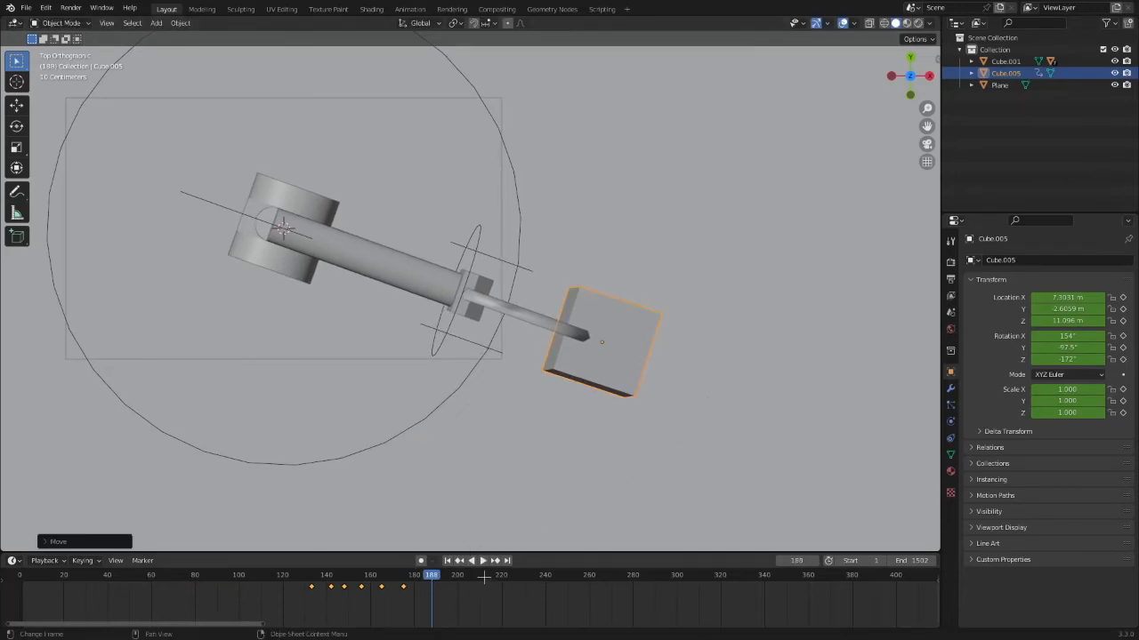
{"action": "mouse_move", "coordinate": [486, 578]}
{"action": "left_mouse_down"}
{"action": "mouse_move", "coordinate": [563, 581]}
{"action": "mouse_move", "coordinate": [494, 578]}
{"action": "left_mouse_up"}
{"action": "scroll", "coordinate": [795, 272], "scroll_direction": "down", "scroll_amount": 5}
{"action": "key", "text": "g"}
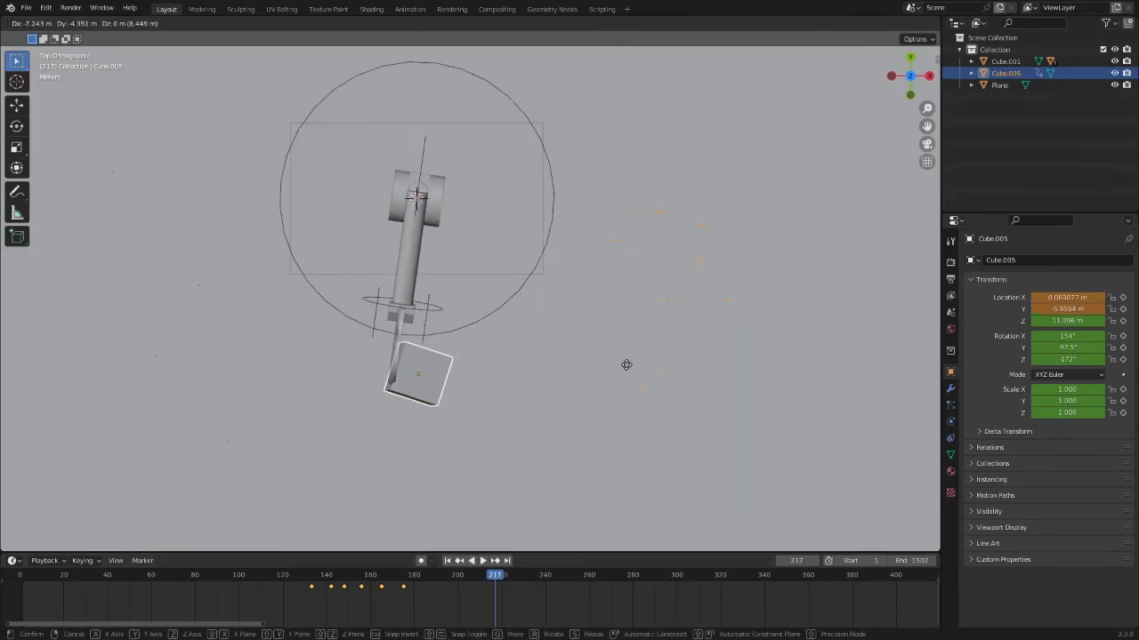
{"action": "left_click", "coordinate": [604, 355]}
{"action": "key", "text": "r"}
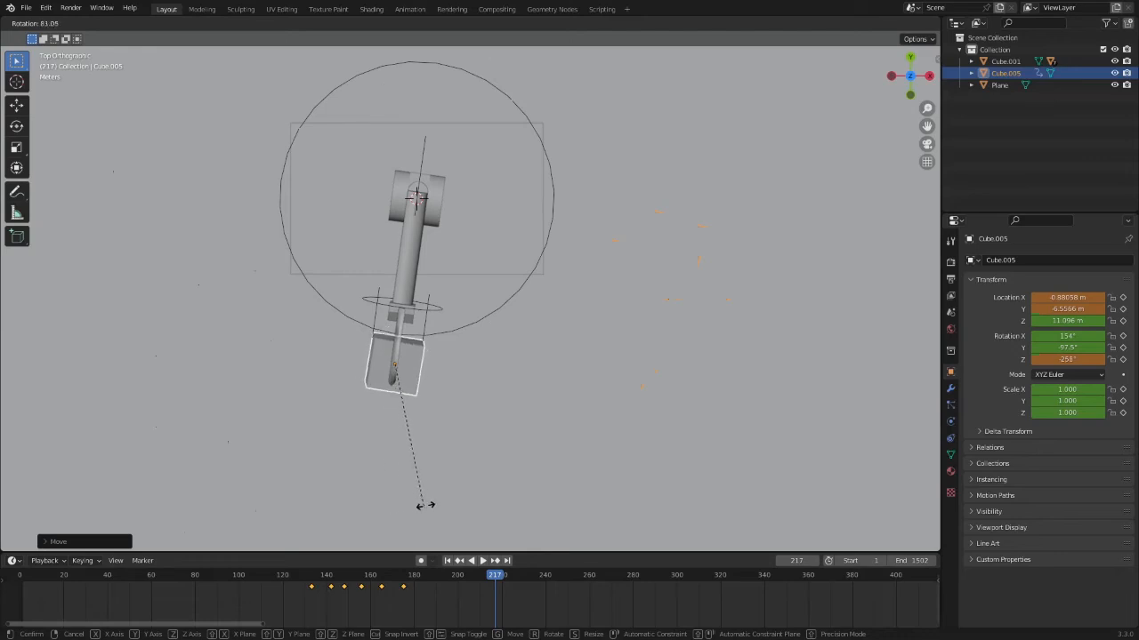
{"action": "left_click", "coordinate": [415, 512]}
{"action": "key", "text": "g"}
{"action": "left_click", "coordinate": [409, 536]}
{"action": "key", "text": "r"}
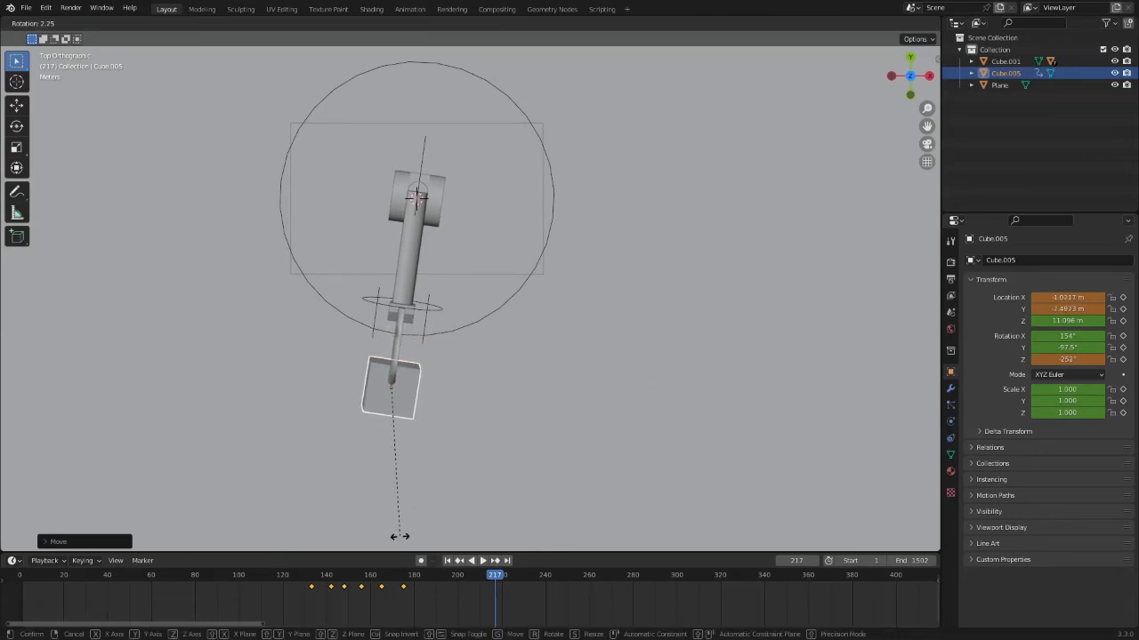
{"action": "left_click", "coordinate": [398, 537]}
{"action": "key", "text": "g"}
{"action": "left_click", "coordinate": [399, 536]}
Step: Play a few frames to check the box, scrub back, and undo the last box transforms
{"action": "key", "text": "space"}
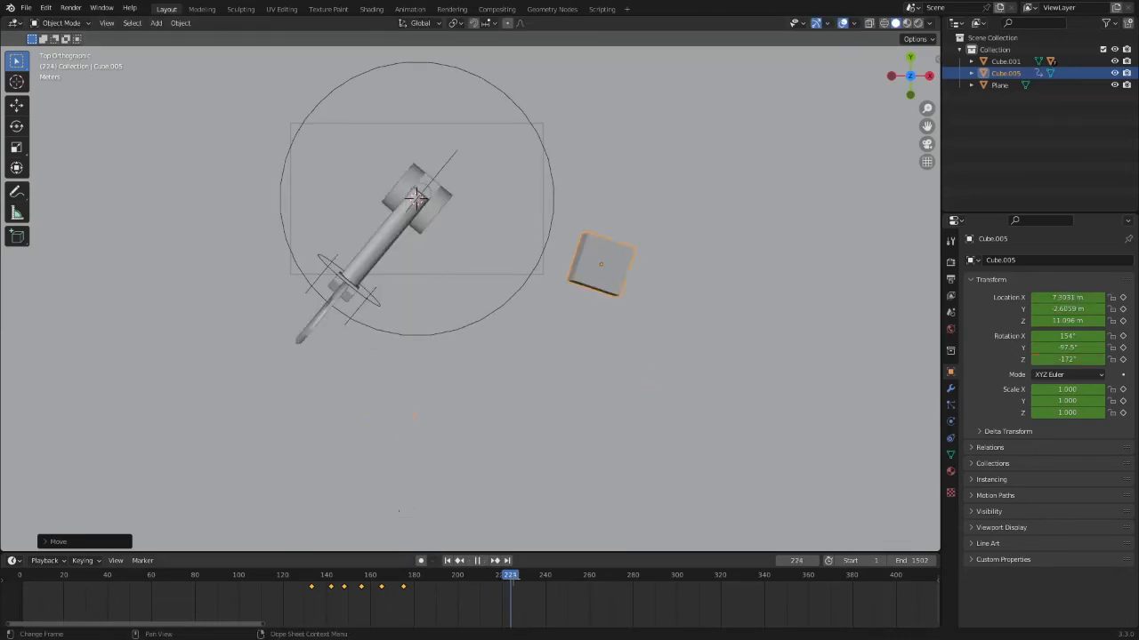
{"action": "left_click_drag", "start_coordinate": [492, 580], "coordinate": [468, 578]}
{"action": "key", "text": "ctrl+z"}
{"action": "key", "text": "ctrl+z"}
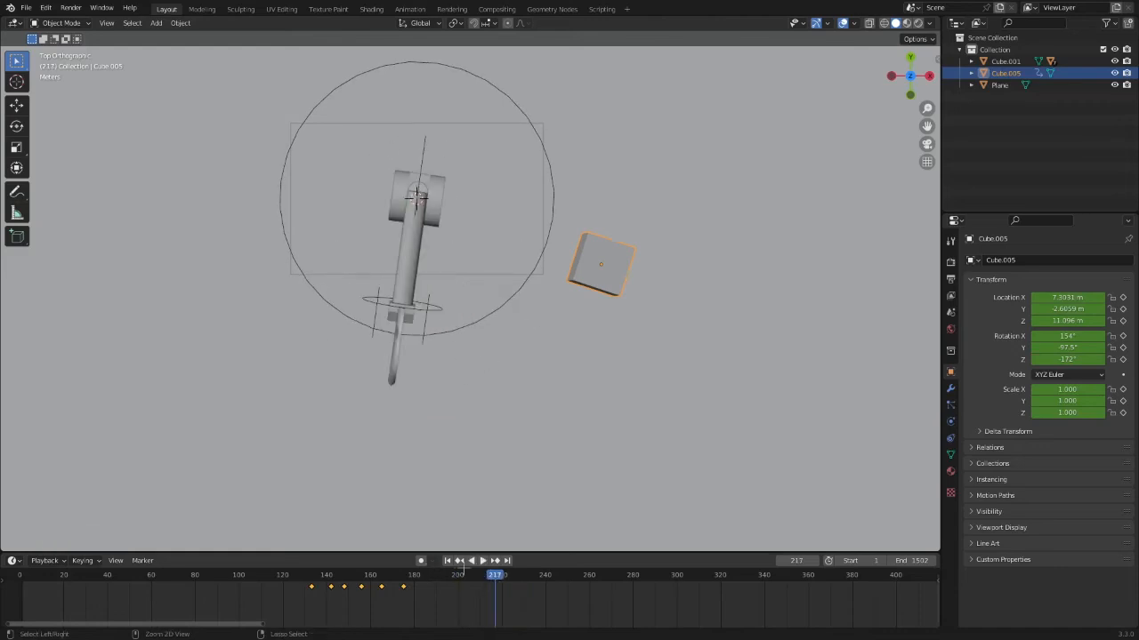
Step: Turn on auto keying and, at frame 218, keyframe the box in the claw, rotated to about -261° around Z
{"action": "key", "text": "shift+ctrl+space"}
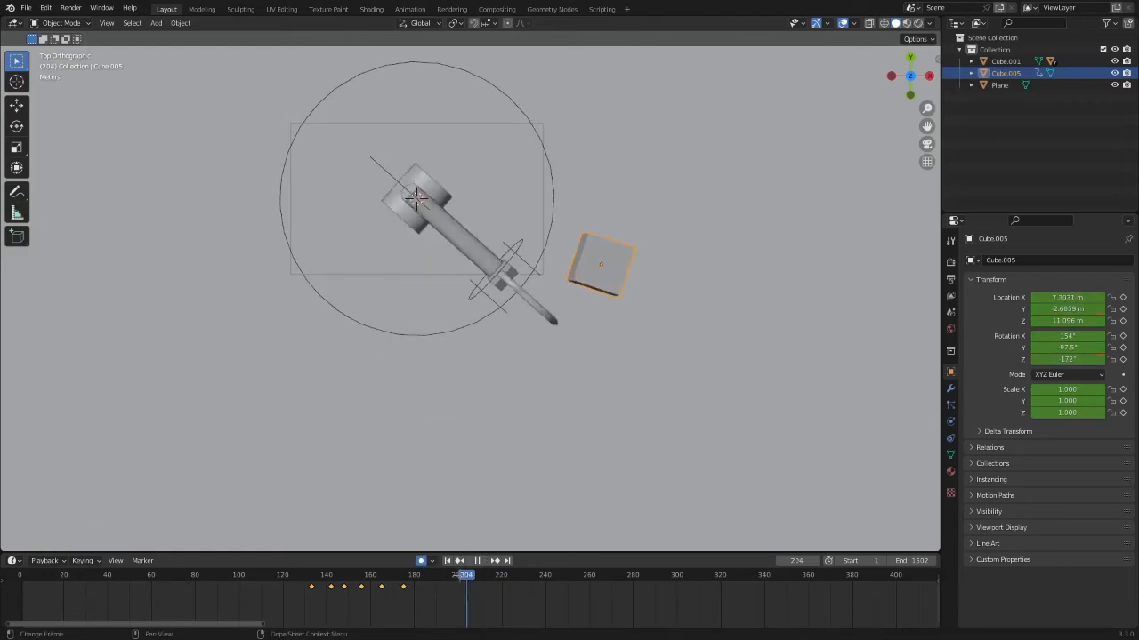
{"action": "left_click_drag", "start_coordinate": [421, 585], "coordinate": [496, 587]}
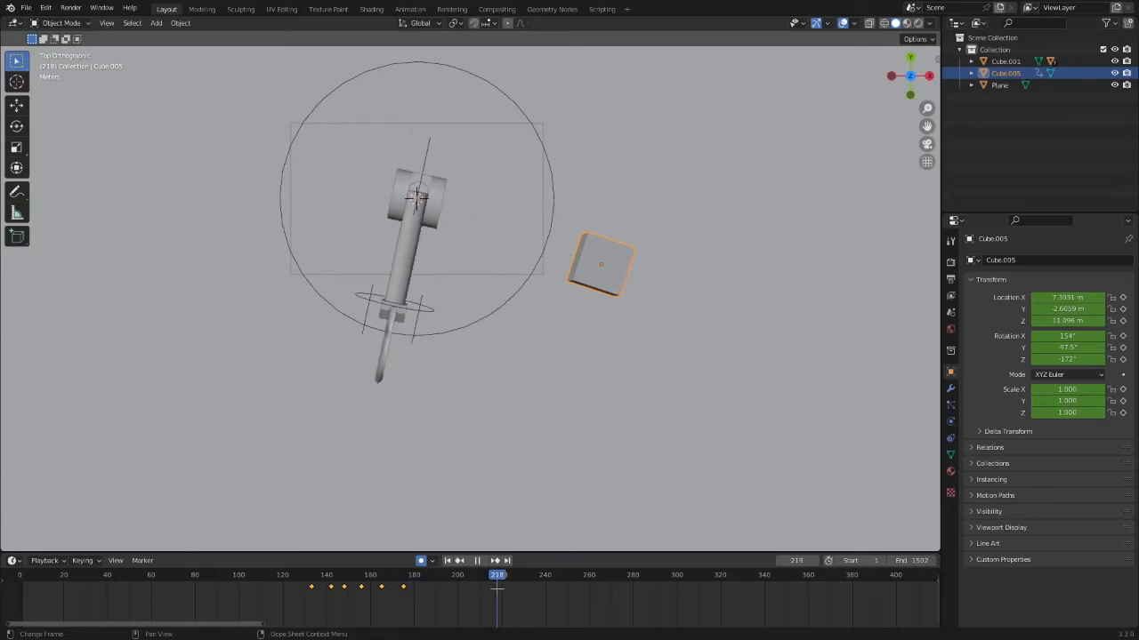
{"action": "key", "text": "g"}
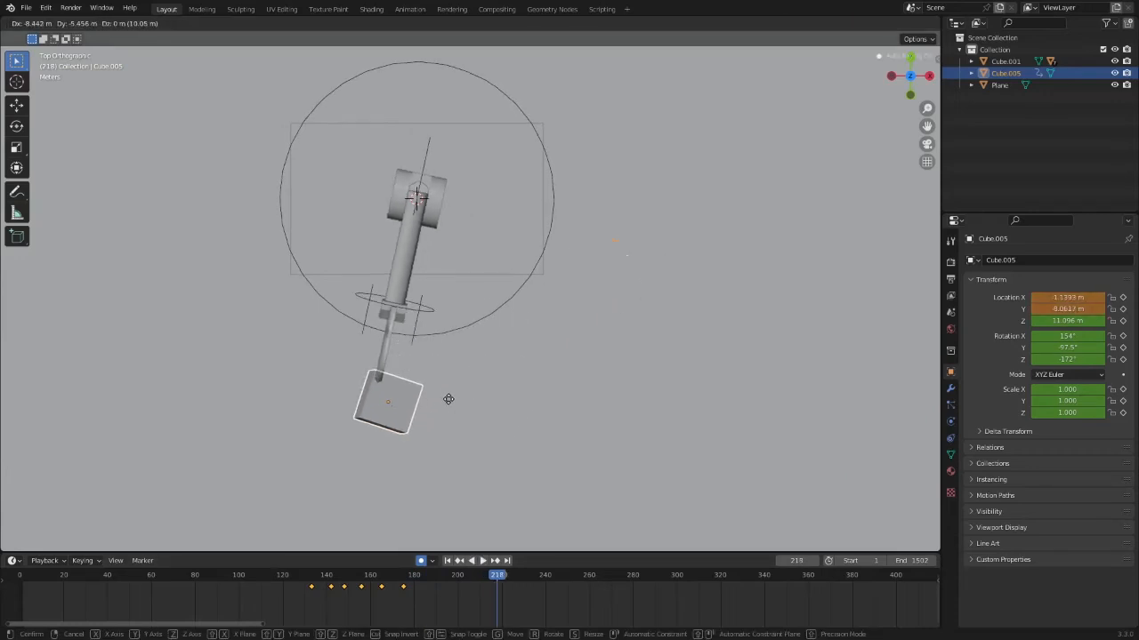
{"action": "left_click", "coordinate": [445, 400]}
{"action": "key", "text": "r"}
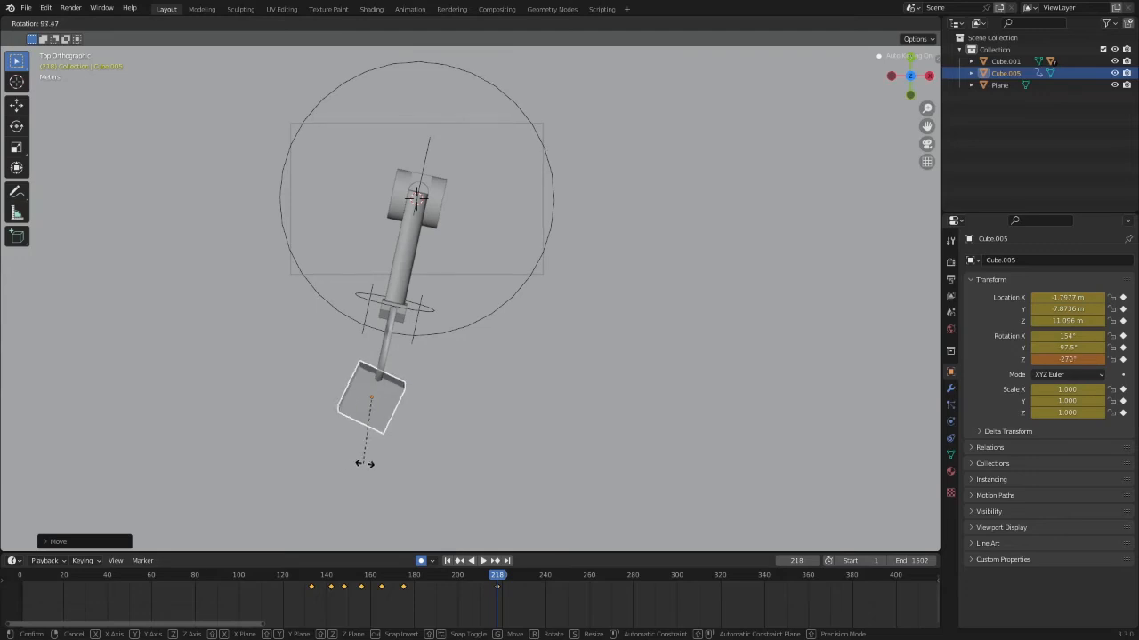
{"action": "left_click", "coordinate": [371, 461]}
{"action": "key", "text": "g"}
{"action": "left_click", "coordinate": [375, 456]}
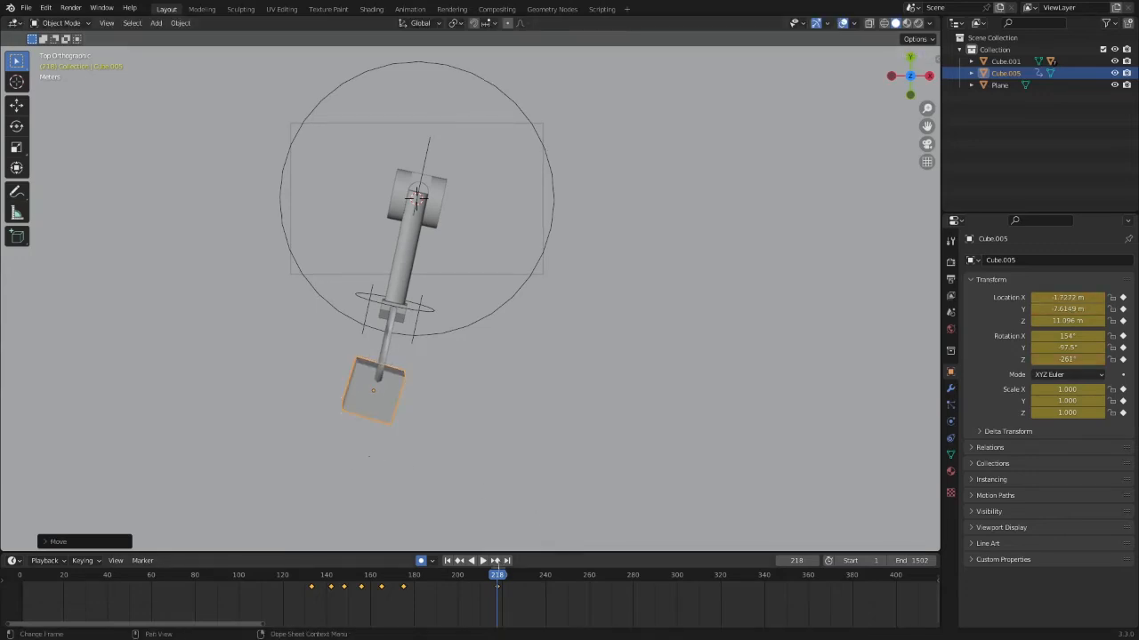
Step: At frame 240, move the box to the claw at about X -7.9 m, Y 1.1 m and rotate it to about -345° around Z
{"action": "key", "text": "space"}
{"action": "mouse_move", "coordinate": [553, 587]}
{"action": "left_mouse_down"}
{"action": "mouse_move", "coordinate": [444, 592]}
{"action": "mouse_move", "coordinate": [545, 595]}
{"action": "left_mouse_up"}
{"action": "key", "text": "space"}
{"action": "middle_click_drag", "start_coordinate": [510, 299], "coordinate": [583, 385], "text": "shift"}
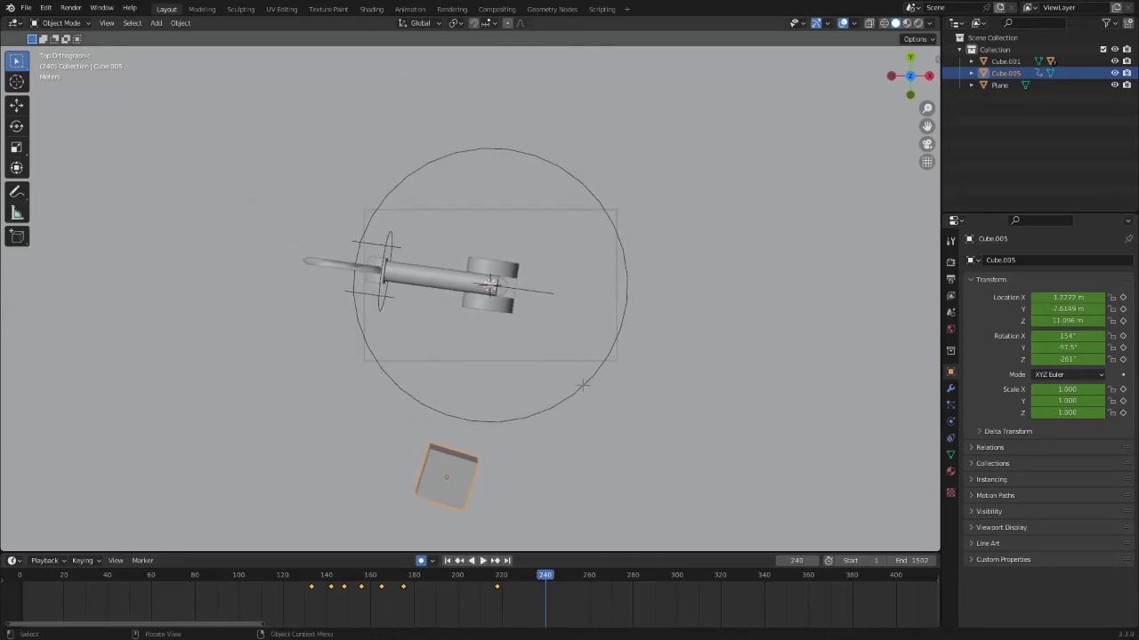
{"action": "key", "text": "r"}
{"action": "left_click", "coordinate": [471, 518]}
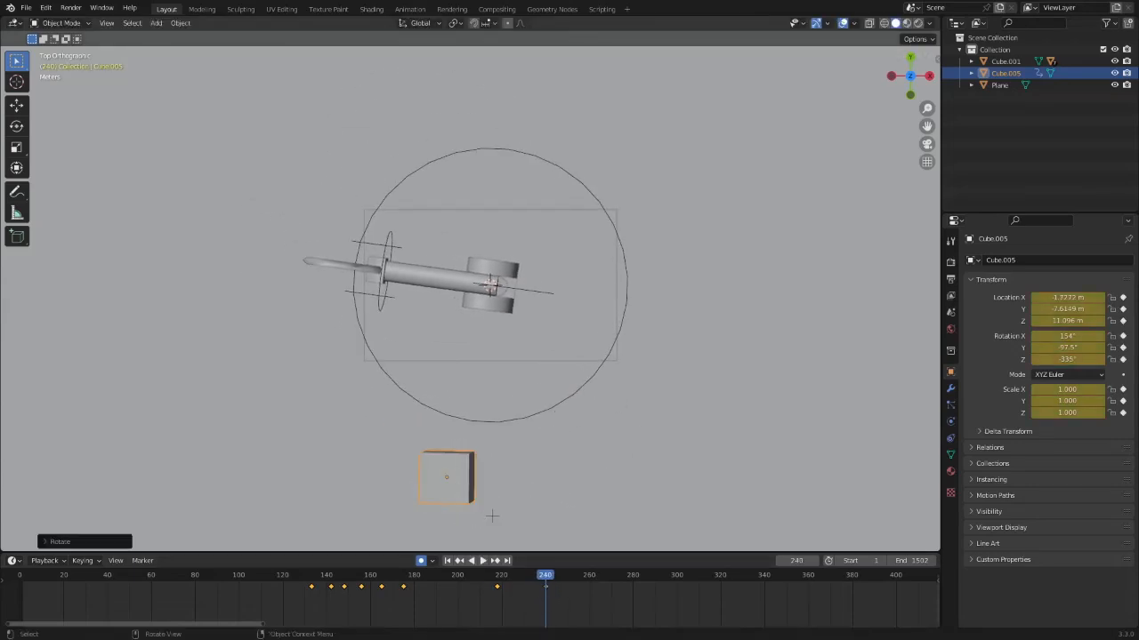
{"action": "key", "text": "g"}
{"action": "left_click", "coordinate": [336, 296]}
{"action": "key", "text": "r"}
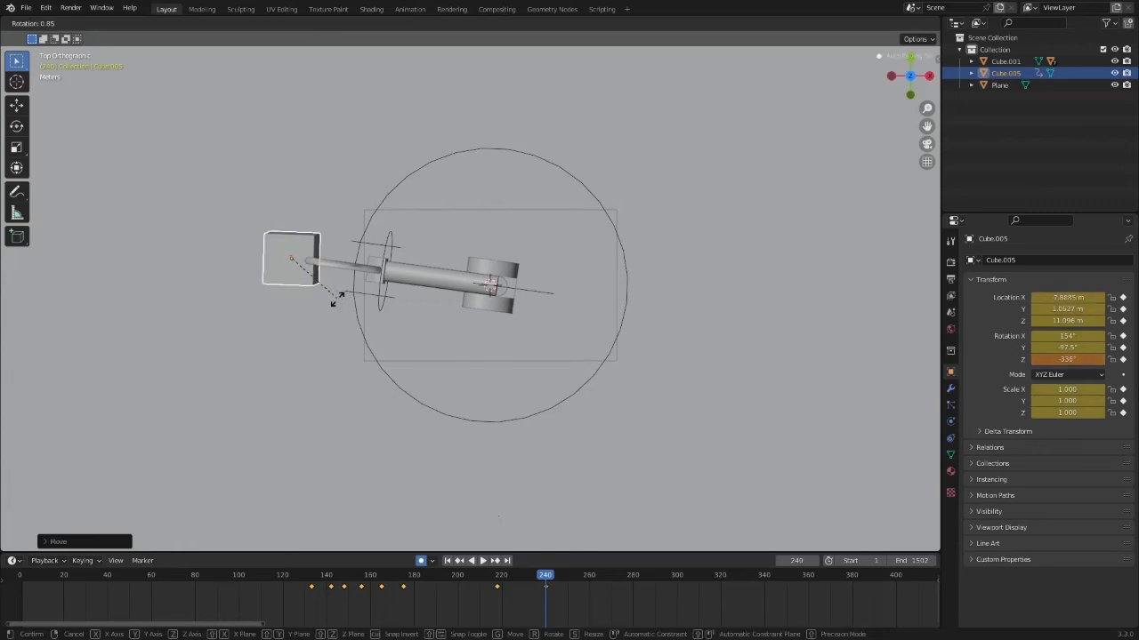
{"action": "left_click", "coordinate": [330, 302]}
{"action": "key", "text": "g"}
{"action": "left_click", "coordinate": [330, 301]}
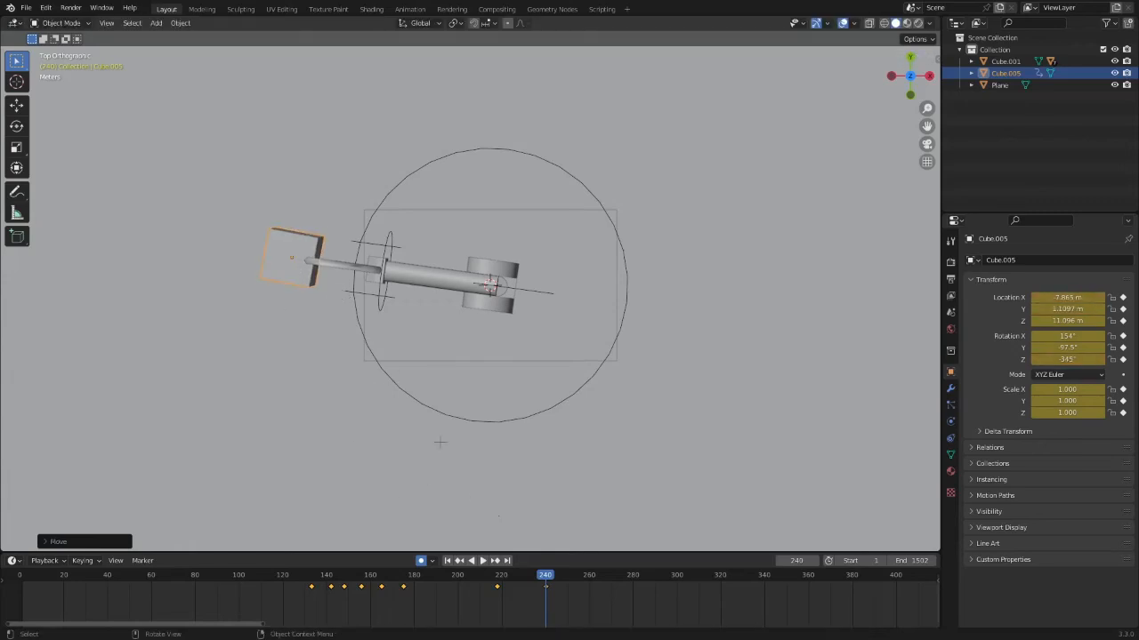
Step: At frame 197, move the box back into the claw and rotate it to about -177° around Z
{"action": "key", "text": "shift+ctrl+space"}
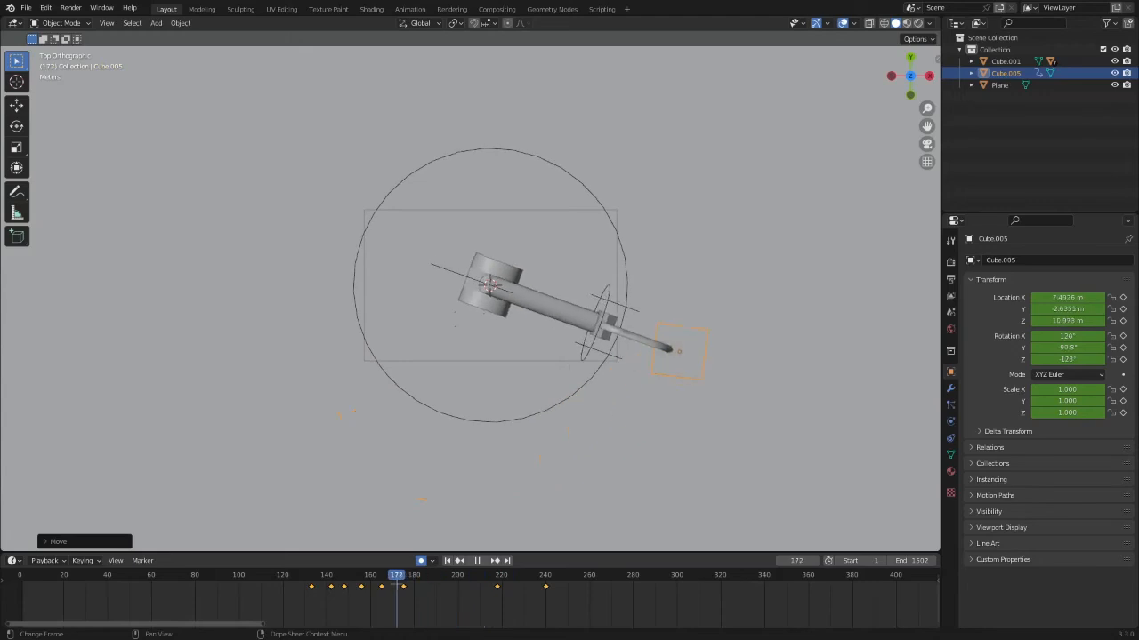
{"action": "key", "text": "space"}
{"action": "key", "text": "g"}
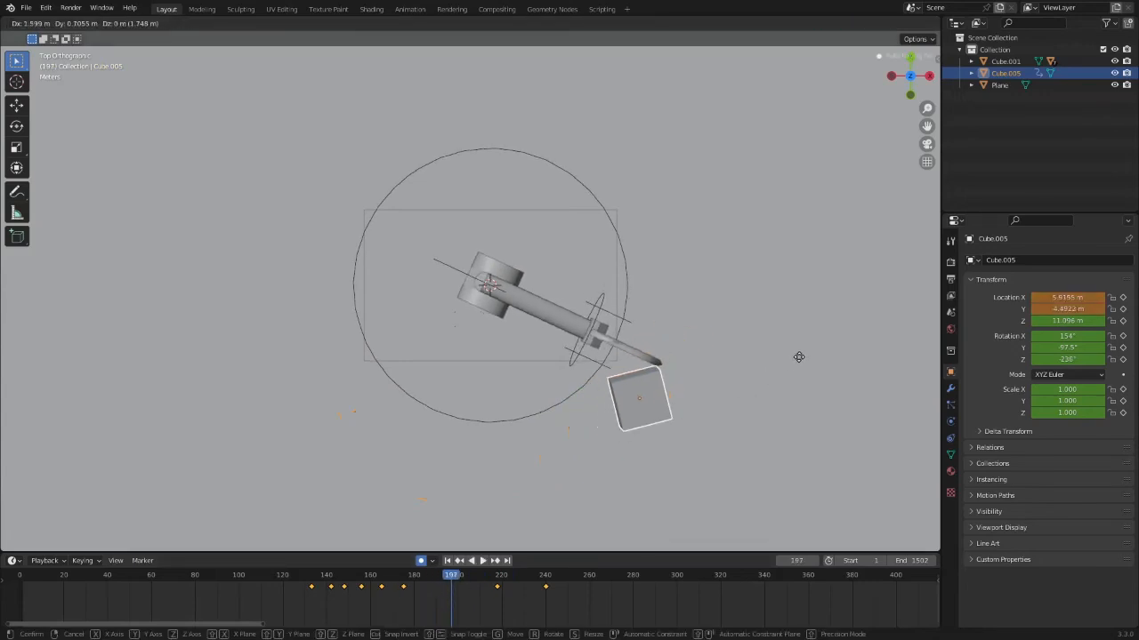
{"action": "left_click", "coordinate": [824, 331]}
{"action": "key", "text": "r"}
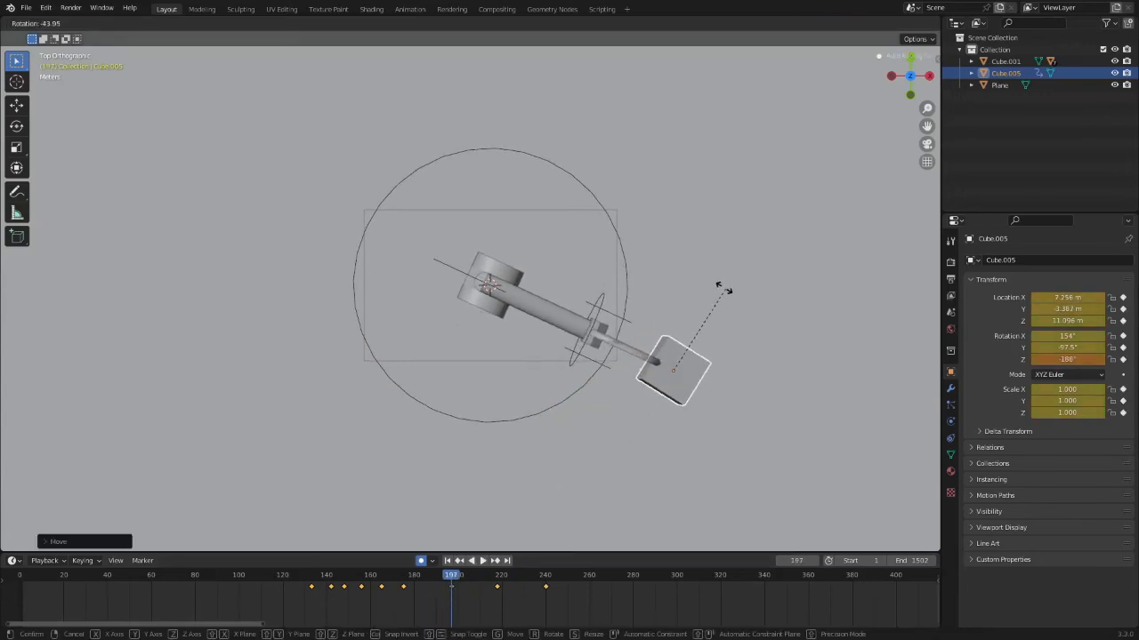
{"action": "left_click", "coordinate": [709, 283]}
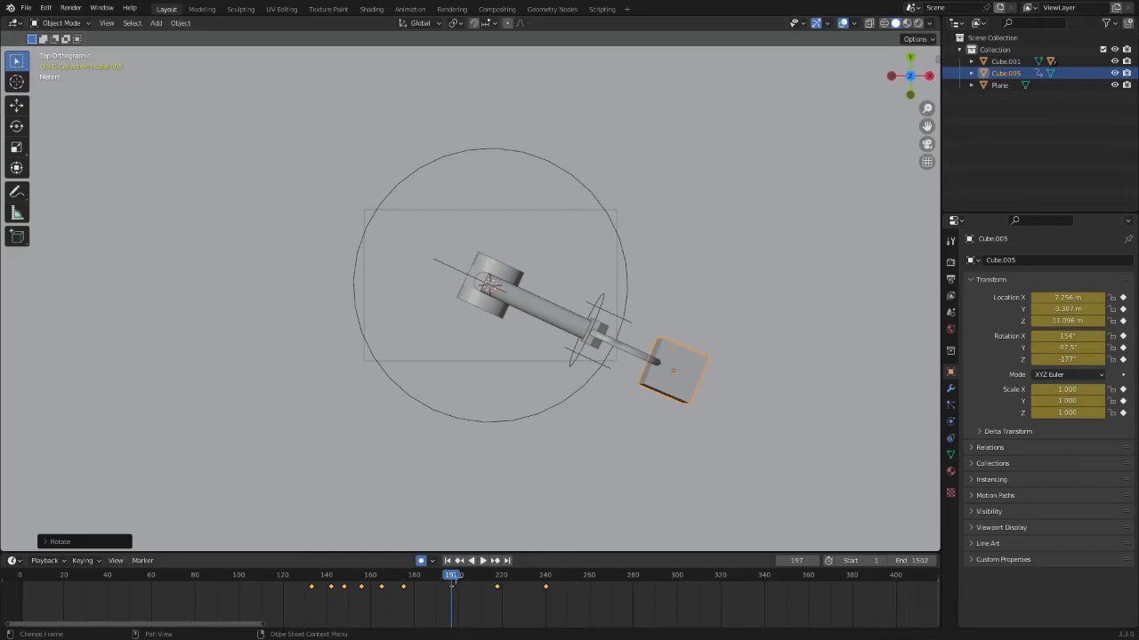
Step: At frame 208, move the box onto the claw tip at about X 4.5 m, Y -6.2 m
{"action": "key", "text": "shift+ctrl+space"}
{"action": "left_click_drag", "start_coordinate": [418, 577], "coordinate": [475, 577]}
{"action": "key", "text": "space"}
{"action": "key", "text": "g"}
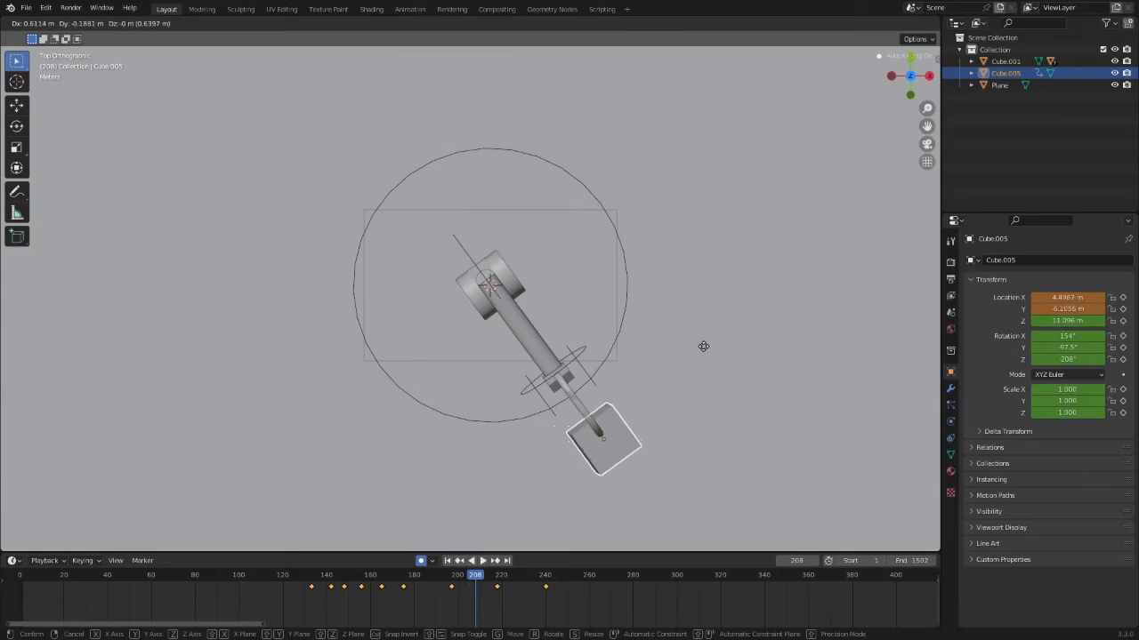
{"action": "left_click", "coordinate": [703, 348]}
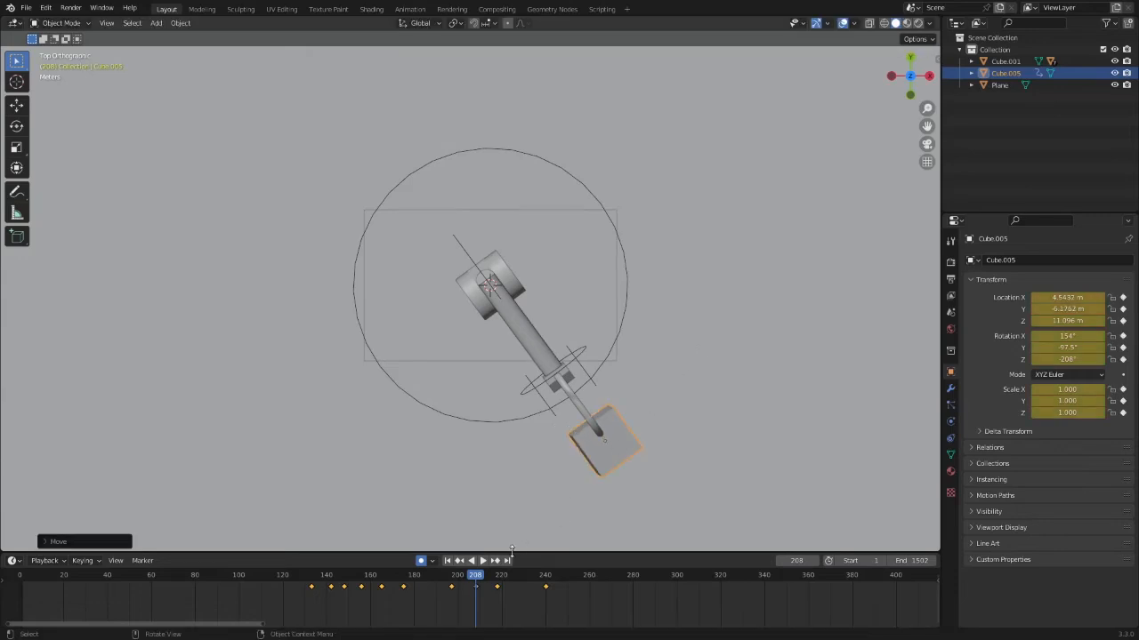
Step: At frame 215, move the box to about X 0.5 m, Y -7.8 m and adjust its rotation to match the claw
{"action": "key", "text": "space"}
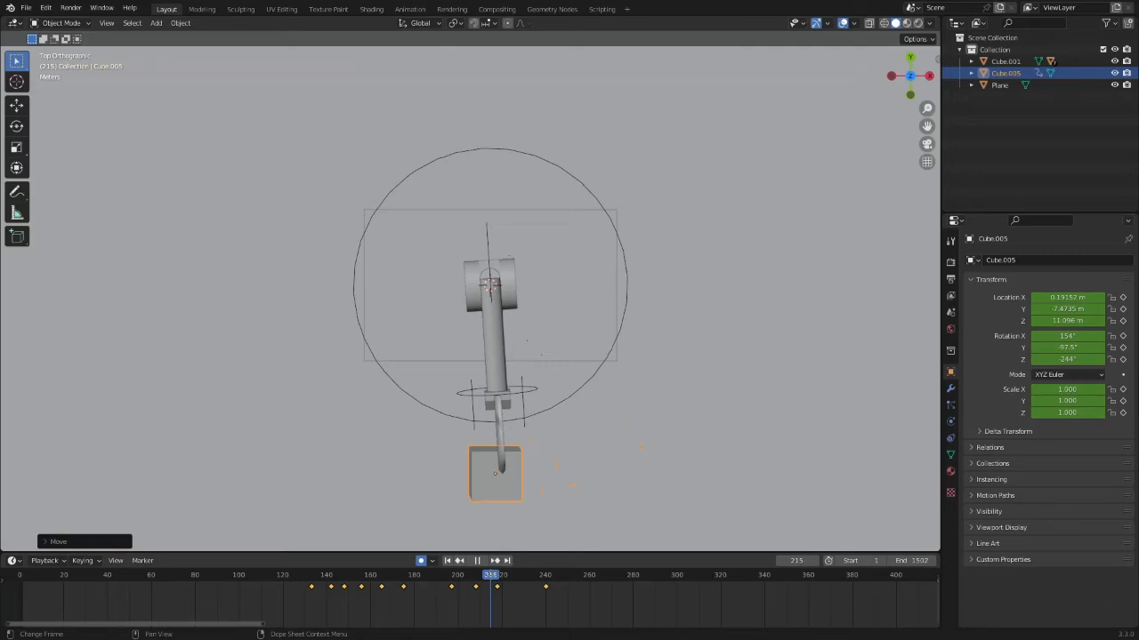
{"action": "key", "text": "space"}
{"action": "key", "text": "g"}
{"action": "key", "text": "r"}
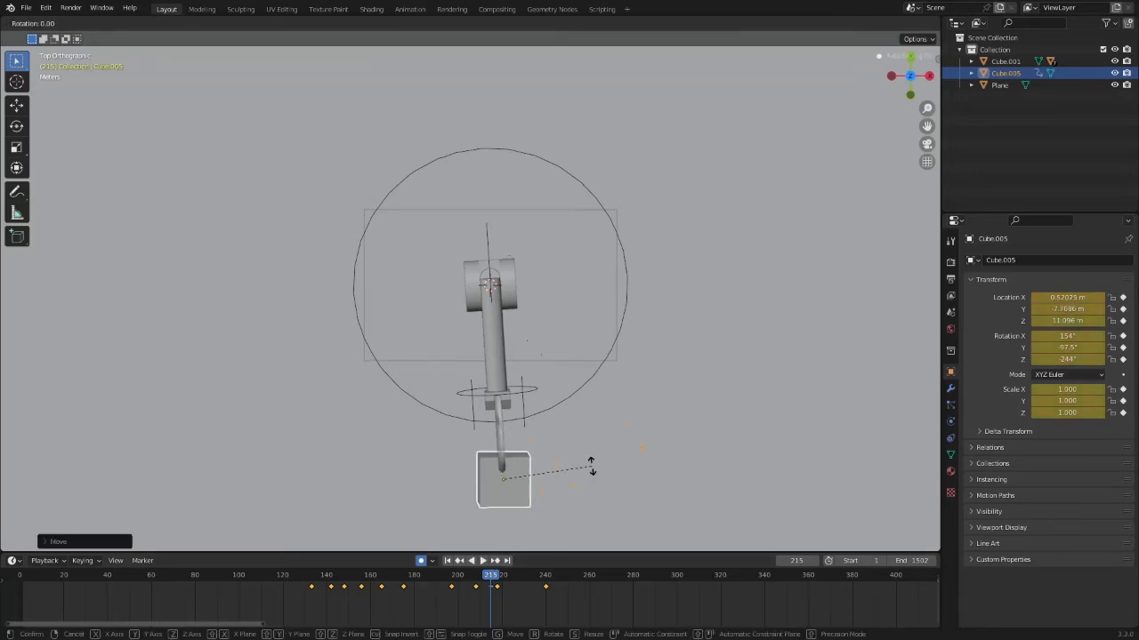
{"action": "left_click", "coordinate": [590, 462]}
Step: At frame 225, nudge the box to about X -5.4 m, Y -5.4 m and rotate it to about -296° around Z
{"action": "left_click_drag", "start_coordinate": [496, 584], "coordinate": [513, 584]}
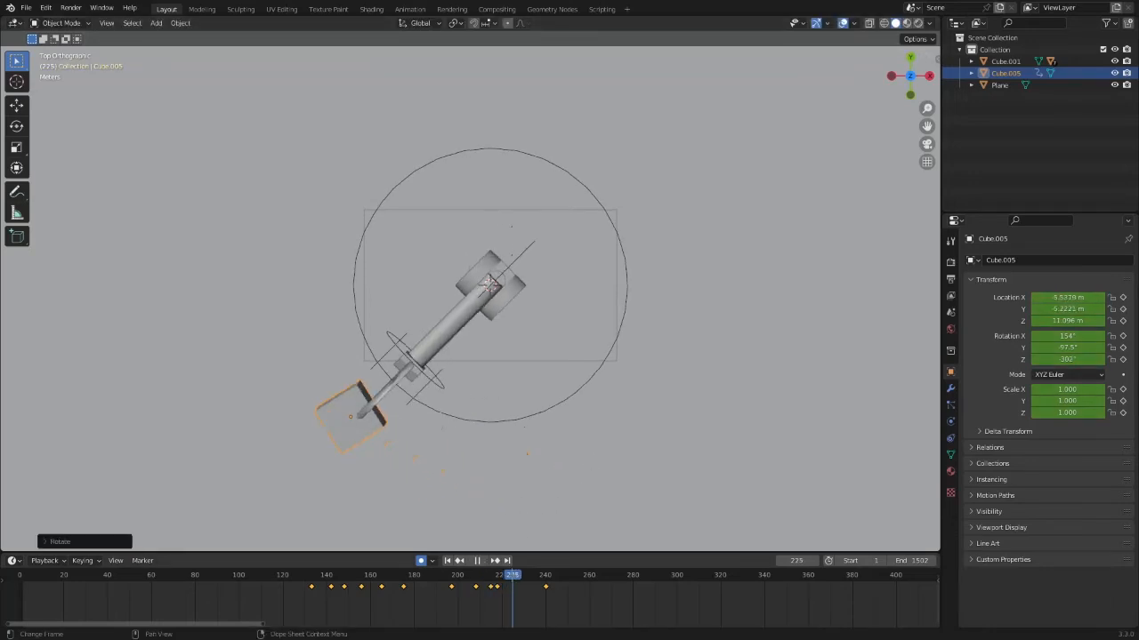
{"action": "key", "text": "g"}
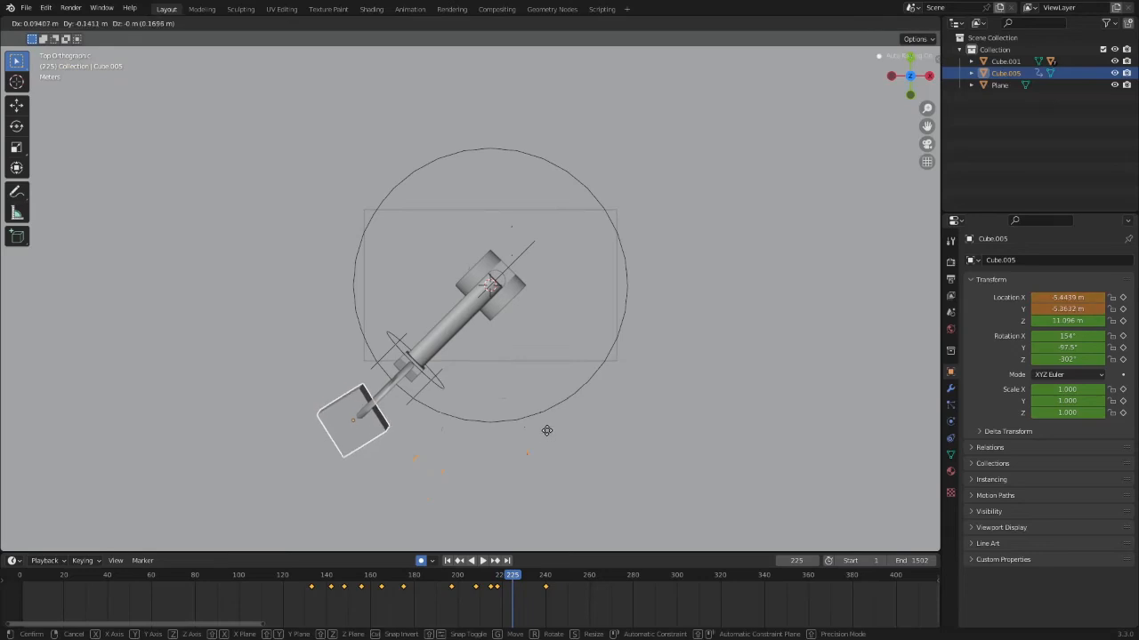
{"action": "left_click", "coordinate": [548, 430]}
{"action": "key", "text": "r"}
{"action": "left_click", "coordinate": [519, 411]}
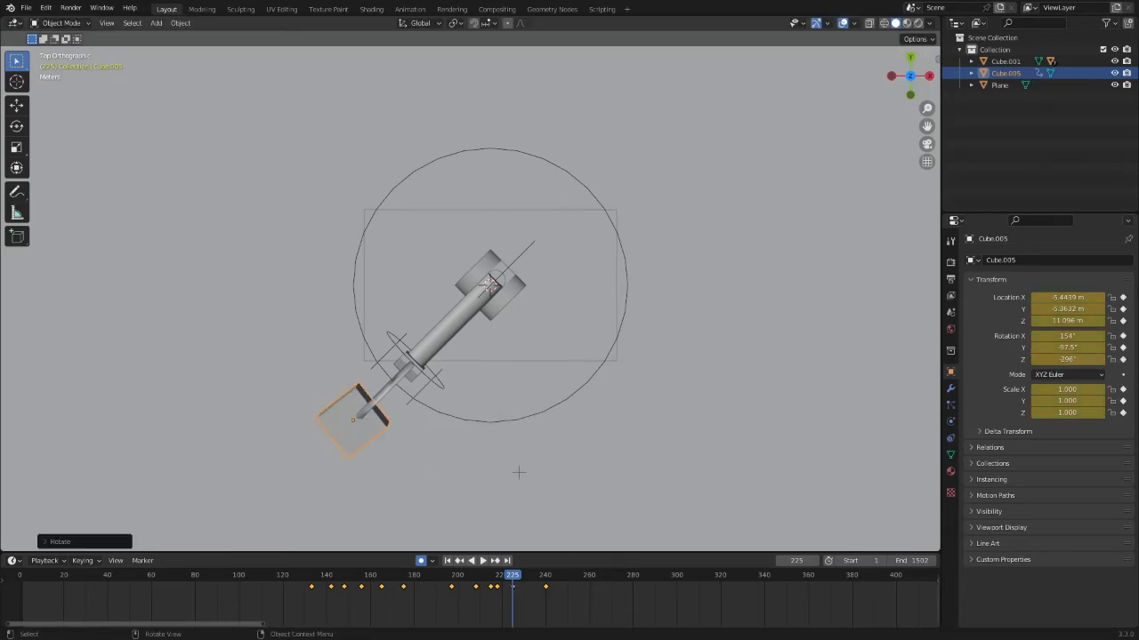
Step: At frame 230, move the box to about X -7.0 m, Y -3.0 m and rotate it slightly to align with the claw
{"action": "left_click_drag", "start_coordinate": [512, 592], "coordinate": [523, 591]}
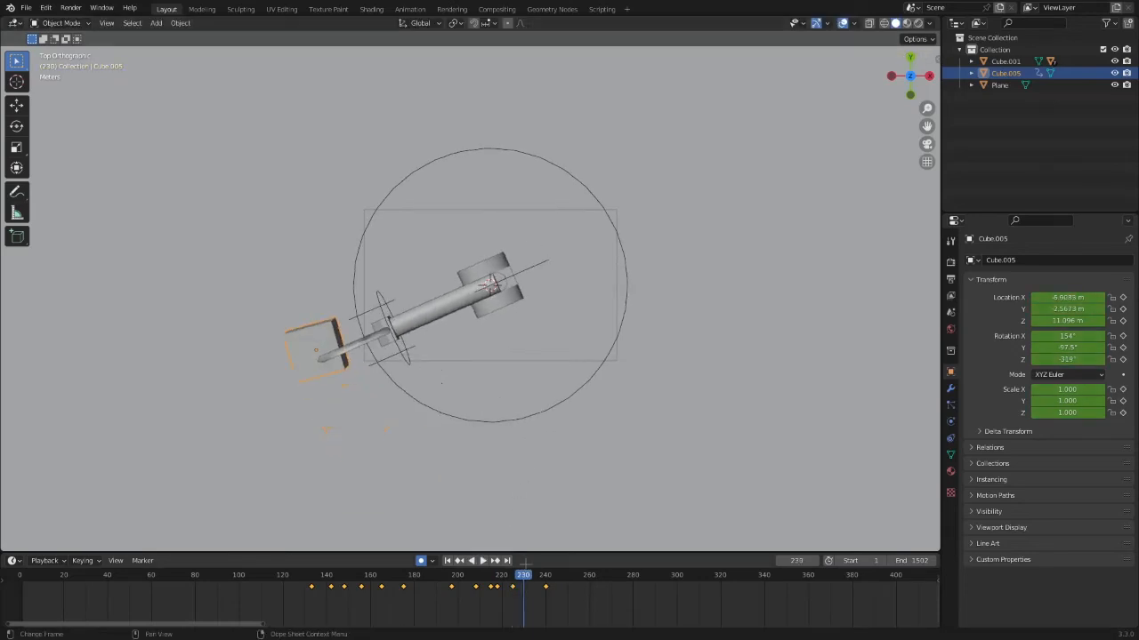
{"action": "key", "text": "g"}
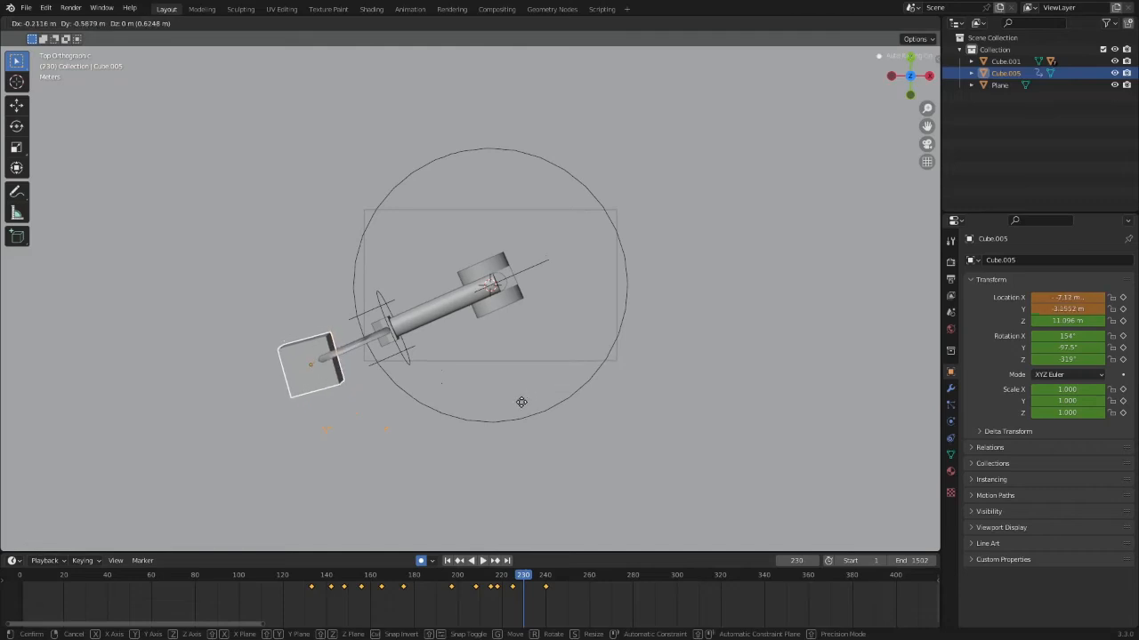
{"action": "left_click", "coordinate": [521, 401]}
{"action": "key", "text": "r"}
{"action": "left_click", "coordinate": [508, 395]}
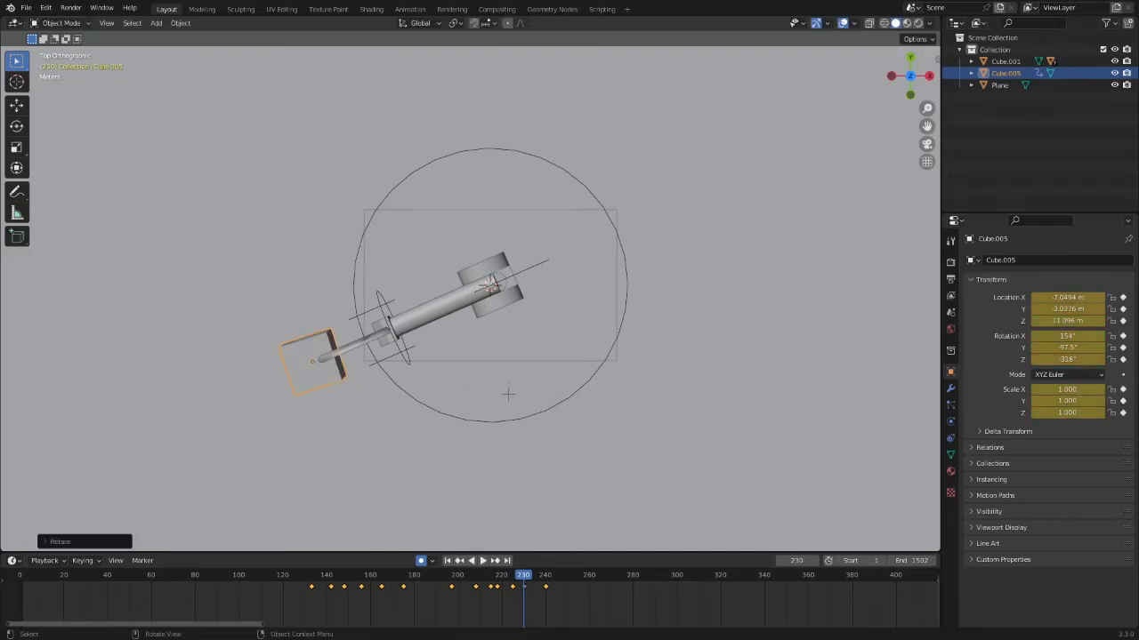
Step: At frame 206, shift the box to about X 5.2 m, Y -5.5 m so it sits in the claw
{"action": "left_click", "coordinate": [469, 576]}
{"action": "key", "text": "space"}
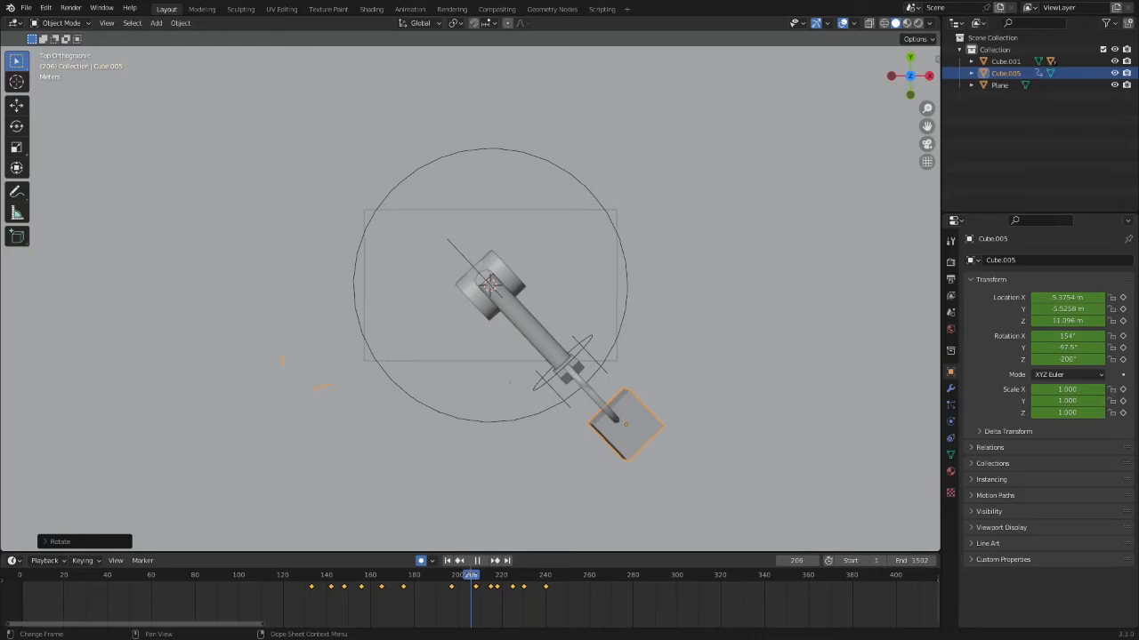
{"action": "key", "text": "space"}
{"action": "key", "text": "g"}
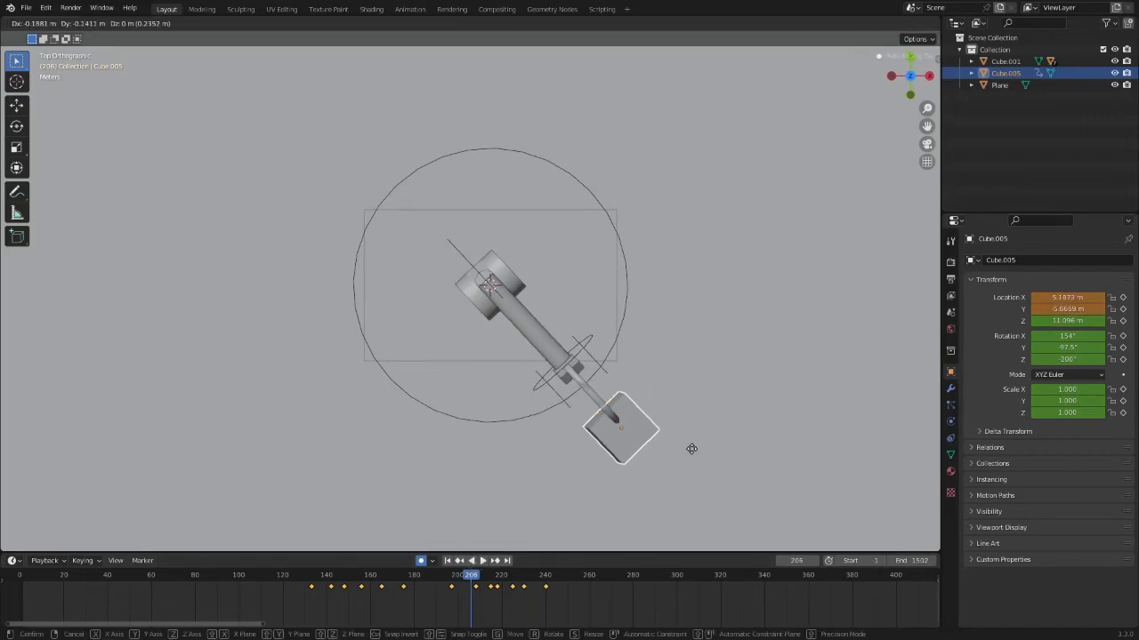
{"action": "left_click", "coordinate": [692, 447]}
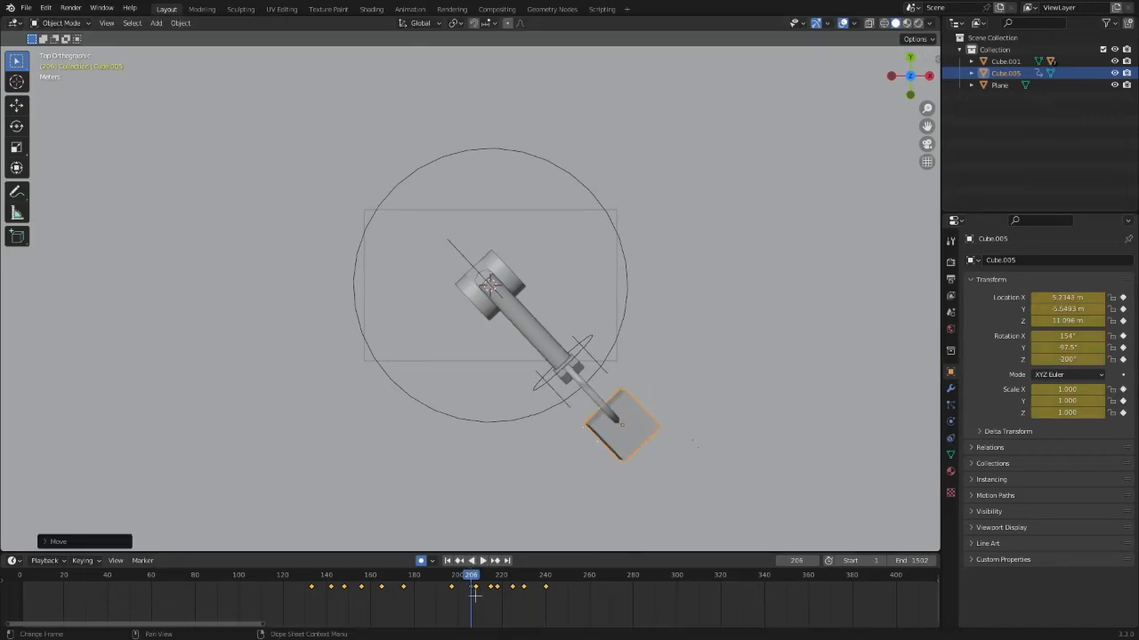
Step: At frame 201, move the box to about X 6.3 m, Y -4.4 m so it sits in the claw
{"action": "key", "text": "Left"}
{"action": "key", "text": "Left"}
{"action": "key", "text": "Left"}
{"action": "key", "text": "Left"}
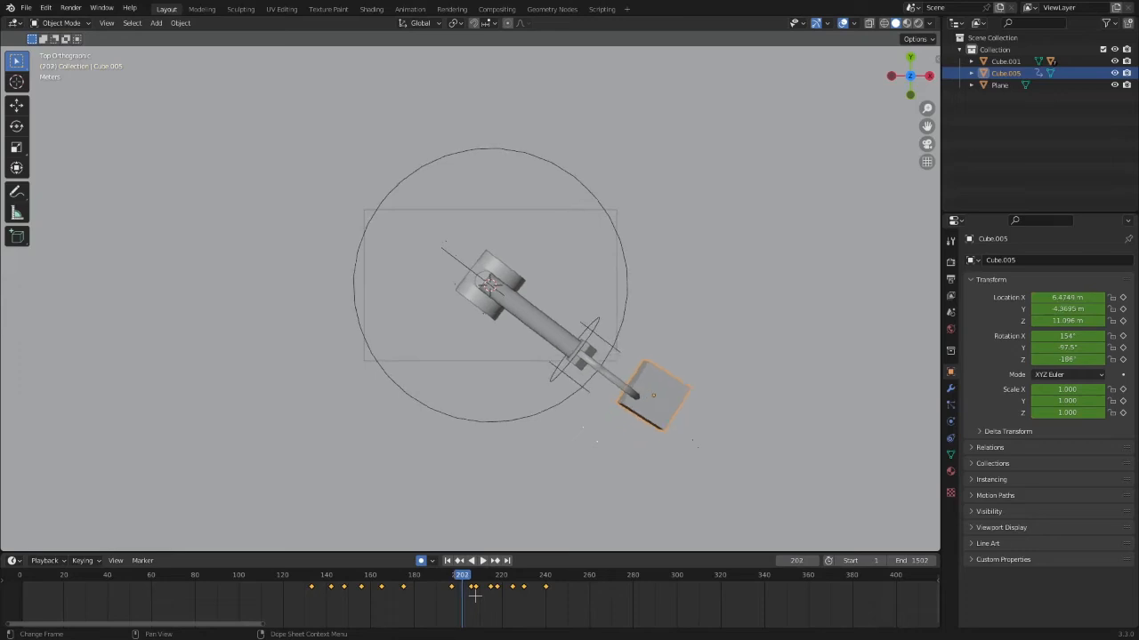
{"action": "key", "text": "g"}
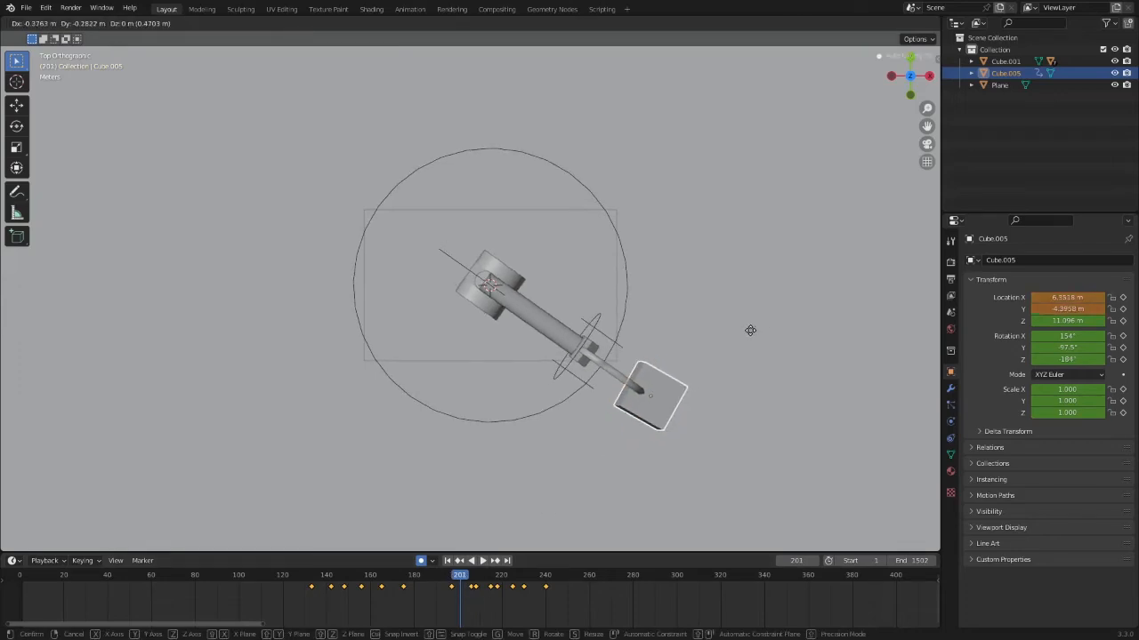
{"action": "left_click", "coordinate": [748, 330]}
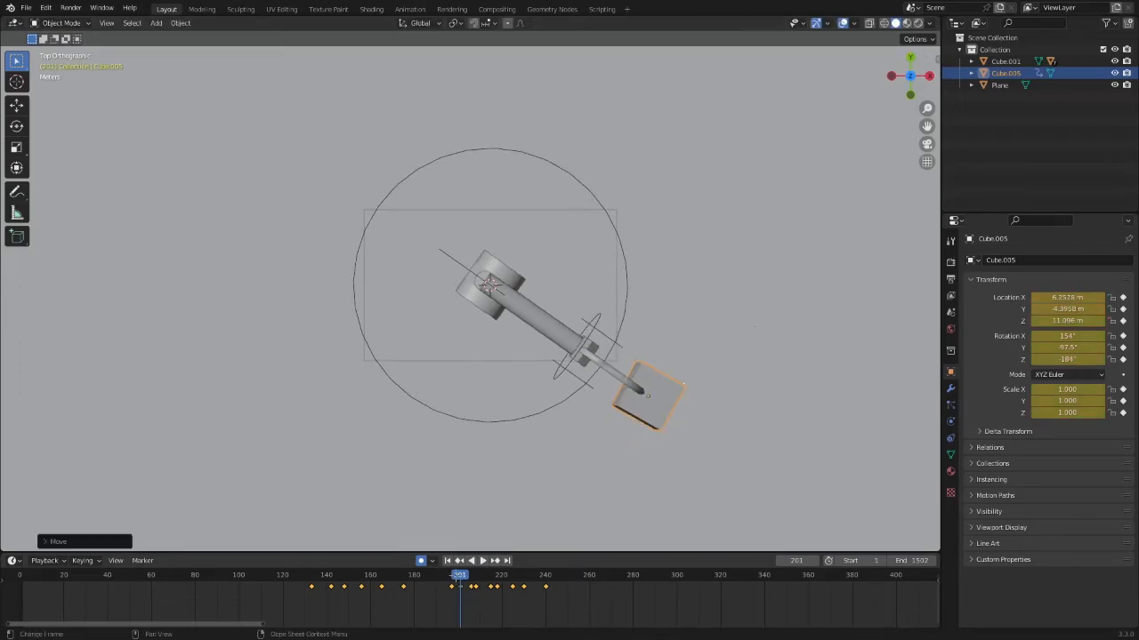
Step: At frame 193, move the box to about X 7.2 m, Y -2.8 m to line it up with the claw
{"action": "key", "text": "shift+ctrl+space"}
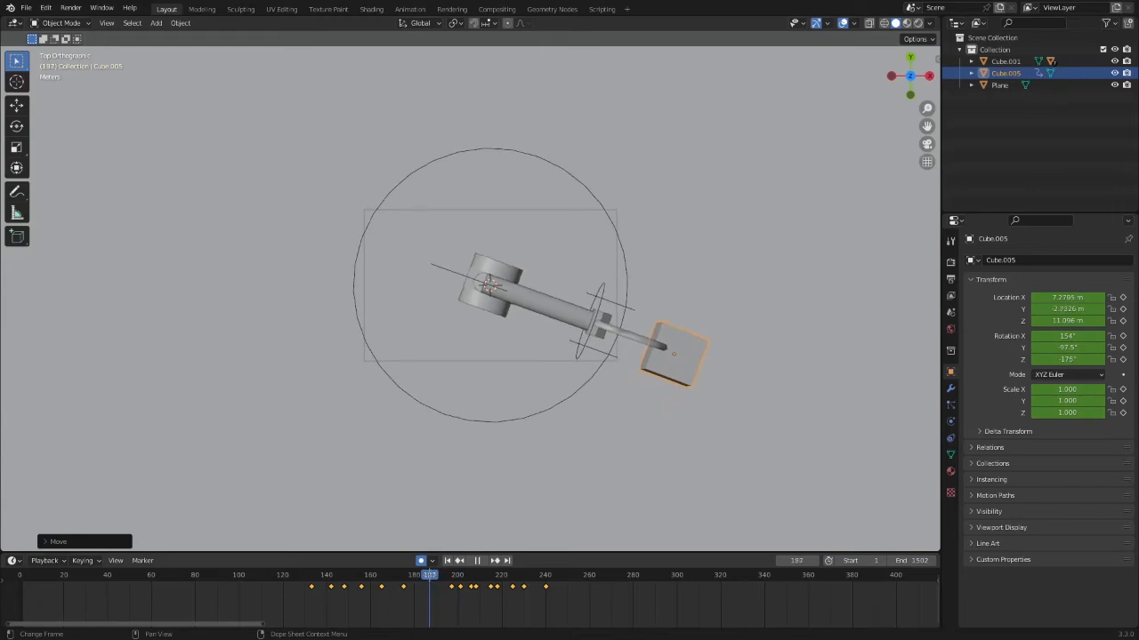
{"action": "key", "text": "space"}
{"action": "key", "text": "g"}
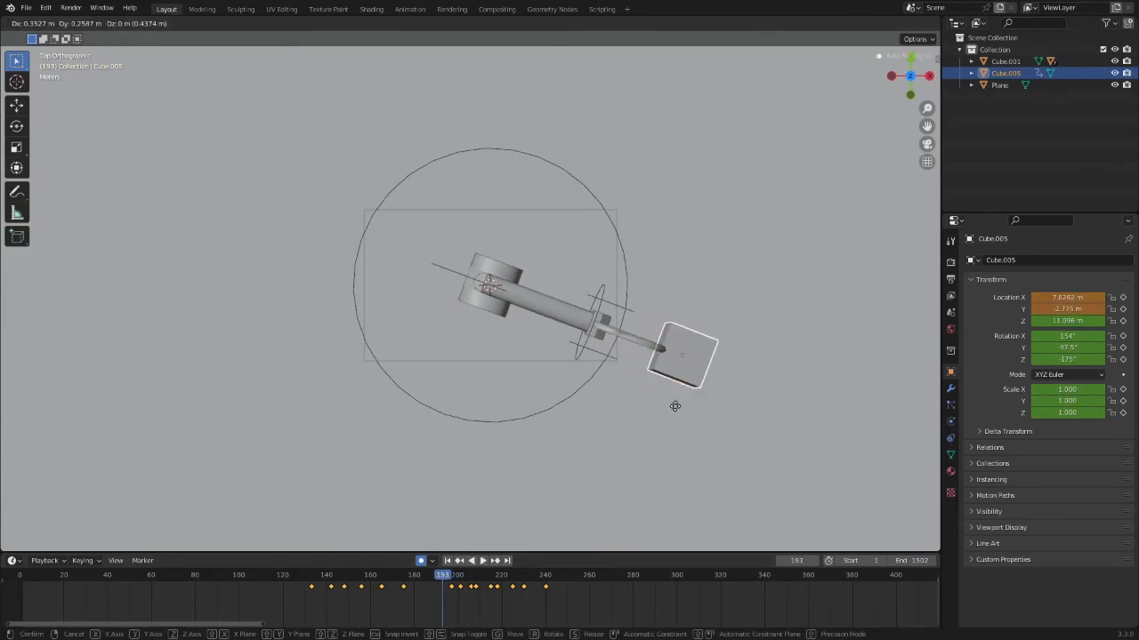
{"action": "left_click", "coordinate": [664, 406]}
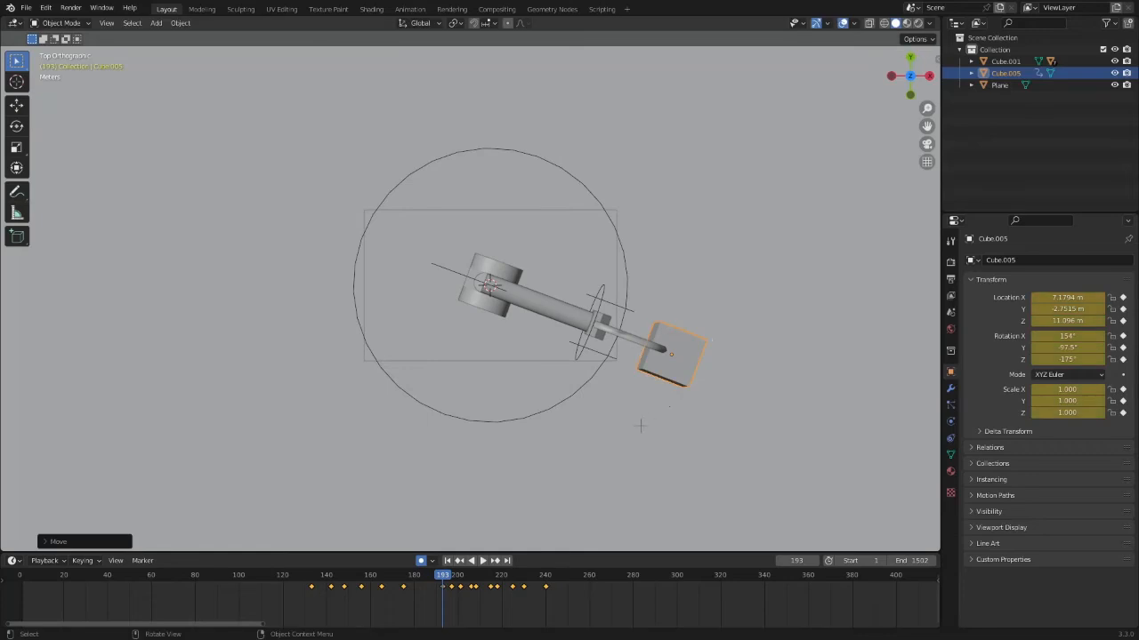
Step: At frame 235, move the box to about X -7.7 m, Y 0.1 m so it stays with the claw
{"action": "key", "text": "shift+ctrl+space"}
{"action": "key", "text": "space"}
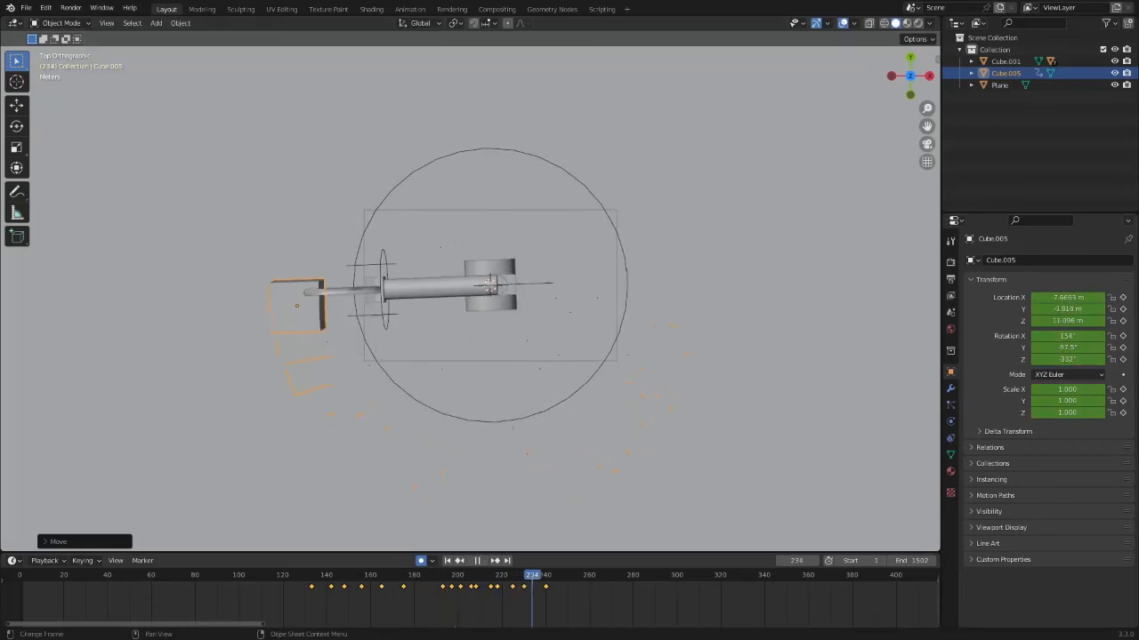
{"action": "key", "text": "space"}
{"action": "key", "text": "g"}
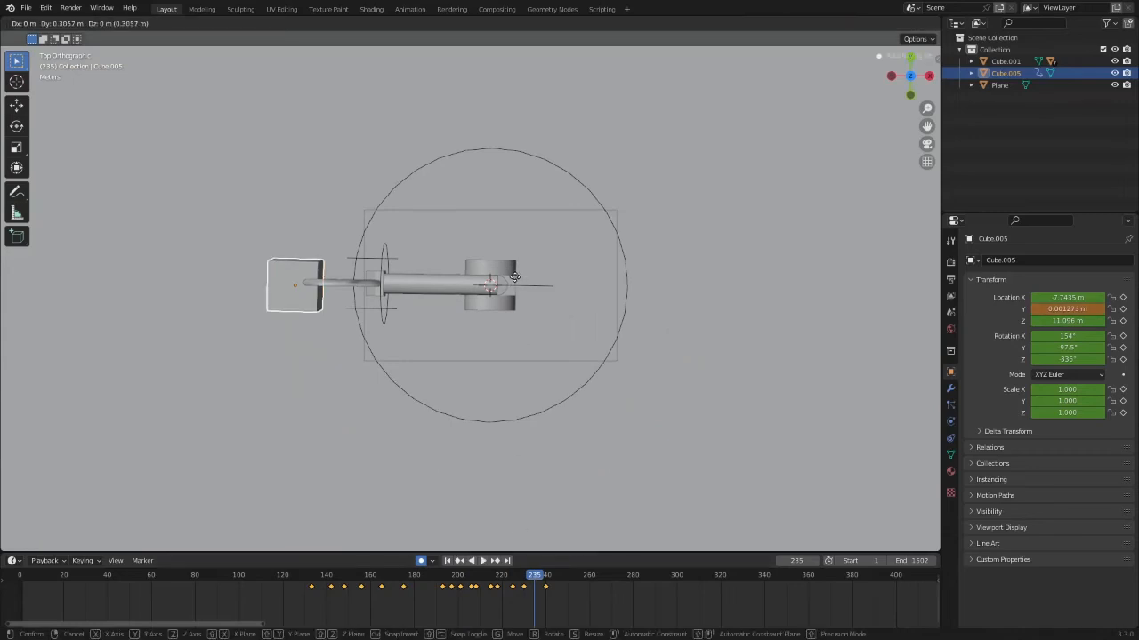
{"action": "left_click", "coordinate": [517, 275]}
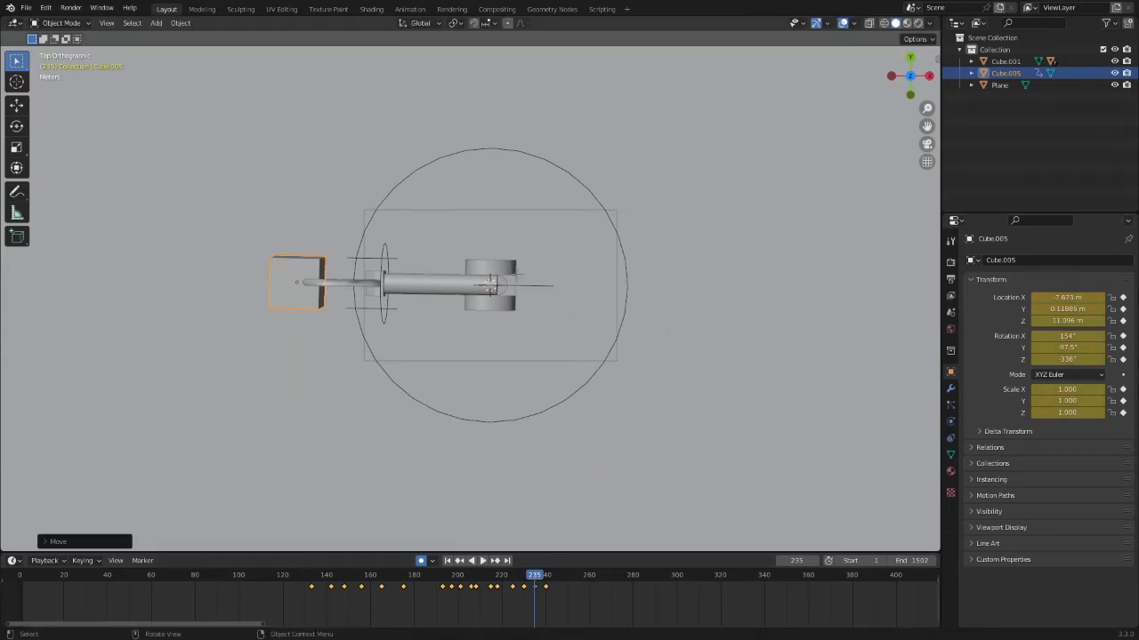
Step: Play the animation from frame 1 in a perspective view with the overlays hidden to review the box's swing
{"action": "key", "text": "space"}
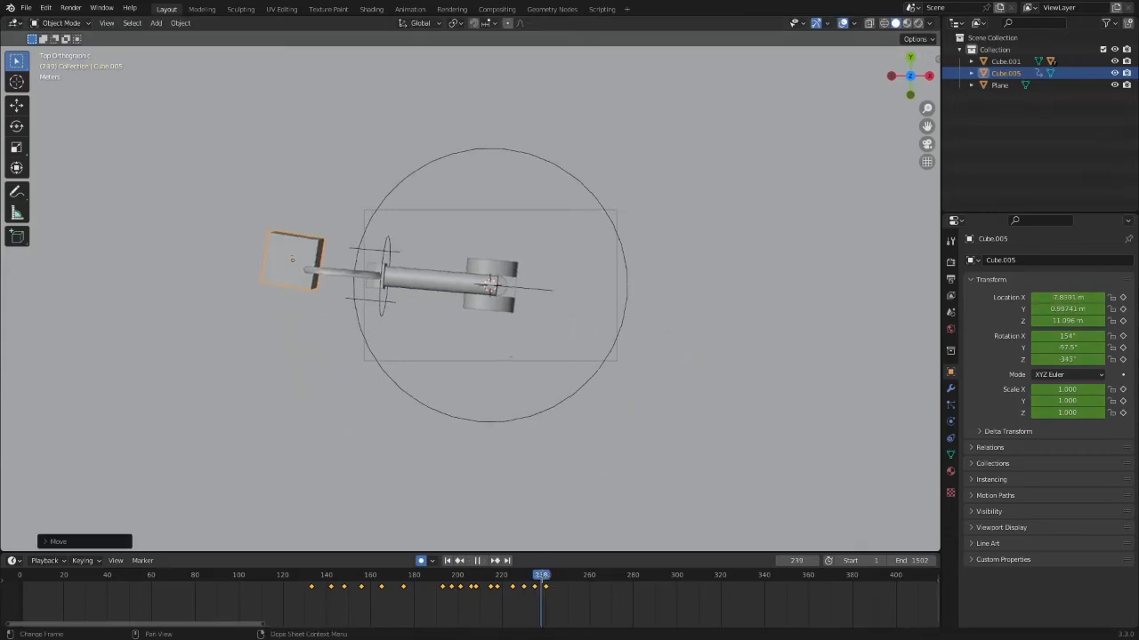
{"action": "key", "text": "space"}
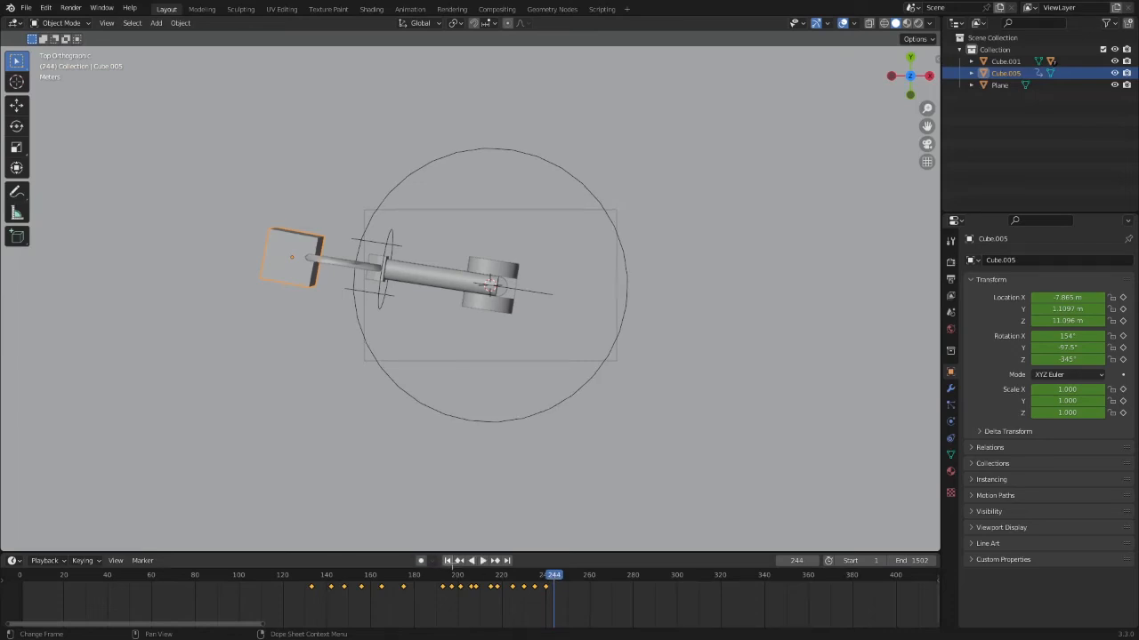
{"action": "left_click", "coordinate": [449, 562]}
{"action": "left_click", "coordinate": [909, 94]}
{"action": "middle_click_drag", "start_coordinate": [833, 166], "coordinate": [808, 198]}
{"action": "scroll", "coordinate": [807, 198], "scroll_direction": "down", "scroll_amount": 3}
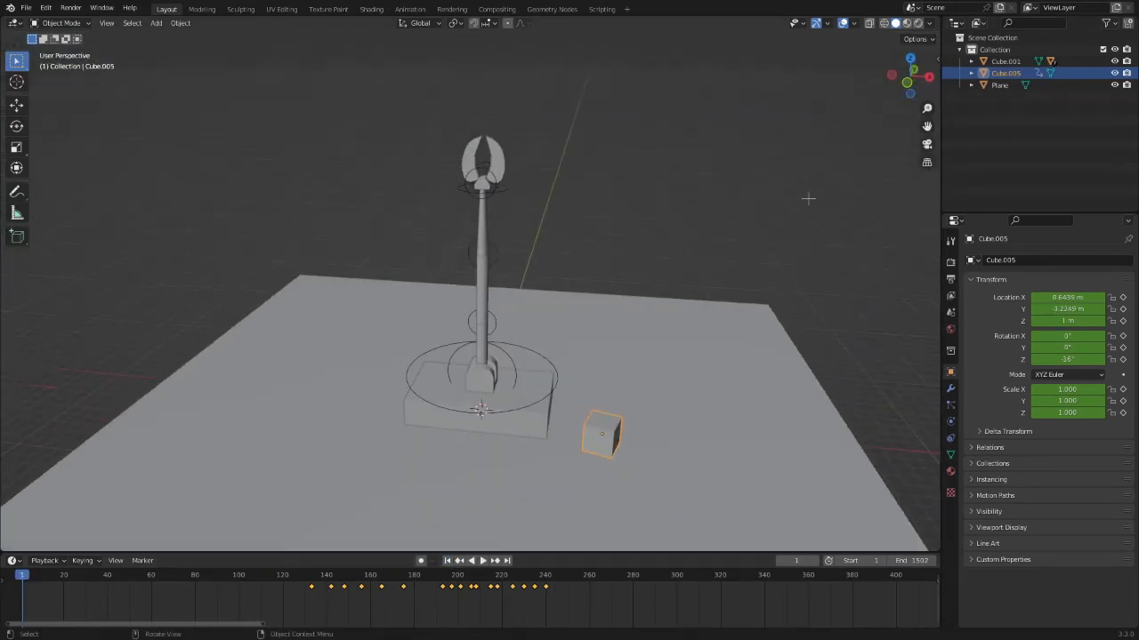
{"action": "key", "text": "space"}
{"action": "left_click", "coordinate": [757, 170]}
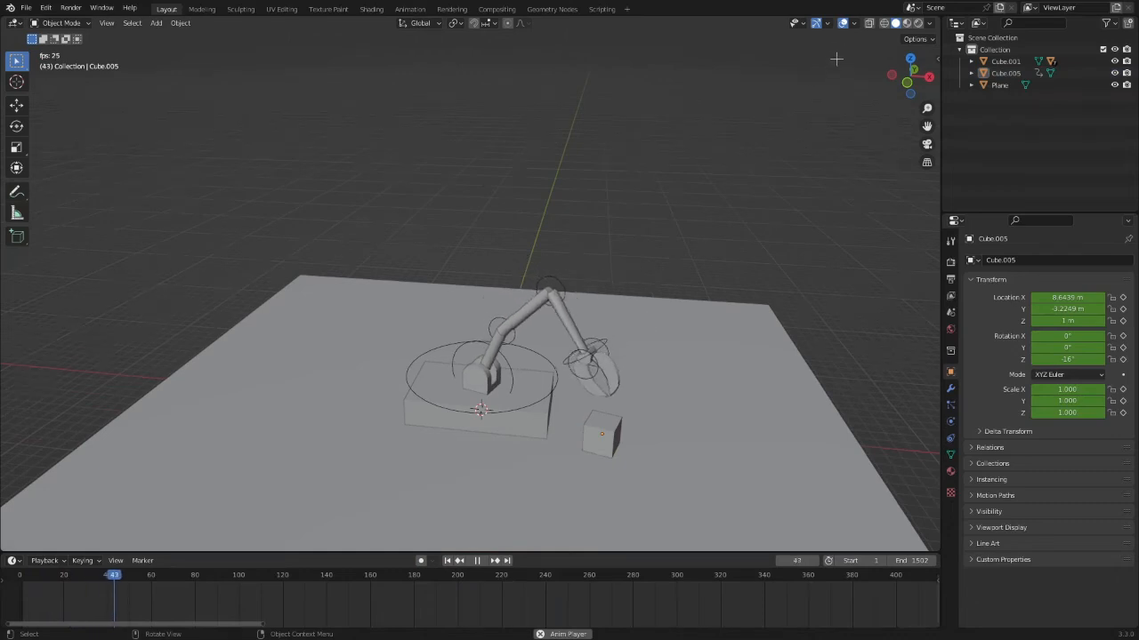
{"action": "left_click", "coordinate": [843, 23]}
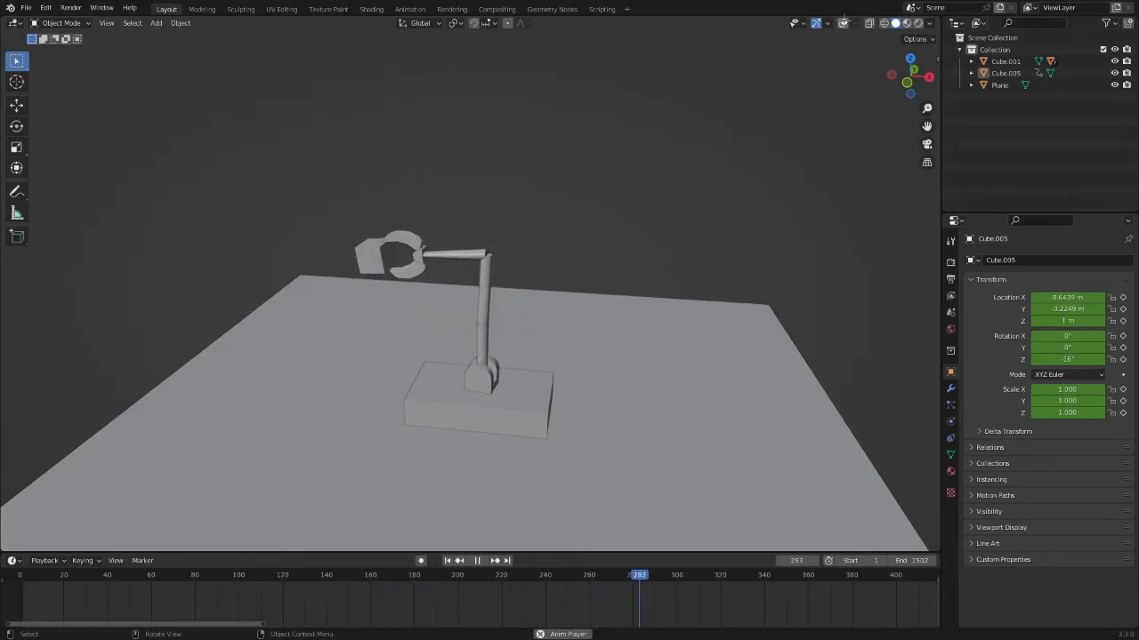
{"action": "key", "text": "space"}
Step: In front view, record the middle arm segment rotating down to about 55° from about frame 254, using auto keying during playback
{"action": "left_click", "coordinate": [907, 82]}
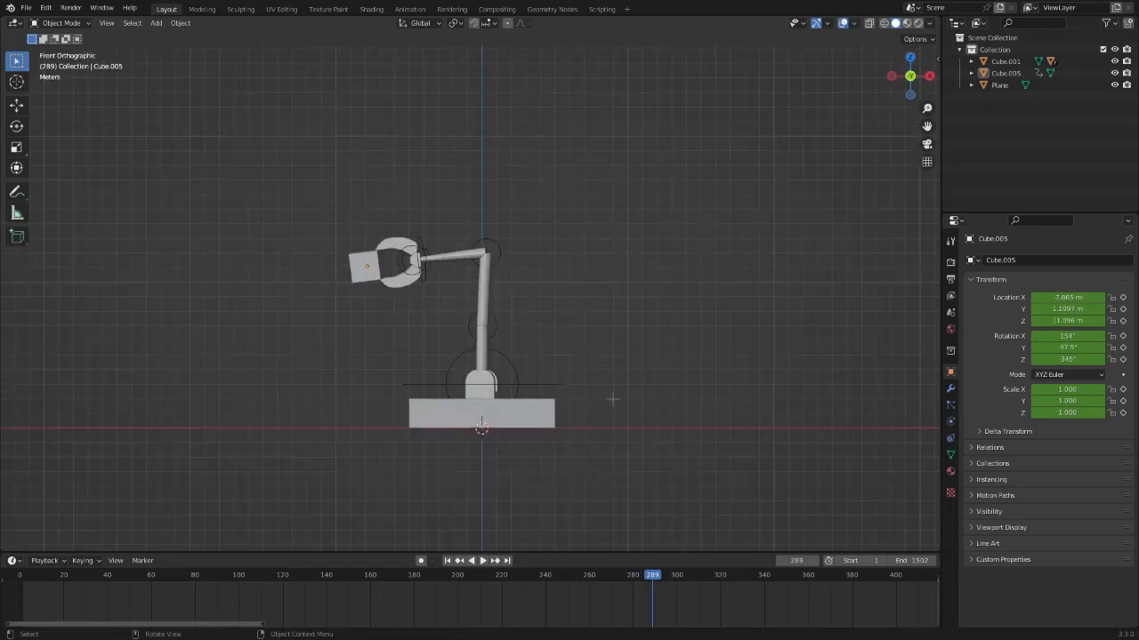
{"action": "scroll", "coordinate": [614, 412], "scroll_direction": "up", "scroll_amount": 3}
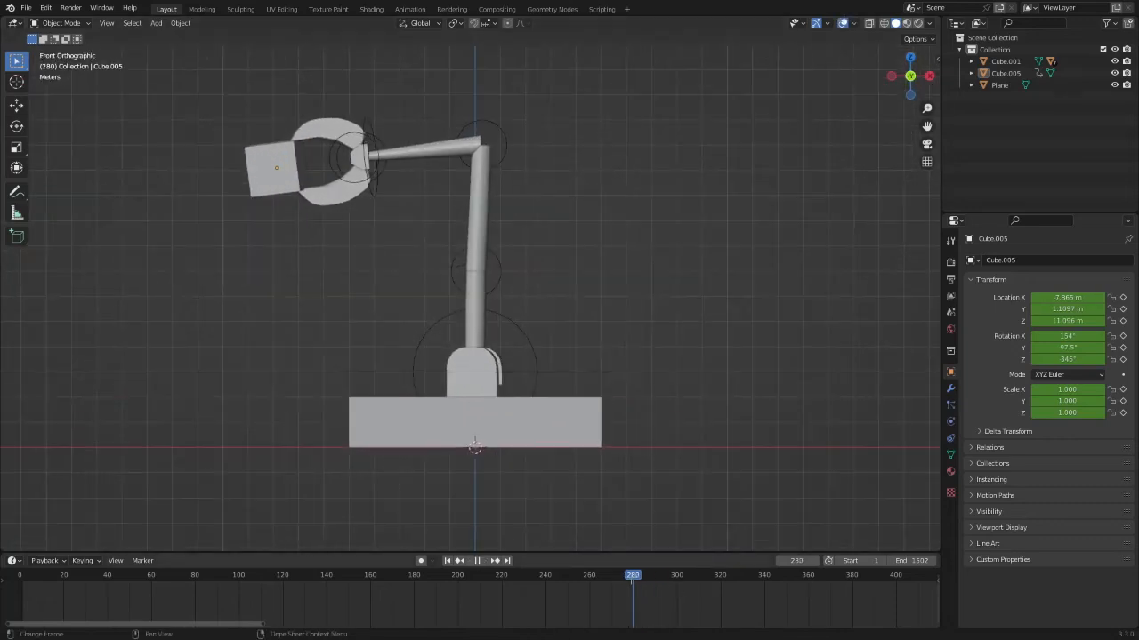
{"action": "left_click", "coordinate": [500, 259]}
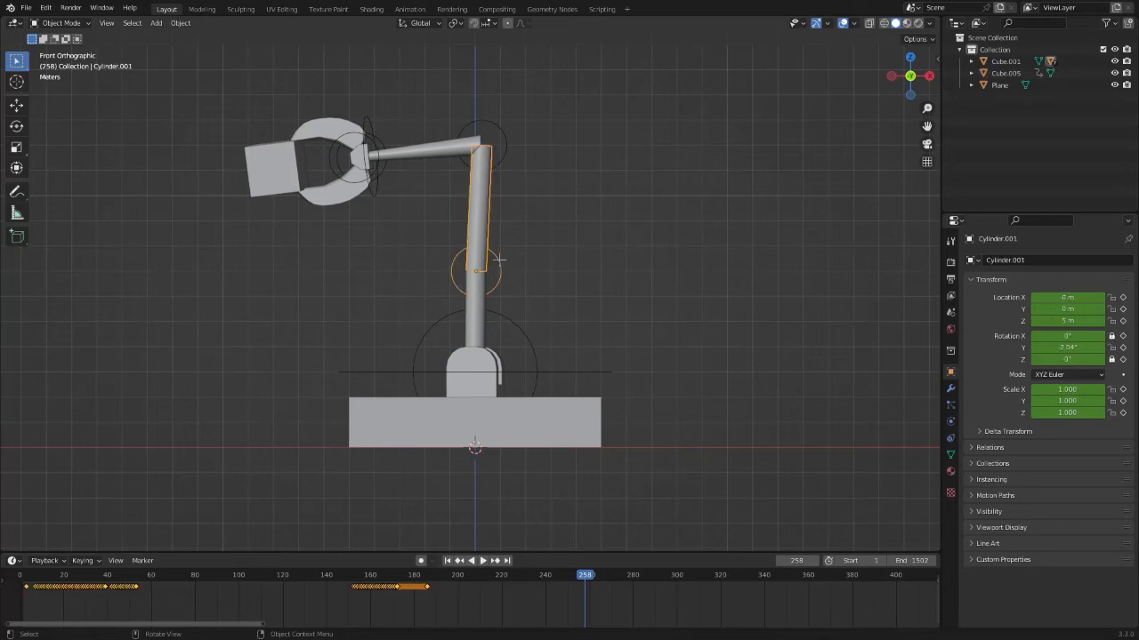
{"action": "mouse_move", "coordinate": [559, 587]}
{"action": "left_mouse_down"}
{"action": "mouse_move", "coordinate": [496, 587]}
{"action": "mouse_move", "coordinate": [549, 587]}
{"action": "left_mouse_up"}
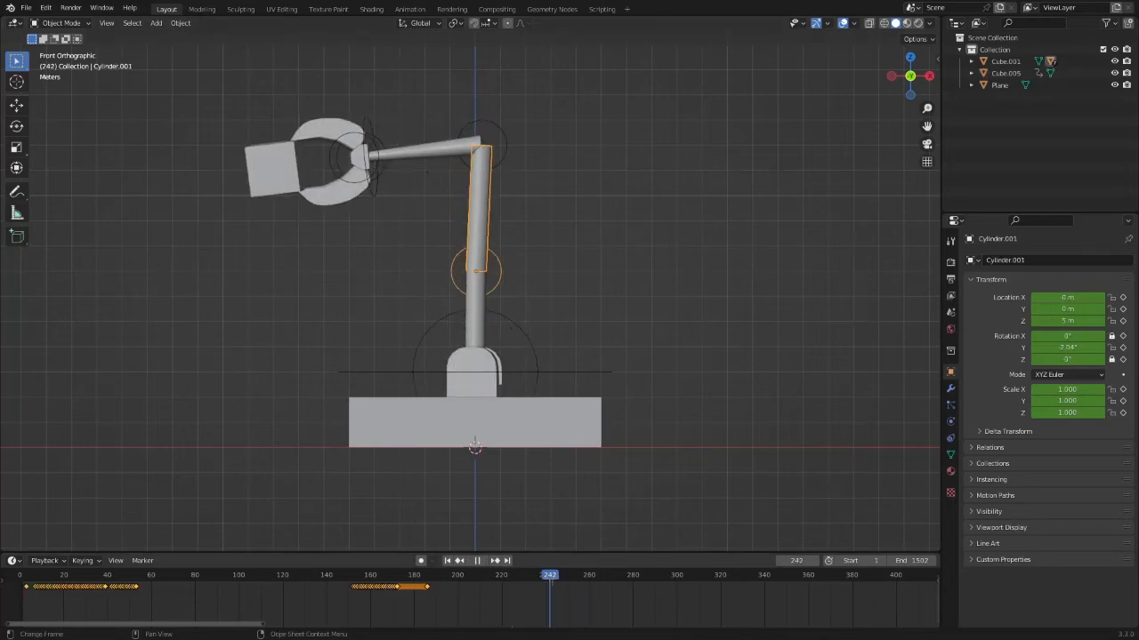
{"action": "key", "text": "space"}
{"action": "key", "text": "r"}
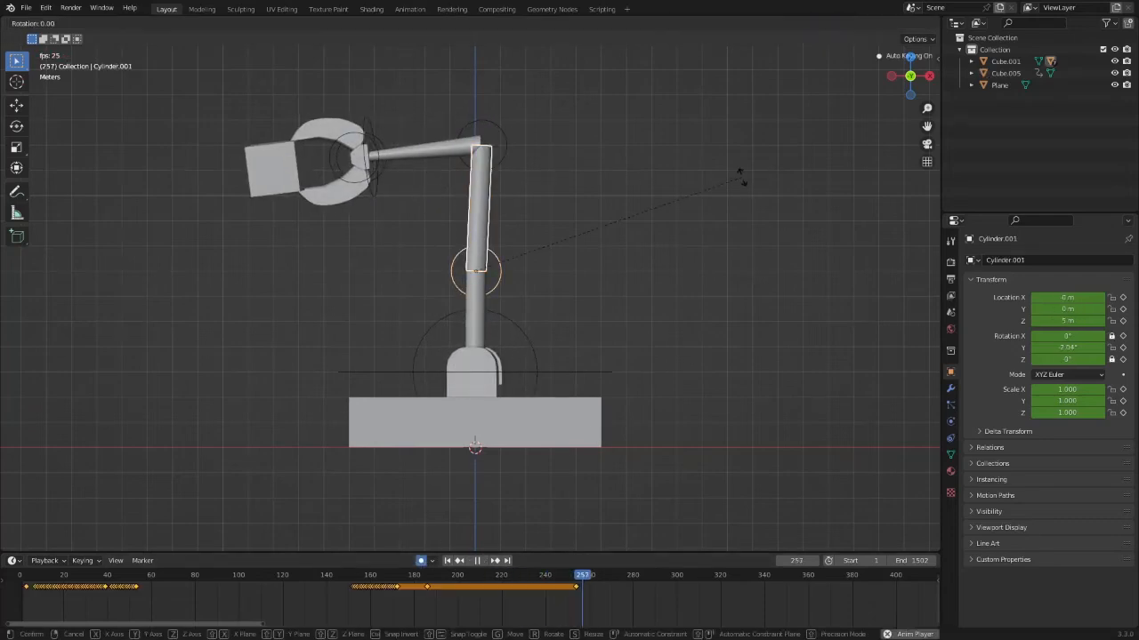
{"action": "left_click", "coordinate": [508, 104]}
{"action": "key", "text": "space"}
{"action": "left_click_drag", "start_coordinate": [701, 575], "coordinate": [584, 587]}
{"action": "key", "text": "space"}
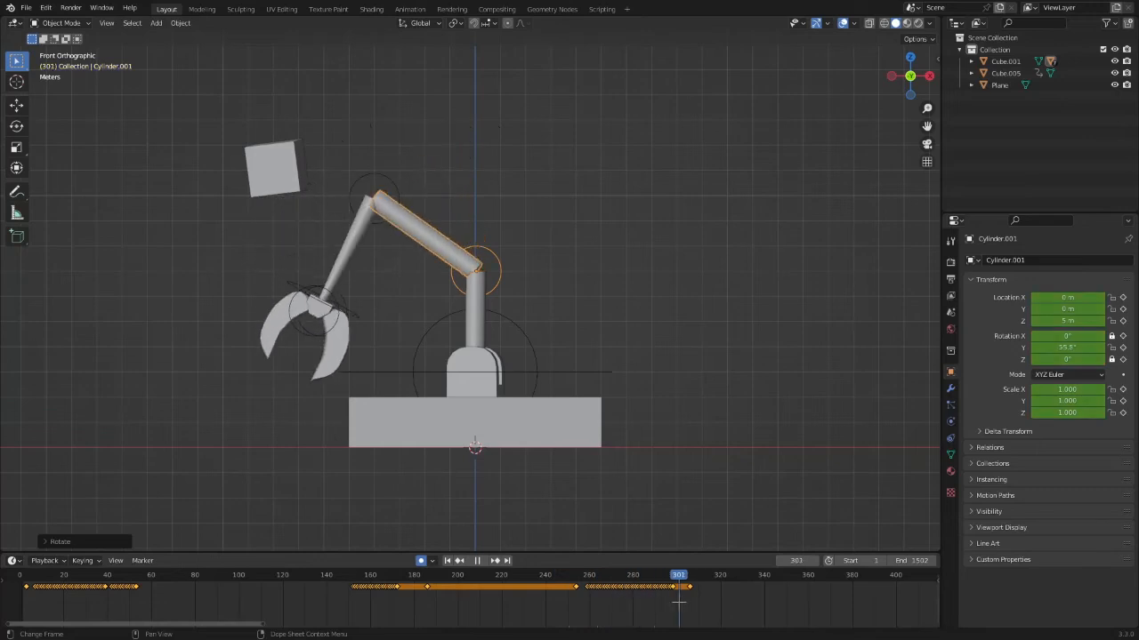
{"action": "key", "text": "space"}
Step: Record the claw jaw nearest the base opening to about 55° after about frame 300, using auto keying during playback
{"action": "left_click", "coordinate": [333, 361]}
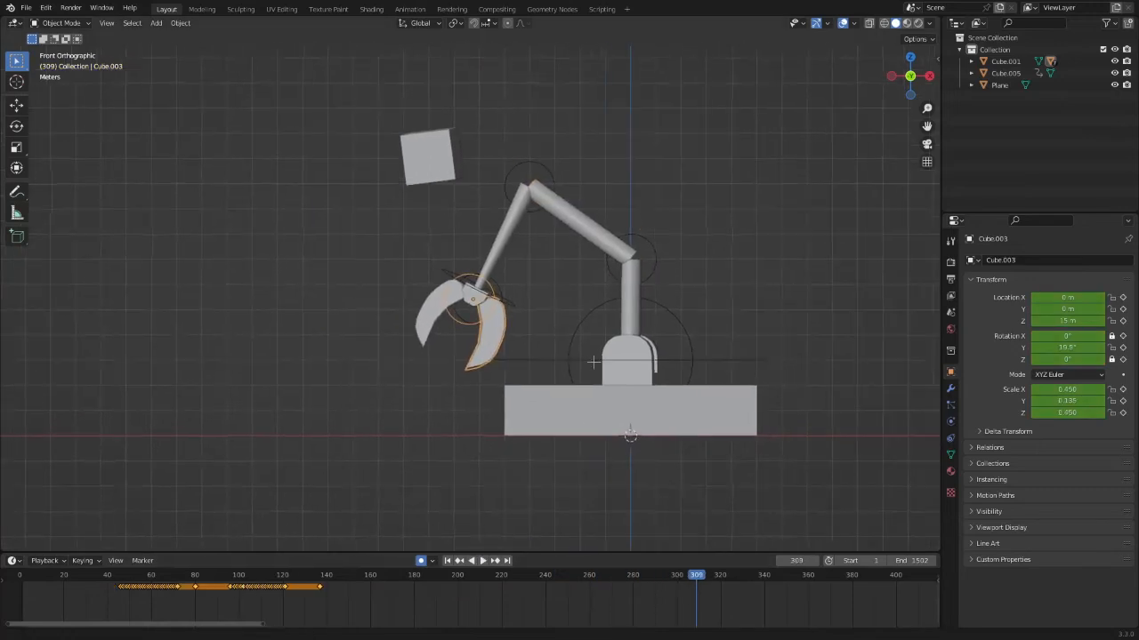
{"action": "key", "text": "KP_Decimal"}
{"action": "key", "text": "space"}
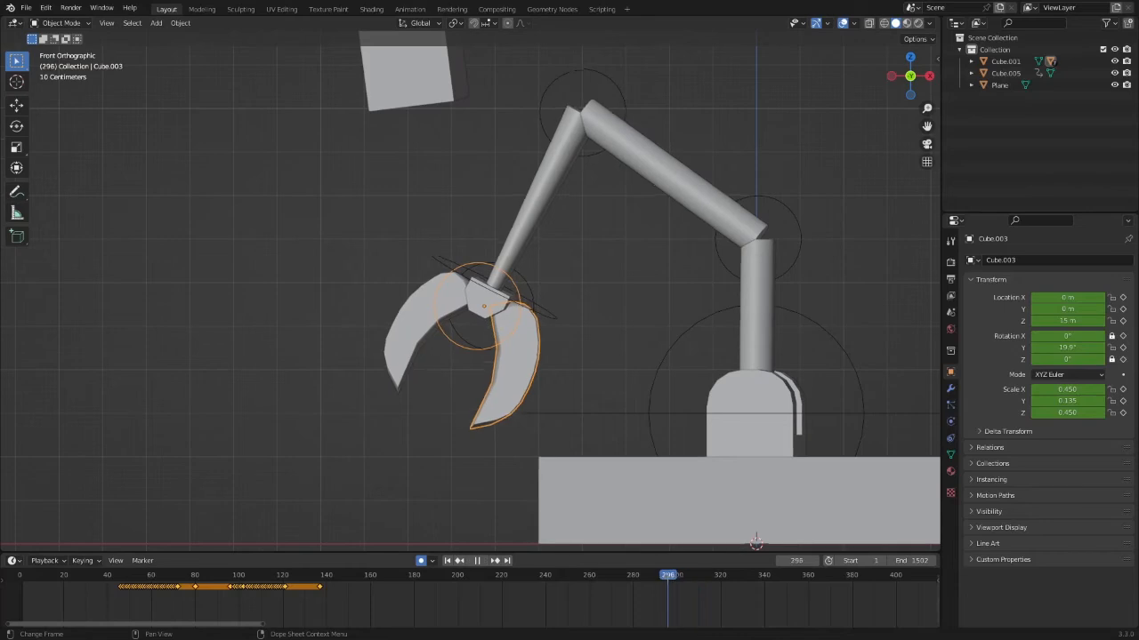
{"action": "key", "text": "r"}
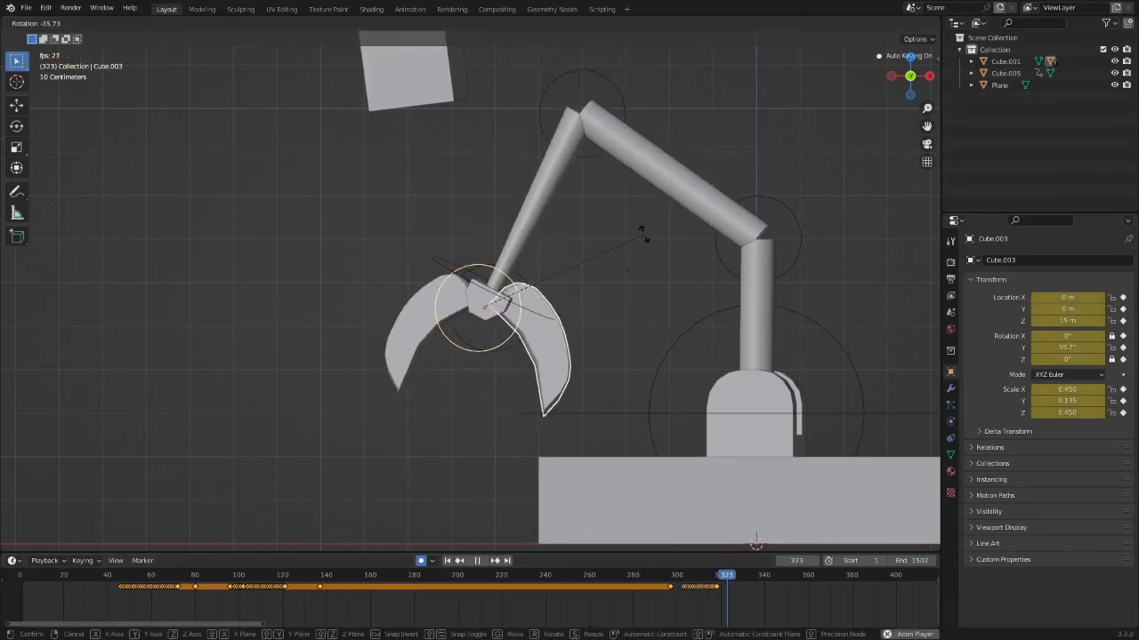
{"action": "left_click", "coordinate": [643, 234]}
Step: Replay from about frame 284 and record the outer claw jaw opening to about -48° with auto keying
{"action": "left_click_drag", "start_coordinate": [744, 575], "coordinate": [631, 576]}
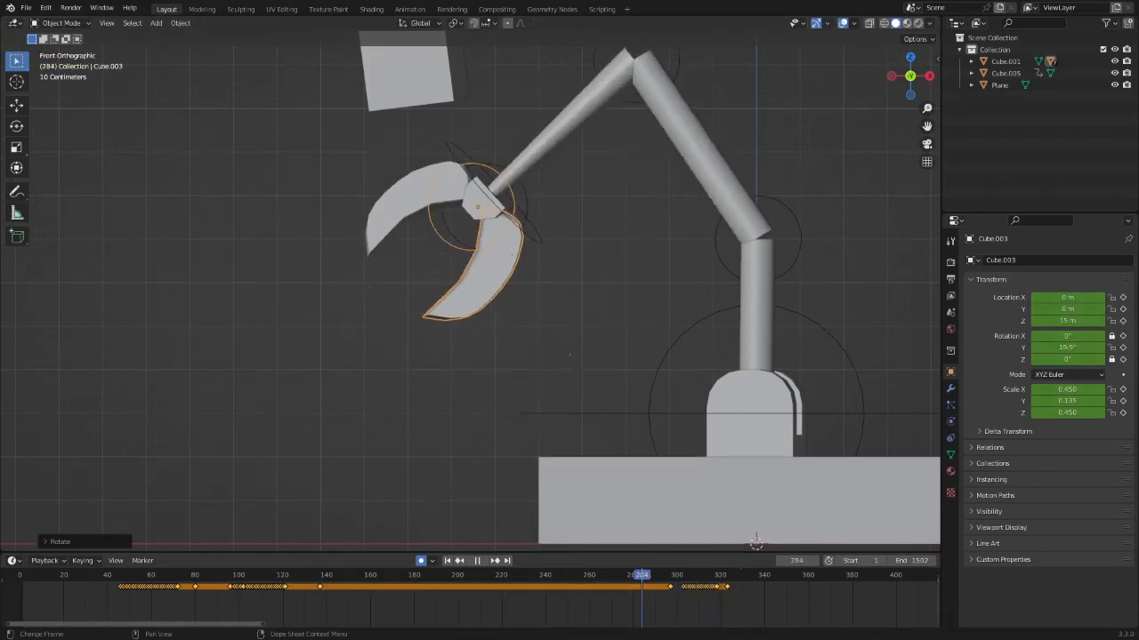
{"action": "left_click", "coordinate": [395, 218]}
{"action": "key", "text": "space"}
{"action": "key", "text": "r"}
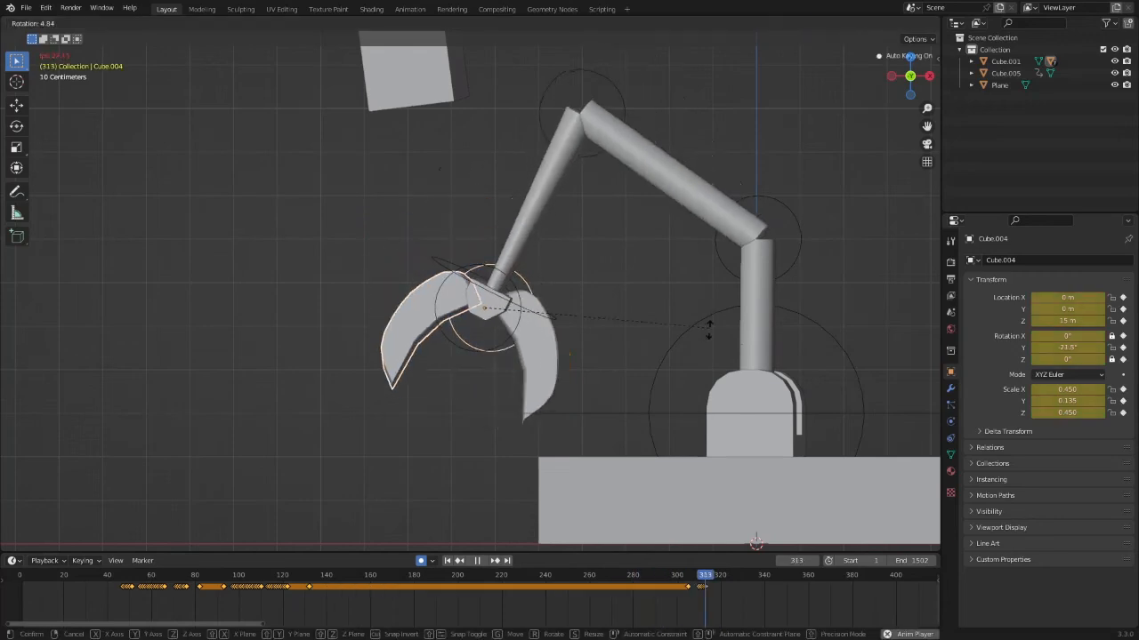
{"action": "left_click", "coordinate": [637, 481]}
{"action": "key", "text": "space"}
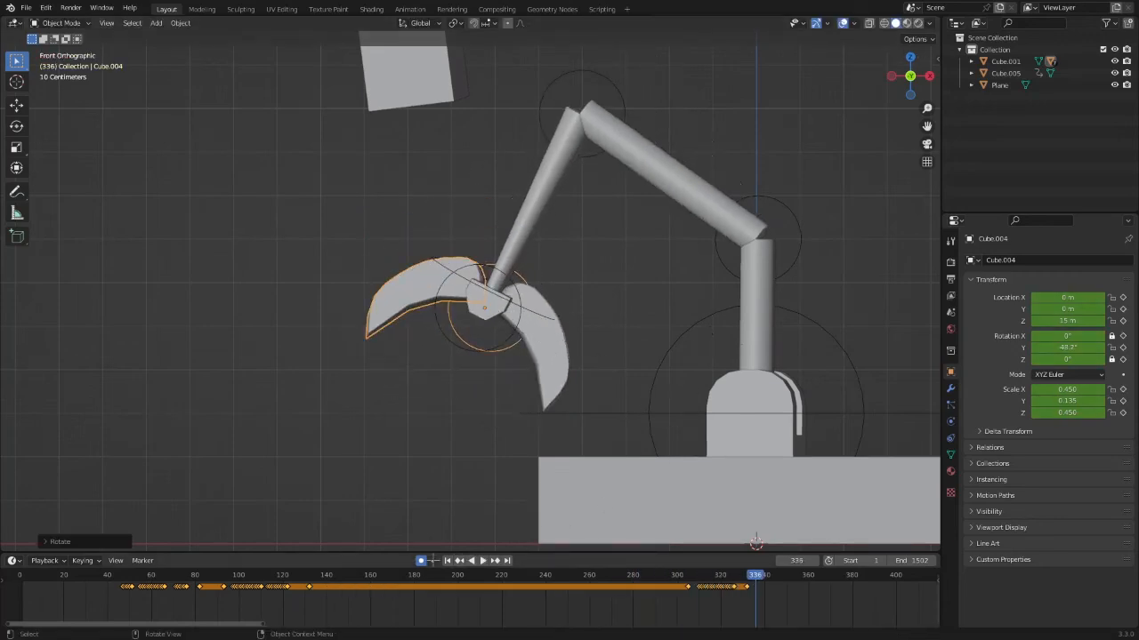
Step: Try to shift the outer claw jaw's keyframes earlier in time
{"action": "left_click", "coordinate": [731, 578]}
{"action": "key", "text": "g"}
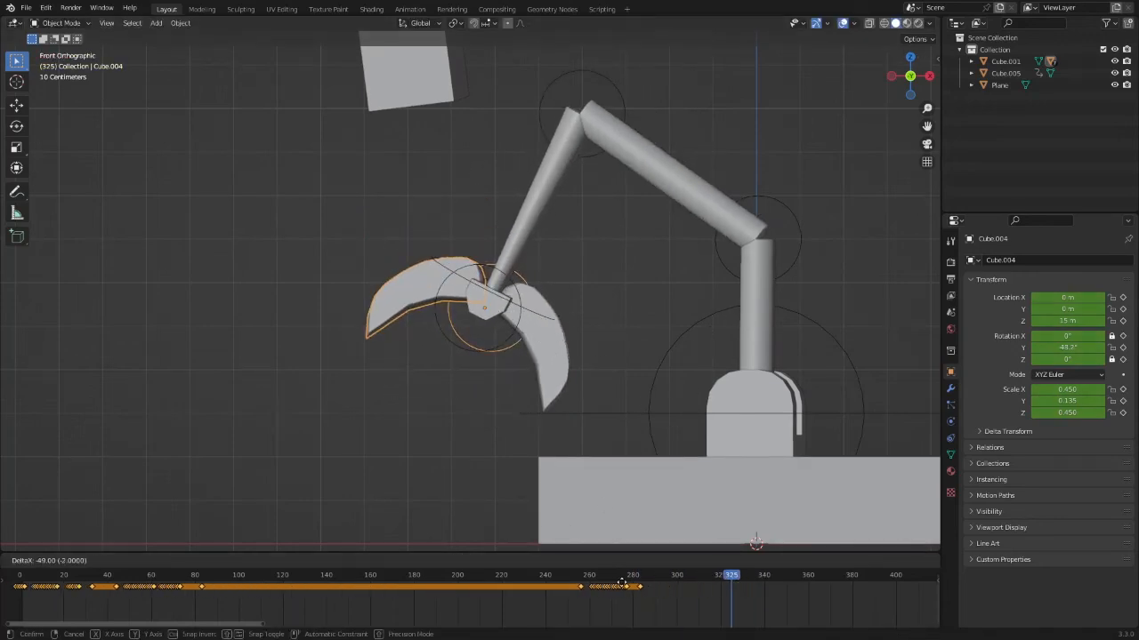
{"action": "left_click", "coordinate": [711, 586]}
{"action": "key", "text": "ctrl+z"}
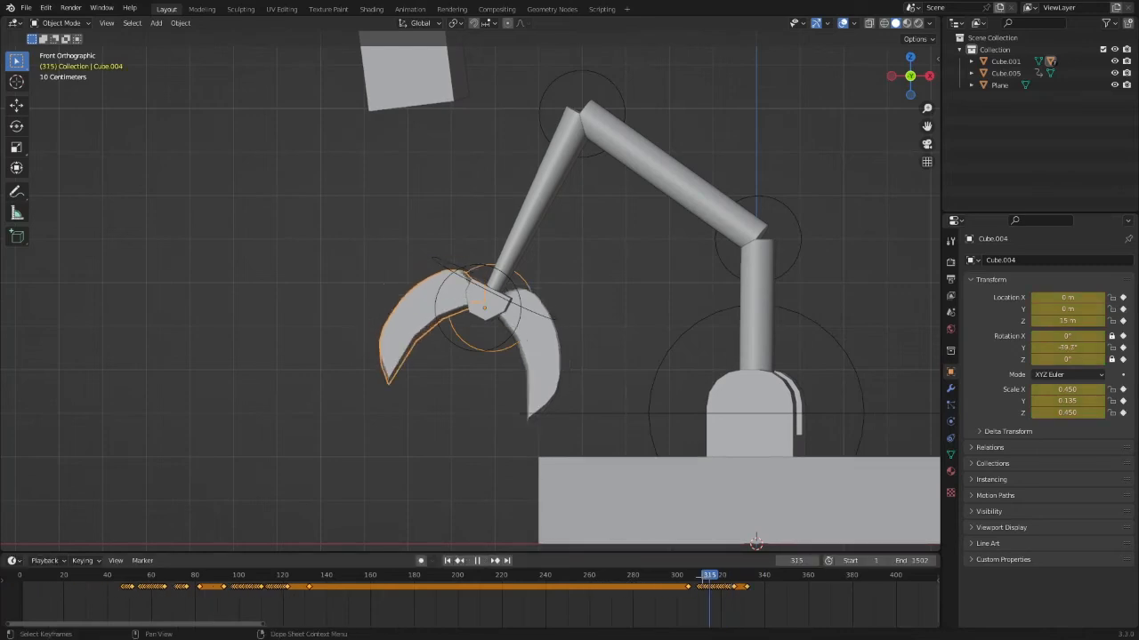
Step: Play and scrub through the arm's lowering and the claw's opening, going back to about frame 251
{"action": "key", "text": "space"}
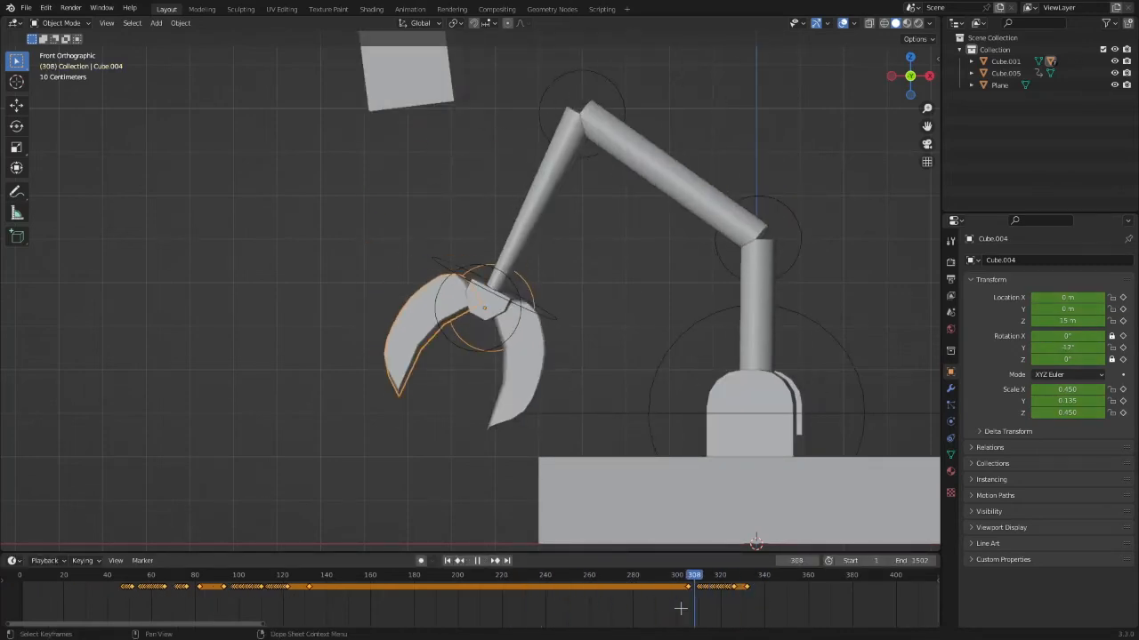
{"action": "left_click_drag", "start_coordinate": [703, 608], "coordinate": [566, 599]}
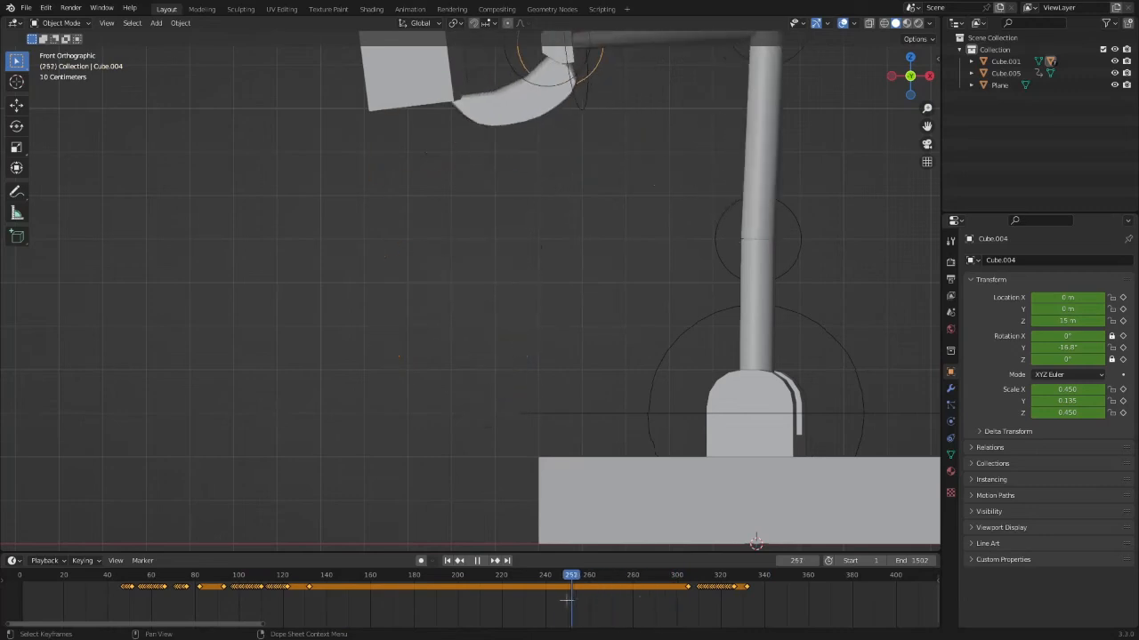
{"action": "key", "text": "space"}
Step: At frame 256, keyframe the box at its held position in the claw, just before the arm lowers
{"action": "scroll", "coordinate": [525, 418], "scroll_direction": "down", "scroll_amount": 3}
{"action": "left_click", "coordinate": [427, 169]}
{"action": "middle_click_drag", "start_coordinate": [541, 261], "coordinate": [524, 356], "text": "shift"}
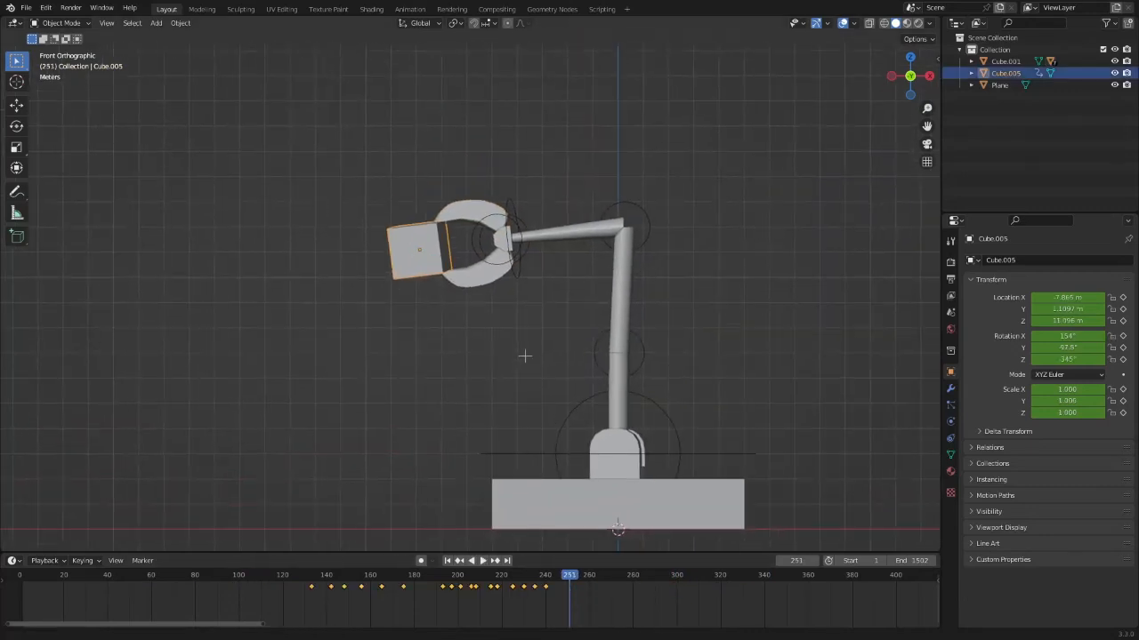
{"action": "scroll", "coordinate": [525, 359], "scroll_direction": "up", "scroll_amount": 3}
{"action": "scroll", "coordinate": [569, 417], "scroll_direction": "down", "scroll_amount": 1}
{"action": "left_click", "coordinate": [595, 584]}
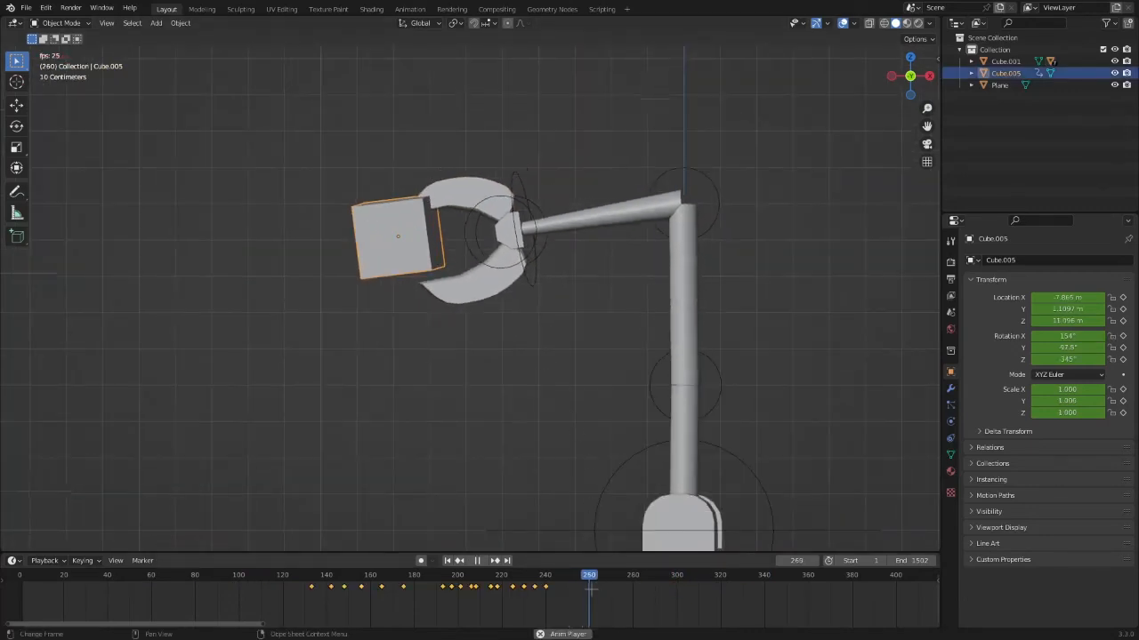
{"action": "key", "text": "Left"}
{"action": "key", "text": "Left"}
{"action": "key", "text": "Left"}
{"action": "key", "text": "Left"}
{"action": "key", "text": "Left"}
{"action": "key", "text": "Left"}
{"action": "key", "text": "Left"}
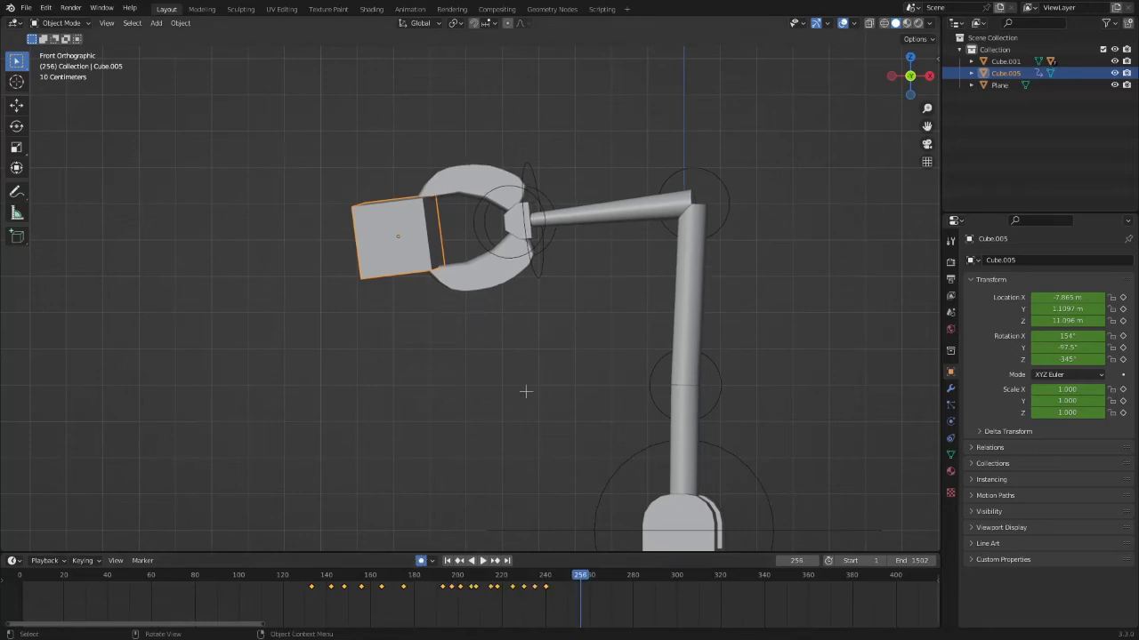
{"action": "key", "text": "g"}
{"action": "left_click", "coordinate": [527, 288]}
Step: At frame 266, keyframe the box inside the lowering claw at about X -8.04 m, Z 9.81 m, tilted to about -104° in Y
{"action": "key", "text": "Right"}
{"action": "key", "text": "Right"}
{"action": "key", "text": "Right"}
{"action": "key", "text": "Right"}
{"action": "key", "text": "Right"}
{"action": "key", "text": "Right"}
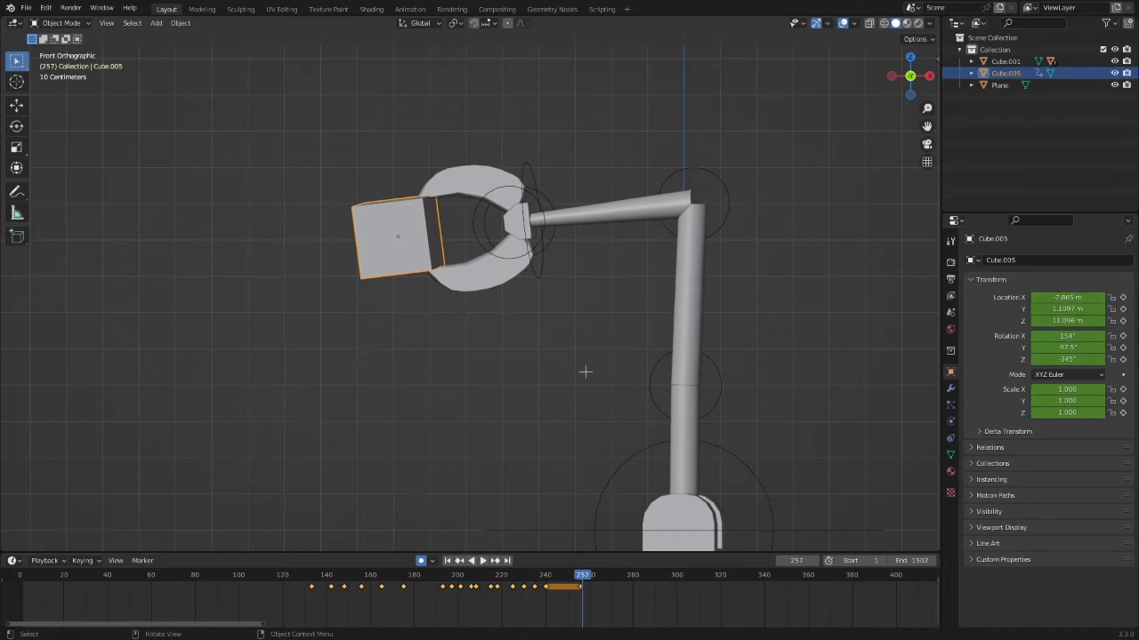
{"action": "key", "text": "Right"}
{"action": "key", "text": "Right"}
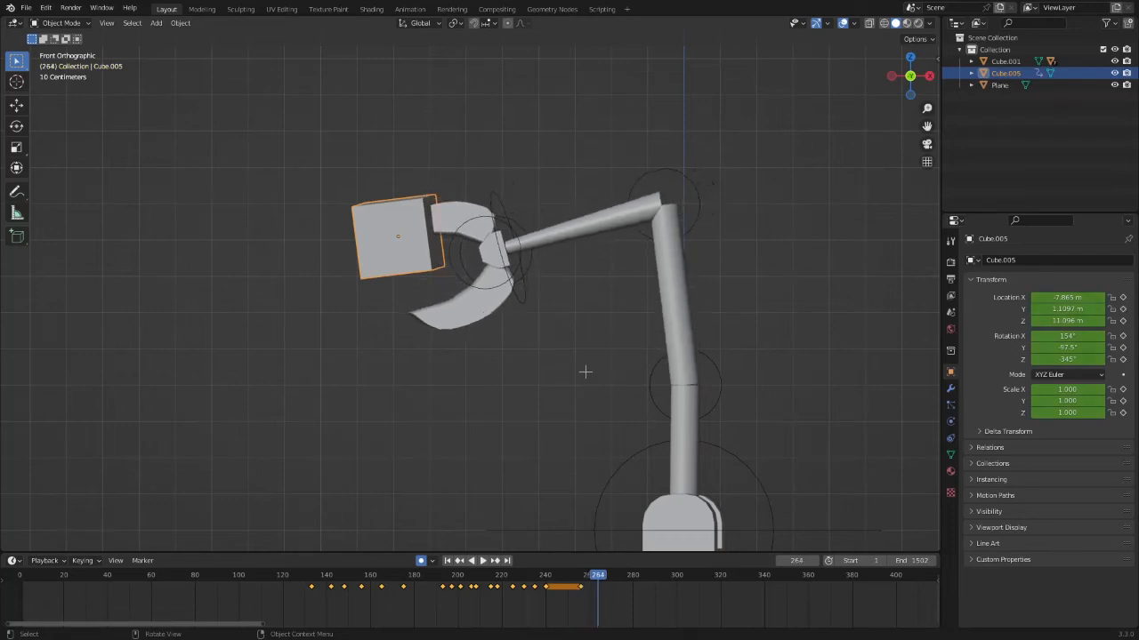
{"action": "key", "text": "Right"}
{"action": "key", "text": "g"}
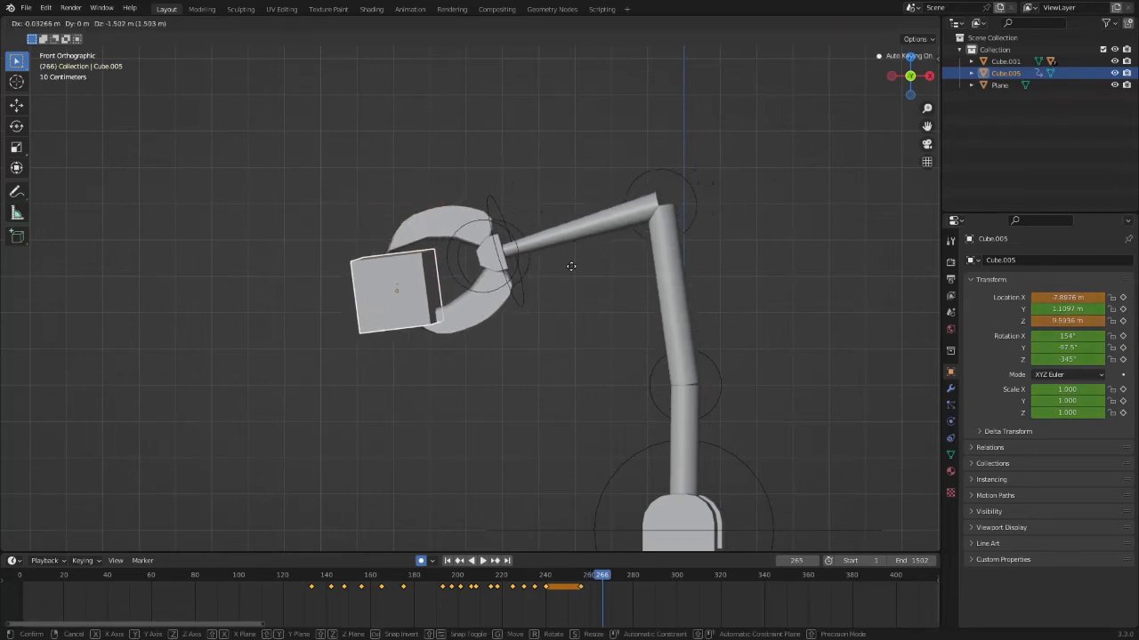
{"action": "left_click", "coordinate": [563, 254]}
{"action": "key", "text": "r"}
{"action": "left_click", "coordinate": [557, 239]}
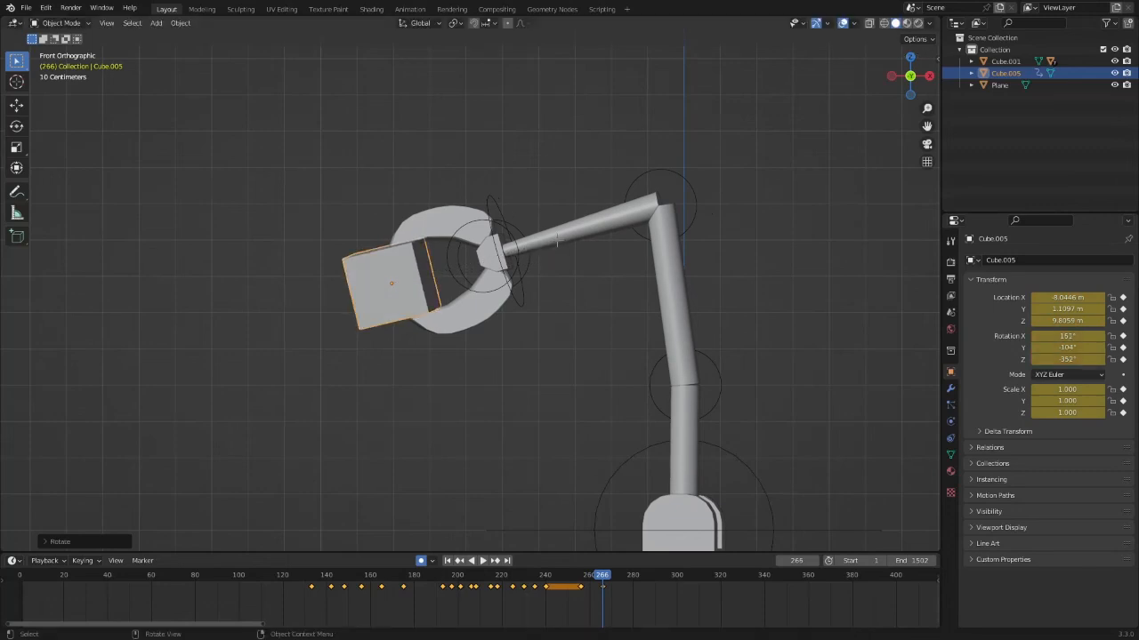
Step: At frame 273, keyframe the box in the claw at about X -8.19 m, Z 8.94 m, rotated to about -107° in Y
{"action": "key", "text": "Right"}
{"action": "key", "text": "Right"}
{"action": "key", "text": "Right"}
{"action": "key", "text": "Right"}
{"action": "key", "text": "Right"}
{"action": "key", "text": "Right"}
{"action": "key", "text": "Right"}
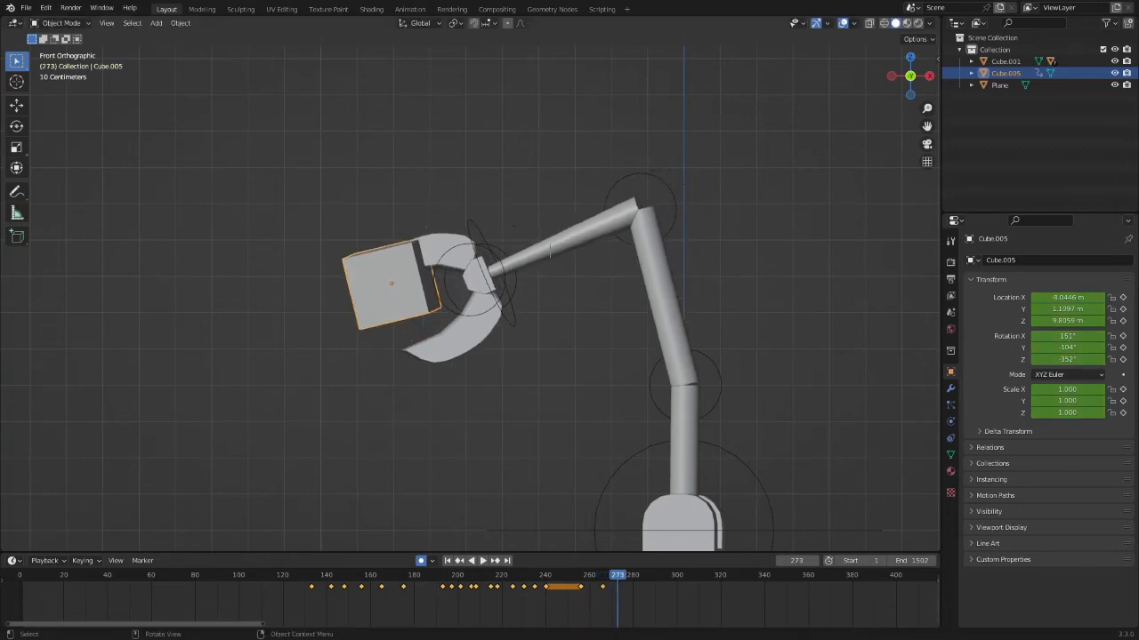
{"action": "key", "text": "g"}
{"action": "left_click", "coordinate": [538, 284]}
{"action": "key", "text": "r"}
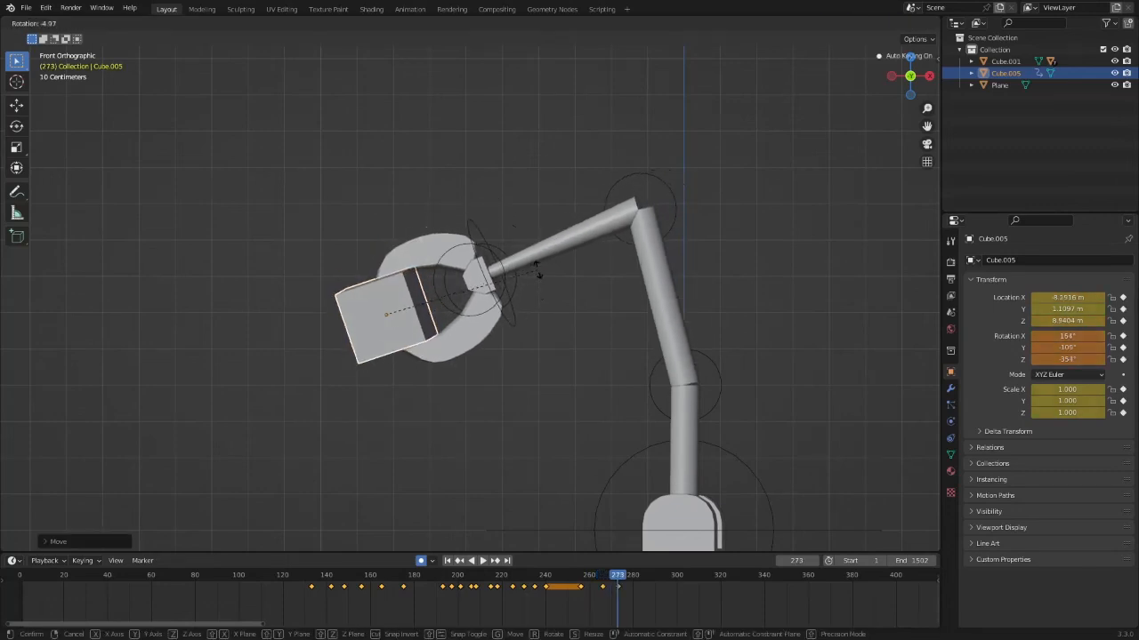
{"action": "left_click", "coordinate": [543, 273]}
{"action": "key", "text": "r"}
{"action": "key", "text": "r"}
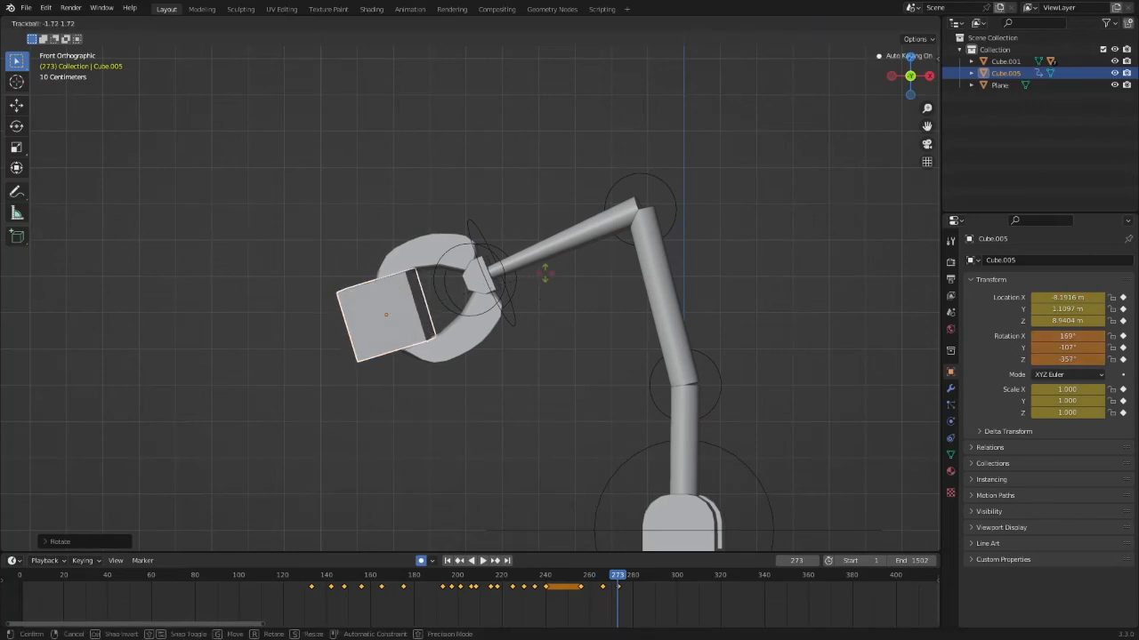
{"action": "left_click", "coordinate": [544, 272]}
Step: At frame 284, keyframe the box between the claw jaws at about X -8.35 m, Z 5.76 m, rotated to about -135° in Y
{"action": "key", "text": "space"}
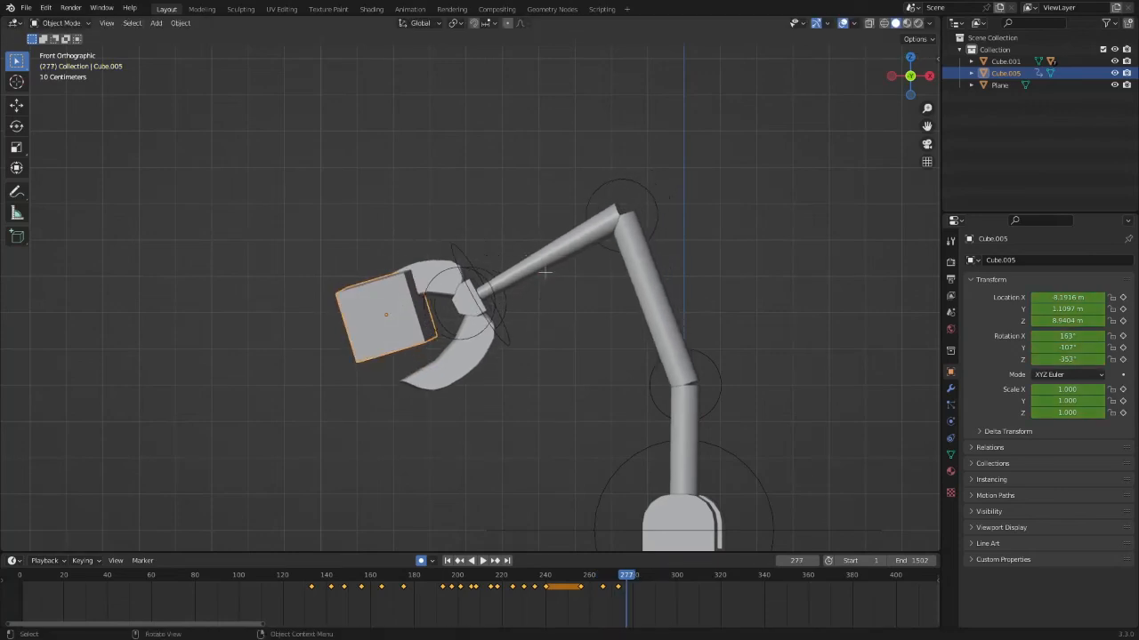
{"action": "middle_click_drag", "start_coordinate": [507, 254], "coordinate": [516, 162], "text": "shift"}
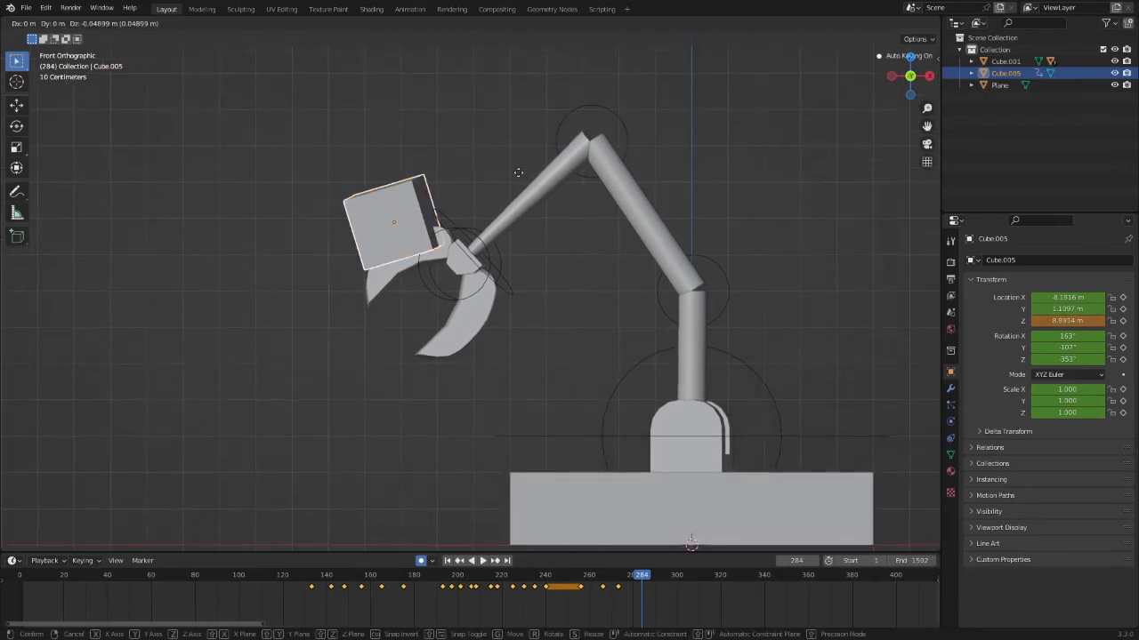
{"action": "key", "text": "g"}
{"action": "left_click", "coordinate": [516, 271]}
{"action": "key", "text": "r"}
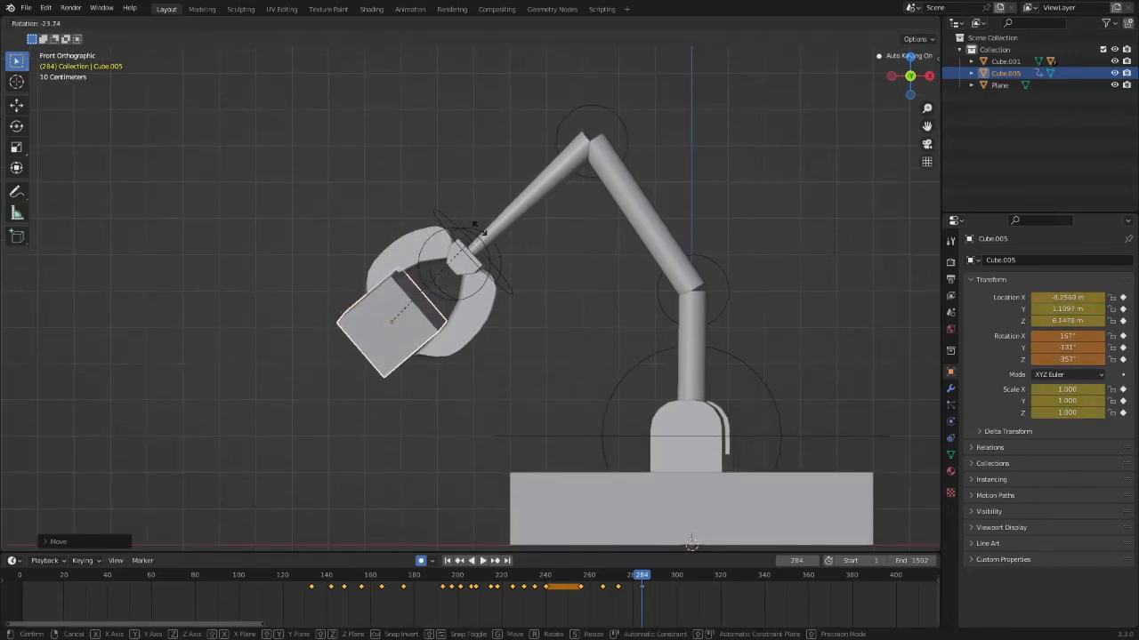
{"action": "left_click", "coordinate": [476, 231]}
{"action": "key", "text": "g"}
{"action": "left_click", "coordinate": [476, 234]}
{"action": "key", "text": "r"}
{"action": "left_click", "coordinate": [472, 233]}
{"action": "key", "text": "g"}
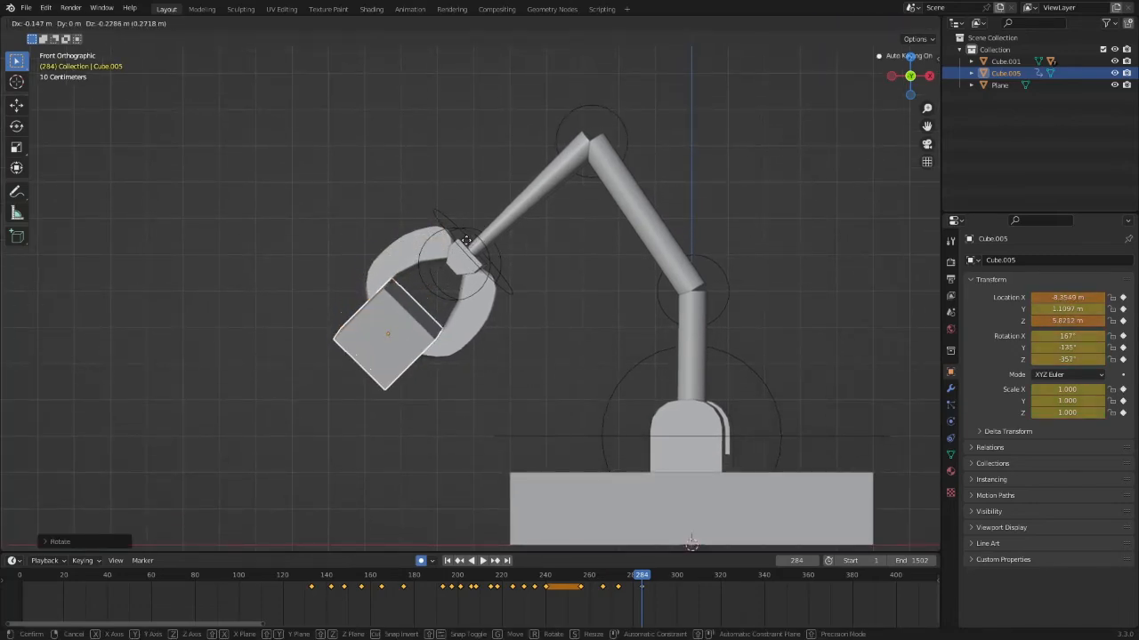
{"action": "left_click", "coordinate": [465, 241]}
Step: At frame 292, keyframe the box in the claw at about X -7.87 m, Z 3.75 m, rotated to about -144° in Y
{"action": "key", "text": "space"}
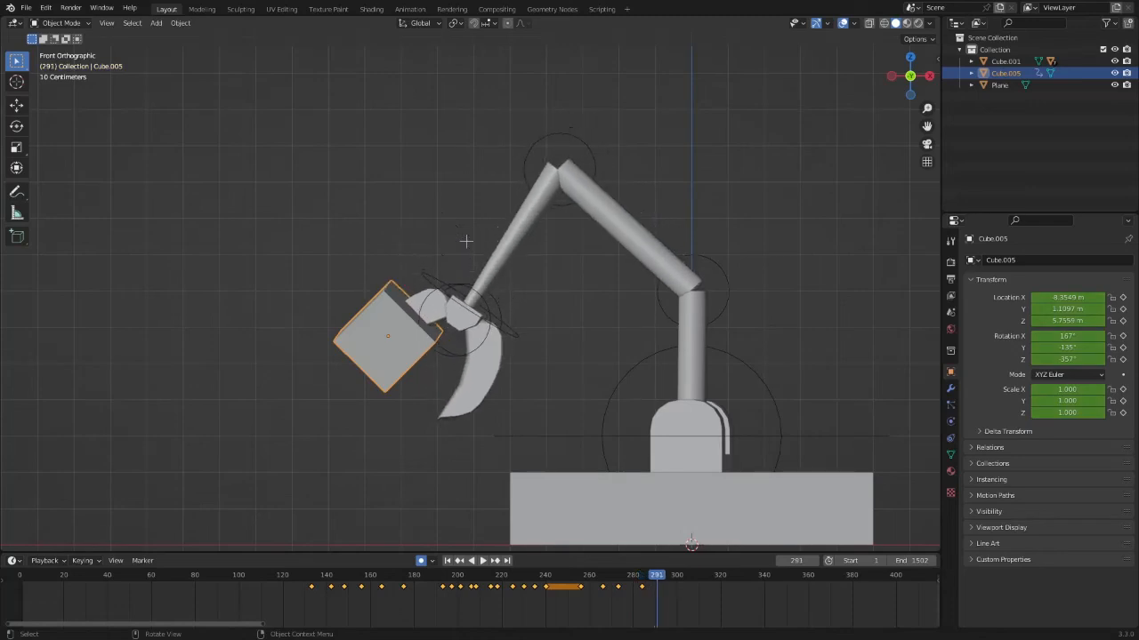
{"action": "key", "text": "Right"}
{"action": "middle_click_drag", "start_coordinate": [589, 377], "coordinate": [600, 274], "text": "shift"}
{"action": "key", "text": "r"}
{"action": "right_click", "coordinate": [577, 262]}
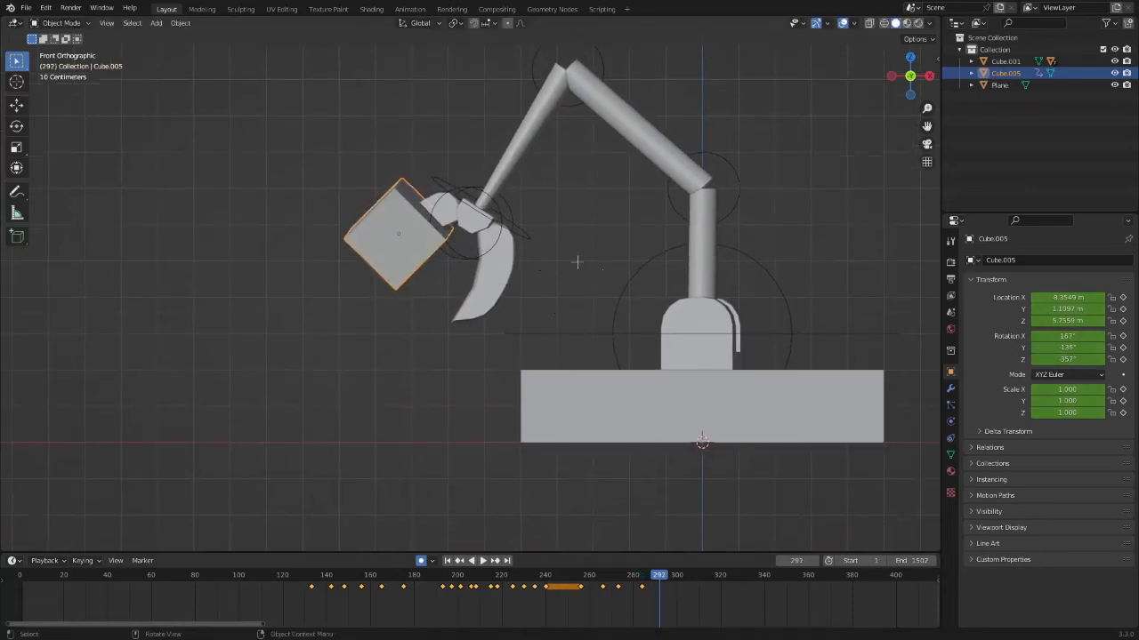
{"action": "key", "text": "g"}
{"action": "left_click", "coordinate": [595, 336]}
{"action": "key", "text": "r"}
{"action": "left_click", "coordinate": [591, 311]}
{"action": "key", "text": "g"}
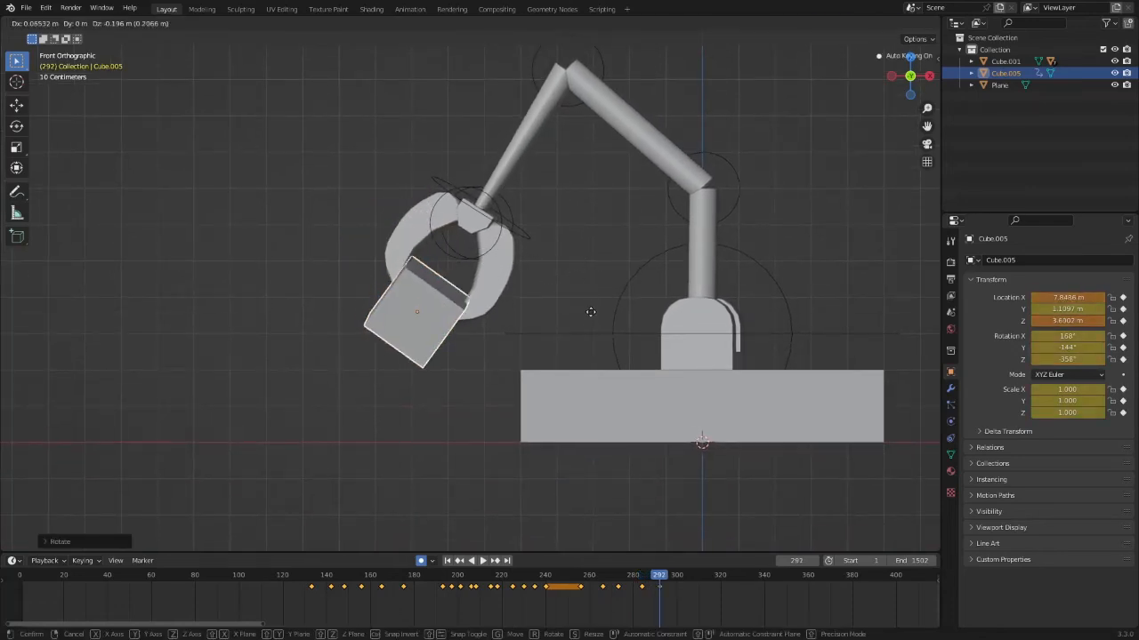
{"action": "left_click", "coordinate": [590, 306]}
Step: At frame 300, keyframe the box in the claw at about X -7.36 m, Z 3.16 m, rotated to about -149° in Y
{"action": "key", "text": "space"}
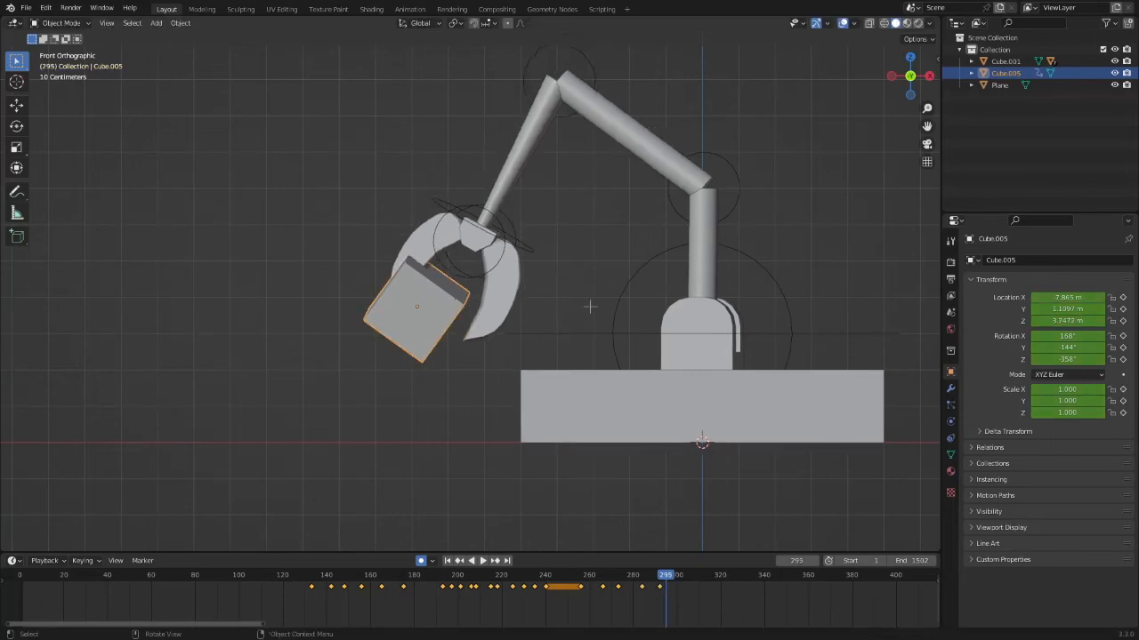
{"action": "key", "text": "g"}
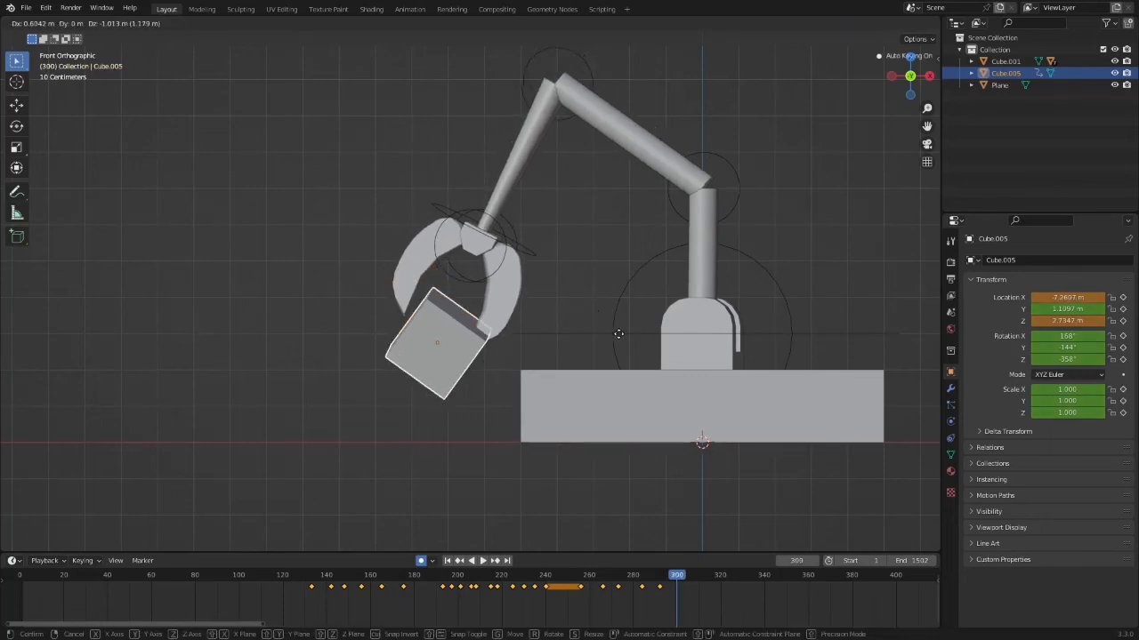
{"action": "left_click", "coordinate": [612, 322]}
{"action": "key", "text": "r"}
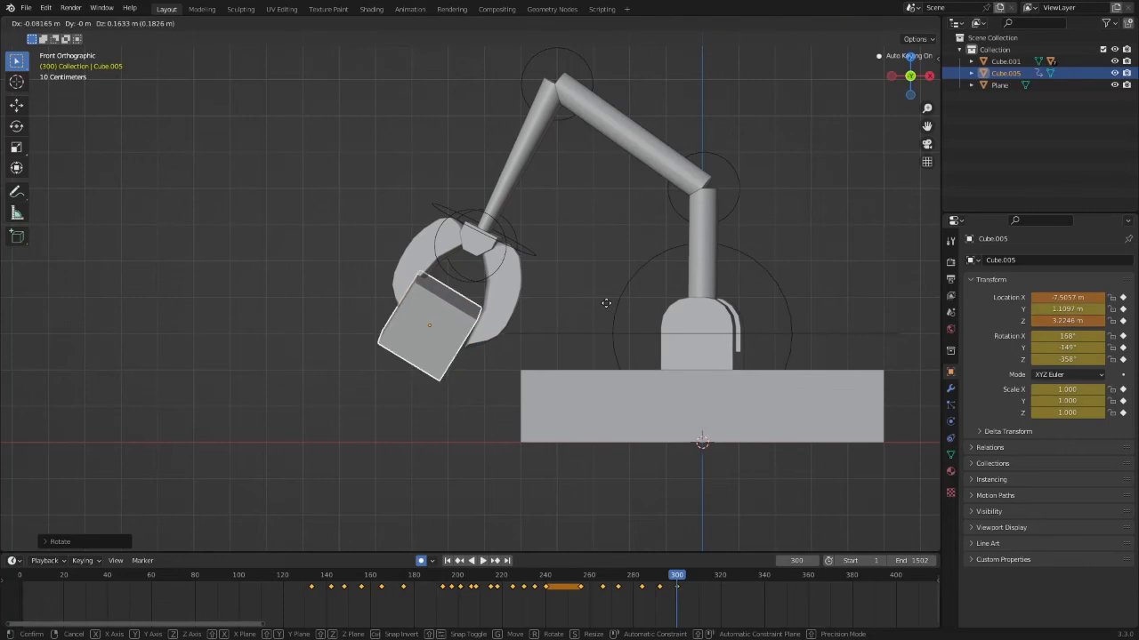
{"action": "left_click", "coordinate": [611, 306]}
Step: At frame 309, as the claw starts opening, keyframe the box slightly lower at about Z 3.01 m, rotated to about -143° in Y
{"action": "key", "text": "Right"}
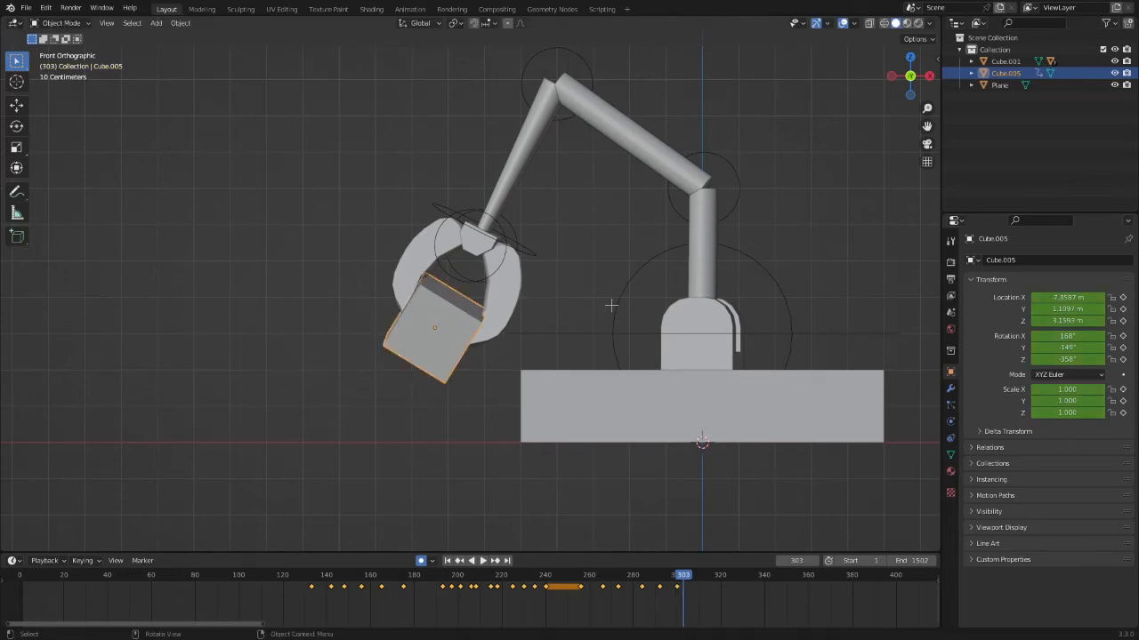
{"action": "key", "text": "Right"}
{"action": "key", "text": "Right"}
{"action": "key", "text": "Right"}
{"action": "key", "text": "Right"}
{"action": "key", "text": "Right"}
{"action": "key", "text": "Right"}
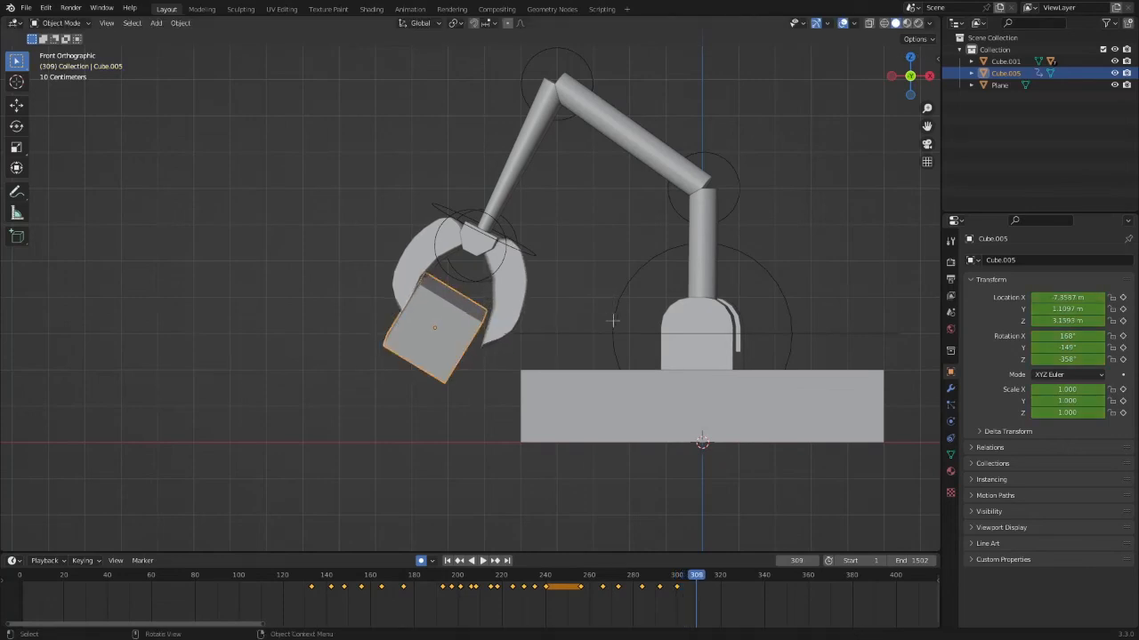
{"action": "key", "text": "g"}
{"action": "left_click", "coordinate": [620, 327]}
{"action": "key", "text": "r"}
{"action": "left_click", "coordinate": [620, 344]}
Step: At frame 317, keyframe the box dropped near the ground at about X -7.33 m, Z 1.26 m, rotated to about -157° in Y
{"action": "key", "text": "Right"}
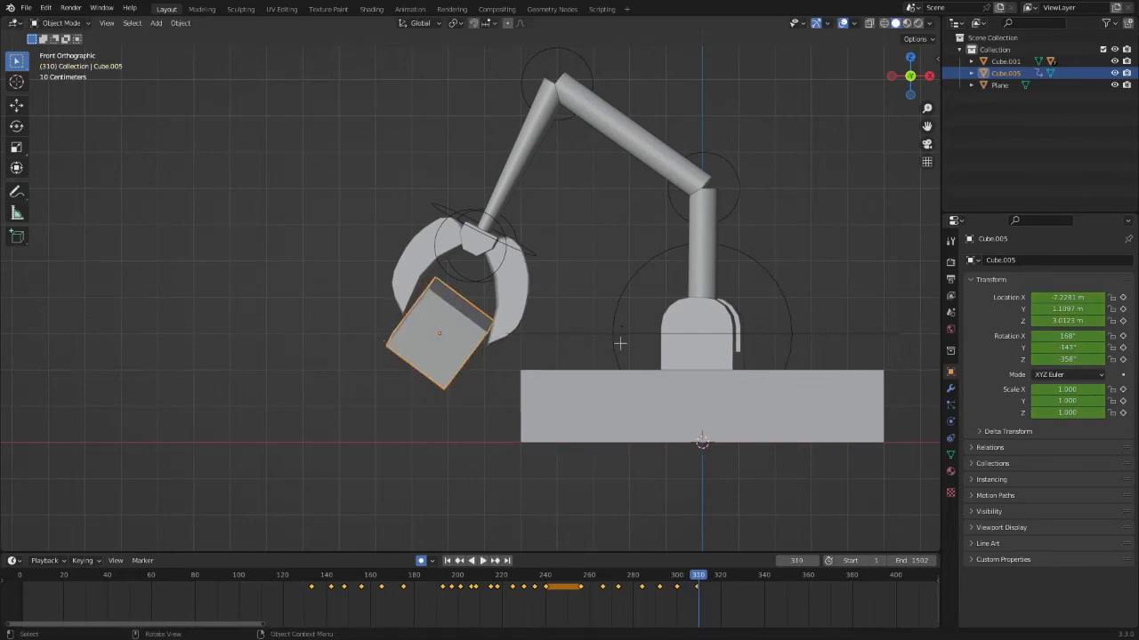
{"action": "key", "text": "Right"}
{"action": "key", "text": "Right"}
{"action": "key", "text": "Right"}
{"action": "key", "text": "Right"}
{"action": "key", "text": "Right"}
{"action": "key", "text": "Right"}
{"action": "key", "text": "Right"}
{"action": "key", "text": "g"}
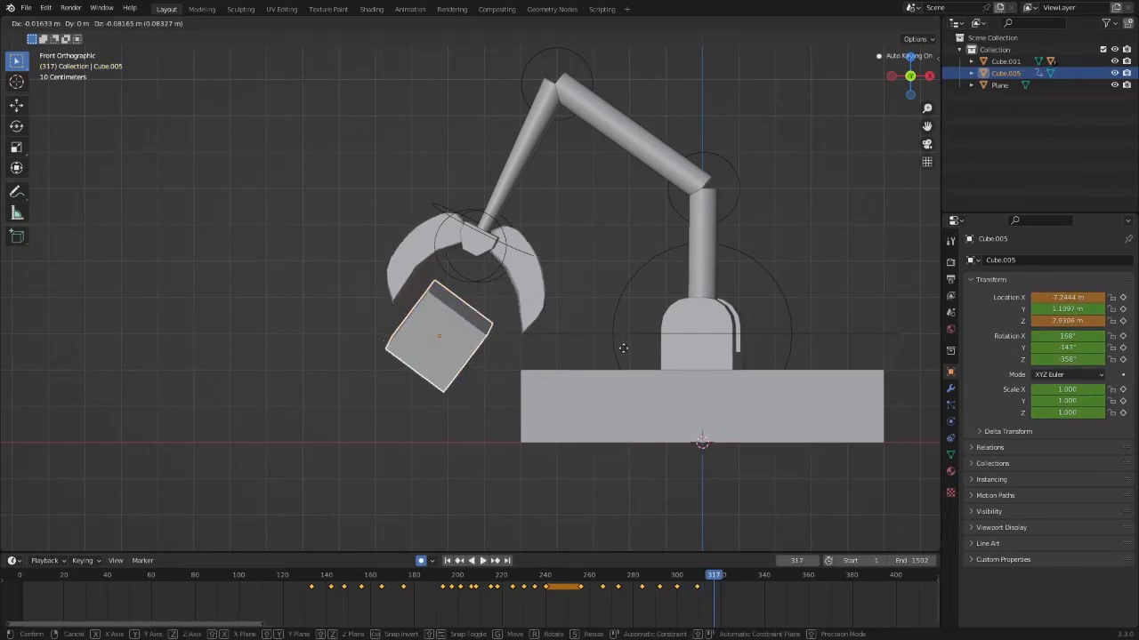
{"action": "left_click", "coordinate": [620, 399]}
{"action": "key", "text": "r"}
{"action": "left_click", "coordinate": [568, 372]}
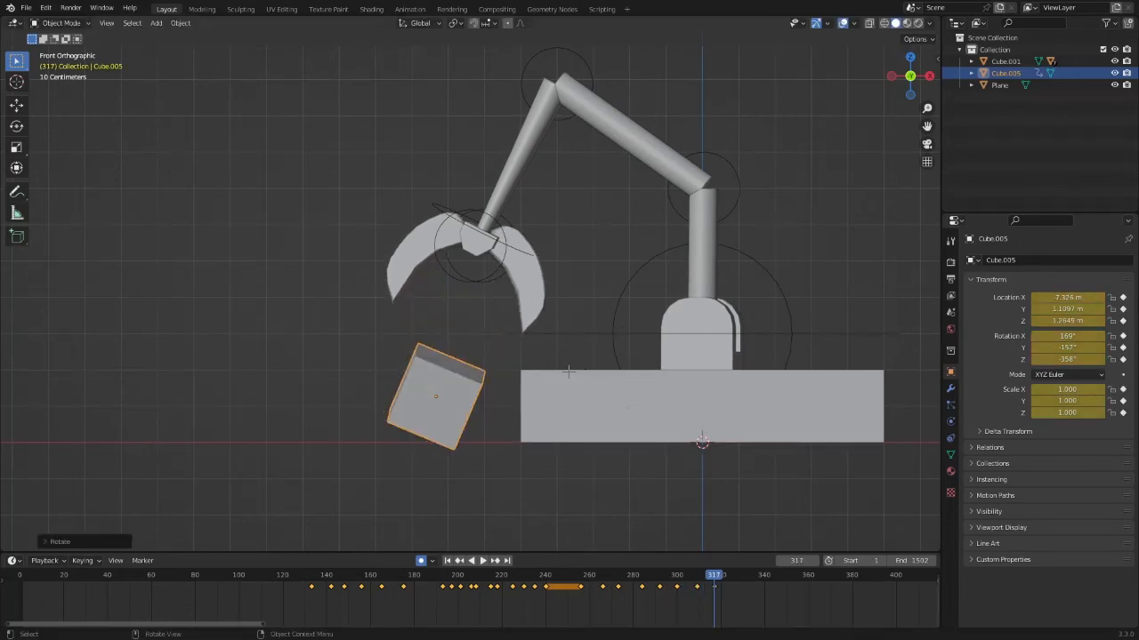
Step: At frame 321, keyframe the fallen box rotated upright to about -180° in Y
{"action": "key", "text": "Right"}
{"action": "key", "text": "Right"}
{"action": "key", "text": "Right"}
{"action": "key", "text": "Right"}
{"action": "key", "text": "r"}
{"action": "key", "text": "r"}
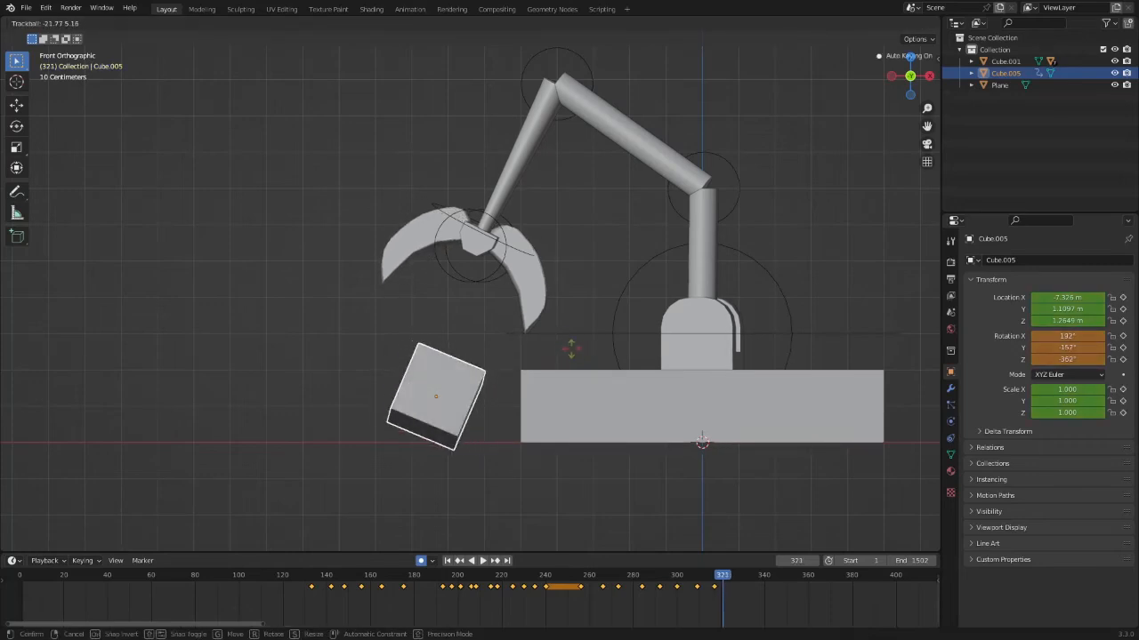
{"action": "right_click", "coordinate": [553, 363]}
{"action": "key", "text": "r"}
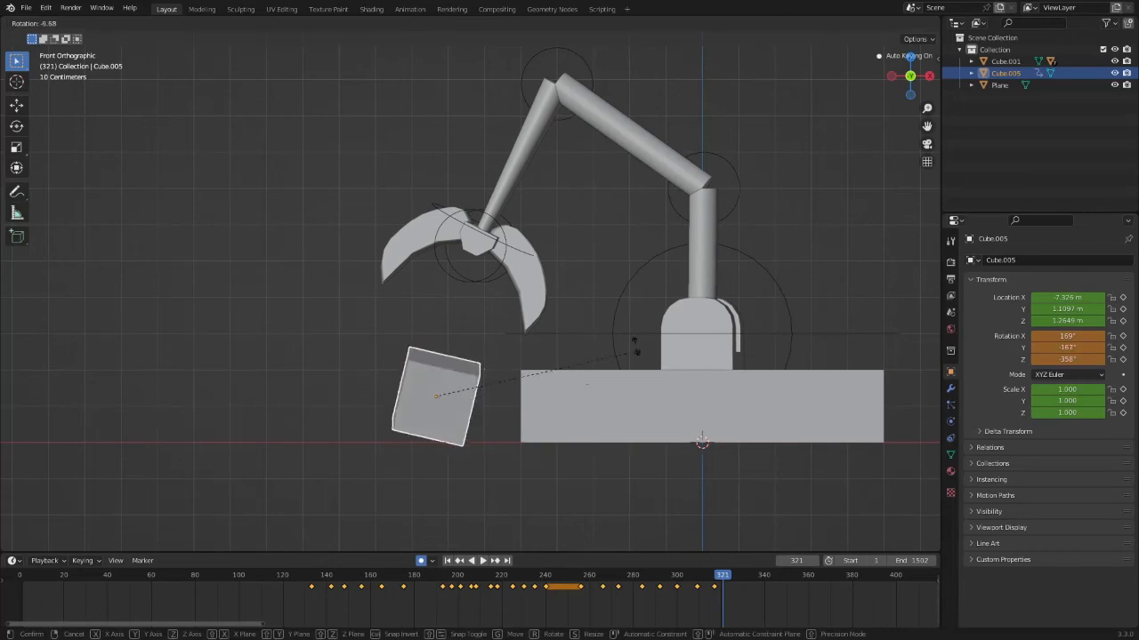
{"action": "left_click", "coordinate": [580, 331]}
Step: At frame 325, level the box in the left view to about 181° in X and lower it onto the ground at about Z 1.04 m
{"action": "key", "text": "Right"}
{"action": "key", "text": "Right"}
{"action": "key", "text": "Right"}
{"action": "key", "text": "Right"}
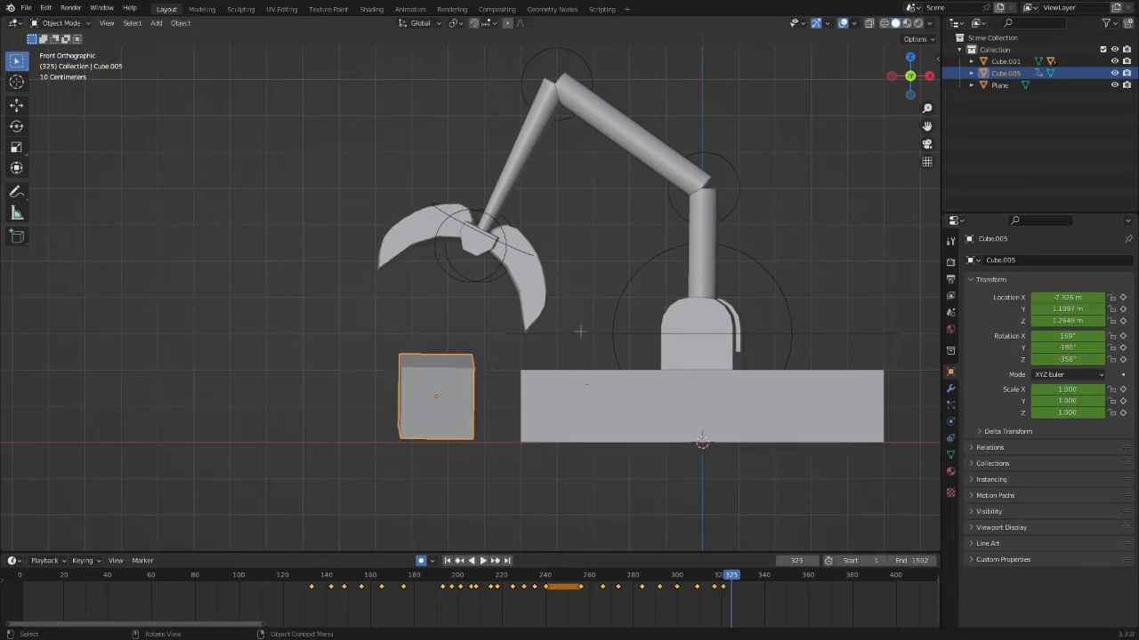
{"action": "middle_click_drag", "start_coordinate": [559, 326], "coordinate": [621, 352]}
{"action": "left_click", "coordinate": [897, 77]}
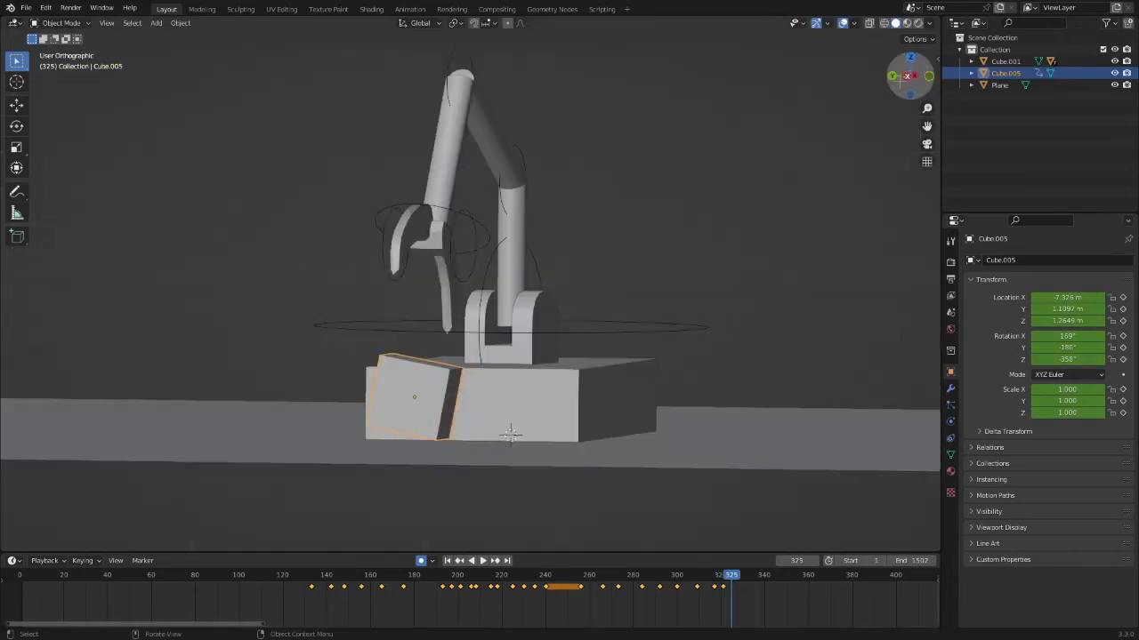
{"action": "key", "text": "r"}
{"action": "left_click", "coordinate": [724, 383]}
{"action": "key", "text": "g"}
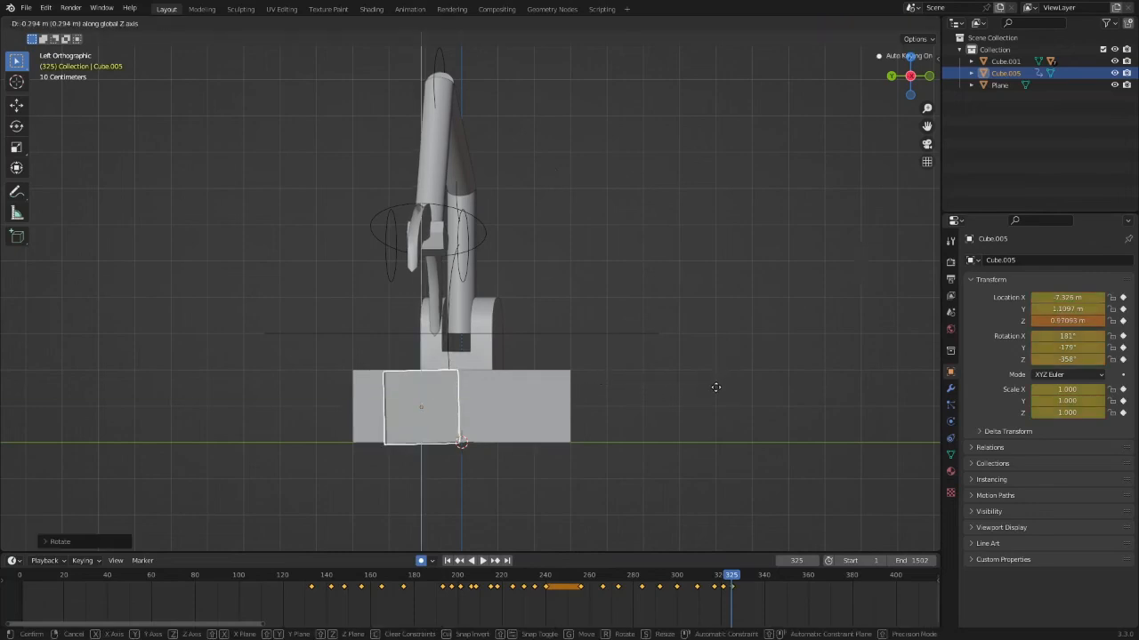
{"action": "left_click", "coordinate": [714, 384]}
Step: In the front view at frame 325, square the box up by rotating it about the Z axis to about -360°
{"action": "left_click", "coordinate": [928, 76]}
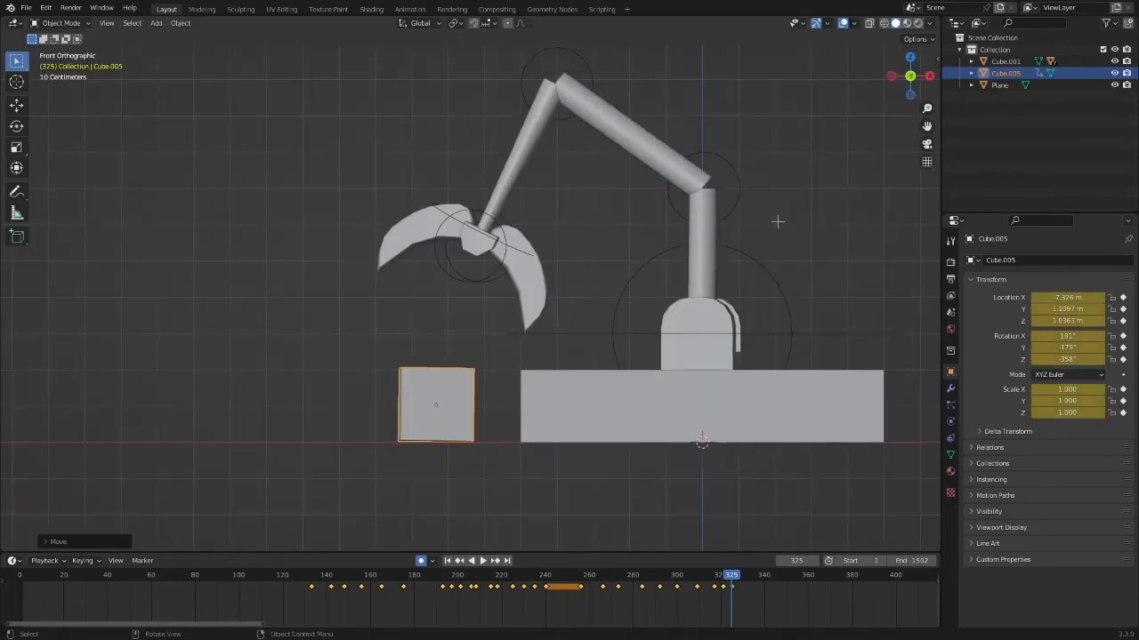
{"action": "key", "text": "g"}
{"action": "key", "text": "r"}
{"action": "key", "text": "z"}
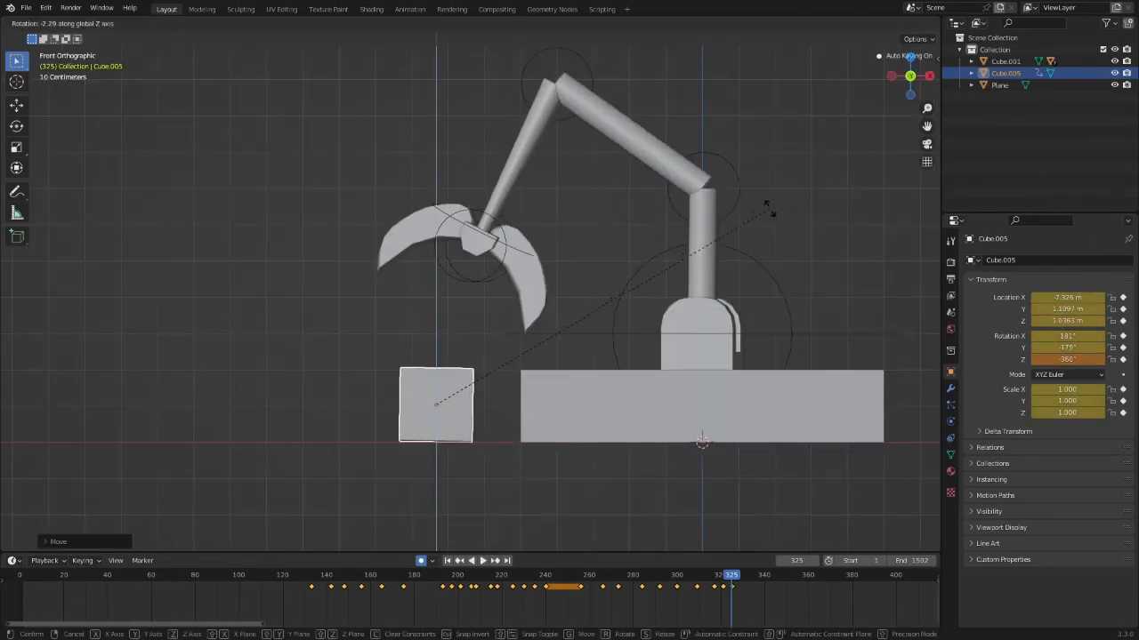
{"action": "left_click", "coordinate": [766, 207]}
{"action": "key", "text": "g"}
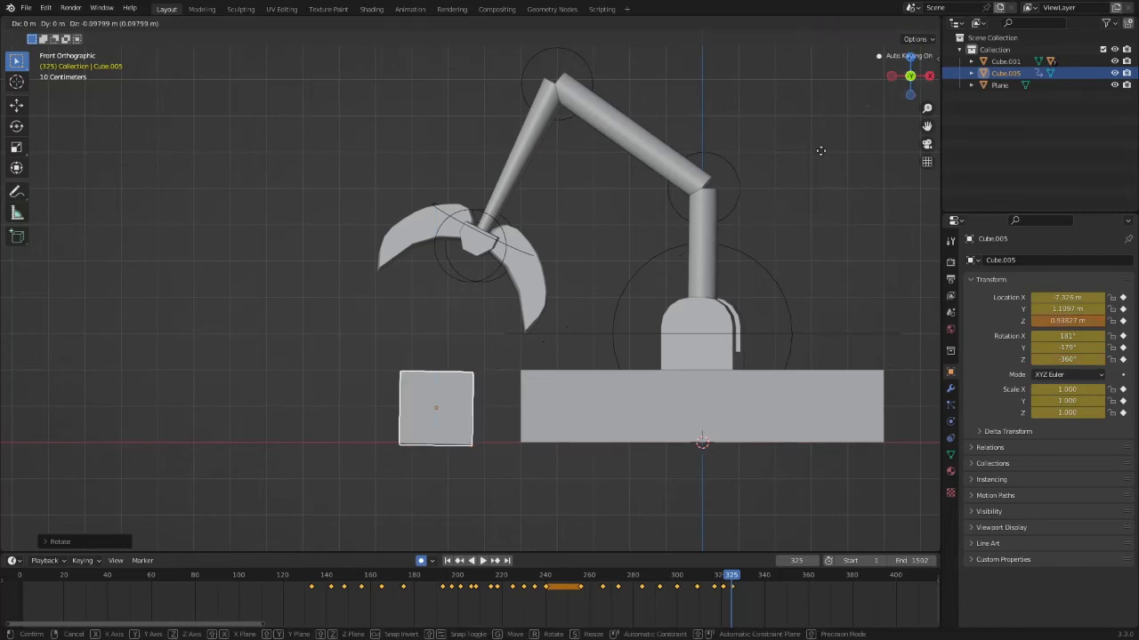
{"action": "right_click", "coordinate": [822, 148]}
Step: Play and scrub through the box's release, return to frame 1 with auto keying off, and show the whole scene in perspective
{"action": "left_click", "coordinate": [909, 57]}
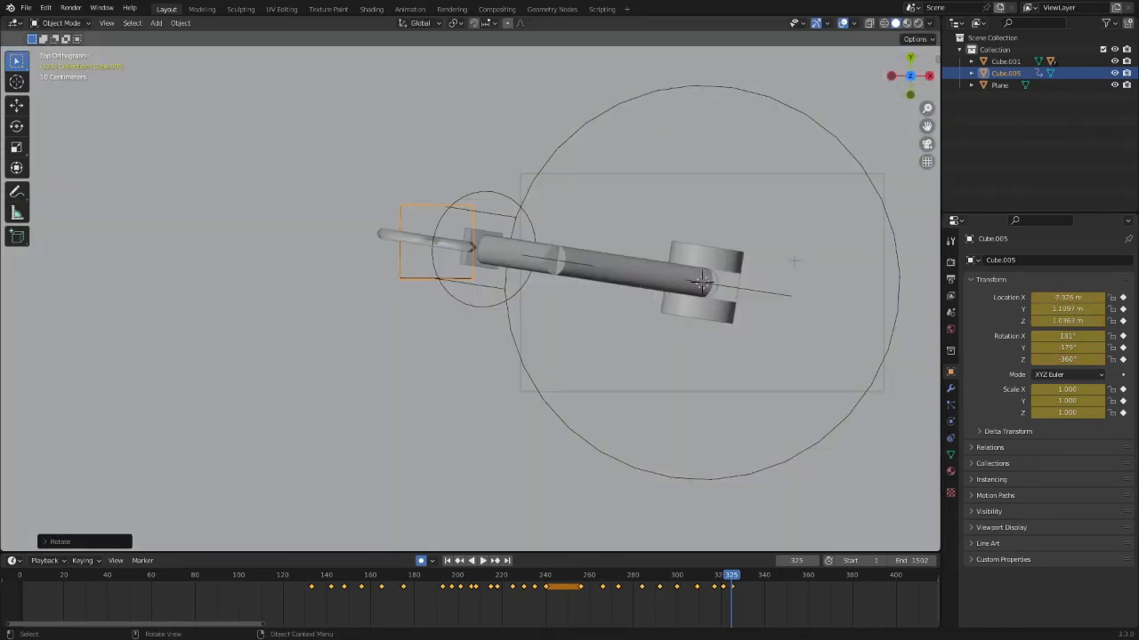
{"action": "key", "text": "shift+ctrl+space"}
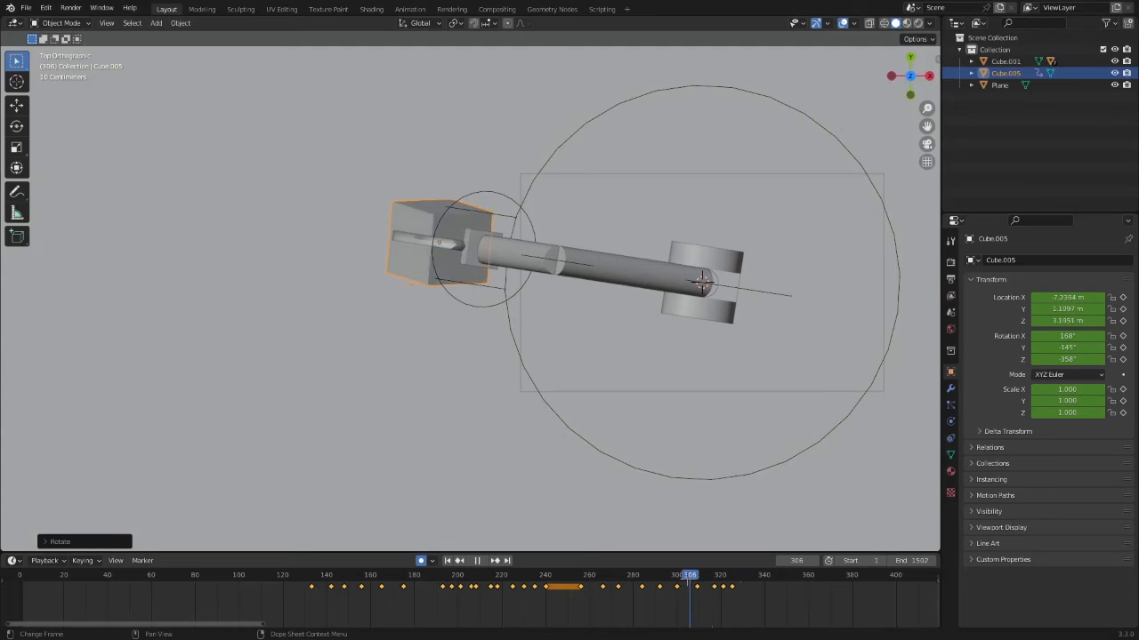
{"action": "left_click_drag", "start_coordinate": [510, 574], "coordinate": [734, 574]}
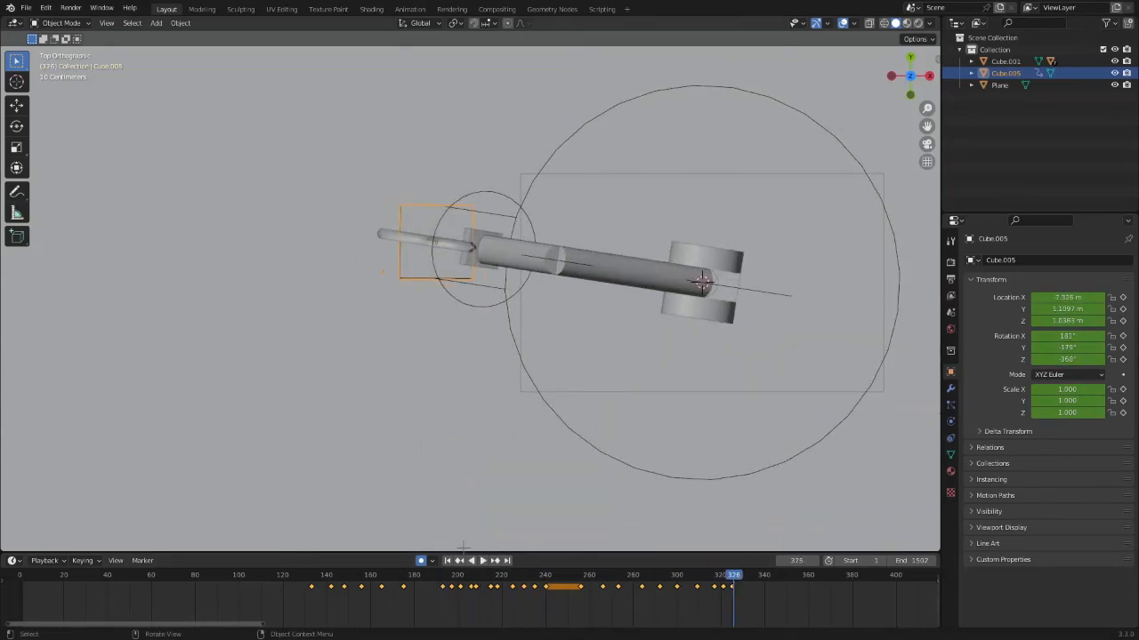
{"action": "left_click", "coordinate": [448, 560]}
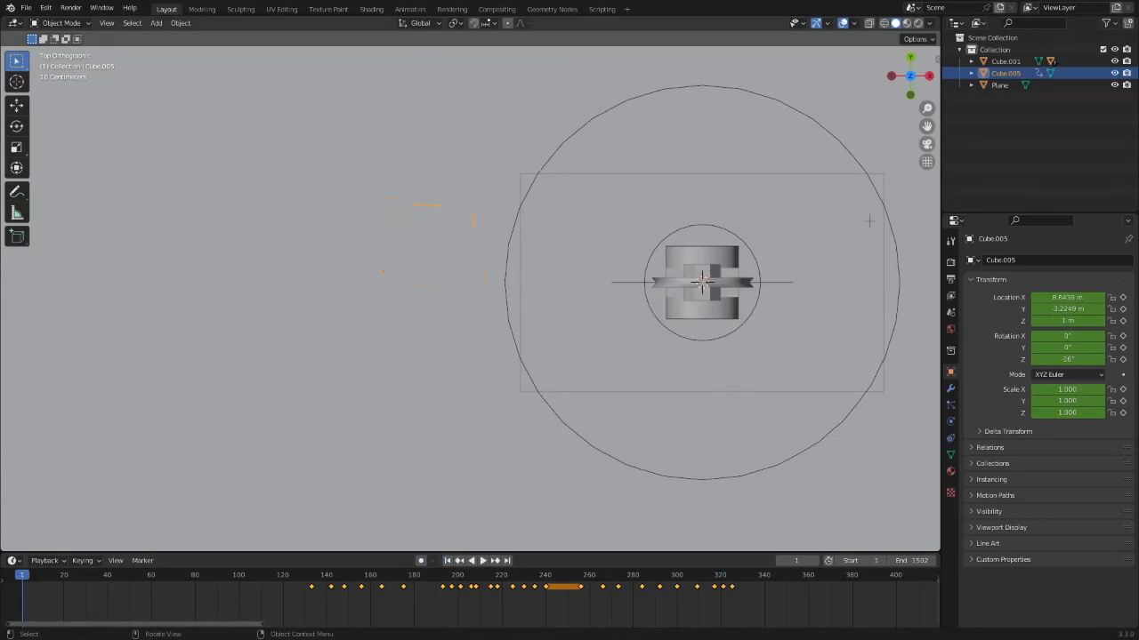
{"action": "middle_click_drag", "start_coordinate": [876, 311], "coordinate": [745, 266]}
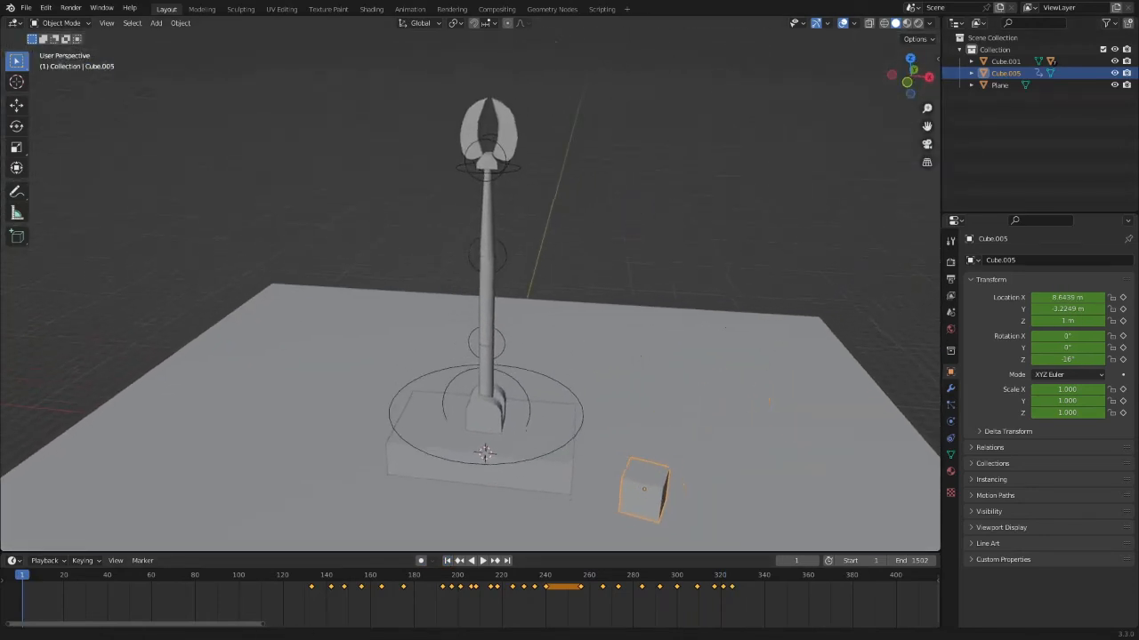
Step: Hide the viewport overlays and play the animation from the start until the box has landed on the ground
{"action": "middle_click_drag", "start_coordinate": [855, 116], "coordinate": [852, 83], "text": "shift"}
{"action": "key", "text": "shift+alt+z"}
{"action": "key", "text": "space"}
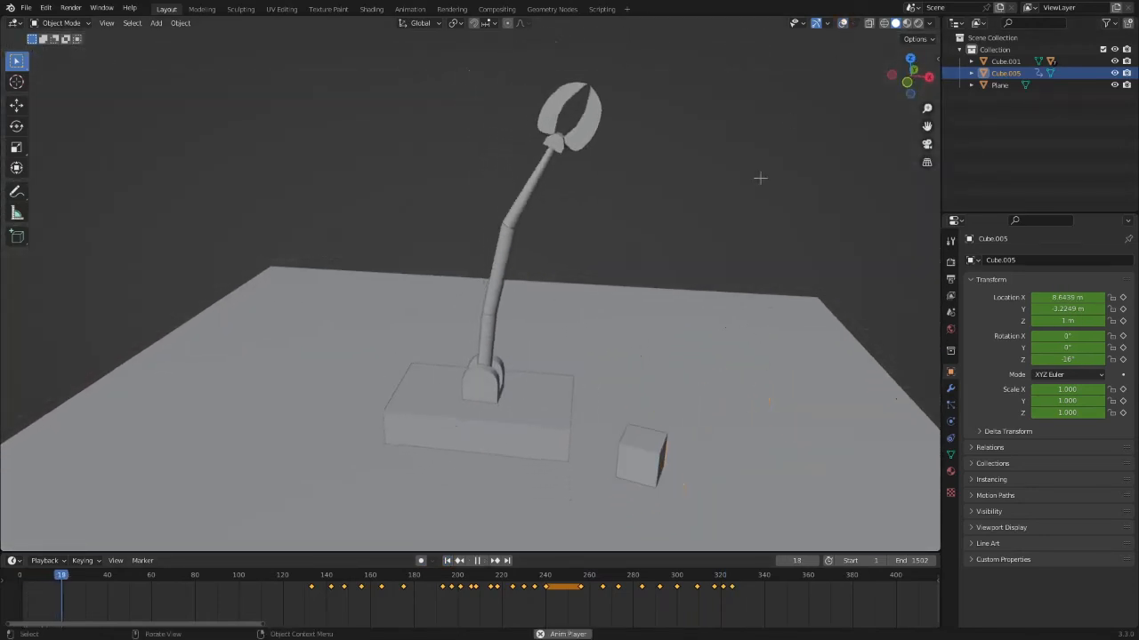
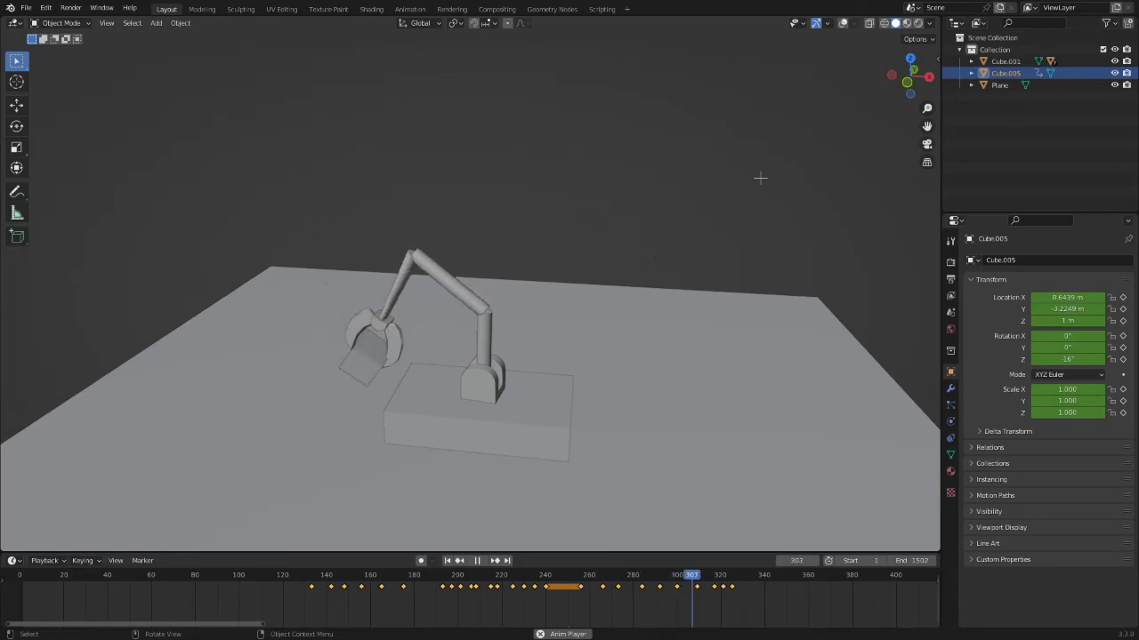
{"action": "key", "text": "space"}
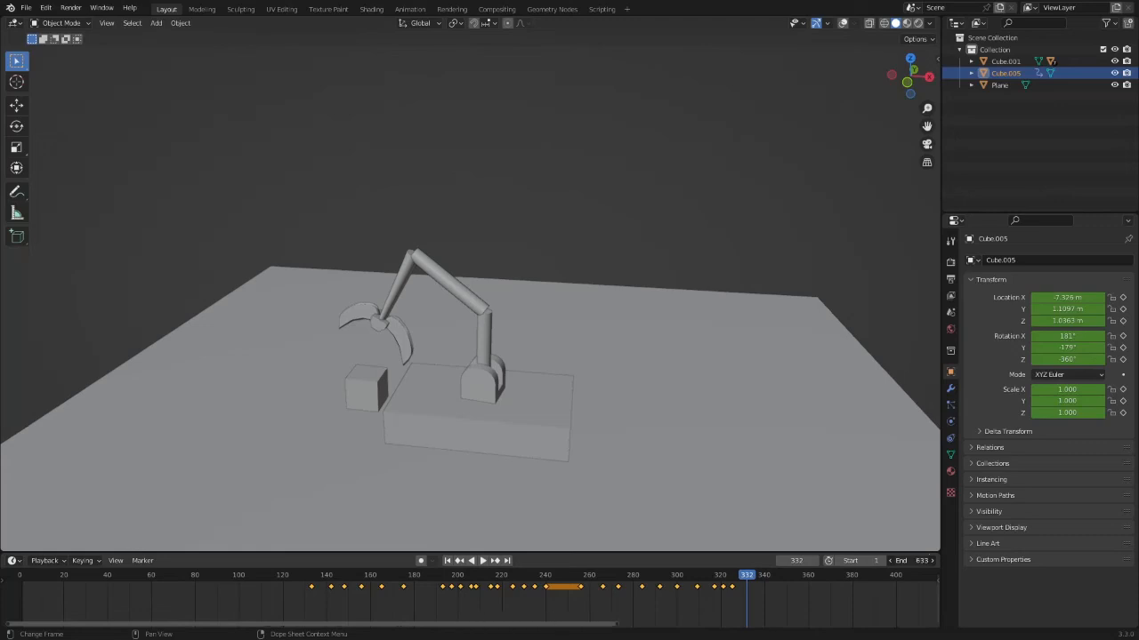
Step: Set the animation's end frame to 330 and play it from near the end to check that it loops
{"action": "left_click_drag", "start_coordinate": [911, 560], "coordinate": [873, 560]}
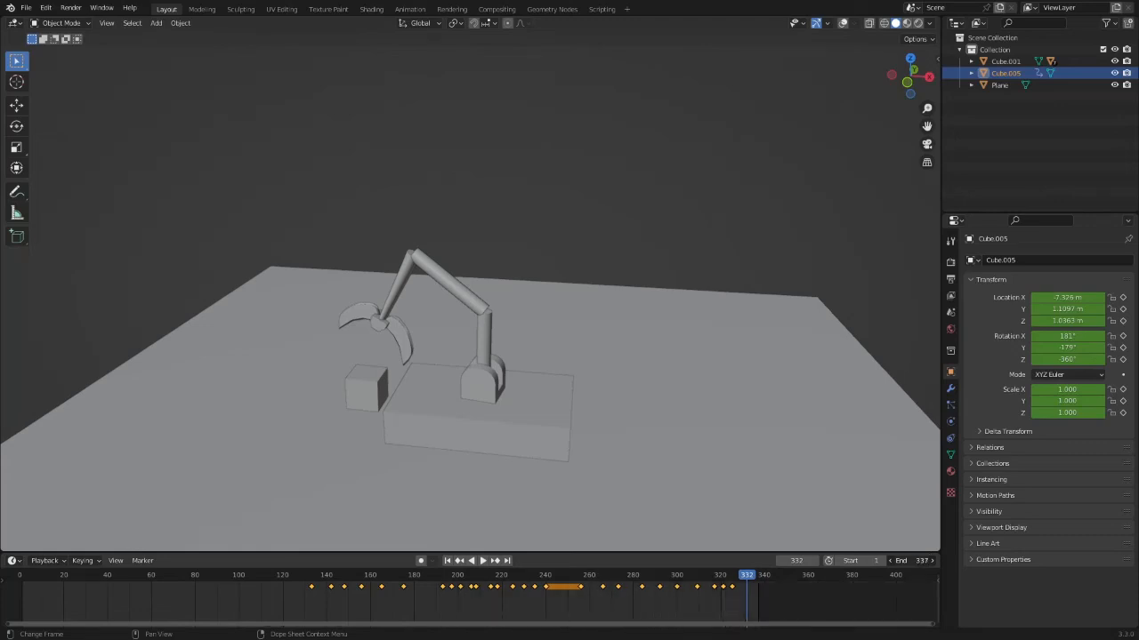
{"action": "right_click", "coordinate": [911, 561]}
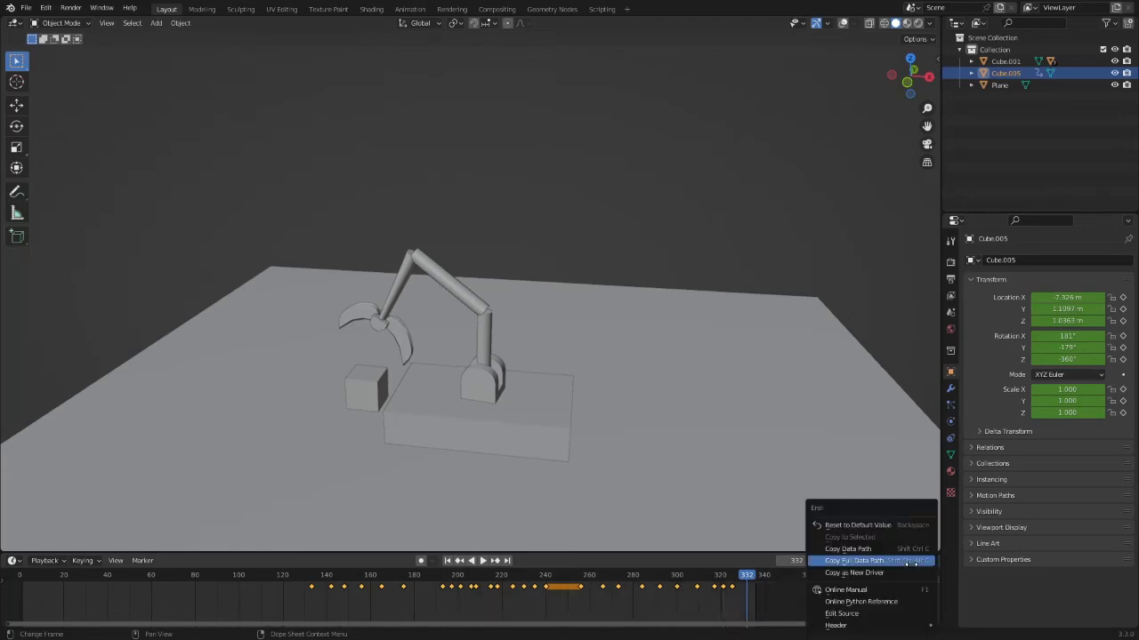
{"action": "right_click", "coordinate": [767, 584]}
{"action": "left_click", "coordinate": [782, 584]}
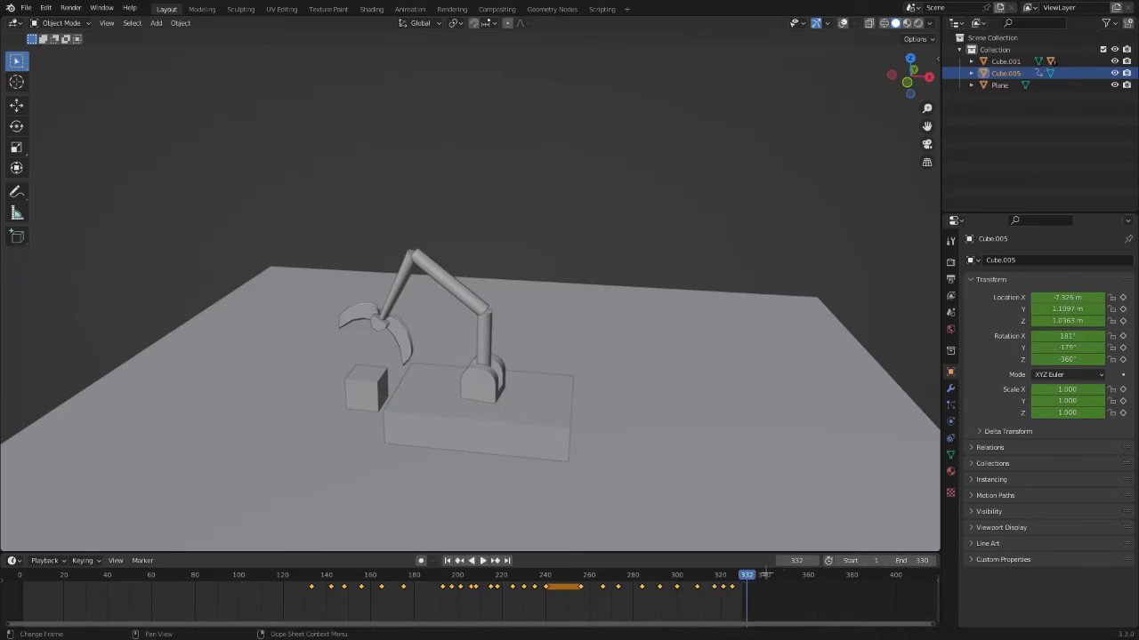
{"action": "left_click_drag", "start_coordinate": [745, 576], "coordinate": [694, 576]}
{"action": "key", "text": "space"}
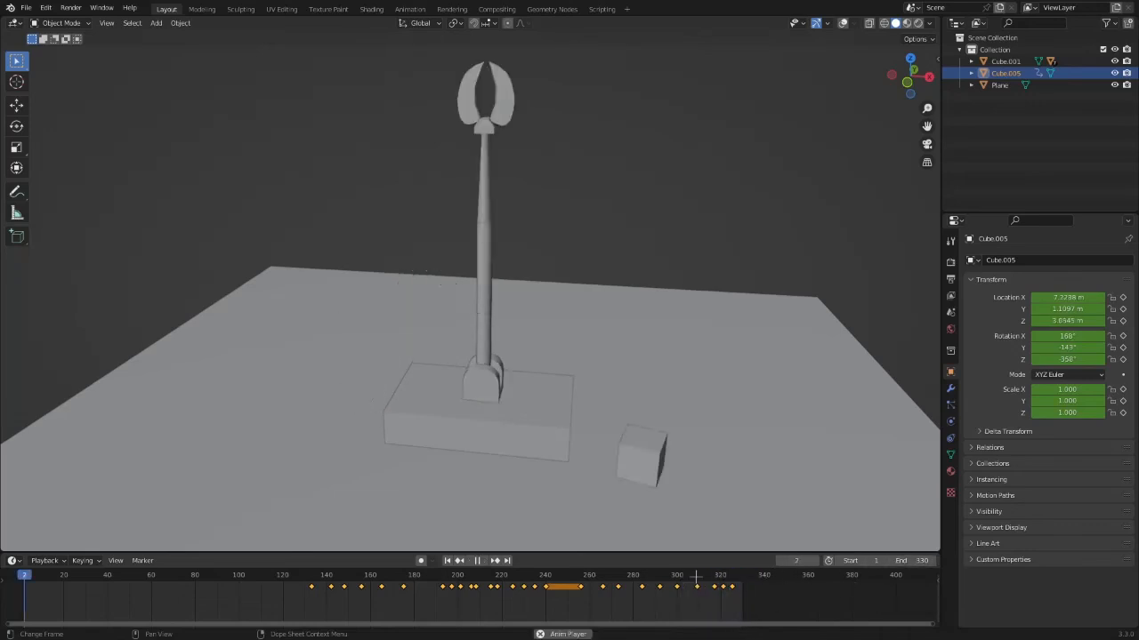
{"action": "key", "text": "space"}
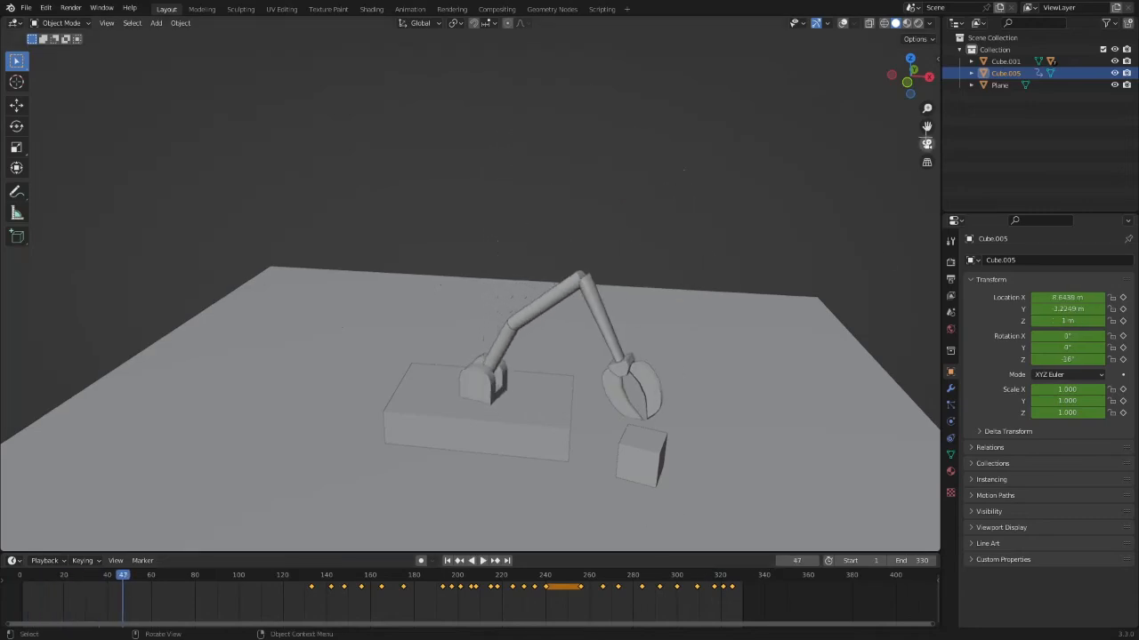
Step: Switch the viewport to rendered shading and set Eevee's viewport samples to 64
{"action": "middle_click_drag", "start_coordinate": [802, 292], "coordinate": [789, 174], "text": "shift"}
{"action": "scroll", "coordinate": [774, 196], "scroll_direction": "up", "scroll_amount": 1}
{"action": "key", "text": "shift+a"}
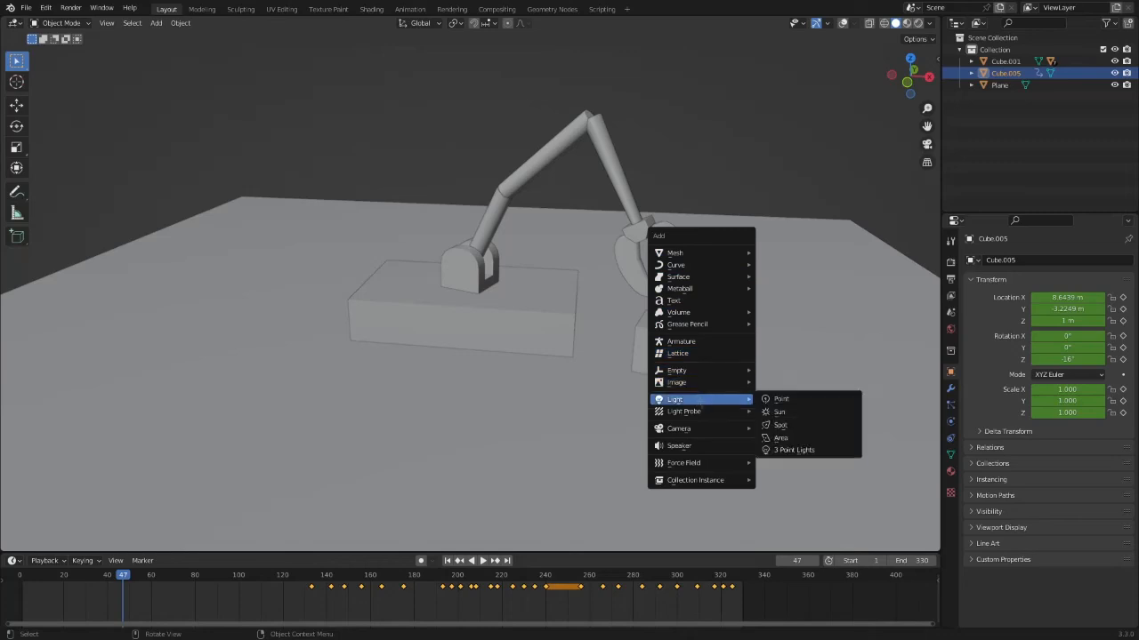
{"action": "left_click", "coordinate": [918, 23]}
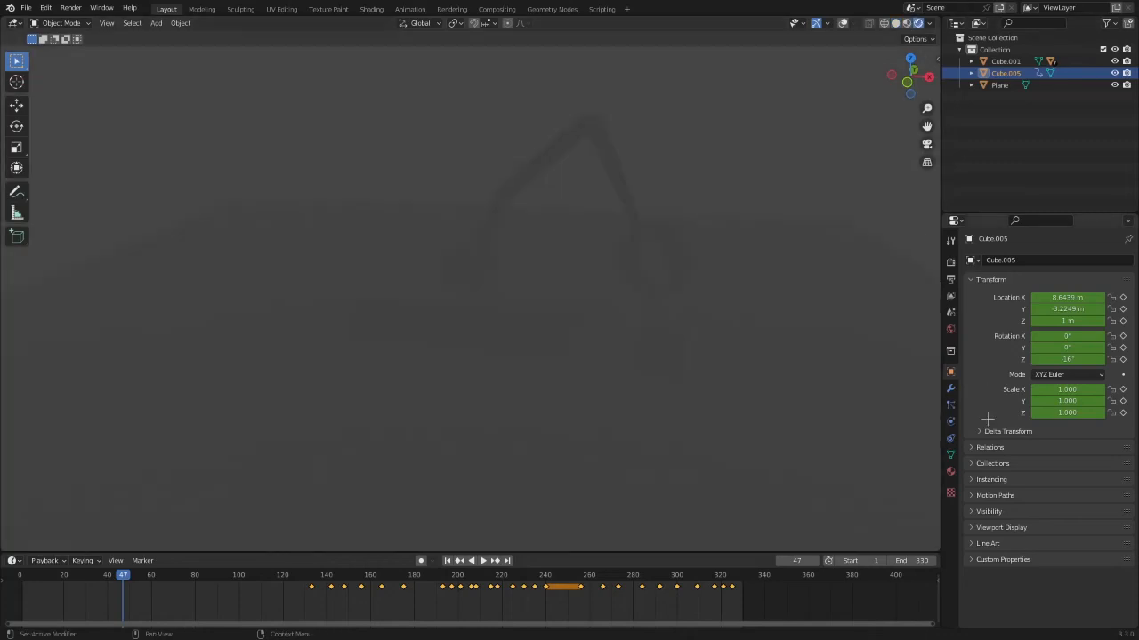
{"action": "left_click", "coordinate": [950, 279]}
{"action": "left_click", "coordinate": [950, 263]}
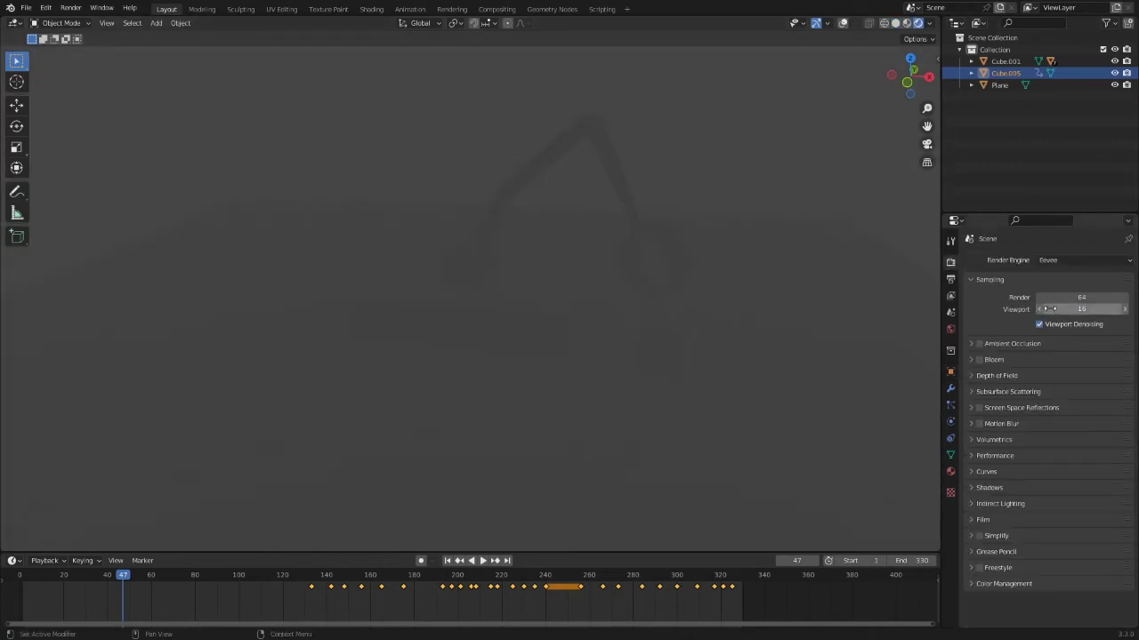
{"action": "left_click", "coordinate": [1063, 310]}
{"action": "type", "text": "64"}
{"action": "key", "text": "Return"}
Step: Enable Ambient Occlusion, Bloom and Screen Space Reflections in the render settings
{"action": "left_click", "coordinate": [972, 343]}
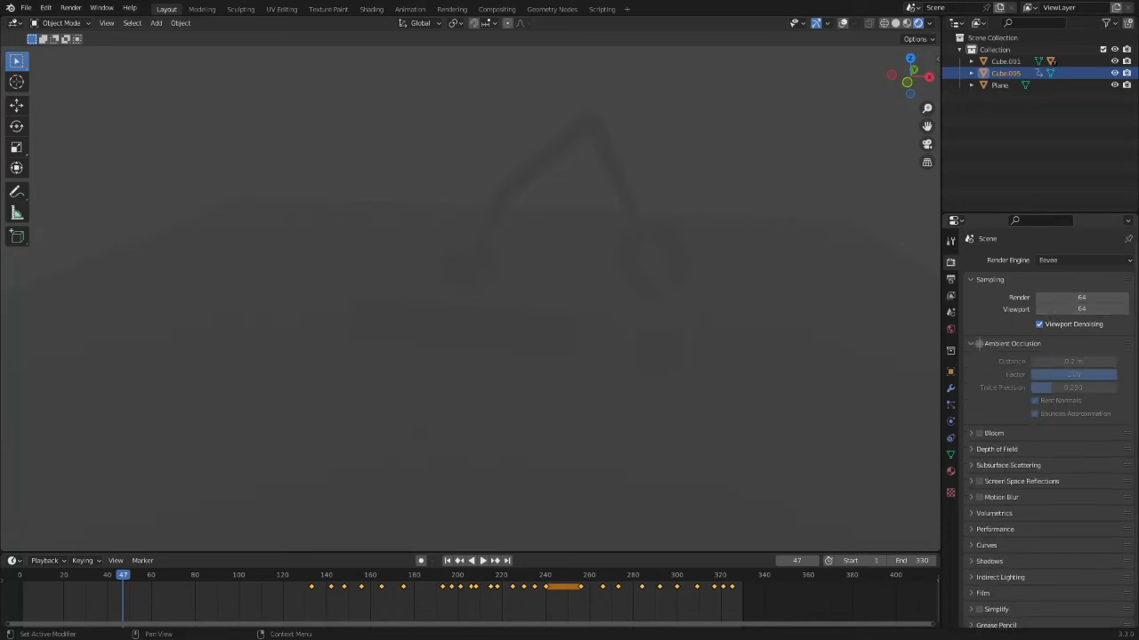
{"action": "left_click", "coordinate": [978, 343]}
{"action": "left_click", "coordinate": [969, 343]}
{"action": "left_click", "coordinate": [978, 343]}
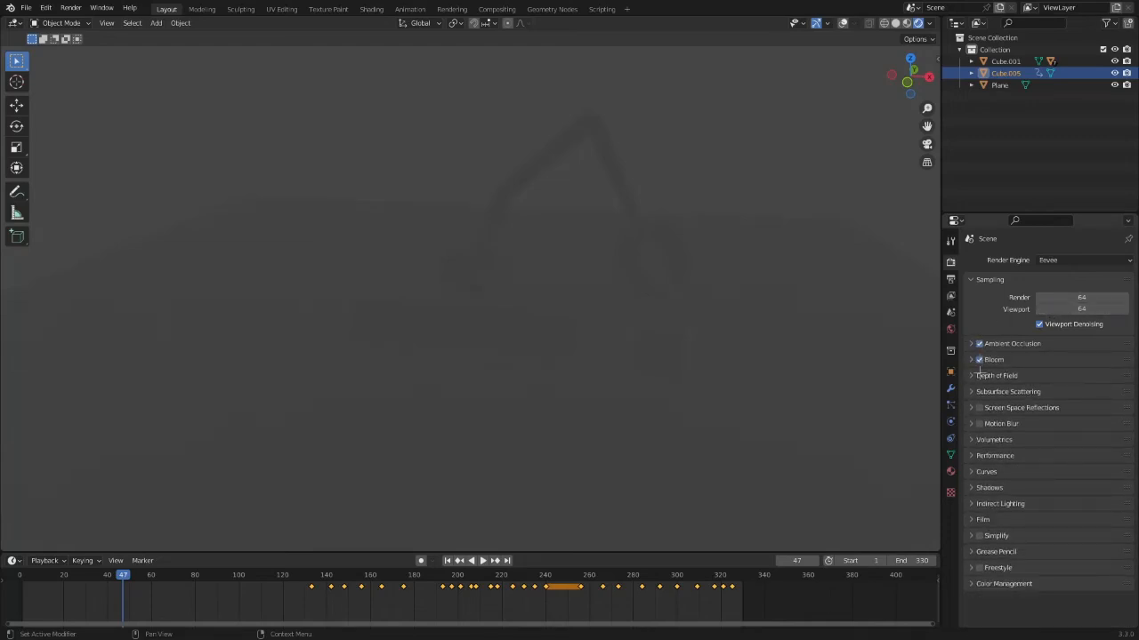
{"action": "left_click", "coordinate": [975, 408]}
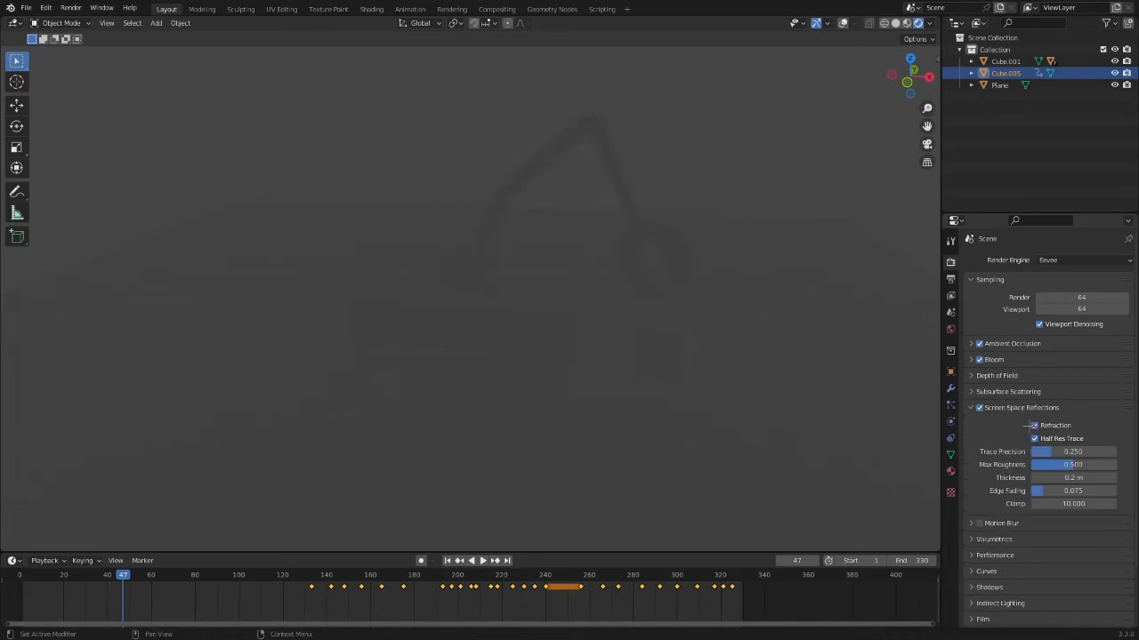
{"action": "left_click", "coordinate": [1022, 407]}
Step: Add a camera, look through it and use Walk Navigation to frame the robotic arm and the box
{"action": "key", "text": "shift+a"}
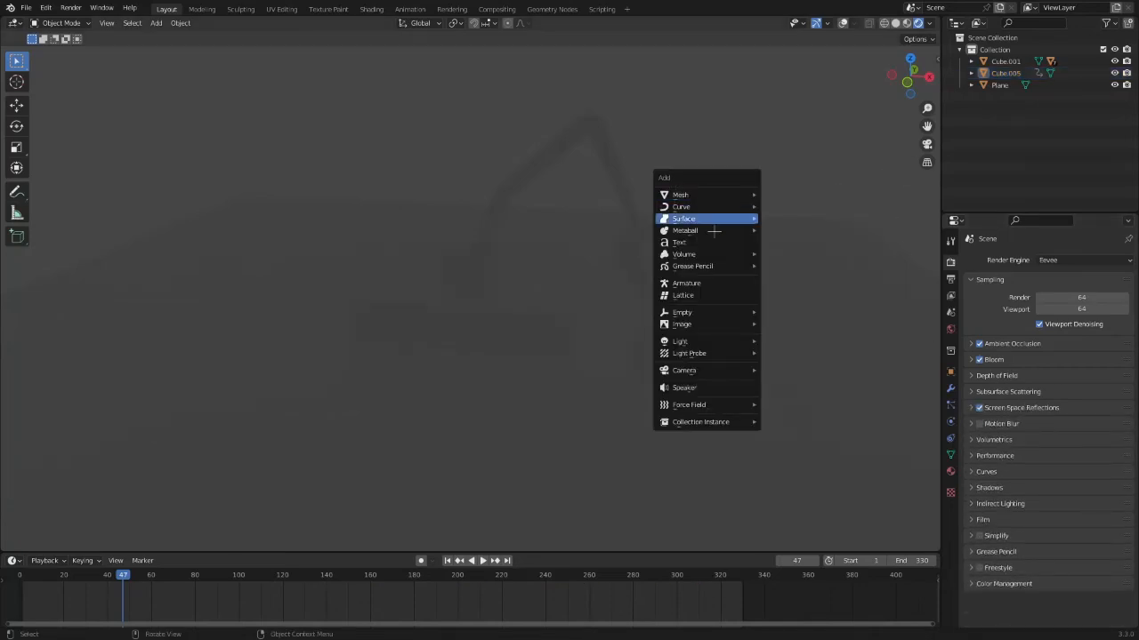
{"action": "mouse_move", "coordinate": [693, 191]}
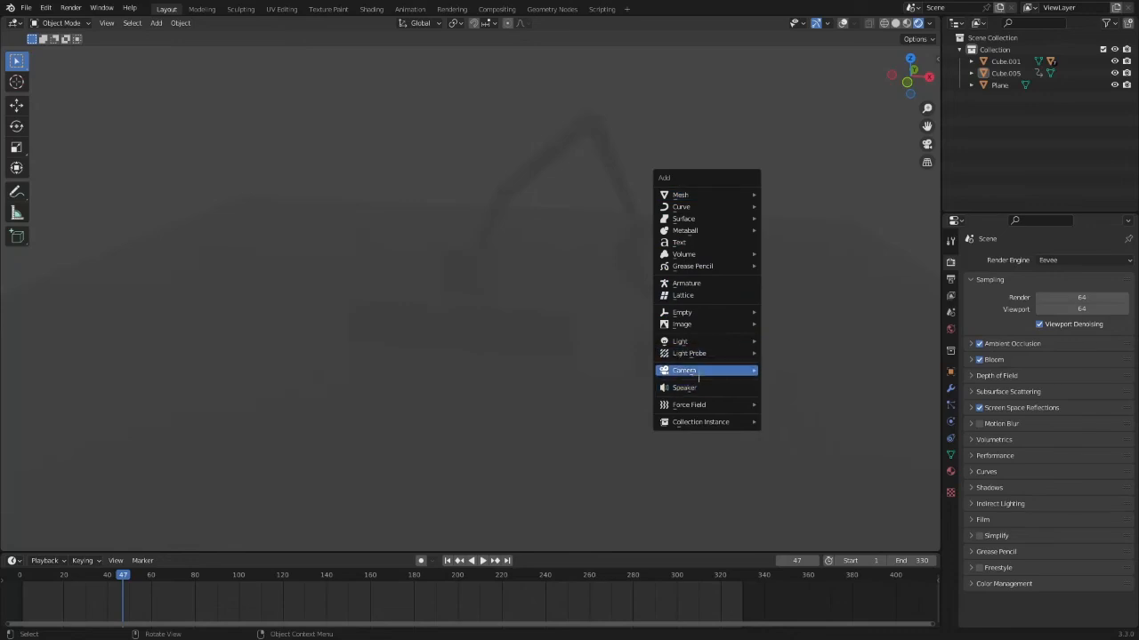
{"action": "mouse_move", "coordinate": [702, 370]}
{"action": "left_click", "coordinate": [796, 368]}
{"action": "key", "text": "KP_0"}
{"action": "key", "text": "q"}
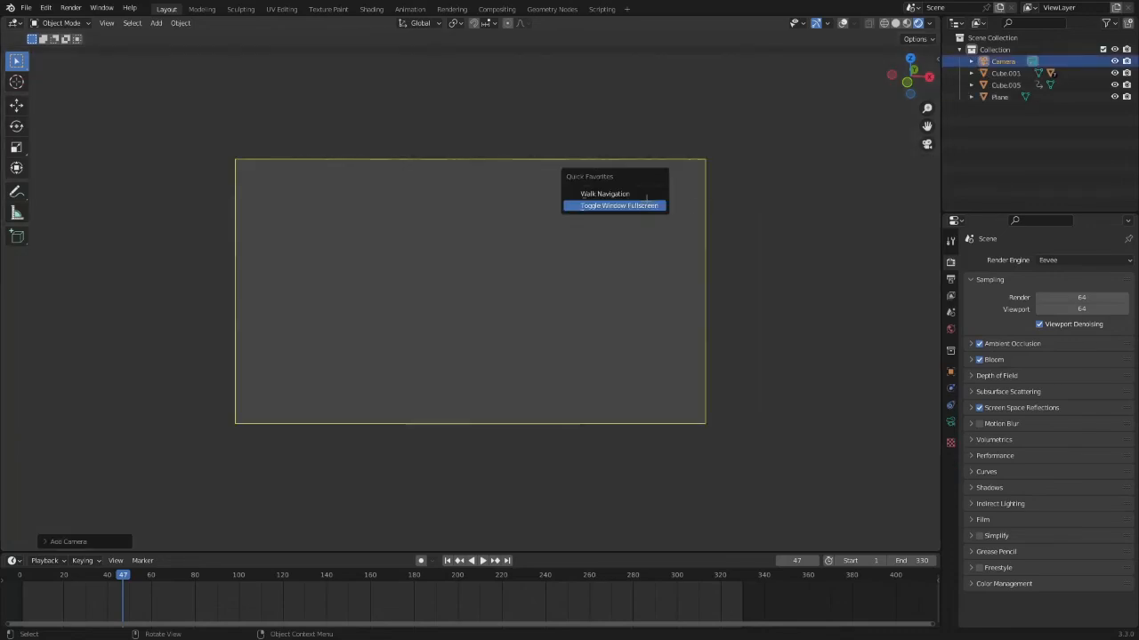
{"action": "left_click", "coordinate": [614, 194]}
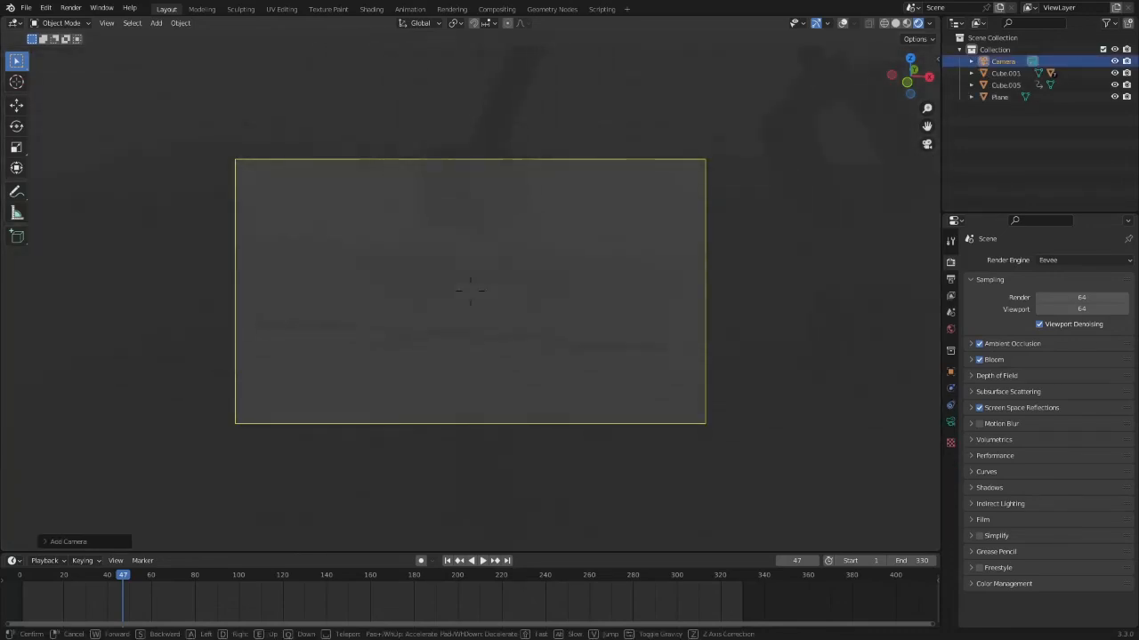
{"action": "left_click", "coordinate": [642, 194]}
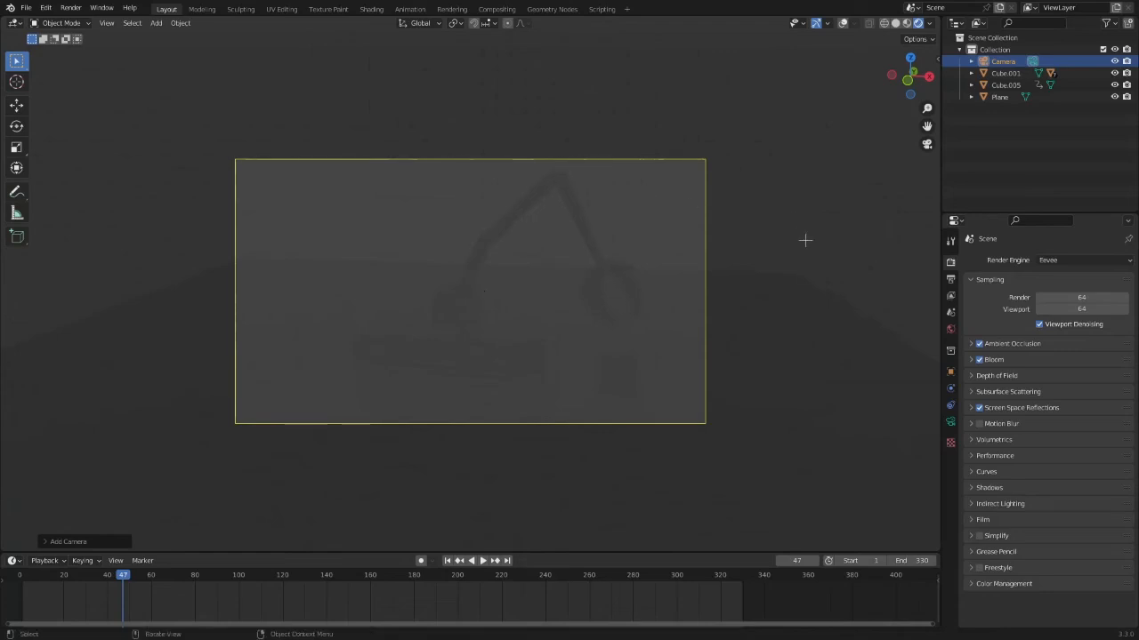
Step: Show the viewport overlays again and open the ground plane in Edit Mode with edge selection
{"action": "left_click", "coordinate": [794, 304]}
{"action": "key", "text": "ctrl+Tab"}
{"action": "left_click", "coordinate": [941, 320]}
{"action": "key", "text": "Tab"}
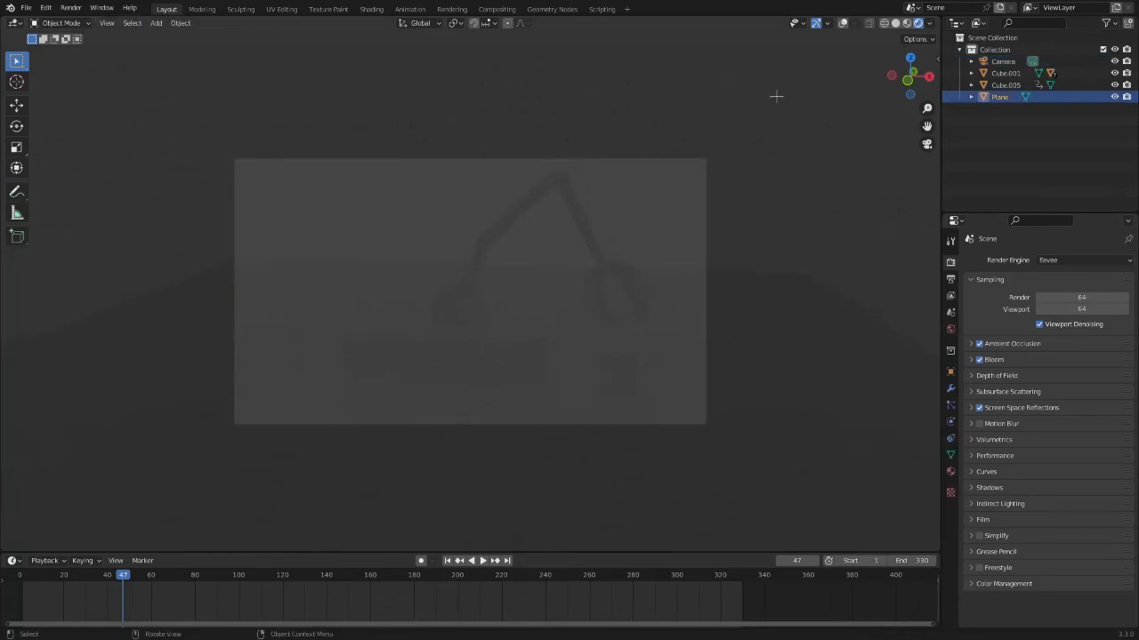
{"action": "left_click", "coordinate": [846, 22]}
{"action": "key", "text": "ctrl+Tab"}
{"action": "left_click", "coordinate": [649, 290]}
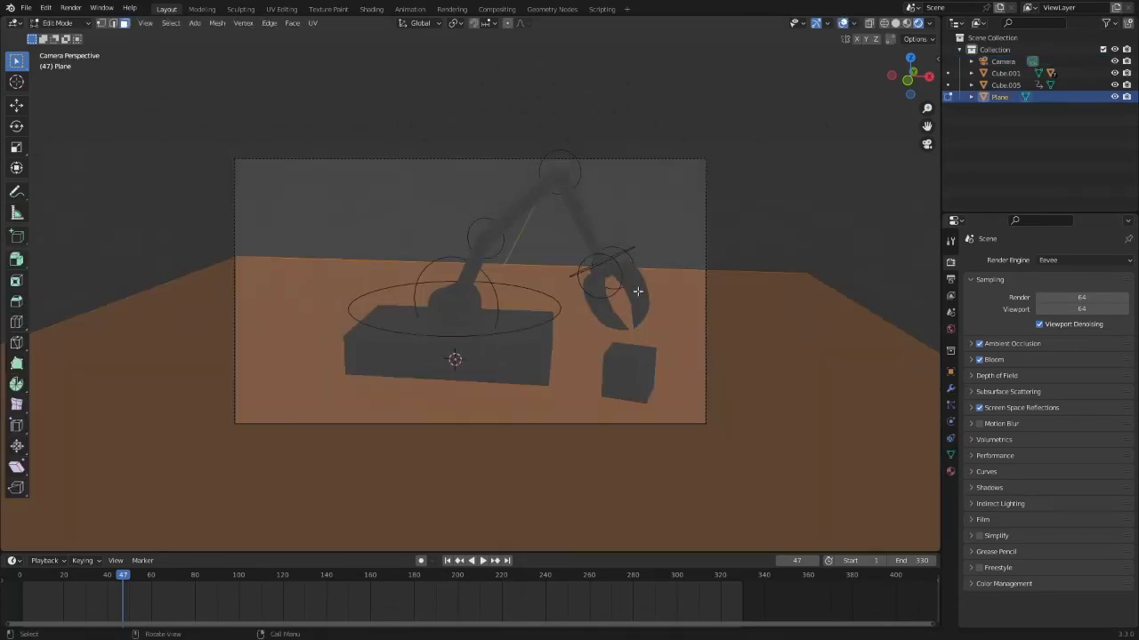
{"action": "key", "text": "Tab"}
{"action": "key", "text": "Tab"}
{"action": "left_click", "coordinate": [112, 22]}
Step: Scale the ground plane's back edge slightly wider along X and extrude it more than 20 m up along Z as a back wall
{"action": "left_click", "coordinate": [589, 267]}
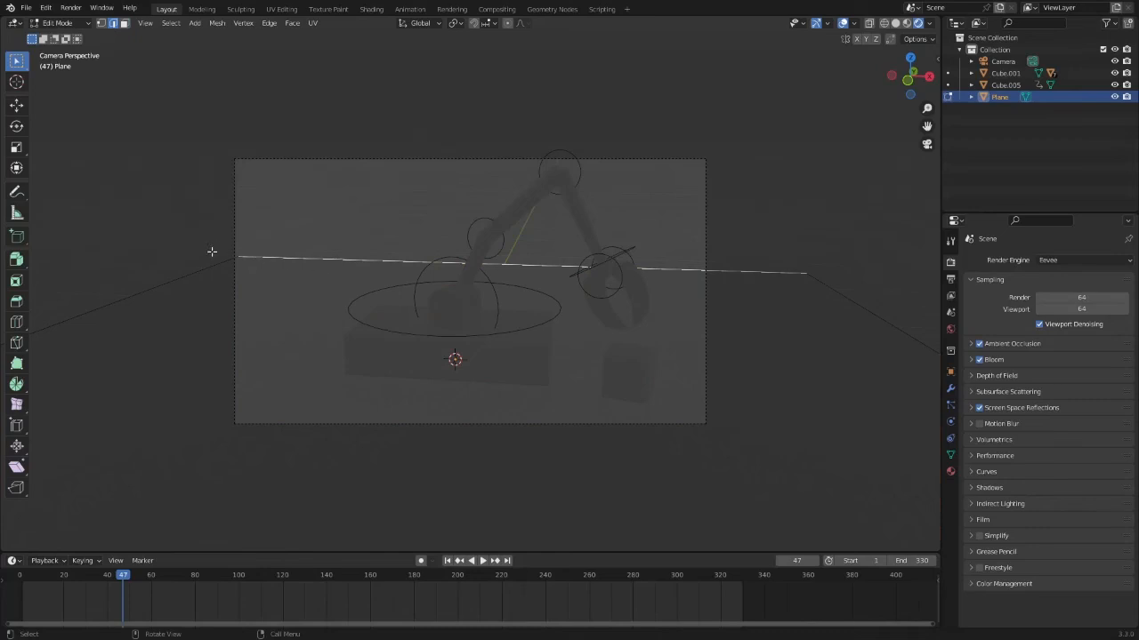
{"action": "key", "text": "s"}
{"action": "key", "text": "x"}
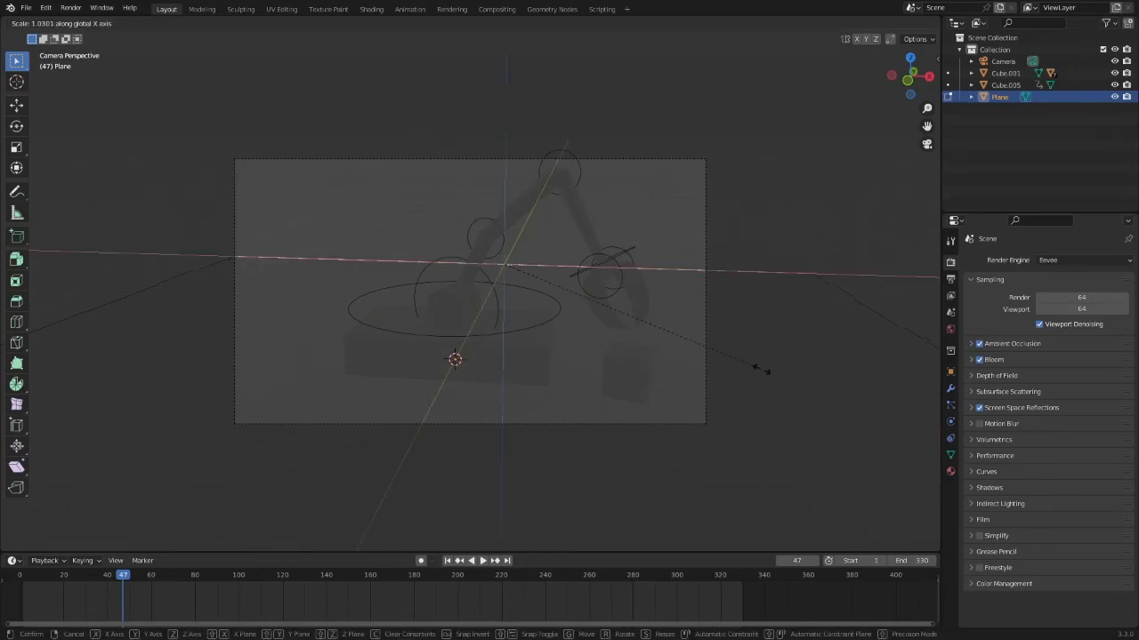
{"action": "left_click", "coordinate": [772, 369]}
{"action": "key", "text": "e"}
{"action": "middle_click", "coordinate": [765, 307]}
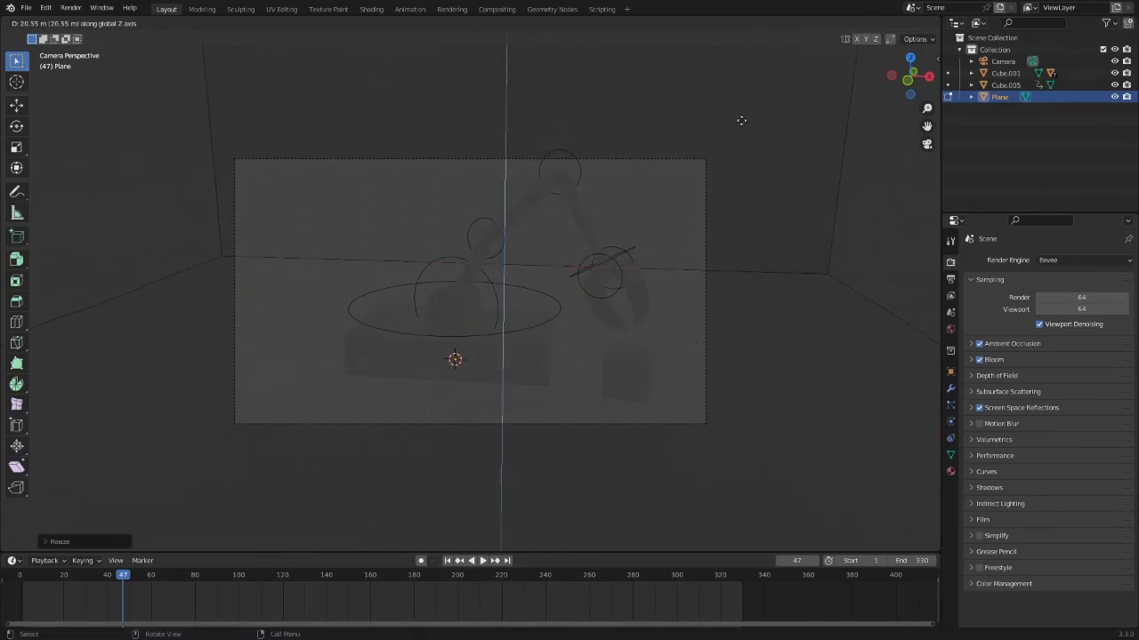
{"action": "left_click", "coordinate": [734, 95]}
{"action": "left_click", "coordinate": [552, 267]}
{"action": "key", "text": "ctrl+b"}
{"action": "key", "text": "v"}
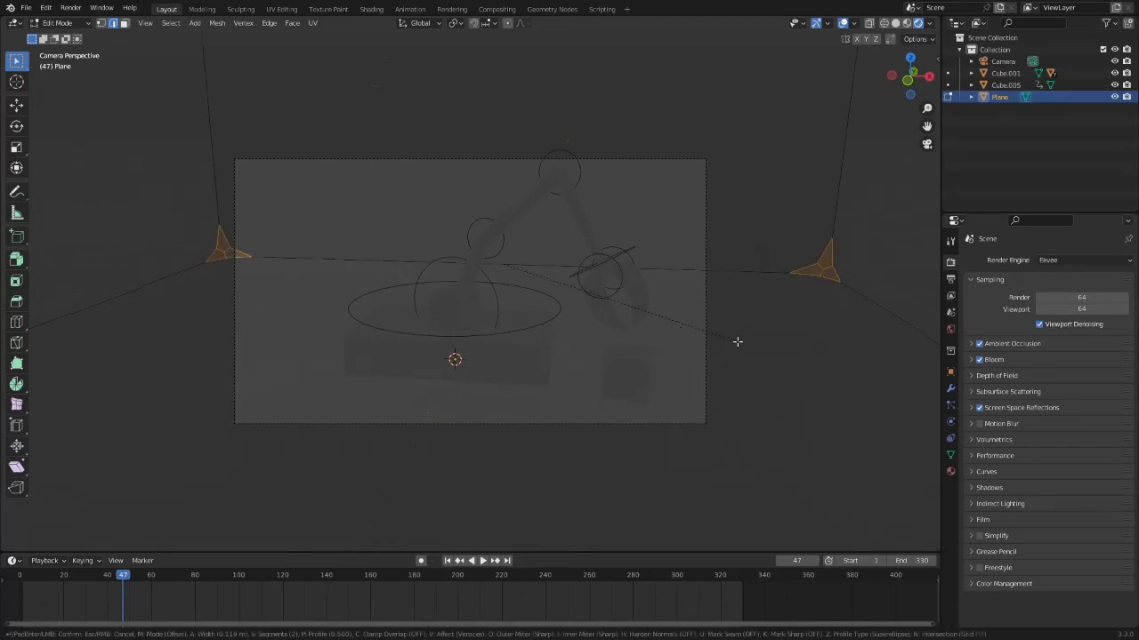
{"action": "key", "text": "Escape"}
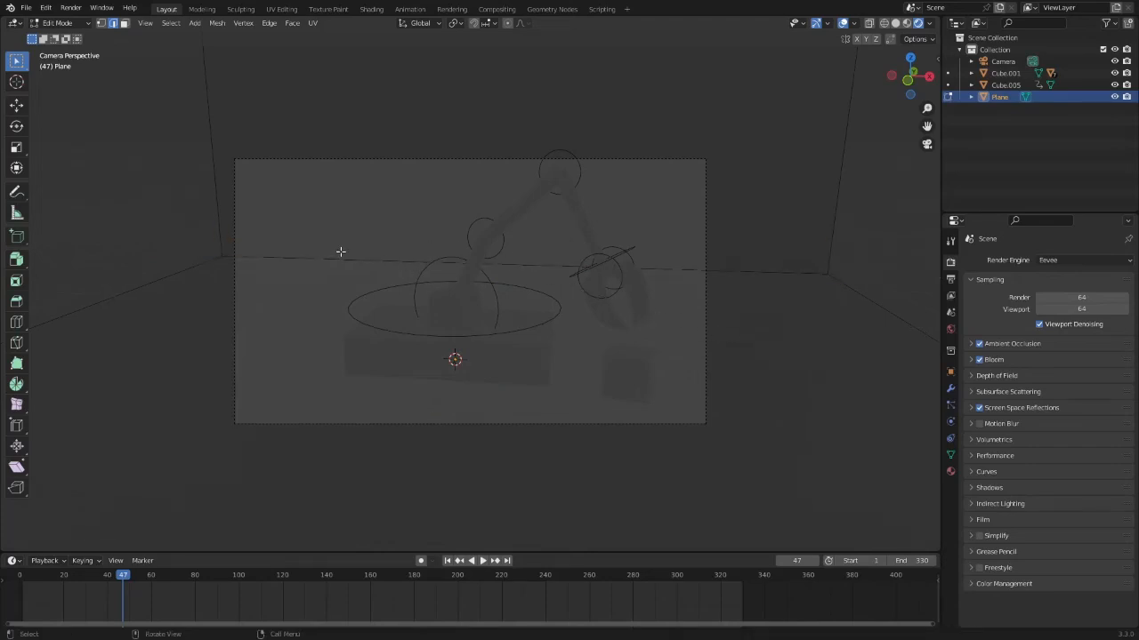
Step: Bevel the edge between floor and back wall into a wide curve with 8 segments and shade the plane smooth
{"action": "key", "text": "KP_0"}
{"action": "left_click", "coordinate": [321, 267]}
{"action": "middle_click_drag", "start_coordinate": [321, 266], "coordinate": [385, 267]}
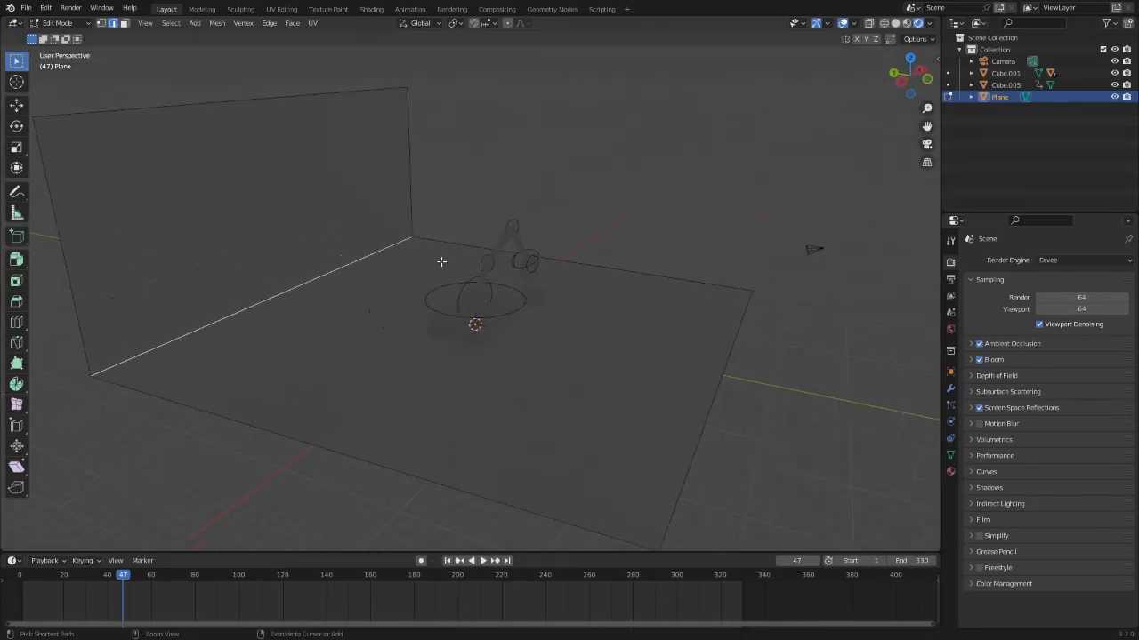
{"action": "key", "text": "ctrl+b"}
{"action": "scroll", "coordinate": [498, 260], "scroll_direction": "up", "scroll_amount": 7}
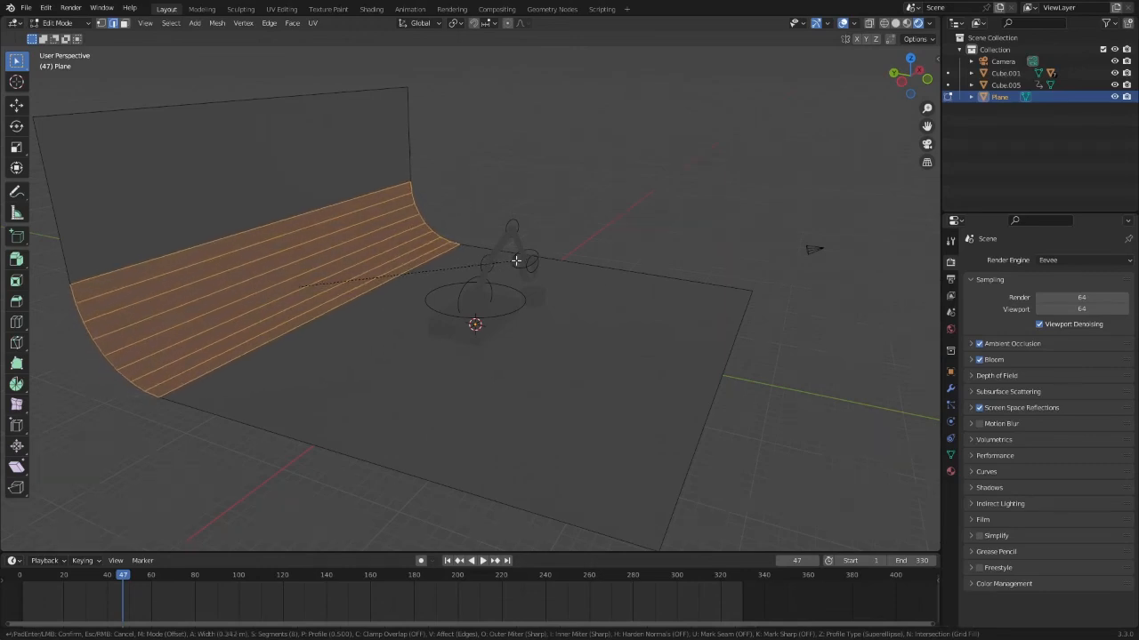
{"action": "left_click", "coordinate": [447, 227]}
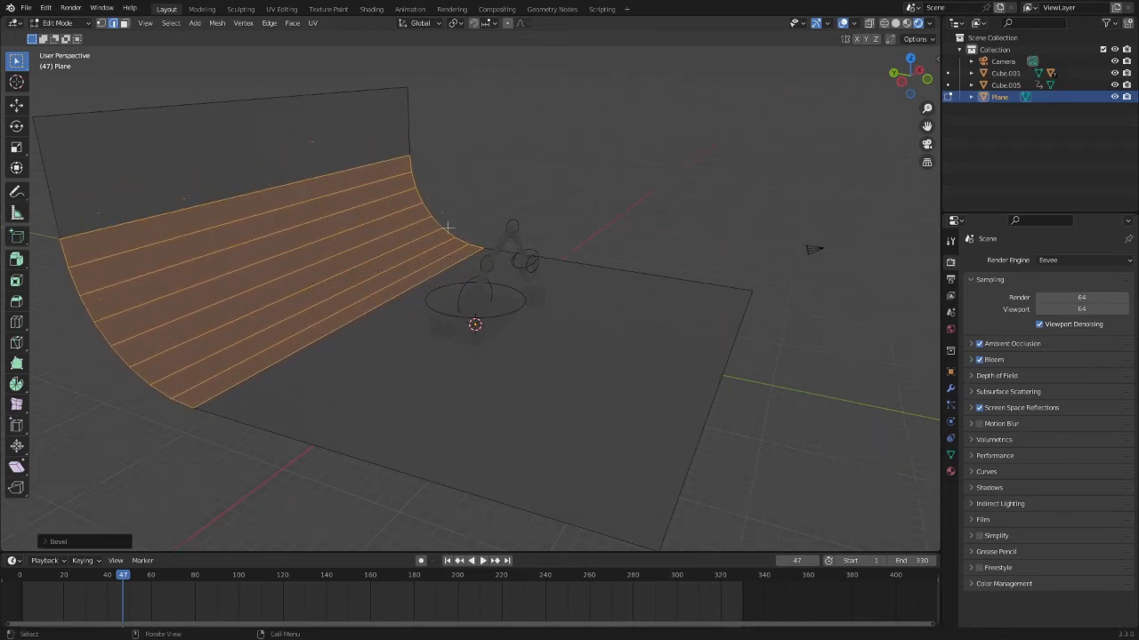
{"action": "key", "text": "Tab"}
{"action": "right_click", "coordinate": [258, 230]}
{"action": "left_click", "coordinate": [254, 219]}
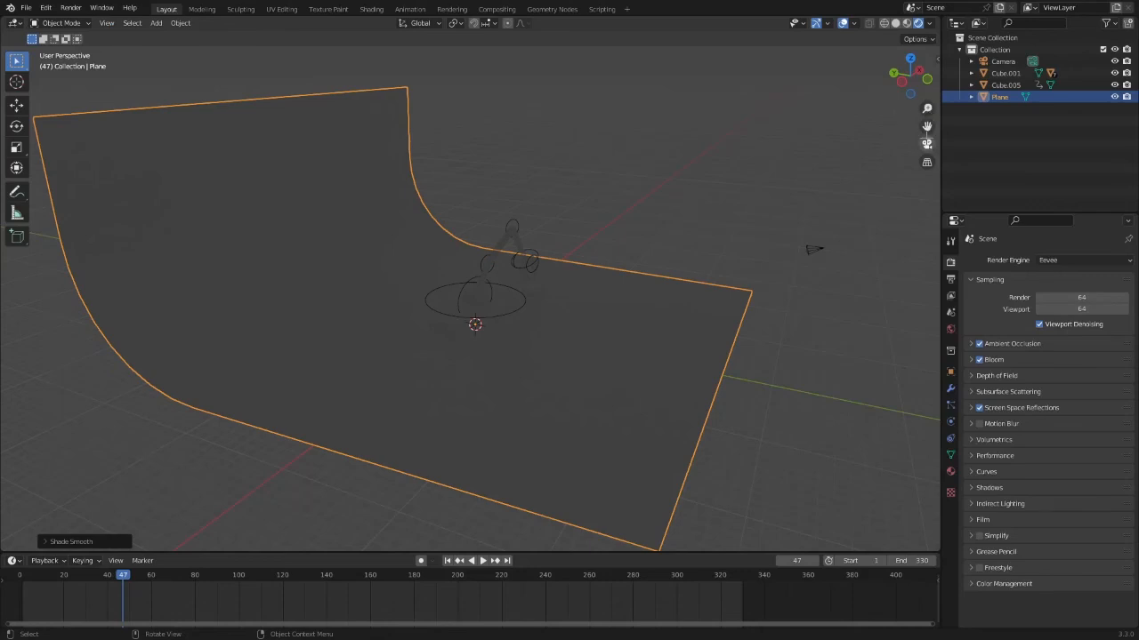
Step: Add a point light and move it in front of the robotic arm in the top view
{"action": "key", "text": "KP_0"}
{"action": "scroll", "coordinate": [356, 247], "scroll_direction": "up", "scroll_amount": 2}
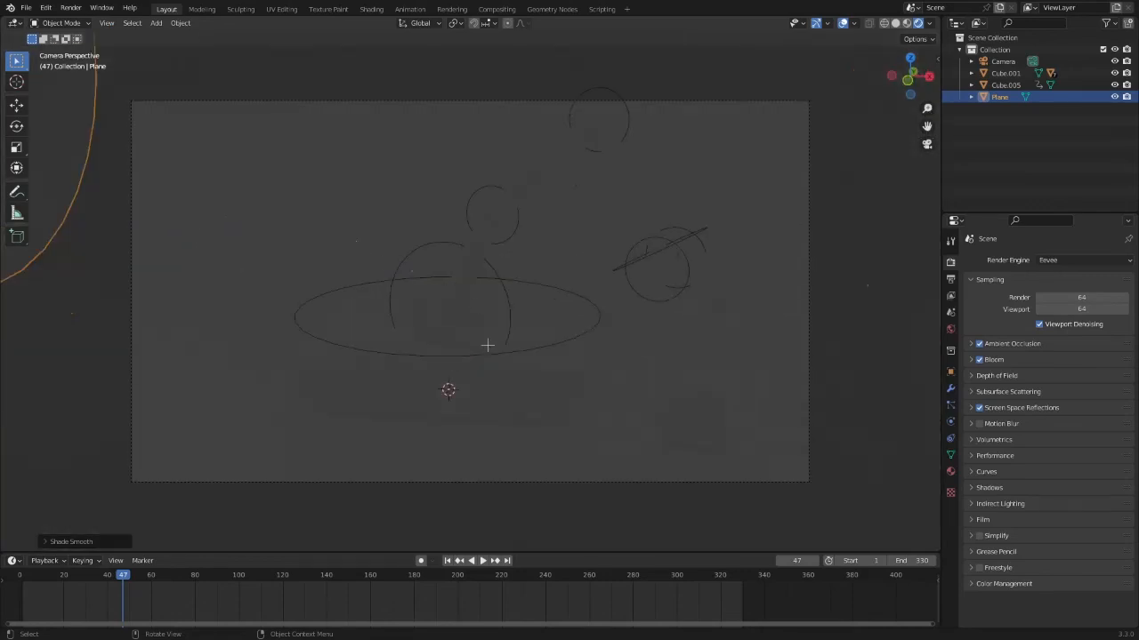
{"action": "key", "text": "shift+a"}
{"action": "mouse_move", "coordinate": [476, 310]}
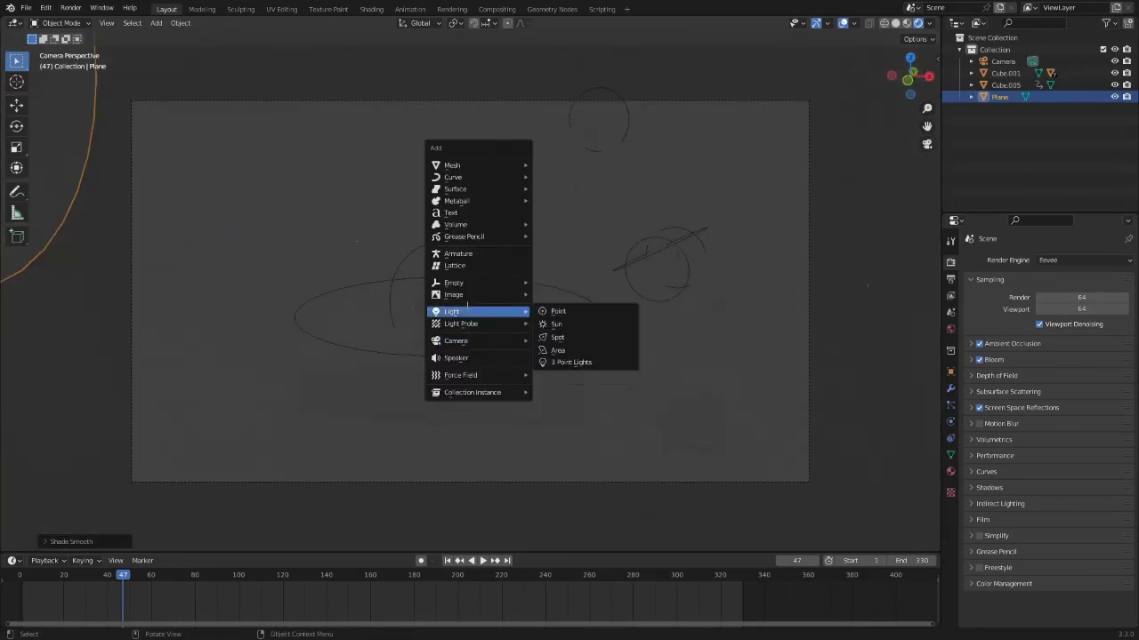
{"action": "left_click", "coordinate": [545, 310]}
{"action": "left_click", "coordinate": [910, 57]}
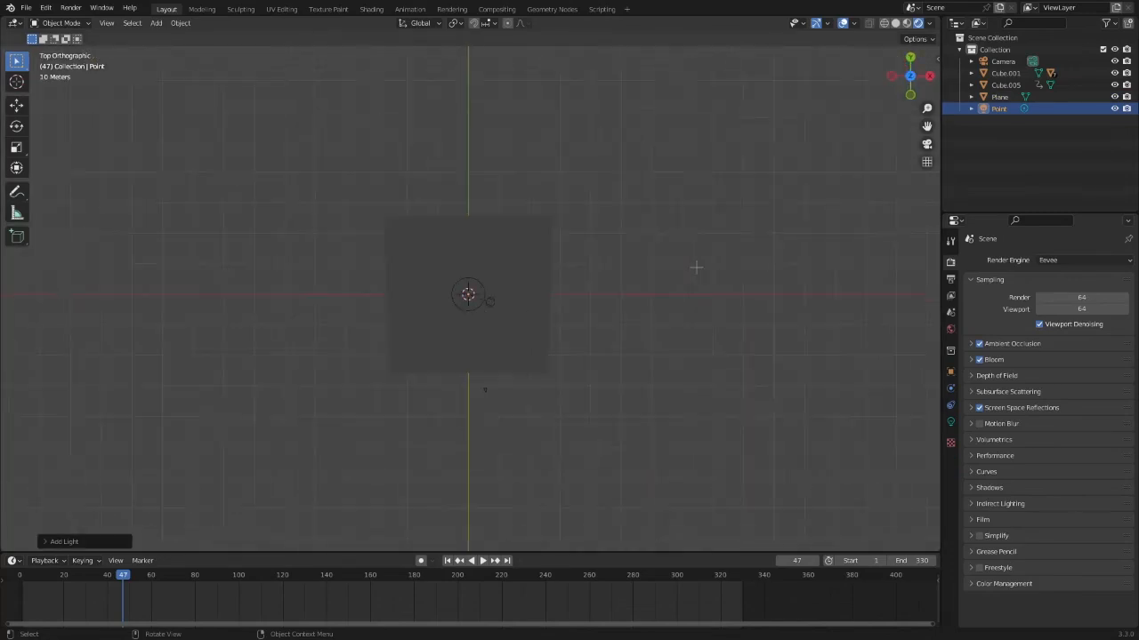
{"action": "scroll", "coordinate": [687, 276], "scroll_direction": "up", "scroll_amount": 3}
{"action": "key", "text": "g"}
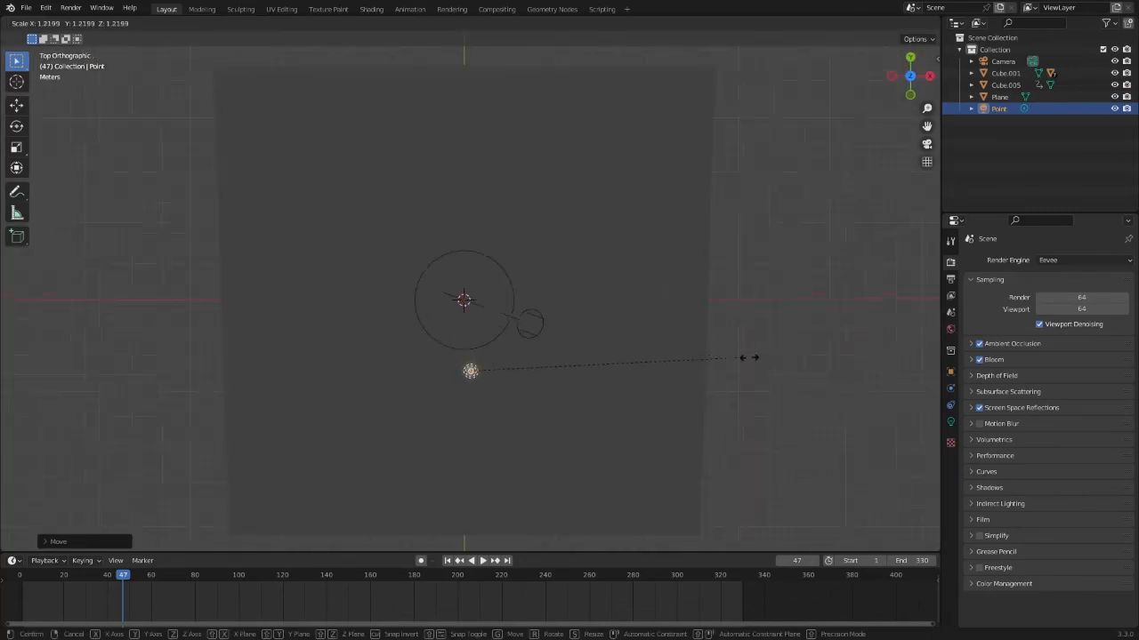
{"action": "left_click", "coordinate": [752, 357]}
Step: Set the point light's radius to 15.2 m and raise it more than 5 m along Z
{"action": "left_click", "coordinate": [951, 423]}
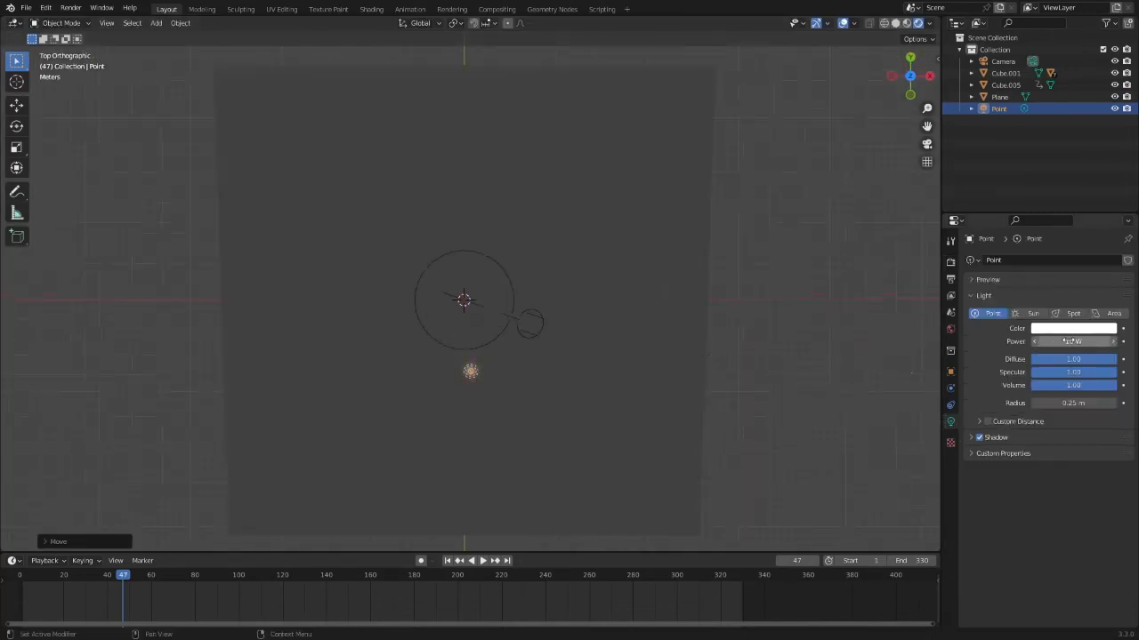
{"action": "mouse_move", "coordinate": [1067, 403]}
{"action": "left_mouse_down"}
{"action": "mouse_move", "coordinate": [1089, 403]}
{"action": "mouse_move", "coordinate": [1067, 403]}
{"action": "left_mouse_up"}
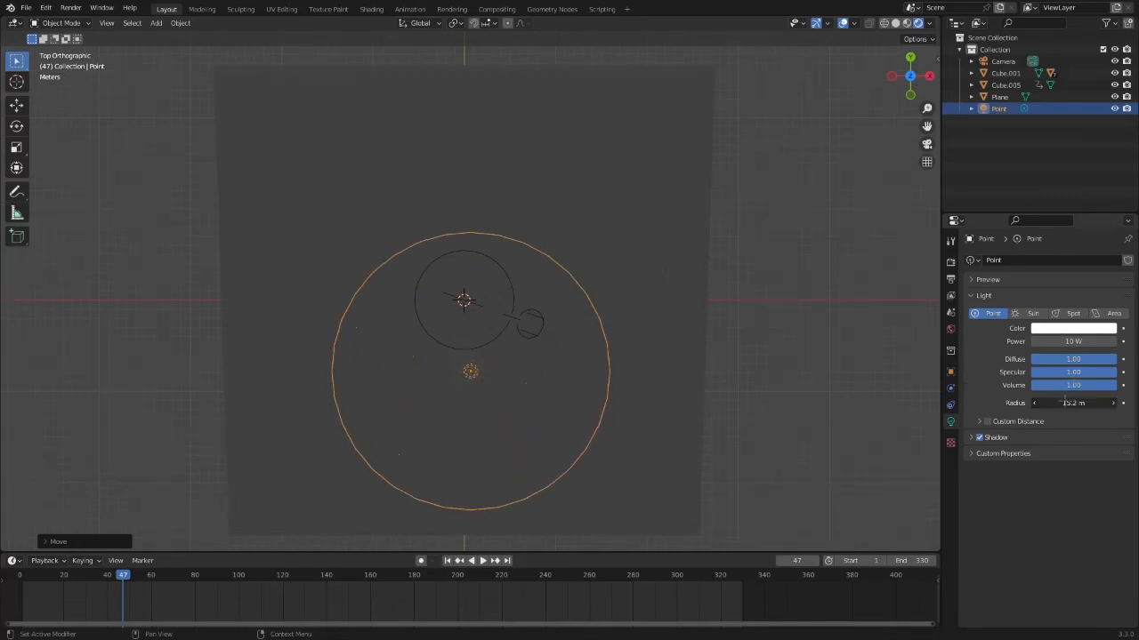
{"action": "left_click", "coordinate": [910, 94]}
{"action": "key", "text": "g"}
{"action": "key", "text": "z"}
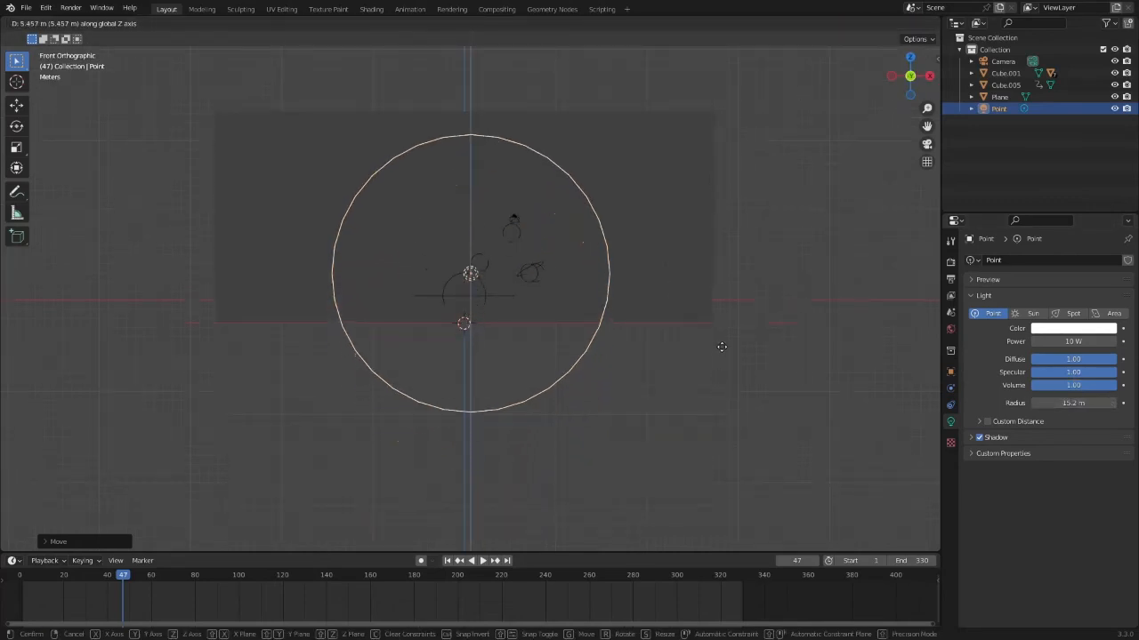
{"action": "left_click", "coordinate": [722, 336]}
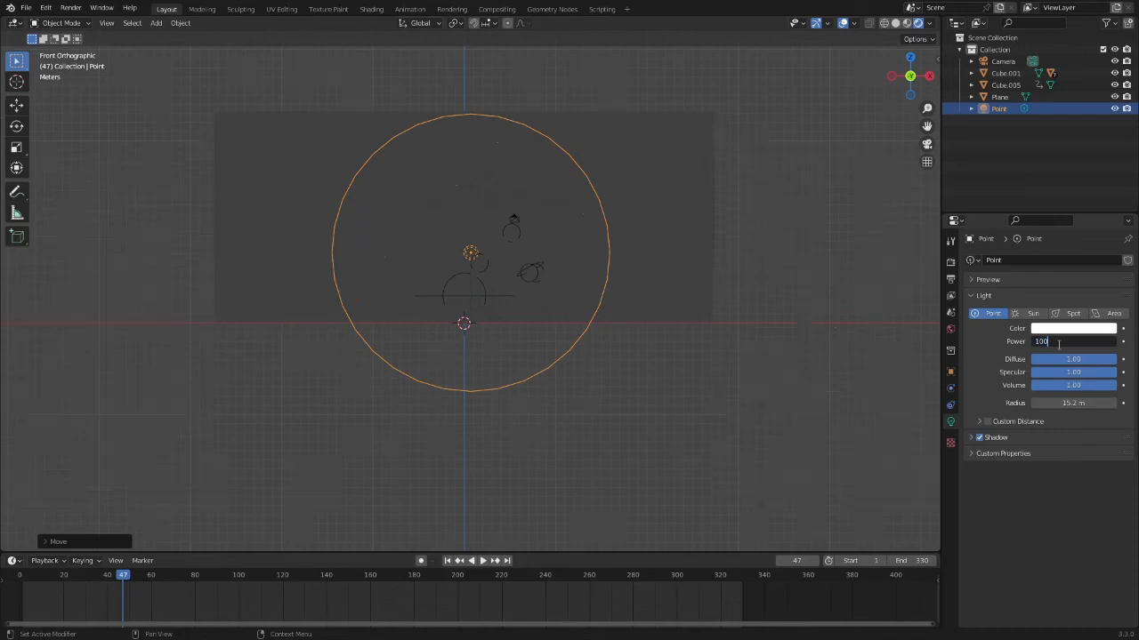
Step: Set the point light's power to 10000 W and move it farther in front of the arm, toward the box's side
{"action": "key", "text": "Return"}
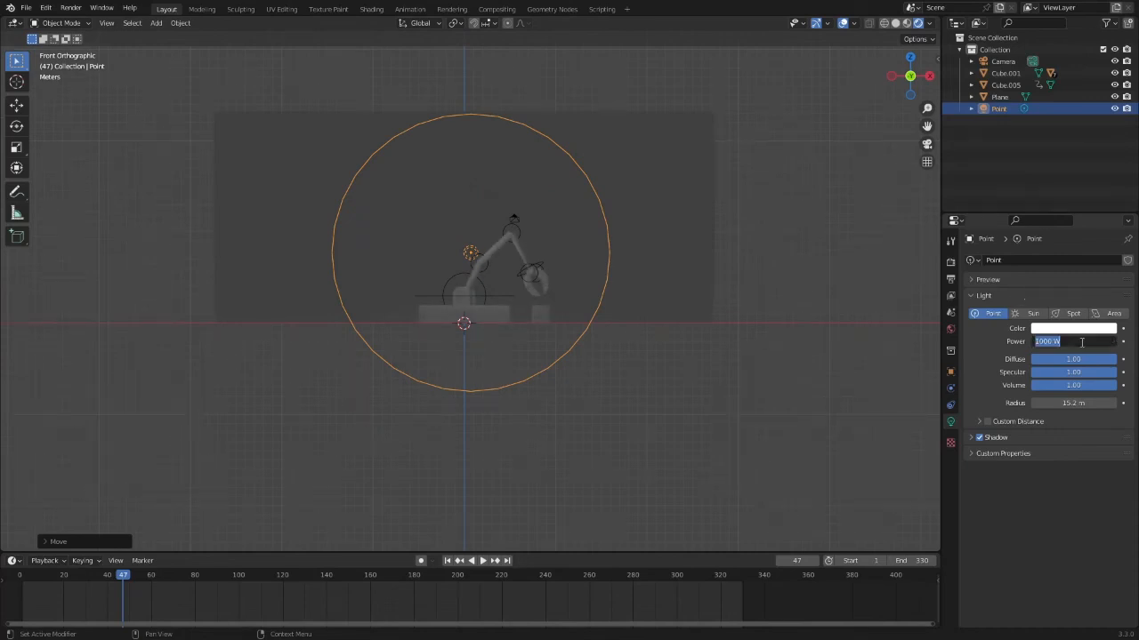
{"action": "key", "text": "Return"}
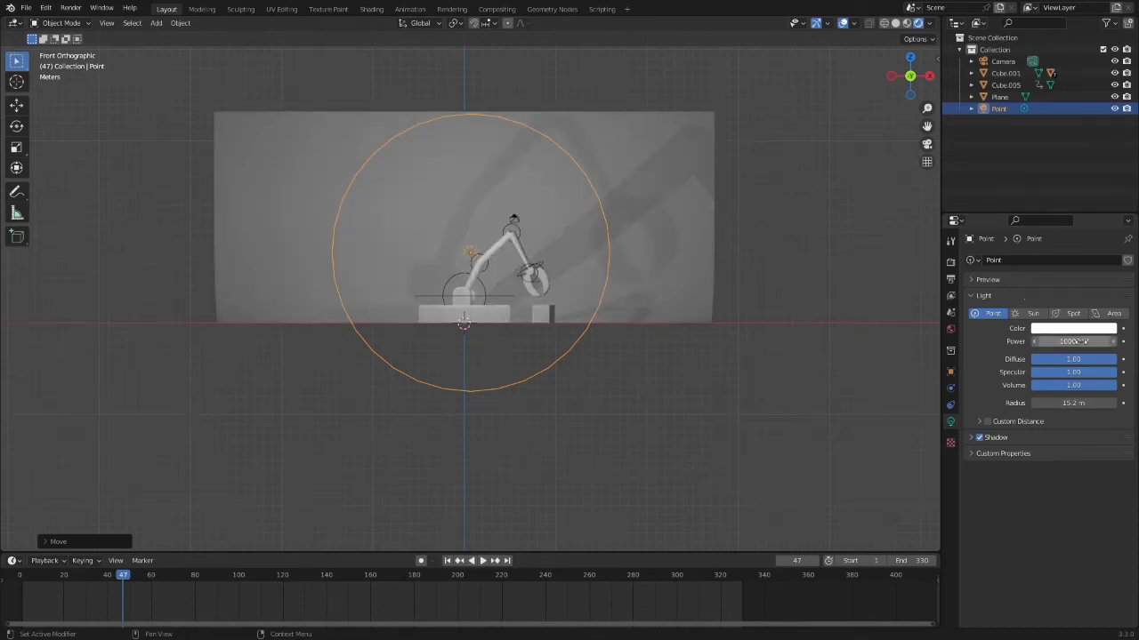
{"action": "left_click", "coordinate": [929, 75]}
{"action": "middle_click_drag", "start_coordinate": [928, 75], "coordinate": [952, 94]}
{"action": "left_click", "coordinate": [910, 77]}
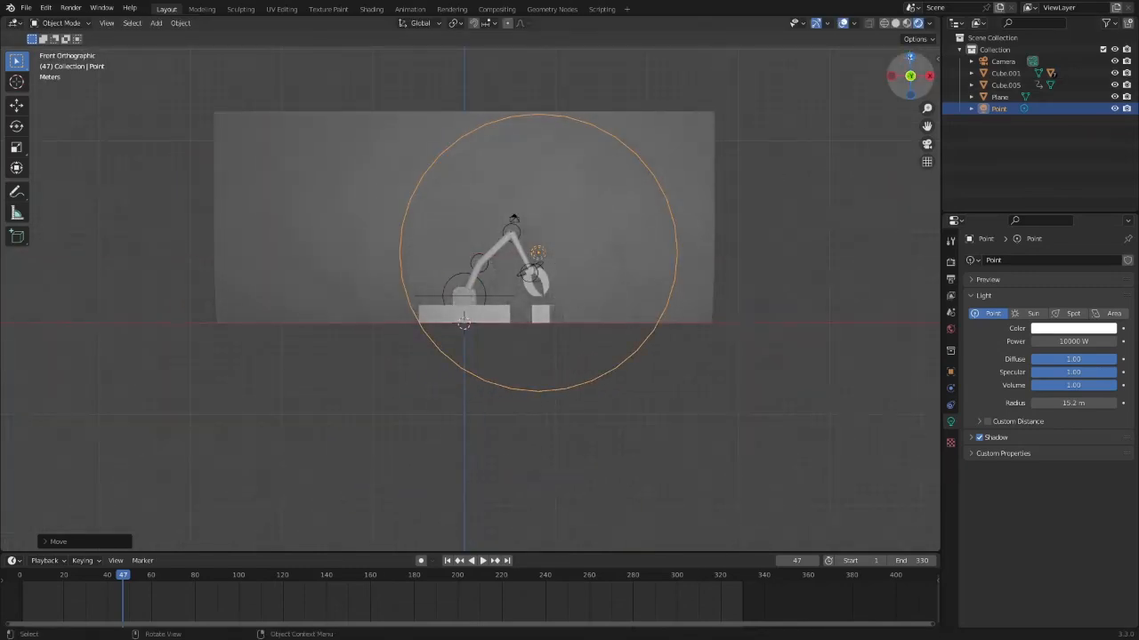
Step: Duplicate the point light to the opposite front side of the arm and set the copy's power to 1000 W
{"action": "left_click", "coordinate": [910, 57]}
{"action": "key", "text": "shift+d"}
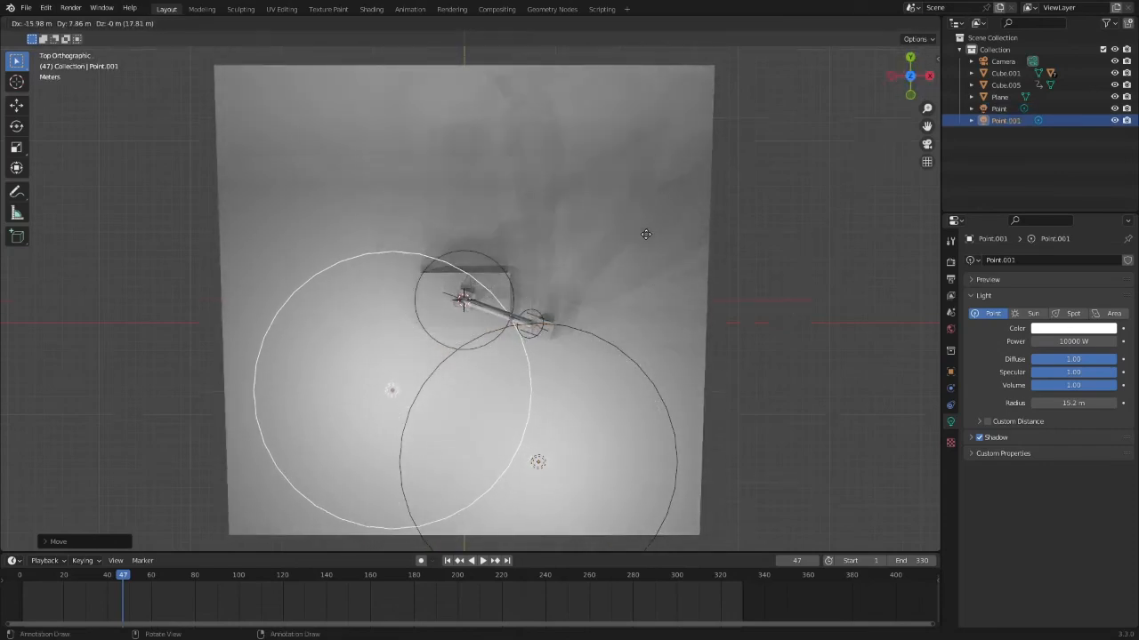
{"action": "left_click", "coordinate": [652, 249]}
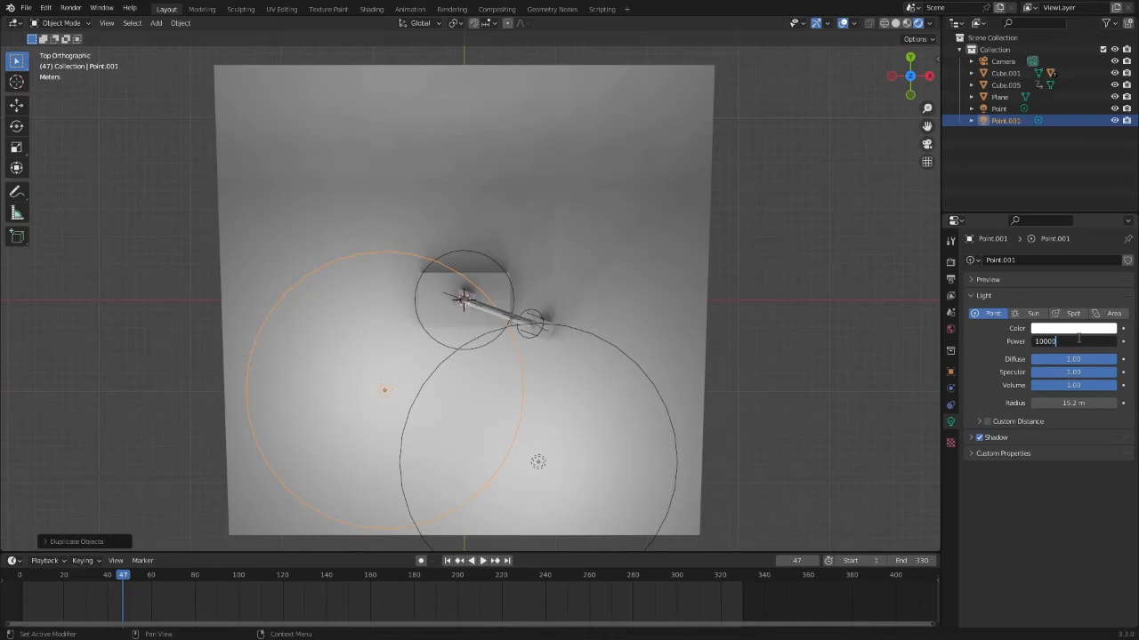
{"action": "key", "text": "BackSpace"}
{"action": "key", "text": "Return"}
{"action": "left_click", "coordinate": [927, 144]}
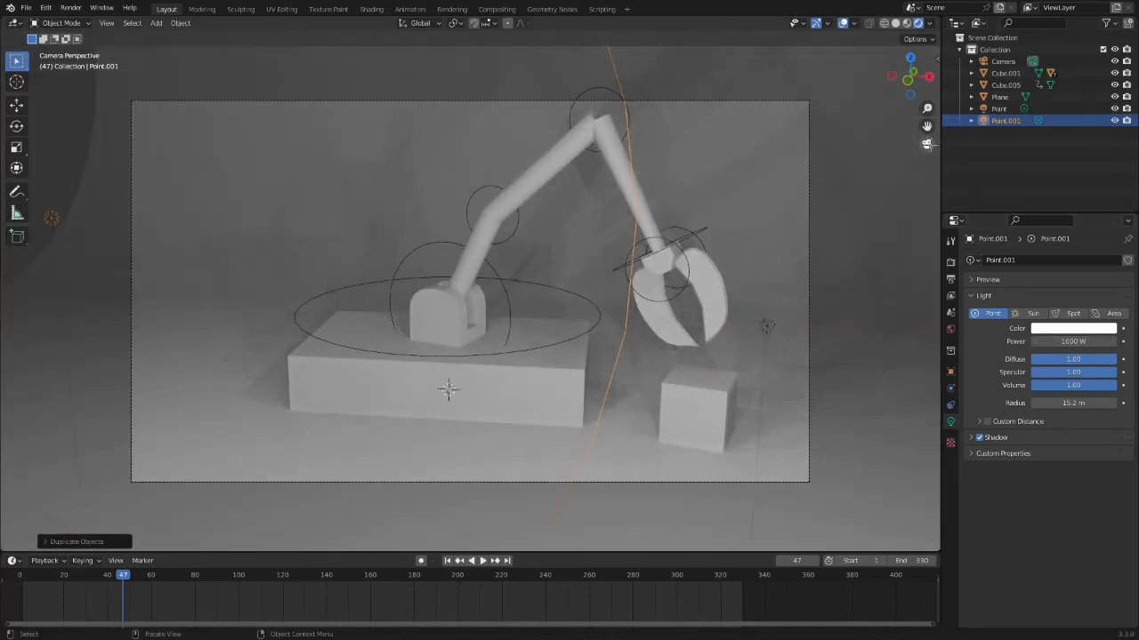
Step: Duplicate the 1000 W point light and place the copy lower down, behind the robotic arm and in front of the back wall
{"action": "left_click", "coordinate": [911, 57]}
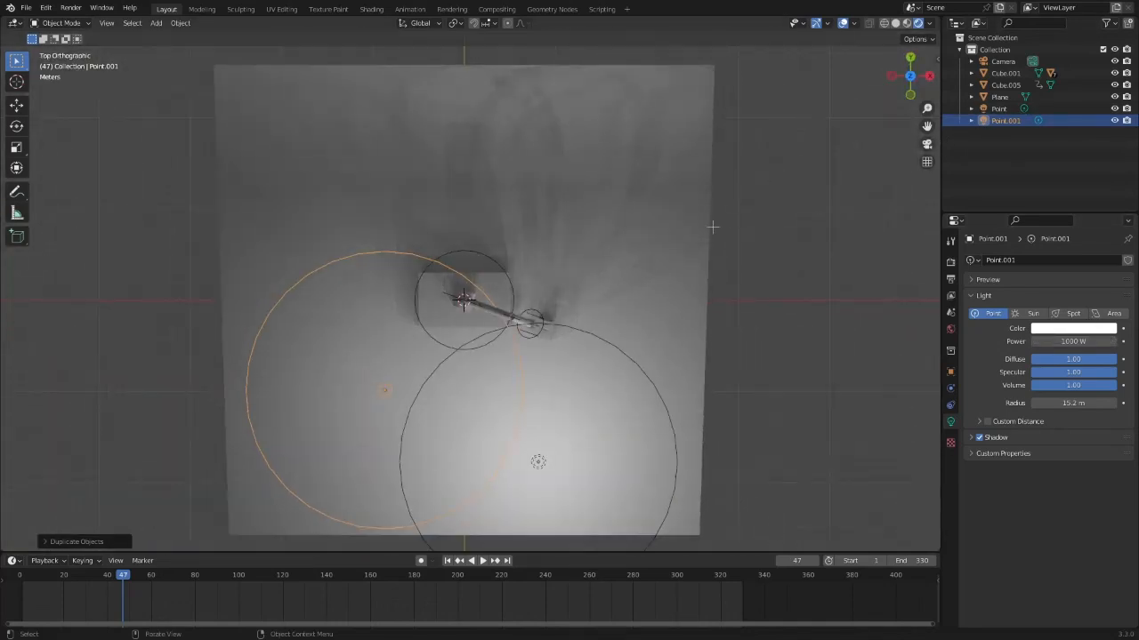
{"action": "middle_click_drag", "start_coordinate": [712, 228], "coordinate": [776, 171]}
{"action": "key", "text": "shift+d"}
{"action": "left_click", "coordinate": [565, 166]}
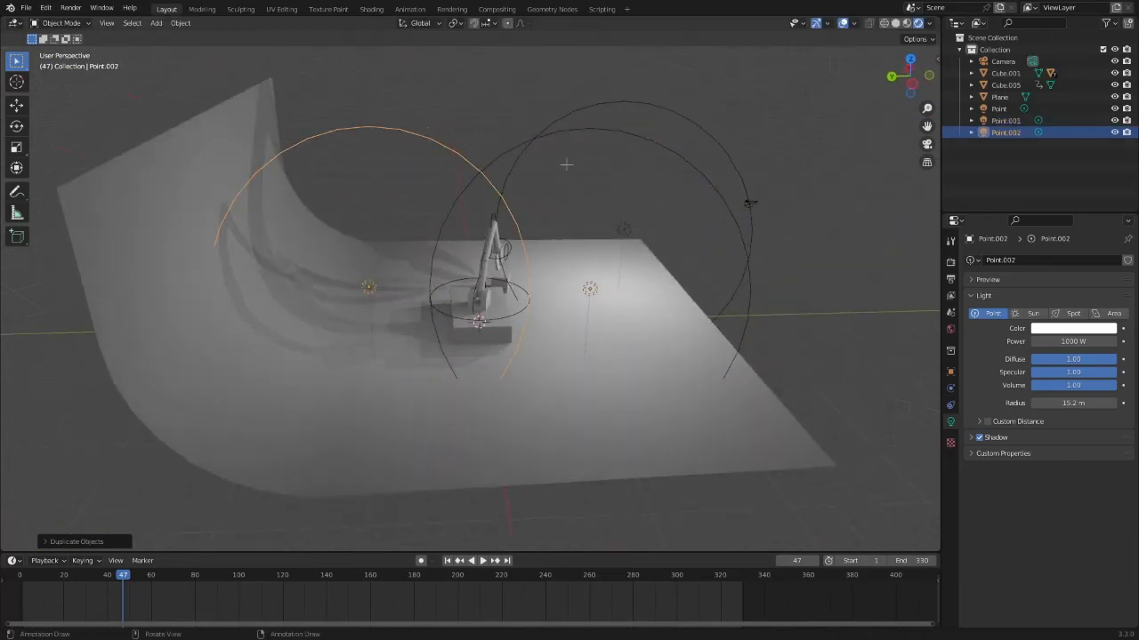
{"action": "left_click", "coordinate": [913, 82]}
{"action": "key", "text": "g"}
{"action": "left_click", "coordinate": [731, 237]}
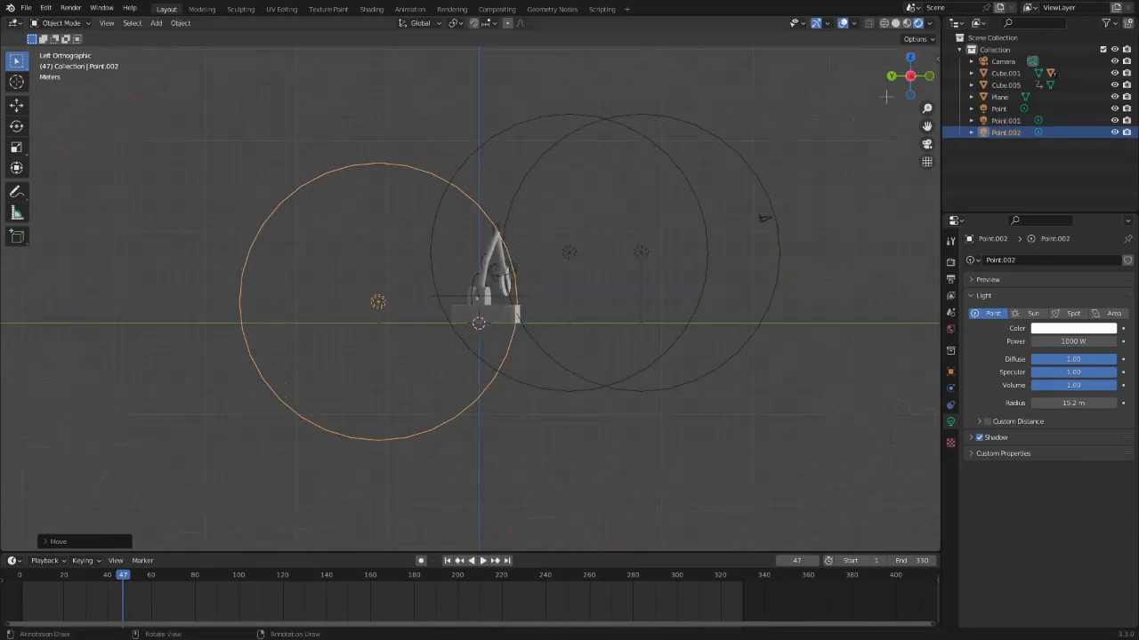
{"action": "left_click", "coordinate": [910, 57]}
{"action": "key", "text": "g"}
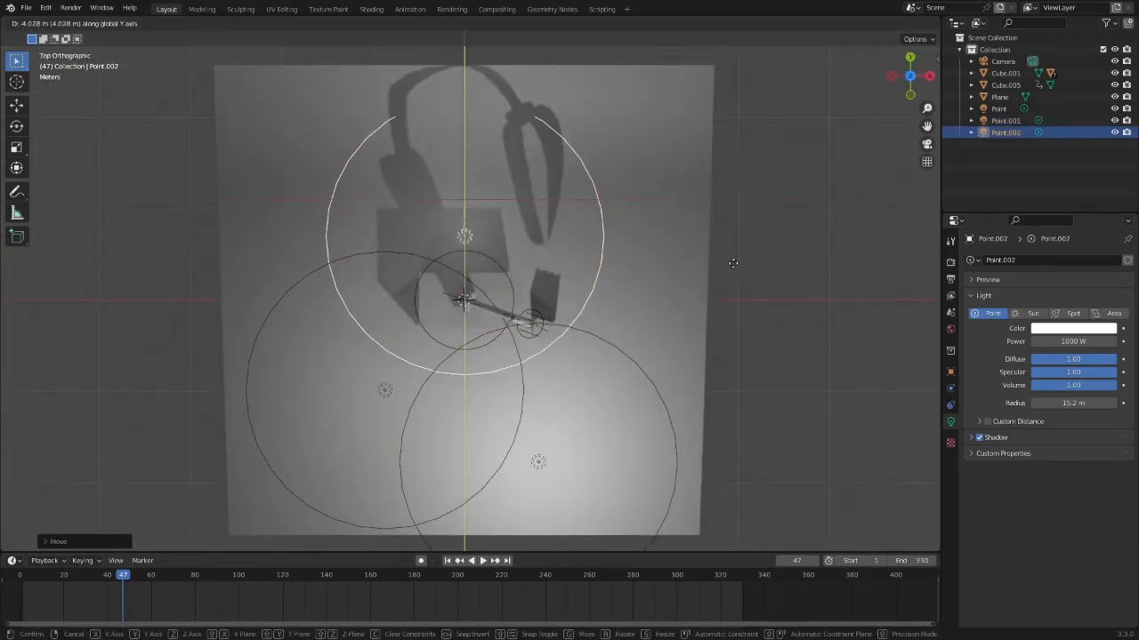
{"action": "left_click", "coordinate": [727, 277]}
Step: Set the power of the light behind the arm to 10000 W and shift it slightly along negative X
{"action": "left_click", "coordinate": [927, 144]}
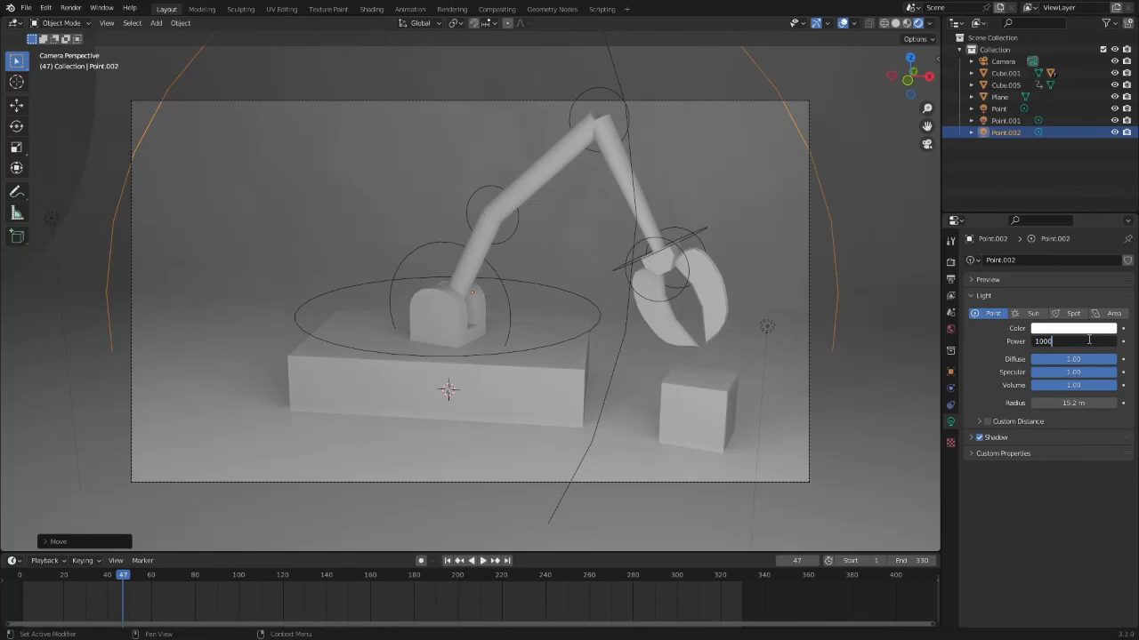
{"action": "type", "text": "0"}
{"action": "key", "text": "Return"}
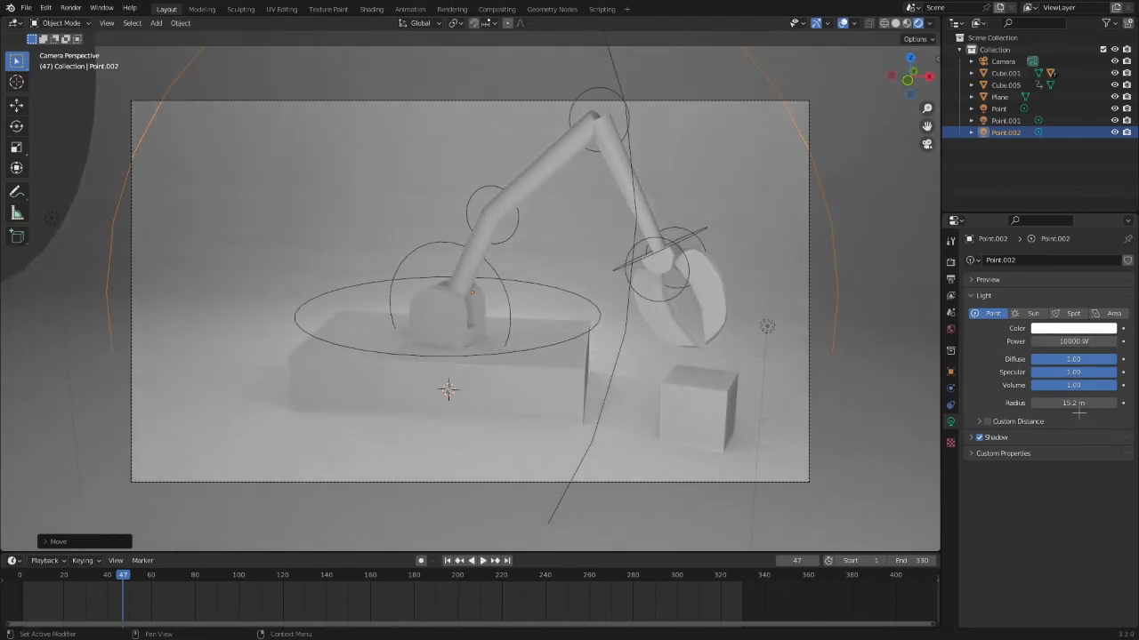
{"action": "key", "text": "g"}
{"action": "key", "text": "x"}
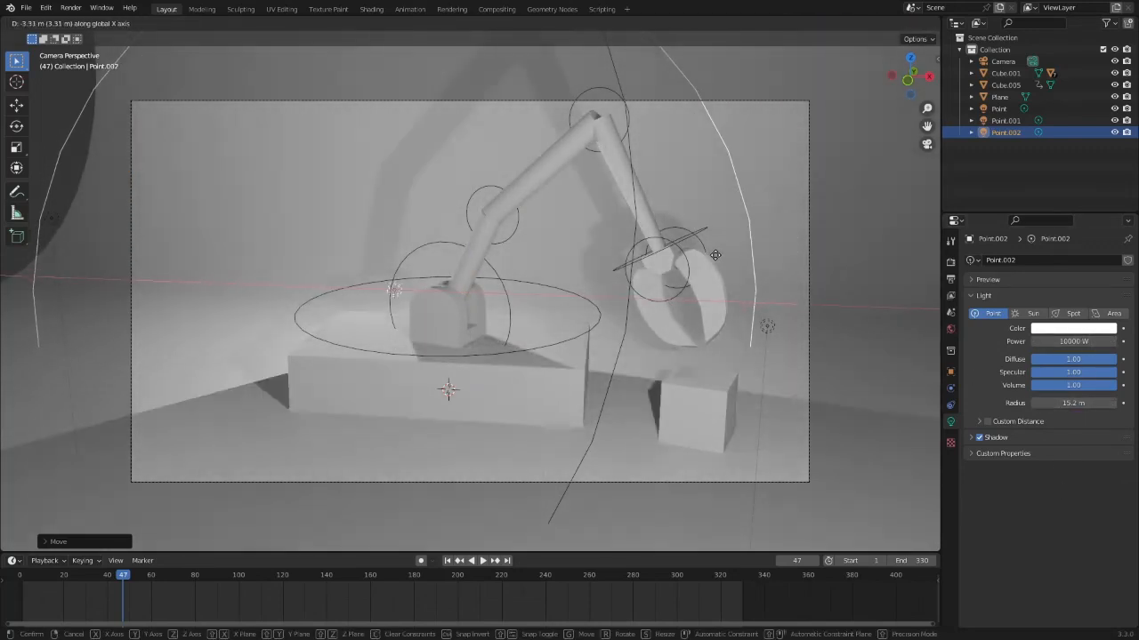
{"action": "left_click", "coordinate": [755, 260]}
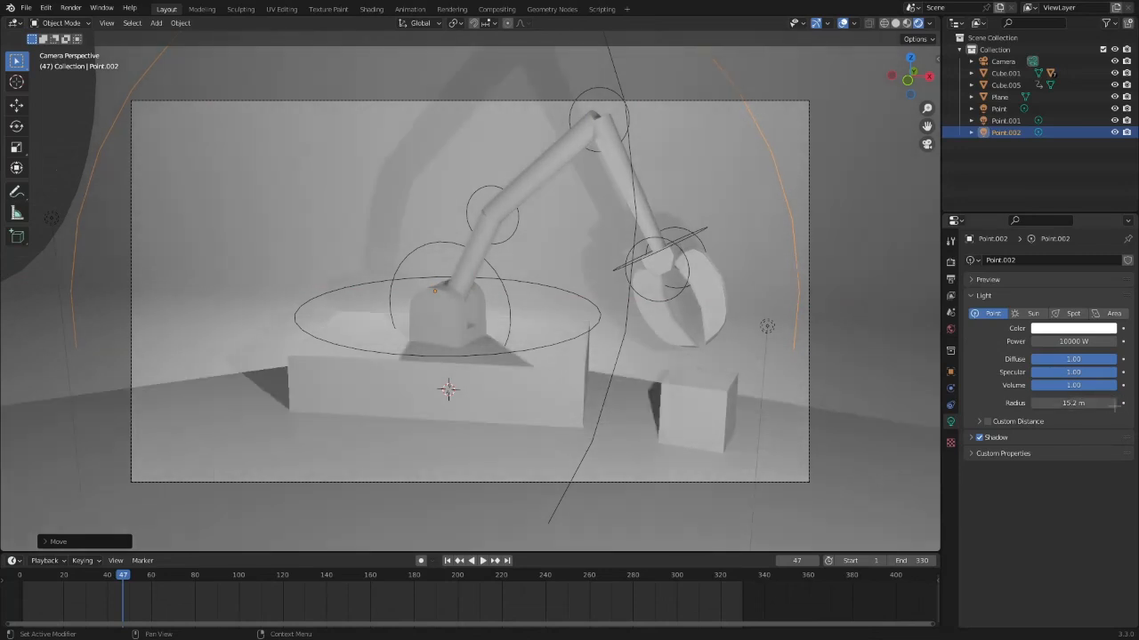
{"action": "scroll", "coordinate": [854, 437], "scroll_direction": "up", "scroll_amount": 1}
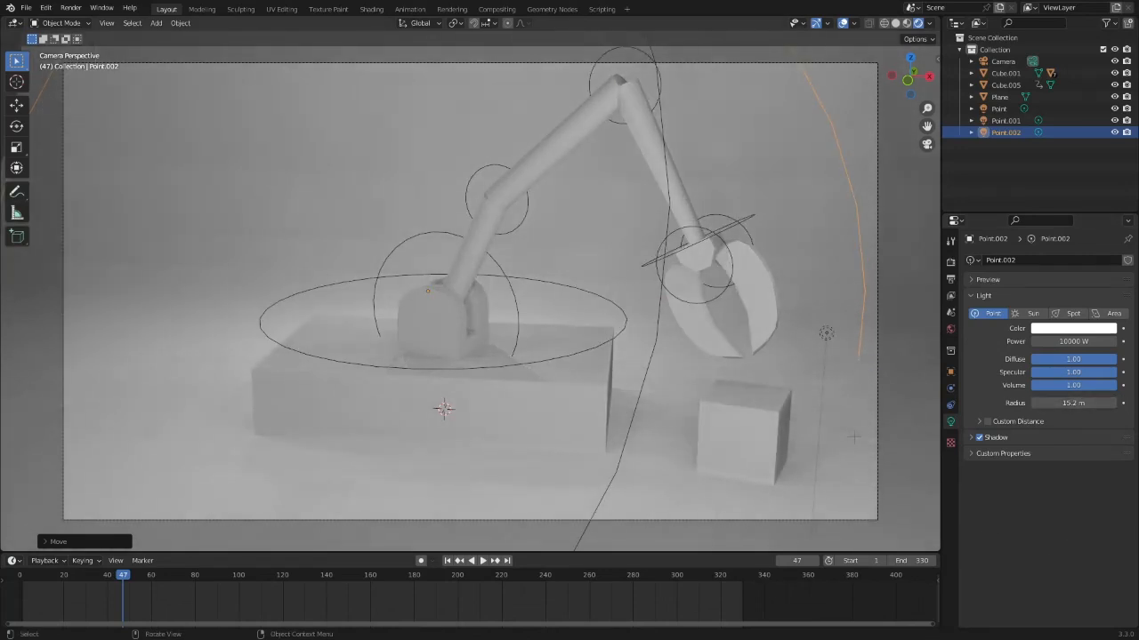
{"action": "scroll", "coordinate": [854, 437], "scroll_direction": "down", "scroll_amount": 1}
{"action": "middle_click_drag", "start_coordinate": [854, 437], "coordinate": [934, 430]}
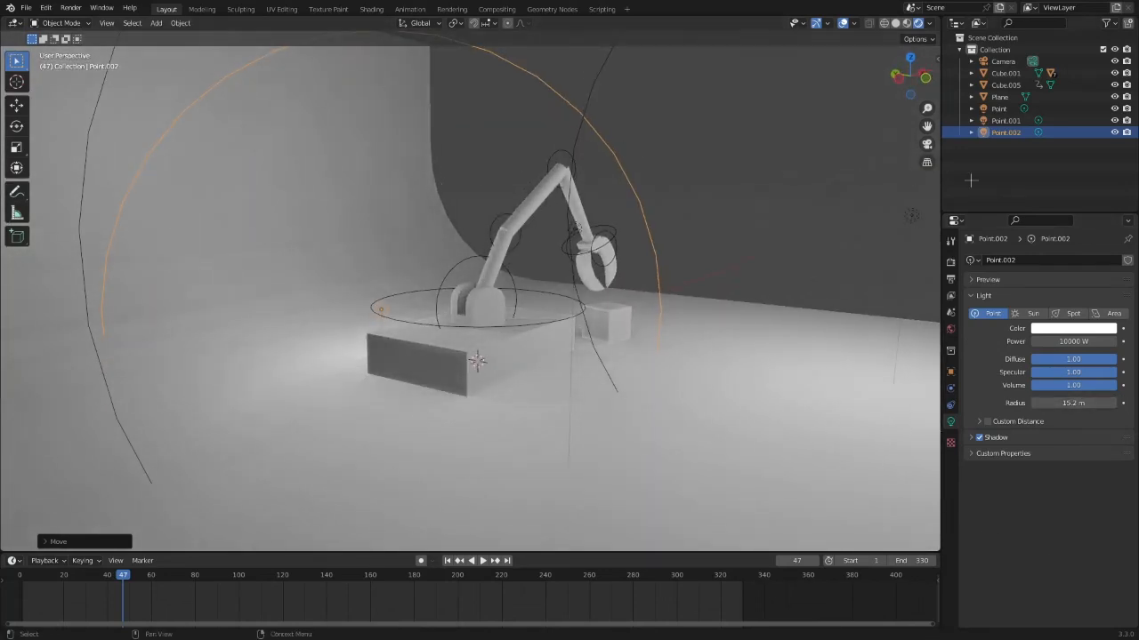
{"action": "key", "text": "KP_0"}
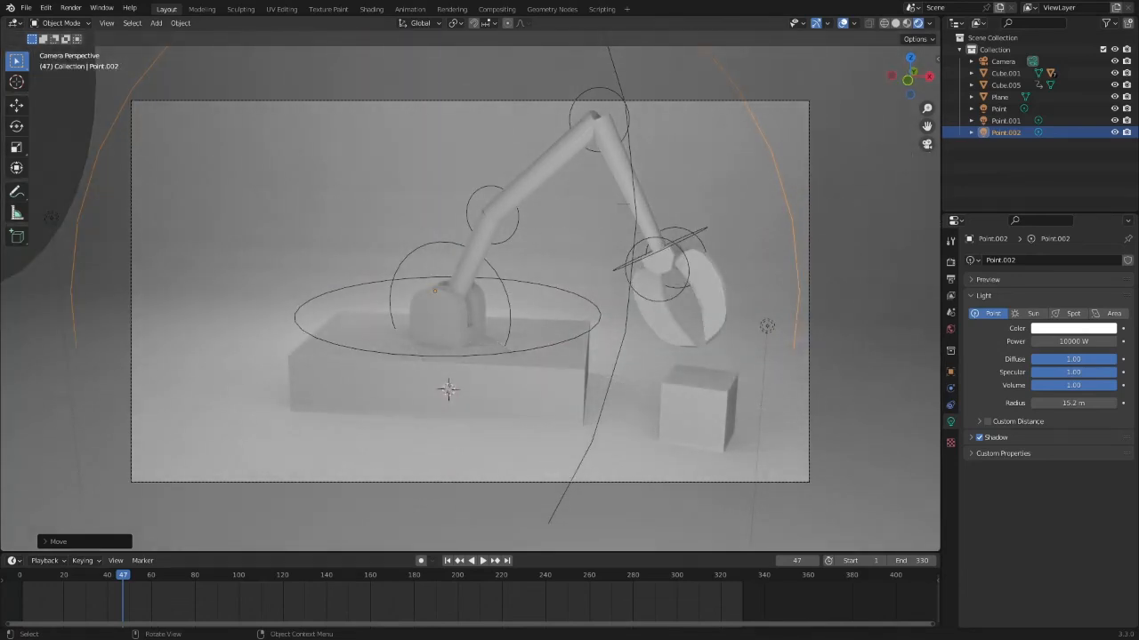
Step: Go to frame 0 and create a new material on the box
{"action": "left_click_drag", "start_coordinate": [116, 574], "coordinate": [19, 576]}
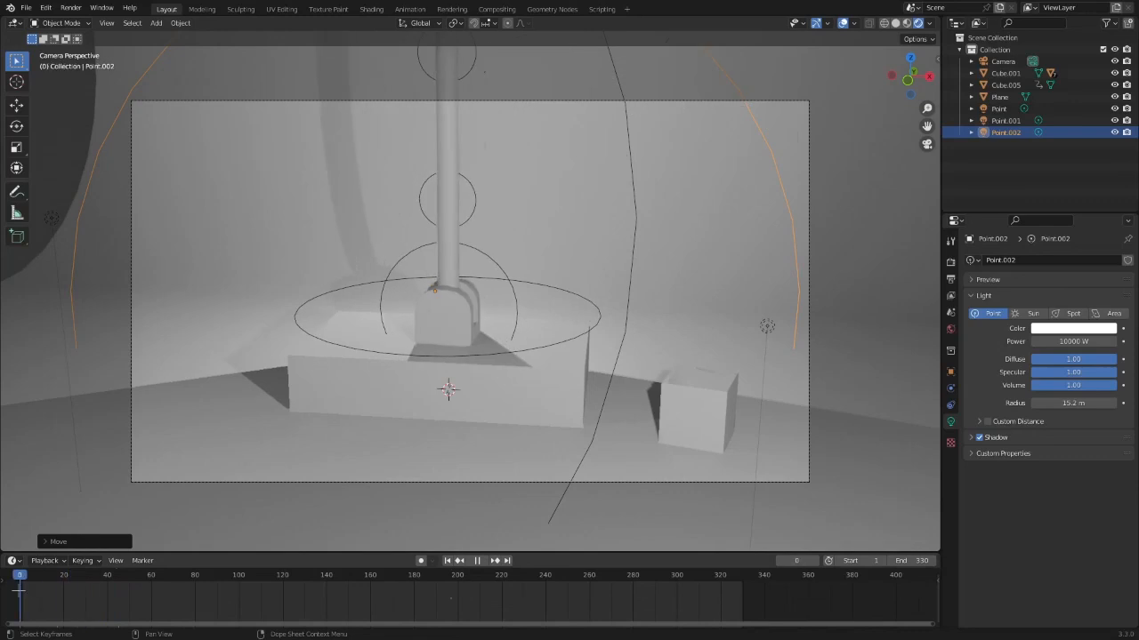
{"action": "left_click", "coordinate": [683, 420]}
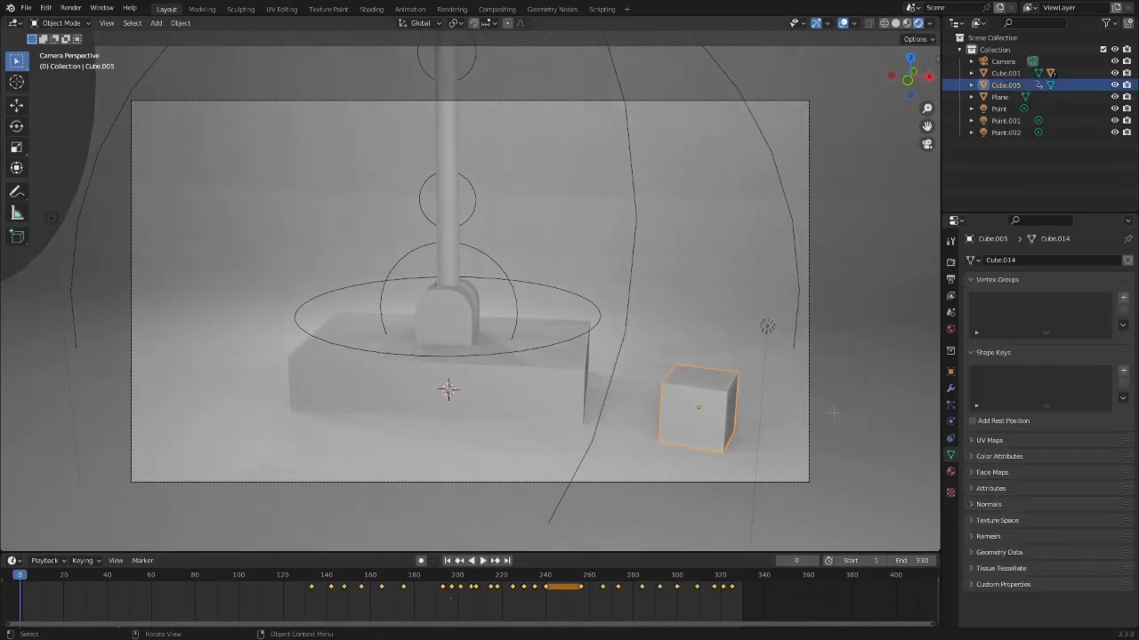
{"action": "left_click", "coordinate": [950, 421]}
{"action": "left_click", "coordinate": [950, 472]}
{"action": "left_click", "coordinate": [1085, 306]}
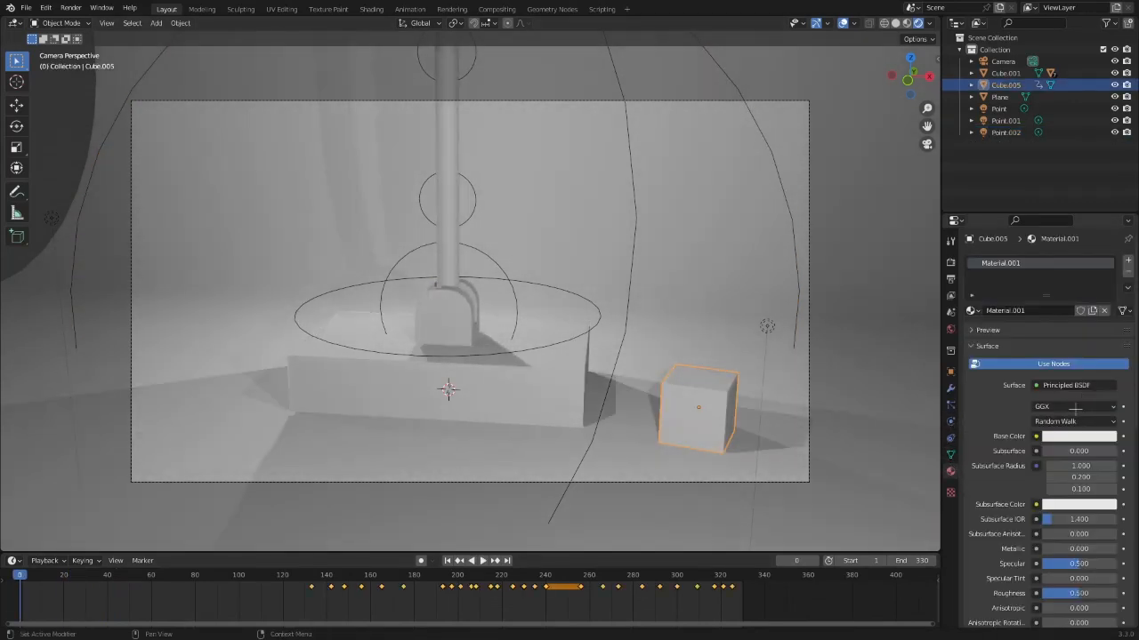
Step: Darken the box material's base color to a grey with a value of about 0.55 and compare it in solid and rendered shading
{"action": "left_click", "coordinate": [1097, 437]}
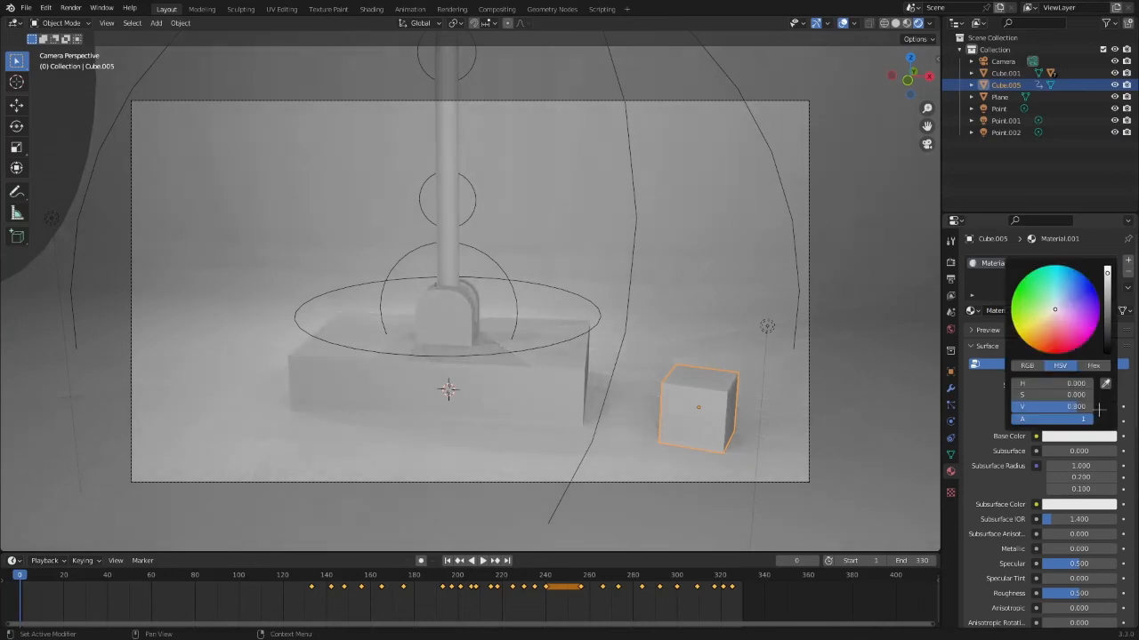
{"action": "left_click_drag", "start_coordinate": [1108, 275], "coordinate": [1108, 296]}
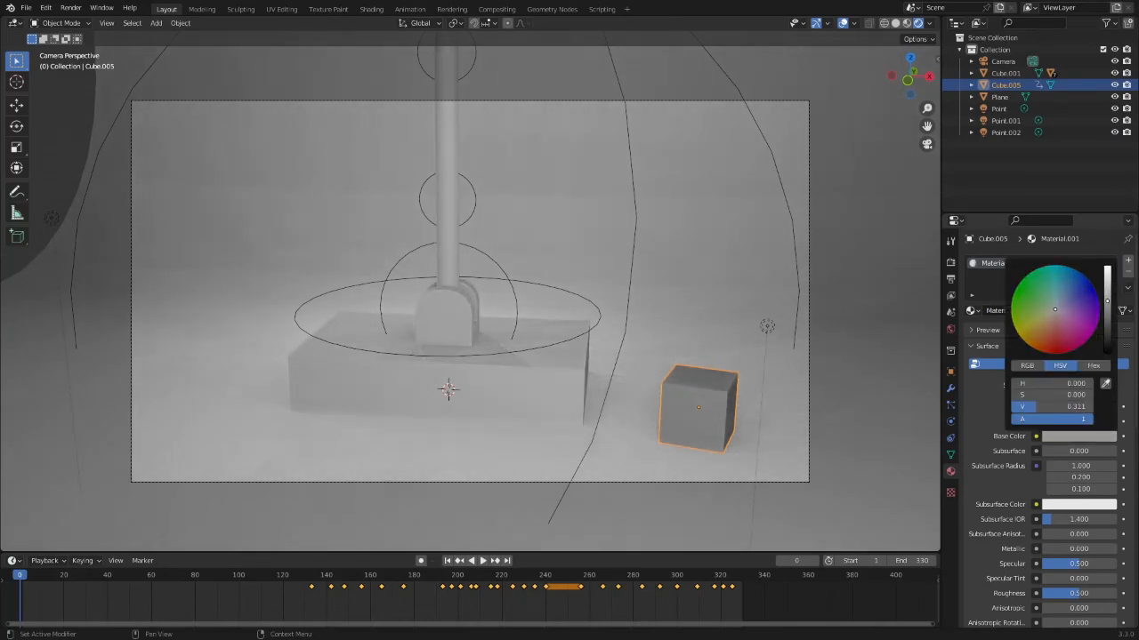
{"action": "left_click", "coordinate": [895, 23]}
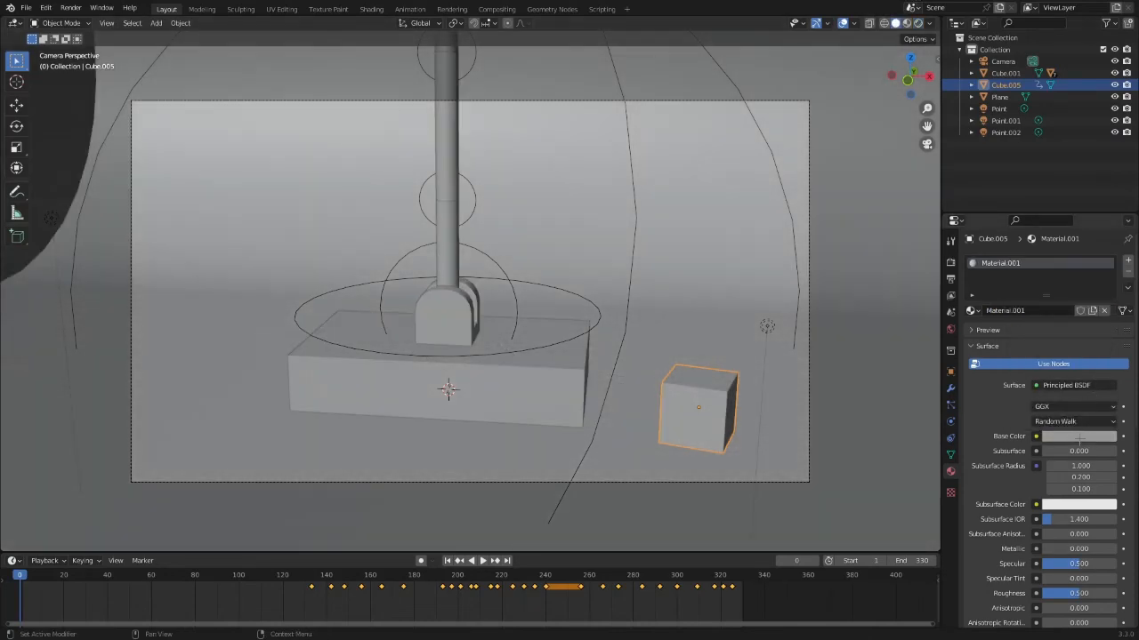
{"action": "left_click", "coordinate": [918, 23]}
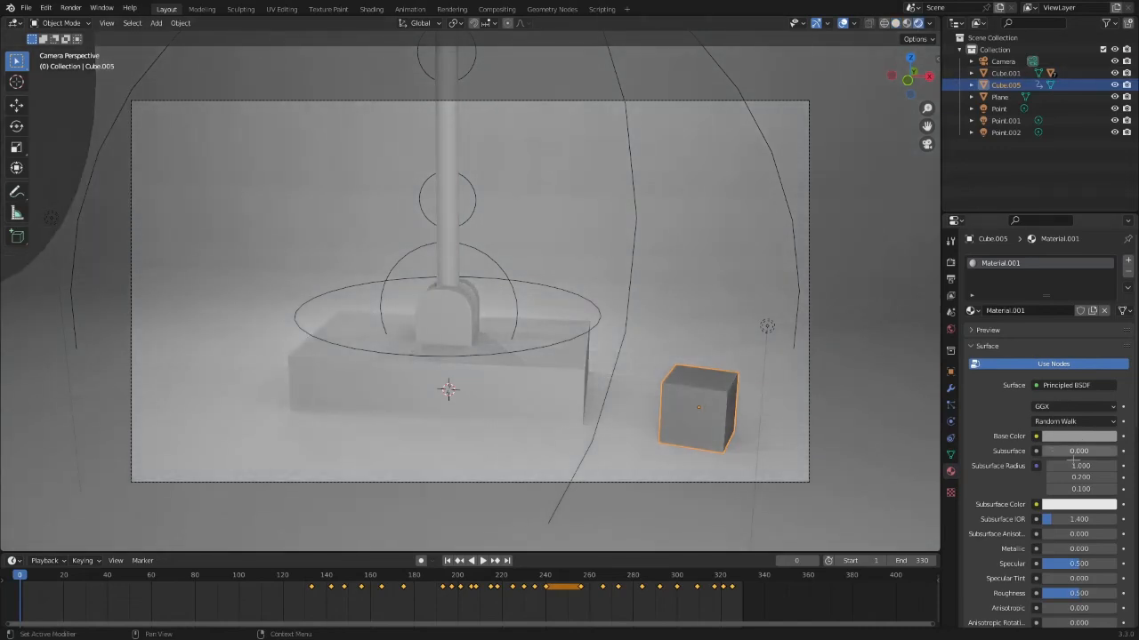
{"action": "left_click", "coordinate": [1079, 436]}
{"action": "left_click_drag", "start_coordinate": [1106, 300], "coordinate": [1106, 293]}
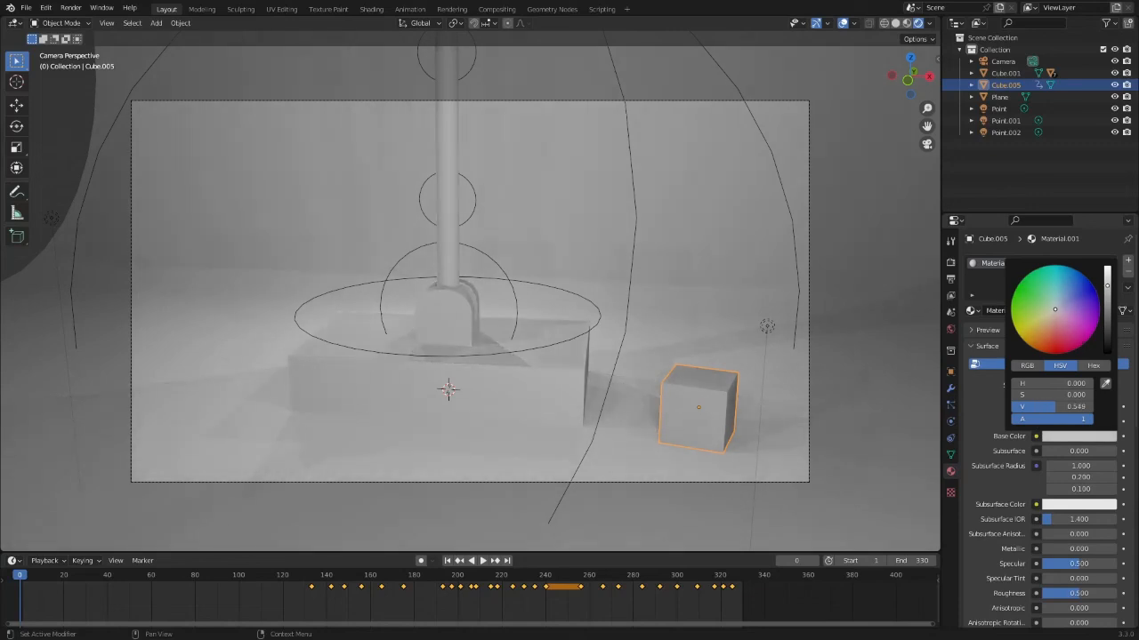
{"action": "left_click", "coordinate": [894, 23]}
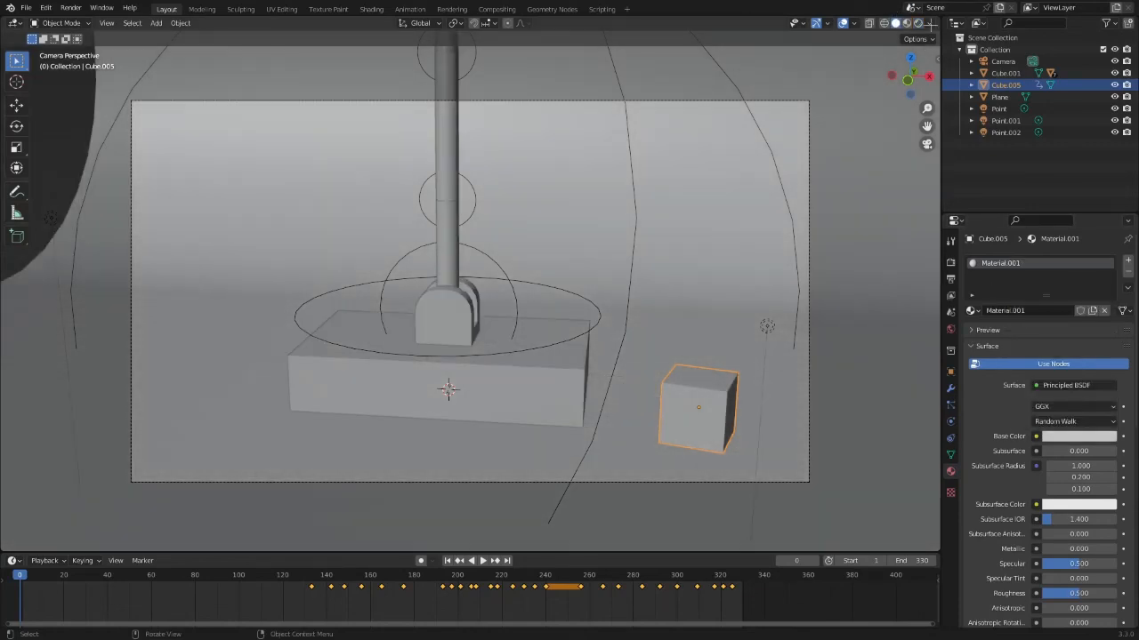
{"action": "left_click", "coordinate": [918, 23]}
Step: Create a new material on the slab under the robotic arm and darken its base color to near black
{"action": "left_click", "coordinate": [1006, 73]}
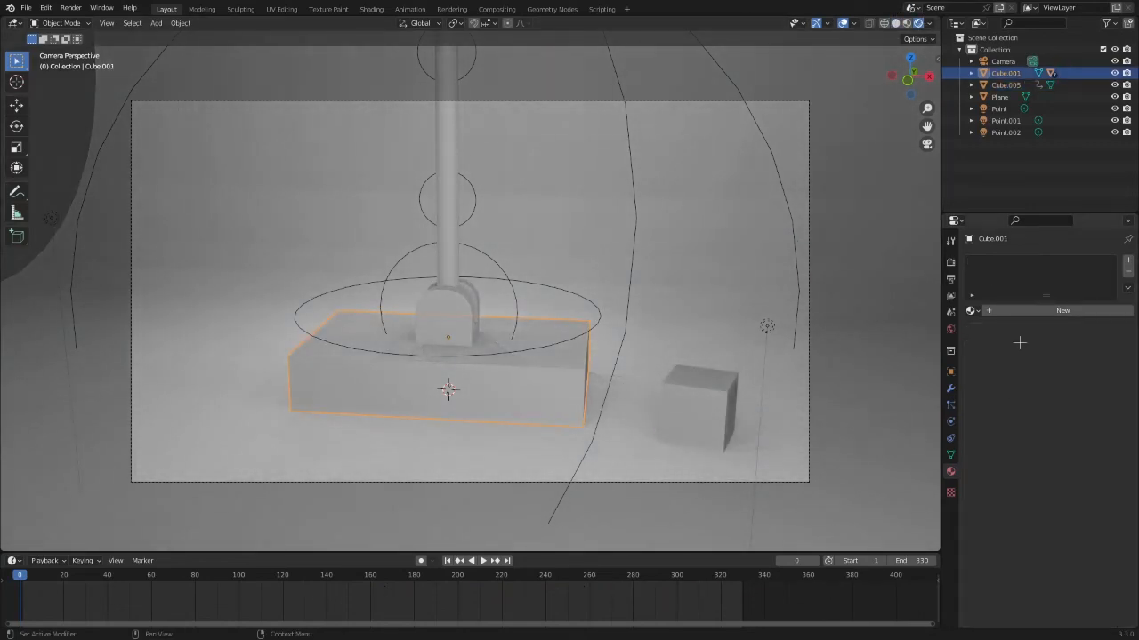
{"action": "left_click", "coordinate": [1038, 310]}
{"action": "left_click", "coordinate": [1066, 436]}
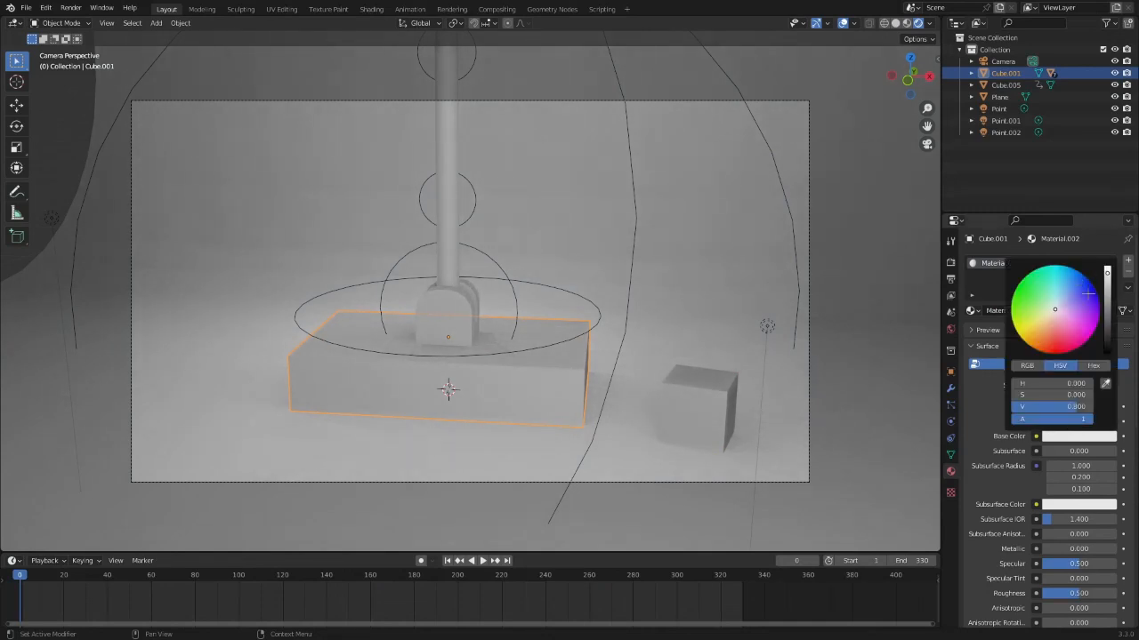
{"action": "left_click_drag", "start_coordinate": [1106, 295], "coordinate": [1107, 336]}
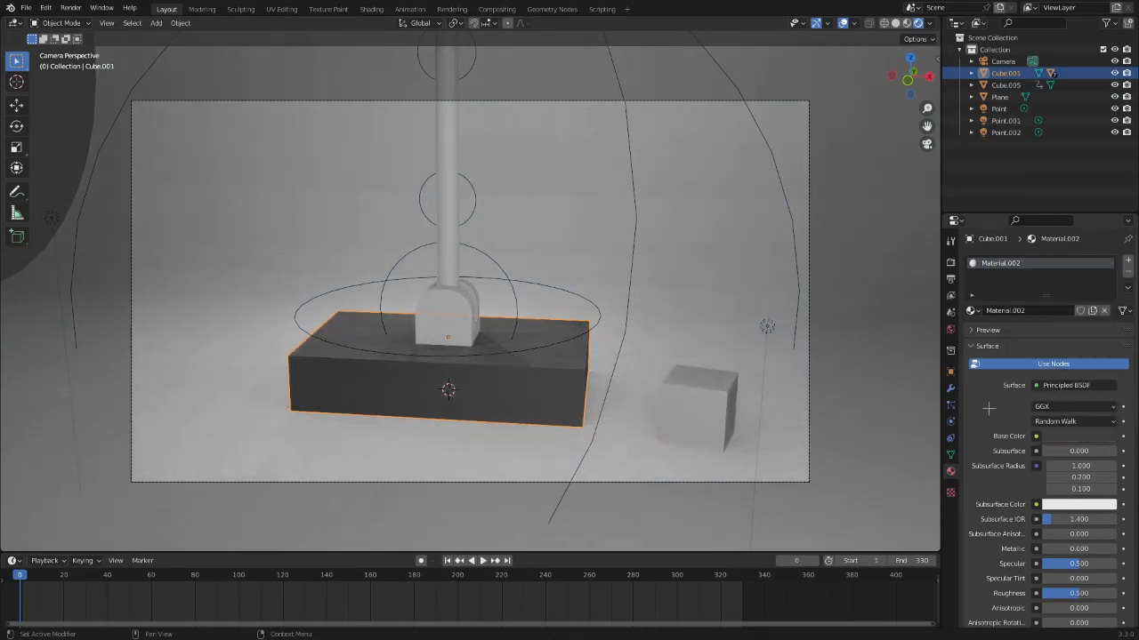
Step: Switch the slab's material to a Glossy BSDF with a roughness of 0.035 and a dark color
{"action": "left_click", "coordinate": [1067, 384]}
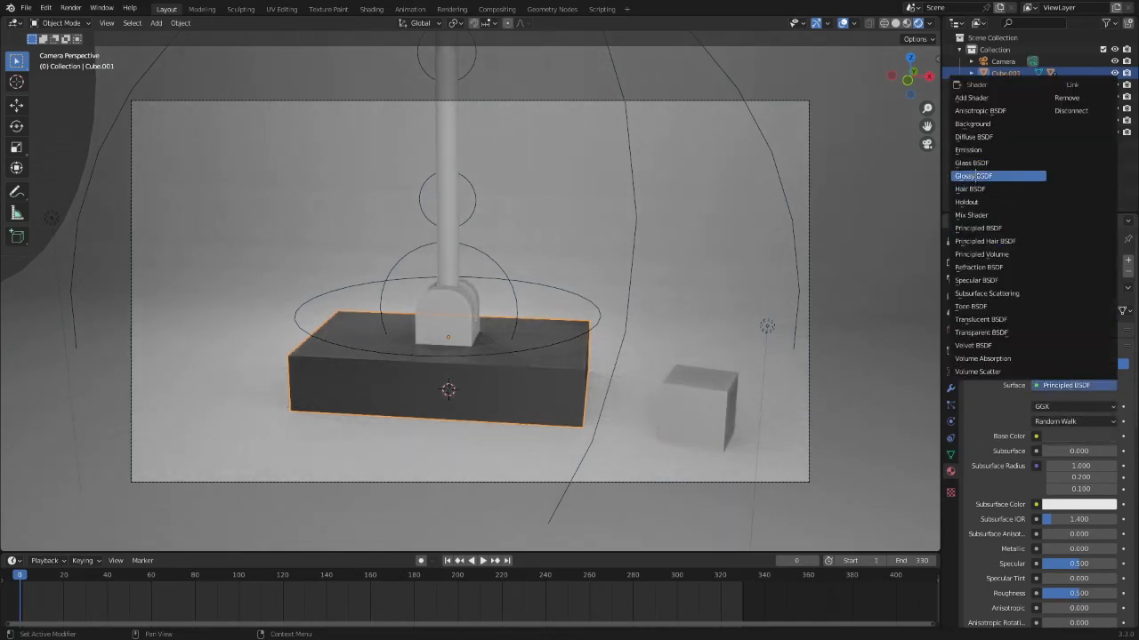
{"action": "left_click", "coordinate": [983, 175]}
{"action": "left_click_drag", "start_coordinate": [1078, 436], "coordinate": [1044, 436]}
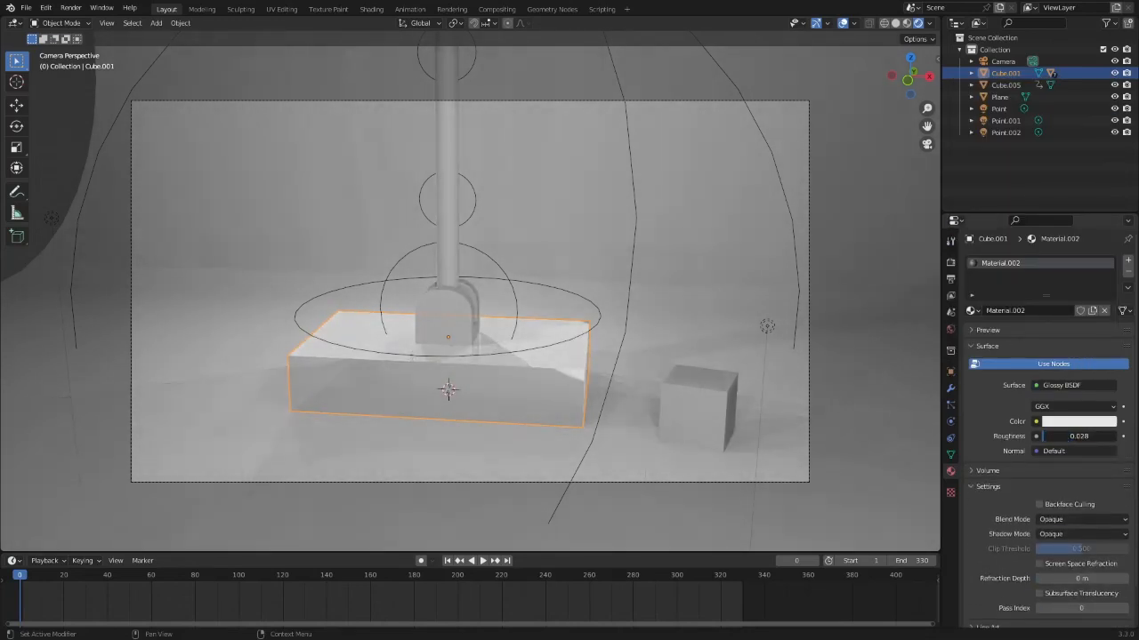
{"action": "left_click", "coordinate": [1089, 421]}
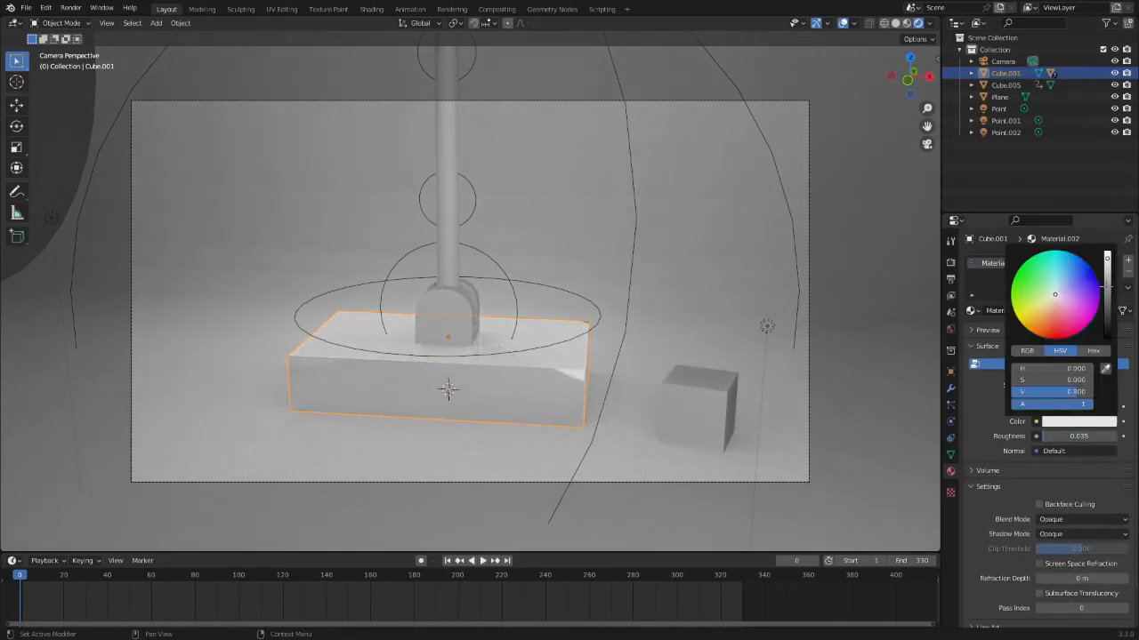
{"action": "left_click_drag", "start_coordinate": [1106, 287], "coordinate": [1107, 314]}
Step: Use Walk Navigation to move the camera back from the robotic arm so more of the scene fits the frame
{"action": "left_click", "coordinate": [451, 311]}
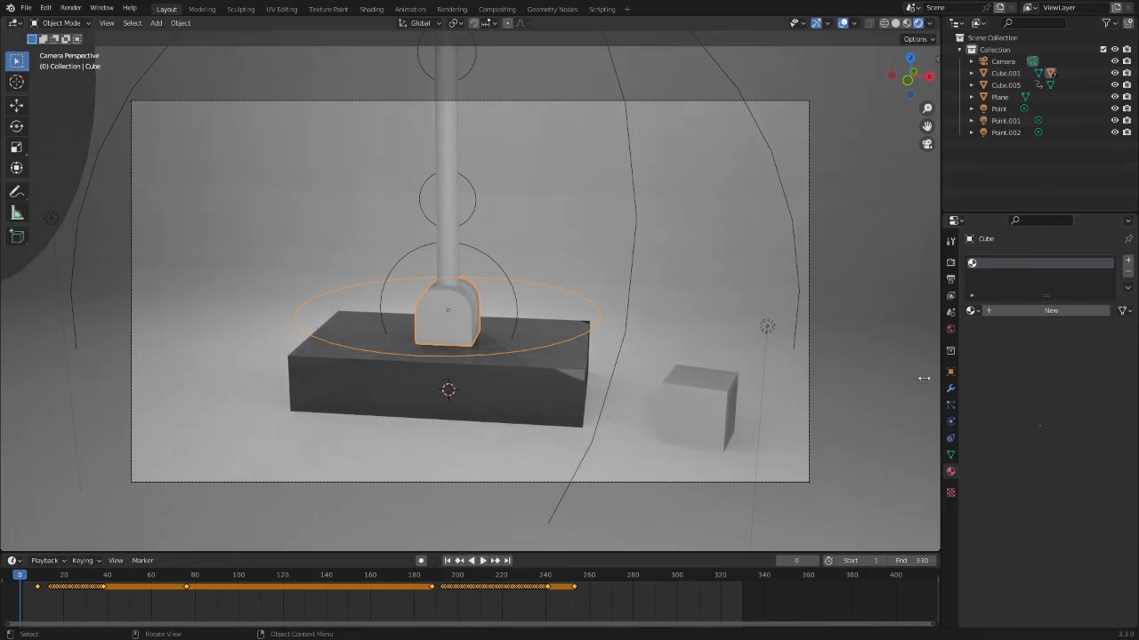
{"action": "scroll", "coordinate": [728, 346], "scroll_direction": "down", "scroll_amount": 4}
{"action": "left_click", "coordinate": [727, 347]}
{"action": "key", "text": "q"}
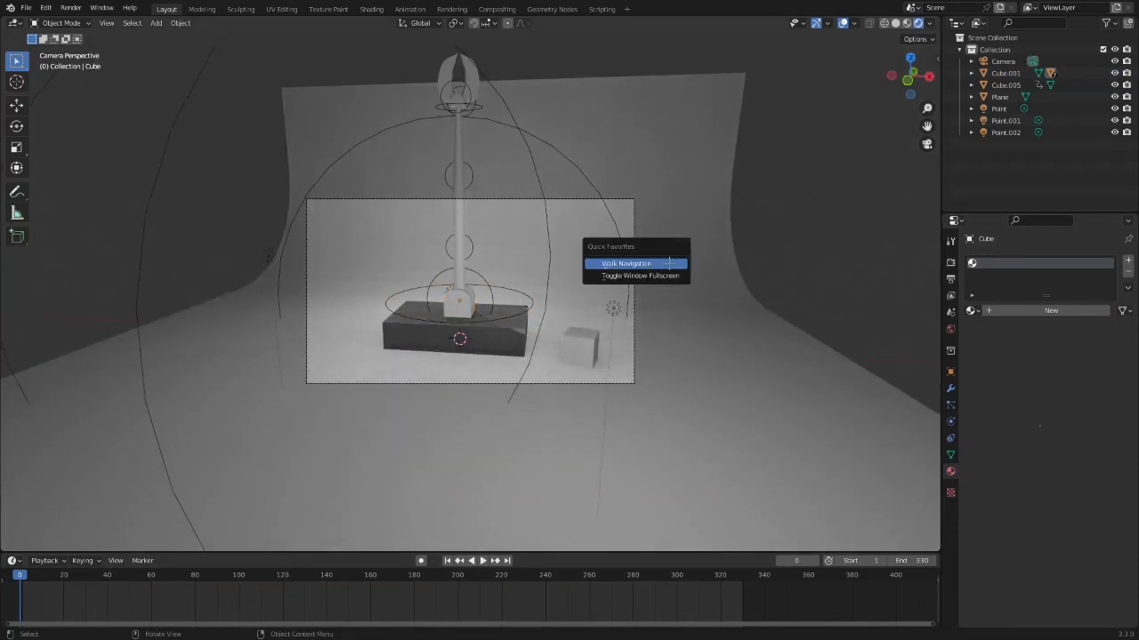
{"action": "left_click", "coordinate": [668, 264]}
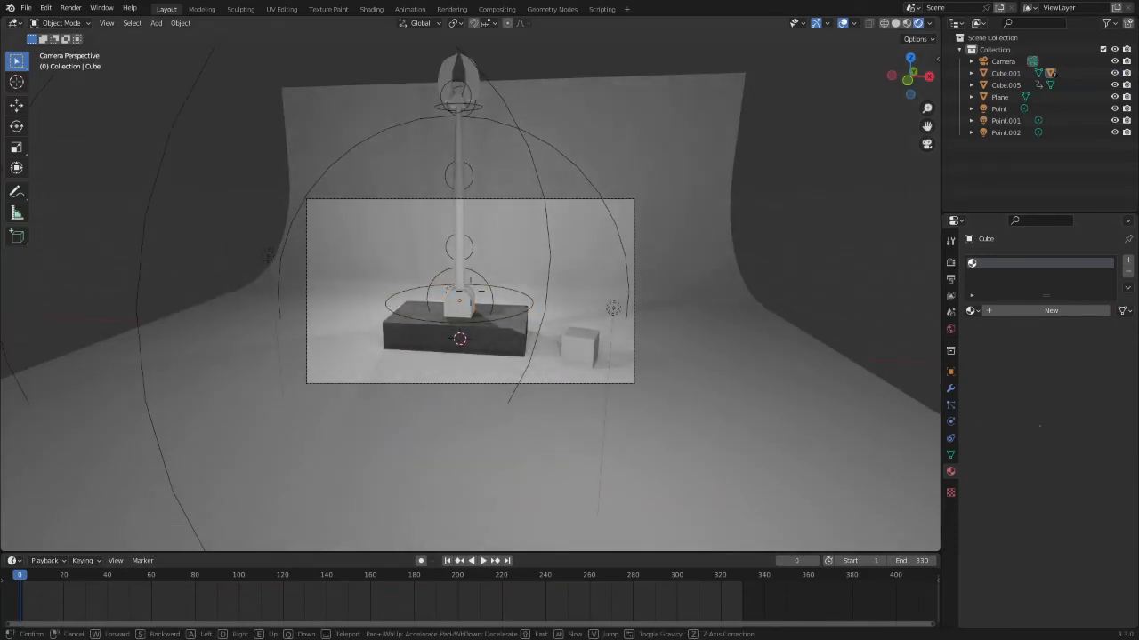
{"action": "key", "text": "s"}
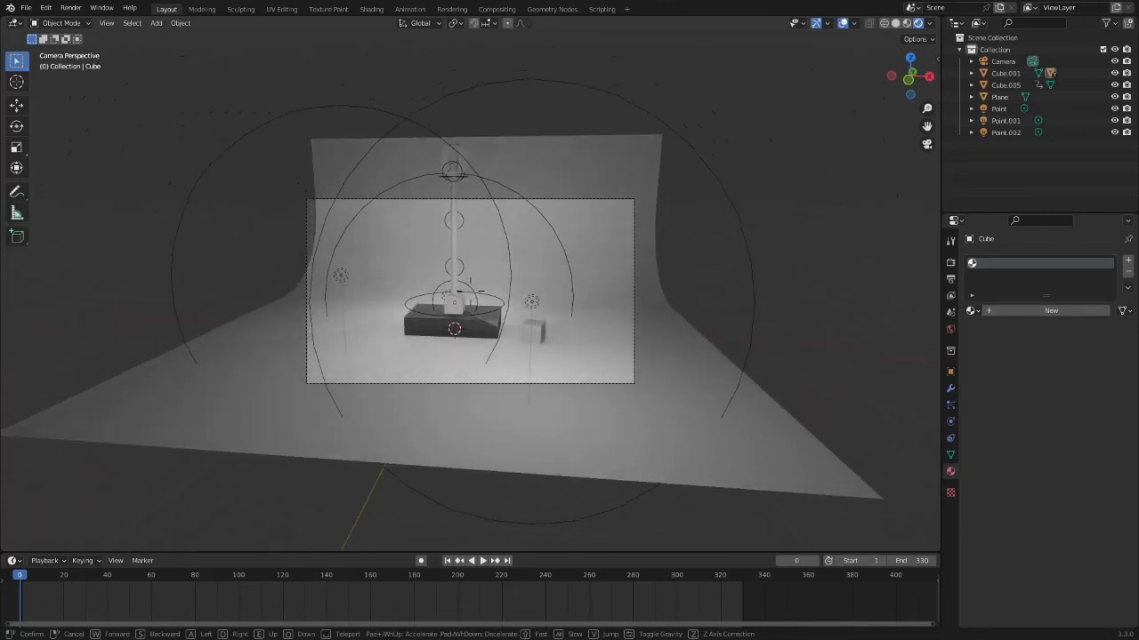
{"action": "left_click", "coordinate": [470, 291]}
{"action": "scroll", "coordinate": [470, 291], "scroll_direction": "up", "scroll_amount": 3}
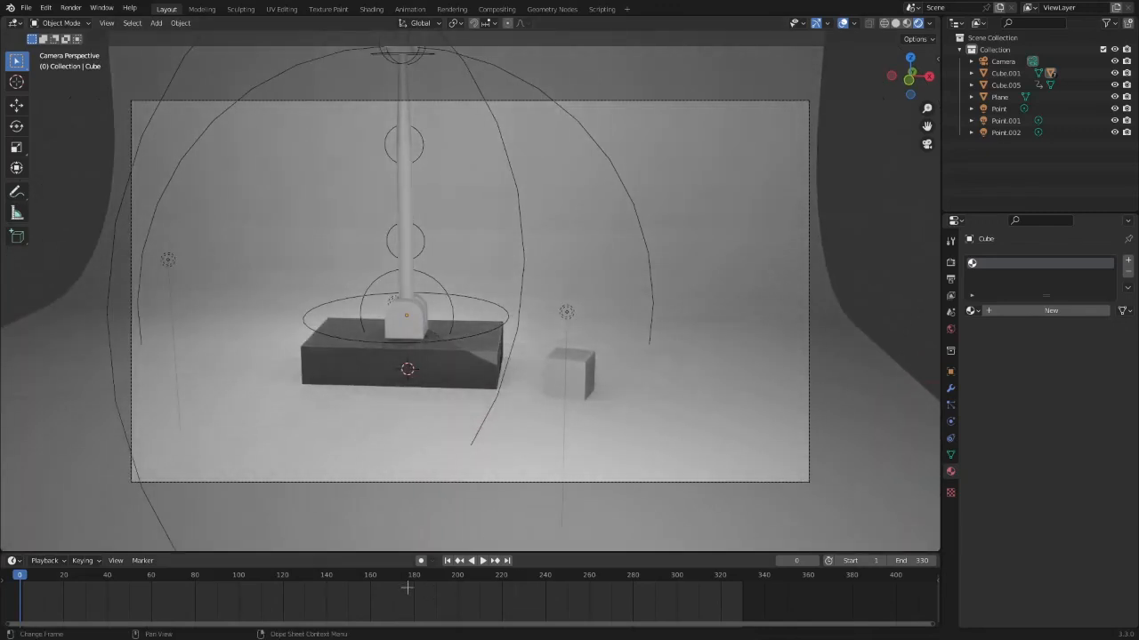
Step: Go to frame 55, where the arm reaches down to the box, and hide the viewport overlays
{"action": "left_click_drag", "start_coordinate": [209, 575], "coordinate": [140, 602]}
{"action": "scroll", "coordinate": [518, 374], "scroll_direction": "up", "scroll_amount": 3}
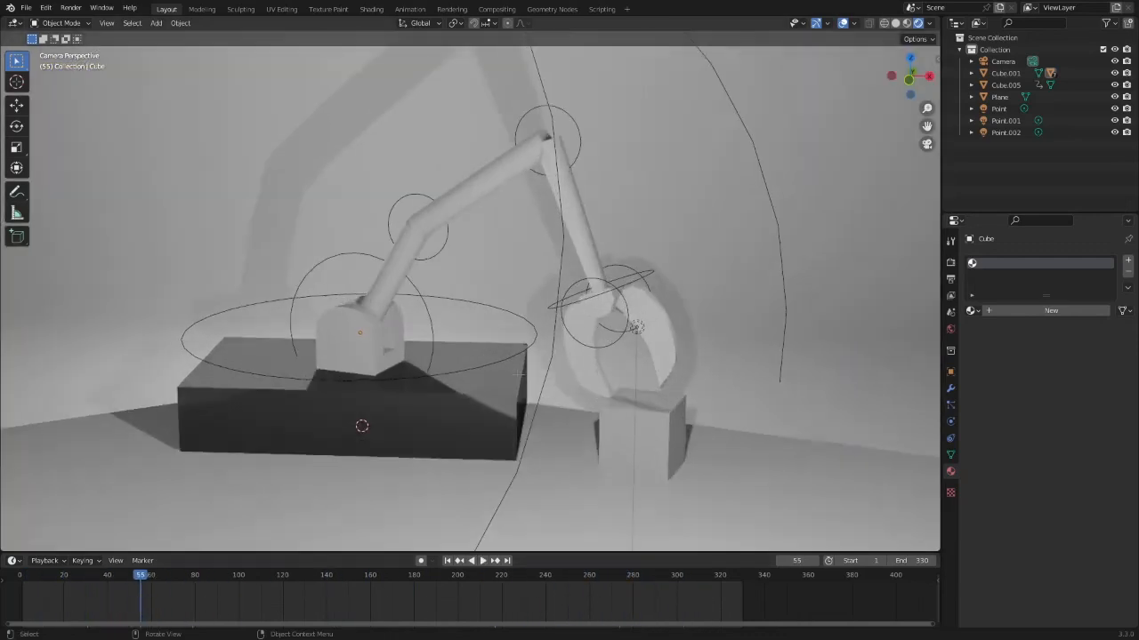
{"action": "scroll", "coordinate": [518, 374], "scroll_direction": "up", "scroll_amount": 2}
{"action": "left_click", "coordinate": [842, 23]}
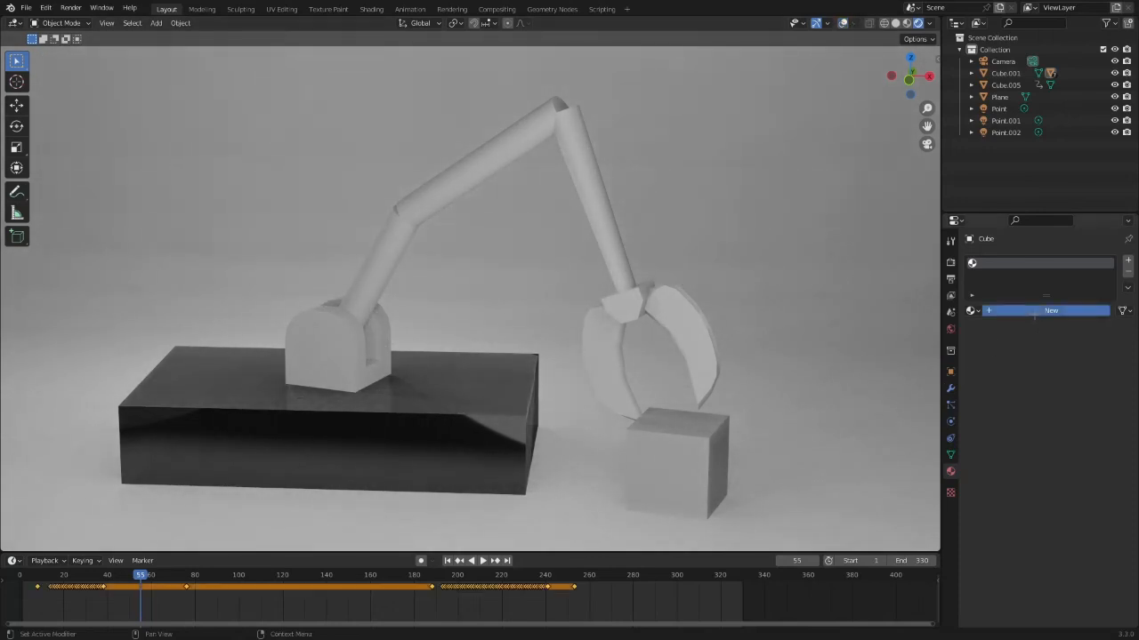
Step: Create a new Glossy BSDF material on the rounded housing at the arm's foot and reduce its roughness to about 0.38
{"action": "left_click", "coordinate": [1033, 310]}
{"action": "left_click", "coordinate": [1072, 386]}
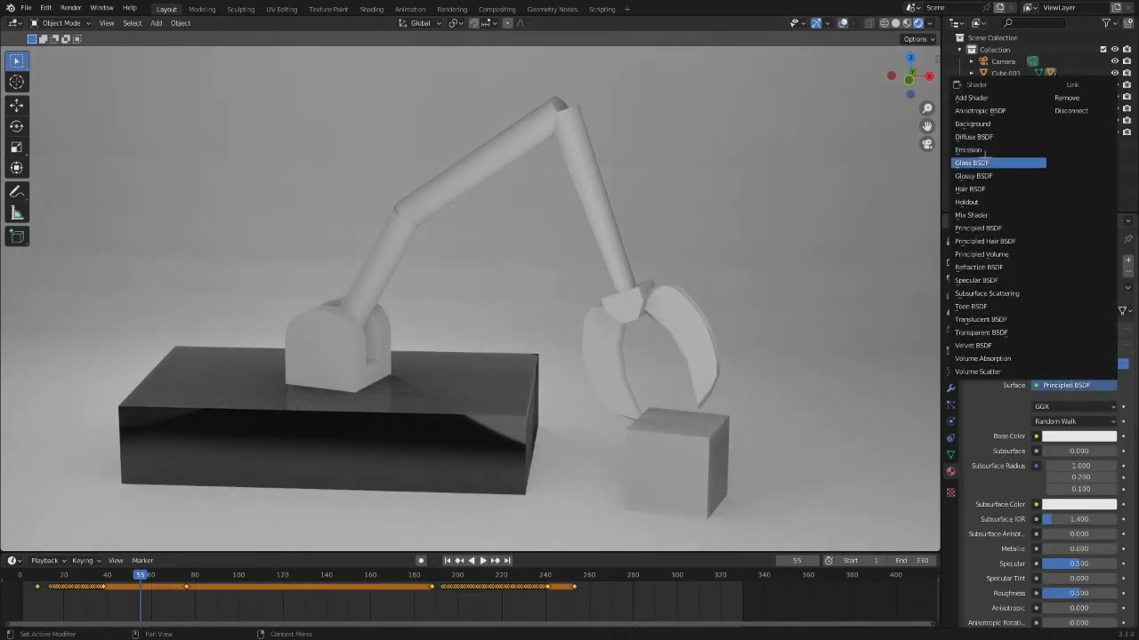
{"action": "left_click", "coordinate": [974, 175]}
{"action": "left_click_drag", "start_coordinate": [1078, 436], "coordinate": [1073, 436]}
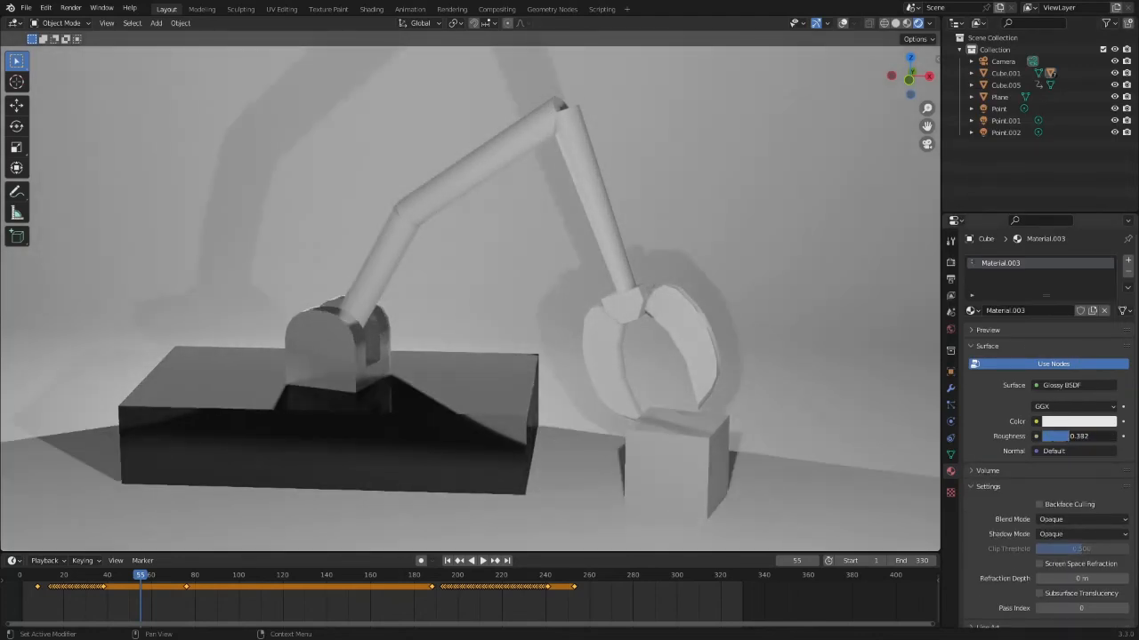
Step: Create a new material on the lowest arm segment and darken its base color to a value of about 0.11
{"action": "left_click", "coordinate": [382, 266]}
{"action": "left_click", "coordinate": [1101, 307]}
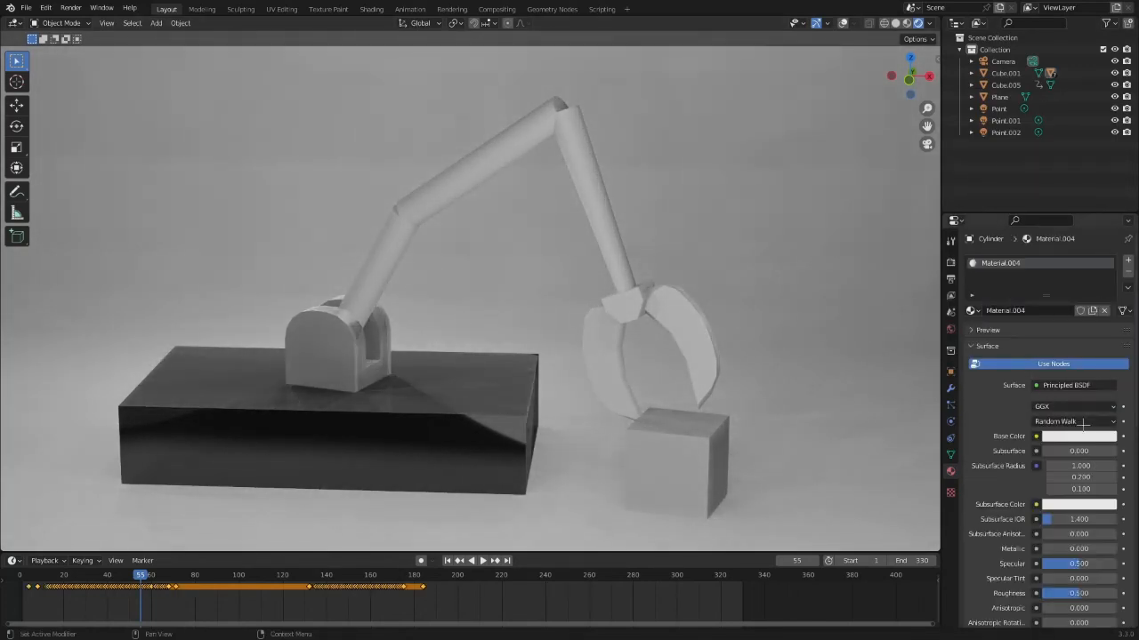
{"action": "left_click", "coordinate": [1085, 436]}
{"action": "left_click_drag", "start_coordinate": [1106, 283], "coordinate": [1108, 318]}
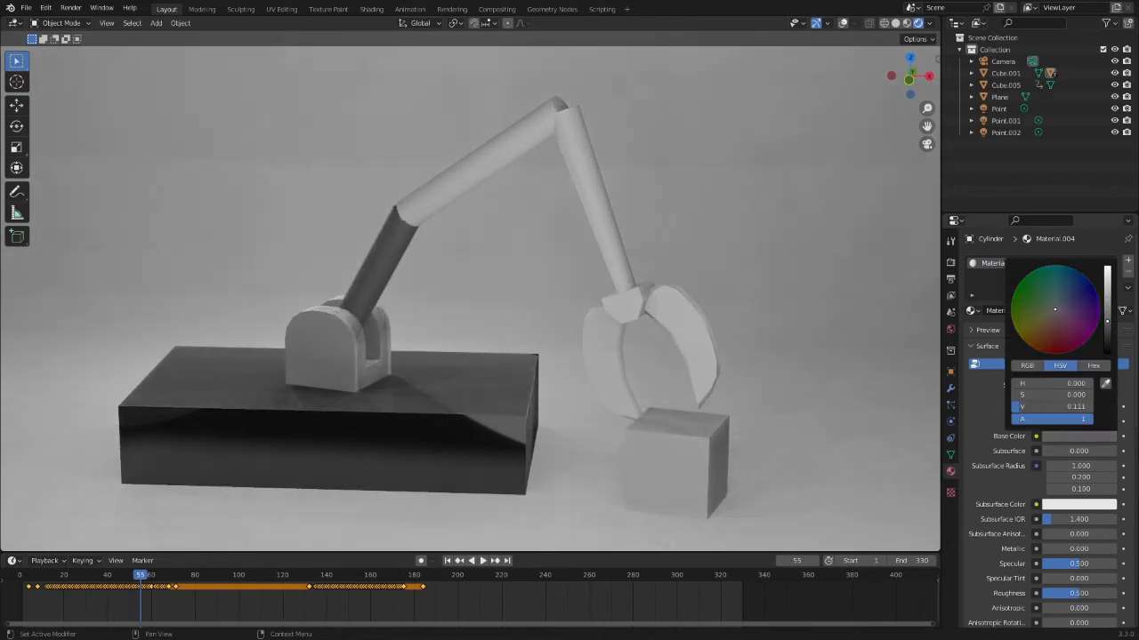
Step: Assign the dark grey Material.004 to the middle and upper arm segments
{"action": "left_click", "coordinate": [605, 256]}
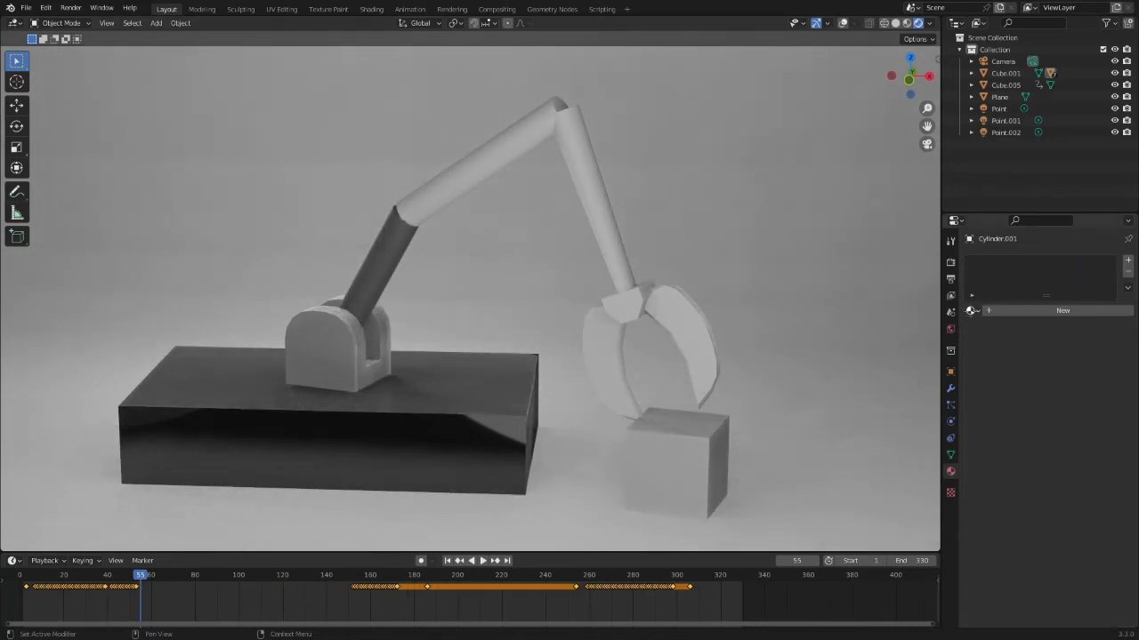
{"action": "left_click", "coordinate": [971, 310]}
{"action": "left_click", "coordinate": [1005, 365]}
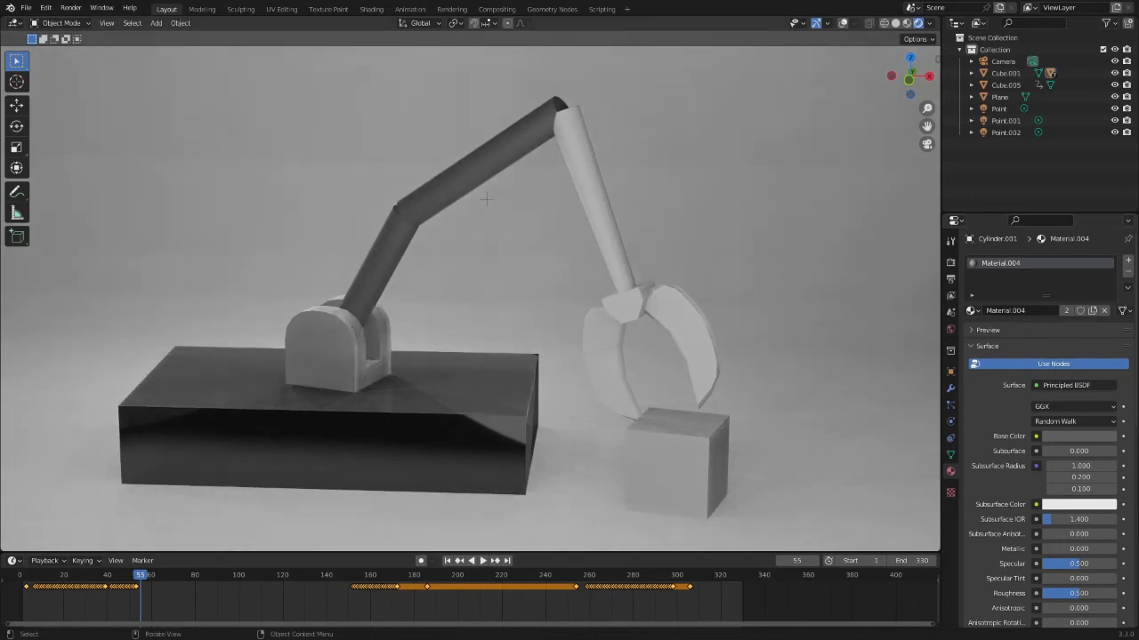
{"action": "left_click", "coordinate": [599, 202]}
{"action": "left_click", "coordinate": [973, 311]}
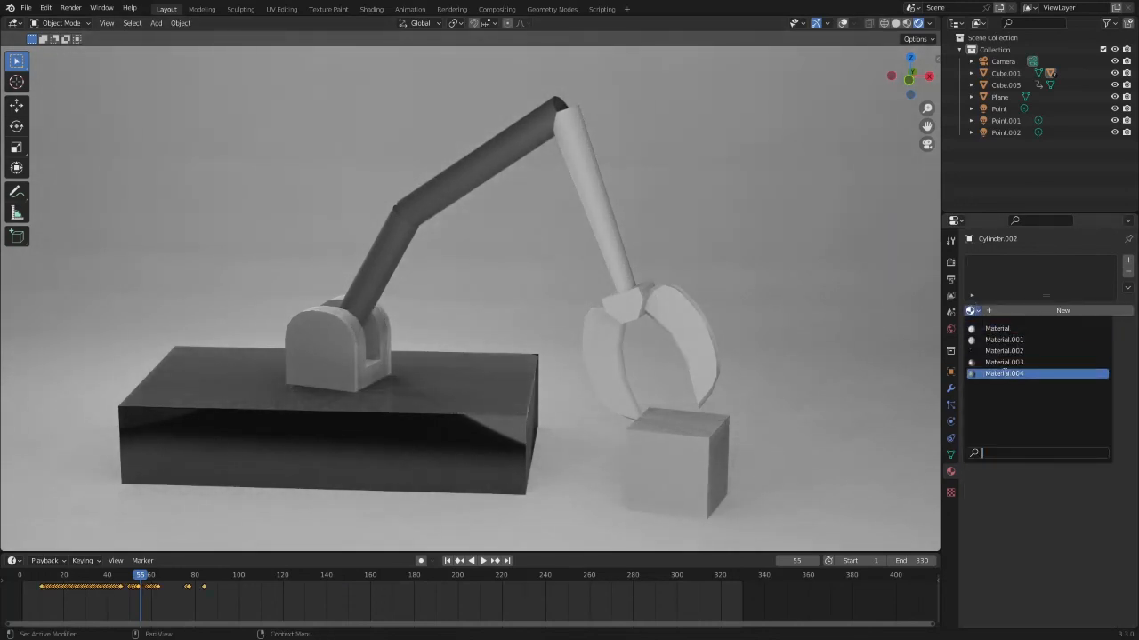
{"action": "left_click", "coordinate": [998, 373]}
Step: Assign the glossy Material.003 to the small wrist piece between the arm and the gripper
{"action": "left_click", "coordinate": [352, 327]}
{"action": "left_click", "coordinate": [973, 311]}
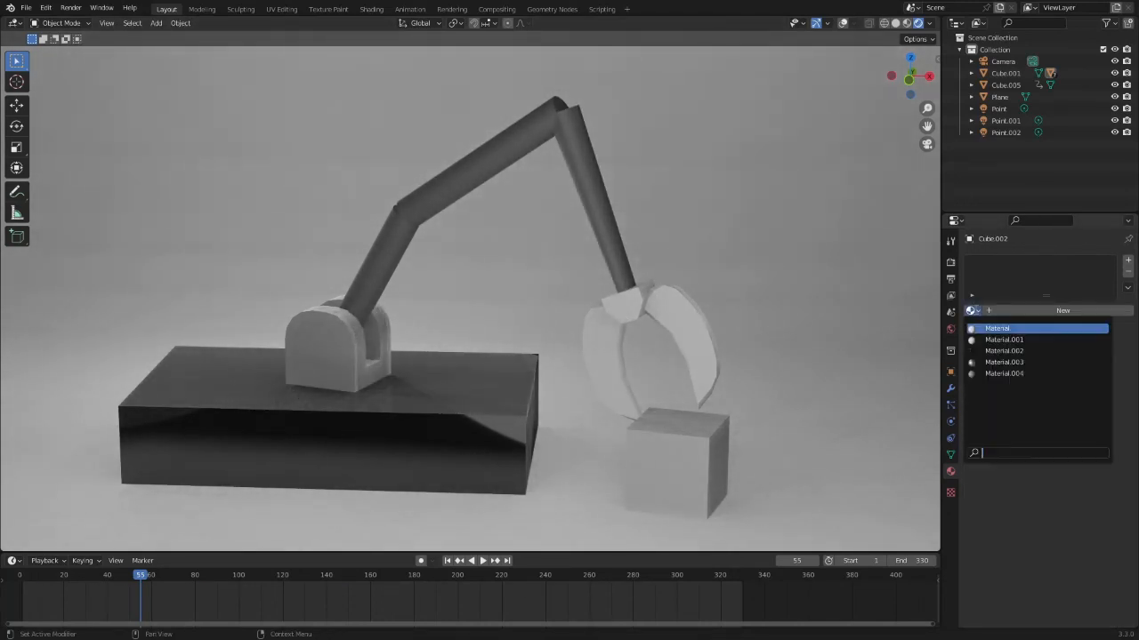
{"action": "left_click", "coordinate": [981, 363]}
Step: Create a new material on the gripper's outer claw and make its base color orange with hue 0.038 and saturation 1.0
{"action": "left_click", "coordinate": [676, 327]}
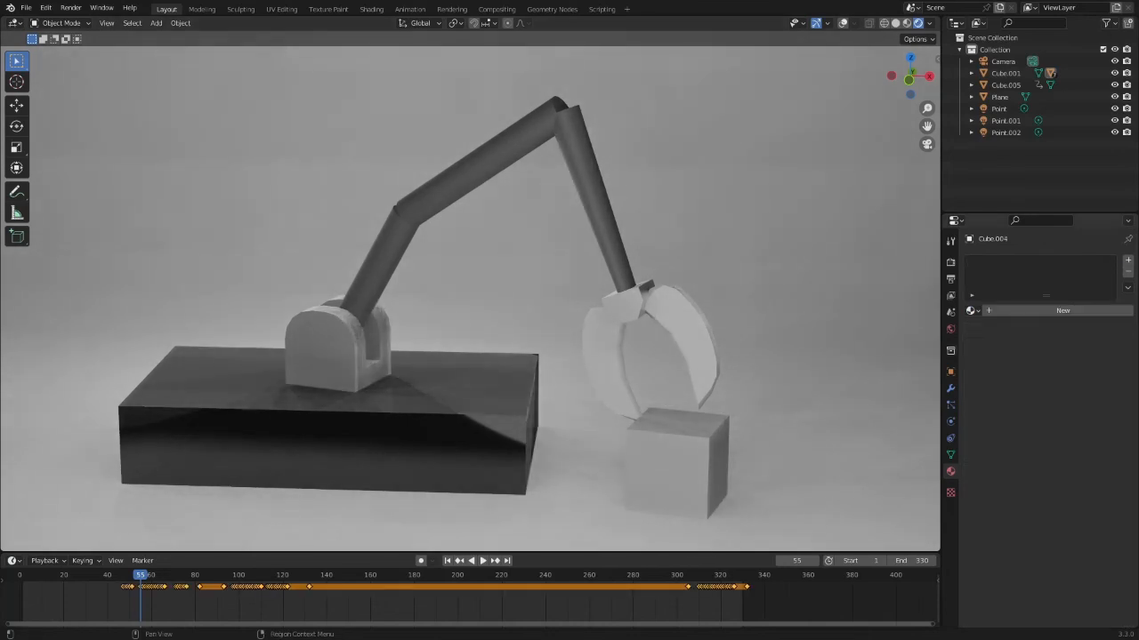
{"action": "left_click", "coordinate": [1049, 310]}
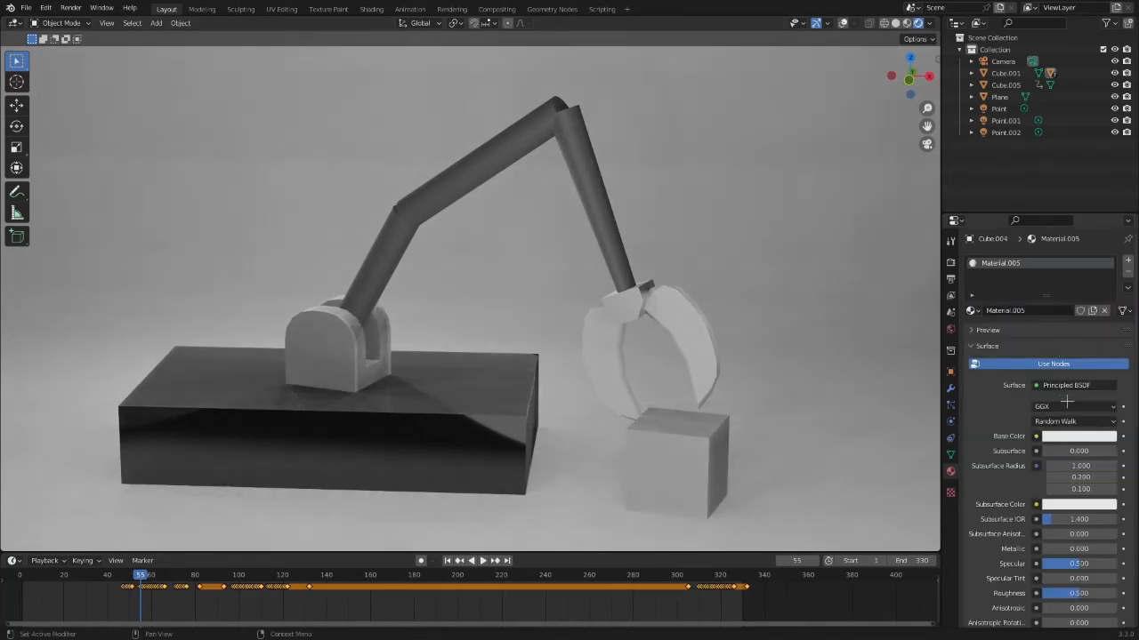
{"action": "left_click", "coordinate": [1068, 436]}
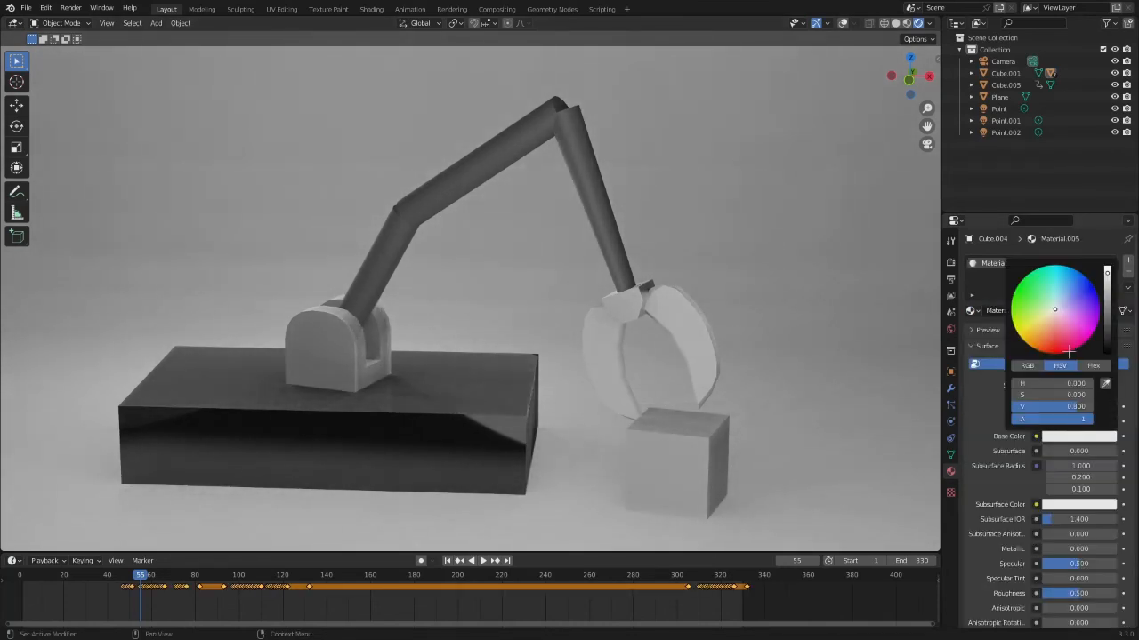
{"action": "left_click", "coordinate": [1032, 347]}
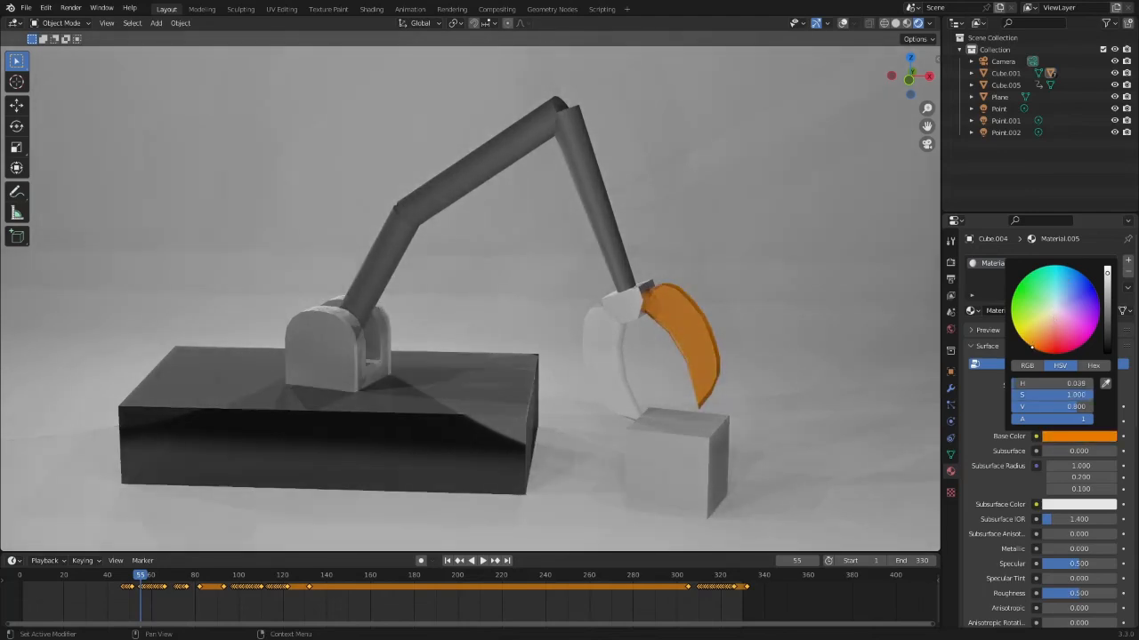
Step: Switch the outer claw's material to a Glossy BSDF and set its color to orange with hue about 0.05
{"action": "left_click", "coordinate": [1072, 385]}
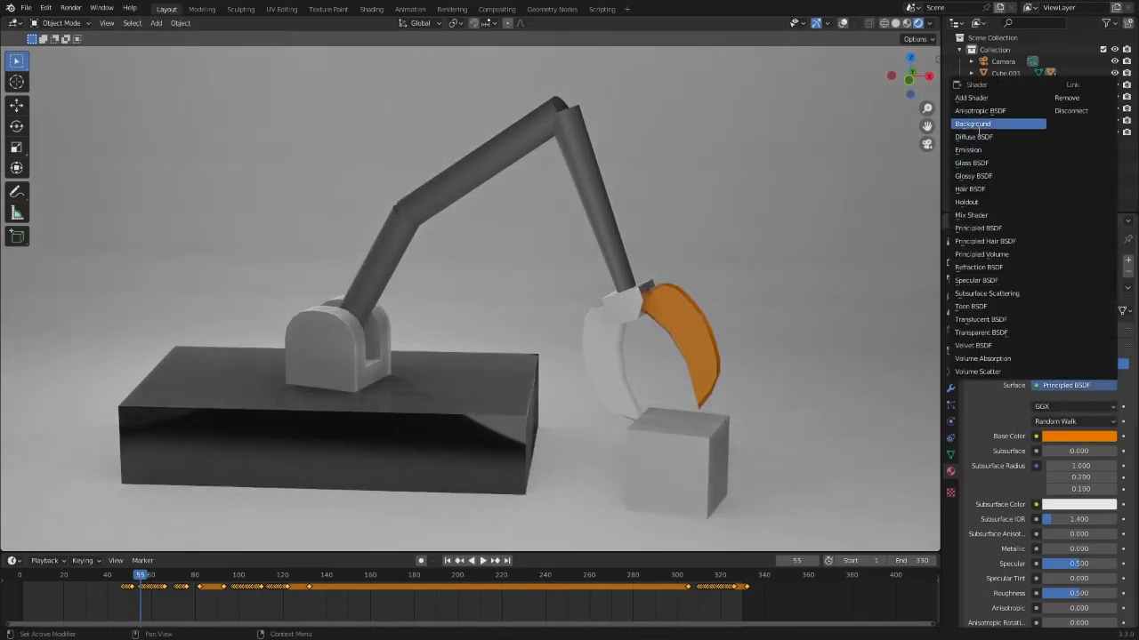
{"action": "left_click", "coordinate": [973, 175]}
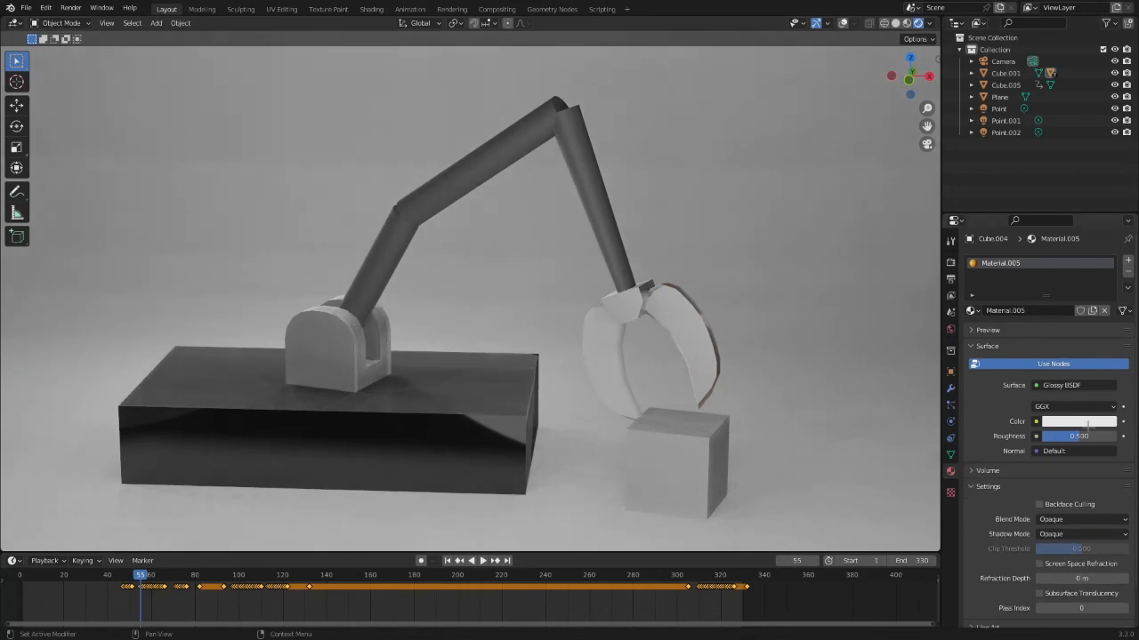
{"action": "left_click", "coordinate": [1079, 420]}
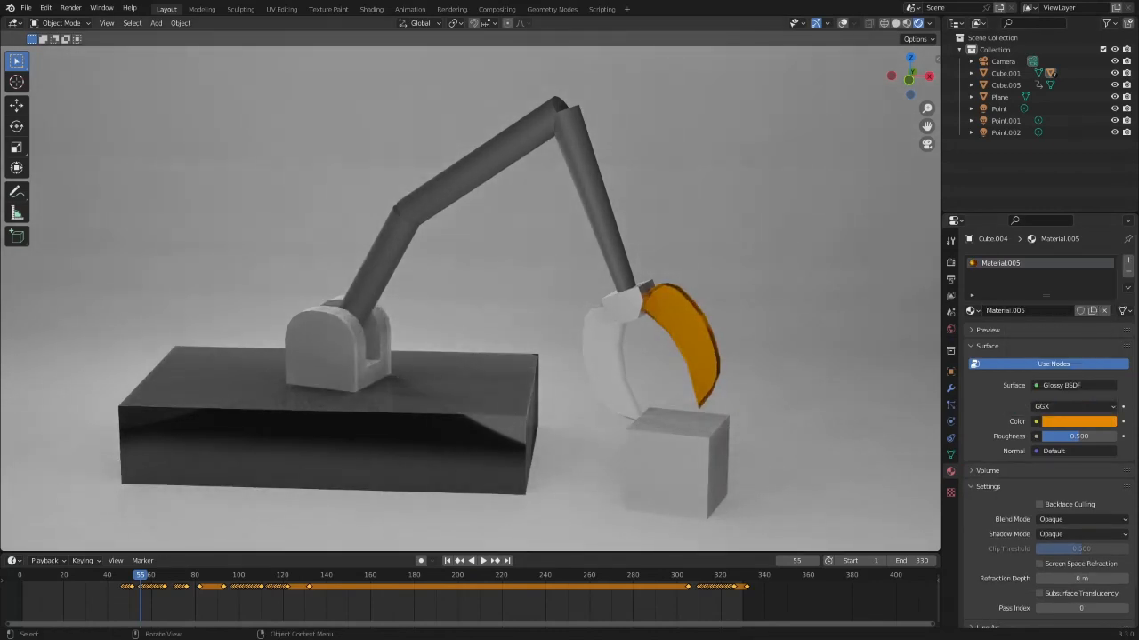
Step: Lower the claw material's roughness to 0.091 and change its color to pale salmon with saturation 0.615 and value 1.0
{"action": "left_click", "coordinate": [950, 262]}
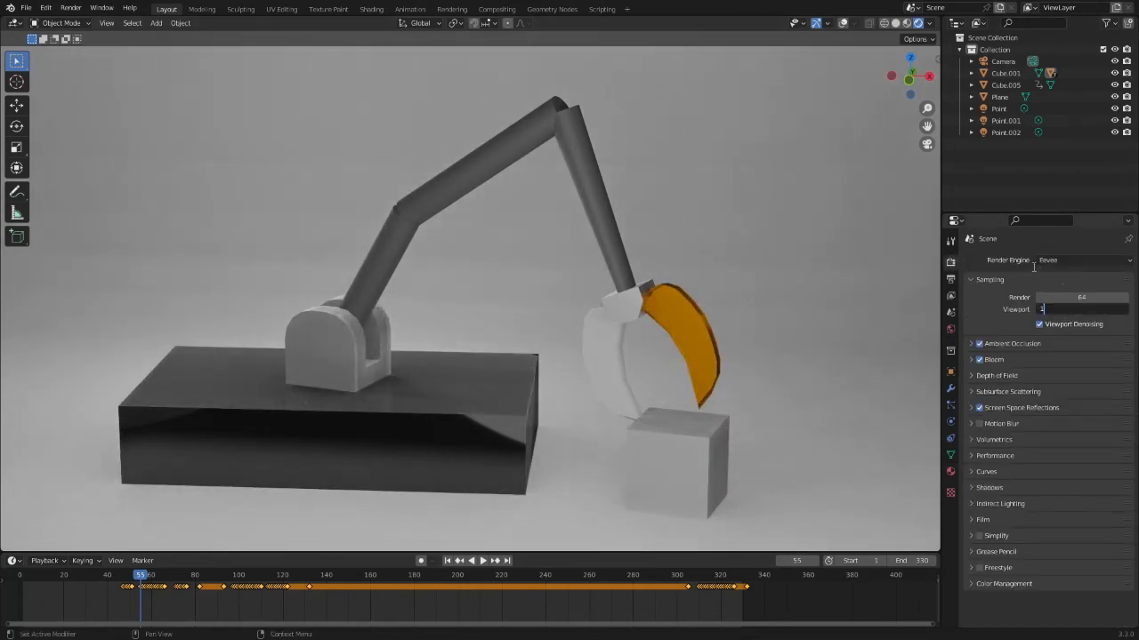
{"action": "left_click", "coordinate": [950, 472]}
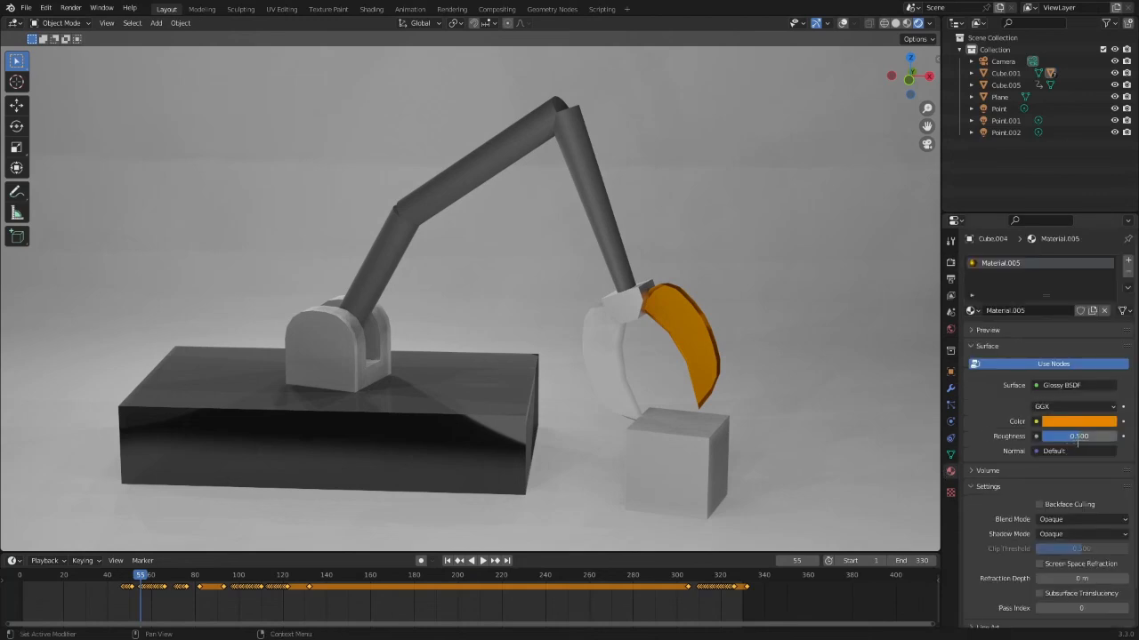
{"action": "left_click_drag", "start_coordinate": [1078, 436], "coordinate": [1050, 436]}
{"action": "left_click", "coordinate": [1067, 421]}
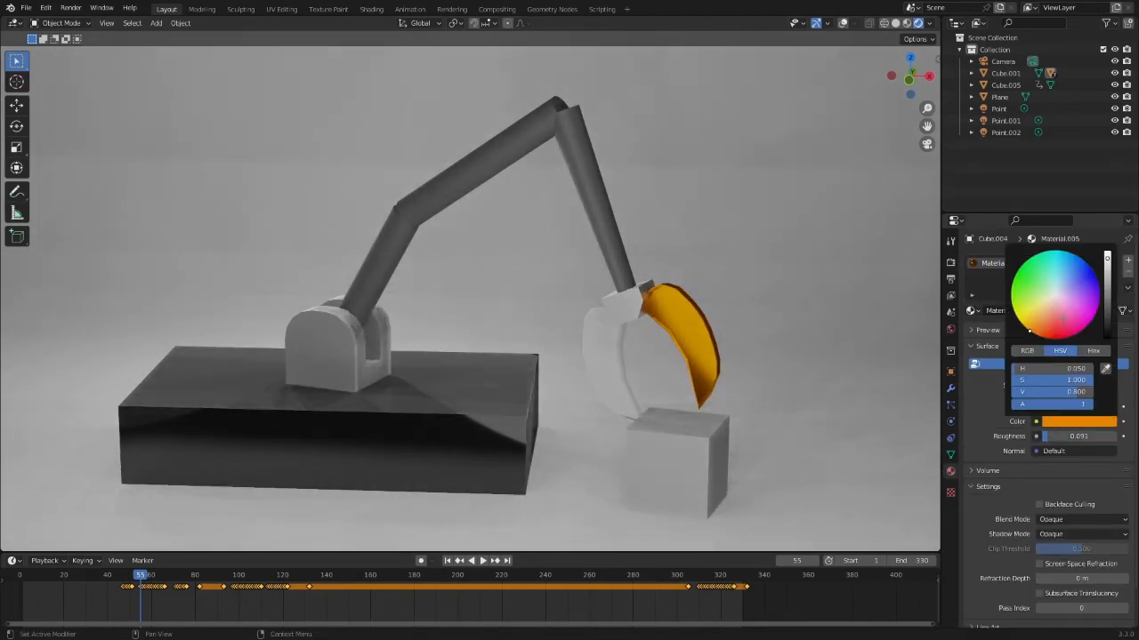
{"action": "mouse_move", "coordinate": [1107, 273]}
{"action": "left_mouse_down"}
{"action": "mouse_move", "coordinate": [1106, 287]}
{"action": "mouse_move", "coordinate": [1106, 254]}
{"action": "mouse_move", "coordinate": [1107, 292]}
{"action": "mouse_move", "coordinate": [1107, 251]}
{"action": "left_mouse_up"}
{"action": "mouse_move", "coordinate": [1029, 330]}
{"action": "left_mouse_down"}
{"action": "mouse_move", "coordinate": [1025, 318]}
{"action": "mouse_move", "coordinate": [1051, 309]}
{"action": "left_mouse_up"}
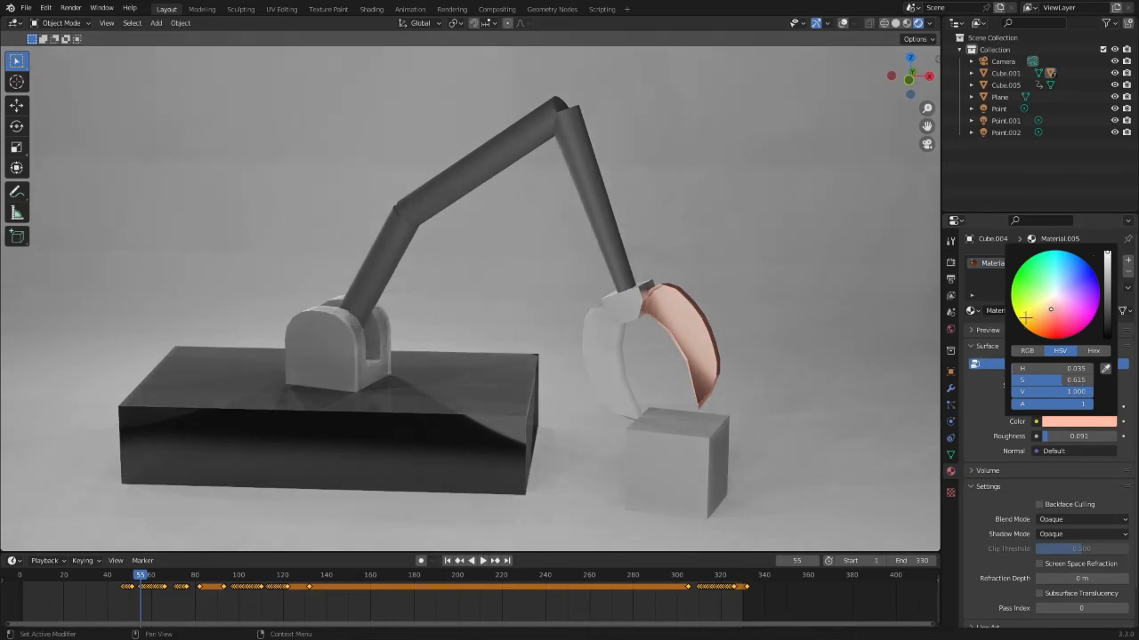
Step: Assign the salmon Material.005 to the gripper's other claw and select the box
{"action": "left_click", "coordinate": [612, 359]}
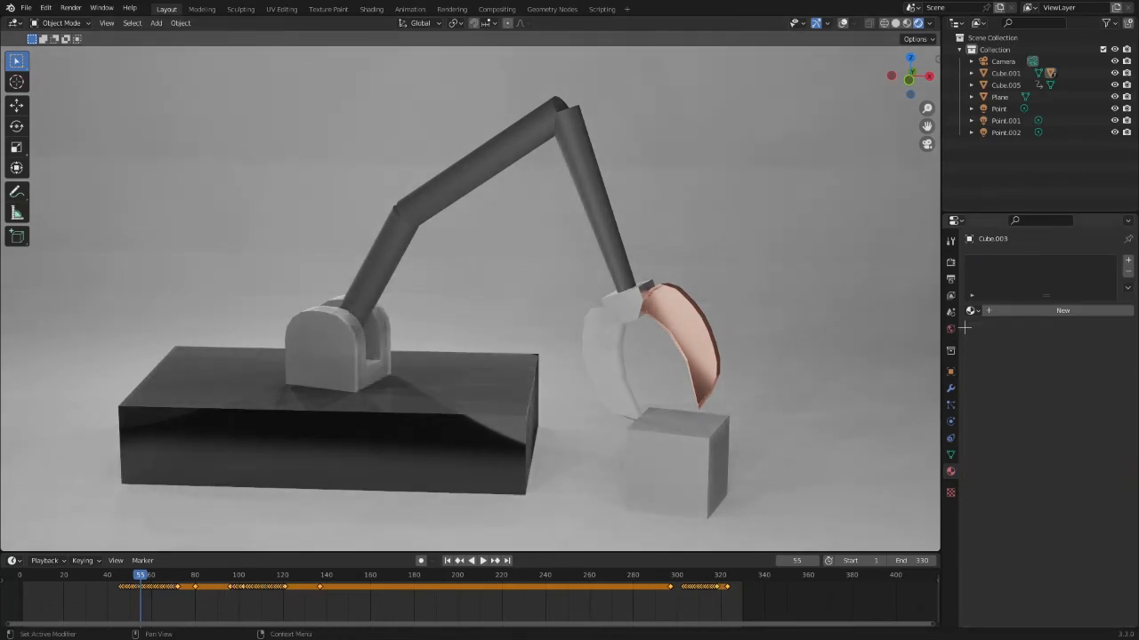
{"action": "left_click", "coordinate": [970, 310]}
{"action": "left_click", "coordinate": [998, 384]}
{"action": "scroll", "coordinate": [676, 390], "scroll_direction": "down", "scroll_amount": 2}
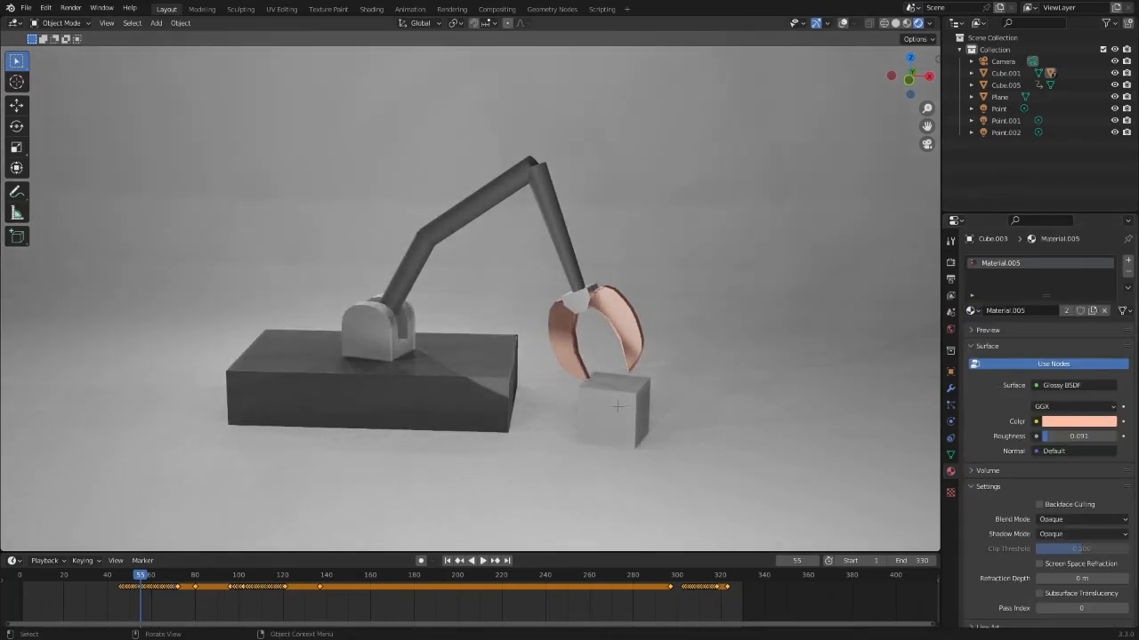
{"action": "left_click", "coordinate": [647, 394]}
{"action": "scroll", "coordinate": [677, 401], "scroll_direction": "down", "scroll_amount": 3}
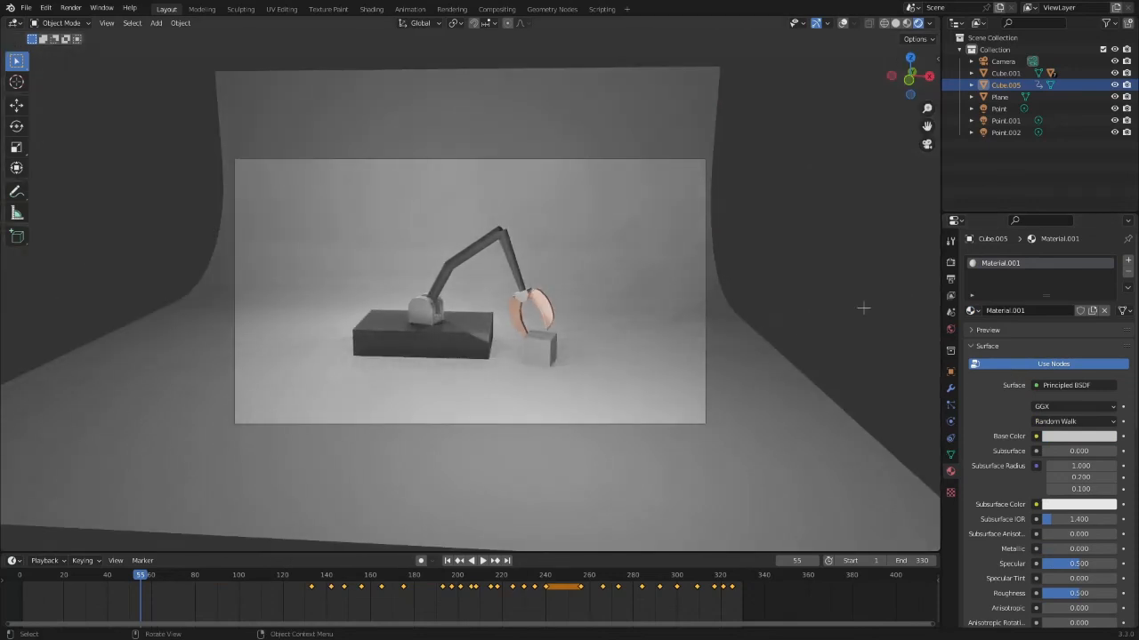
Step: Clear the selection and play the animation in the rendered camera view to check the claw materials, stopping when the gripper reaches the box
{"action": "left_click", "coordinate": [863, 308]}
{"action": "scroll", "coordinate": [861, 310], "scroll_direction": "up", "scroll_amount": 2}
{"action": "left_click", "coordinate": [483, 561]}
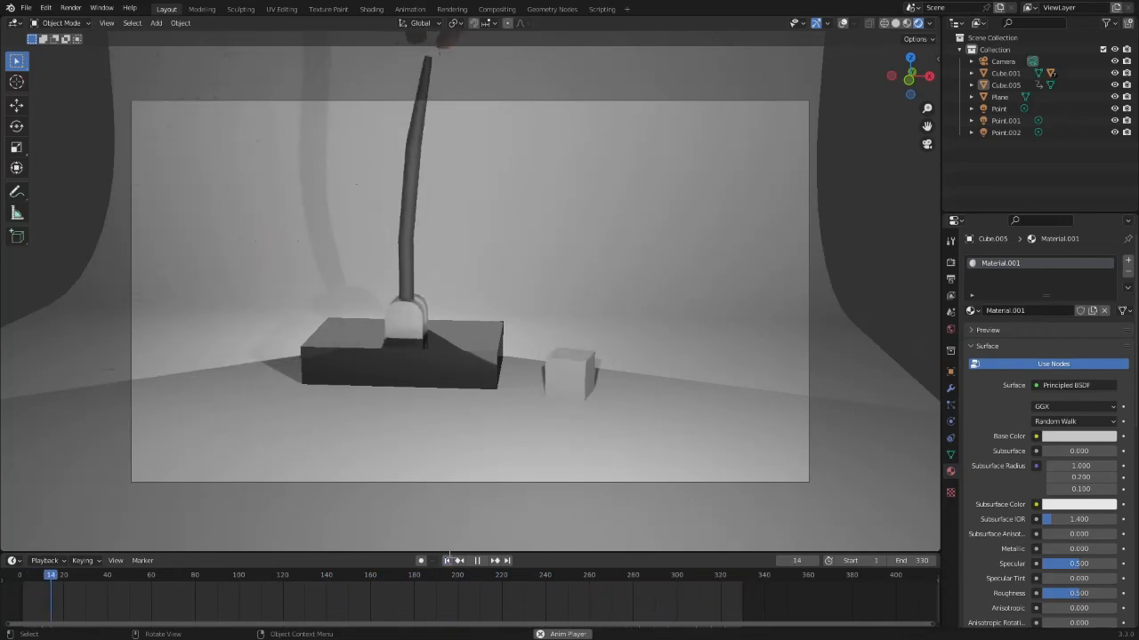
{"action": "key", "text": "space"}
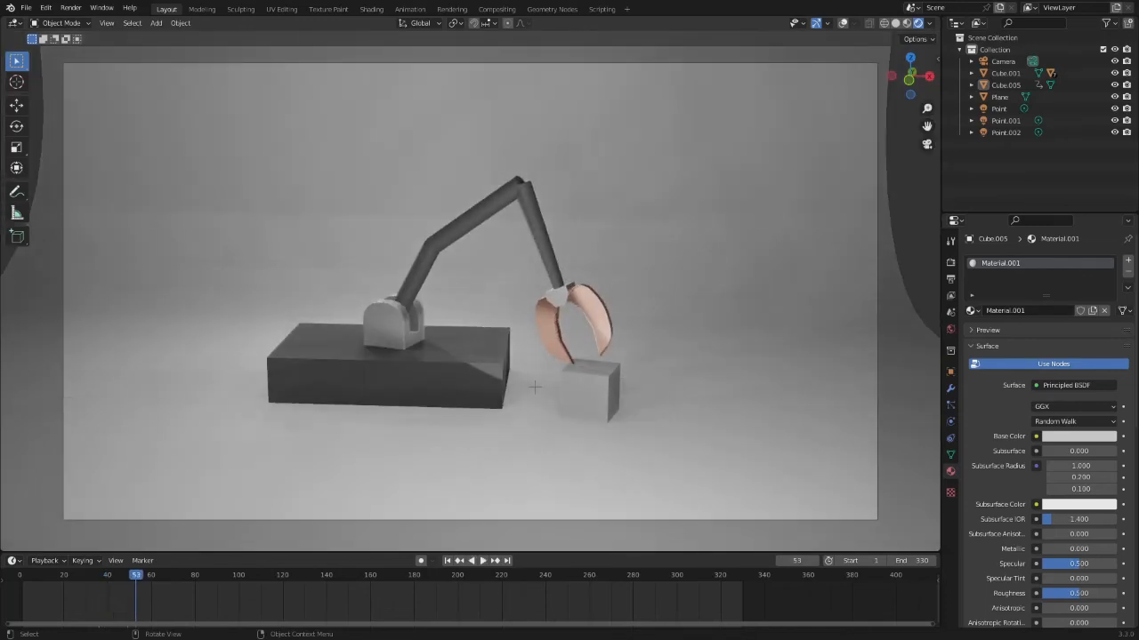
Step: Try Motion Blur in the Eevee render settings while replaying the animation from frame 1, and turn it off again
{"action": "left_click", "coordinate": [950, 279]}
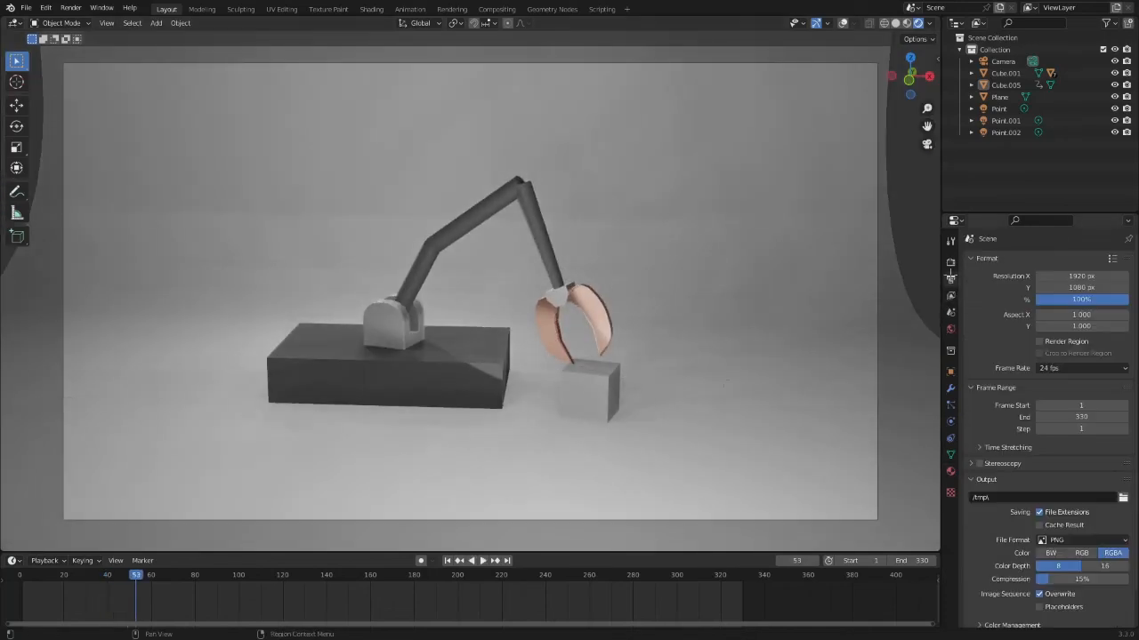
{"action": "left_click", "coordinate": [950, 263]}
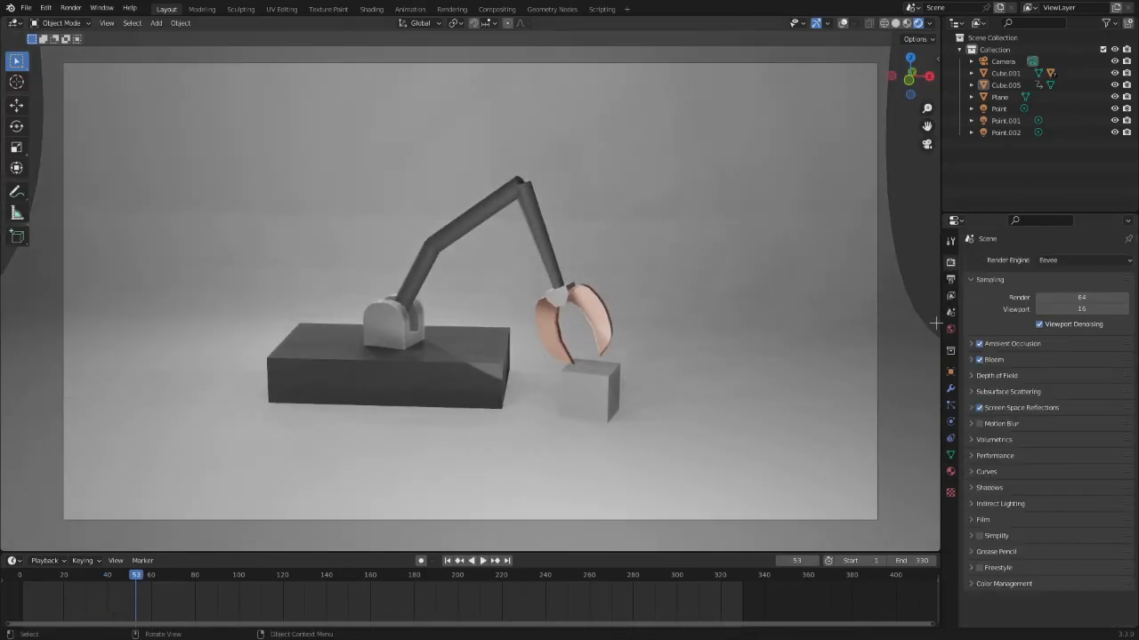
{"action": "left_click", "coordinate": [971, 423]}
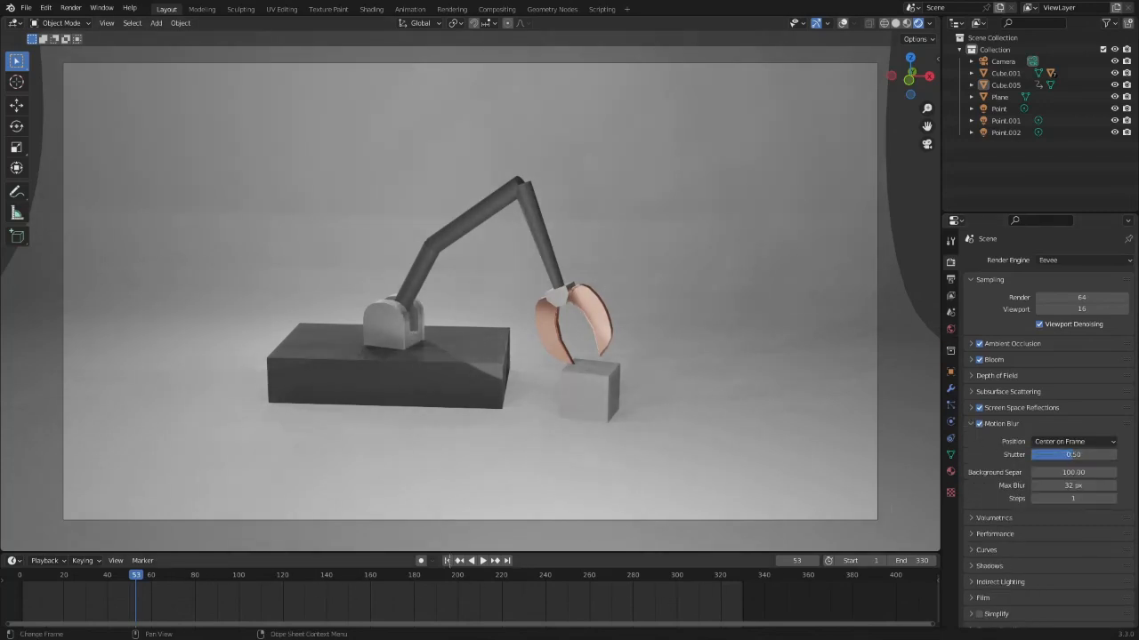
{"action": "left_click", "coordinate": [448, 560]}
{"action": "key", "text": "space"}
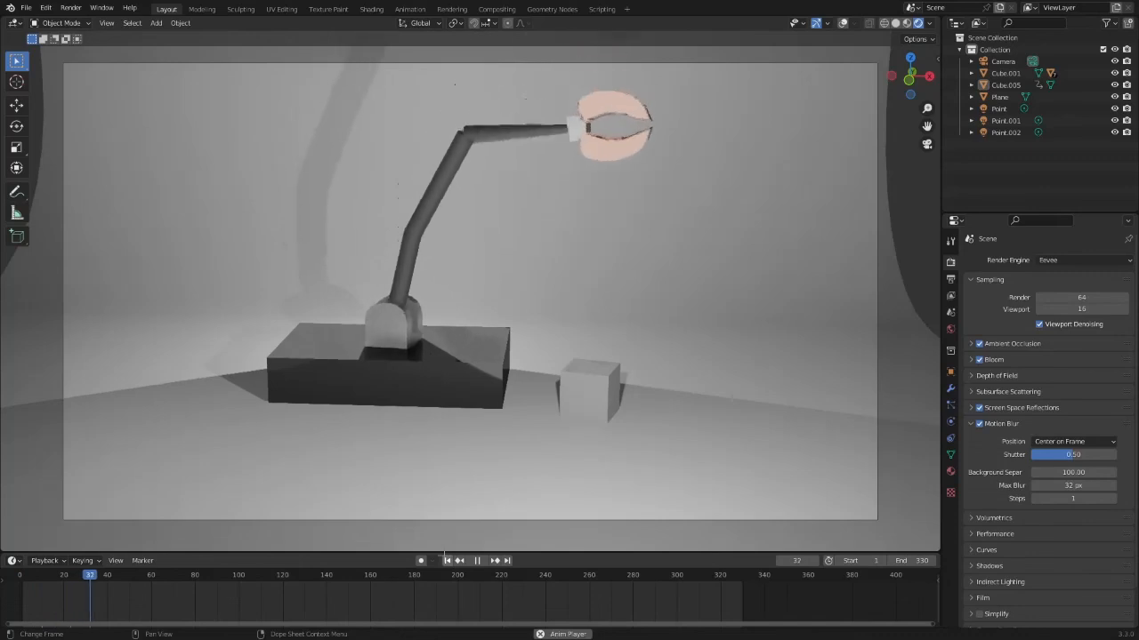
{"action": "left_click", "coordinate": [980, 423]}
{"action": "key", "text": "space"}
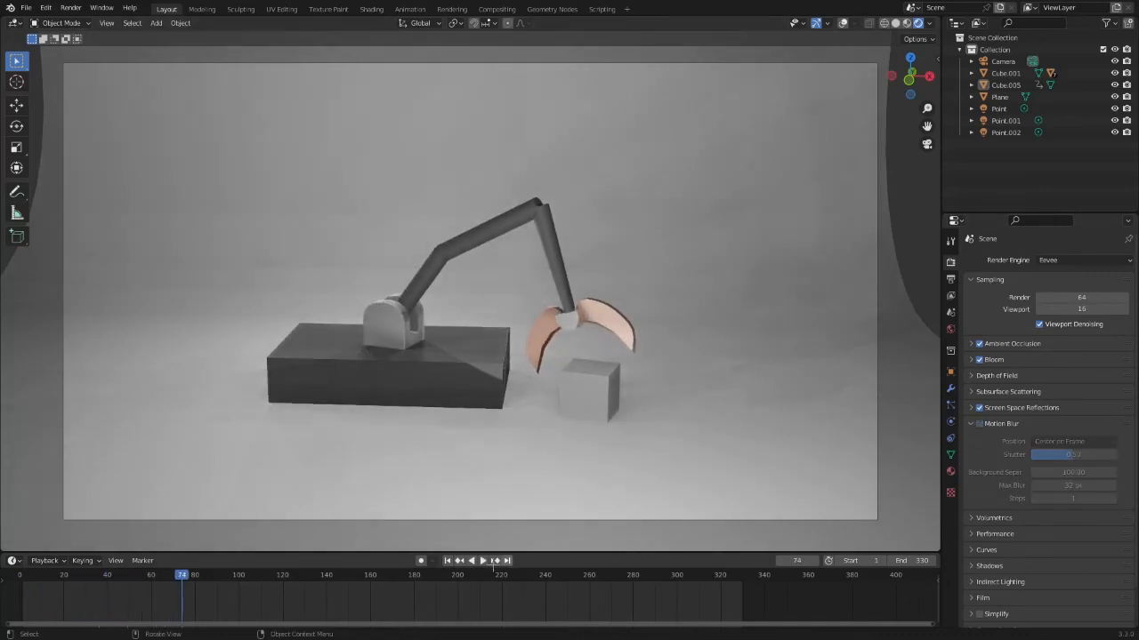
Step: Return the animation to frame 1 and leave all objects deselected in the camera view
{"action": "left_click", "coordinate": [447, 560]}
{"action": "scroll", "coordinate": [479, 430], "scroll_direction": "down", "scroll_amount": 2}
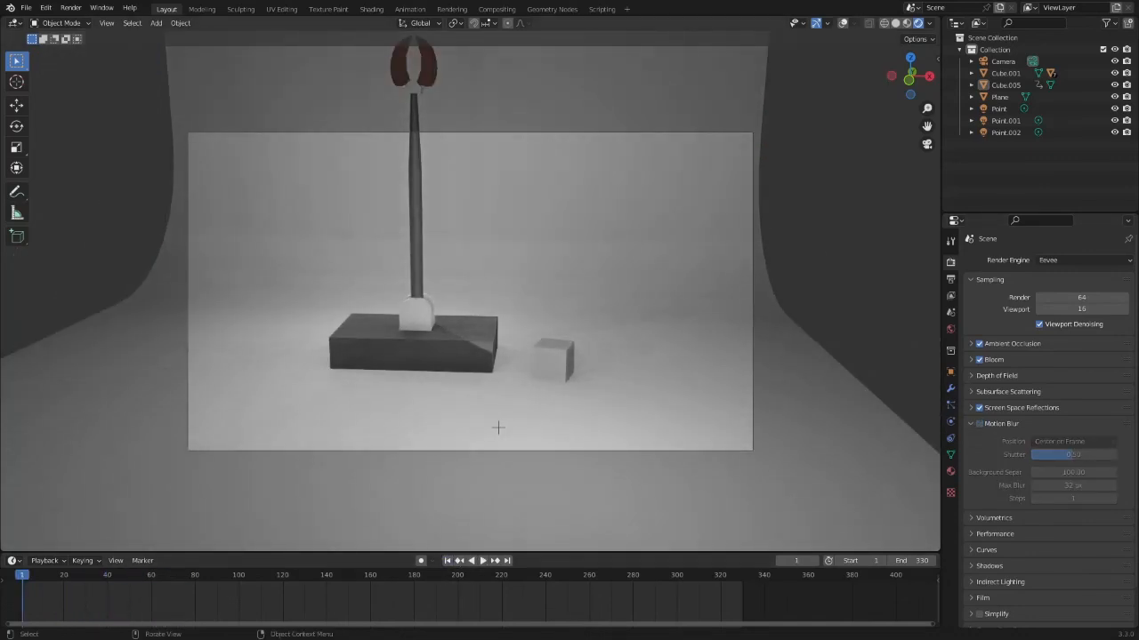
{"action": "scroll", "coordinate": [498, 427], "scroll_direction": "up", "scroll_amount": 2}
{"action": "left_click", "coordinate": [506, 381]}
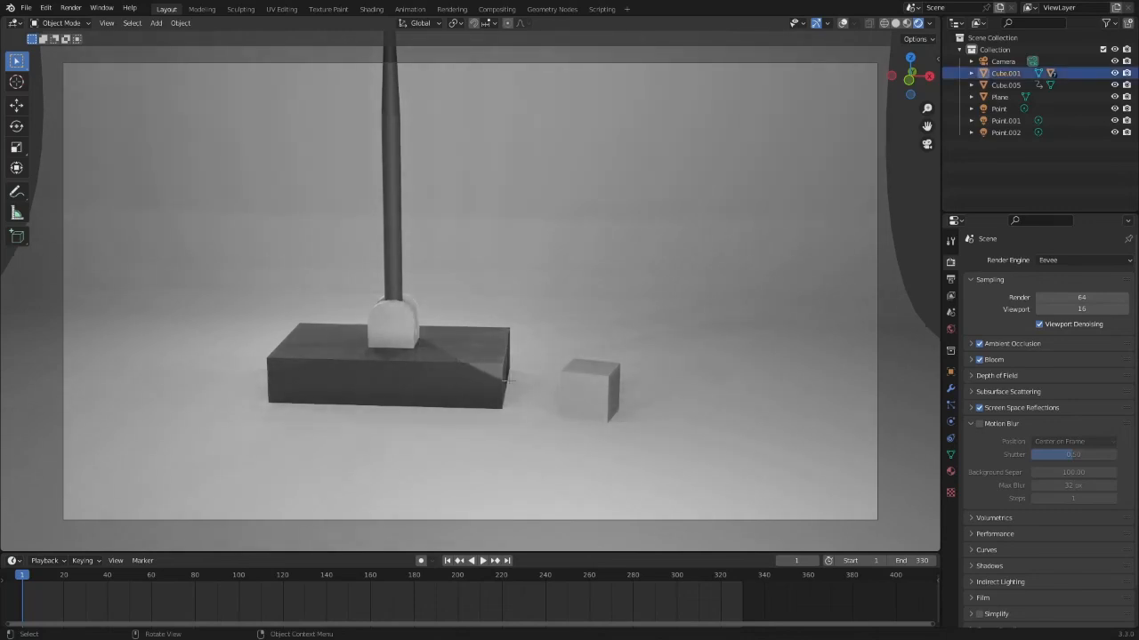
{"action": "left_click", "coordinate": [917, 223]}
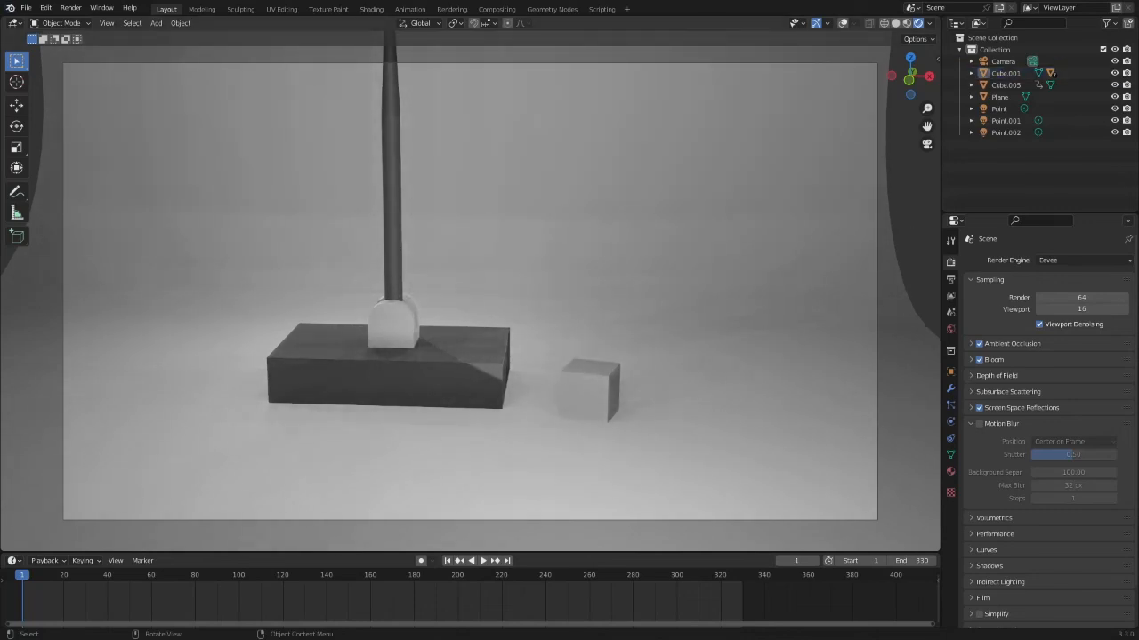
{"action": "scroll", "coordinate": [469, 290], "scroll_direction": "down", "scroll_amount": 2}
Step: Review the scene's output settings, including resolution, frame rate, frame range, output path and file format
{"action": "left_click", "coordinate": [950, 279]}
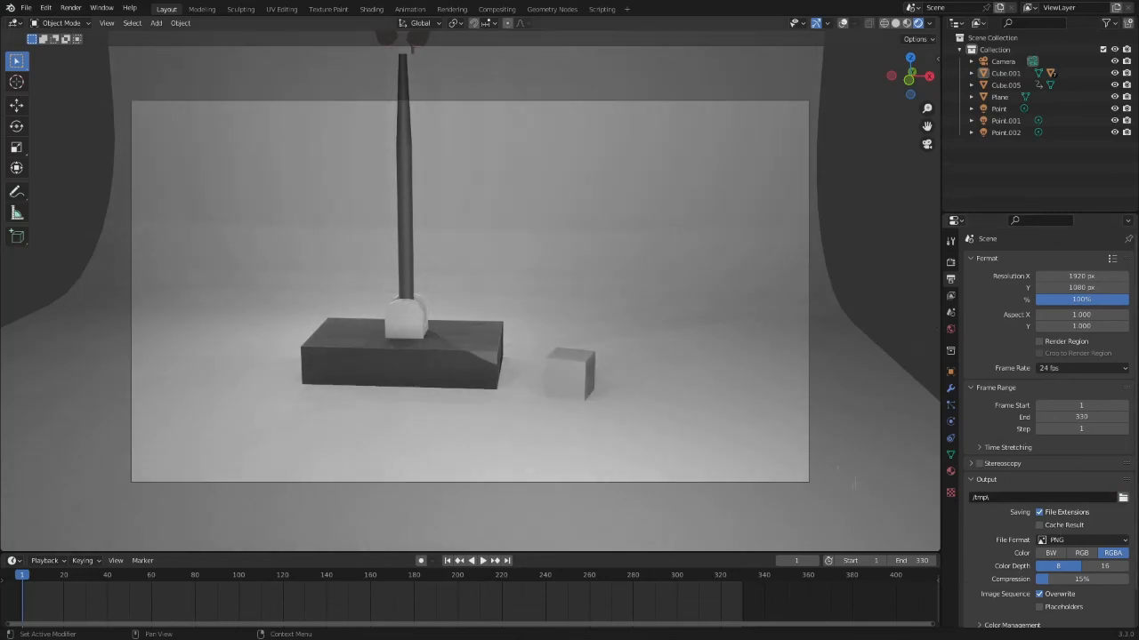
{"action": "scroll", "coordinate": [1115, 471], "scroll_direction": "down", "scroll_amount": 1}
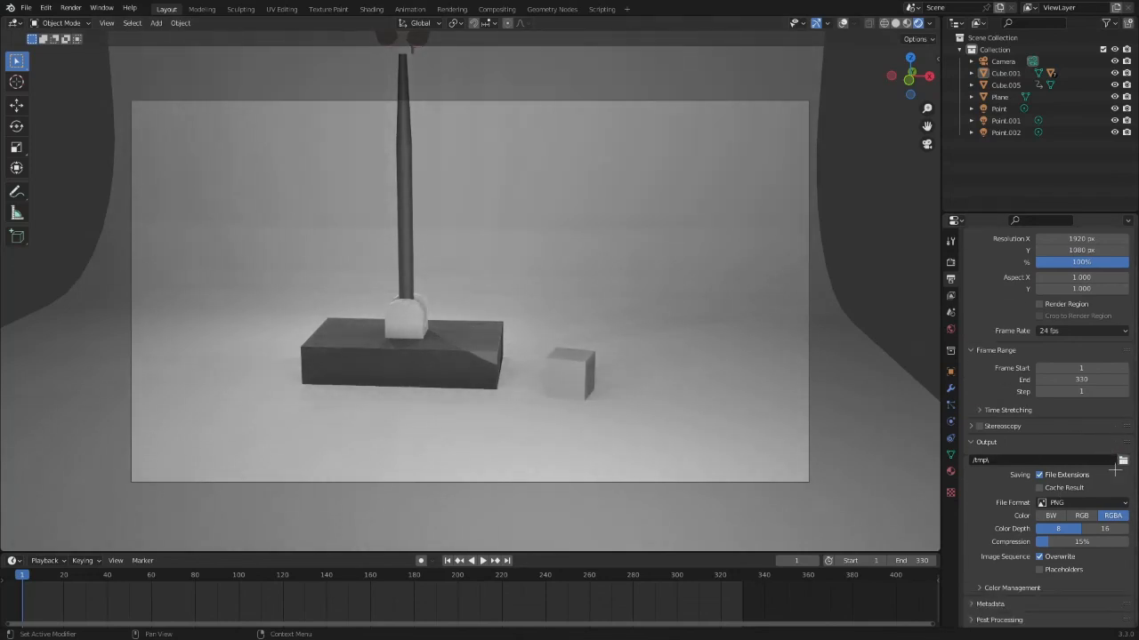
{"action": "scroll", "coordinate": [986, 419], "scroll_direction": "up", "scroll_amount": 1}
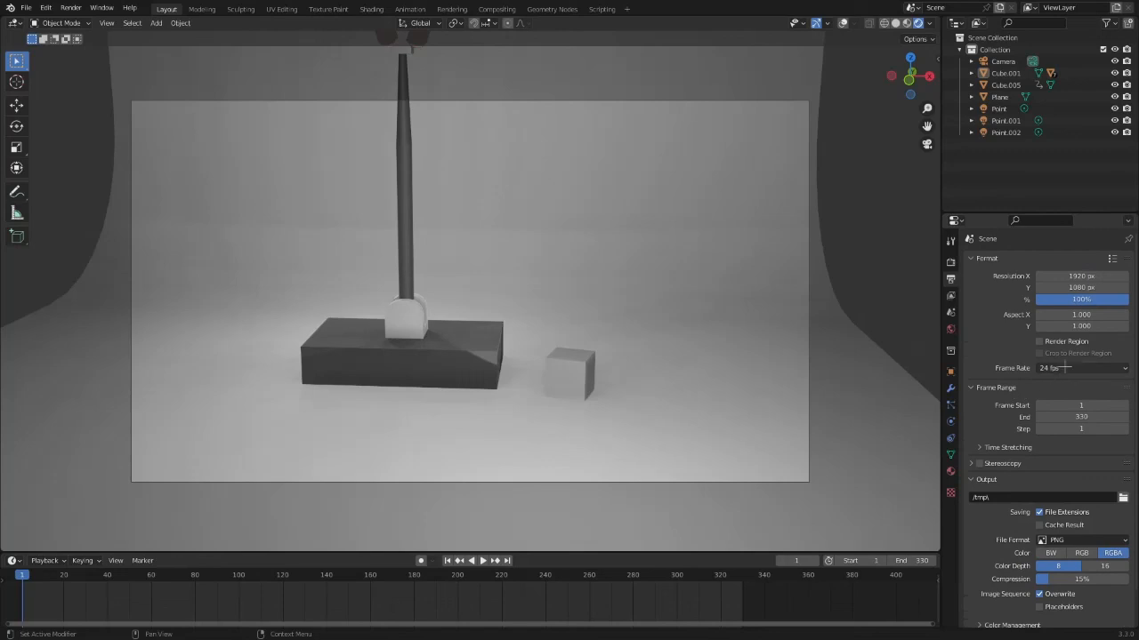